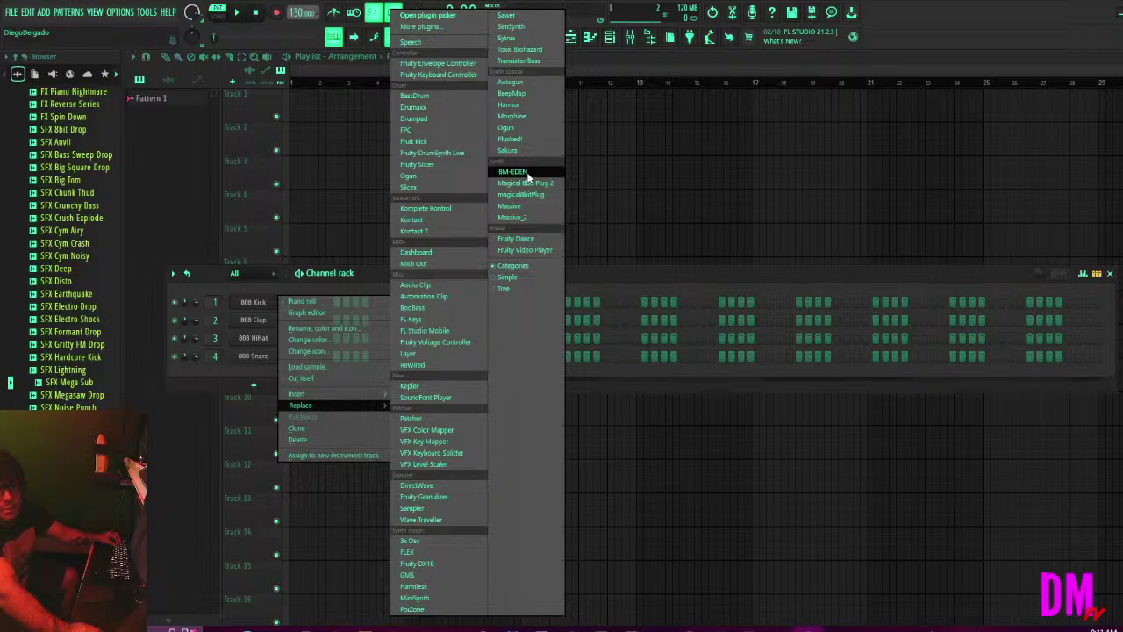
# Replace the 808 Kick channel with the BM-EDEN instrument and load its factory preset Night Life.
pyautogui.click(517, 172)
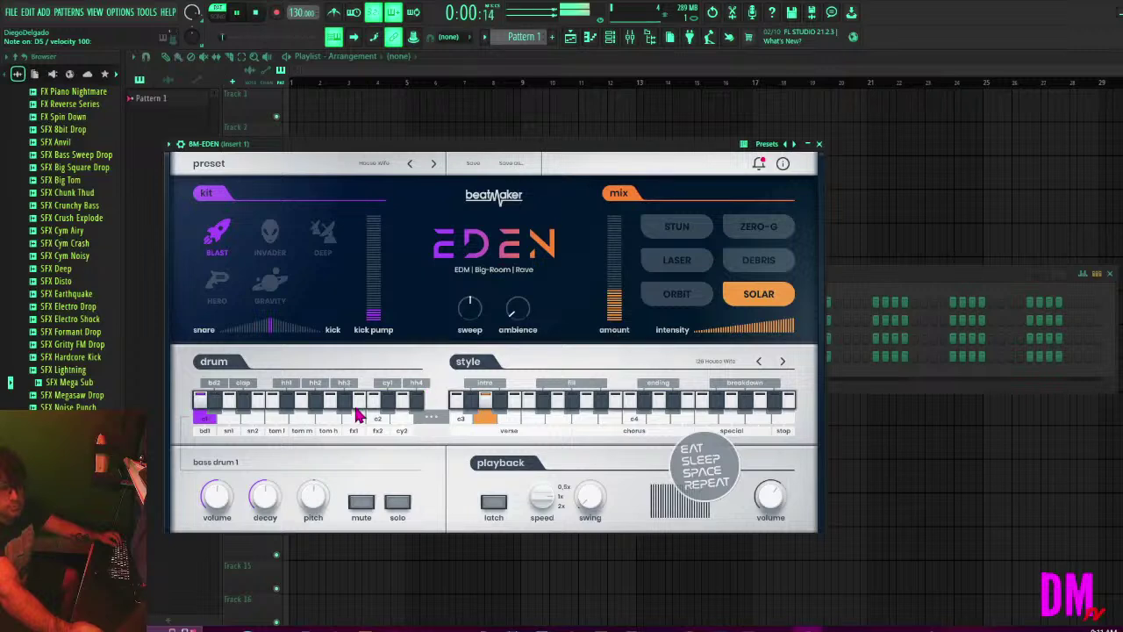
pyautogui.click(375, 164)
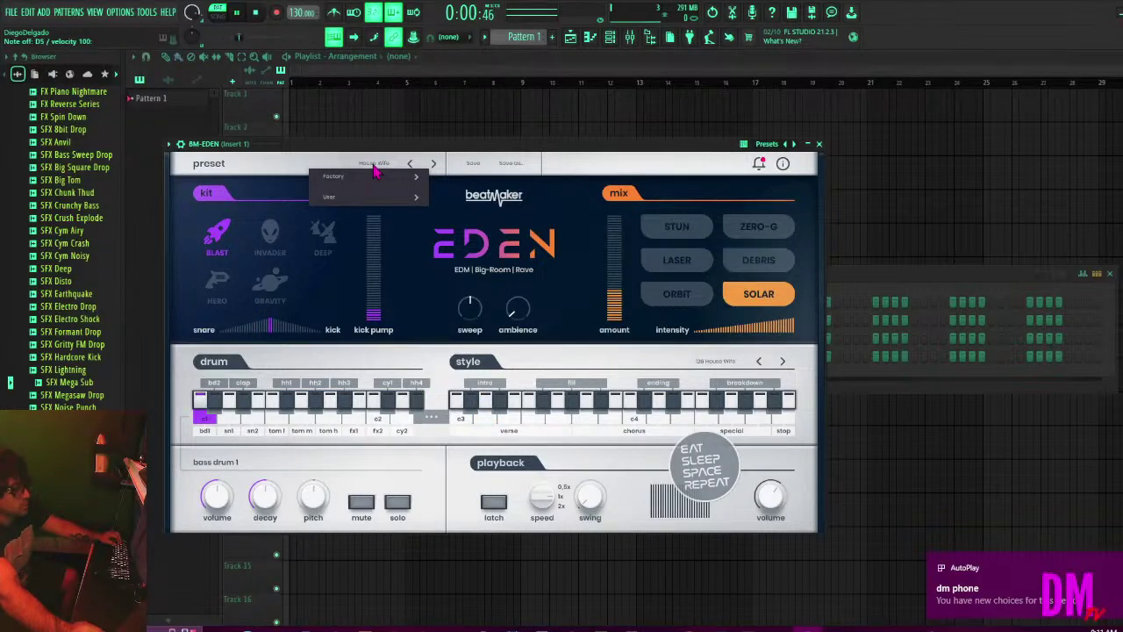
pyautogui.moveTo(366, 180)
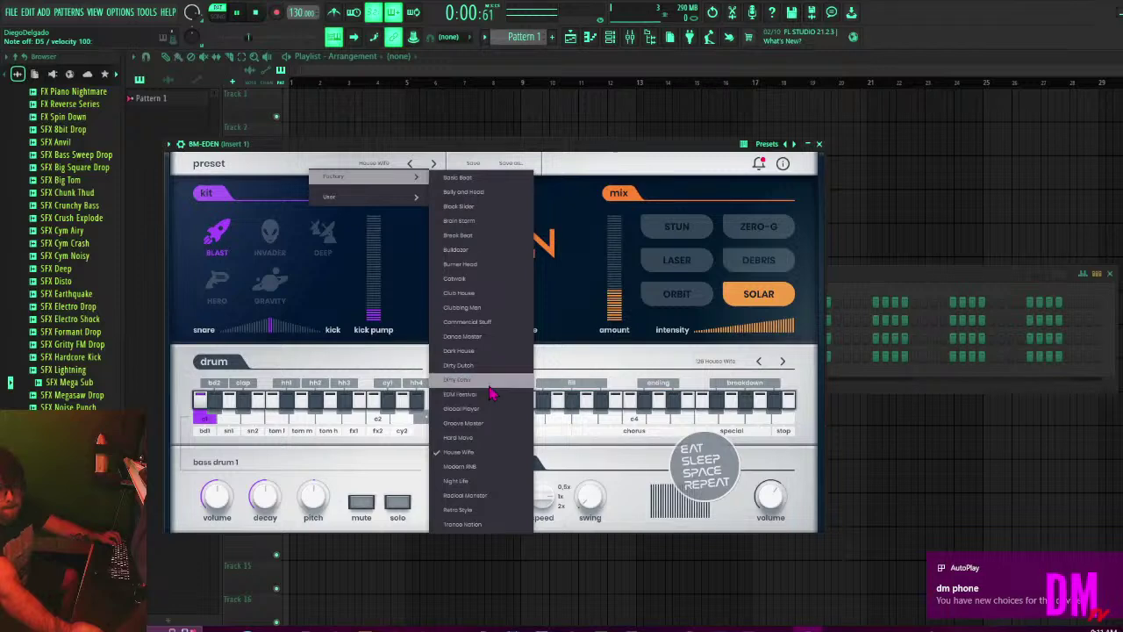
pyautogui.click(489, 394)
pyautogui.click(374, 166)
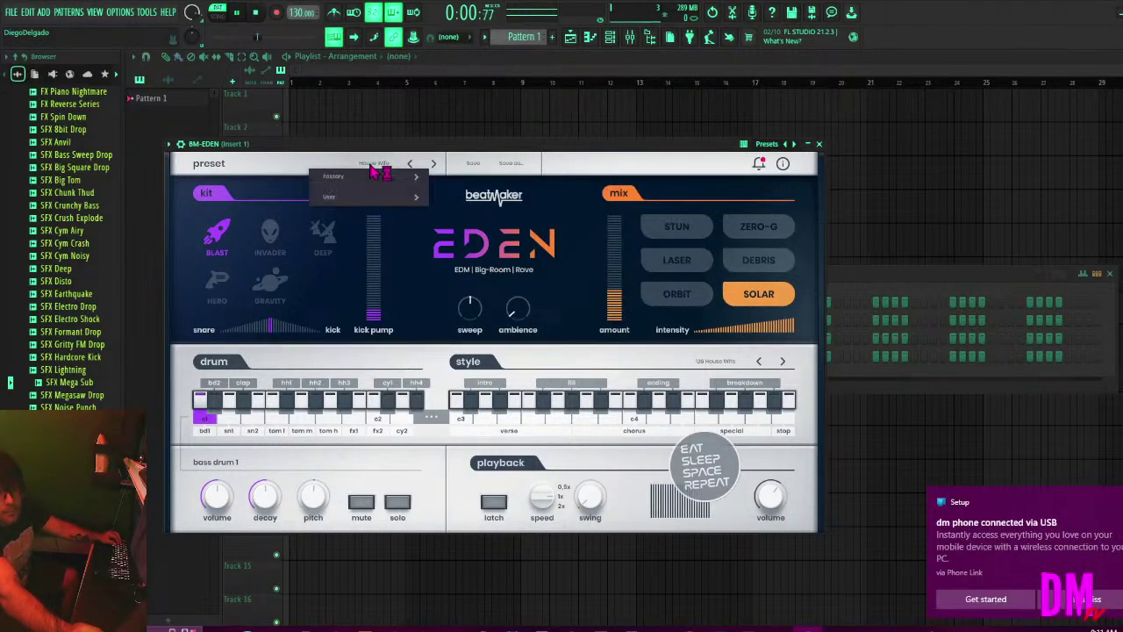
pyautogui.moveTo(380, 180)
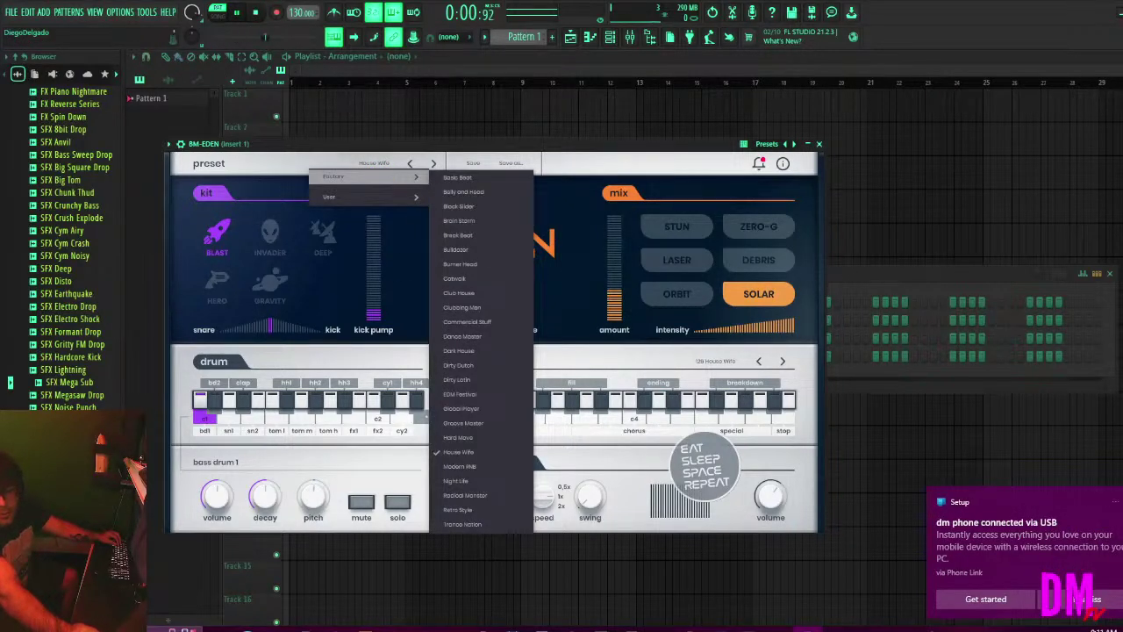
pyautogui.click(389, 252)
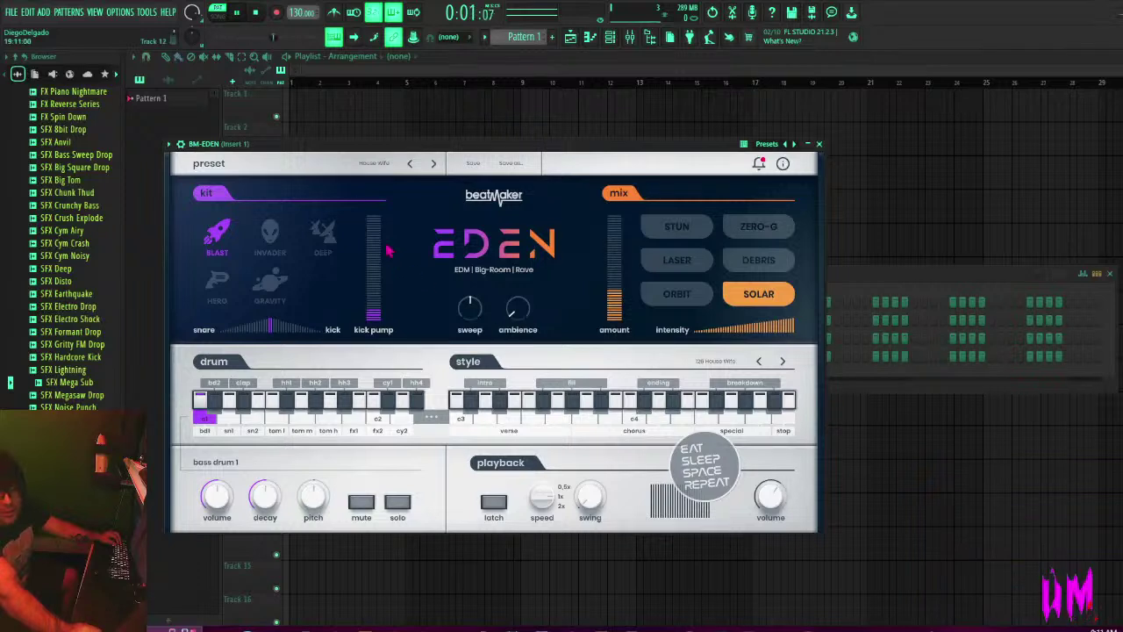
pyautogui.click(392, 167)
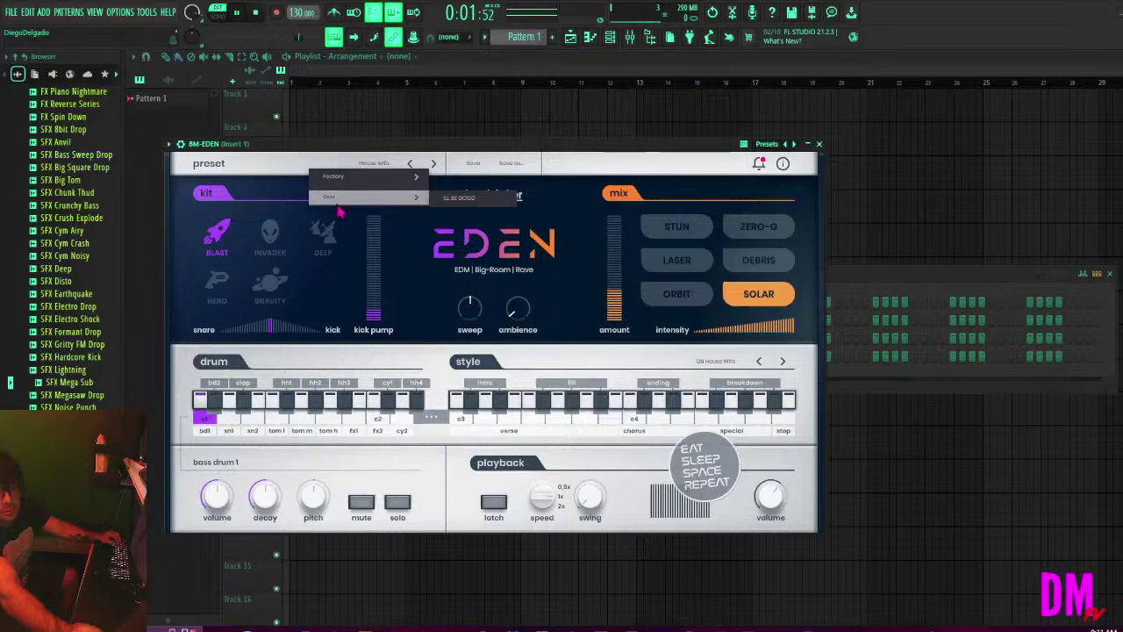
pyautogui.moveTo(402, 172)
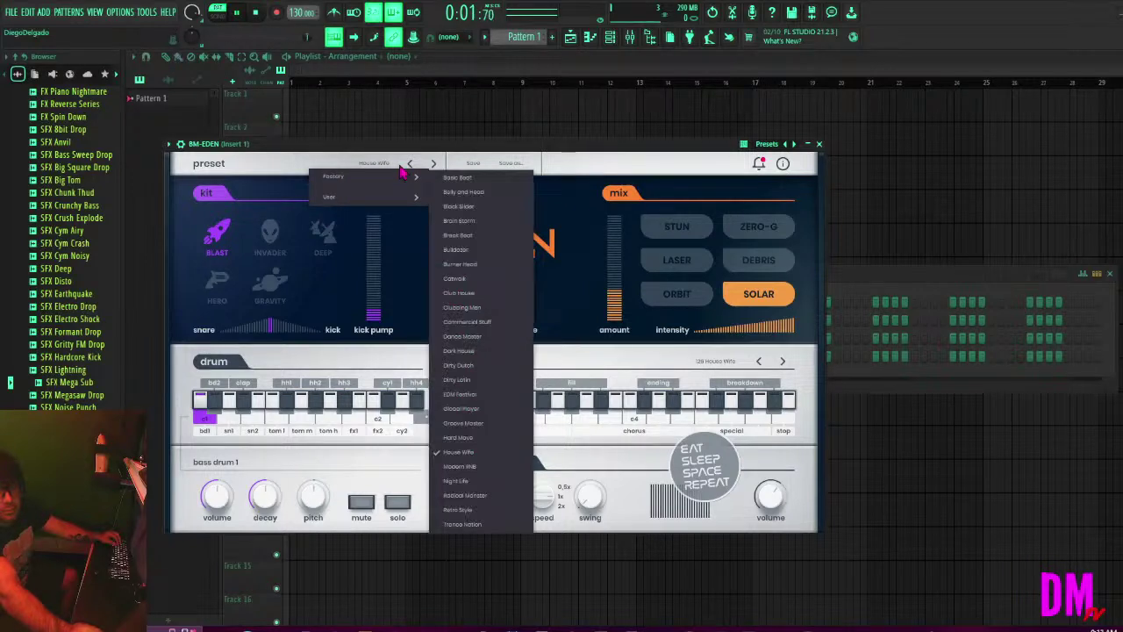
pyautogui.click(462, 482)
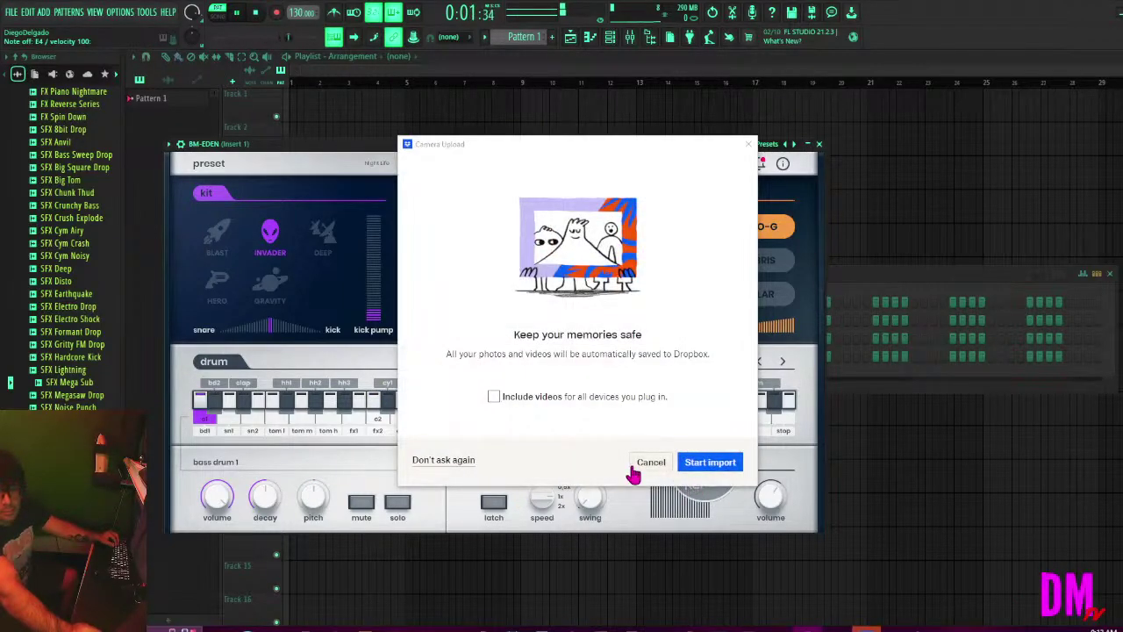
pyautogui.click(649, 463)
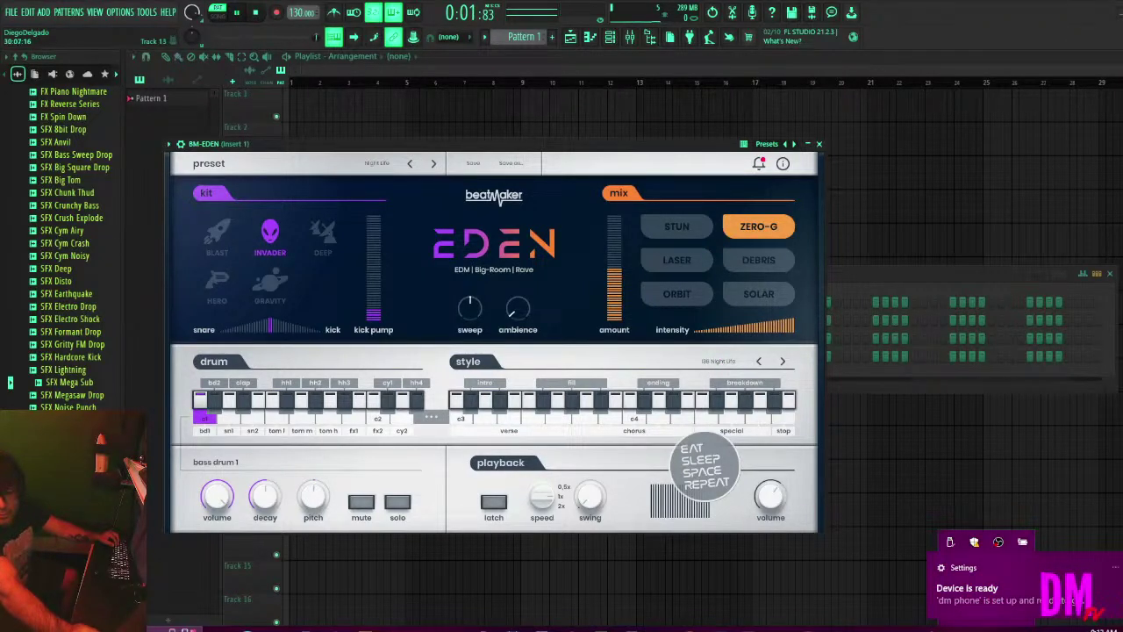
# Open BM-EDEN's piano roll and draw four two-step C3 notes, one on each beat of bar 1.
pyautogui.click(856, 287)
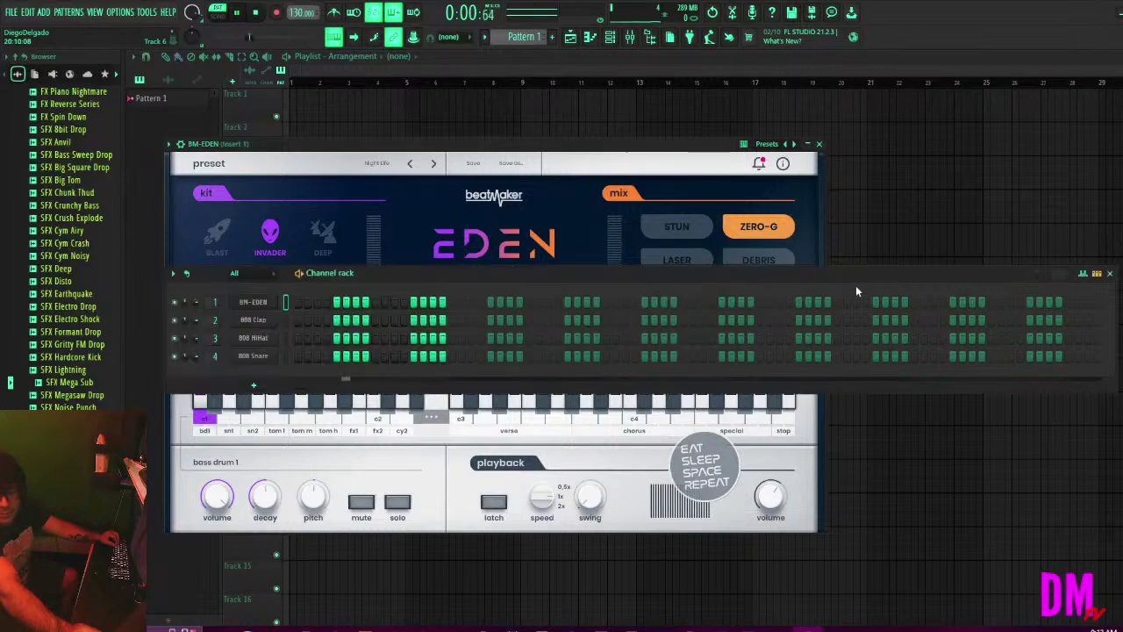
pyautogui.rightClick(257, 307)
pyautogui.click(308, 303)
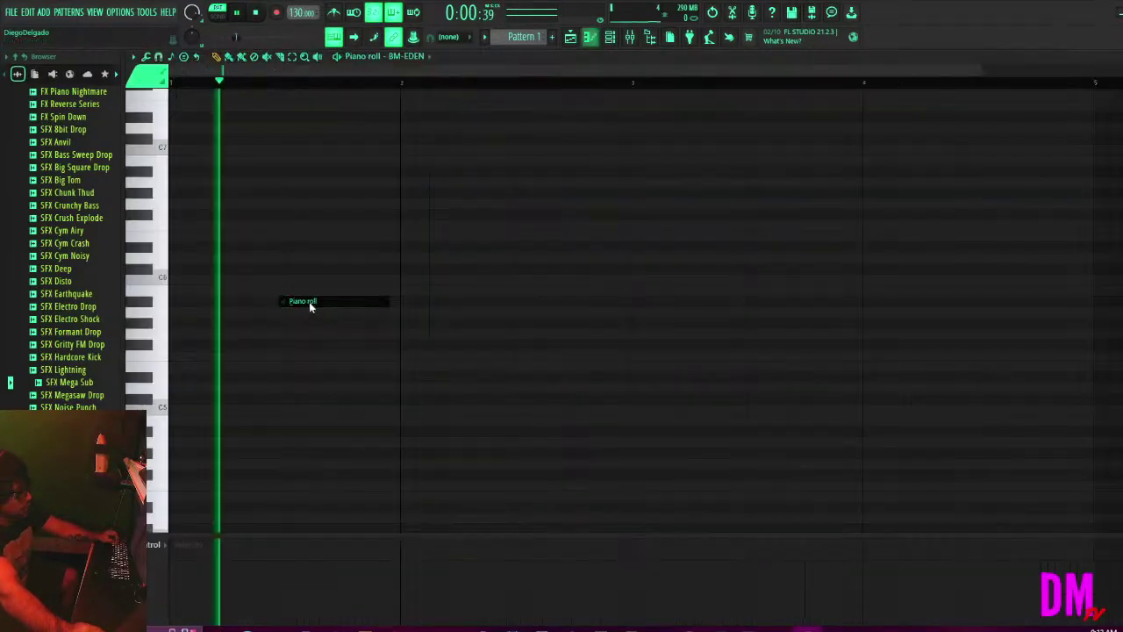
pyautogui.scroll(-3, 189, 465)
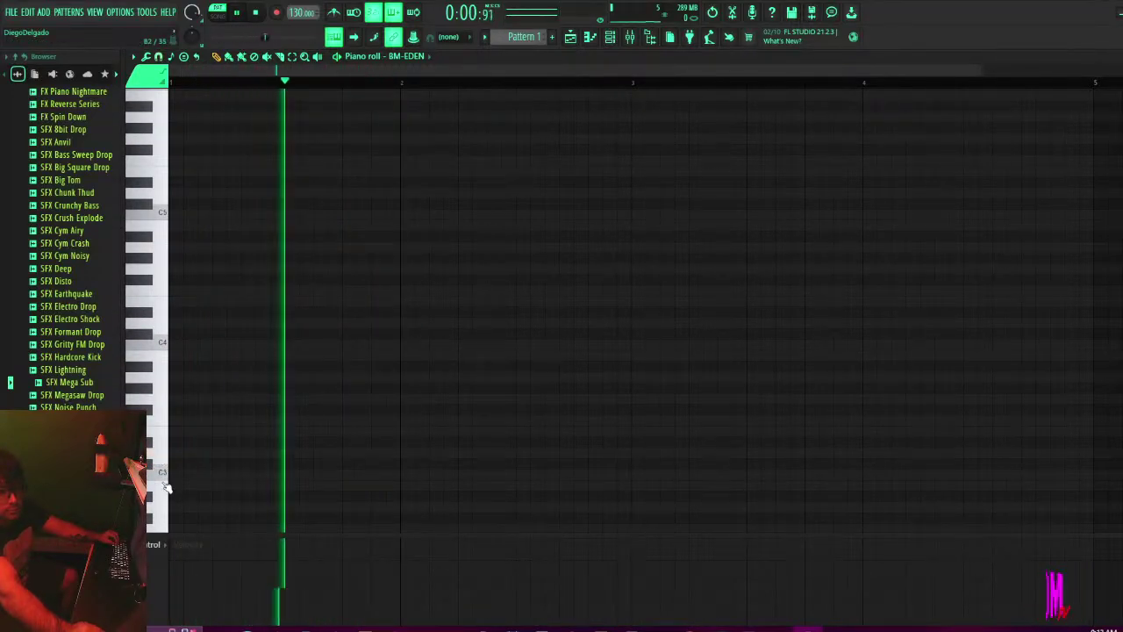
pyautogui.click(186, 475)
pyautogui.moveTo(177, 476); pyautogui.dragTo(163, 477)
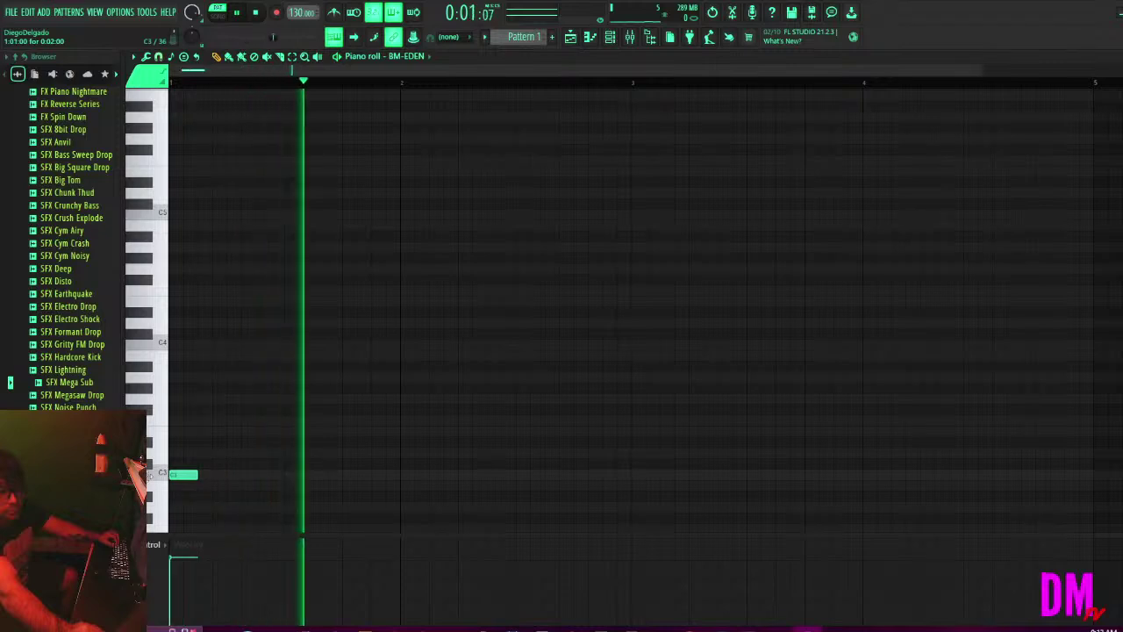
pyautogui.click(230, 474)
pyautogui.click(295, 475)
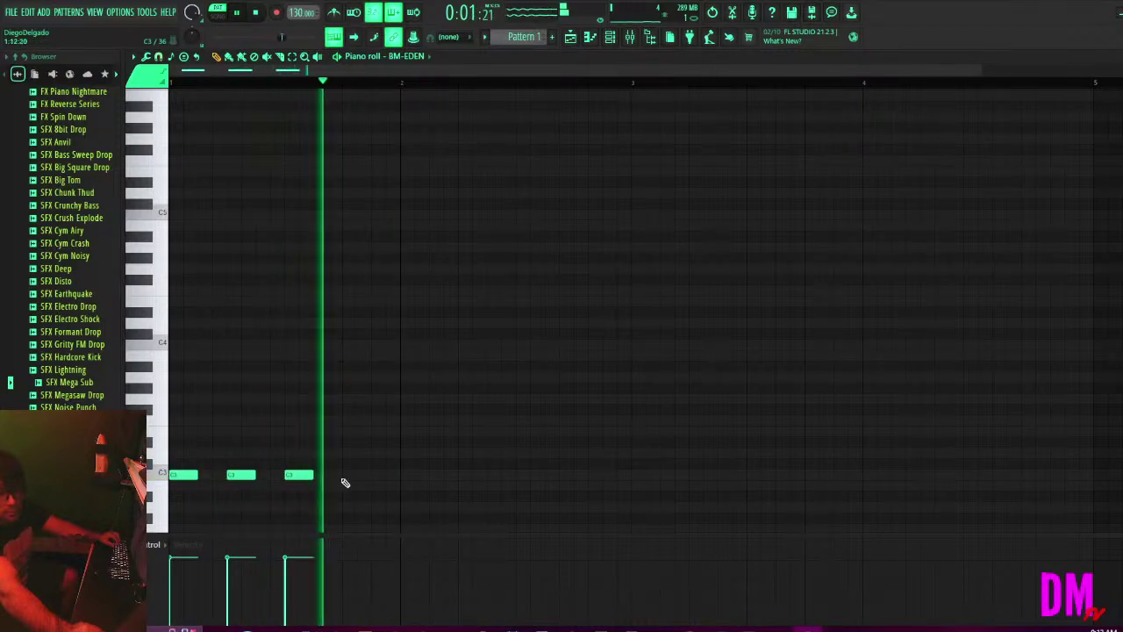
pyautogui.click(346, 475)
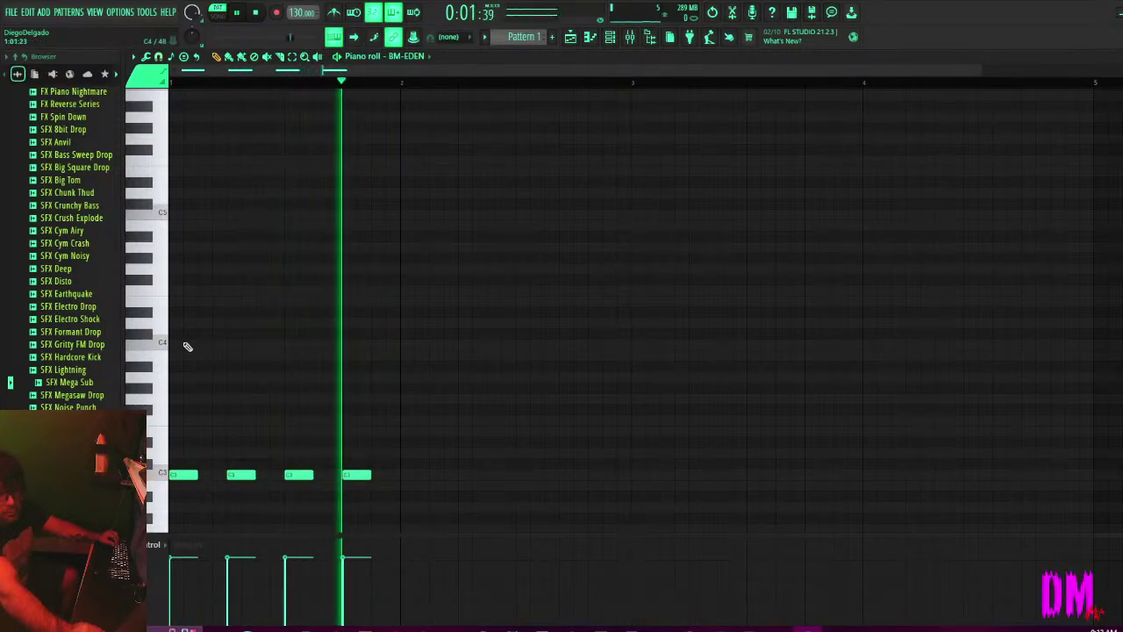
# Add two-step C4 notes at steps 3 and 6 of bar 1, checking their timing with short playbacks.
pyautogui.click(202, 344)
pyautogui.click(245, 345)
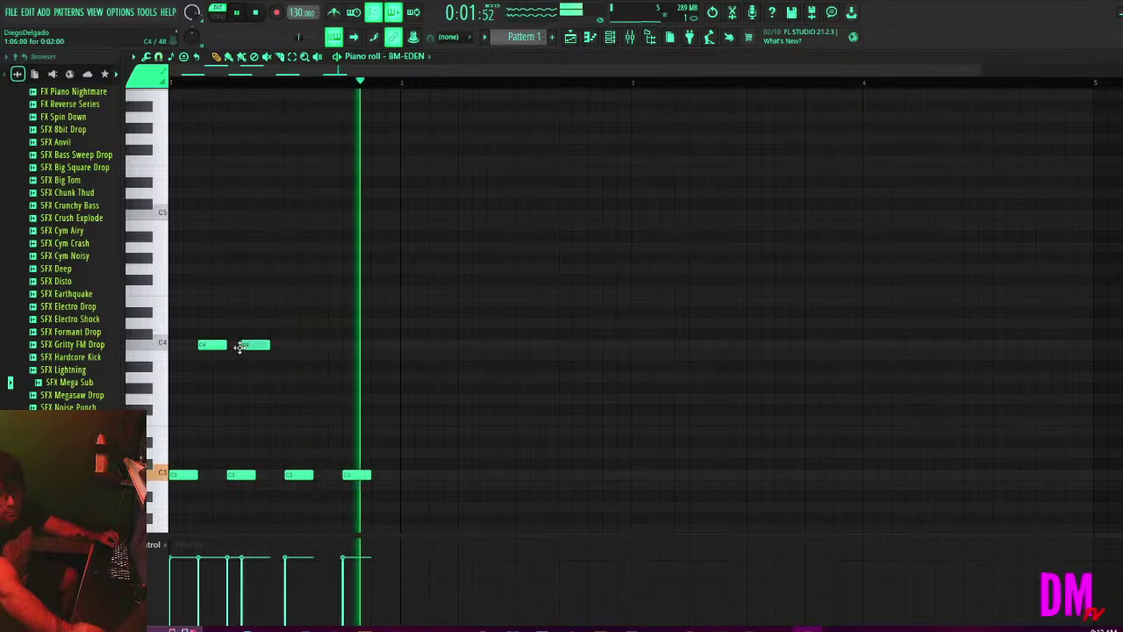
pyautogui.press('space')
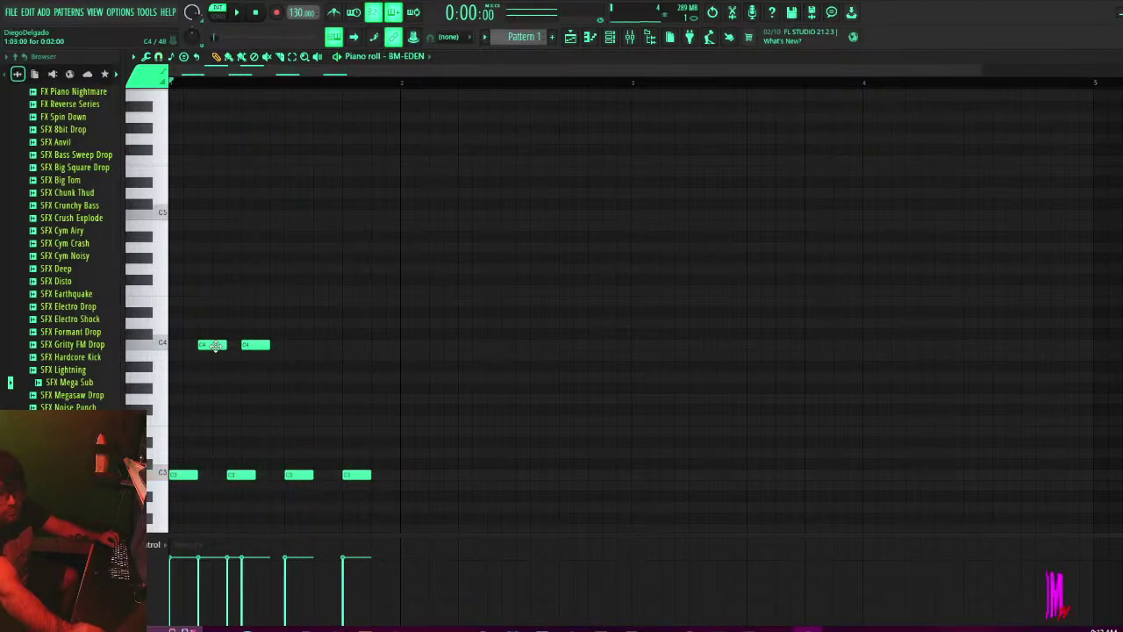
pyautogui.press('space')
pyautogui.press('space')
pyautogui.press('space')
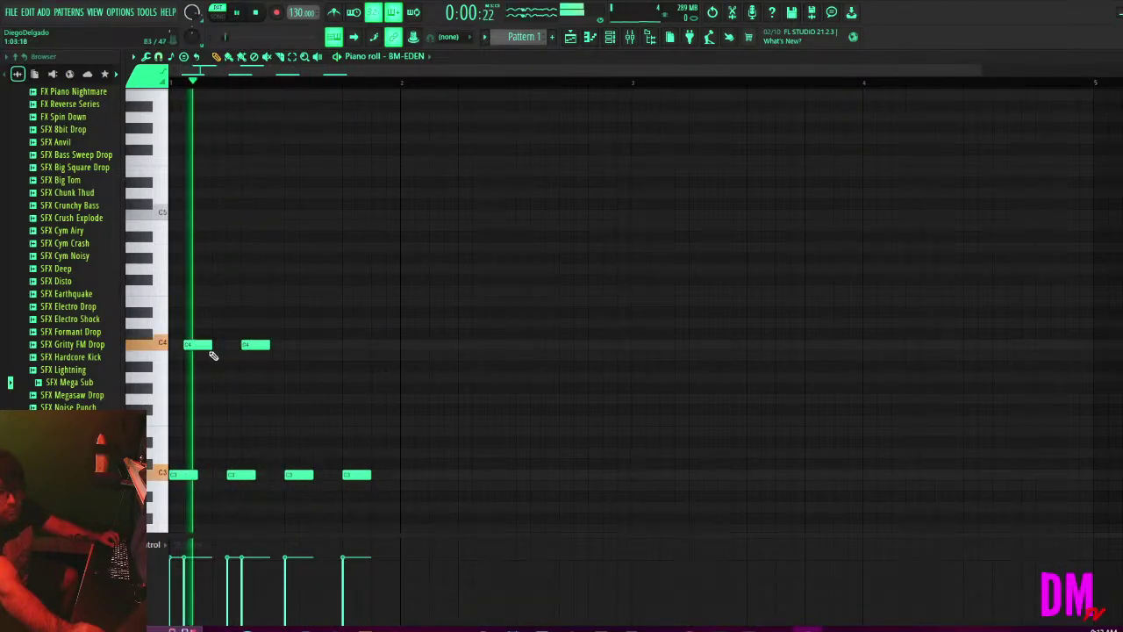
pyautogui.press('space')
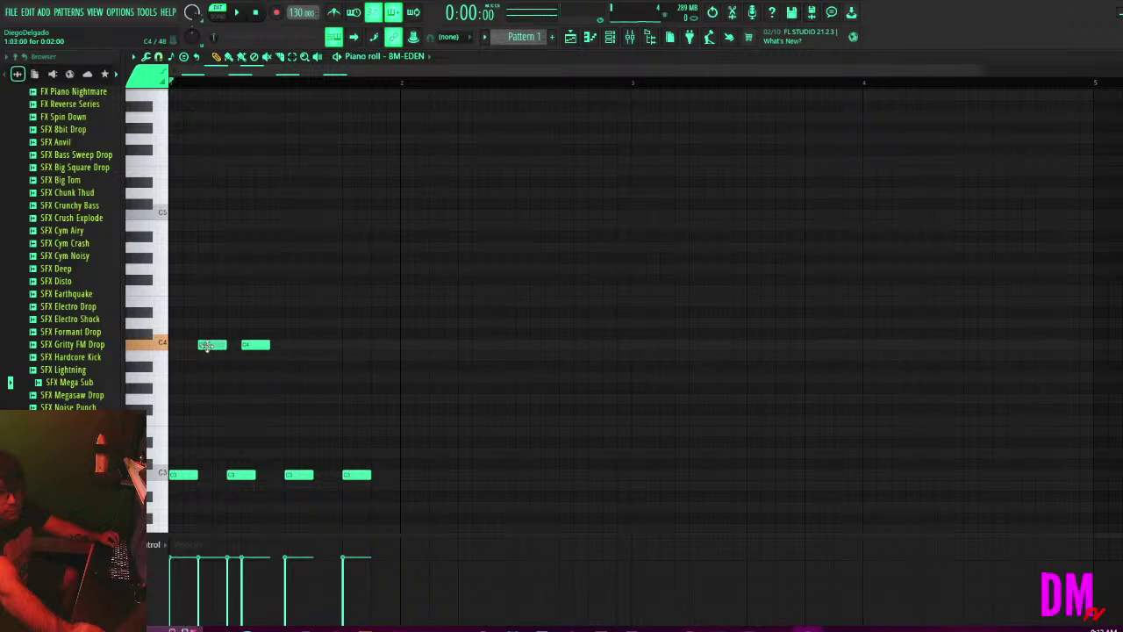
pyautogui.press('space')
pyautogui.press('space')
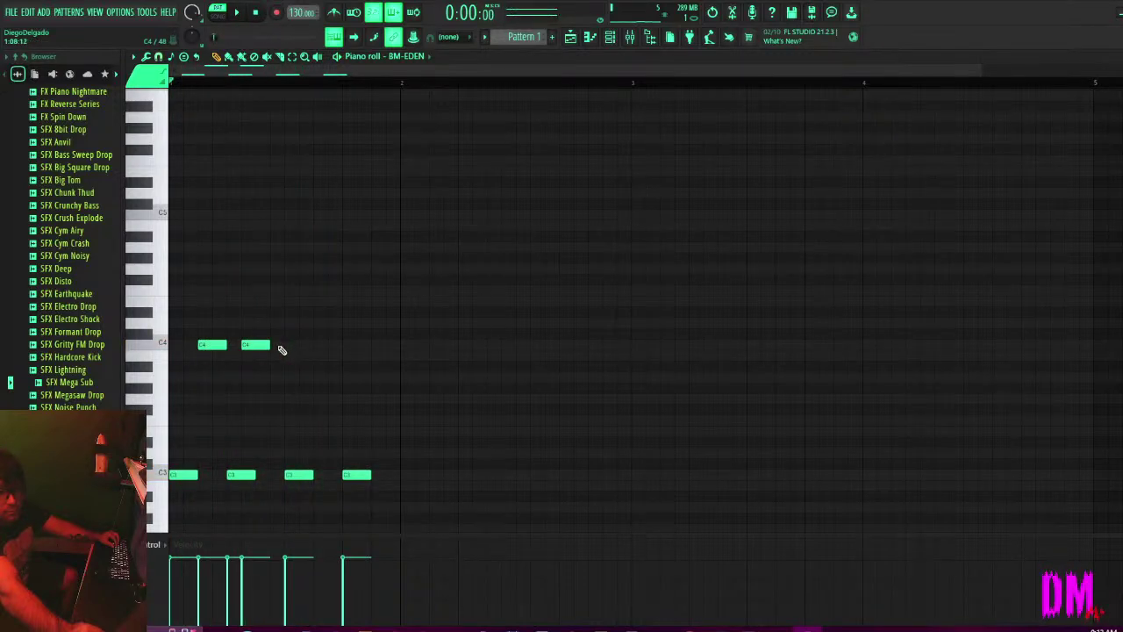
# Add two-step C4 notes at steps 9, 11 and 14 of bar 1, auditioning the pattern between placements.
pyautogui.press('space')
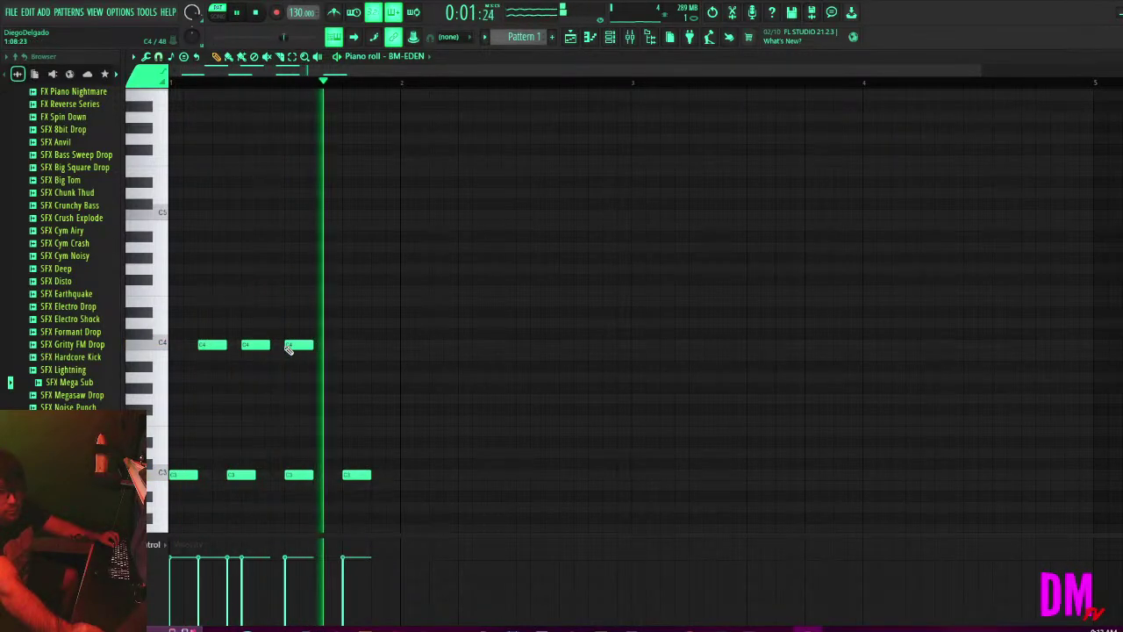
pyautogui.press('space')
pyautogui.press('space')
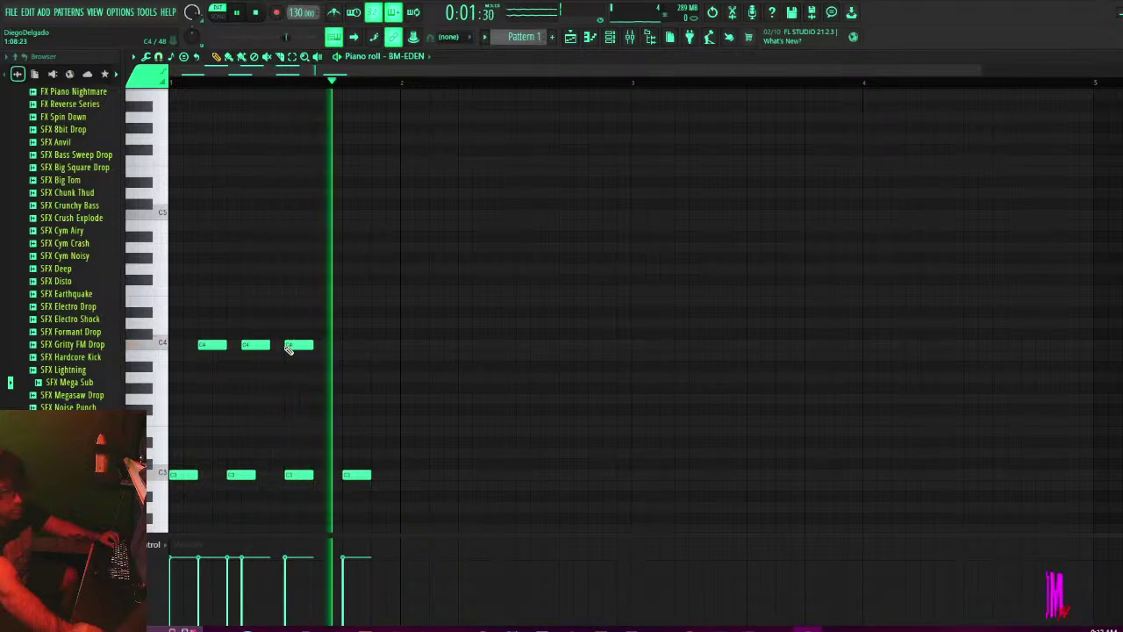
pyautogui.press('space')
pyautogui.moveTo(314, 346); pyautogui.dragTo(342, 346)
pyautogui.press('space')
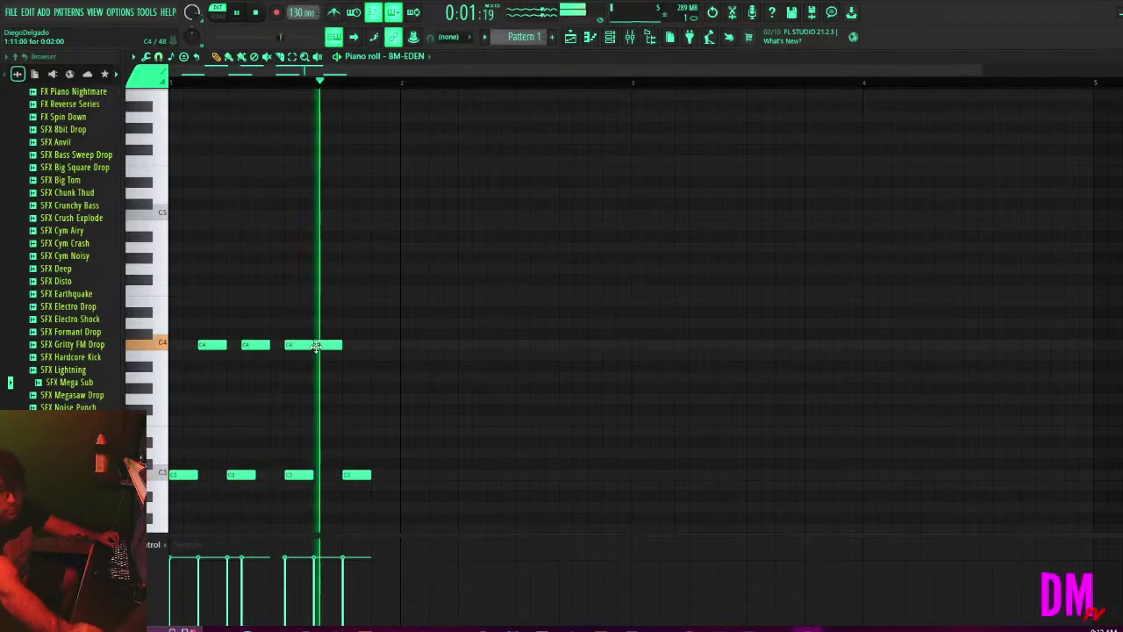
pyautogui.press('space')
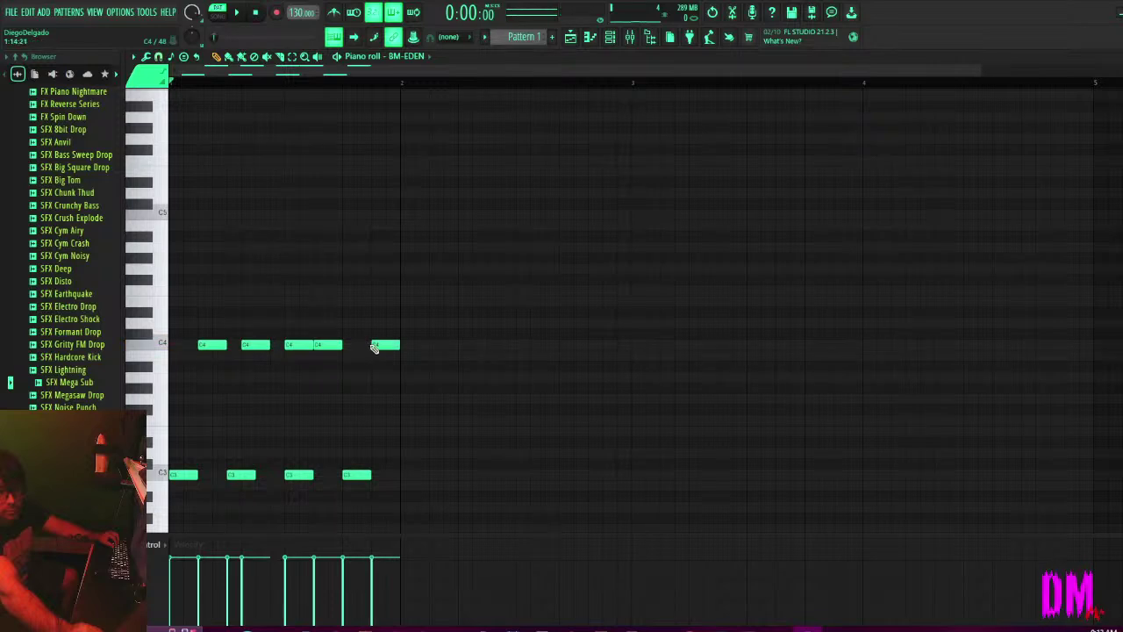
pyautogui.press('space')
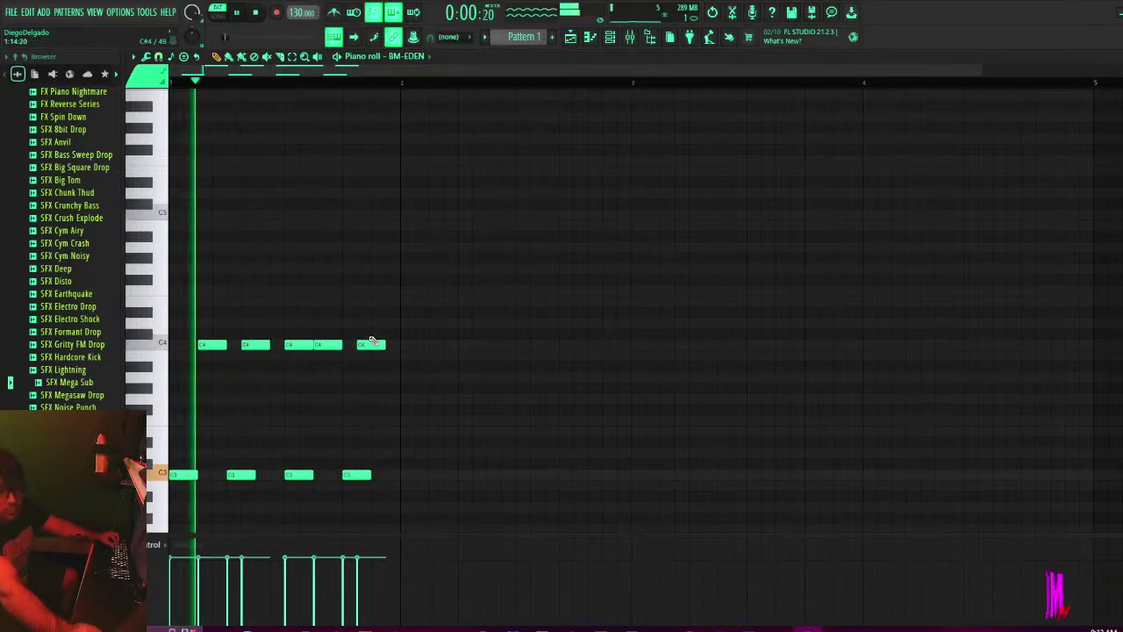
# Try an extra short note at step 2 of bar 1, testing pitches around C4.
pyautogui.click(173, 345)
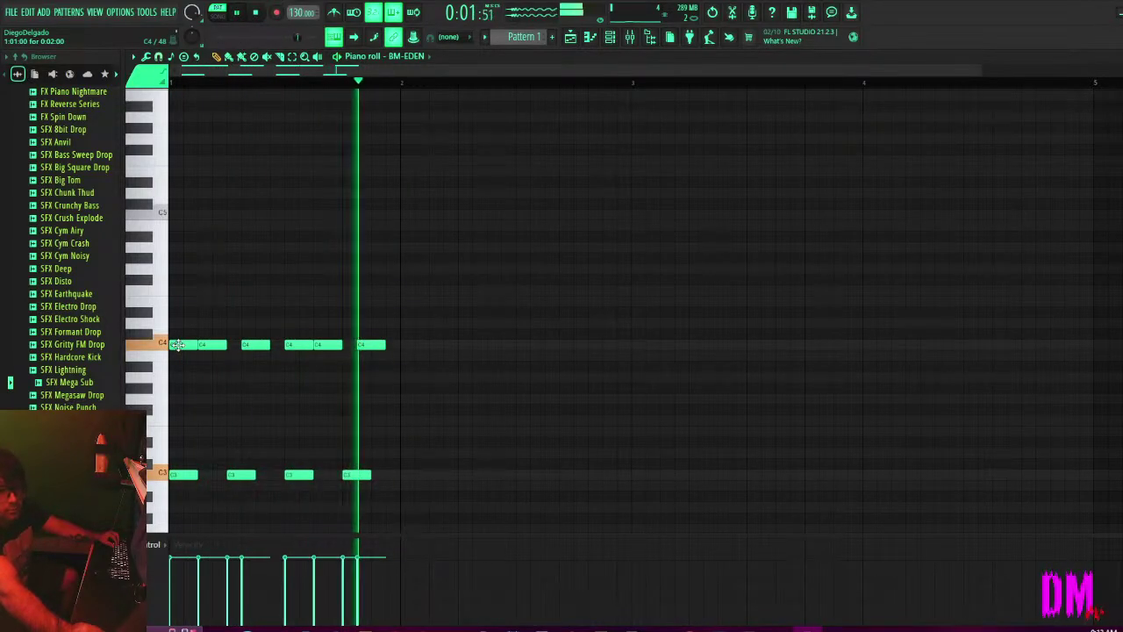
pyautogui.moveTo(177, 344)
pyautogui.mouseDown()
pyautogui.moveTo(199, 334)
pyautogui.moveTo(188, 337)
pyautogui.mouseUp()
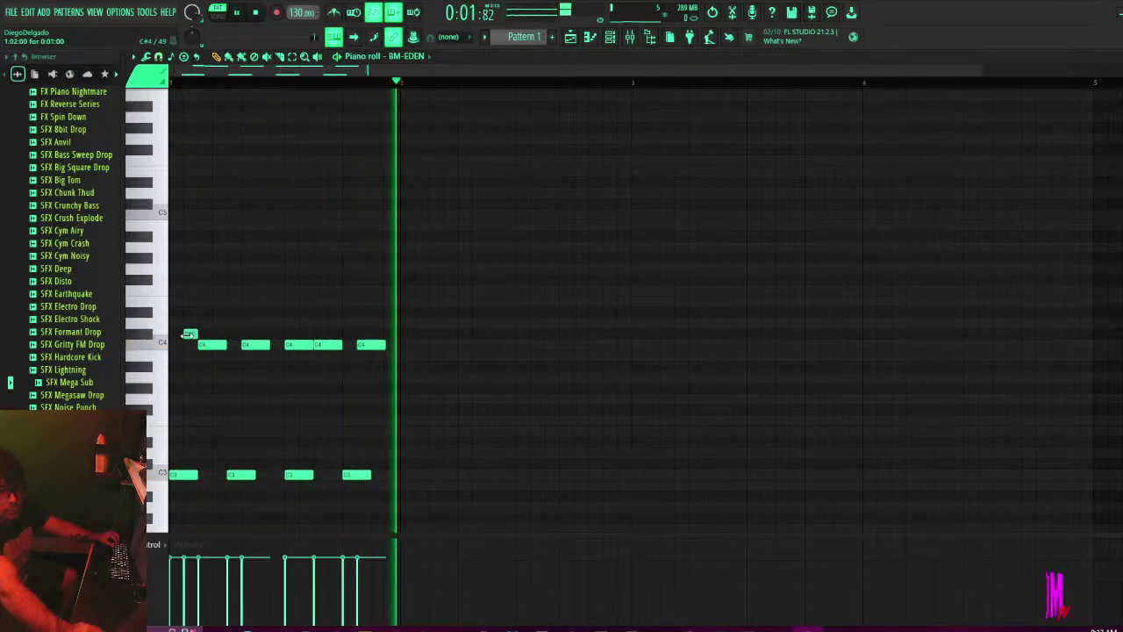
pyautogui.press('space')
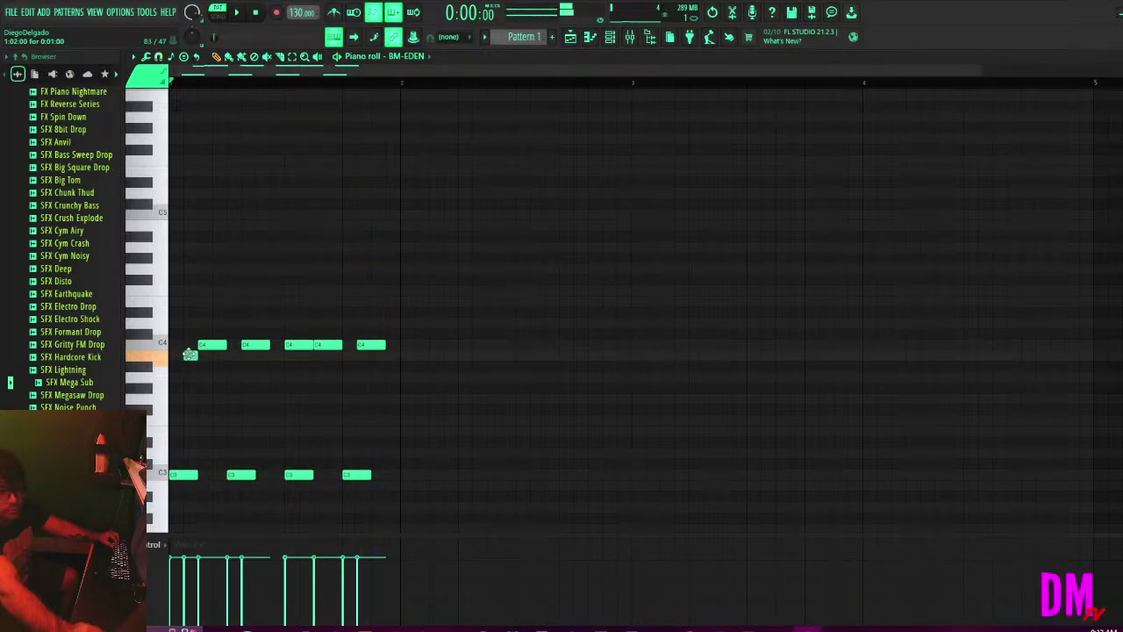
pyautogui.press('space')
pyautogui.moveTo(184, 344); pyautogui.dragTo(198, 344)
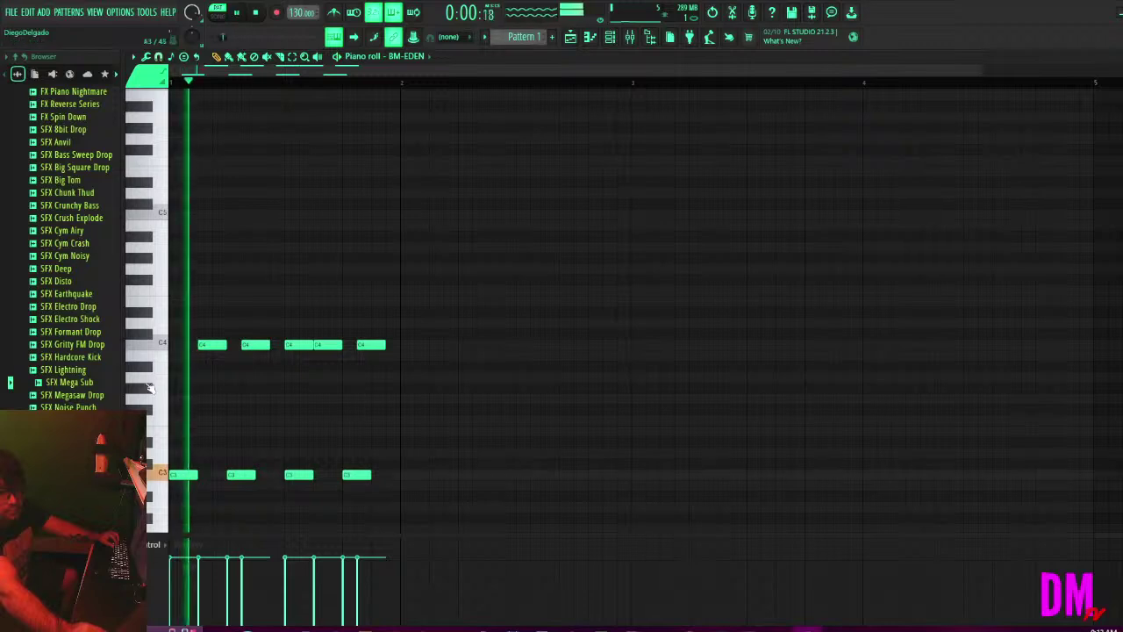
# Lower the velocity of the C4 notes at steps 3, 6, 11 and 14 to about 50%.
pyautogui.click(200, 569)
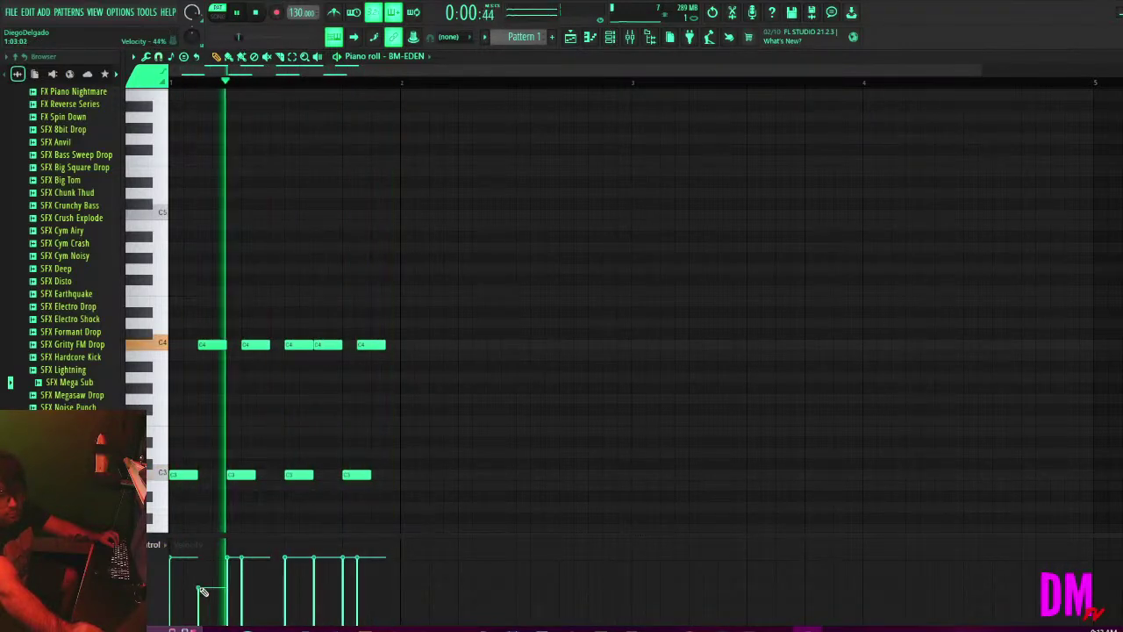
pyautogui.click(202, 586)
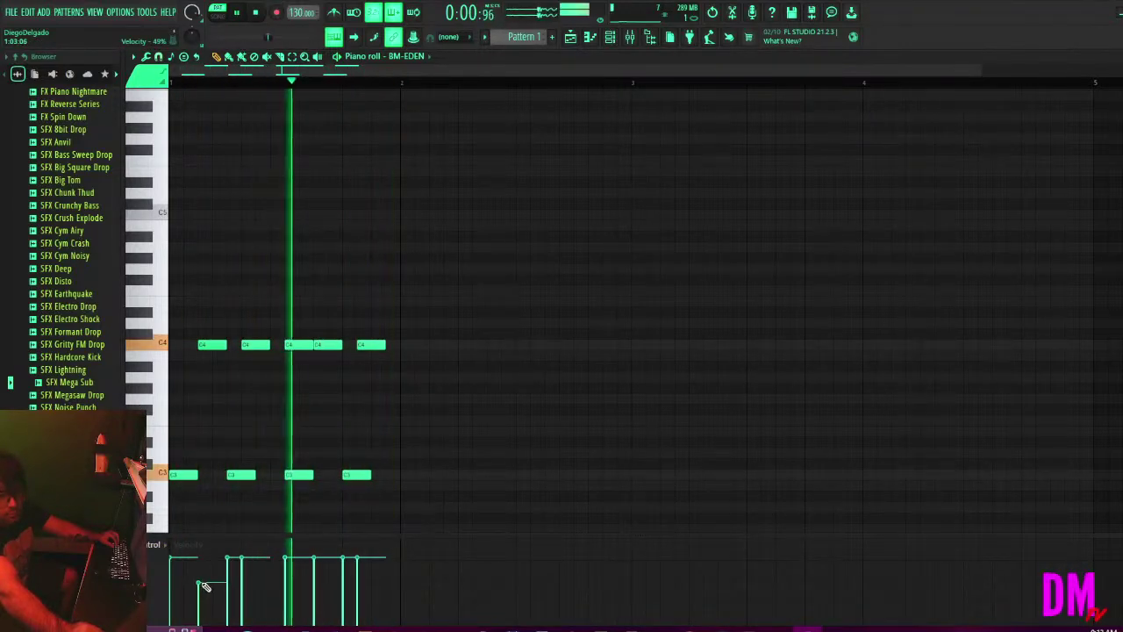
pyautogui.click(246, 581)
pyautogui.click(321, 584)
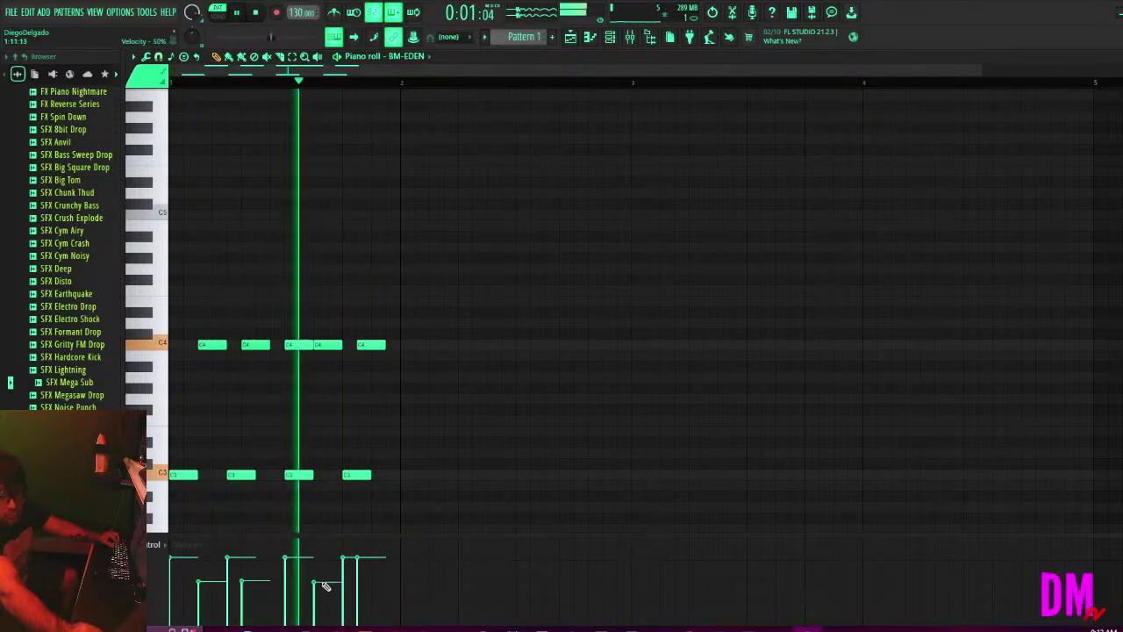
pyautogui.click(359, 585)
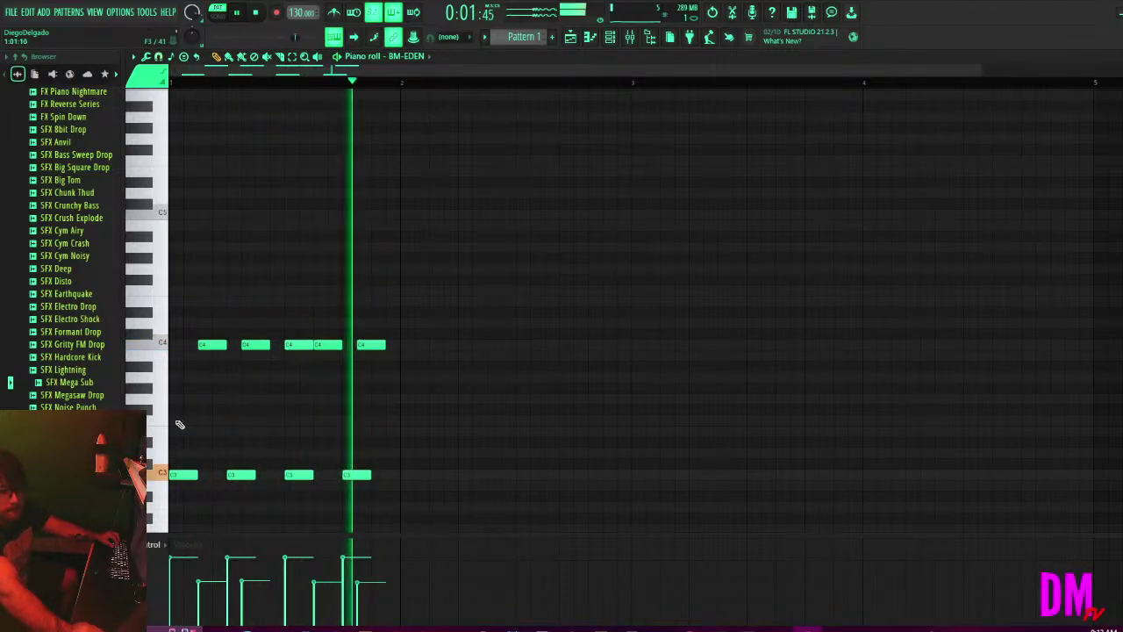
# Add one-step D#3 notes at steps 5 and 13 of bar 1, trying nearby positions and pitches between short playbacks.
pyautogui.click(196, 420)
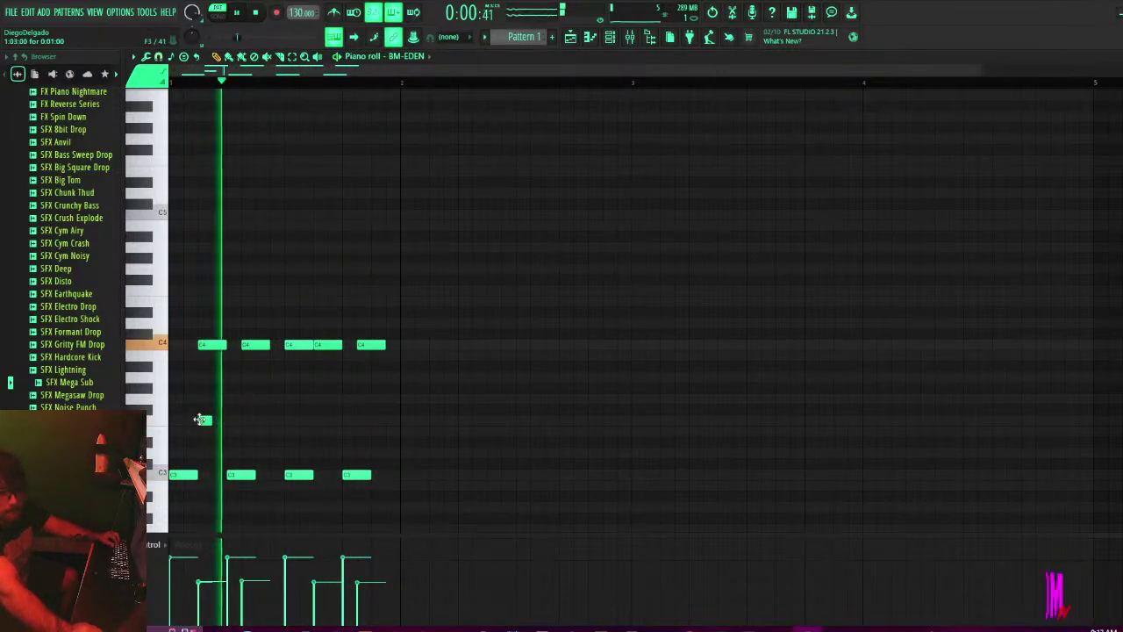
pyautogui.press('space')
pyautogui.press('space')
pyautogui.moveTo(200, 419); pyautogui.dragTo(169, 442)
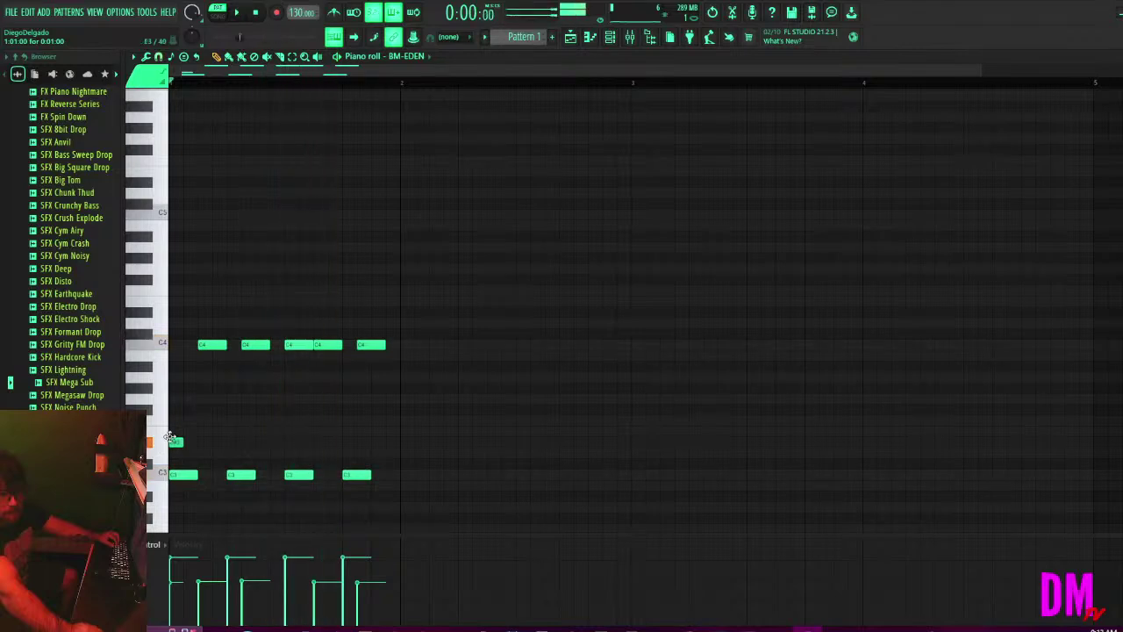
pyautogui.press('space')
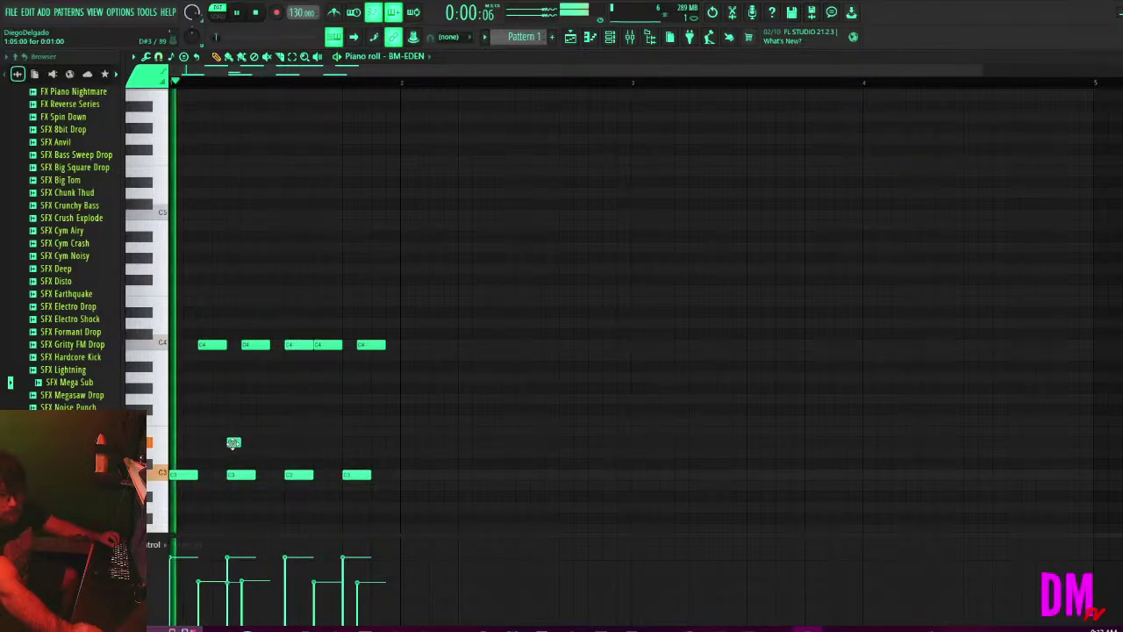
pyautogui.click(349, 442)
pyautogui.press('space')
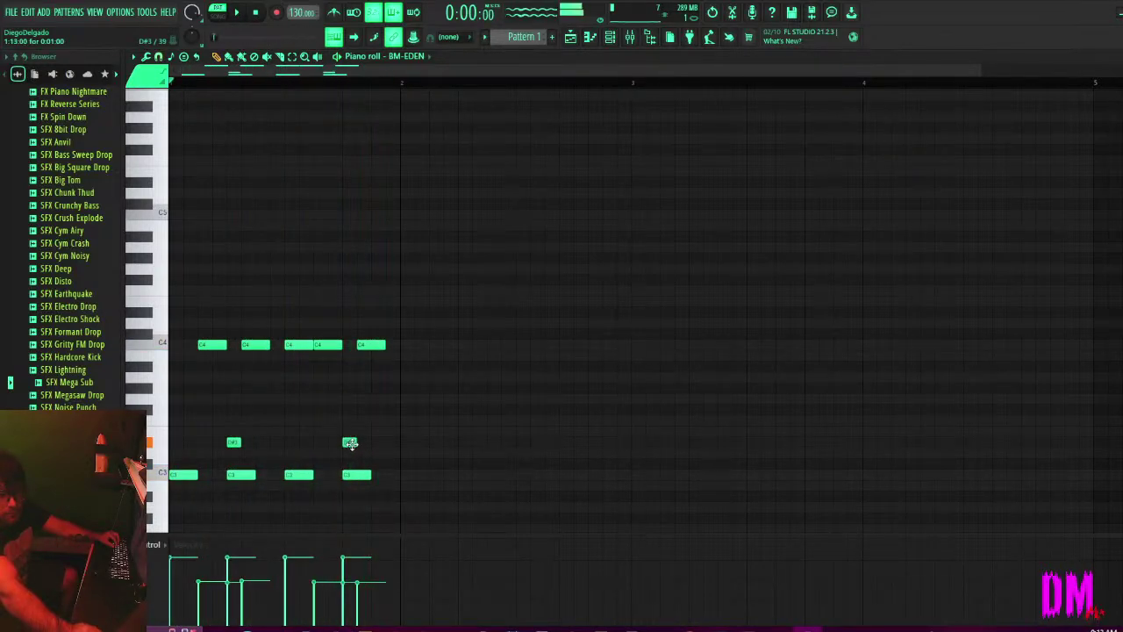
pyautogui.press('space')
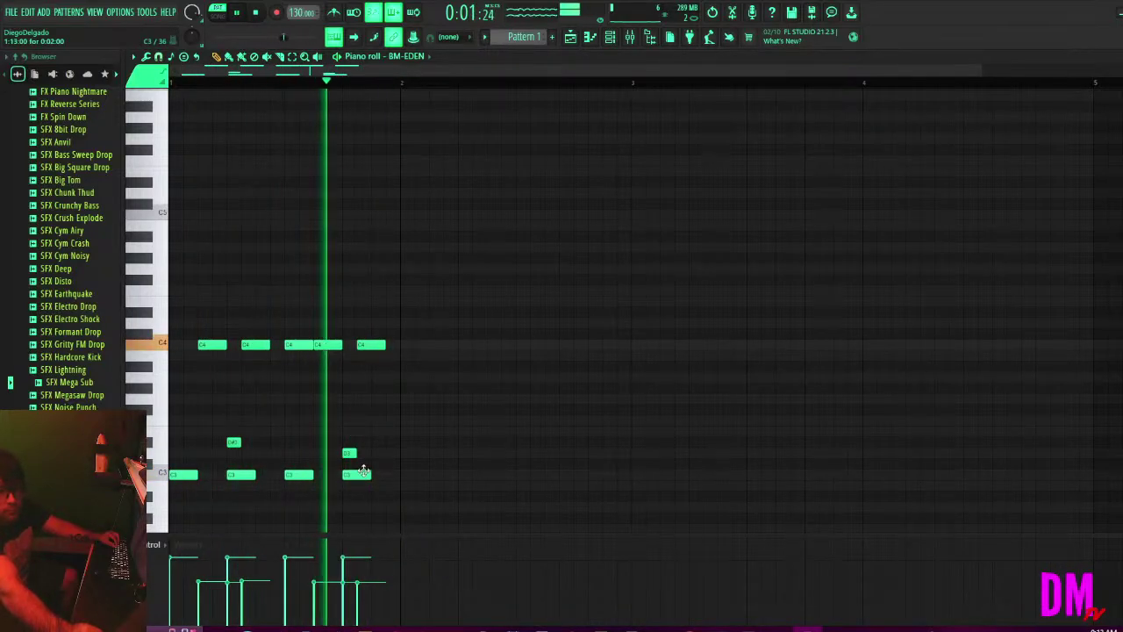
pyautogui.moveTo(349, 452); pyautogui.dragTo(350, 440)
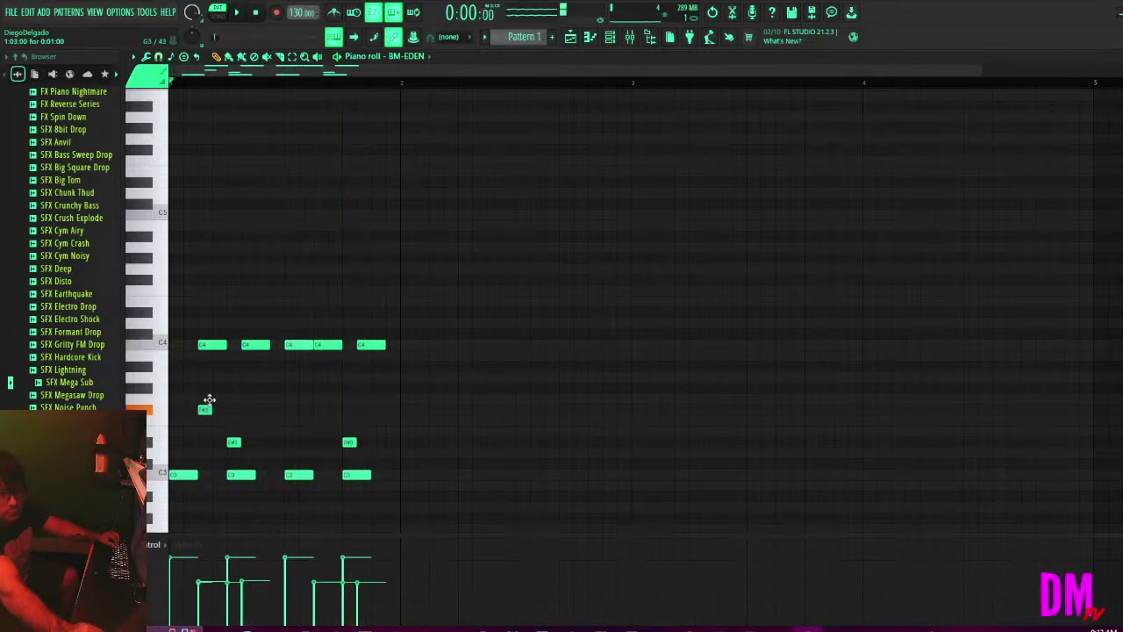
# Add one-step F#3 notes at steps 3, 7, 11 and 15 of bar 1, auditioning the pattern between placements.
pyautogui.click(204, 410)
pyautogui.press('space')
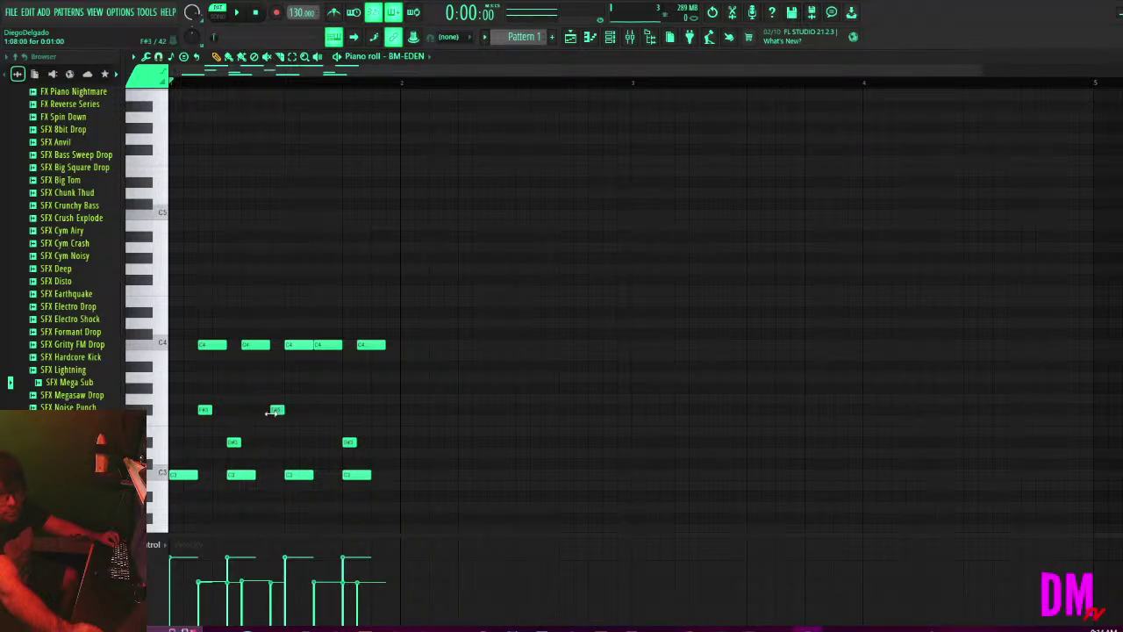
pyautogui.press('space')
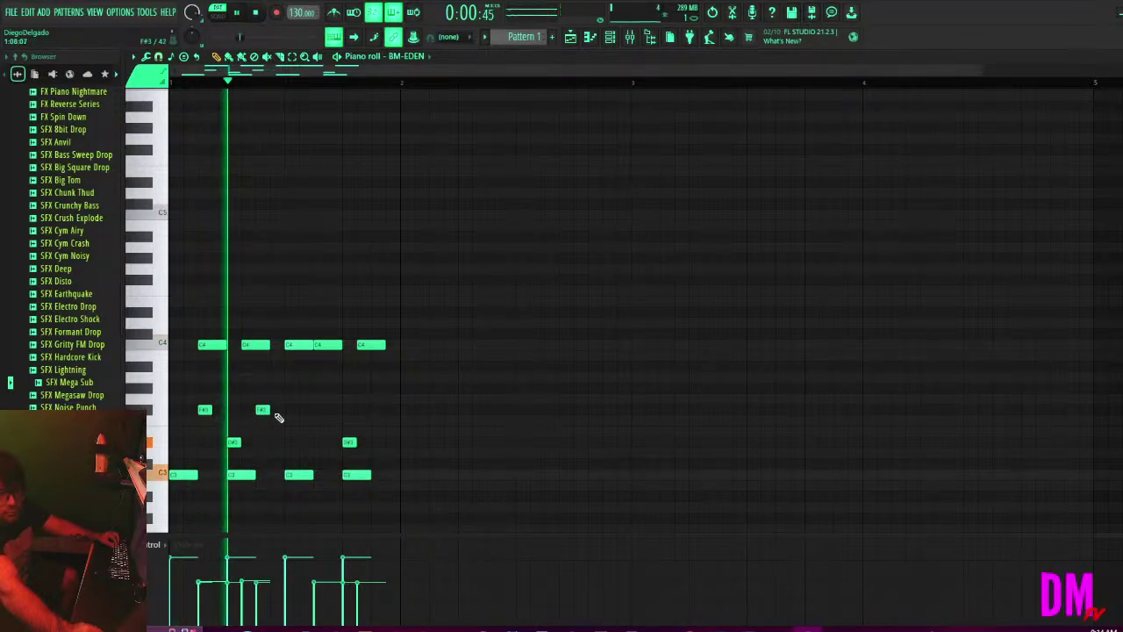
pyautogui.click(319, 410)
pyautogui.press('space')
pyautogui.press('space')
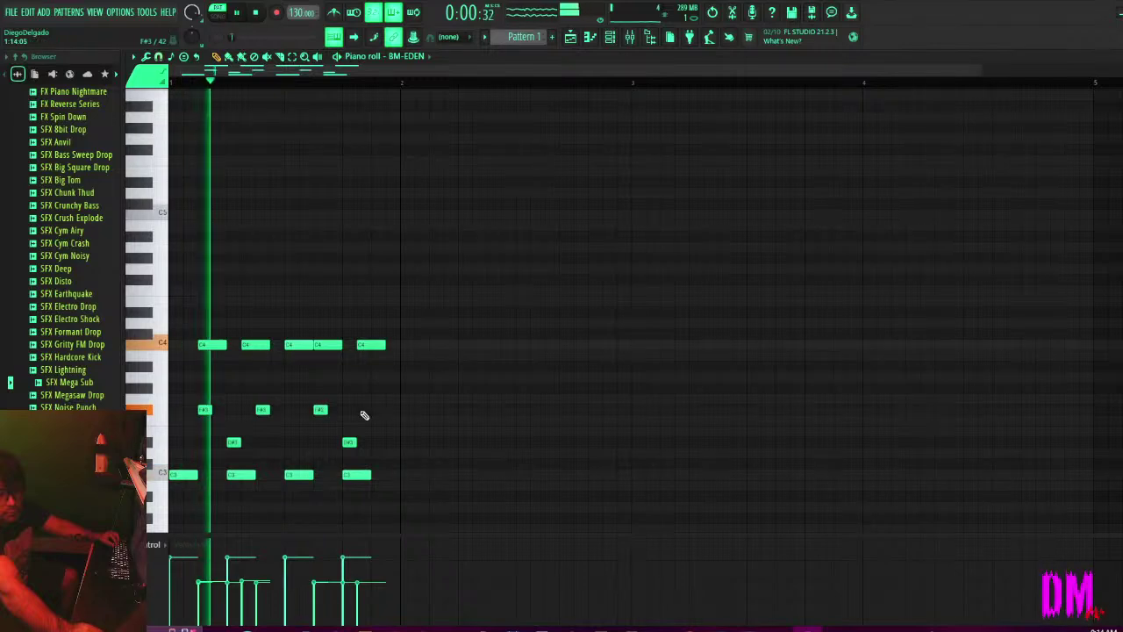
pyautogui.click(361, 410)
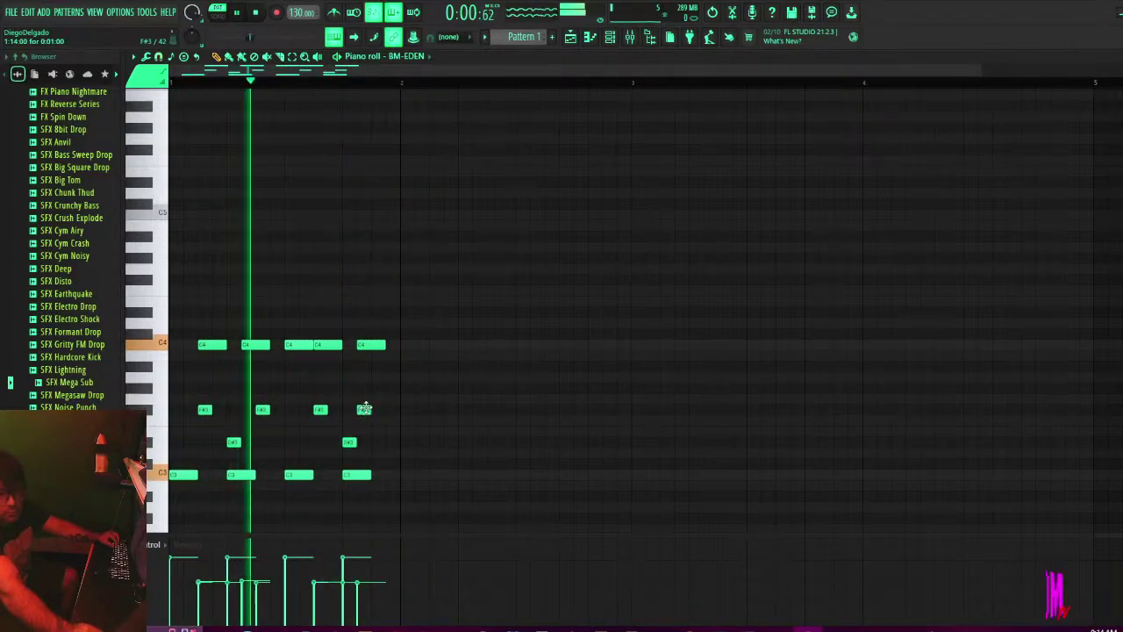
pyautogui.moveTo(363, 410); pyautogui.dragTo(378, 410)
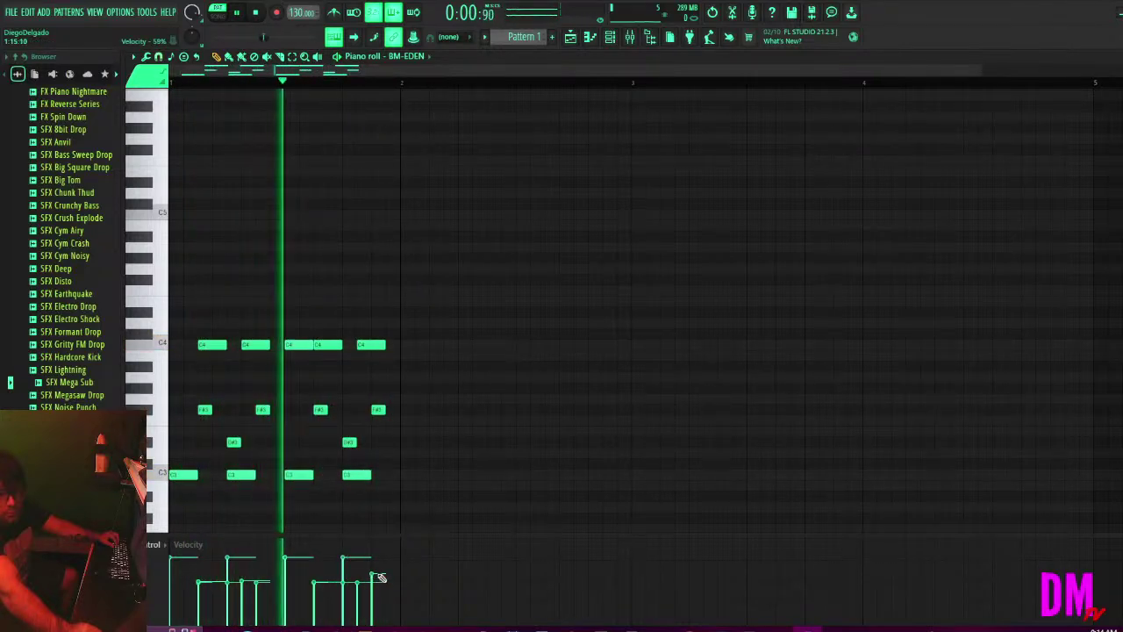
# Raise the velocities at steps 14 and 15 to about 79%, trying the second D#3 note at step 14 before returning it to step 13.
pyautogui.moveTo(379, 582); pyautogui.dragTo(390, 561)
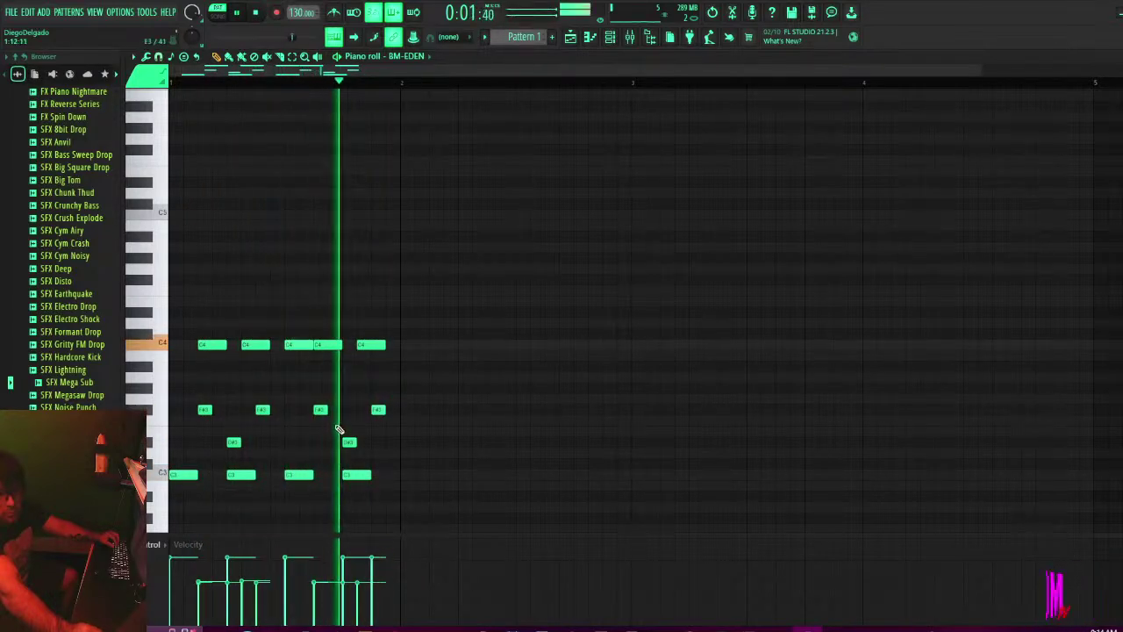
pyautogui.click(369, 451)
pyautogui.moveTo(367, 451); pyautogui.dragTo(360, 452)
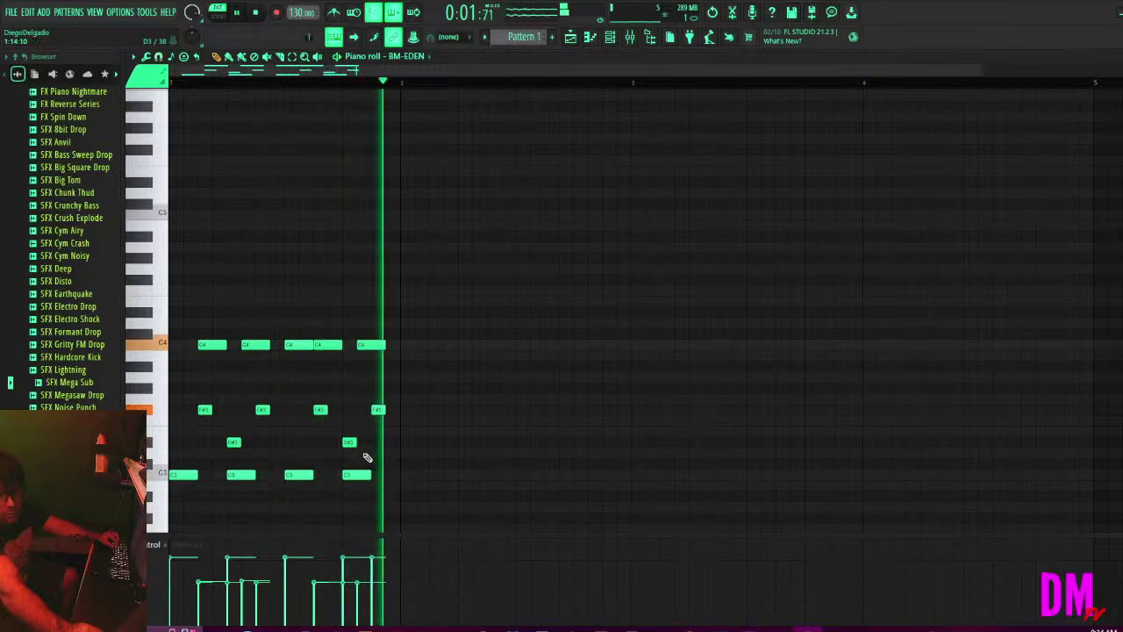
pyautogui.rightClick(361, 452)
pyautogui.press('space')
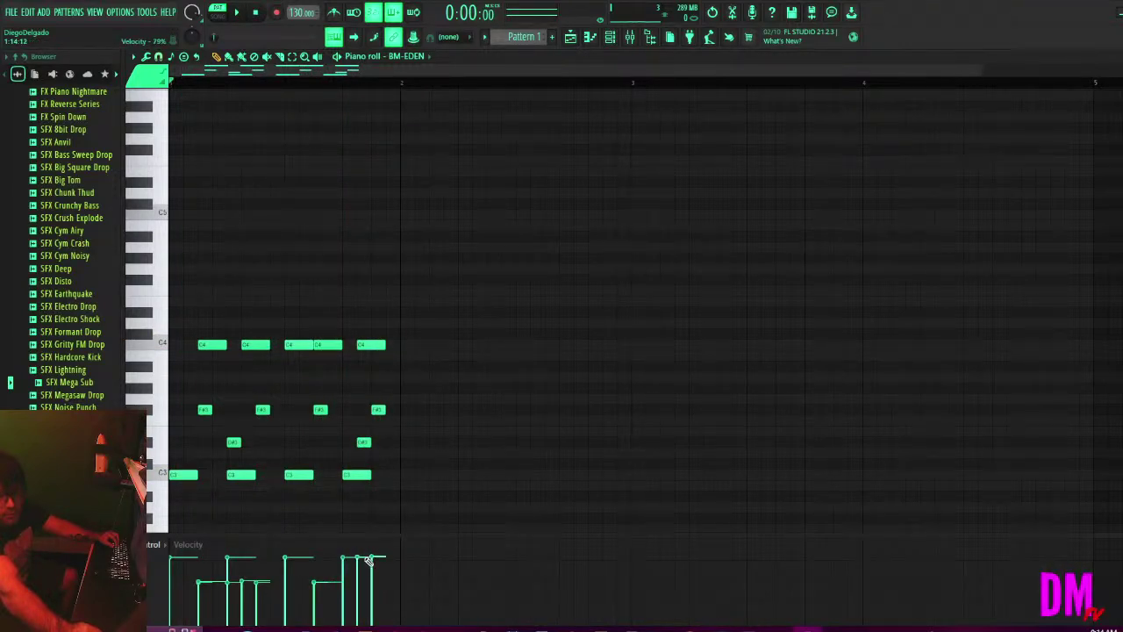
pyautogui.press('space')
pyautogui.moveTo(363, 441); pyautogui.dragTo(349, 442)
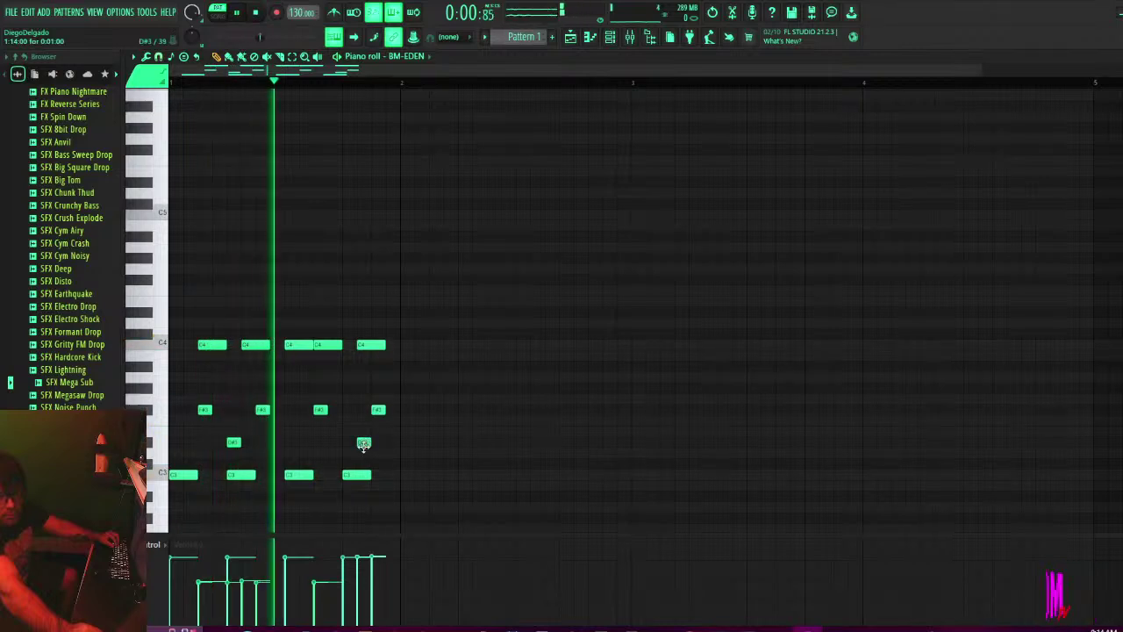
# Replace the quieter F#3 notes at steps 3, 7 and 11 with new one-step F#3 notes at the higher velocity.
pyautogui.rightClick(321, 410)
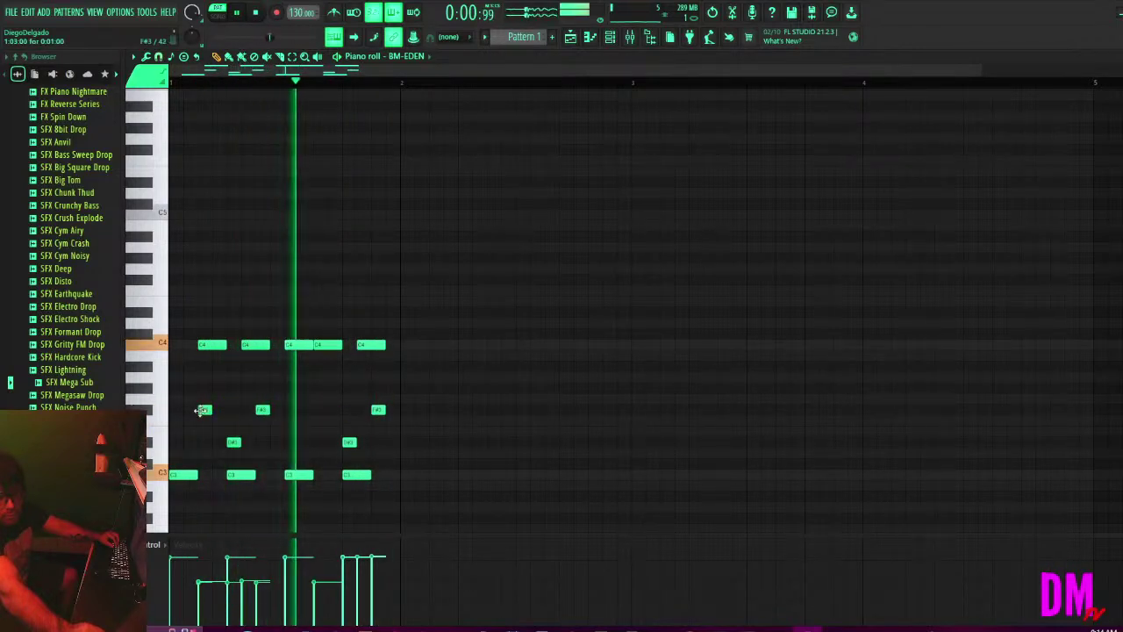
pyautogui.rightClick(204, 409)
pyautogui.rightClick(263, 409)
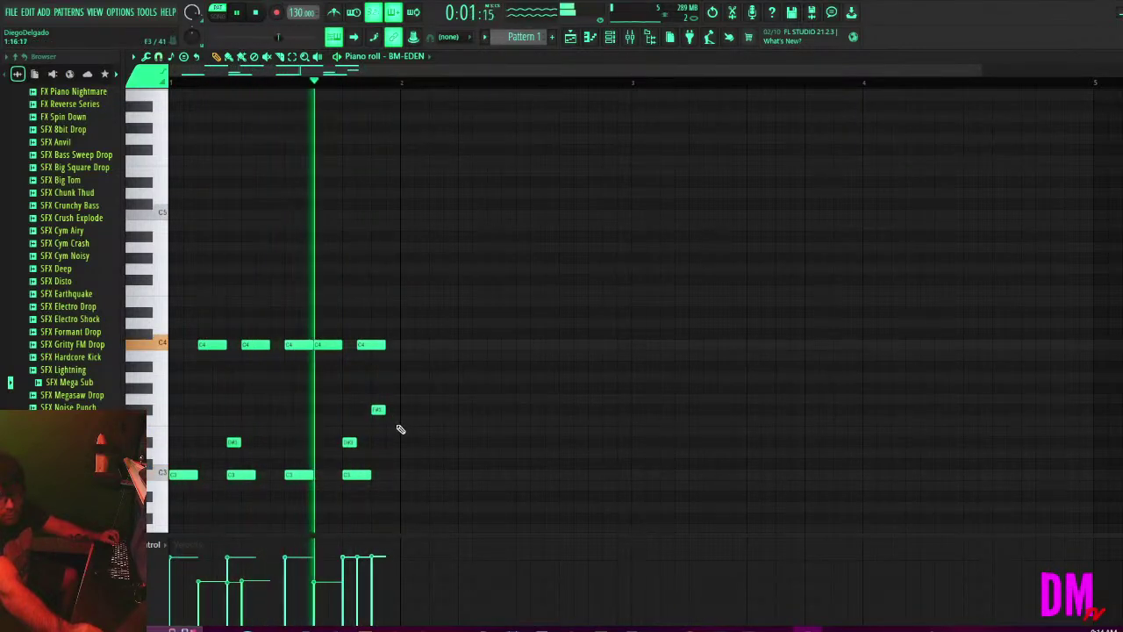
pyautogui.click(329, 409)
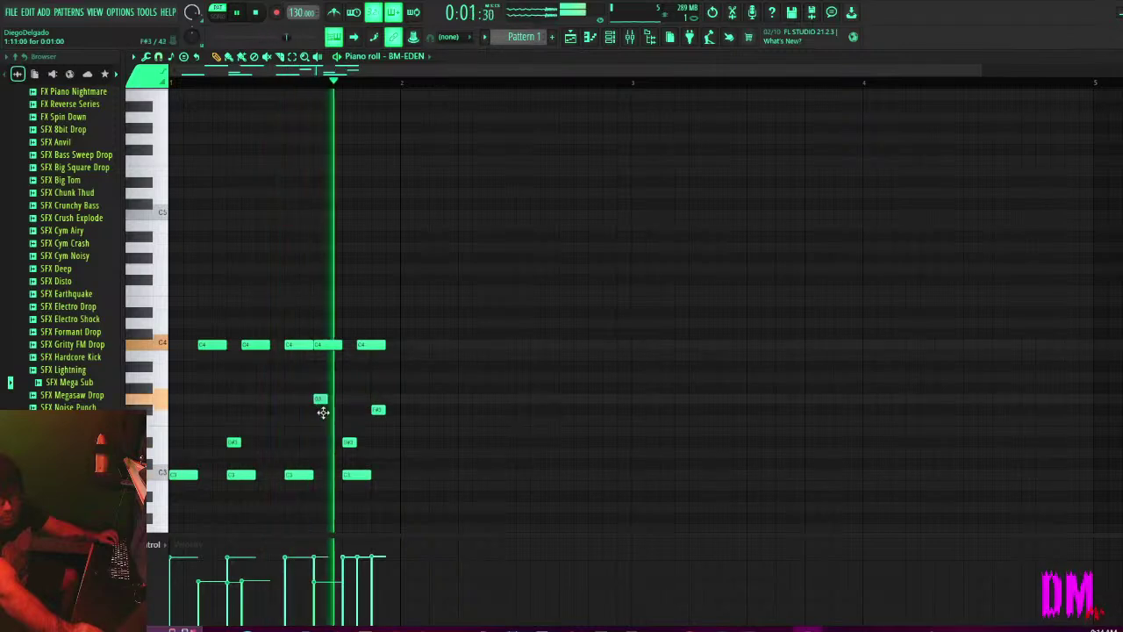
pyautogui.moveTo(330, 410); pyautogui.dragTo(315, 411)
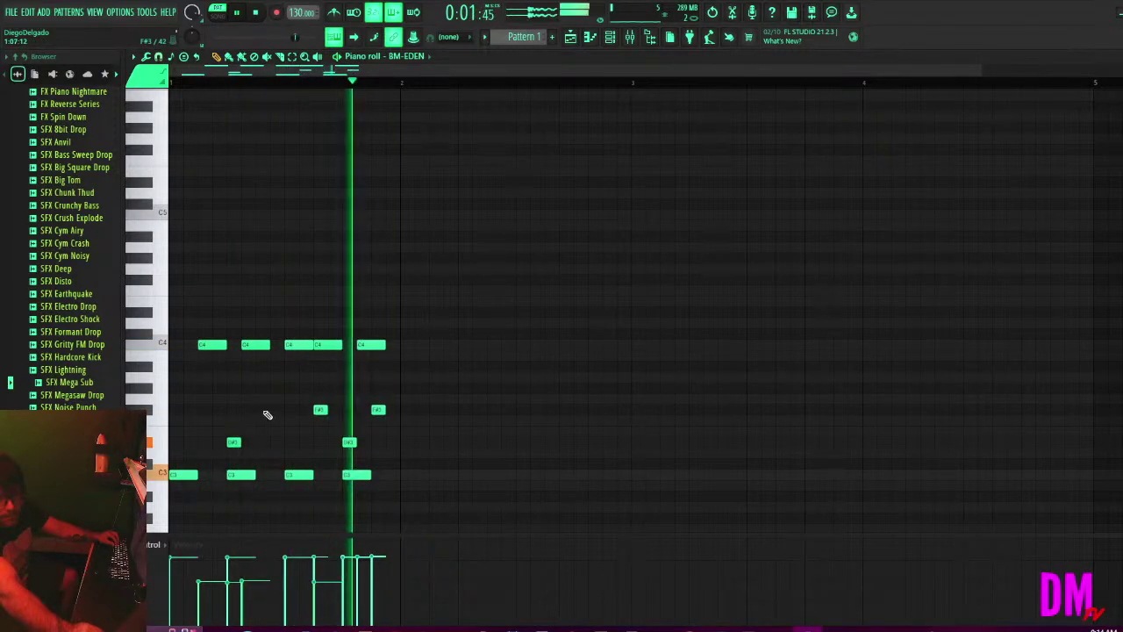
pyautogui.click(263, 410)
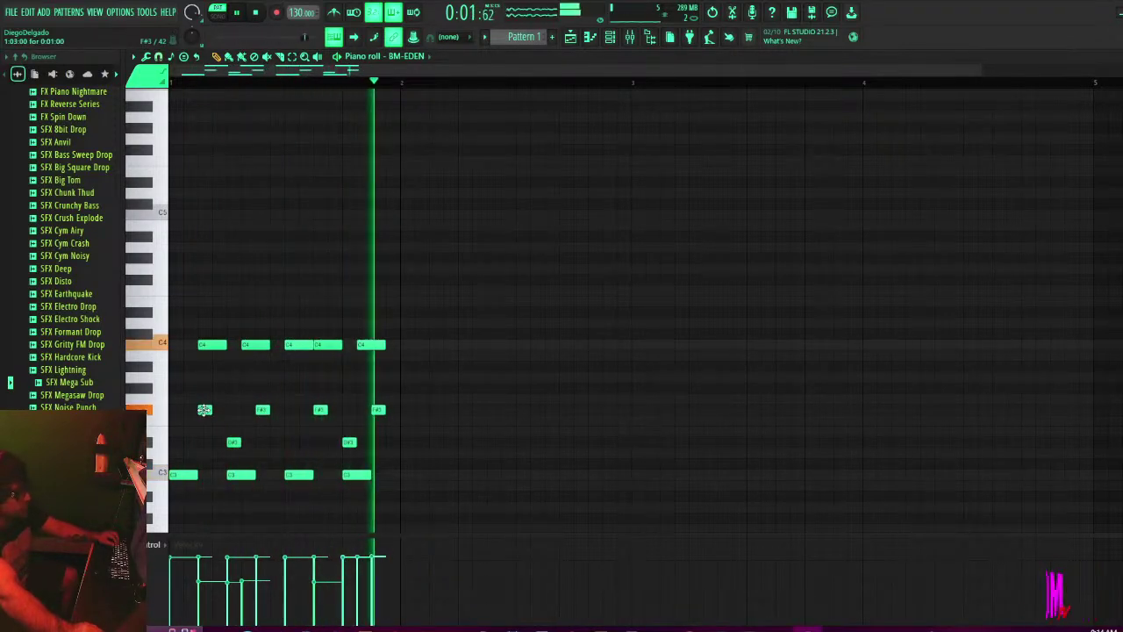
pyautogui.click(205, 410)
# Replace the D#3 note at step 5 with a louder one, and raise the notes at steps 5 and 13 to E3.
pyautogui.rightClick(233, 443)
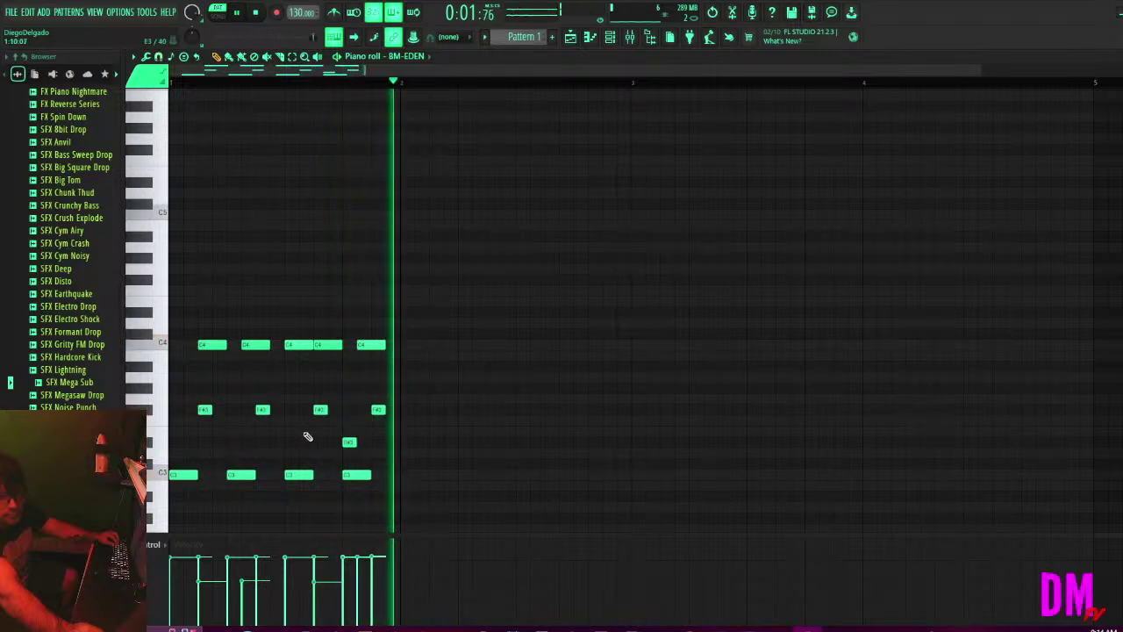
pyautogui.click(232, 443)
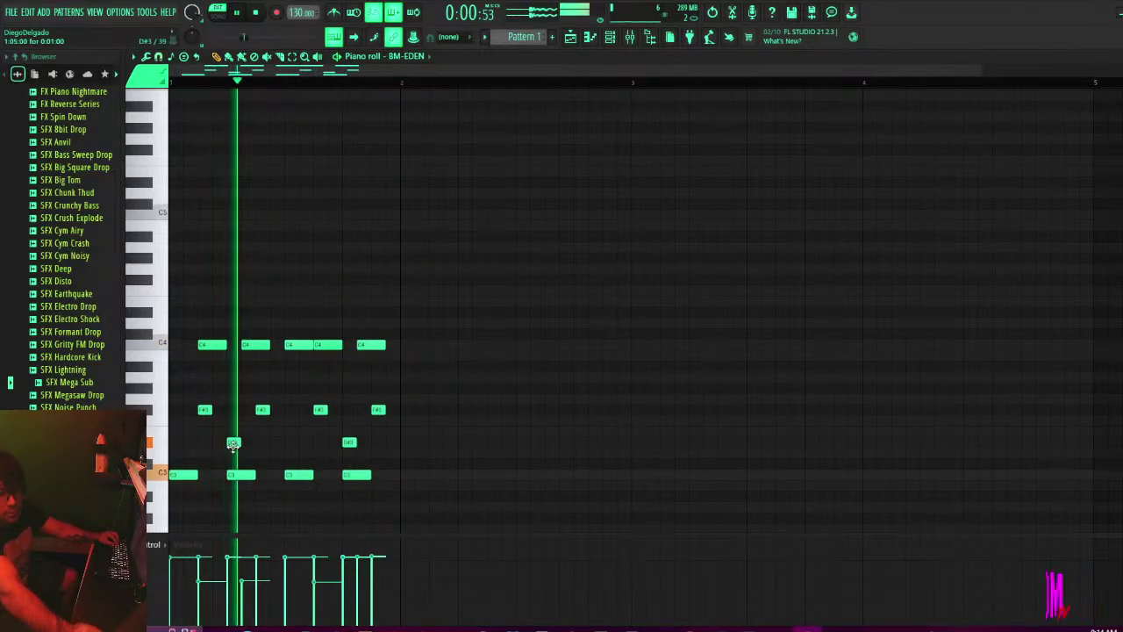
pyautogui.moveTo(235, 443); pyautogui.dragTo(234, 433)
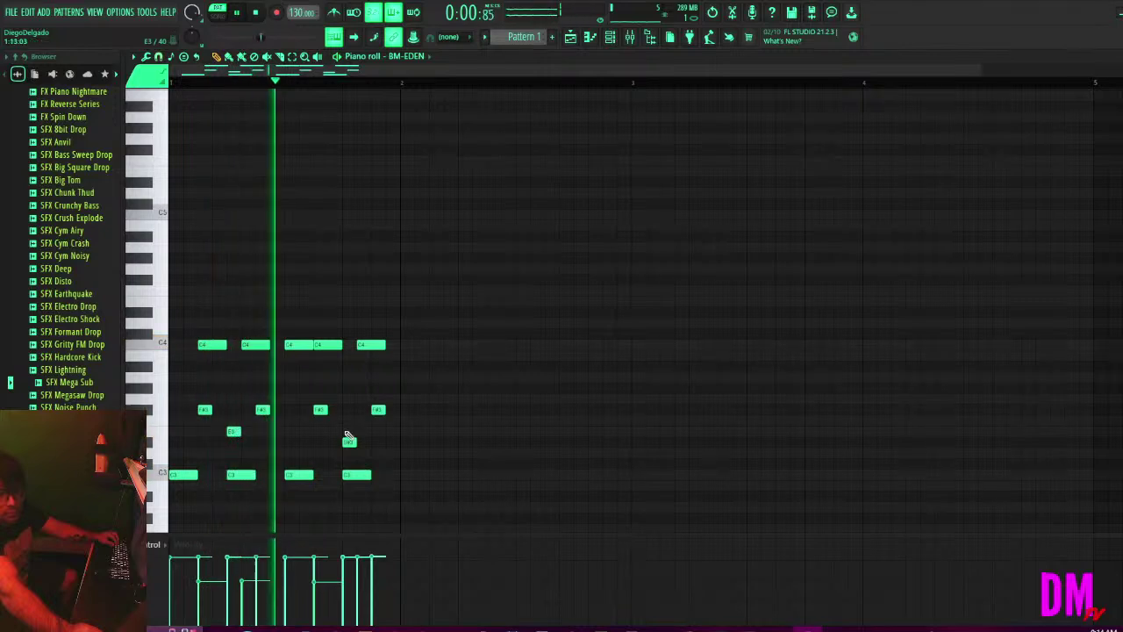
pyautogui.moveTo(349, 442); pyautogui.dragTo(351, 431)
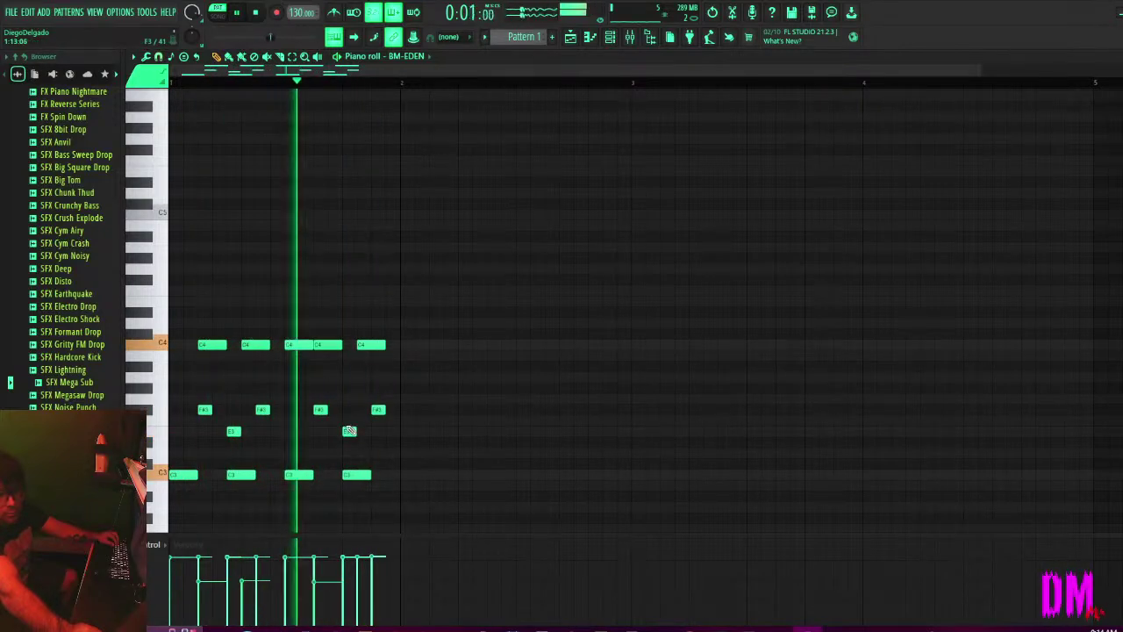
# Save the project as "idk somethinghard" in a new project folder.
pyautogui.hotkey('ctrl', 's')
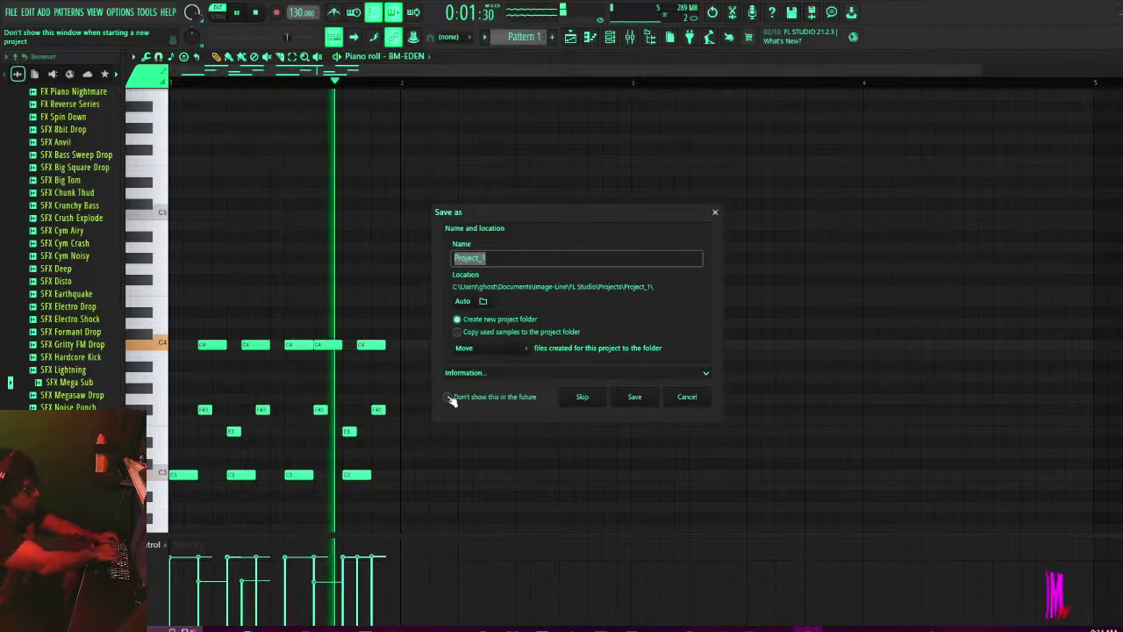
pyautogui.write('i')
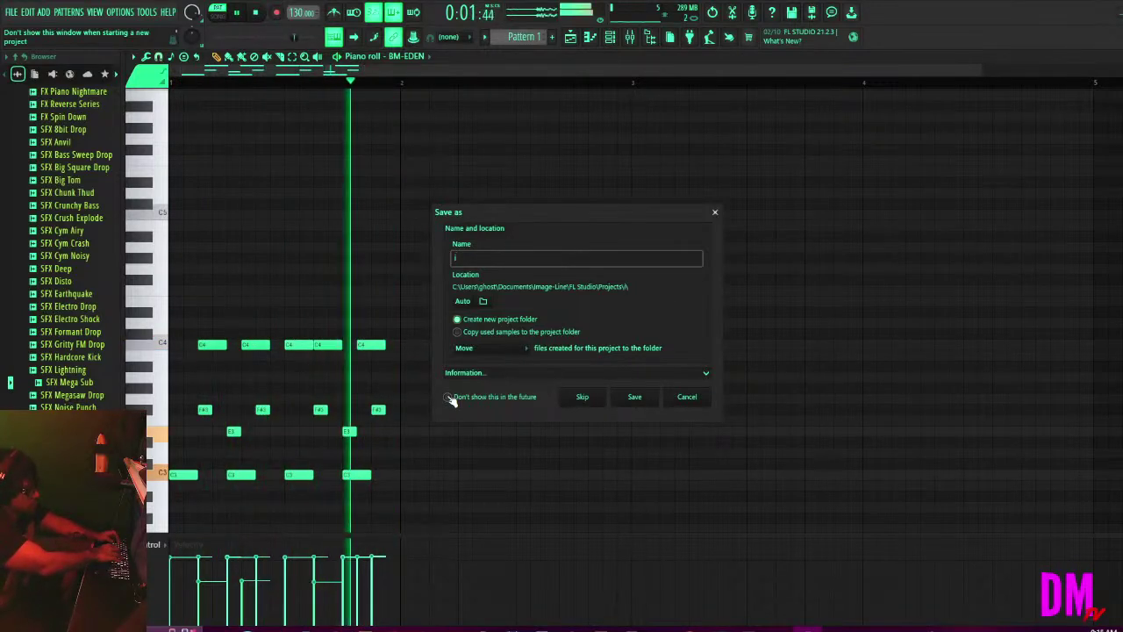
pyautogui.write('dk somethi')
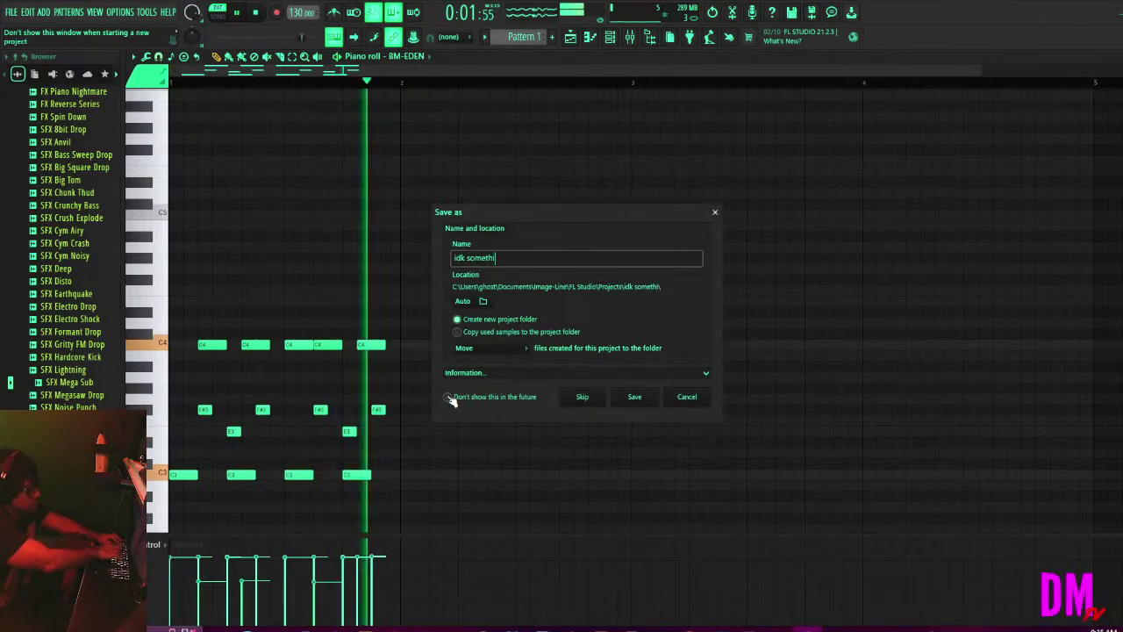
pyautogui.write('nghard')
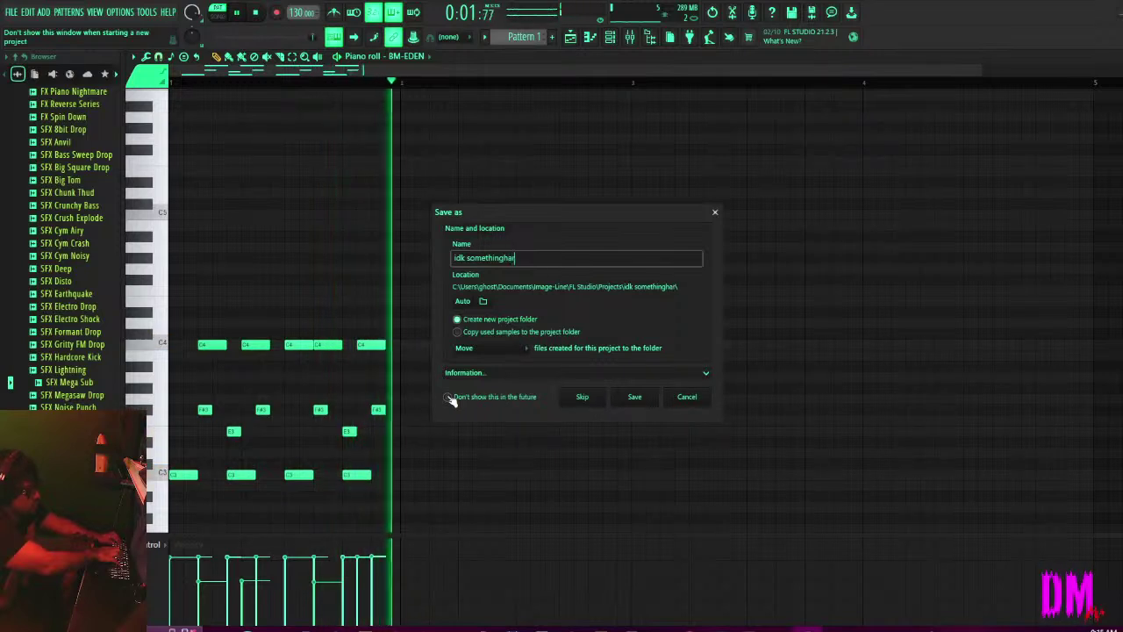
pyautogui.press('Return')
# Play the pattern and briefly view the channel rack, closing it again to return to the piano roll.
pyautogui.press('space')
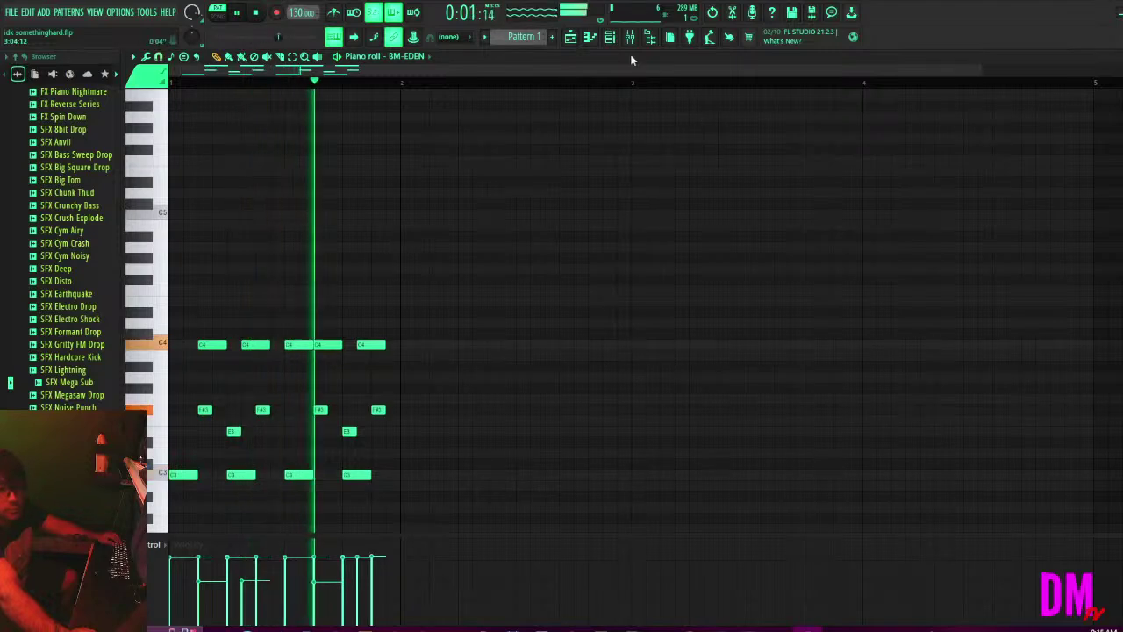
pyautogui.click(611, 37)
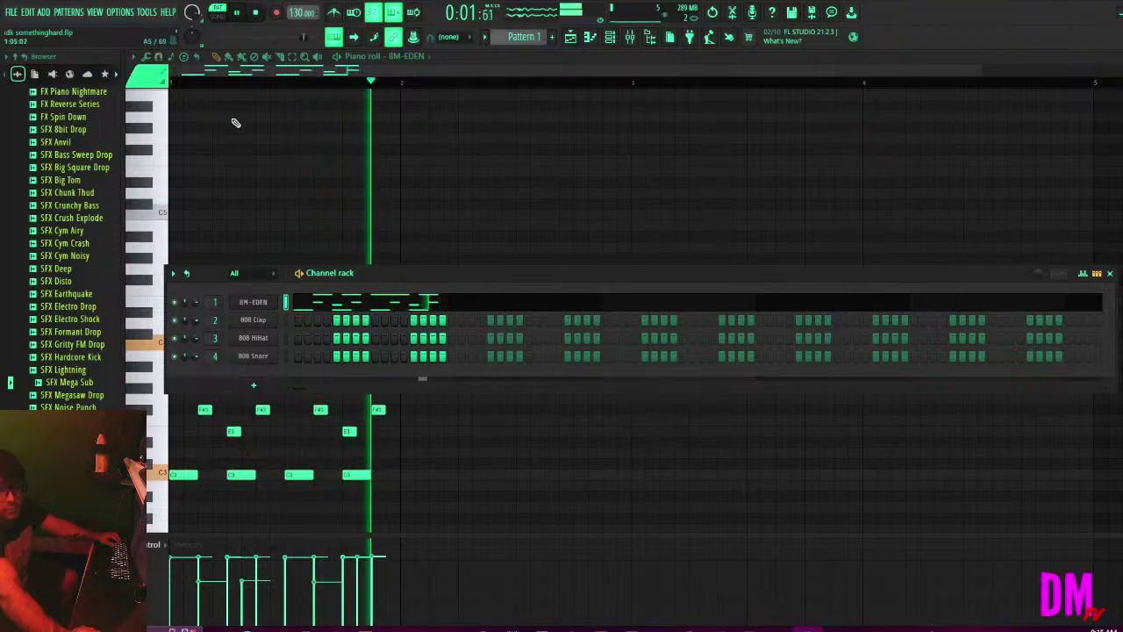
pyautogui.press('F6')
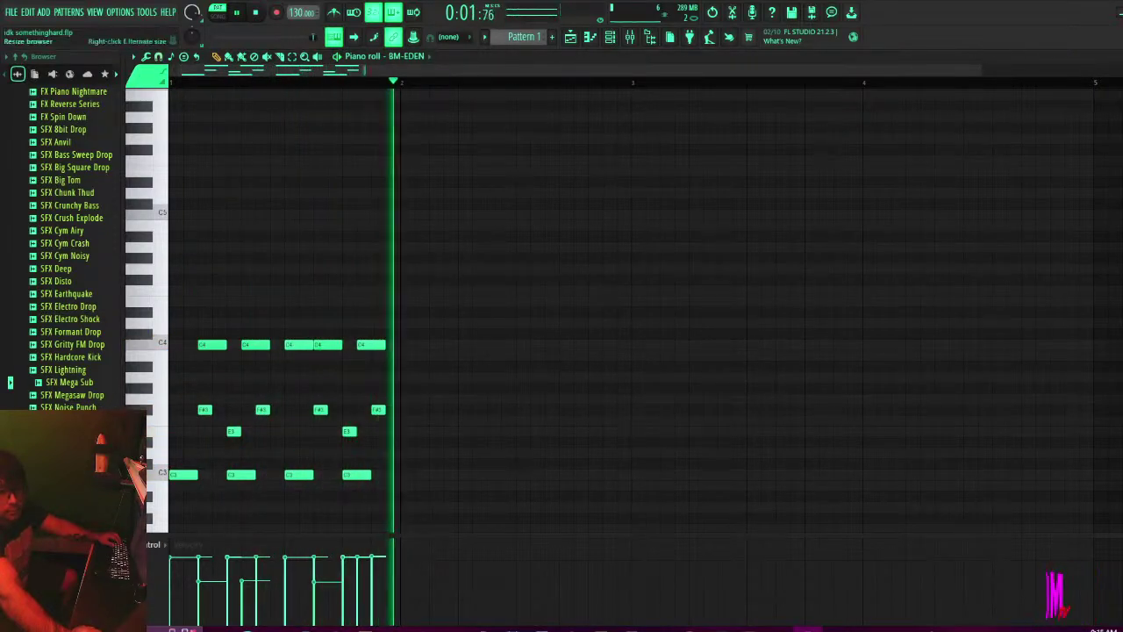
# Add one-step B3 notes at steps 2 and 4 of bar 1, trying G3 and A#3 at step 2 first.
pyautogui.click(186, 400)
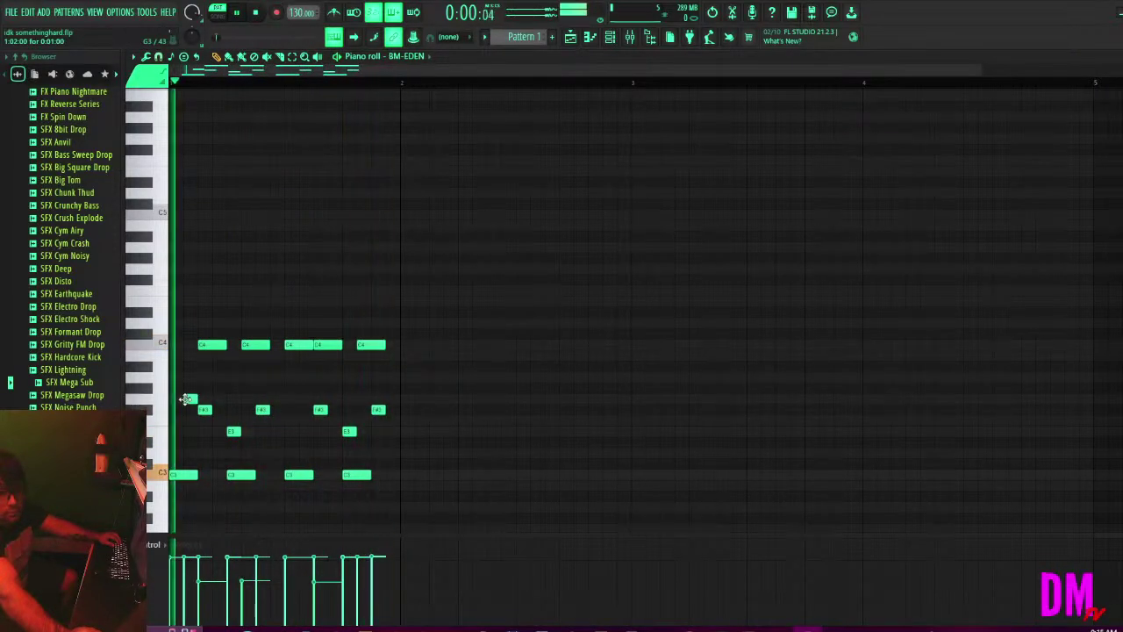
pyautogui.rightClick(187, 399)
pyautogui.press('space')
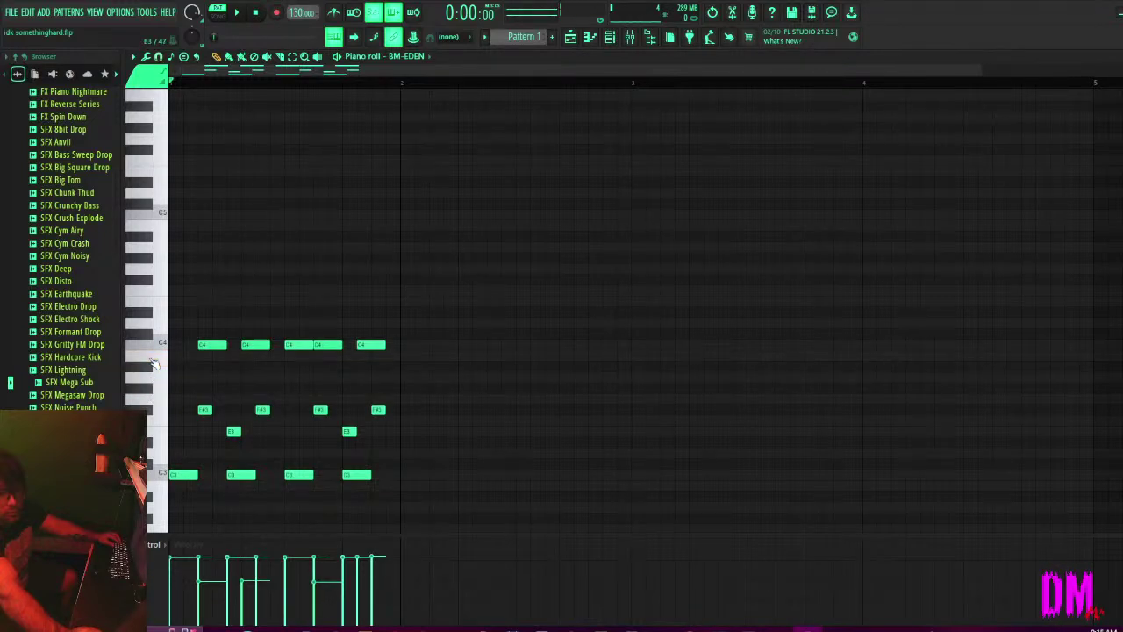
pyautogui.press('space')
pyautogui.click(188, 364)
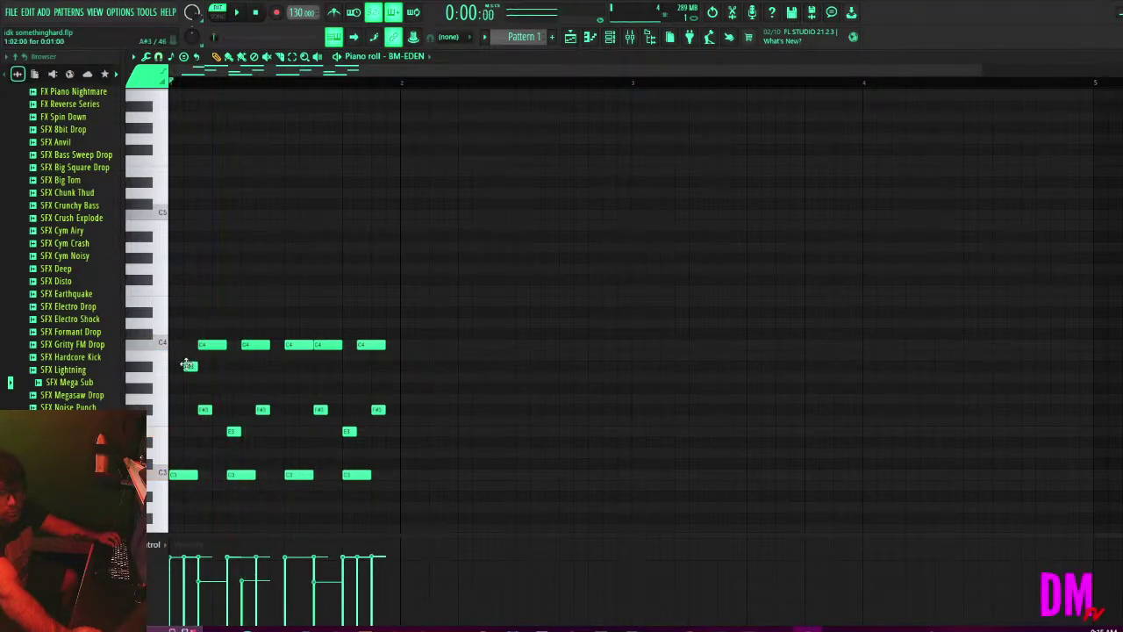
pyautogui.press('space')
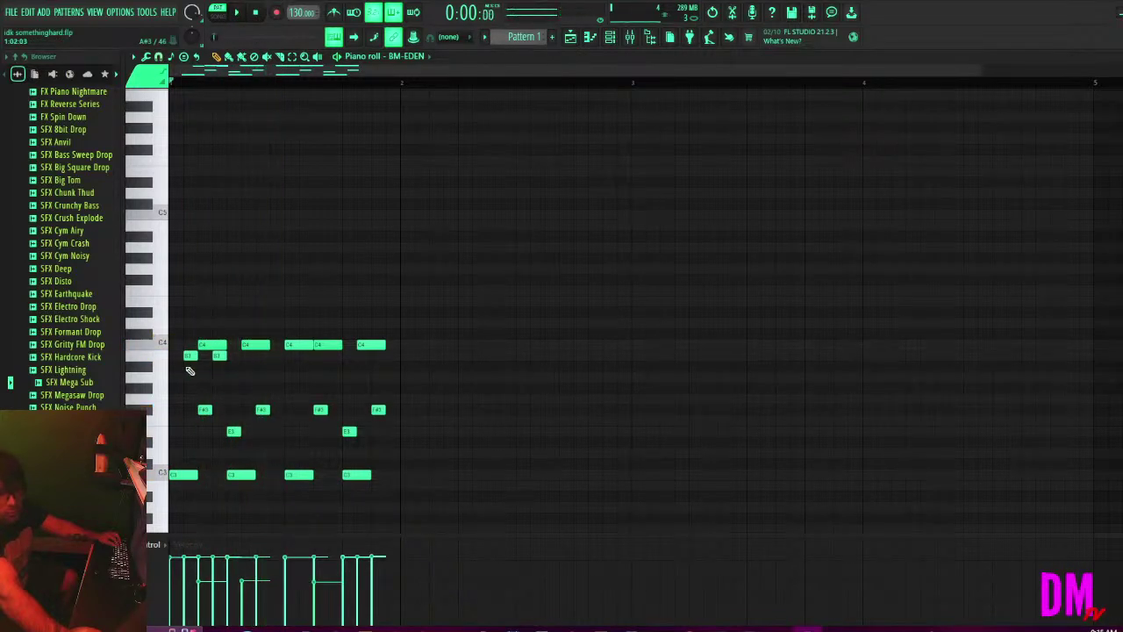
# Play the pattern, try the step 2 B3 note at steps 7 and 9, and delete it.
pyautogui.press('space')
pyautogui.press('space')
pyautogui.moveTo(191, 355); pyautogui.dragTo(212, 368)
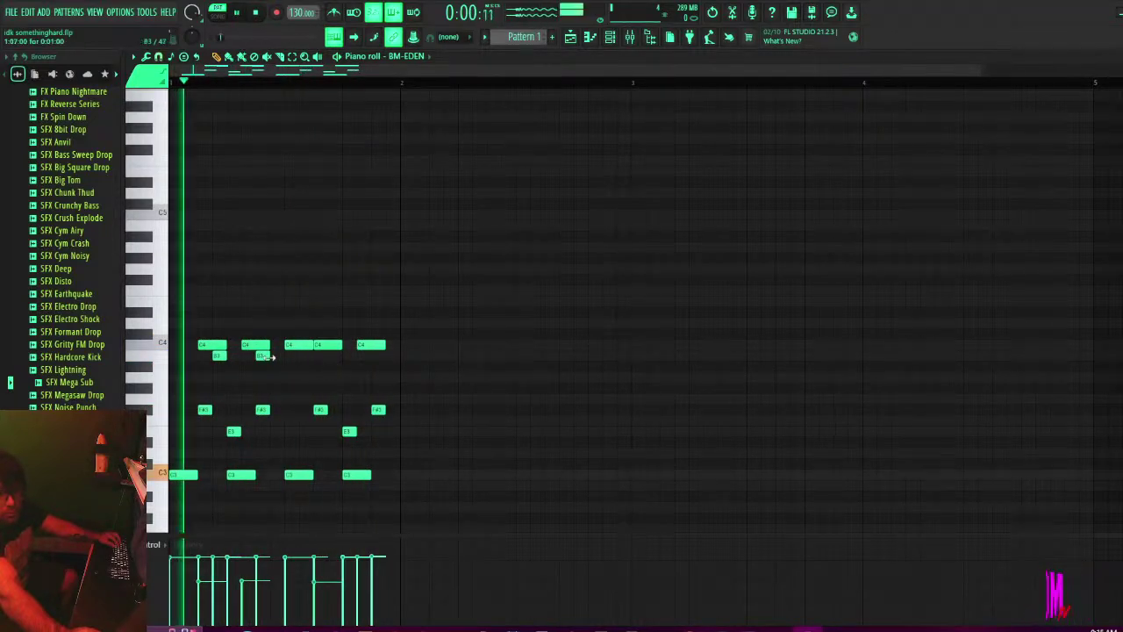
pyautogui.moveTo(267, 355); pyautogui.dragTo(272, 354)
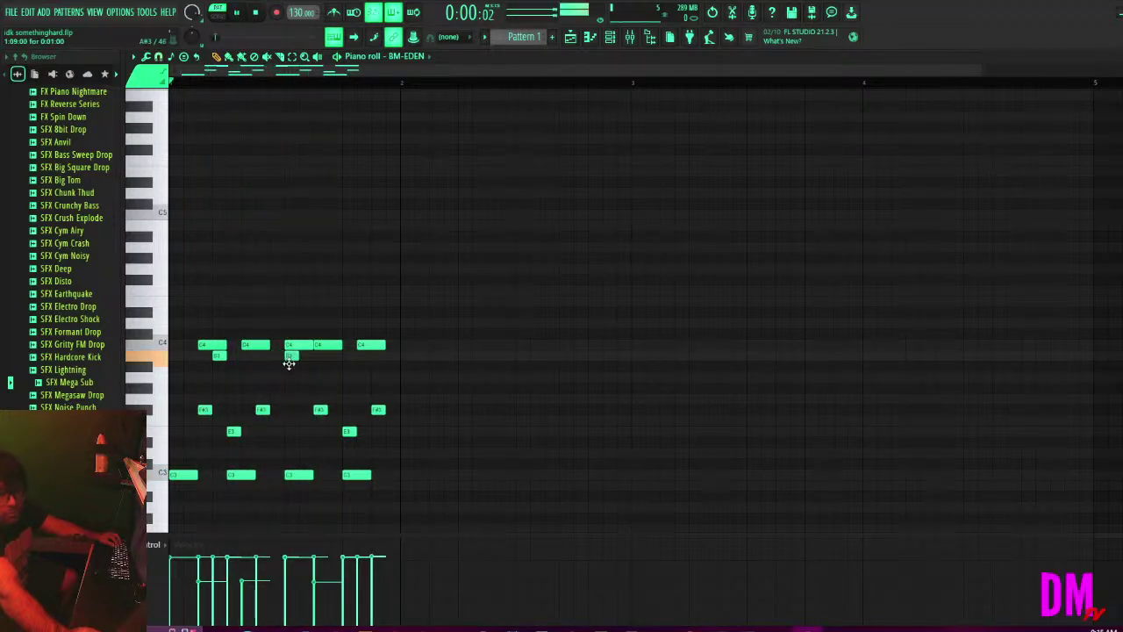
pyautogui.rightClick(292, 357)
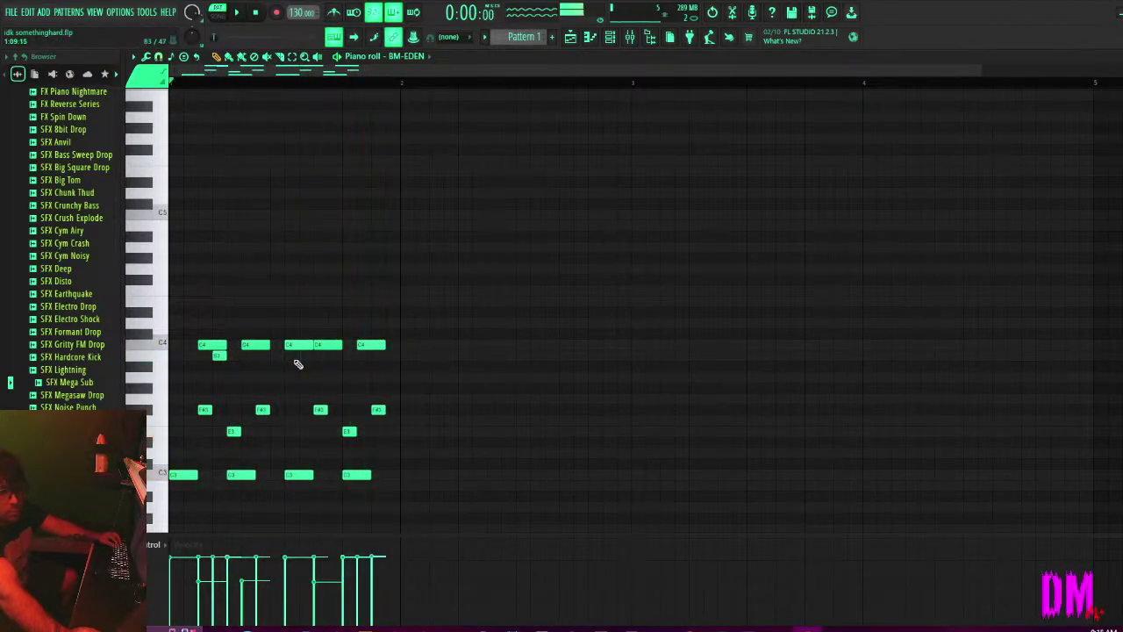
# Add one-step B3 notes at steps 7, 12 and 15, and lower the velocity of all B3 notes to about 38%.
pyautogui.click(238, 359)
pyautogui.press('space')
pyautogui.moveTo(245, 354); pyautogui.dragTo(255, 356)
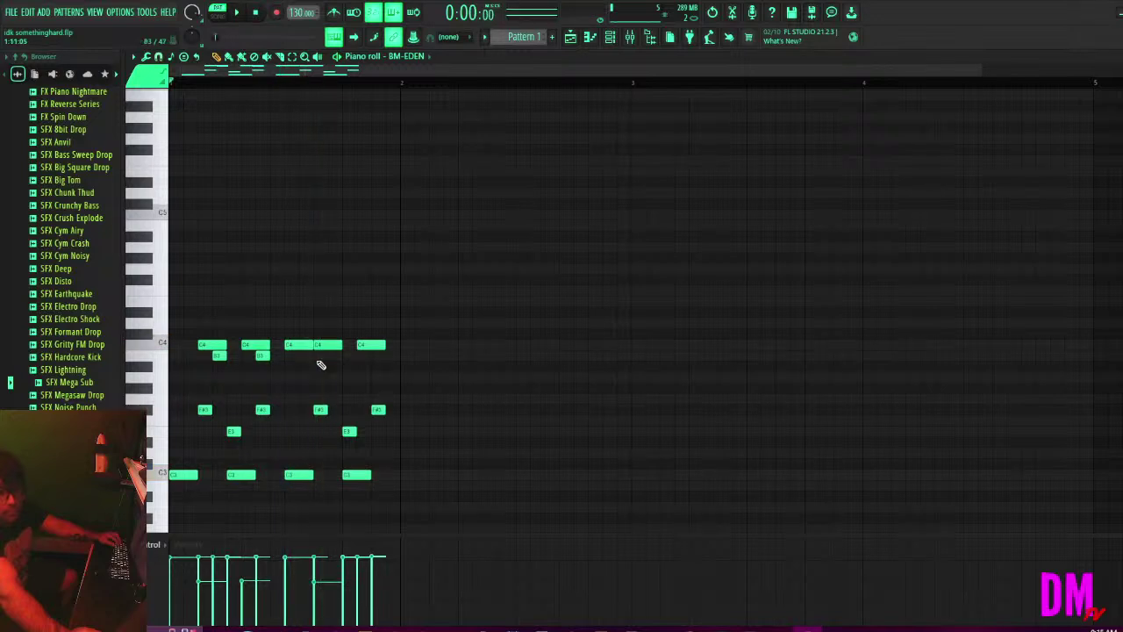
pyautogui.press('space')
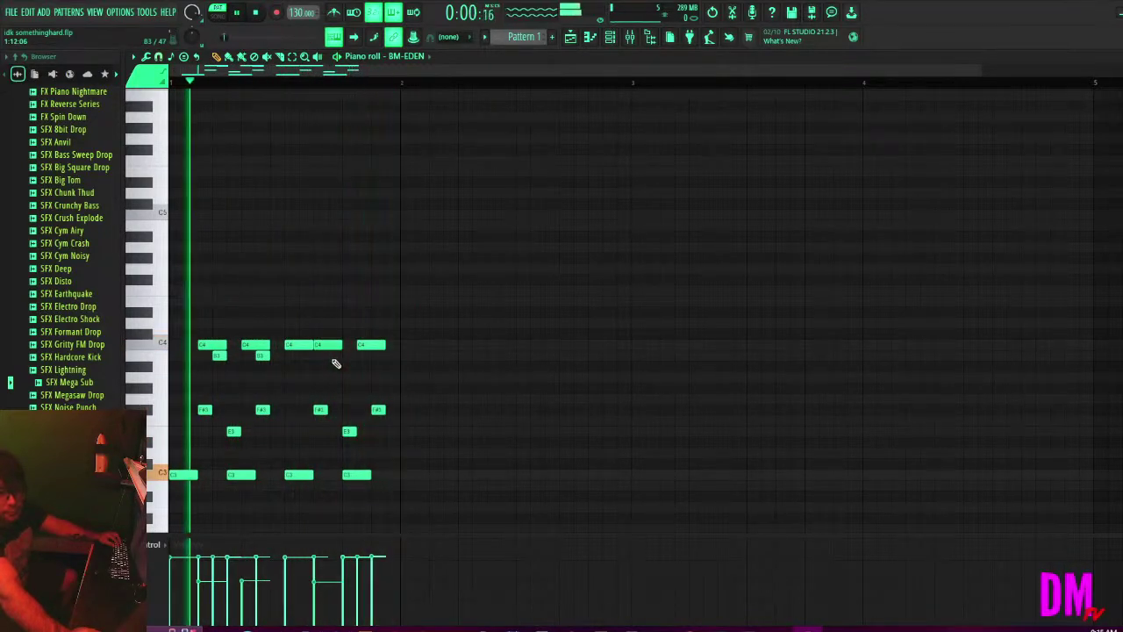
pyautogui.click(334, 356)
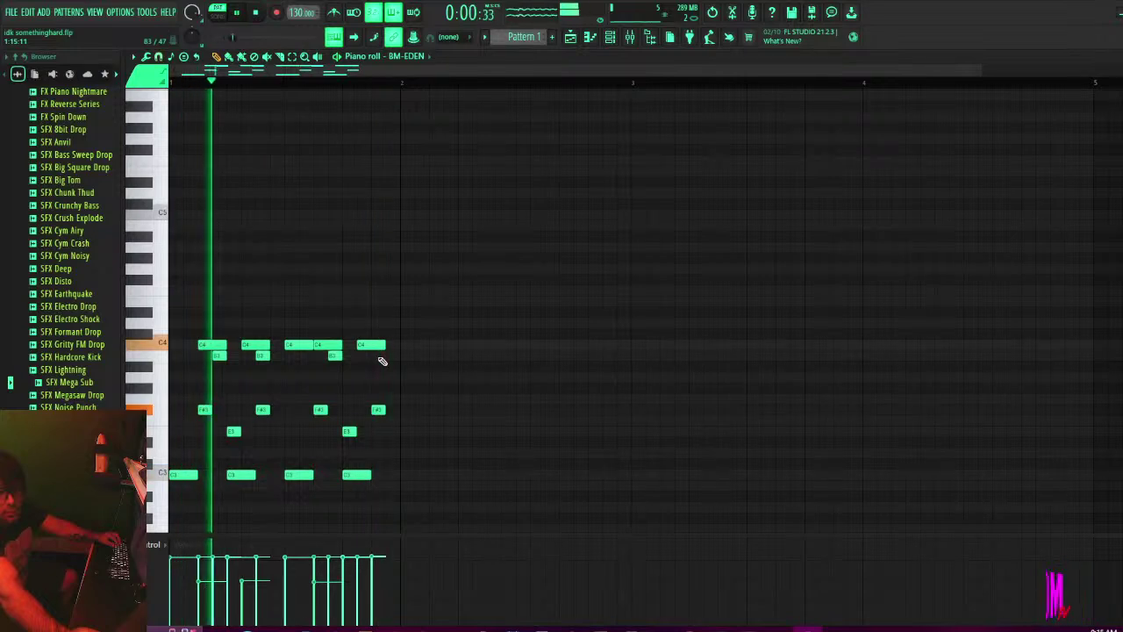
pyautogui.click(375, 355)
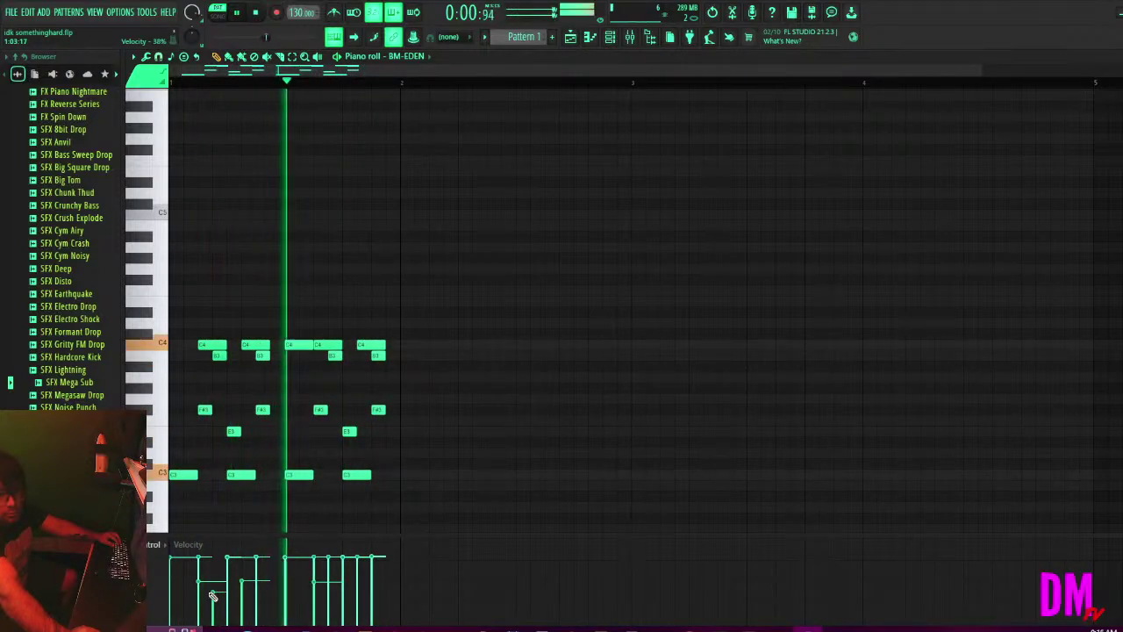
pyautogui.click(272, 355)
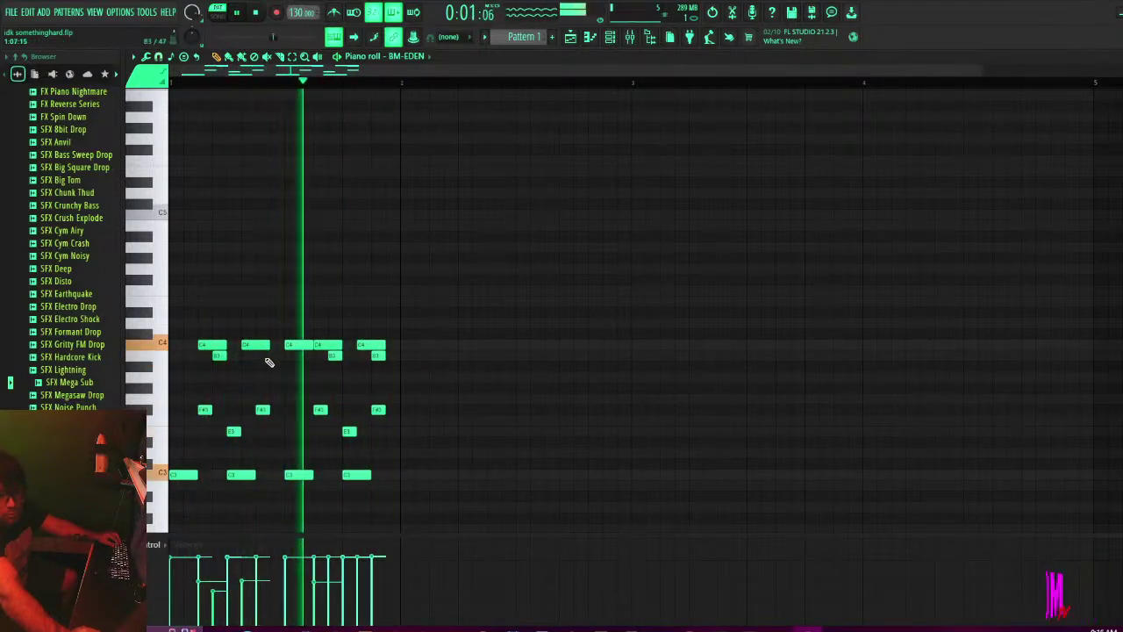
pyautogui.rightClick(275, 355)
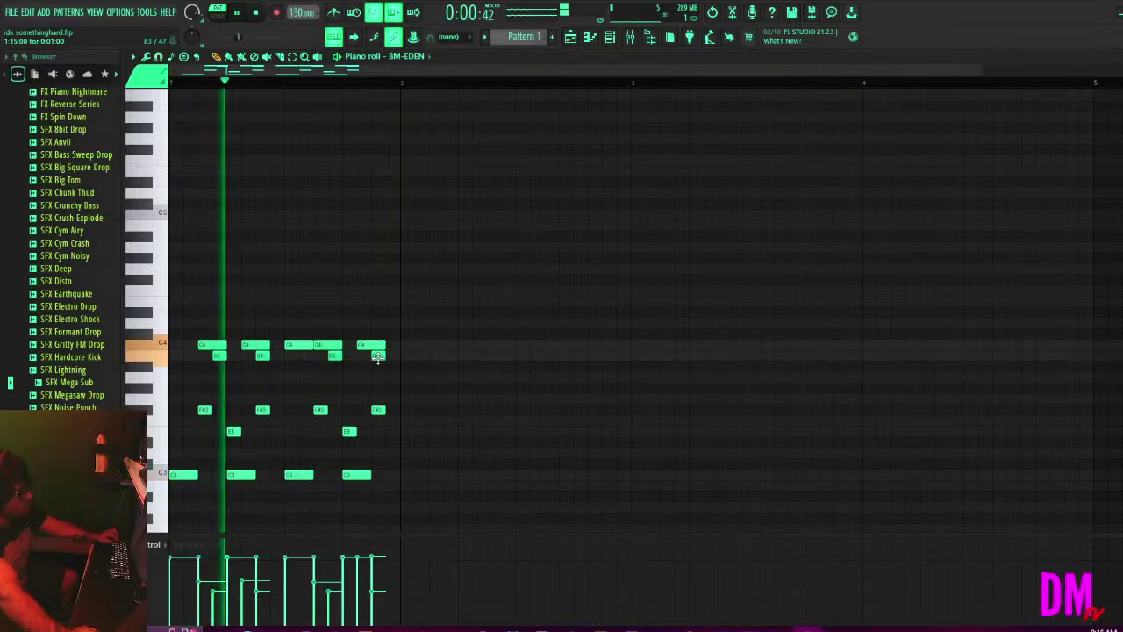
# Fill bars 1 to 8 of playlist Track 1 with Pattern 1 clips and return to the piano roll.
pyautogui.click(609, 39)
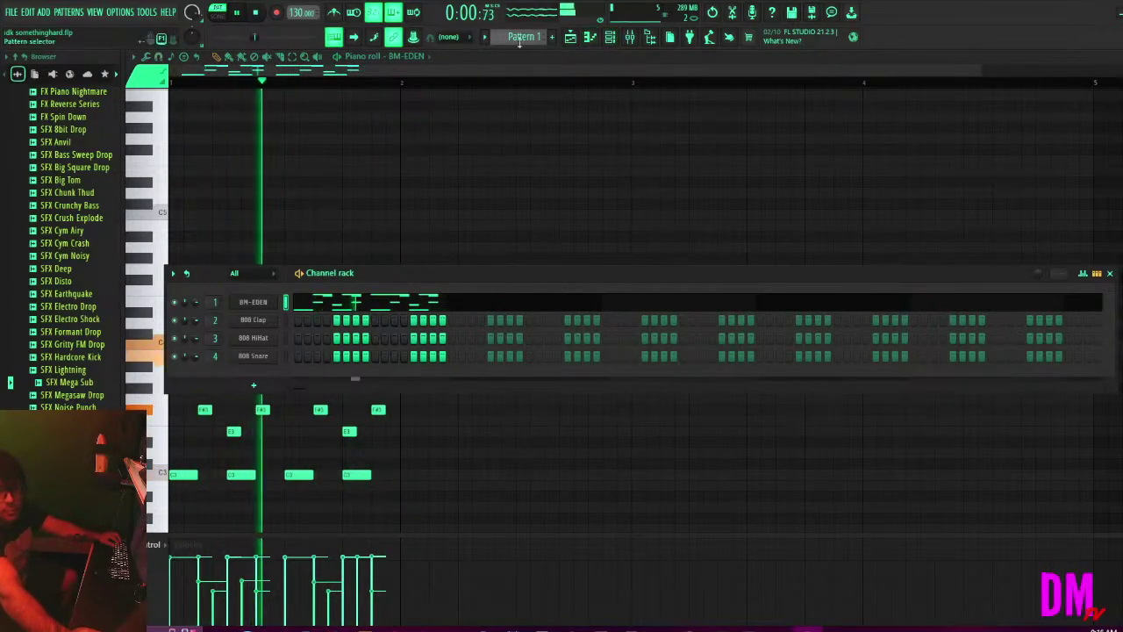
pyautogui.press('F5')
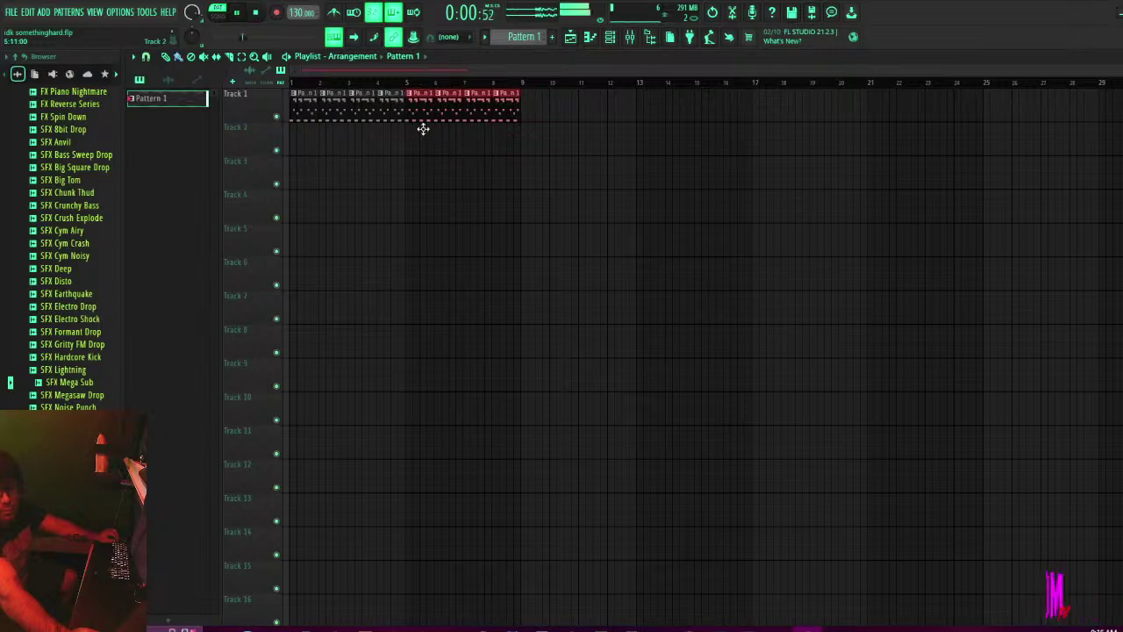
pyautogui.click(590, 37)
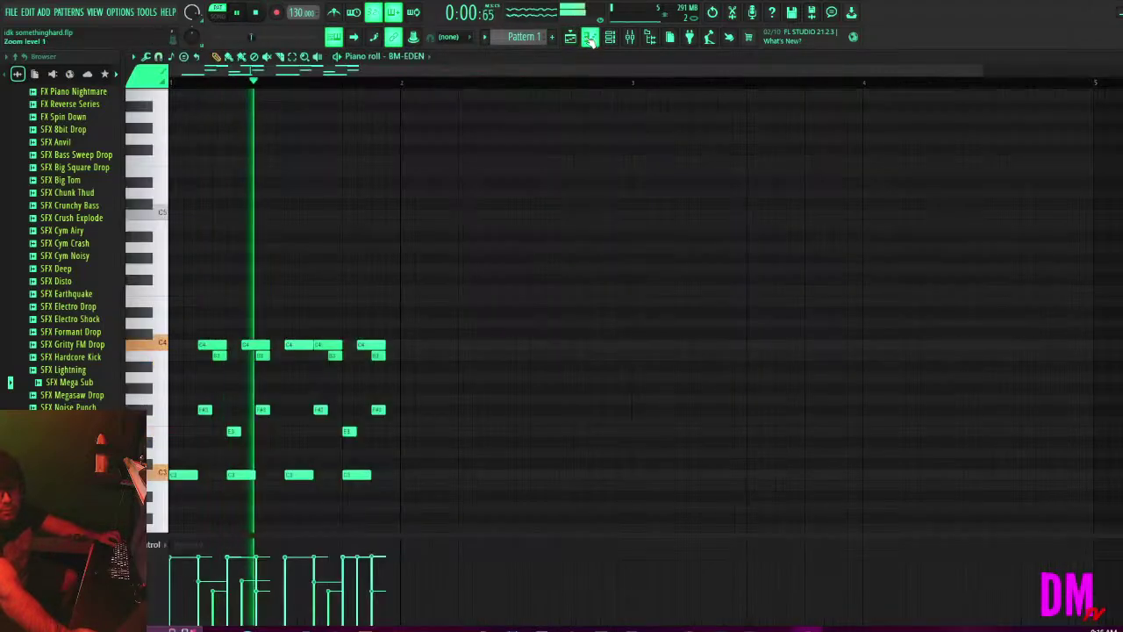
# Reopen the BM-EDEN piano roll from the channel rack and add quiet one-step B3 notes at steps 1 and 9.
pyautogui.click(590, 37)
pyautogui.click(571, 37)
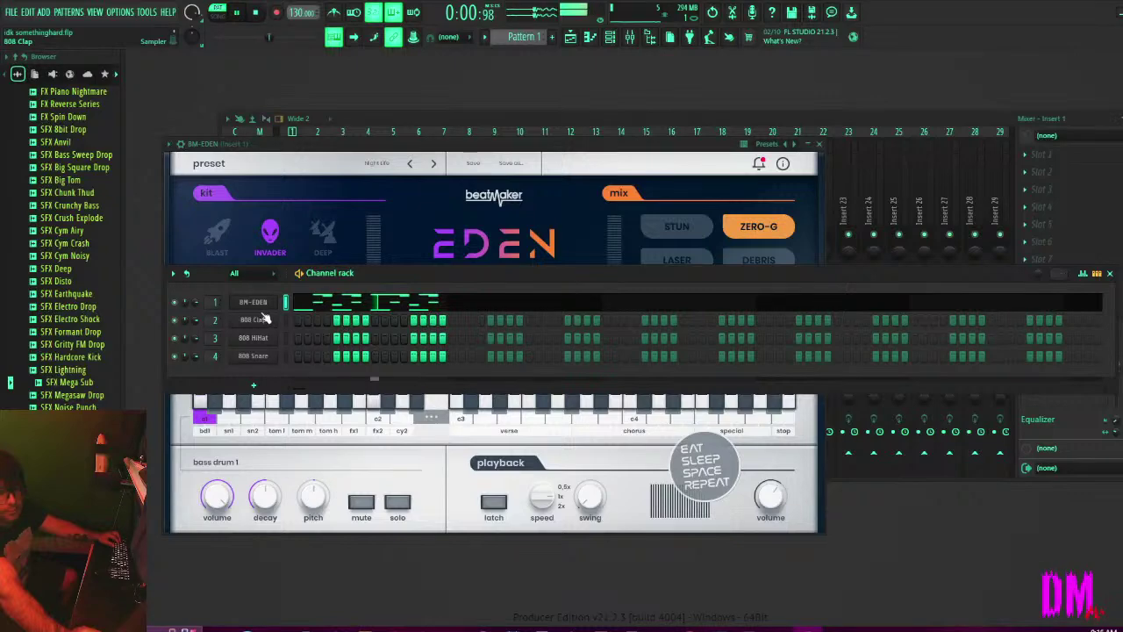
pyautogui.click(351, 303)
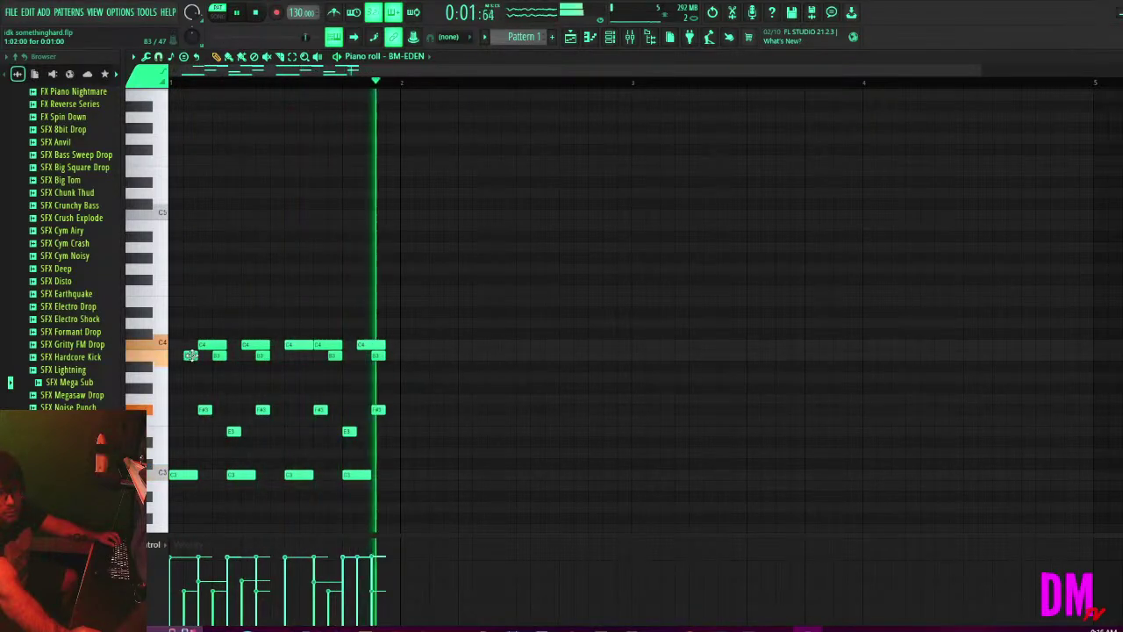
pyautogui.moveTo(191, 355); pyautogui.dragTo(150, 351)
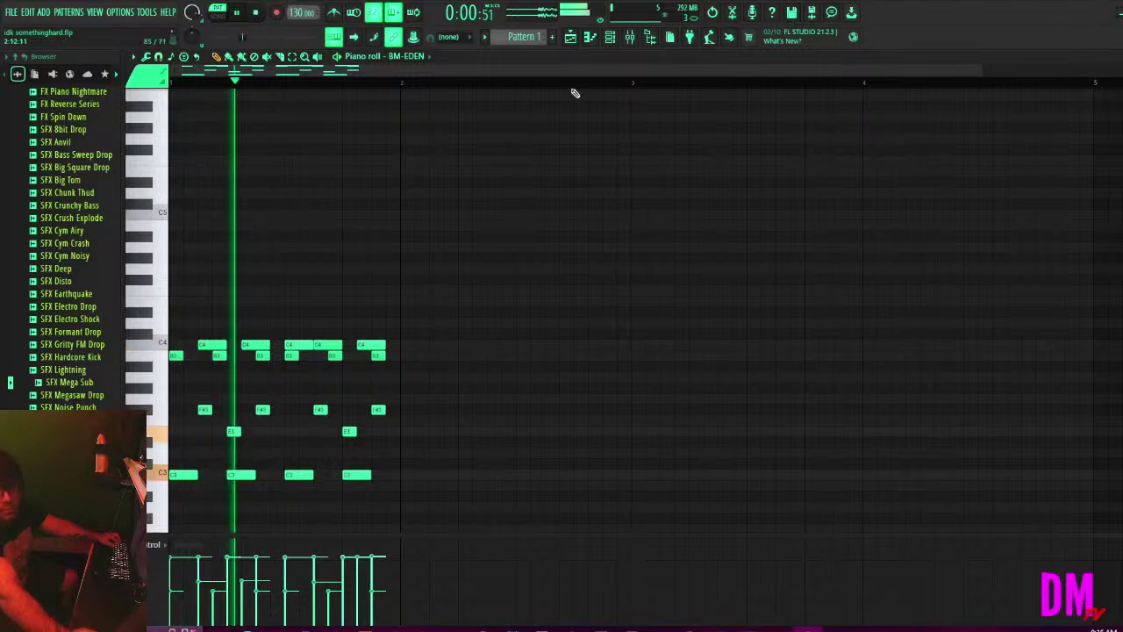
# Duplicate the eight Pattern 1 clips into bars 9 to 16 of playlist Track 1, and leave the playlist.
pyautogui.click(571, 44)
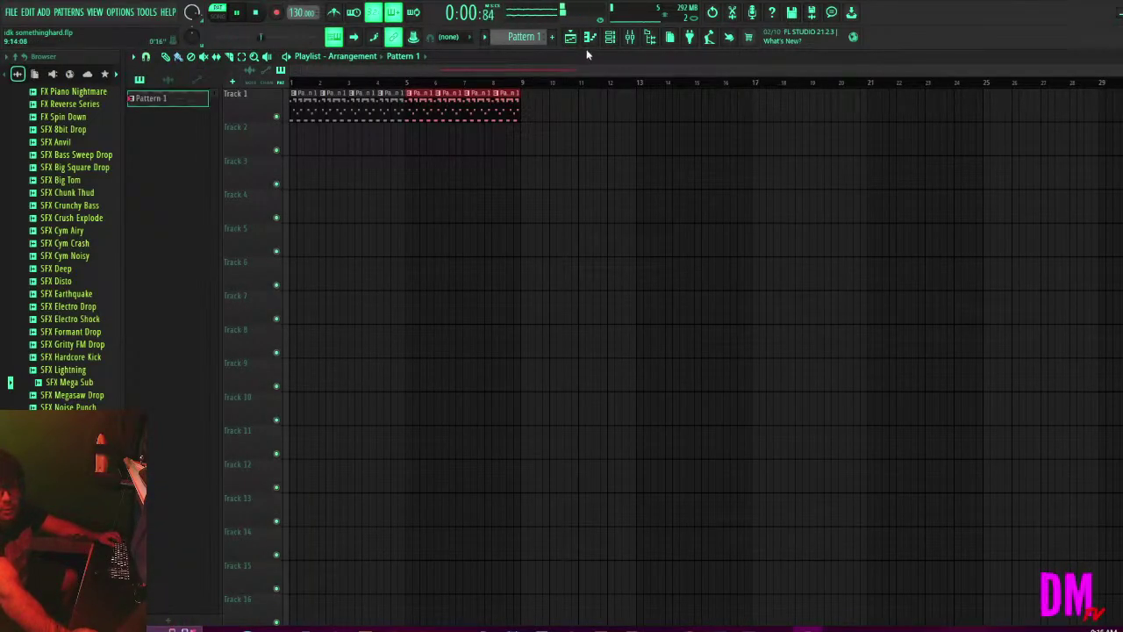
pyautogui.moveTo(539, 91); pyautogui.dragTo(577, 144)
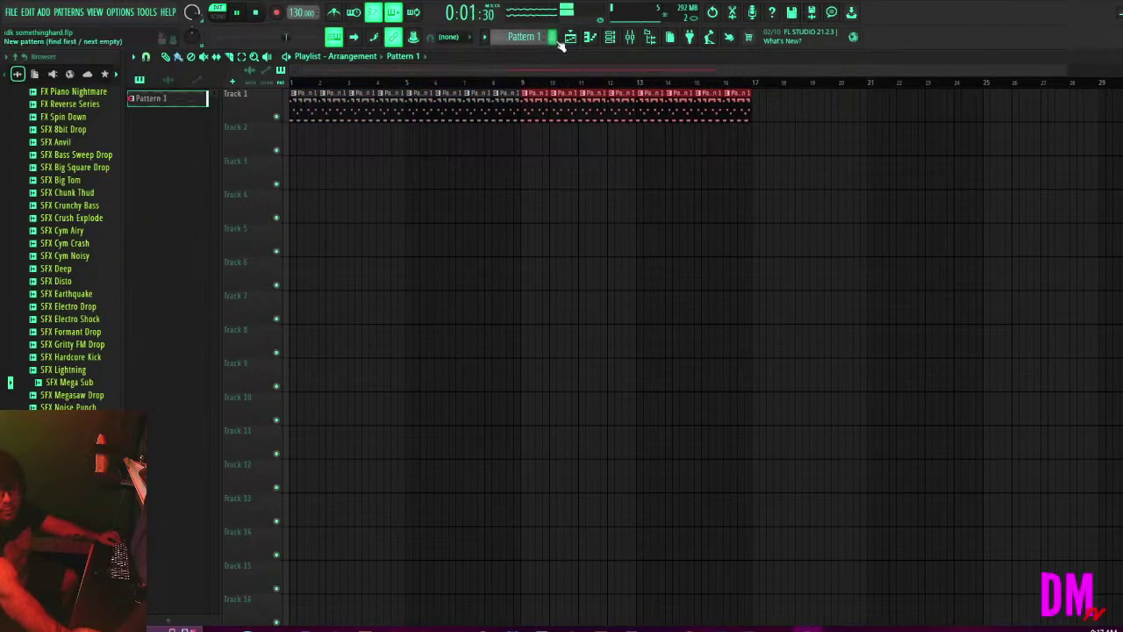
pyautogui.click(589, 37)
pyautogui.click(590, 37)
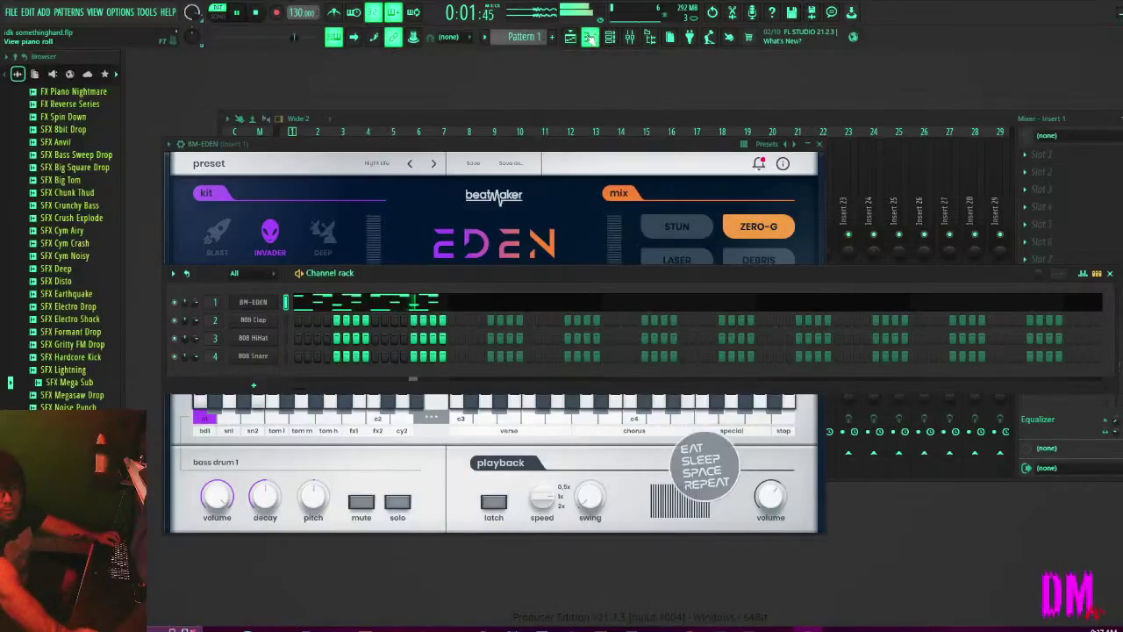
# Bring the BM-EDEN instrument forward, set its kick pump to 63%, and adjust the mix amount.
pyautogui.click(442, 180)
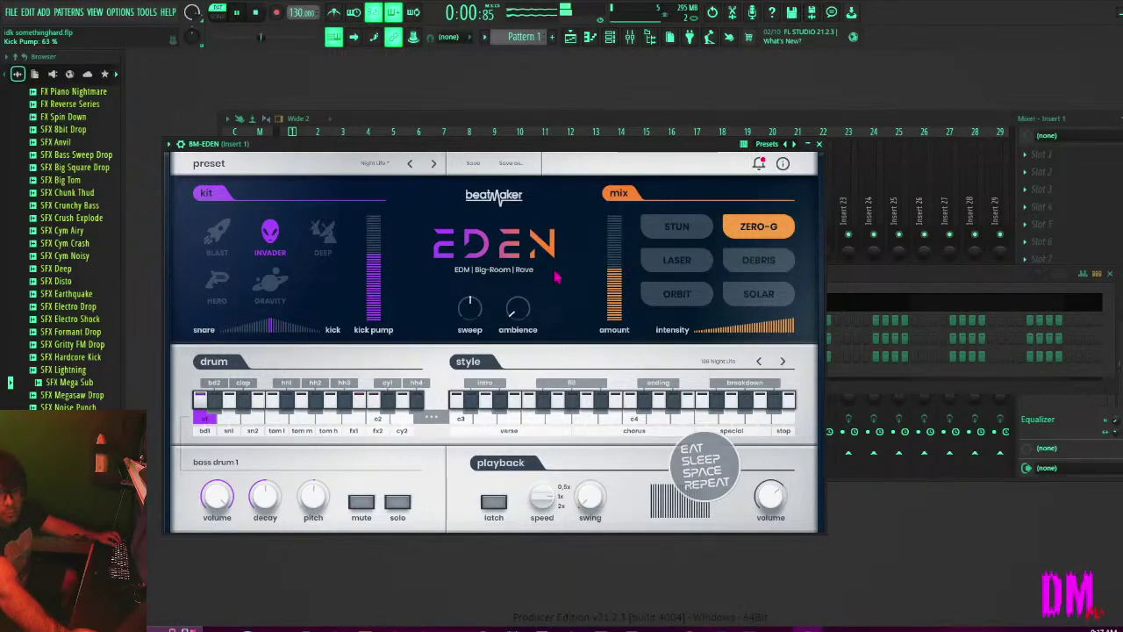
pyautogui.moveTo(612, 255); pyautogui.dragTo(647, 269)
# Audition BM-EDEN's Laser, Stun, Debris, Solar and Orbit mixes against Zero-G while the pattern plays.
pyautogui.click(660, 266)
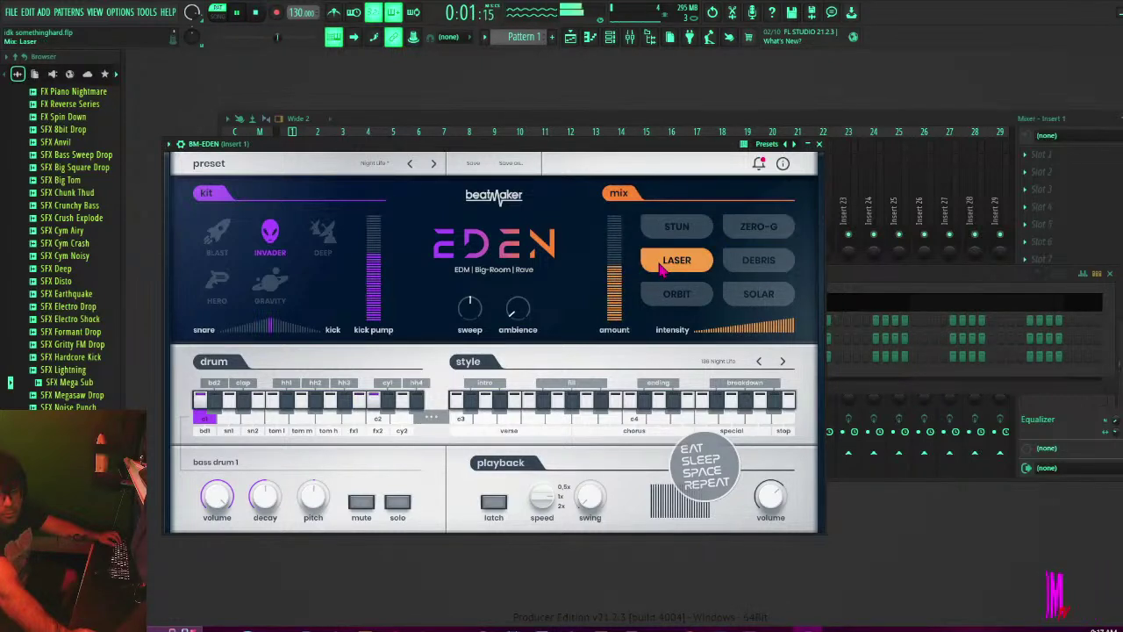
pyautogui.click(703, 235)
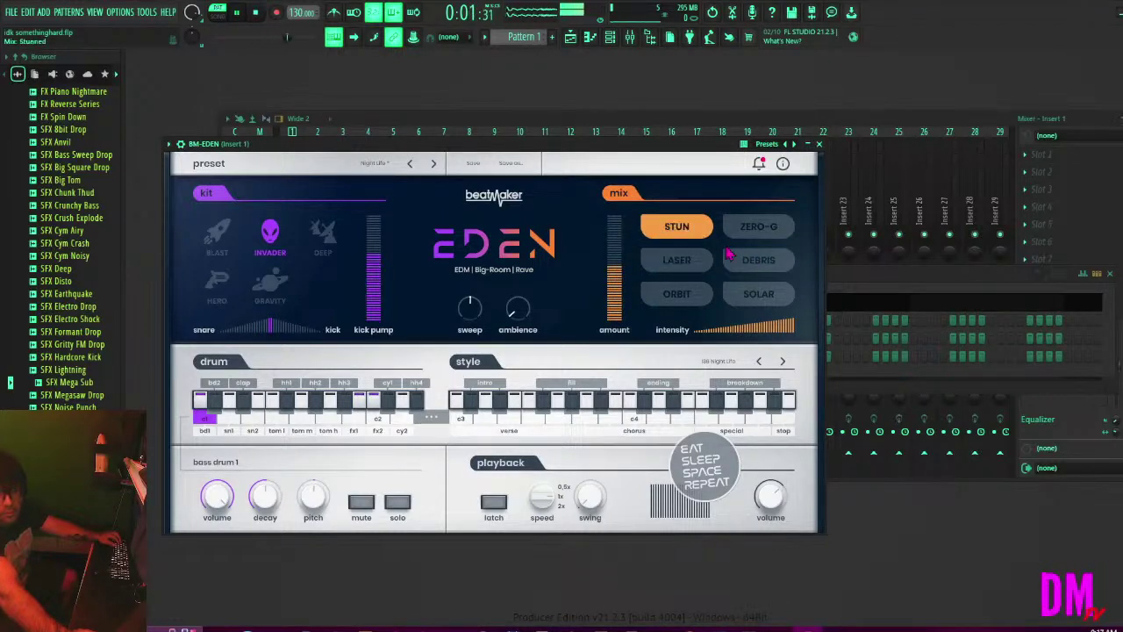
pyautogui.click(767, 274)
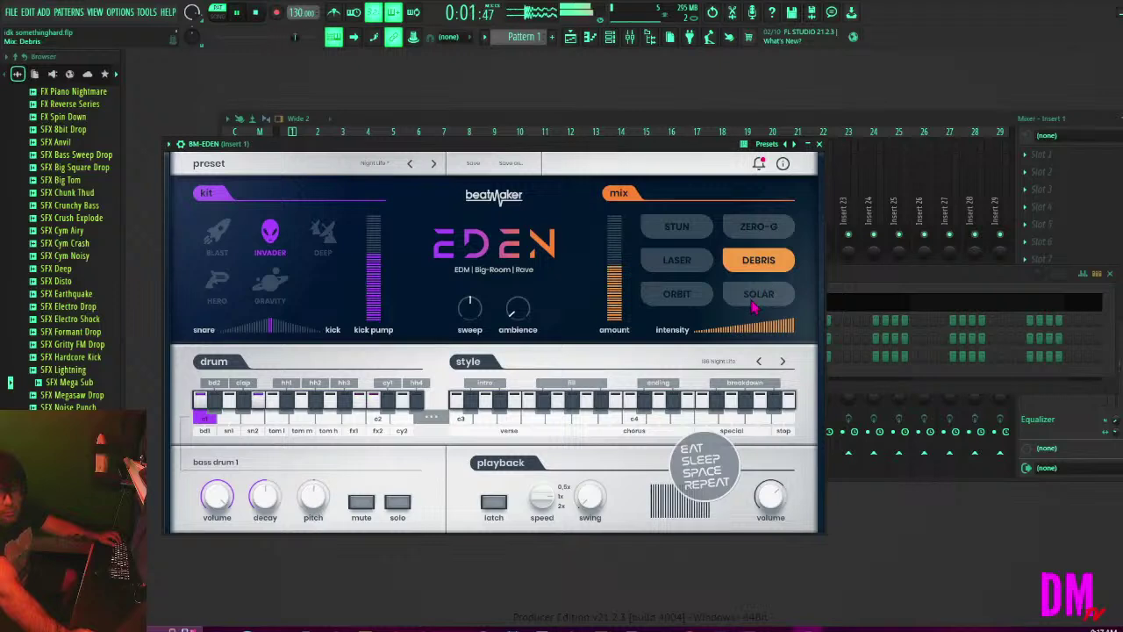
pyautogui.click(755, 301)
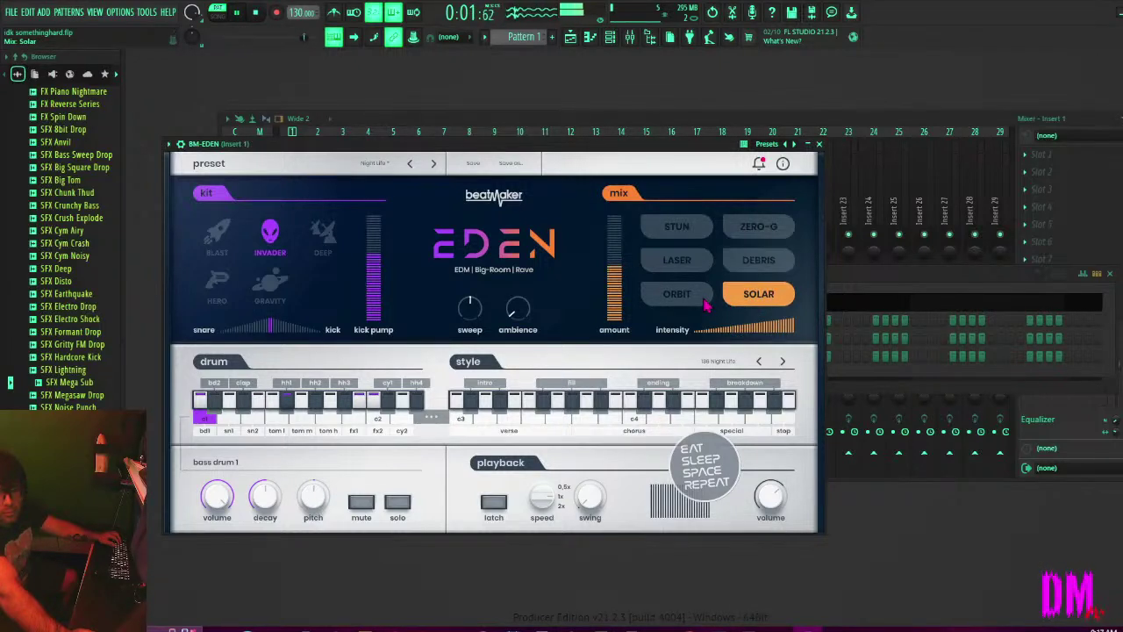
pyautogui.click(689, 303)
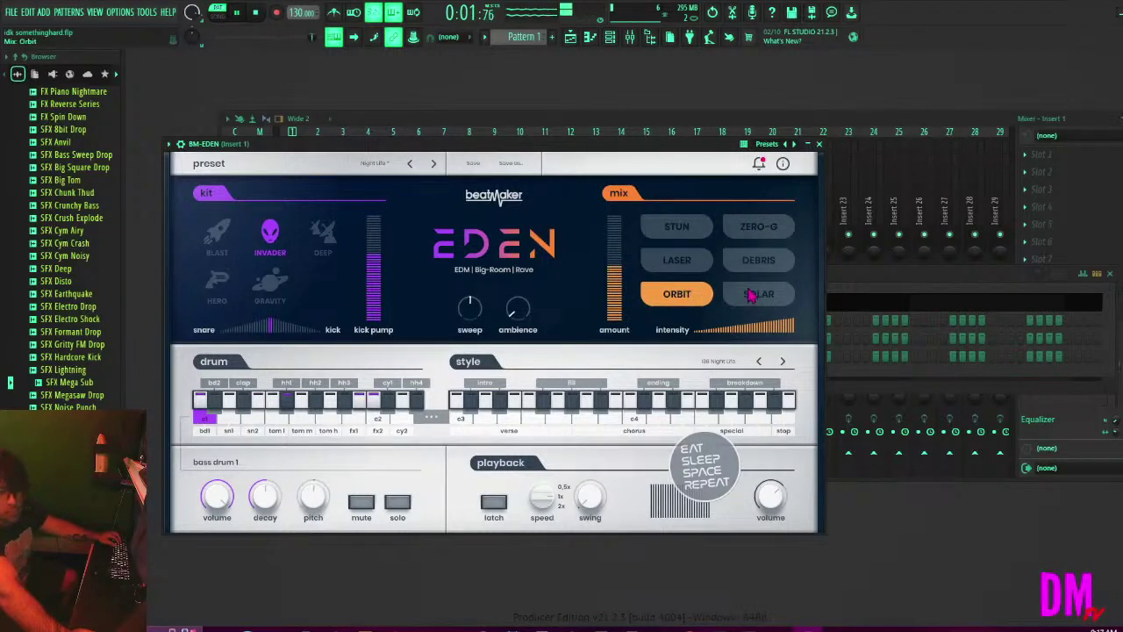
pyautogui.click(772, 267)
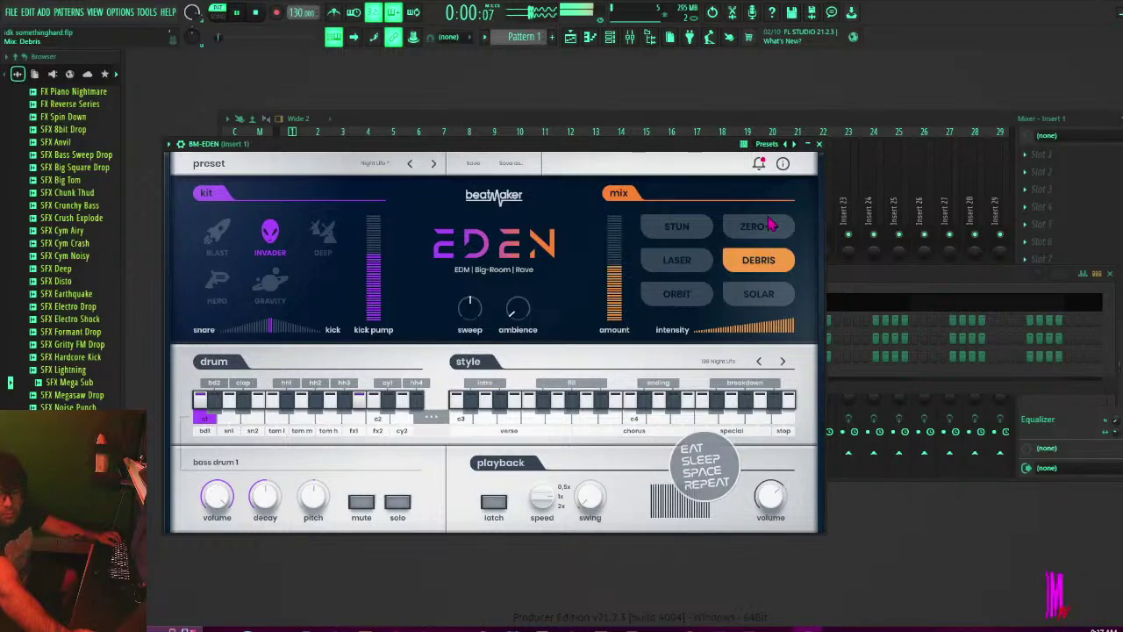
pyautogui.click(766, 228)
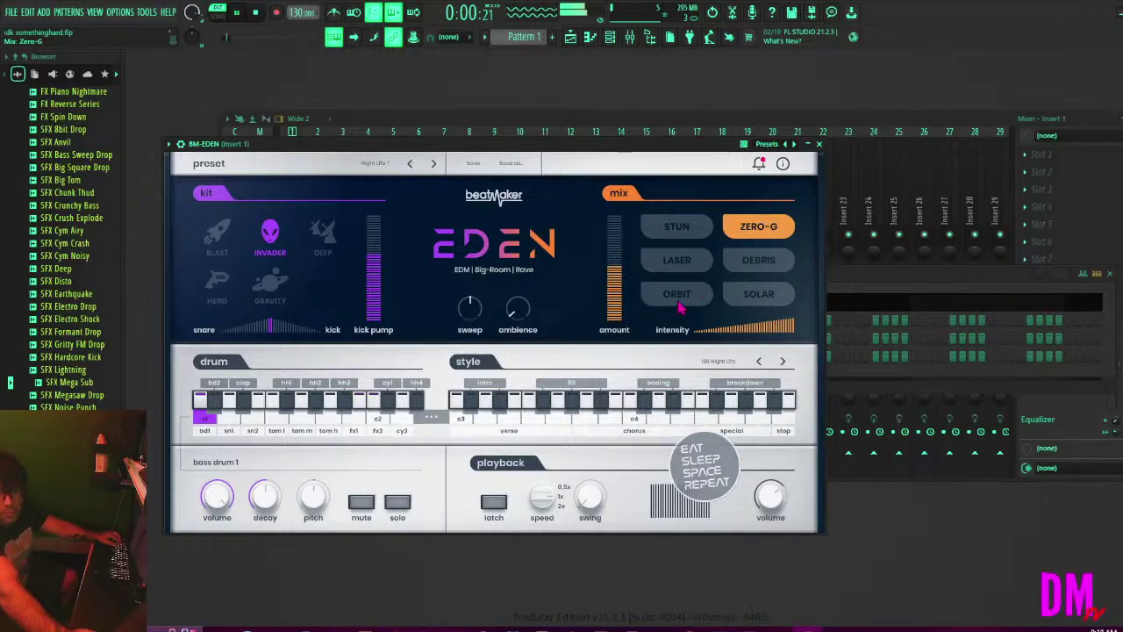
# Compare the Orbit and Debris mixes at a higher amount, and choose Orbit with the amount lowered.
pyautogui.click(679, 303)
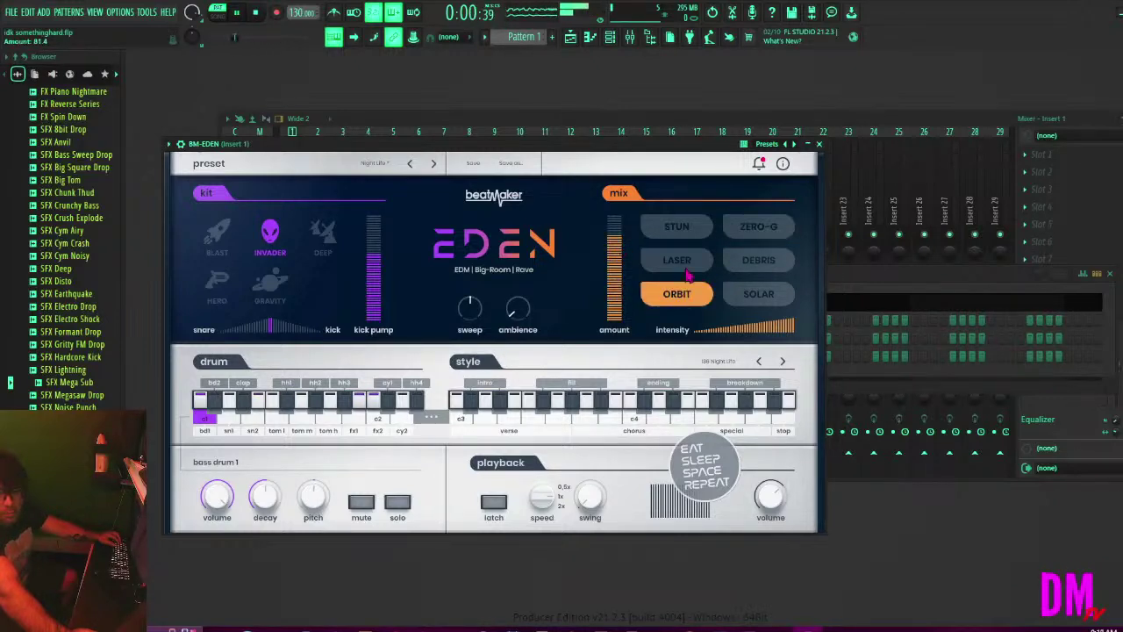
pyautogui.click(757, 268)
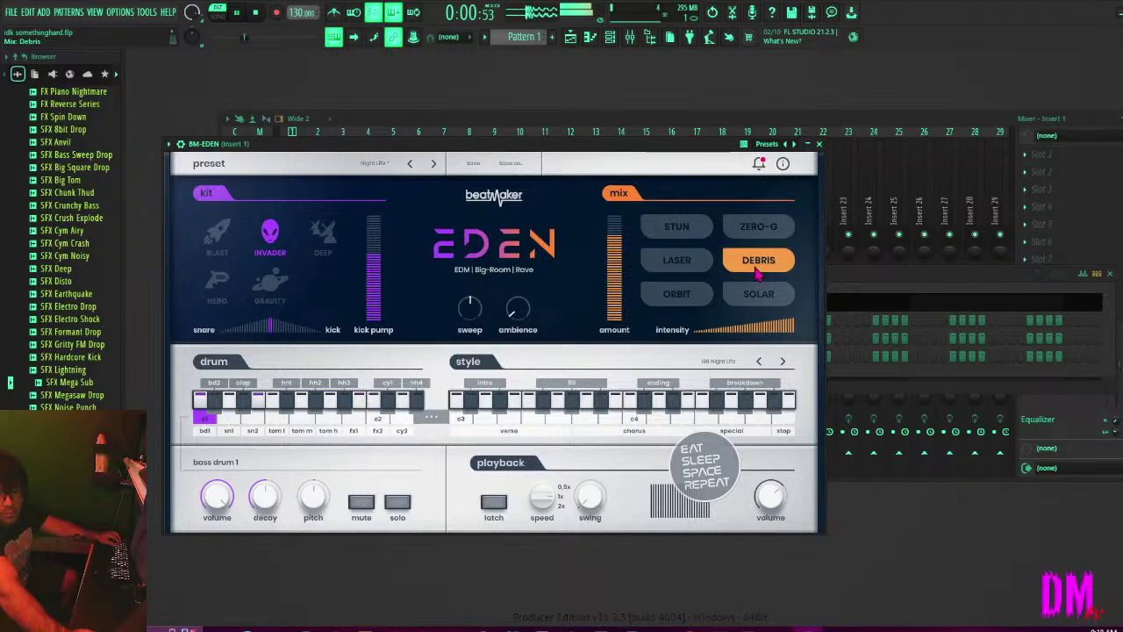
pyautogui.click(677, 299)
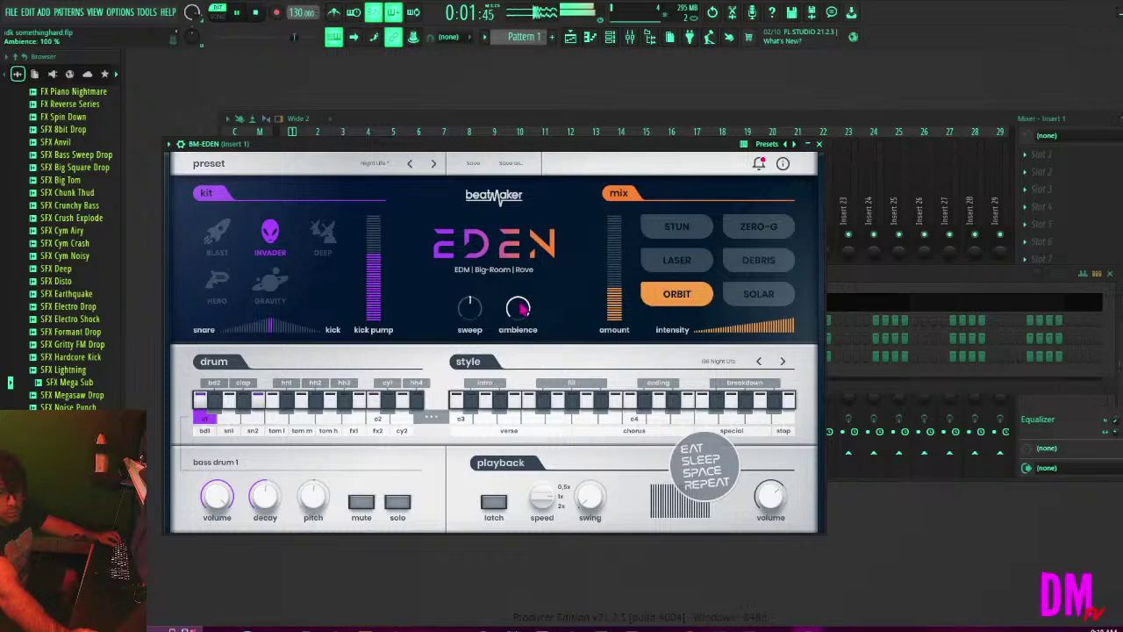
# Set BM-EDEN's ambience to a low level and reduce the decay of bass drum 1.
pyautogui.moveTo(520, 307); pyautogui.dragTo(518, 329)
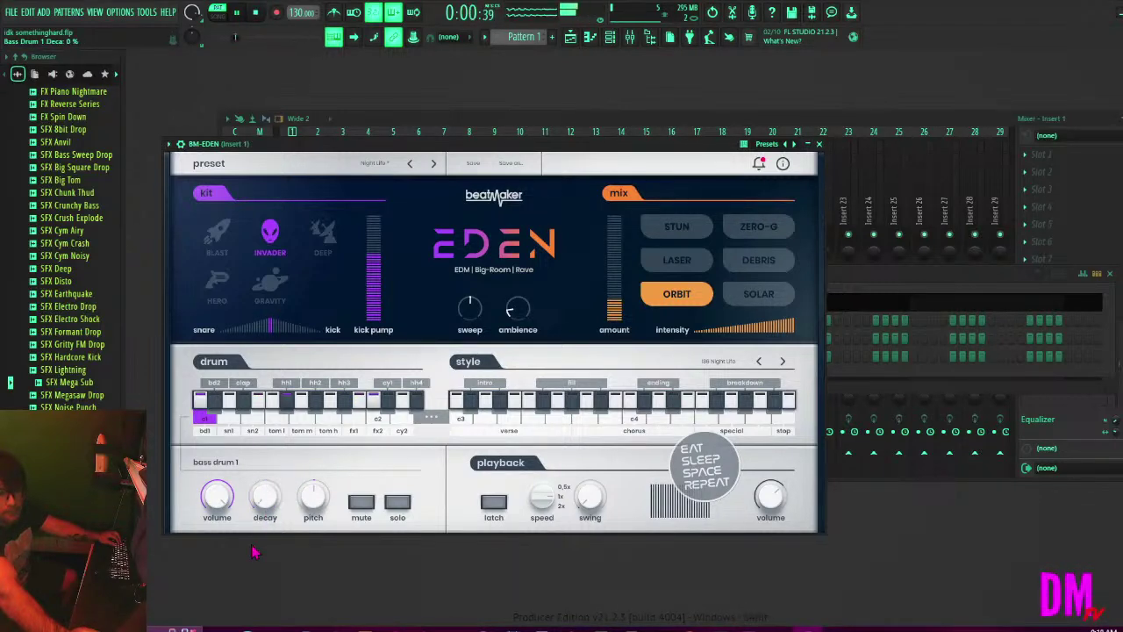
pyautogui.moveTo(263, 520); pyautogui.dragTo(266, 500)
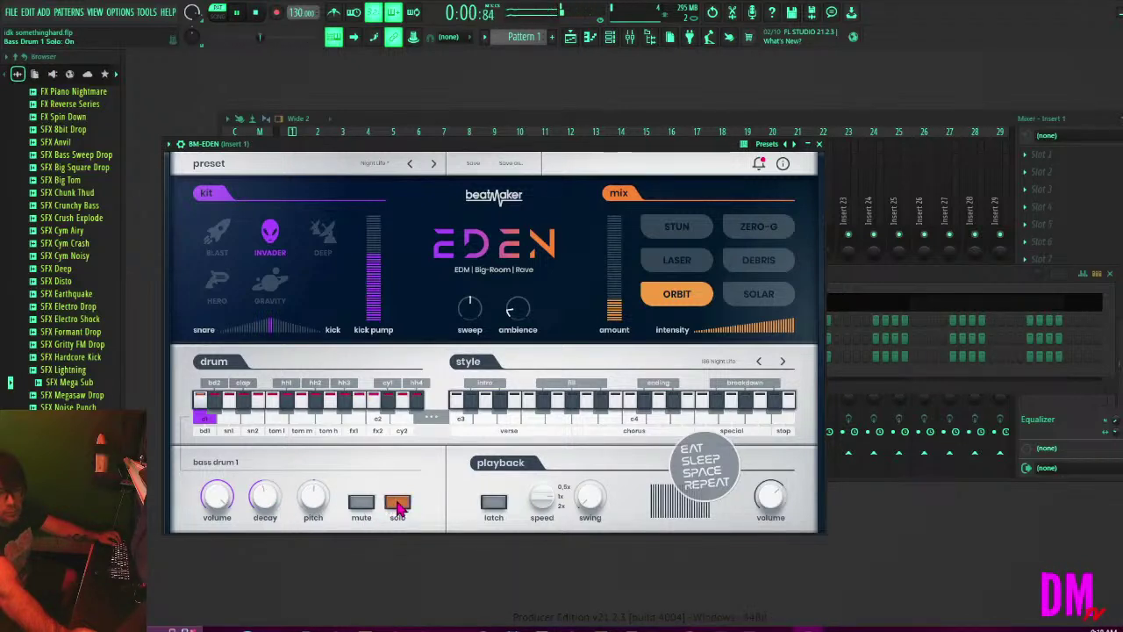
# Solo bass drum 1 to compare it with the full kit, and turn solo off again.
pyautogui.click(398, 505)
pyautogui.click(398, 505)
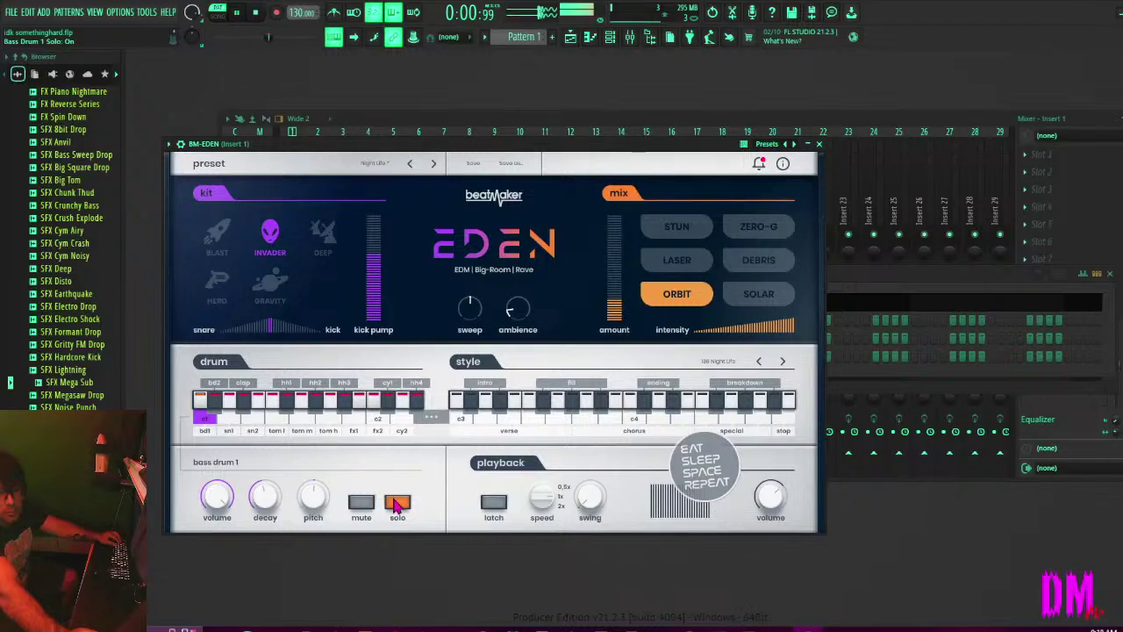
pyautogui.click(398, 504)
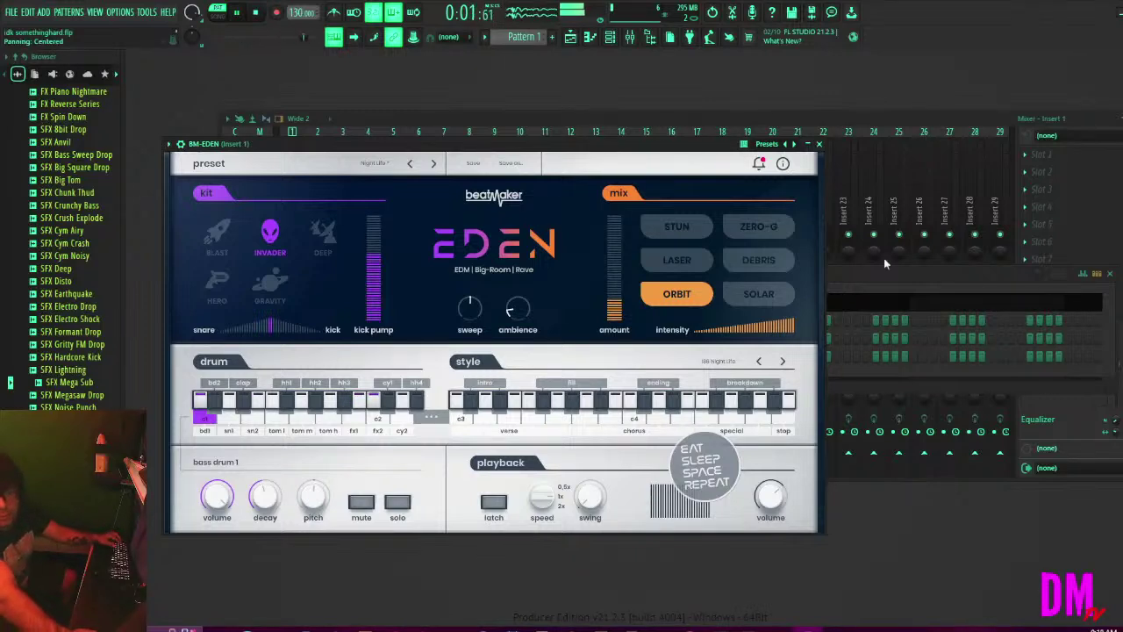
# Bring the mixer forward and lower the project tempo by a few BPM.
pyautogui.click(851, 122)
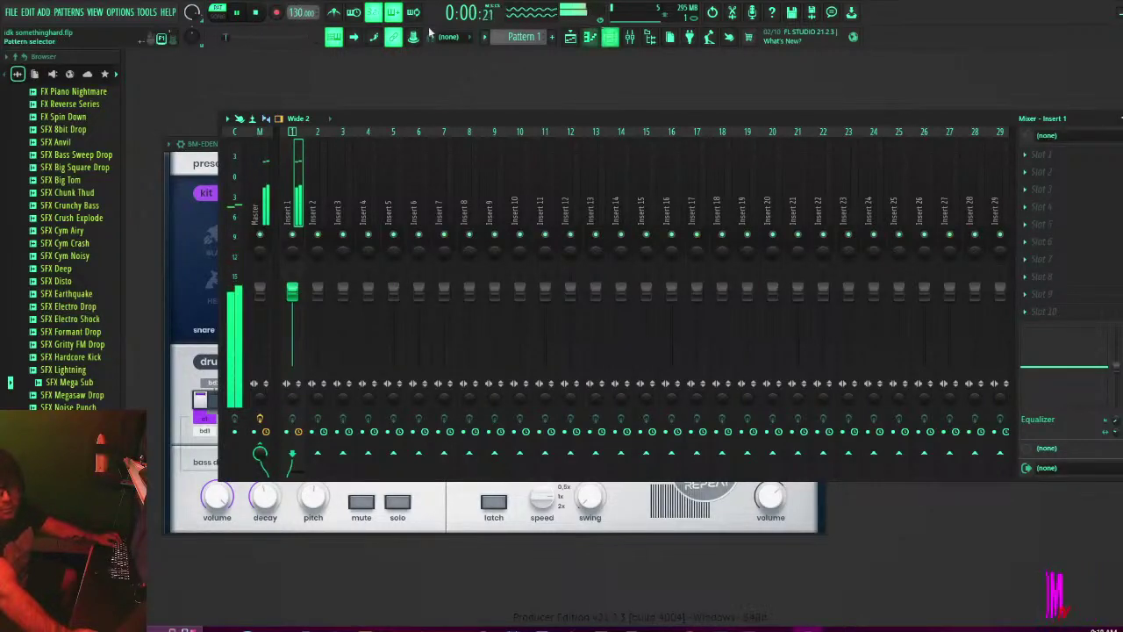
pyautogui.scroll(-2, 301, 12)
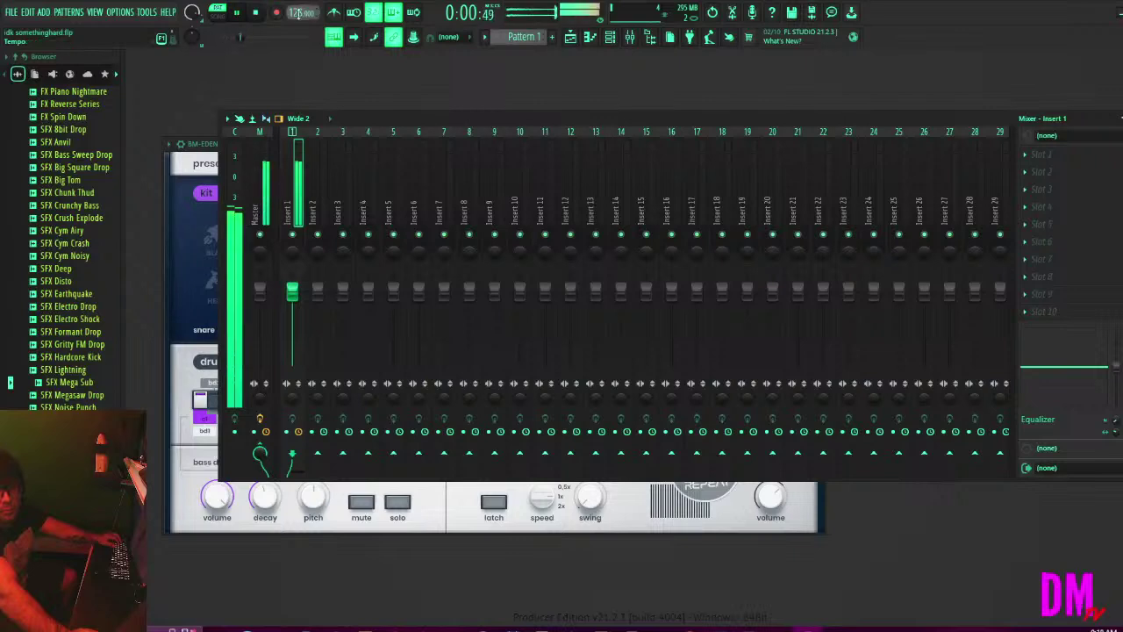
# Set the project tempo to 130 BPM and bring the channel rack forward over the mixer.
pyautogui.scroll(2, 301, 12)
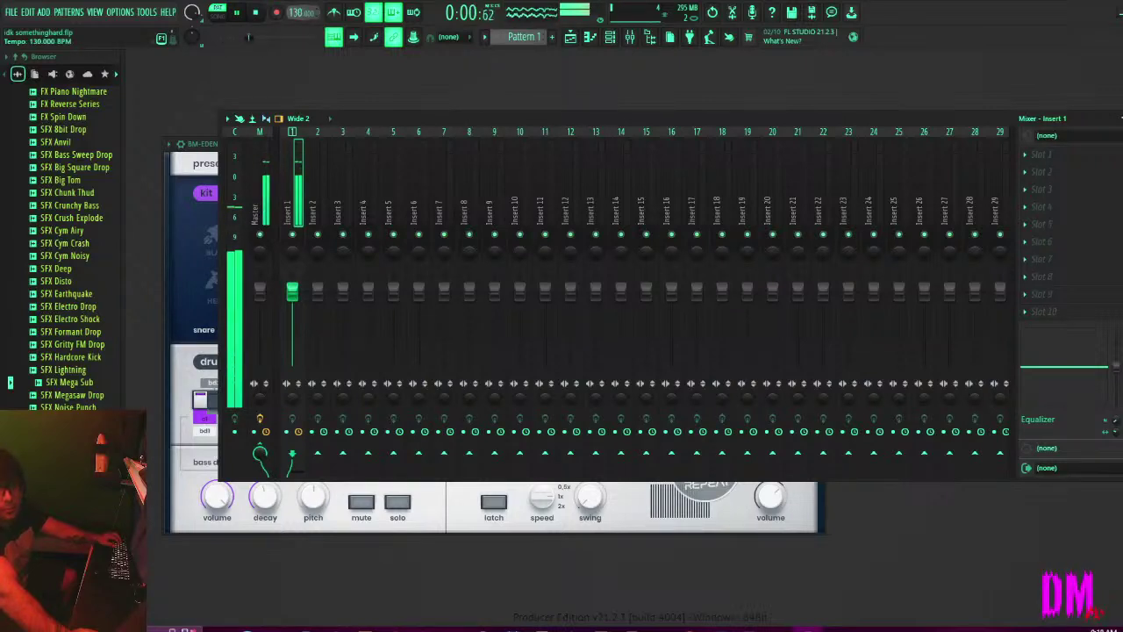
pyautogui.press('F6')
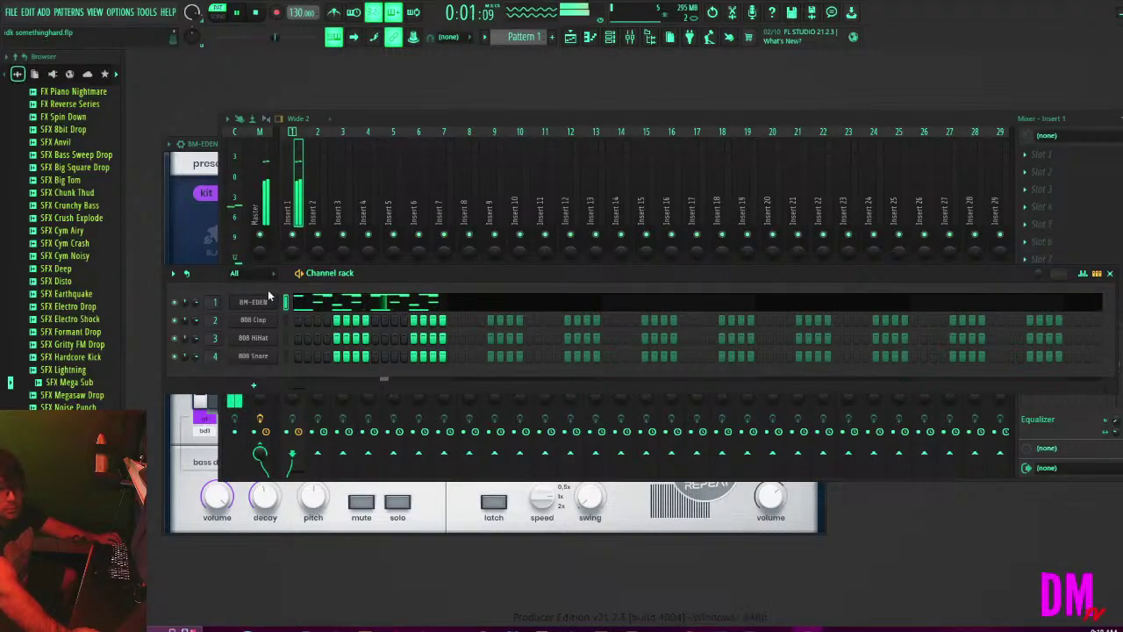
pyautogui.moveTo(369, 276); pyautogui.dragTo(389, 272)
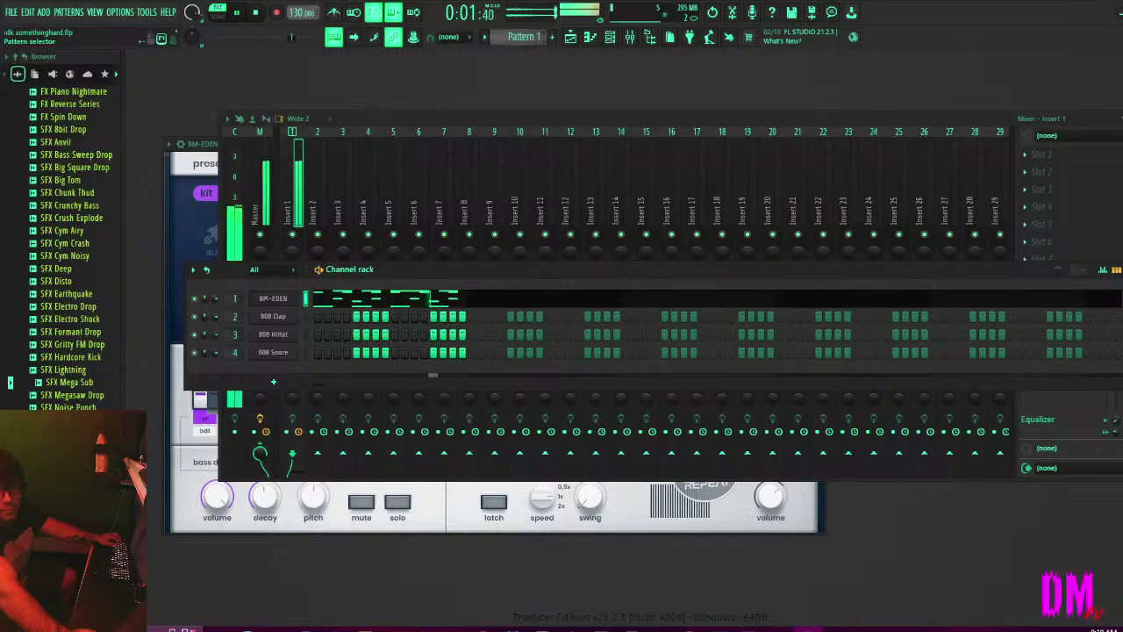
# Switch to the empty Pattern 2 and replace the 808 Clap channel's instrument with FLEX.
pyautogui.scroll(-1, 521, 37)
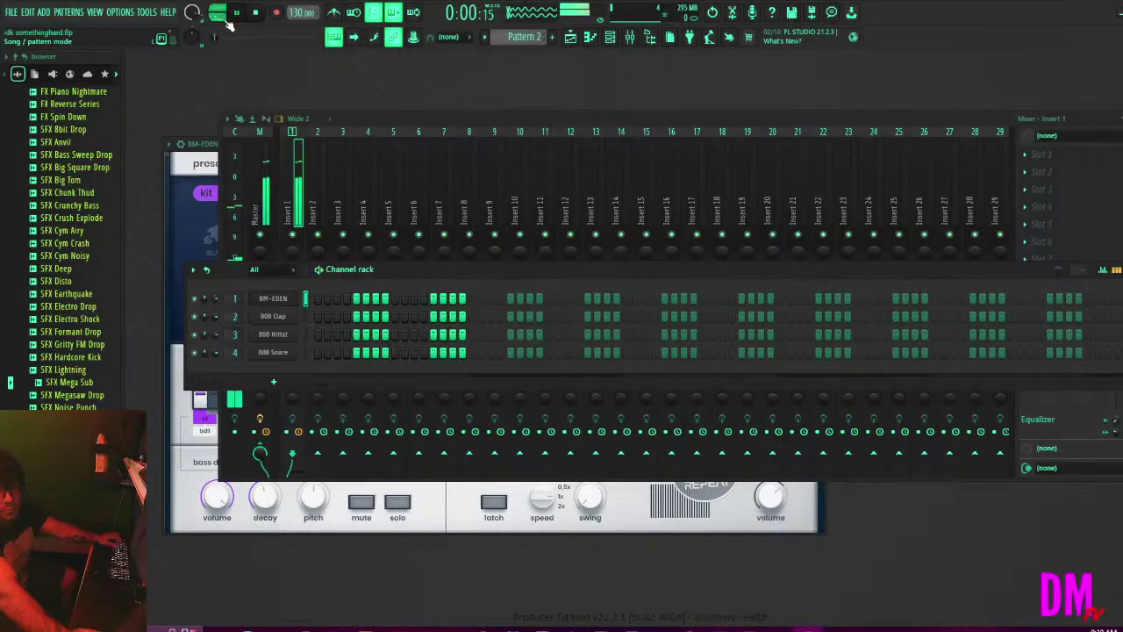
pyautogui.rightClick(274, 319)
pyautogui.moveTo(375, 419)
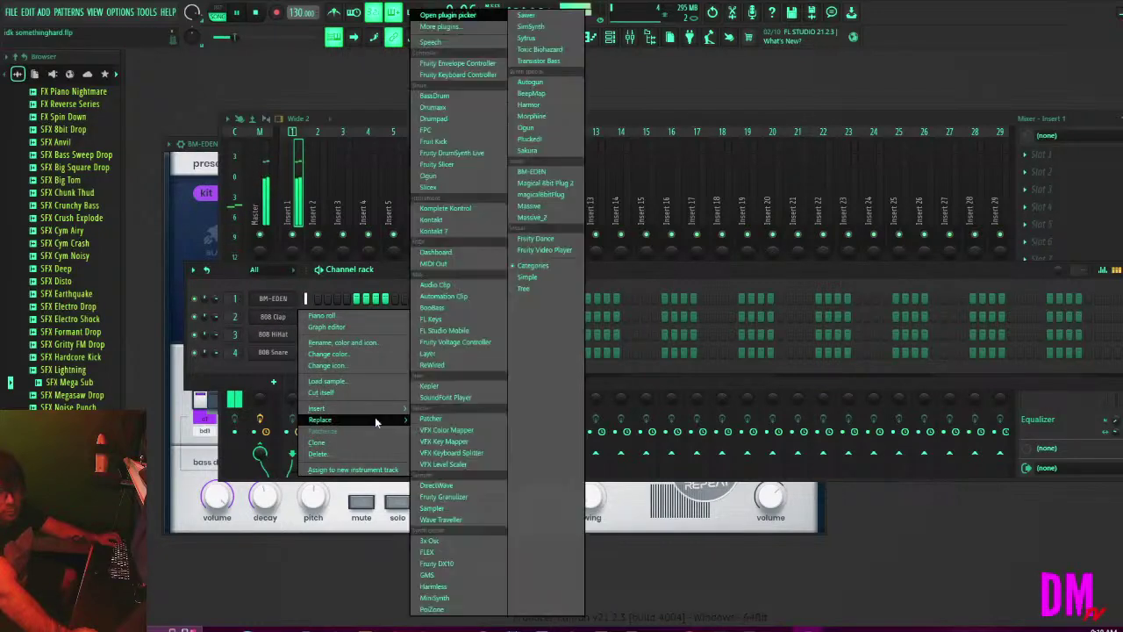
pyautogui.click(472, 553)
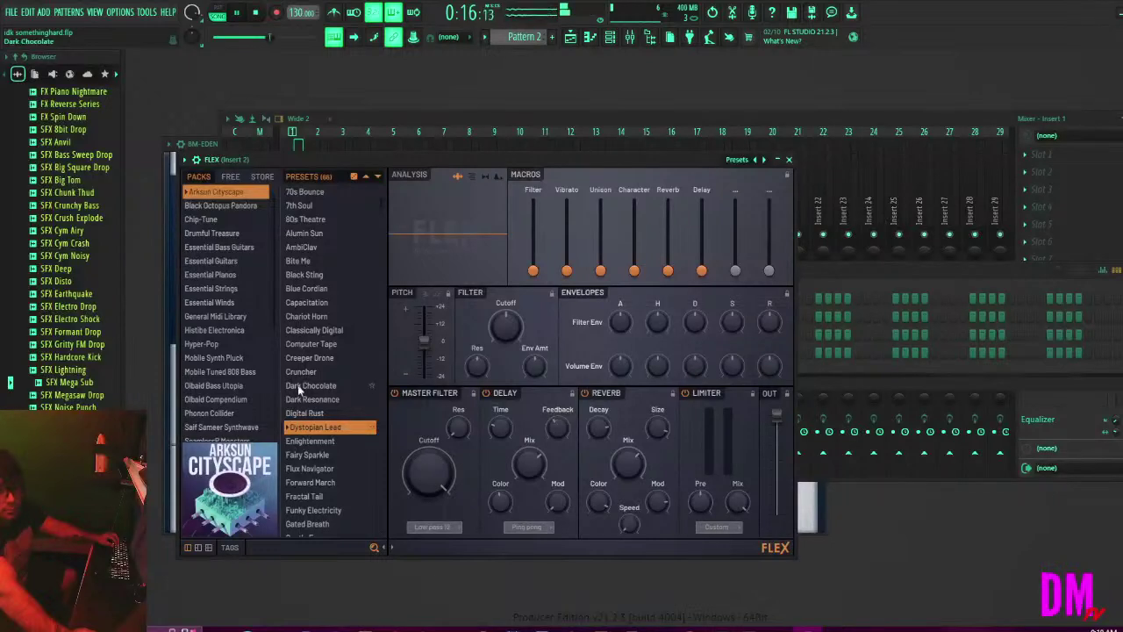
# Browse FLEX's Synthesizer Science, SH-1 Jump Up Repertoire, SH-1 Floor Shakers, Sense Gemini Magnificence and SeamlessR Monsters packs.
pyautogui.scroll(-4, 211, 326)
pyautogui.click(190, 392)
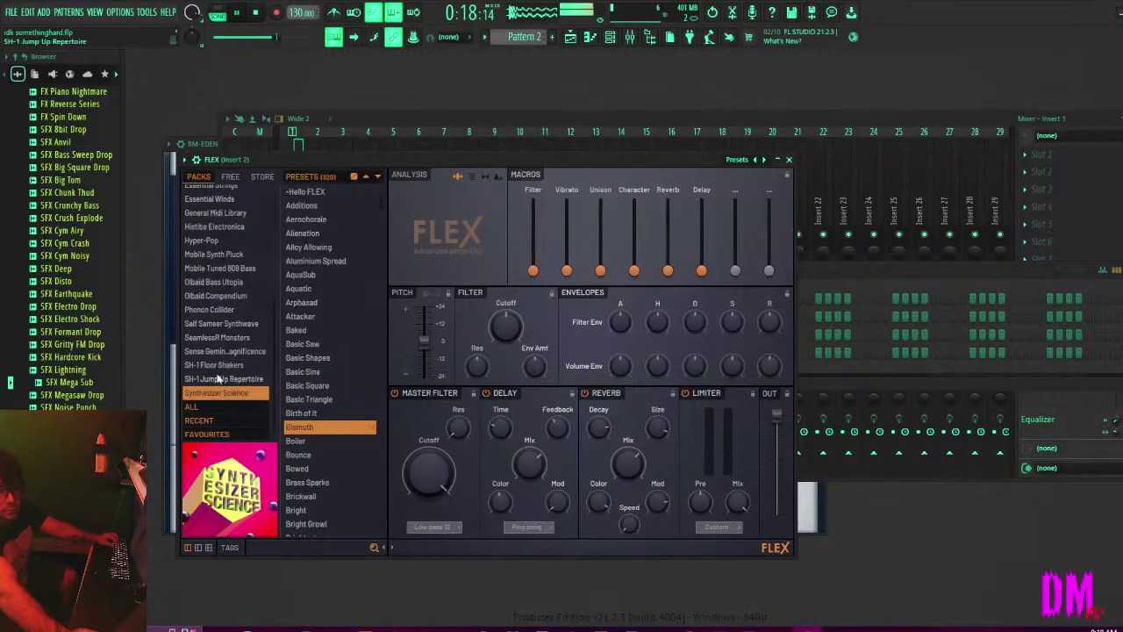
pyautogui.click(216, 378)
pyautogui.click(222, 365)
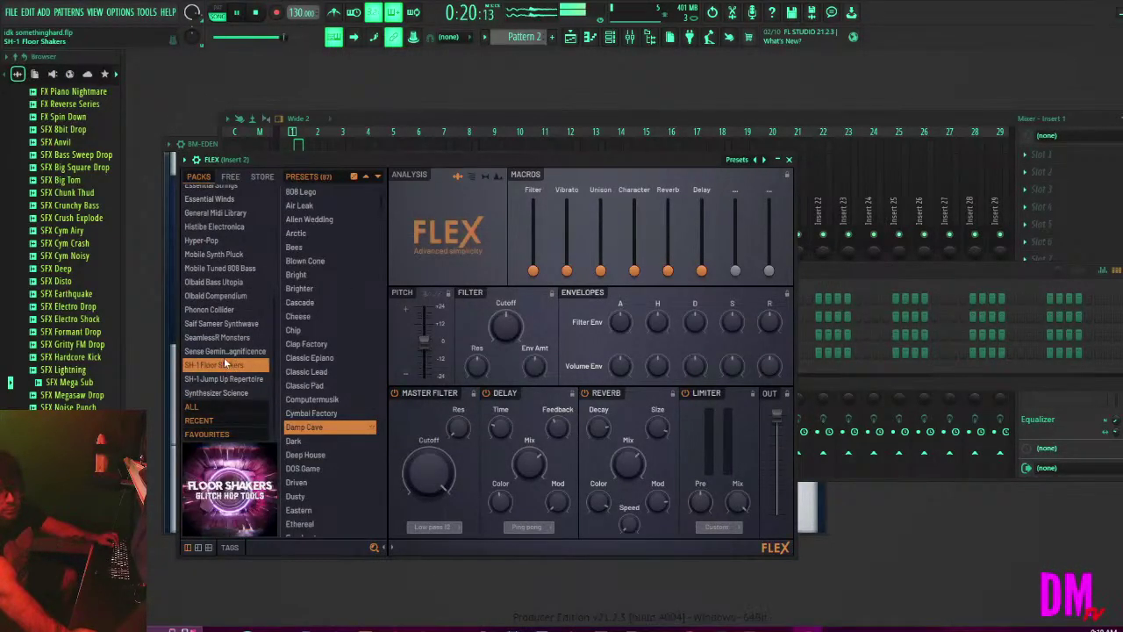
pyautogui.click(224, 353)
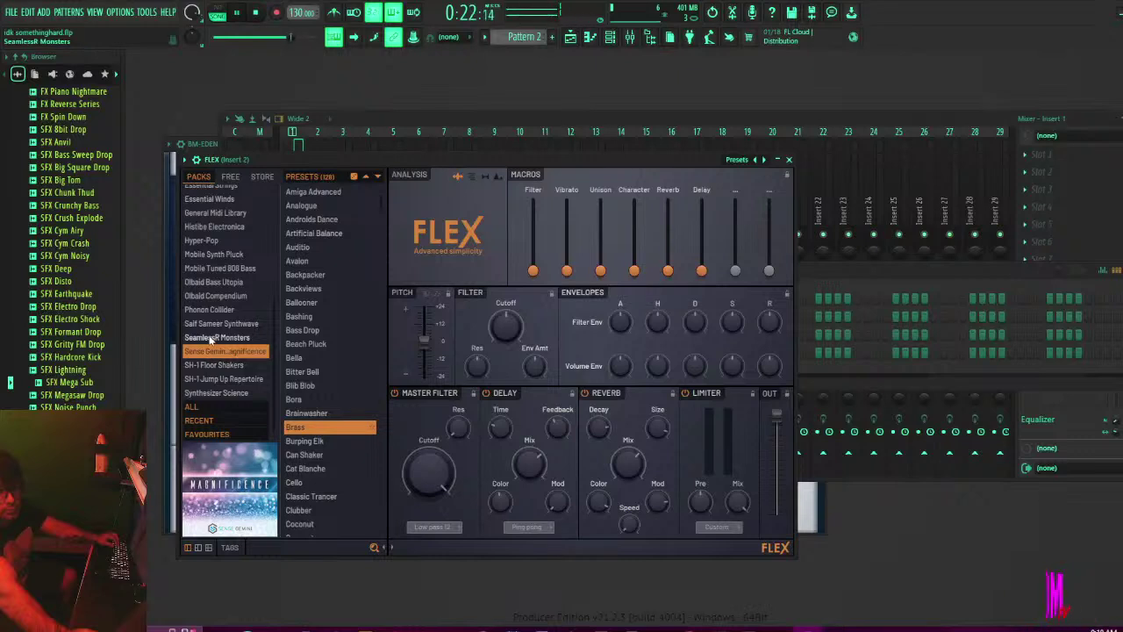
pyautogui.click(211, 339)
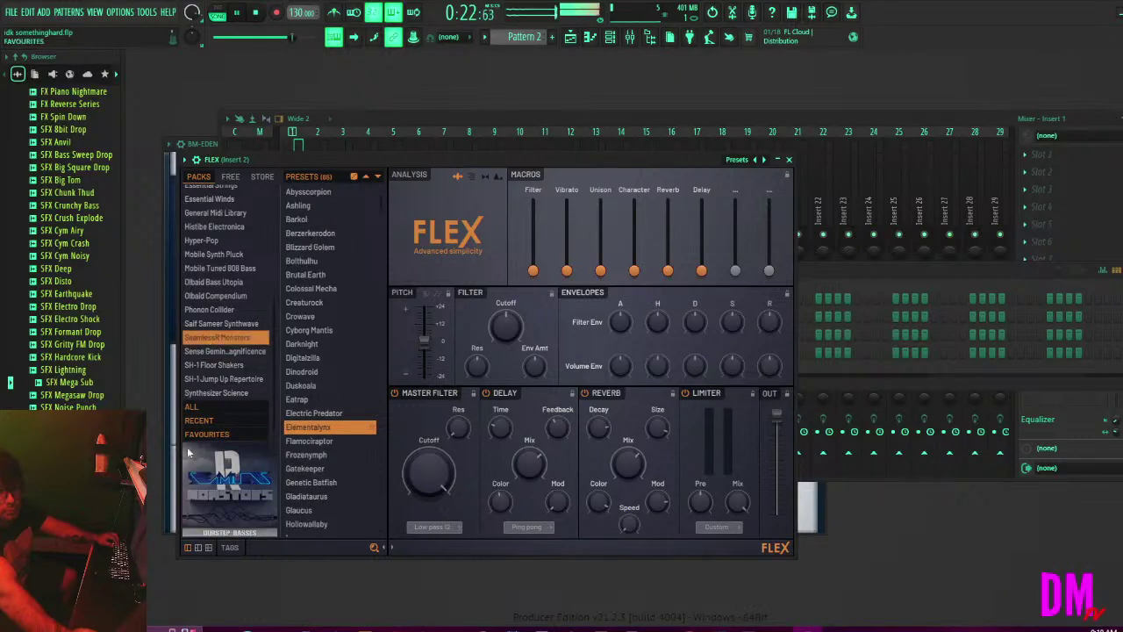
# Show the FLEX packs as cover art, choose the Pandora pack and load its Big Ocean preset.
pyautogui.click(199, 548)
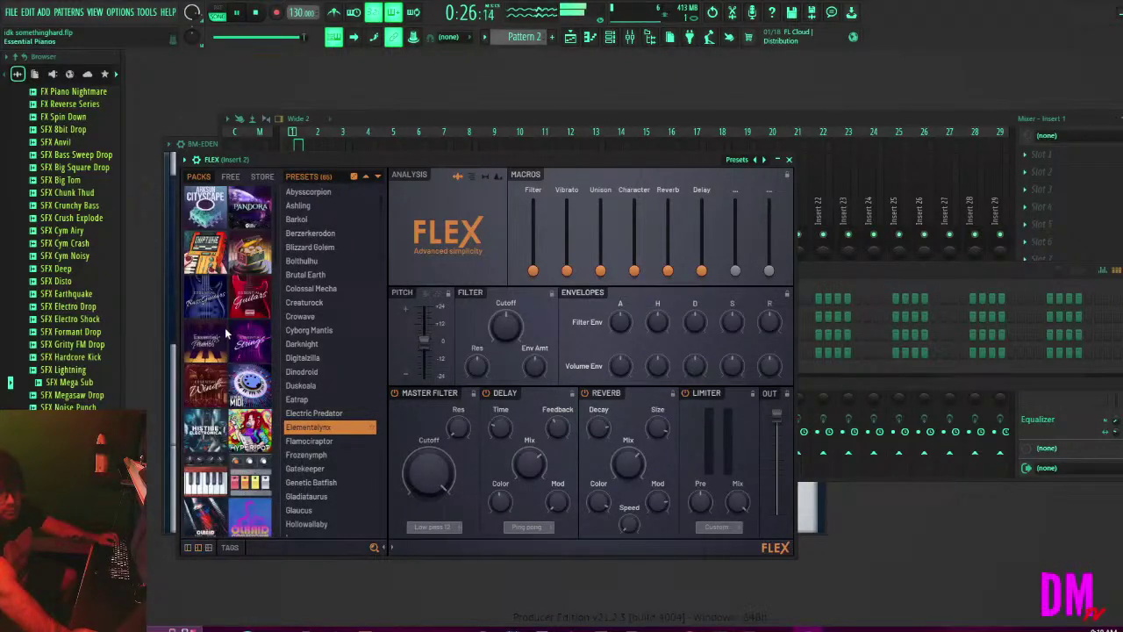
pyautogui.click(250, 208)
pyautogui.click(354, 275)
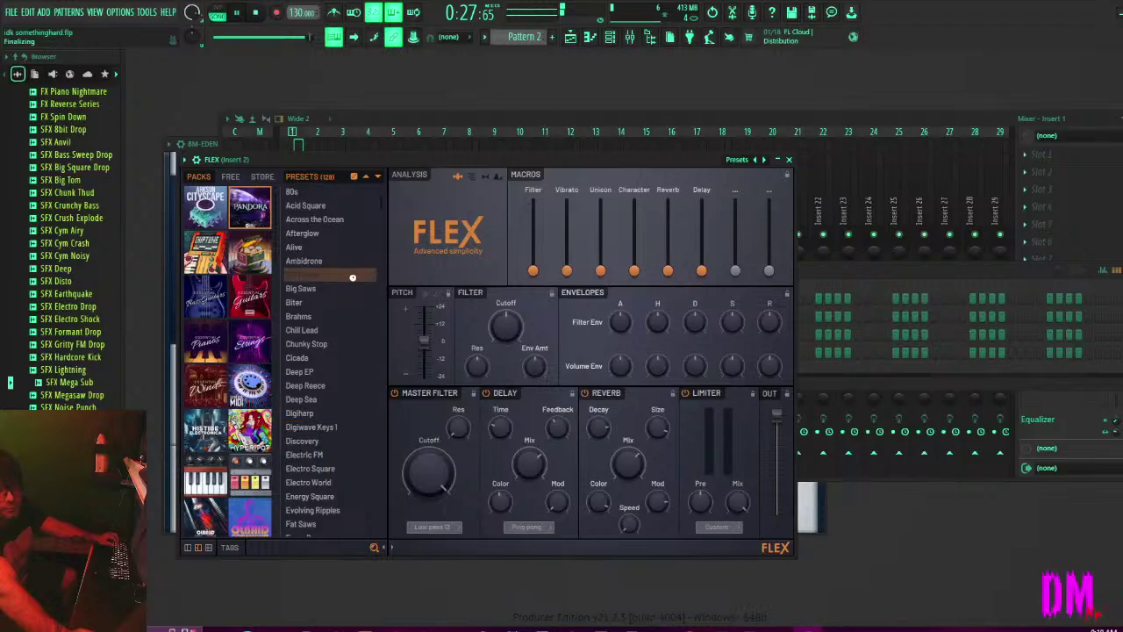
pyautogui.press('space')
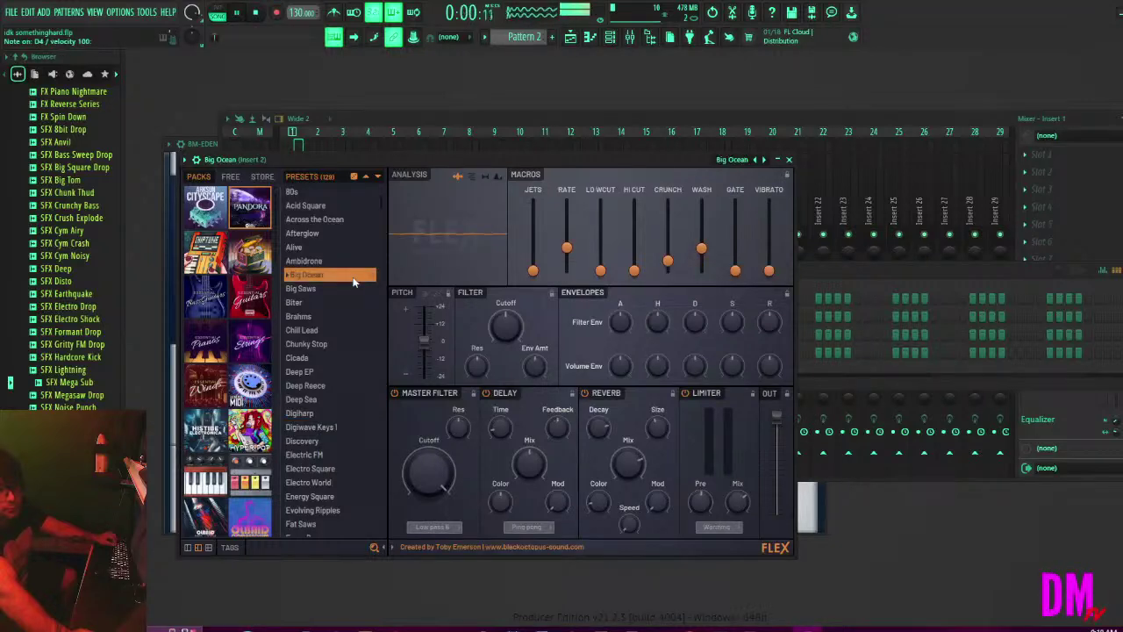
# Audition Pandora presets Across the Ocean, Afterglow, Ambidrone, Big Ocean, Big Saws, Biter, Brahms and Chill Lead against the beat.
pyautogui.click(313, 220)
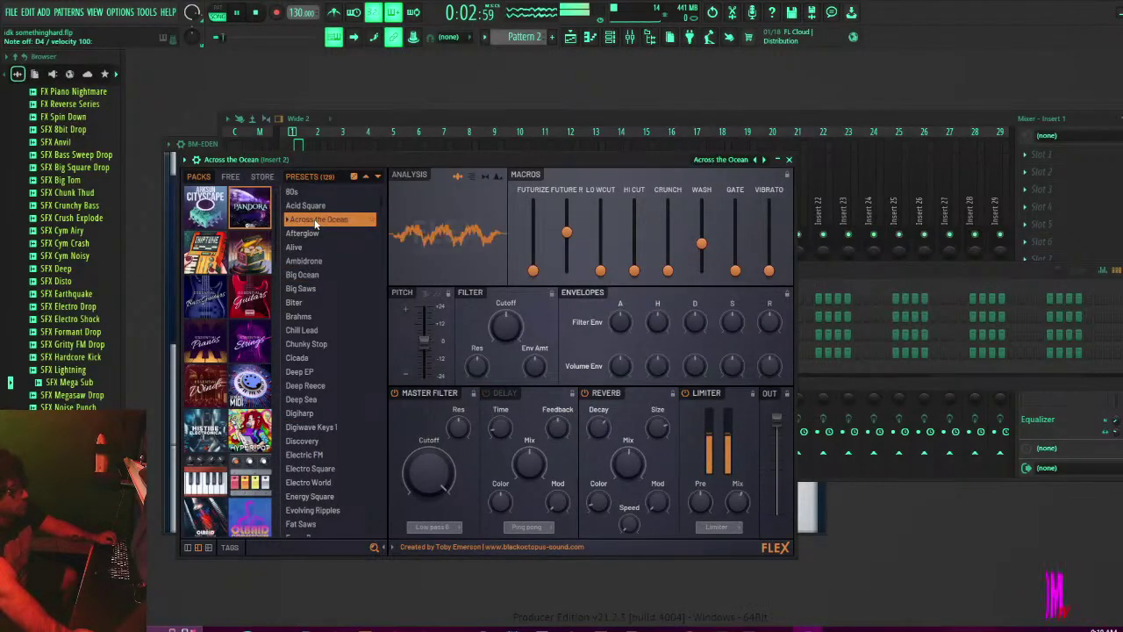
pyautogui.click(310, 235)
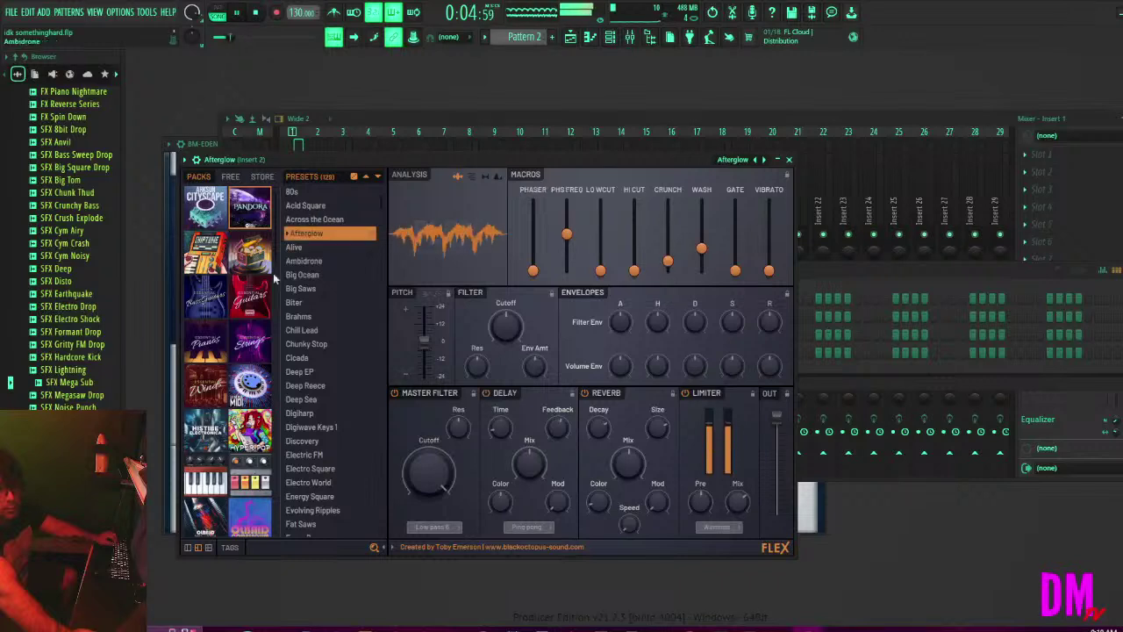
pyautogui.click(304, 261)
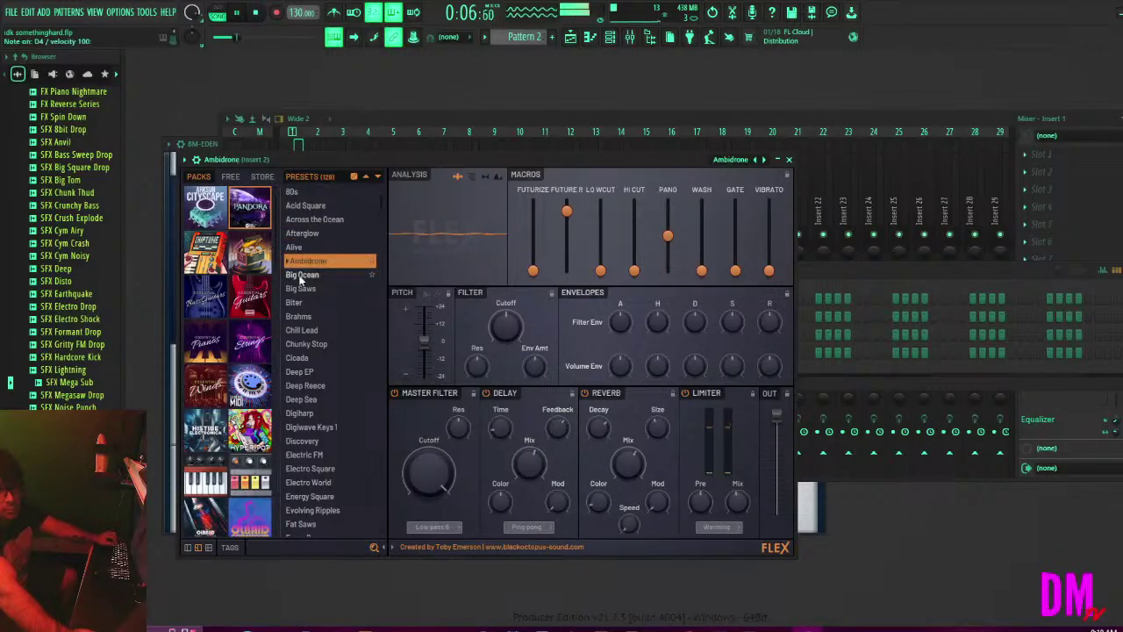
pyautogui.click(301, 275)
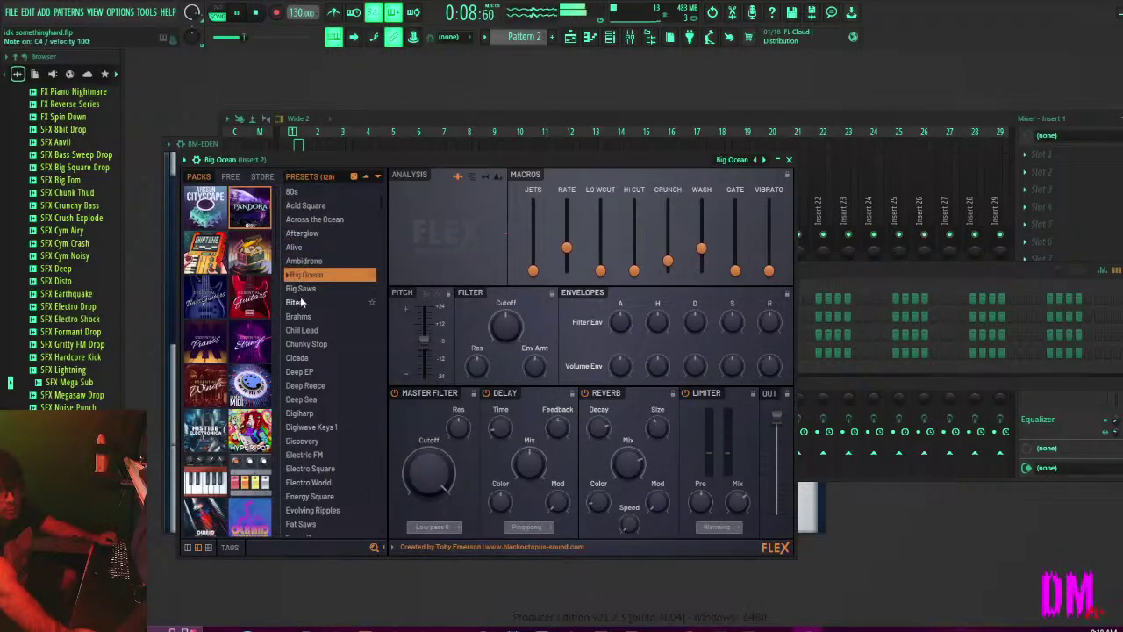
pyautogui.click(305, 288)
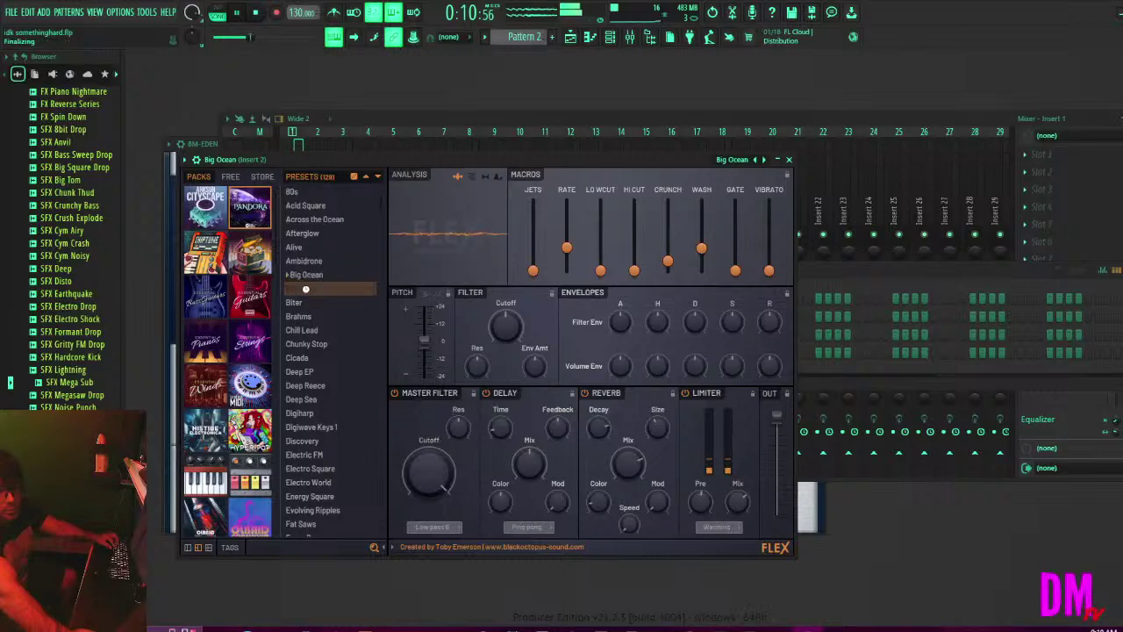
pyautogui.click(300, 303)
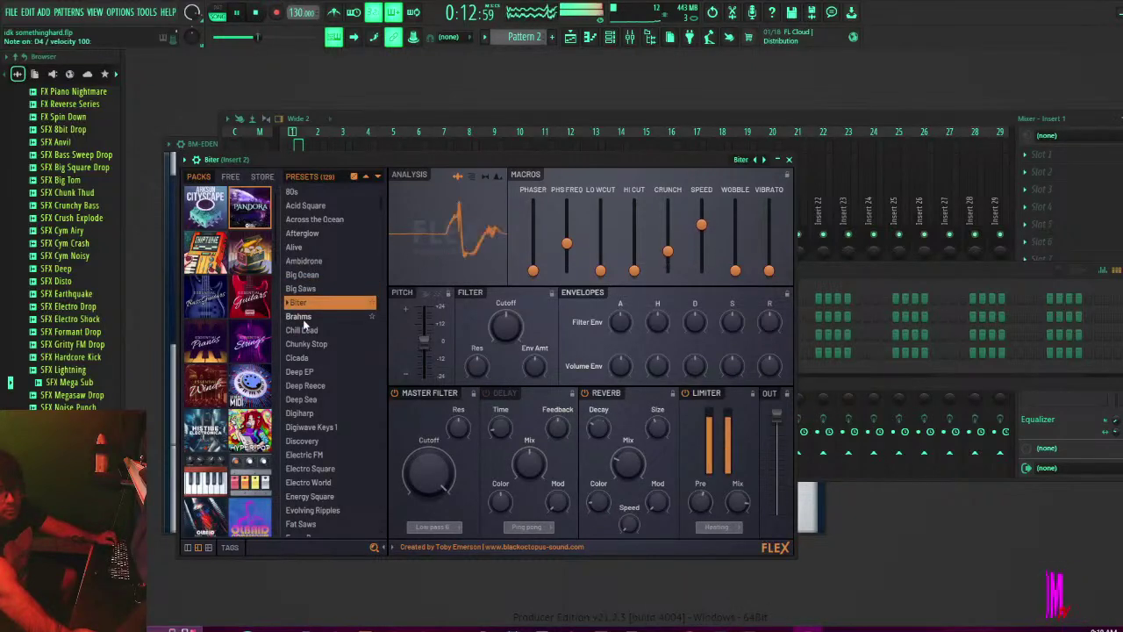
pyautogui.click(302, 316)
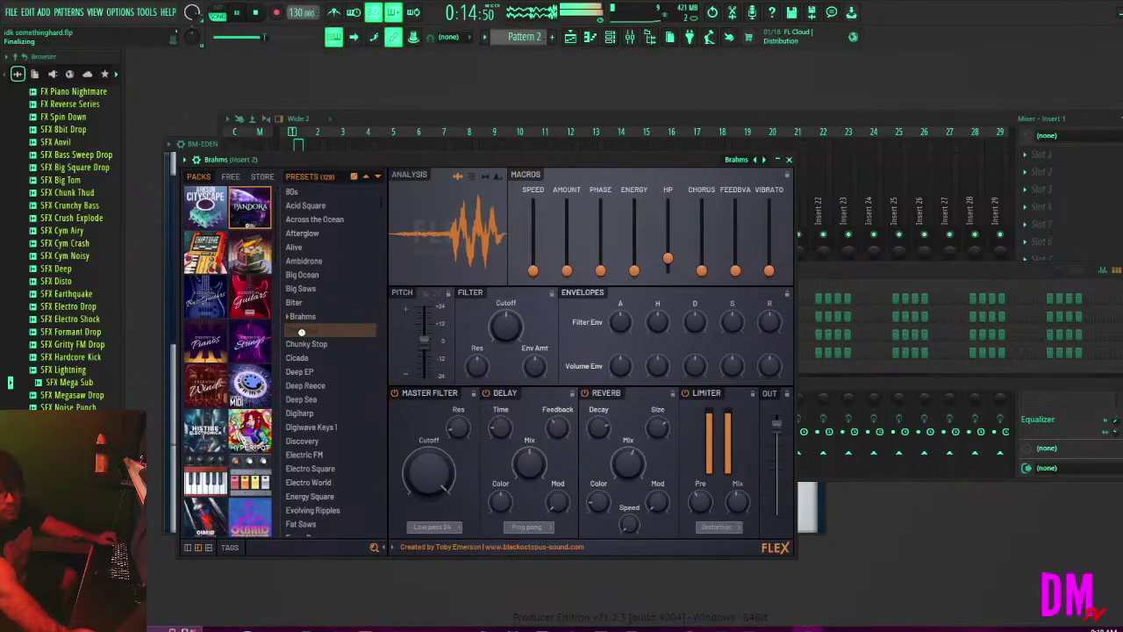
pyautogui.click(303, 330)
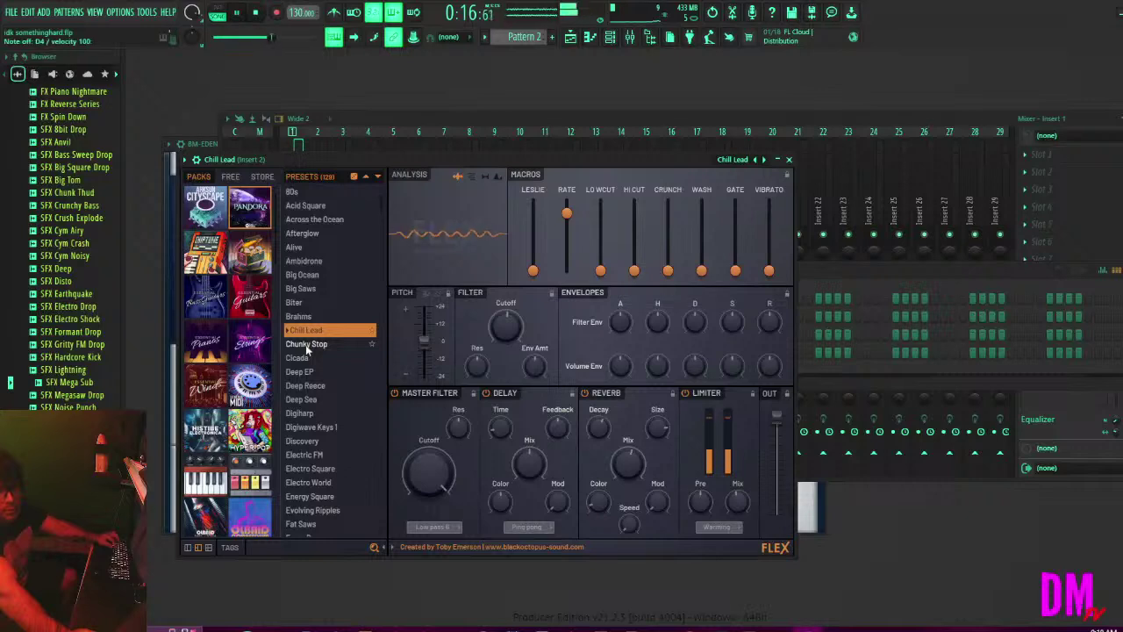
# Audition the Pandora presets from Chunky Stop through Digiwave Keys 1, and load Discovery.
pyautogui.click(306, 344)
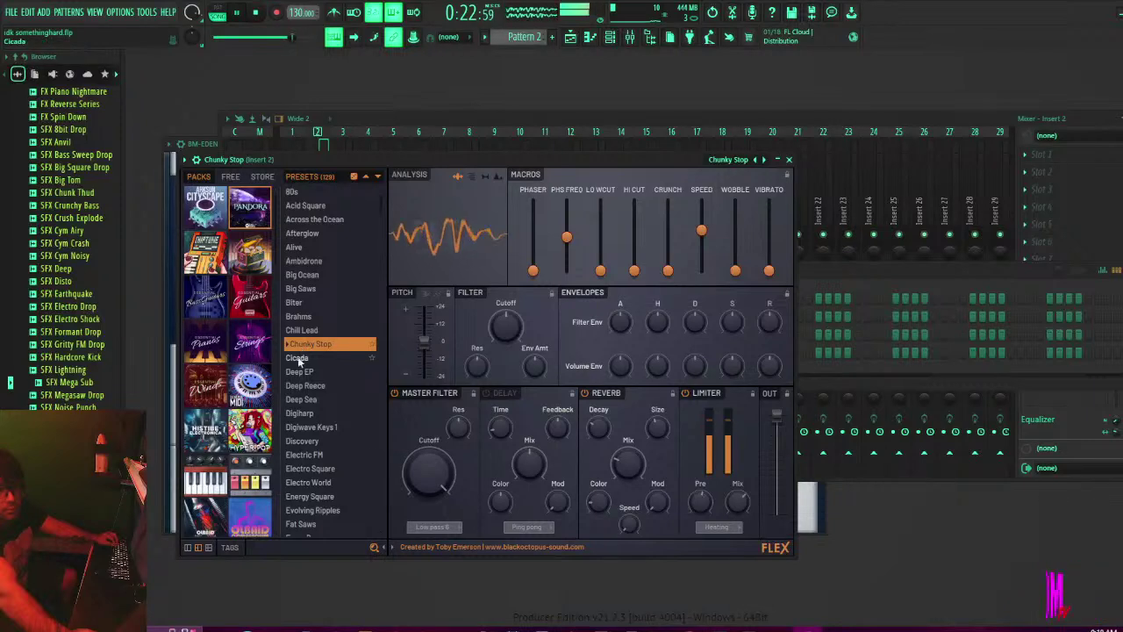
pyautogui.click(296, 358)
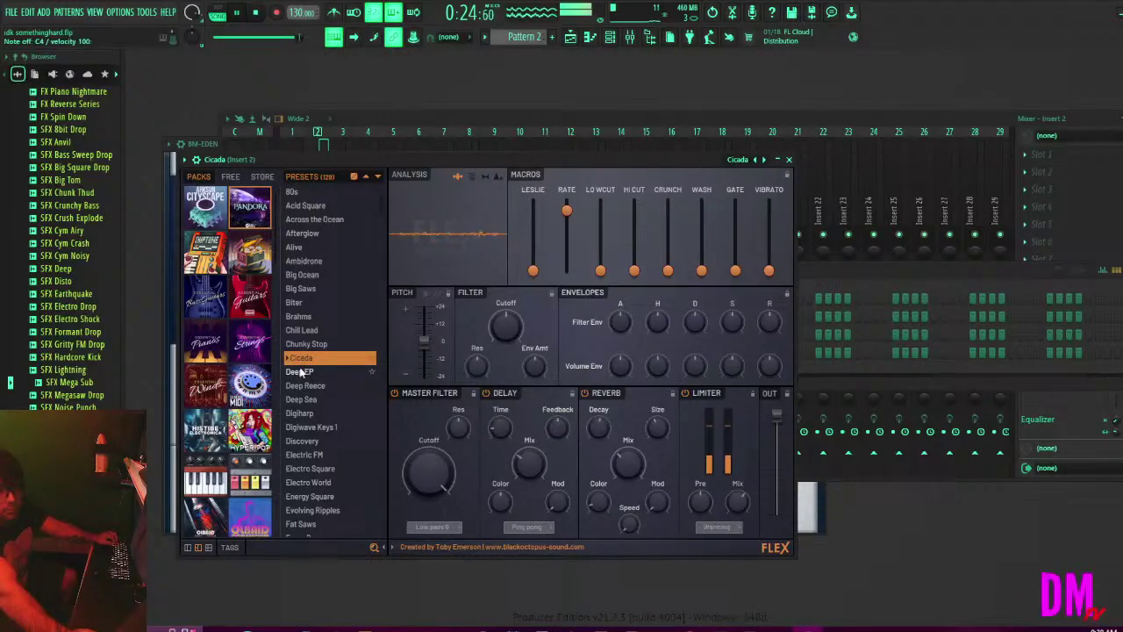
pyautogui.click(300, 372)
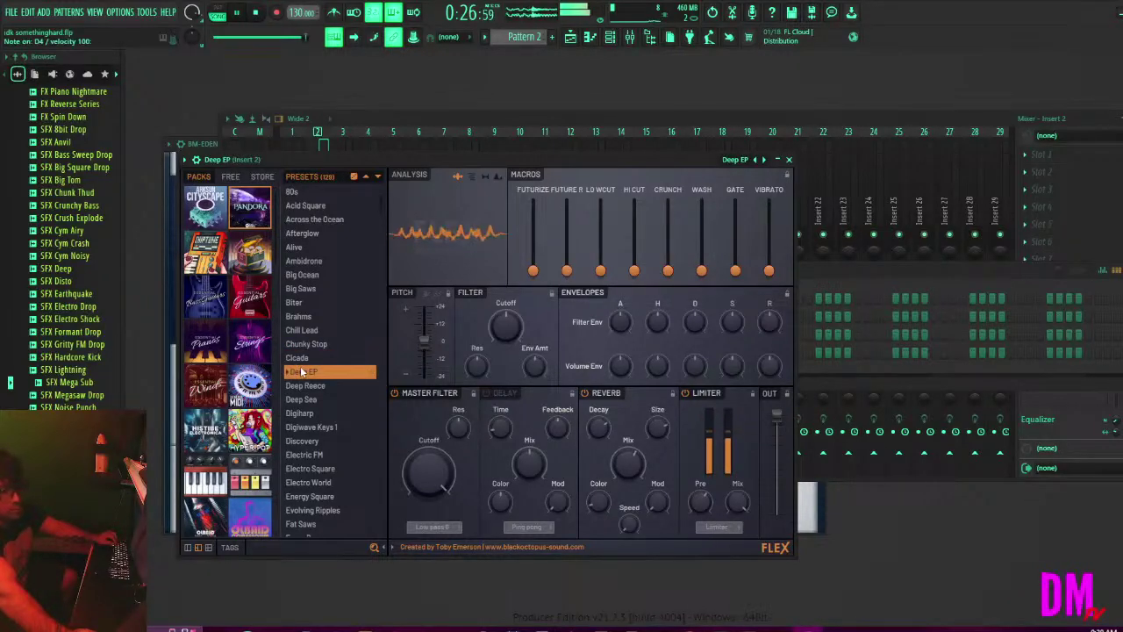
pyautogui.click(307, 386)
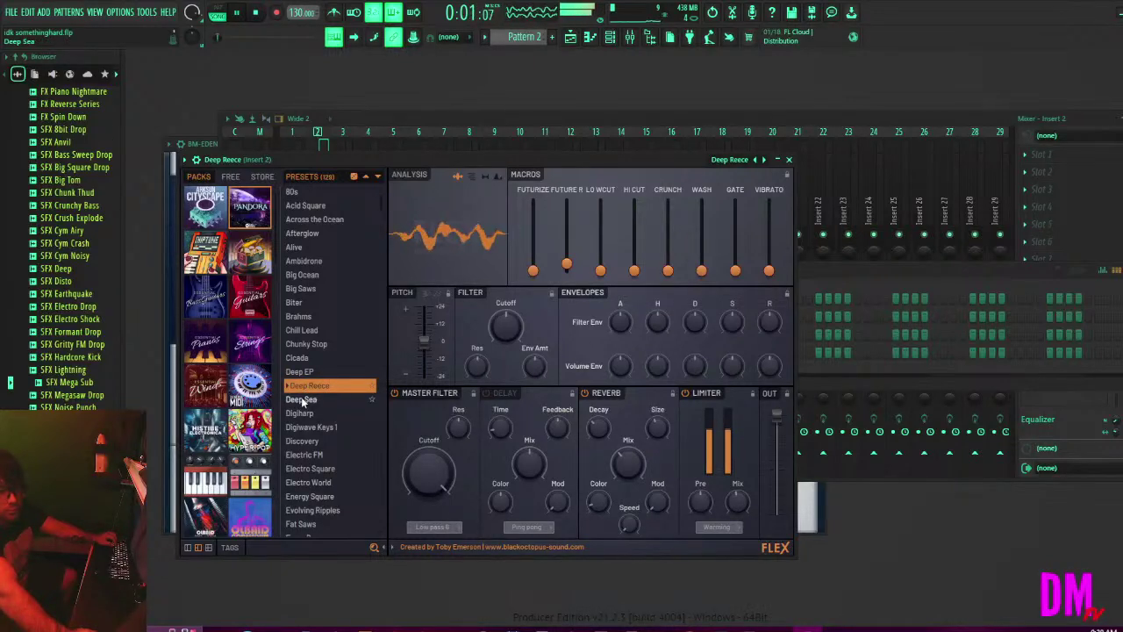
pyautogui.click(302, 400)
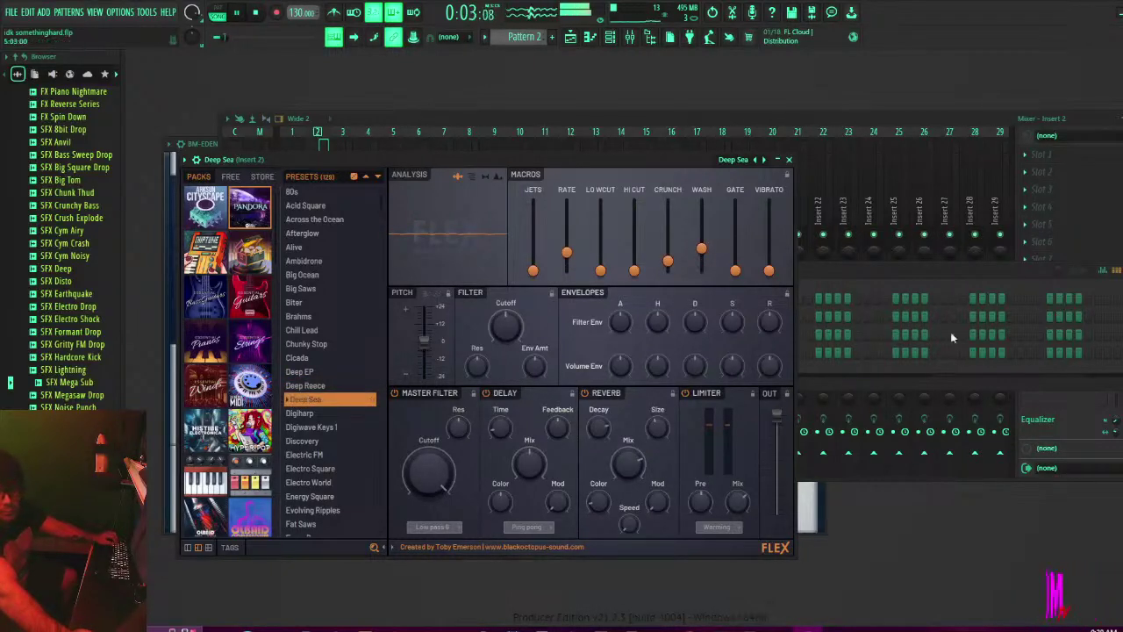
pyautogui.click(303, 413)
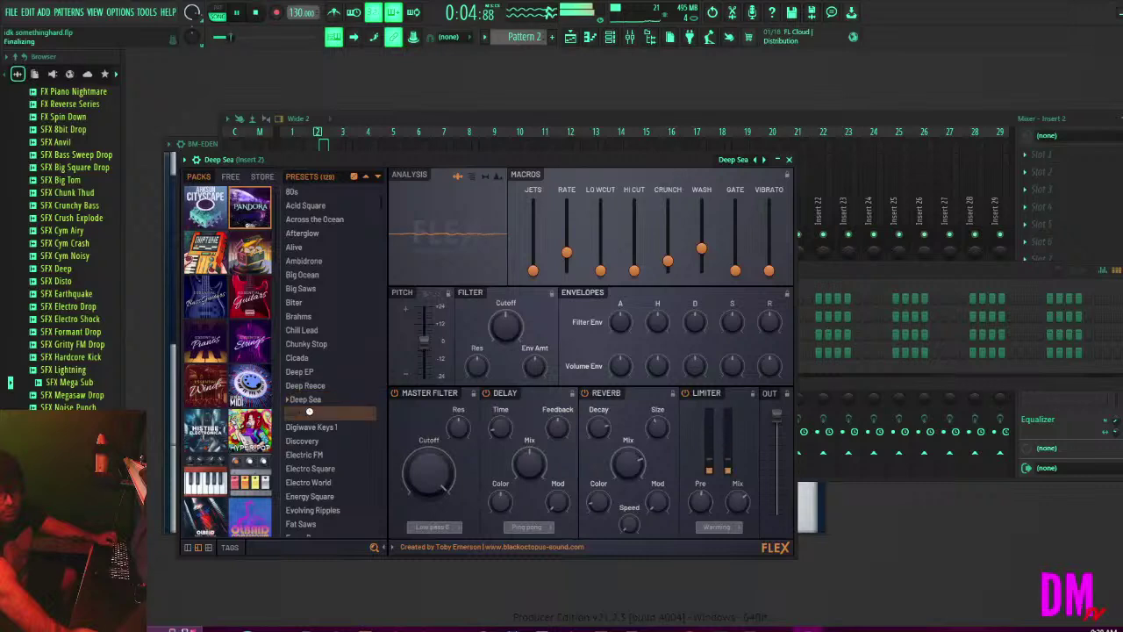
pyautogui.click(298, 427)
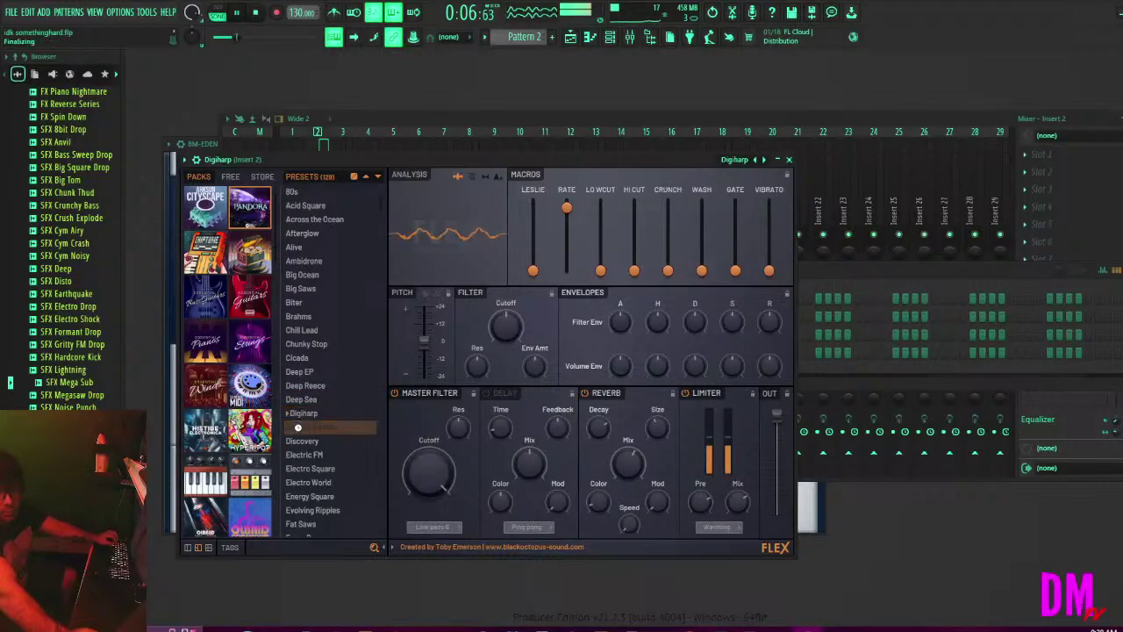
pyautogui.click(305, 445)
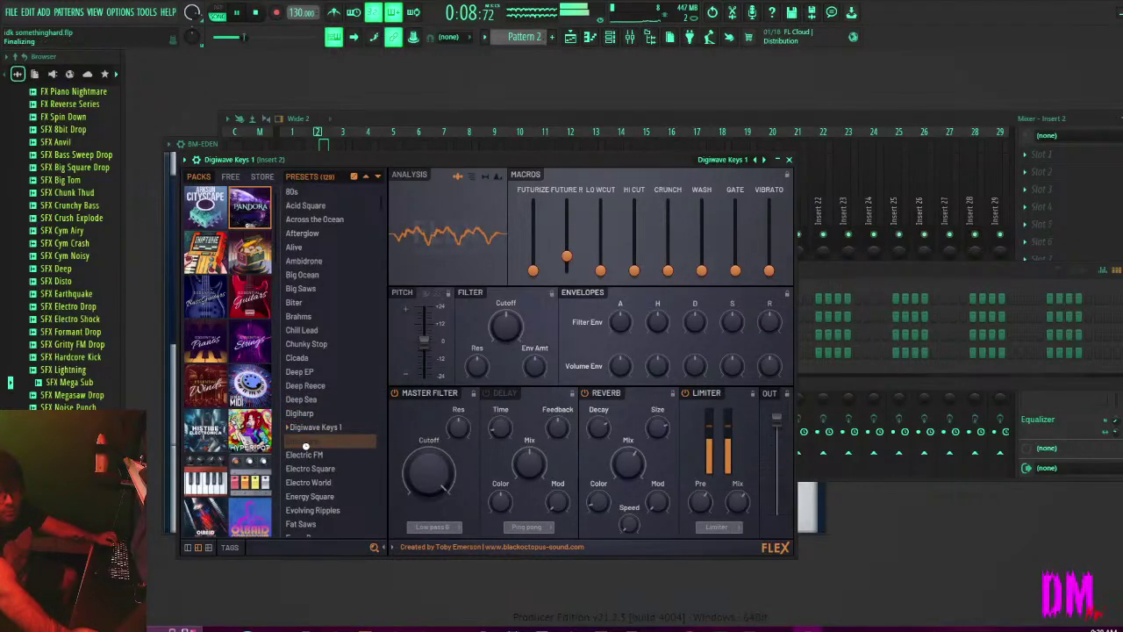
# In the Discovery channel's piano roll, enter four short, evenly spaced C4 notes in the first half of bar 1.
pyautogui.click(815, 271)
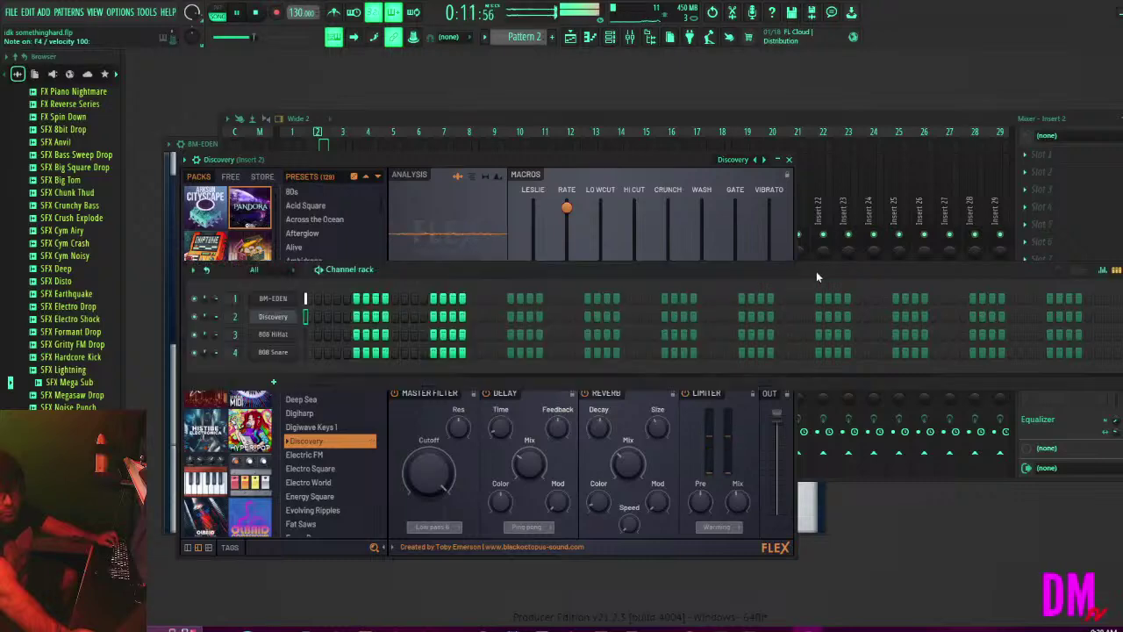
pyautogui.rightClick(287, 316)
pyautogui.click(321, 315)
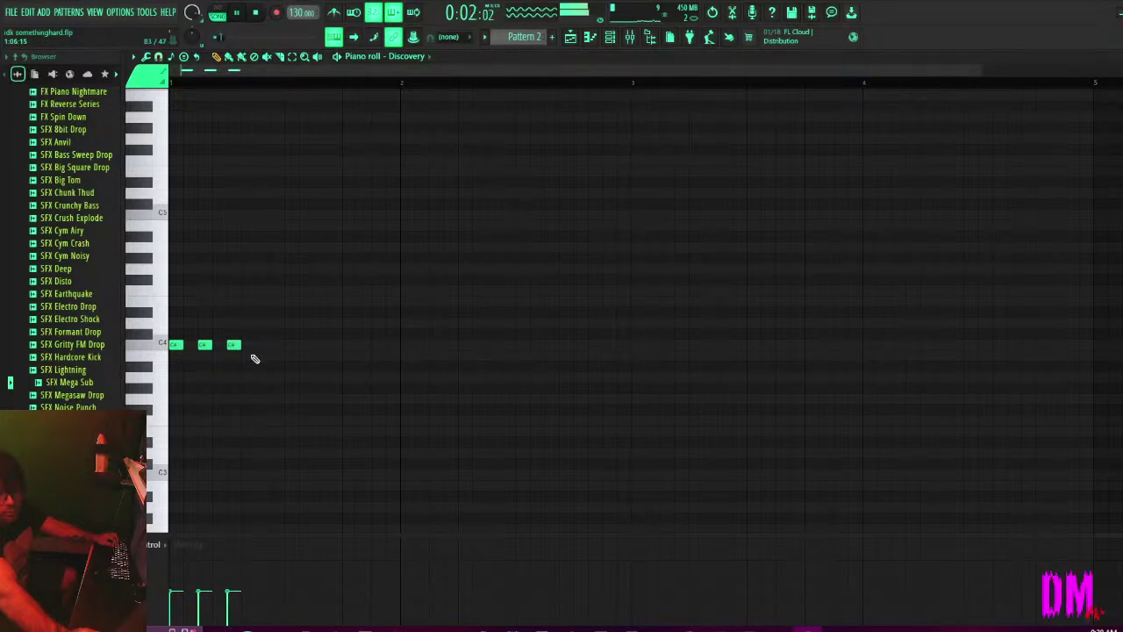
# Place Pattern 2 at bar 1 of Track 2 in the playlist and play the song.
pyautogui.click(570, 37)
pyautogui.click(325, 136)
pyautogui.moveTo(325, 139); pyautogui.dragTo(303, 137)
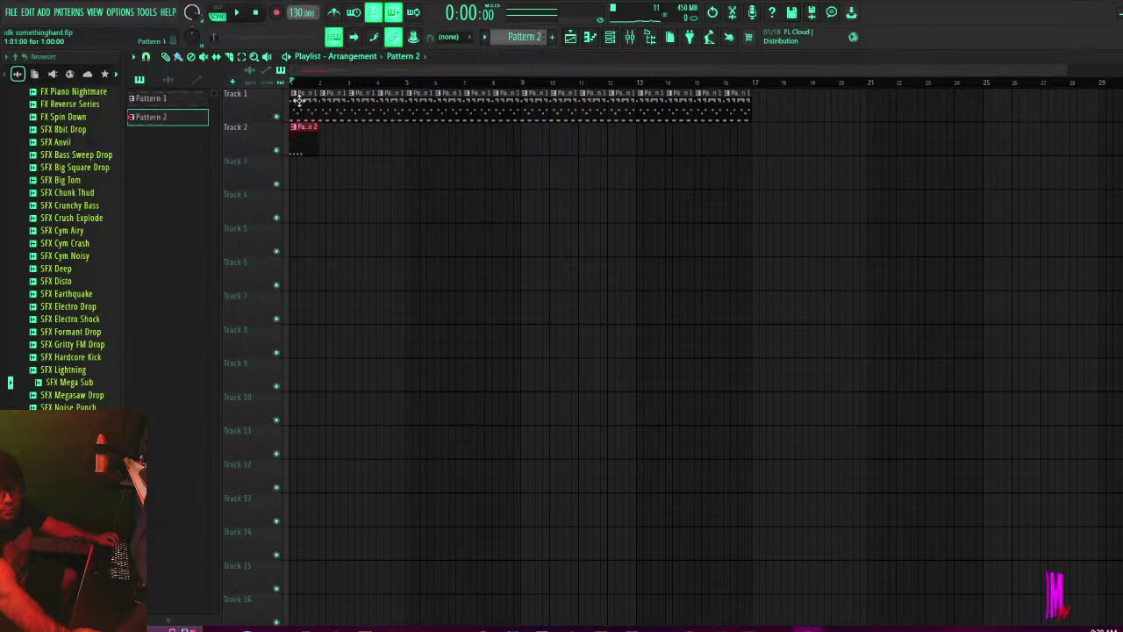
pyautogui.press('space')
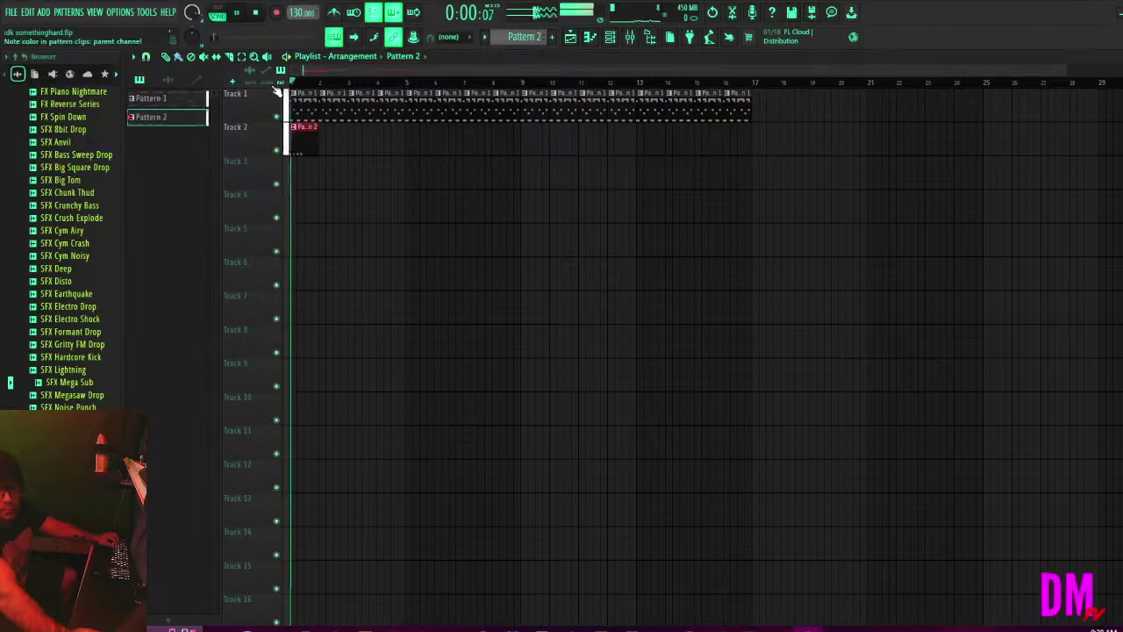
# Raise the velocity of the four C4 notes in Pattern 2's Discovery piano roll.
pyautogui.click(610, 37)
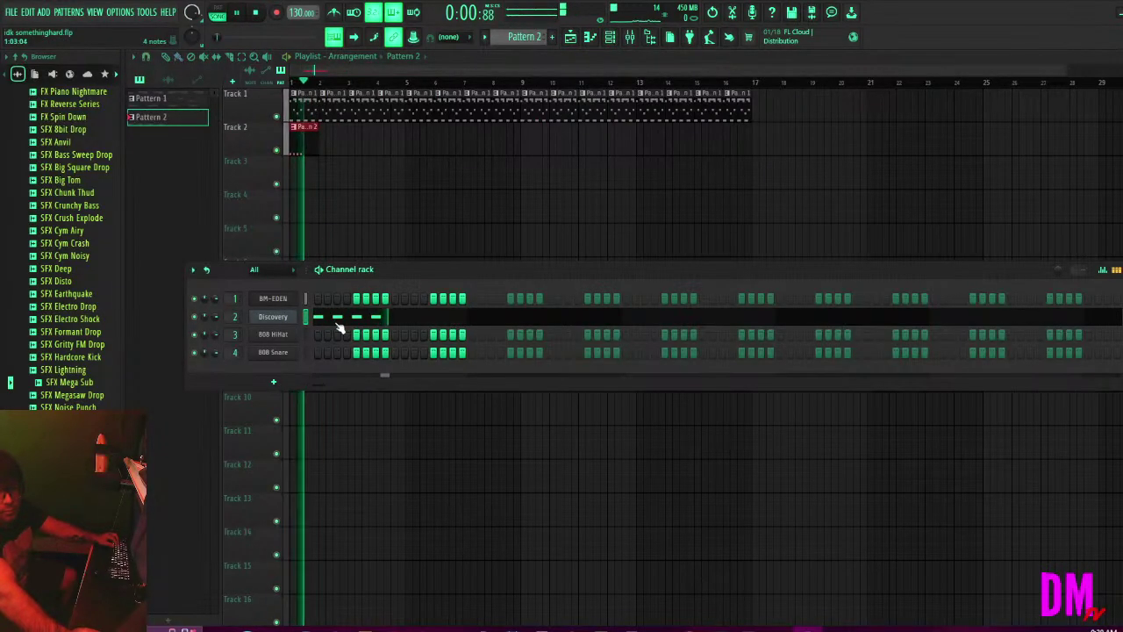
pyautogui.click(341, 328)
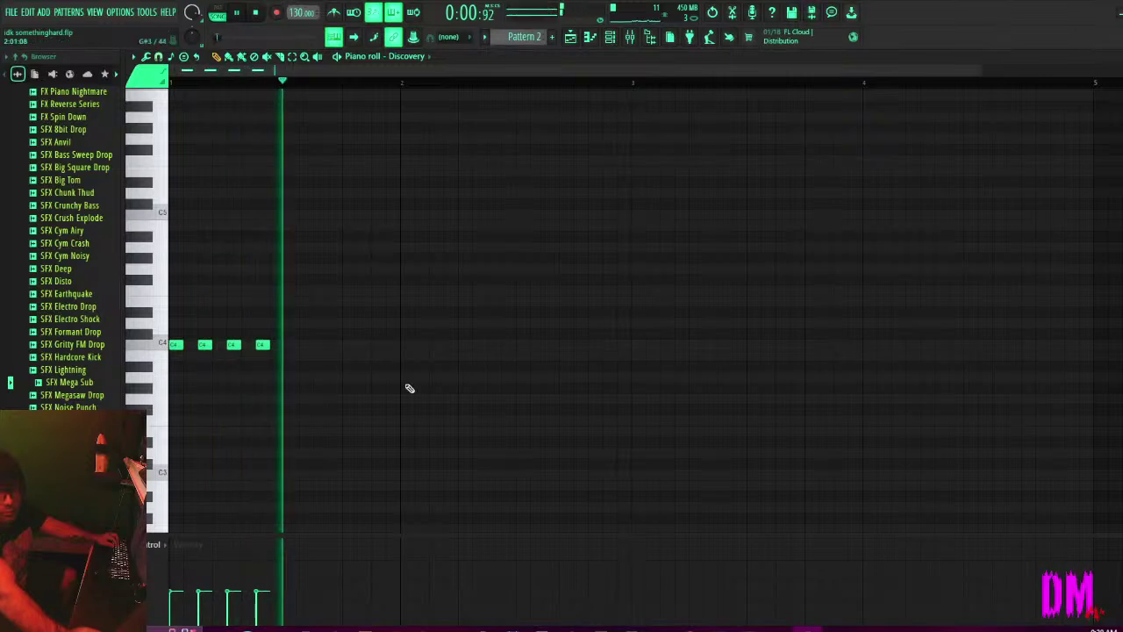
pyautogui.moveTo(175, 566)
pyautogui.mouseDown()
pyautogui.moveTo(266, 571)
pyautogui.moveTo(258, 562)
pyautogui.moveTo(186, 566)
pyautogui.mouseUp()
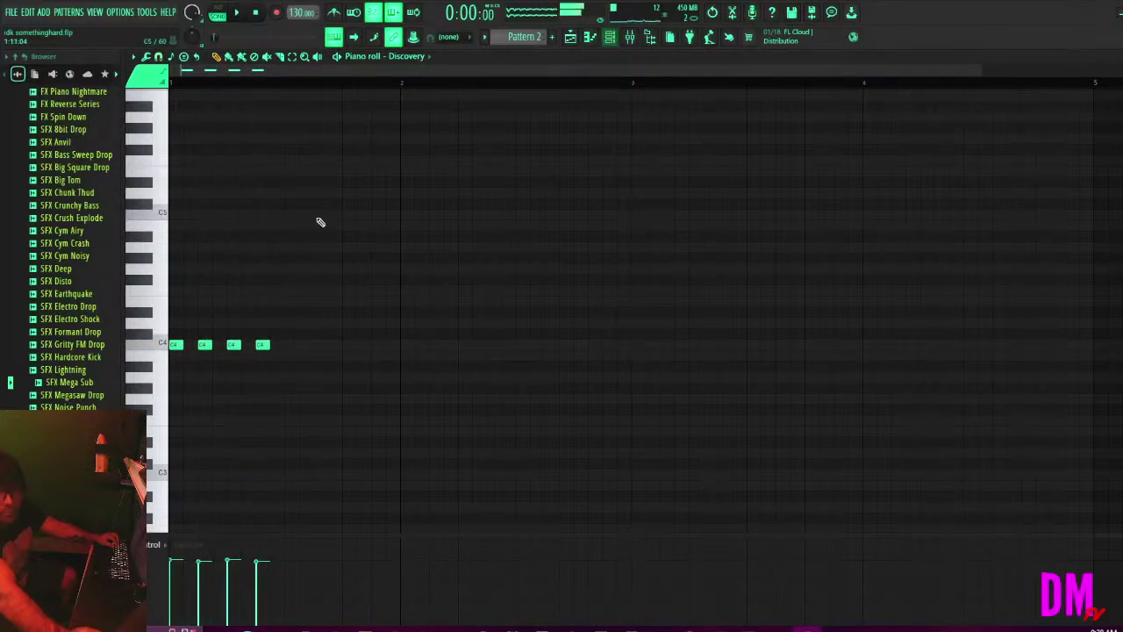
# Add C4 notes in the gaps between the first and second and the third and fourth notes, and play the result.
pyautogui.press('space')
pyautogui.click(187, 323)
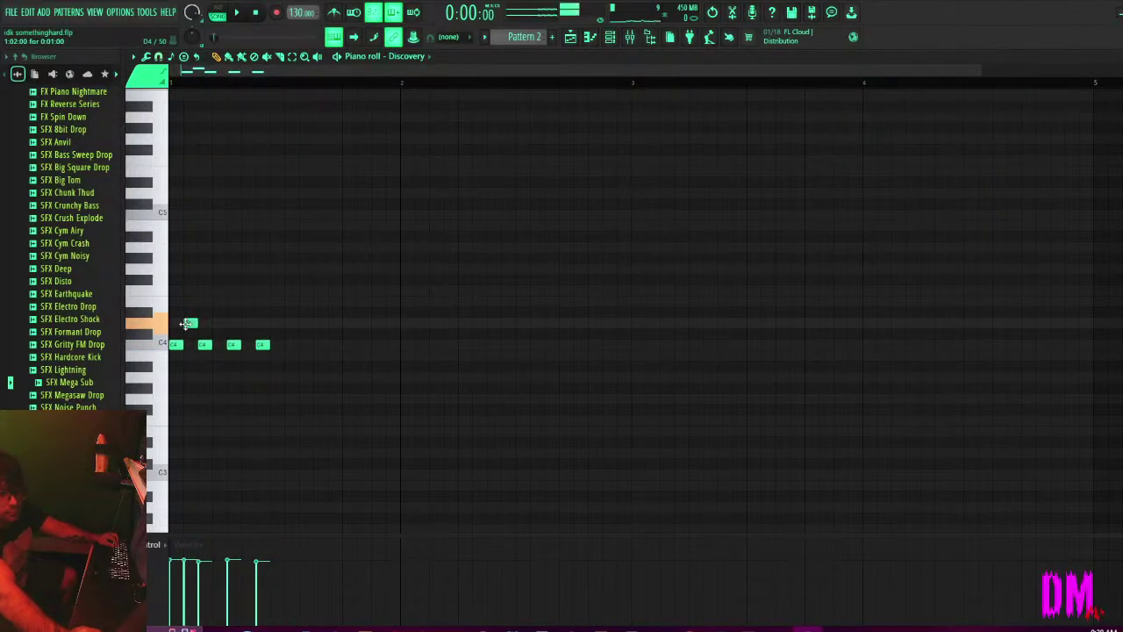
pyautogui.moveTo(186, 322); pyautogui.dragTo(188, 344)
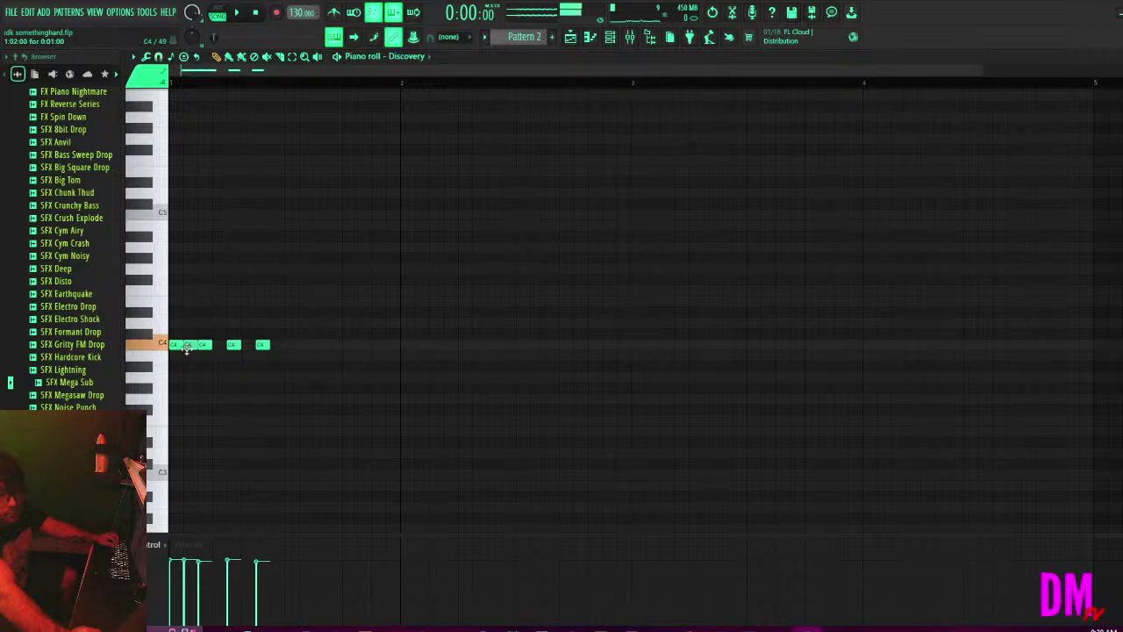
pyautogui.press('space')
pyautogui.click(246, 344)
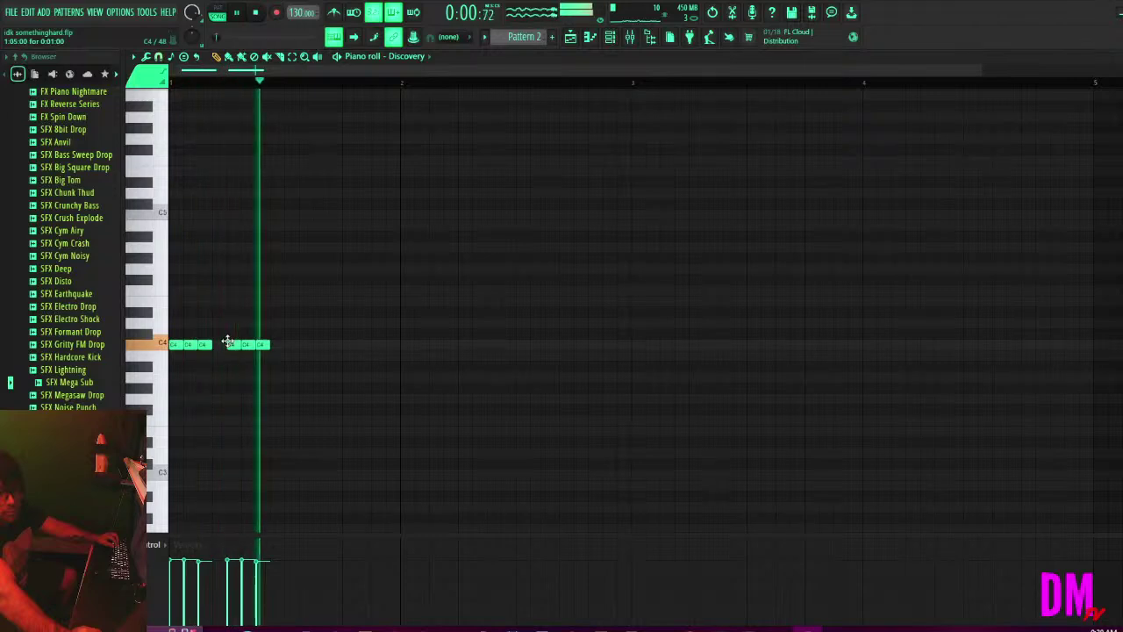
pyautogui.press('space')
pyautogui.press('space')
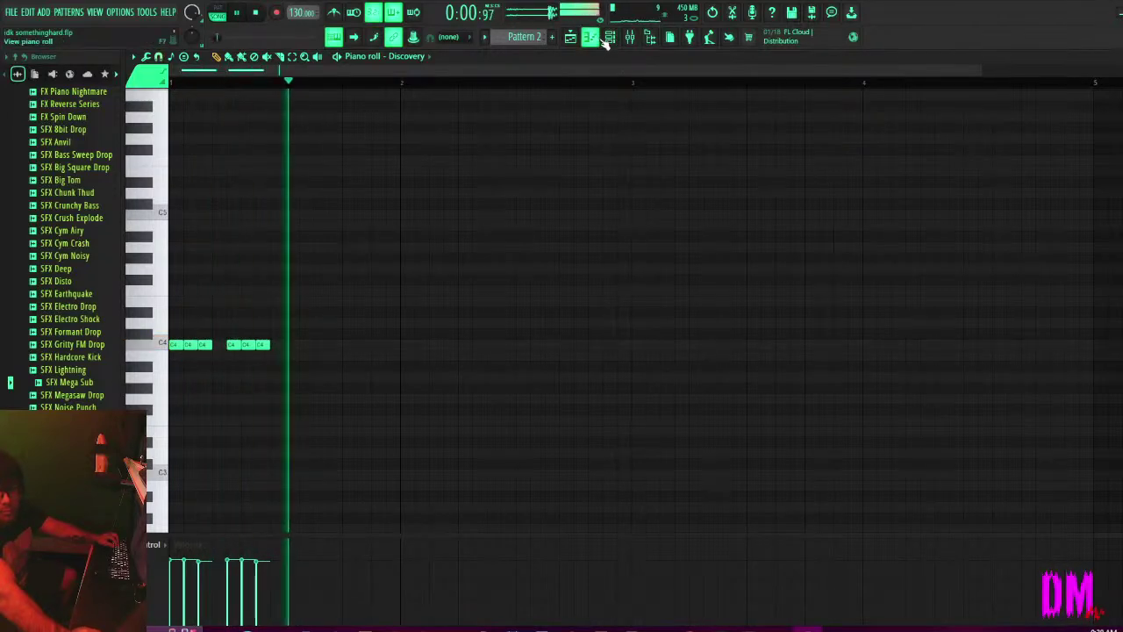
# Audition the Pandora presets from Electric FM through Fozzy Bear for the Discovery channel, and load Fozzy Bear.
pyautogui.click(599, 38)
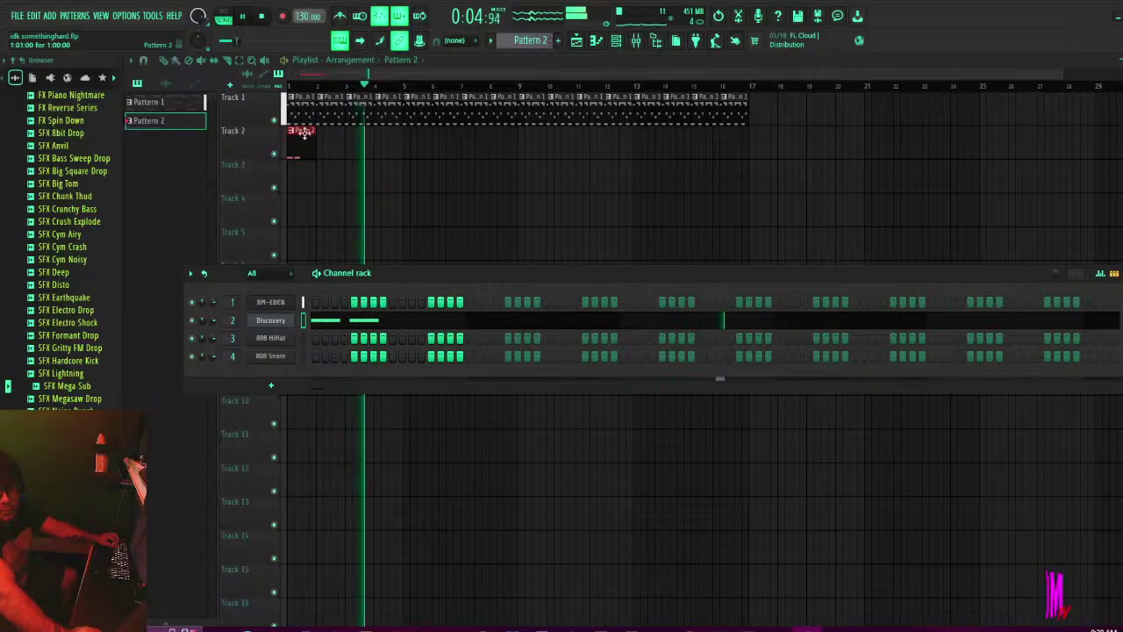
pyautogui.press('space')
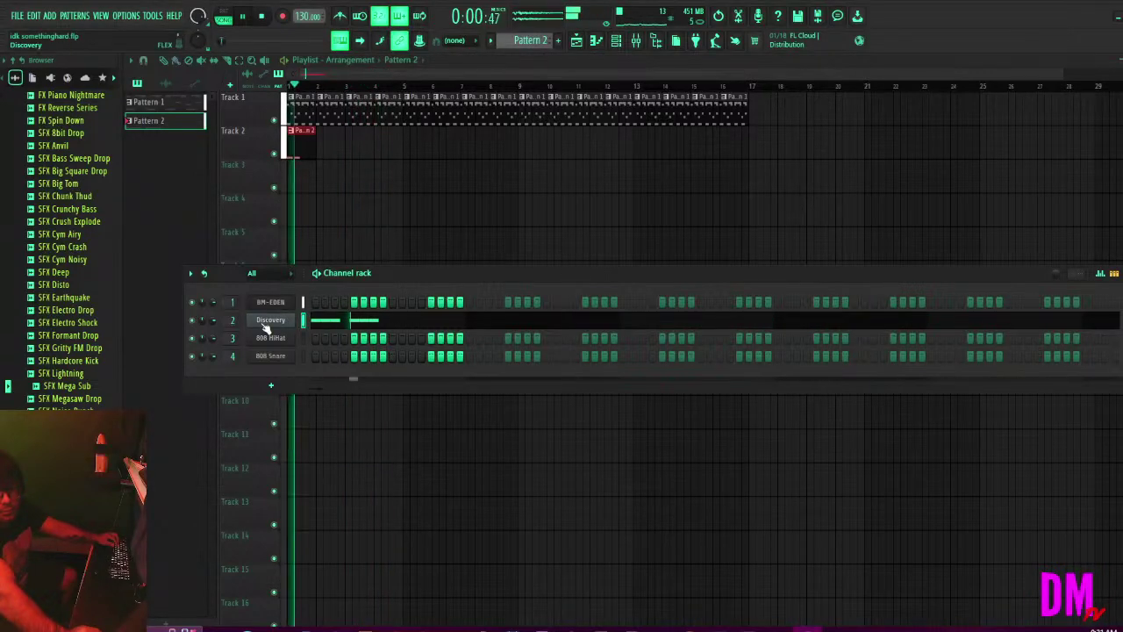
pyautogui.click(265, 320)
pyautogui.press('space')
pyautogui.click(304, 457)
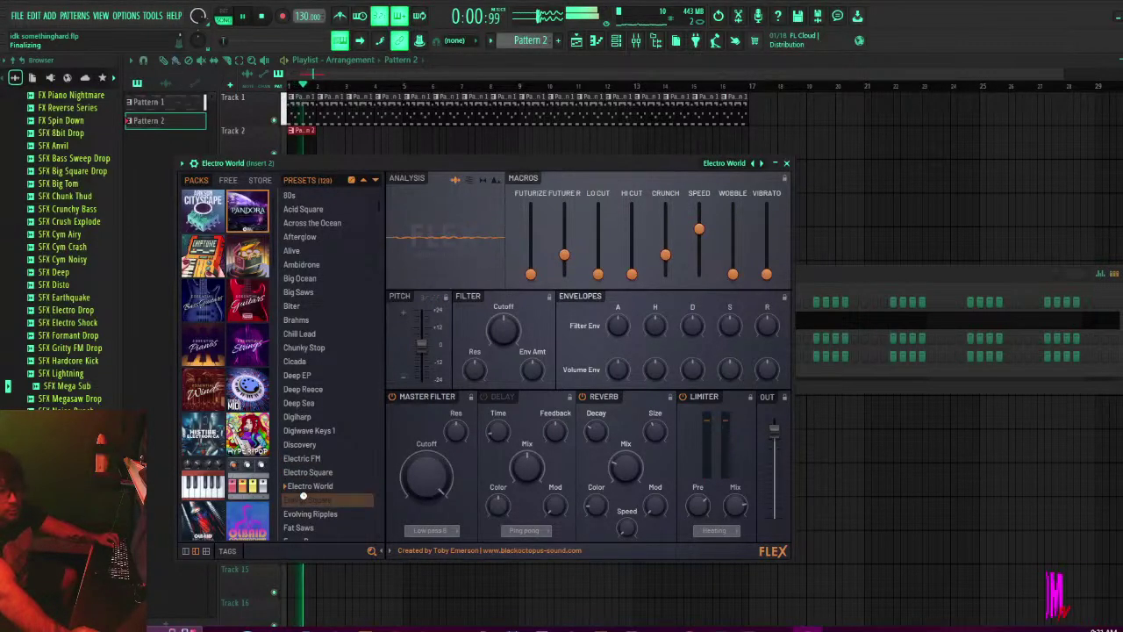
pyautogui.scroll(-3, 316, 479)
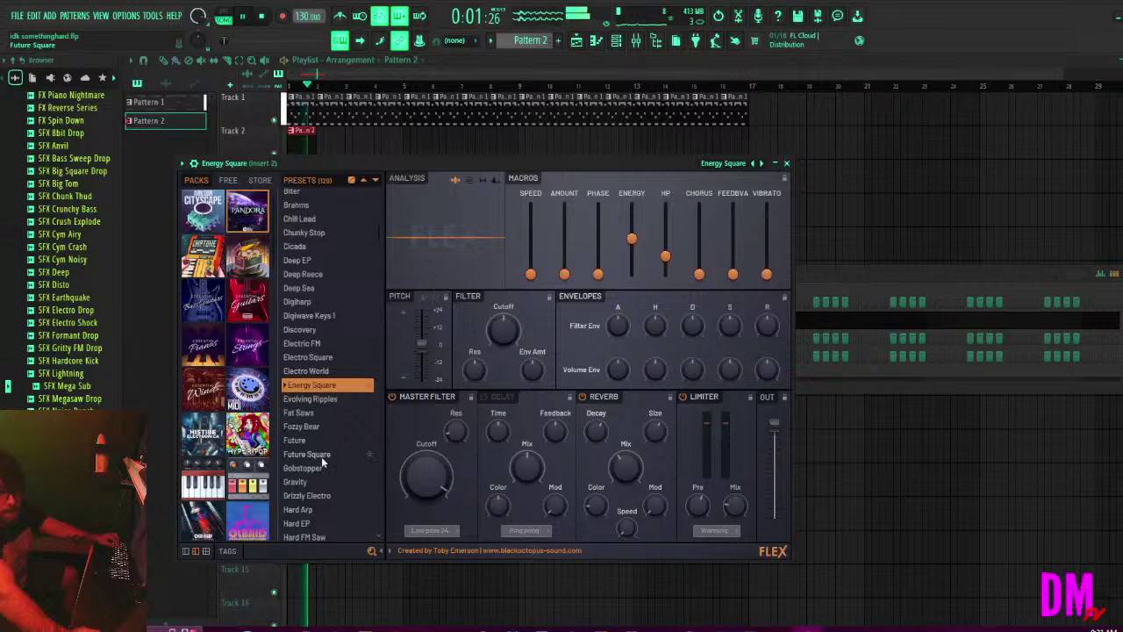
pyautogui.click(312, 400)
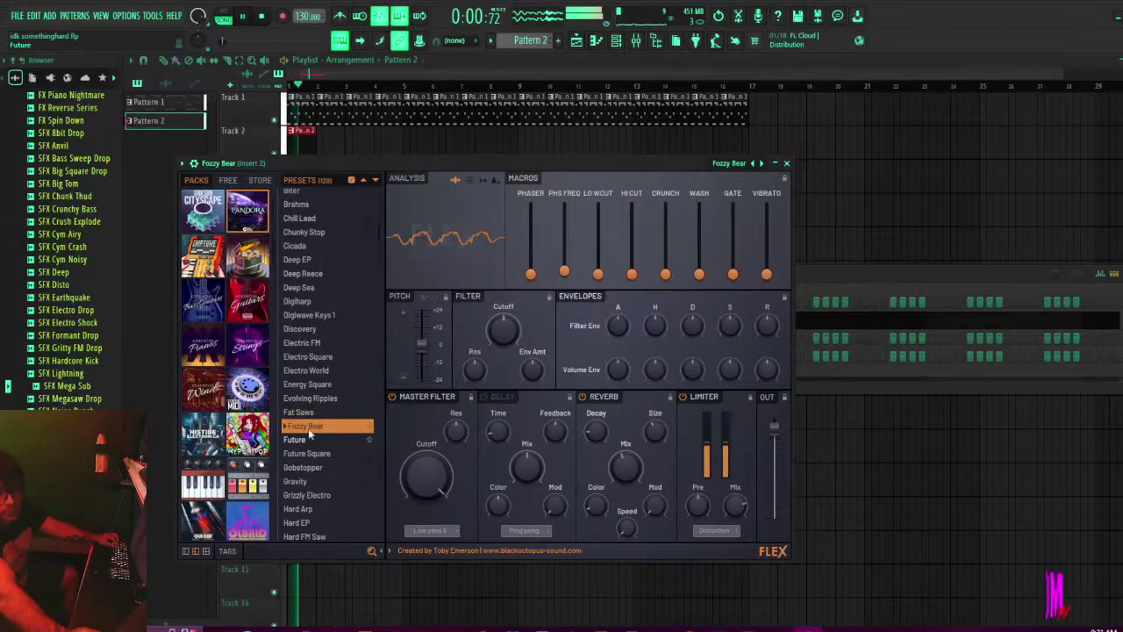
# In the Fozzy Bear piano roll, fill out bar 1 with two D4 notes, each followed by three consecutive C4 notes.
pyautogui.click(815, 277)
pyautogui.click(468, 330)
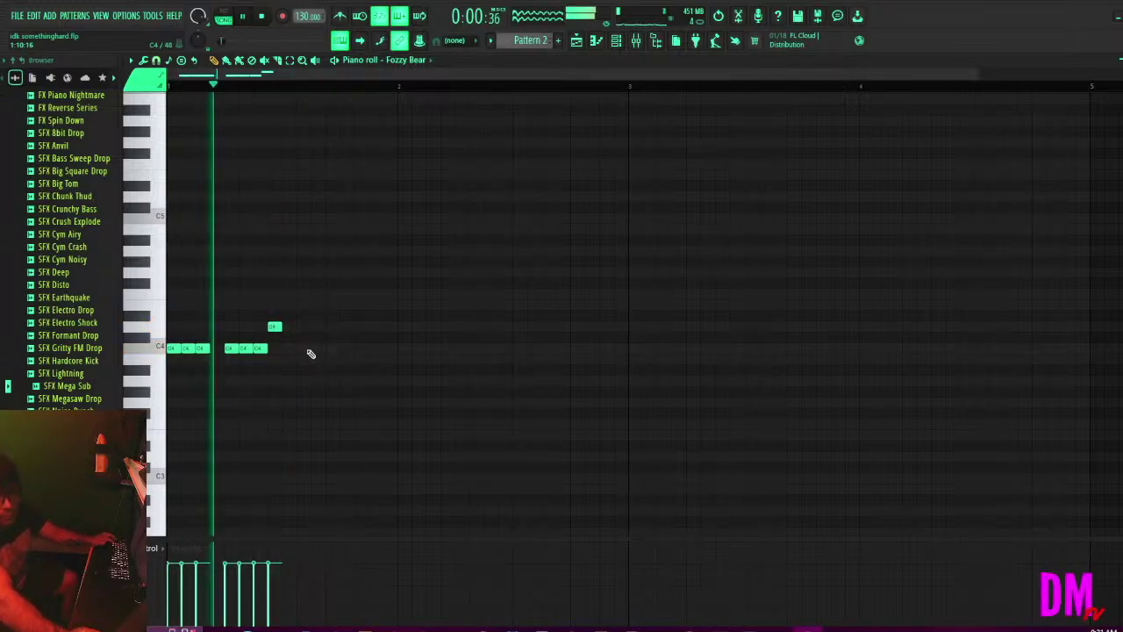
pyautogui.moveTo(308, 353)
pyautogui.mouseDown()
pyautogui.moveTo(170, 358)
pyautogui.moveTo(172, 349)
pyautogui.moveTo(287, 351)
pyautogui.mouseUp()
pyautogui.click(334, 326)
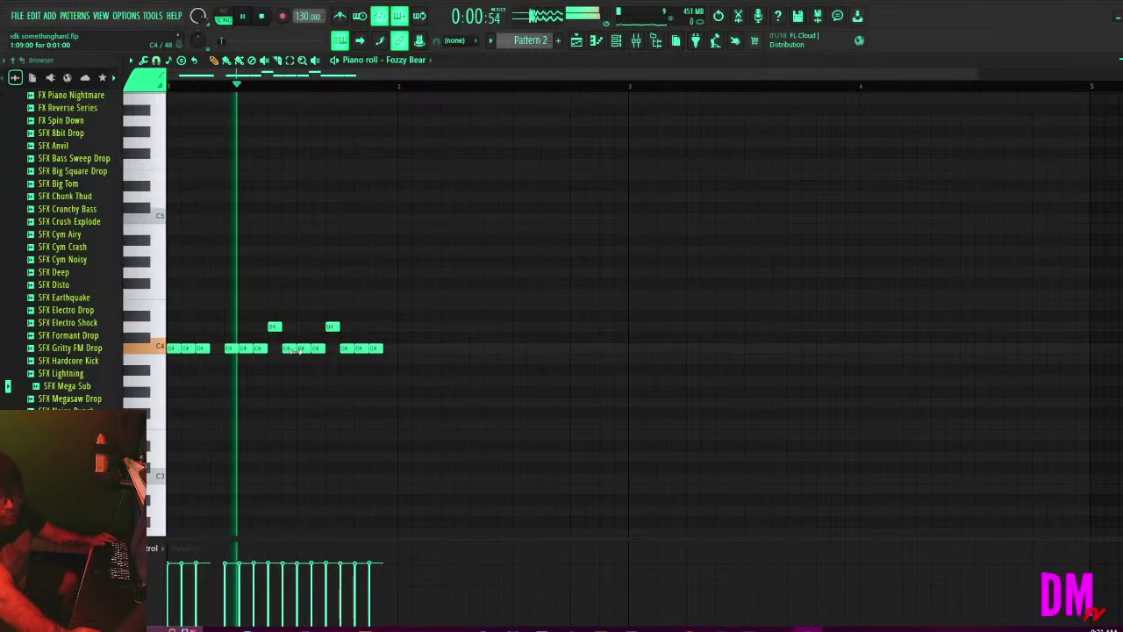
# Delete the C4 right after bar 1's first D4, replace the second D4 with one at the bar's end, and replay.
pyautogui.rightClick(289, 349)
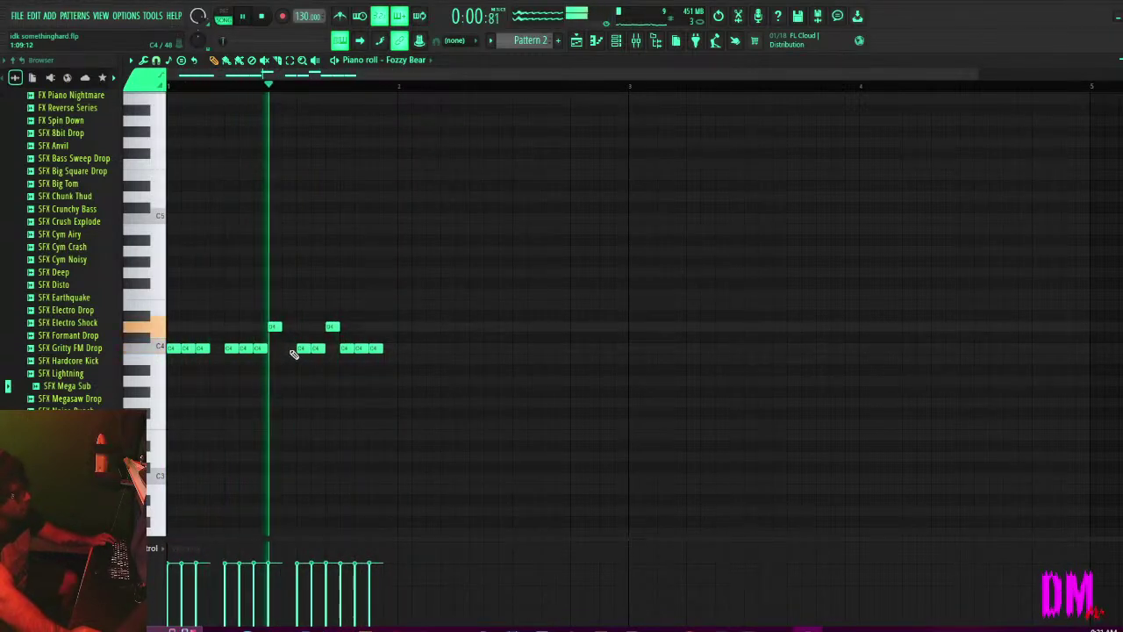
pyautogui.rightClick(332, 328)
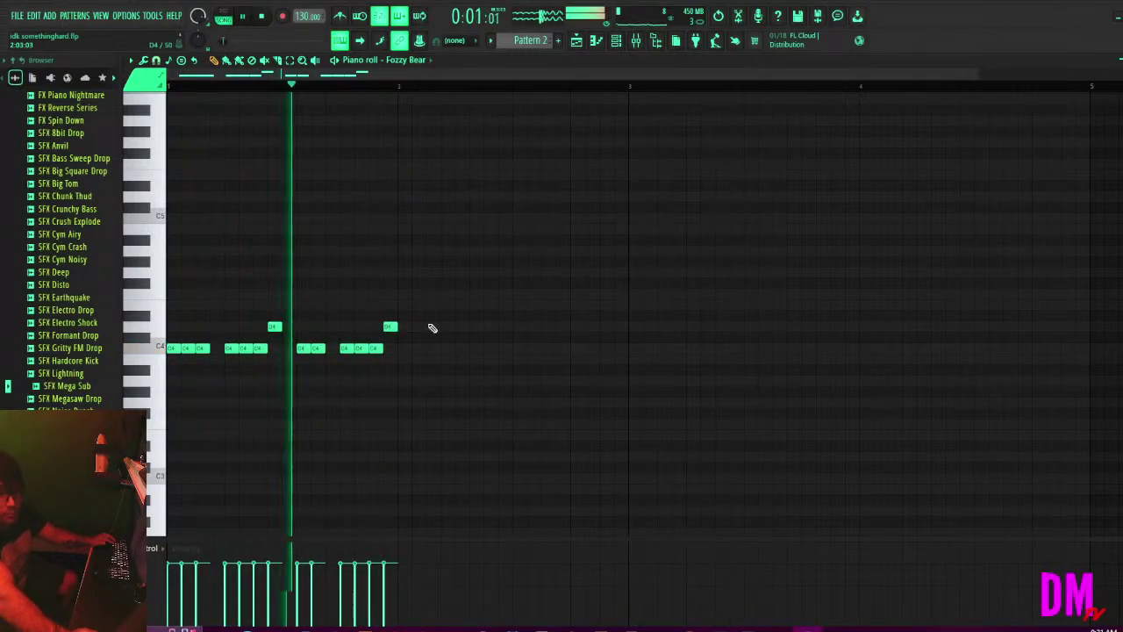
pyautogui.press('space')
pyautogui.press('space')
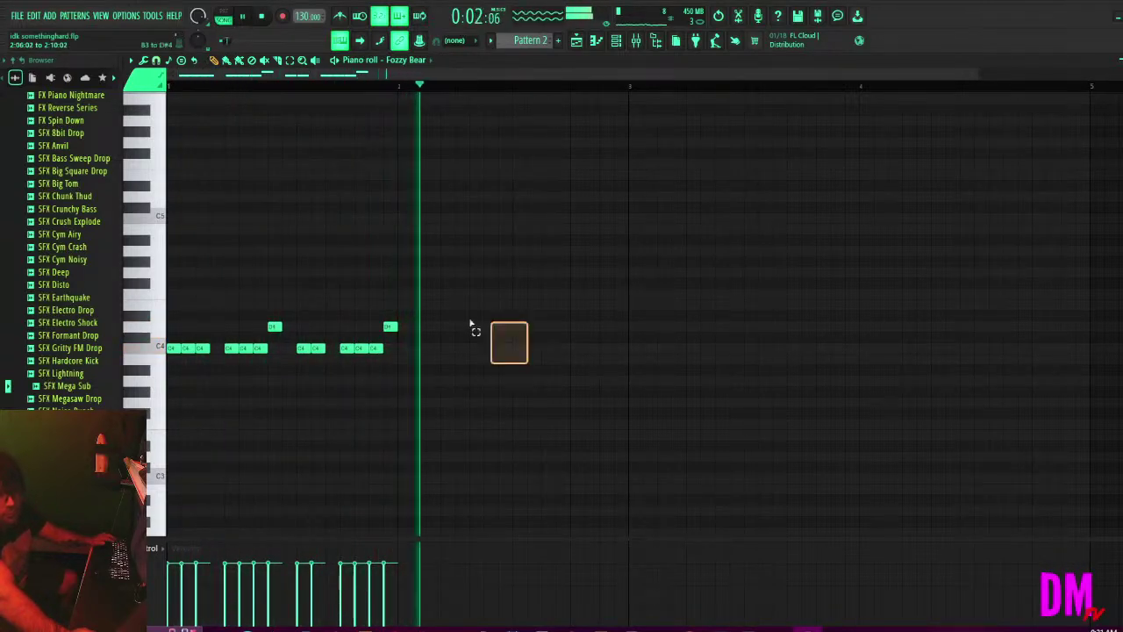
# Duplicate all of bar 1's notes into bar 2 and remove the first C4 of the copy.
pyautogui.moveTo(470, 324); pyautogui.dragTo(169, 348)
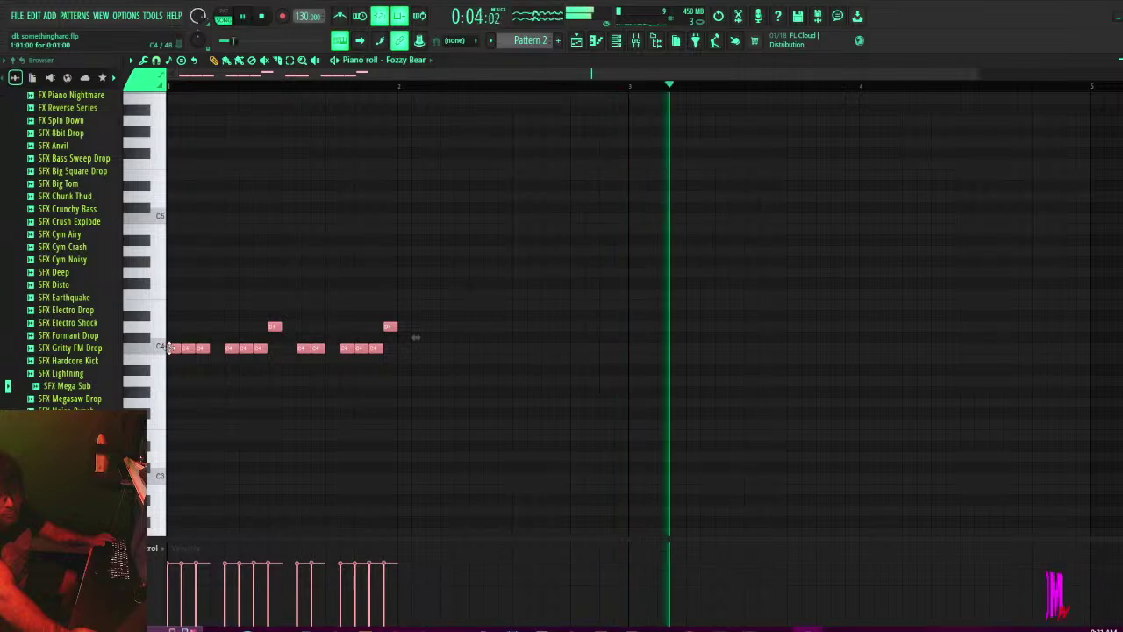
pyautogui.hotkey('ctrl', 'b')
pyautogui.moveTo(401, 349); pyautogui.dragTo(412, 347)
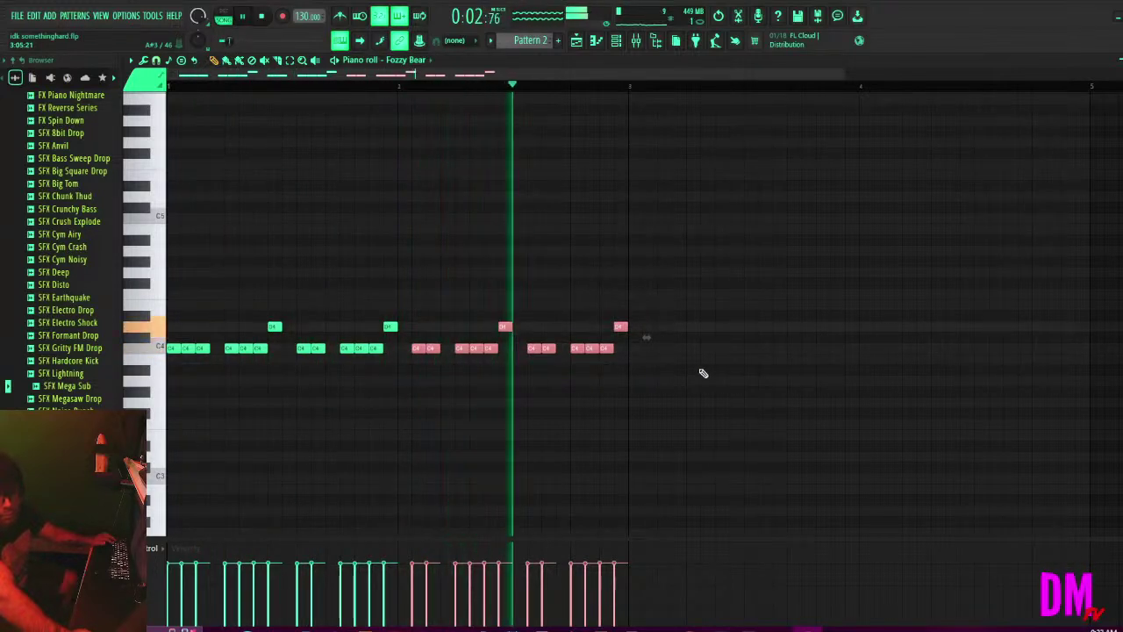
# Copy the two-bar phrase into bars 3 and 4, and delete the copy's first C4 and last D4.
pyautogui.moveTo(702, 374); pyautogui.dragTo(161, 303)
pyautogui.keyDown('shift'); pyautogui.moveTo(176, 349); pyautogui.dragTo(633, 350); pyautogui.keyUp('shift')
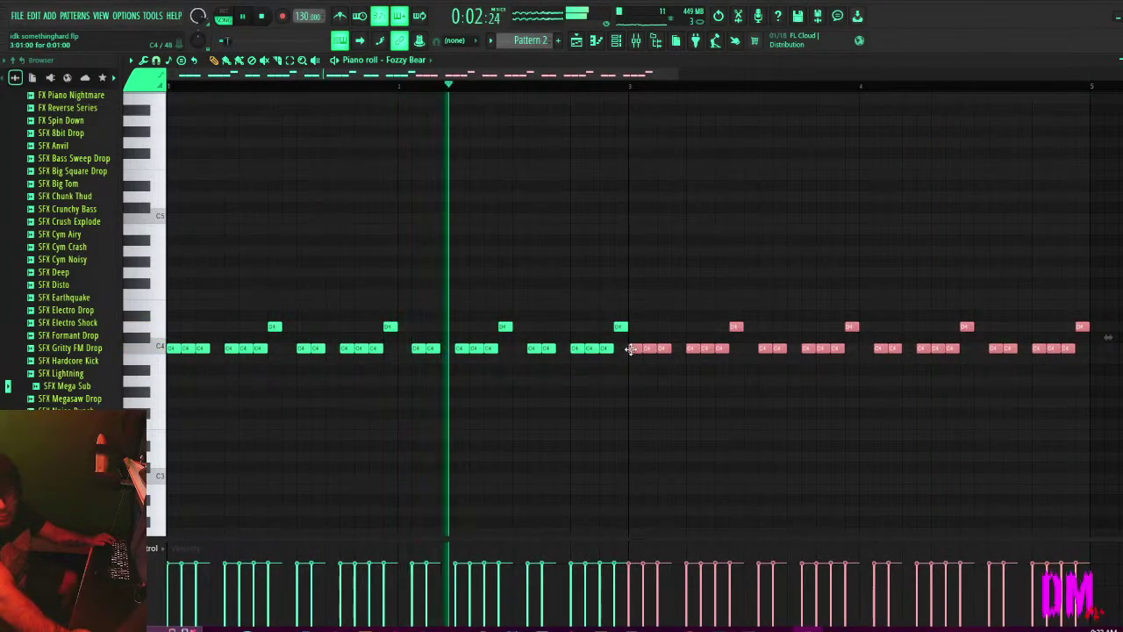
pyautogui.rightClick(631, 349)
pyautogui.rightClick(1082, 328)
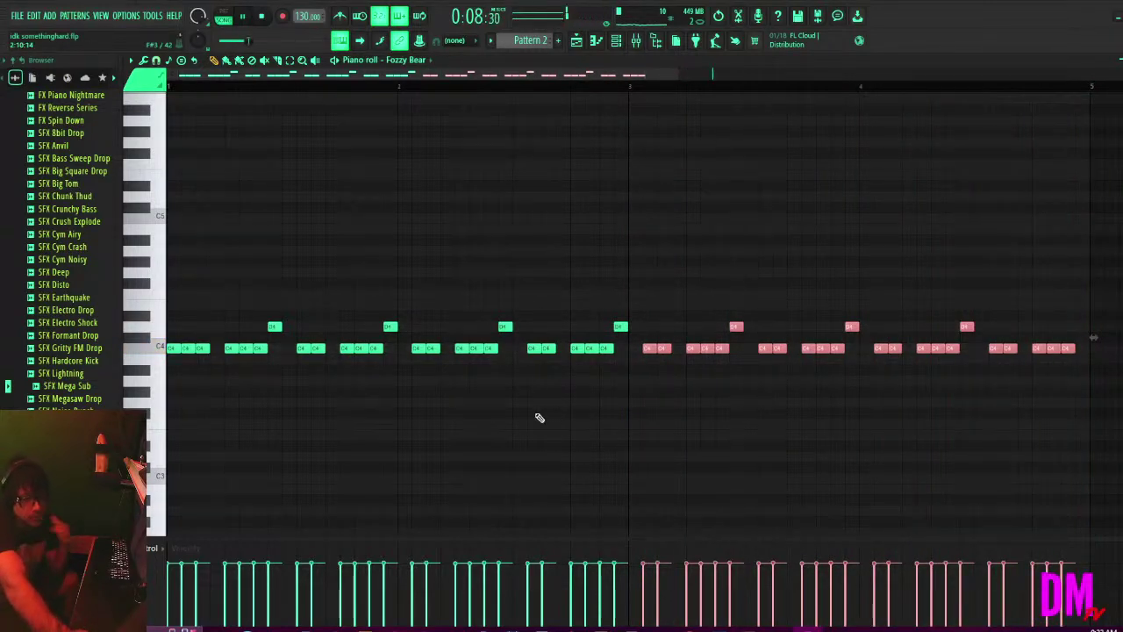
# Delete bar 1's second C4 and the middle C4 of the last three-note group in each of the four bars.
pyautogui.press('space')
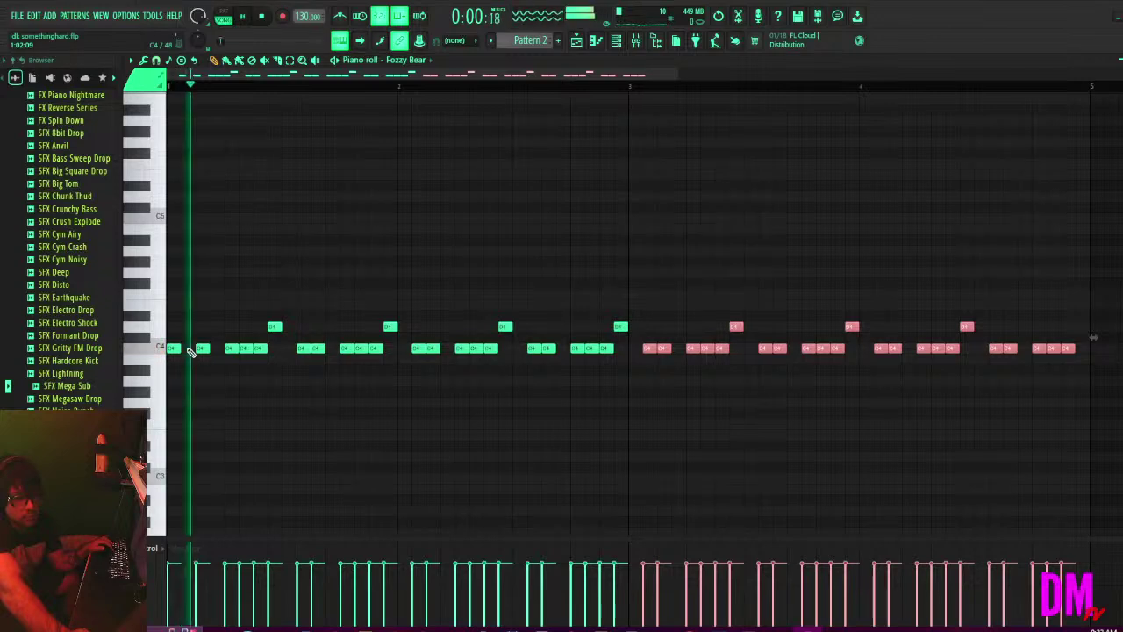
pyautogui.press('space')
pyautogui.press('space')
pyautogui.press('space')
pyautogui.press('space')
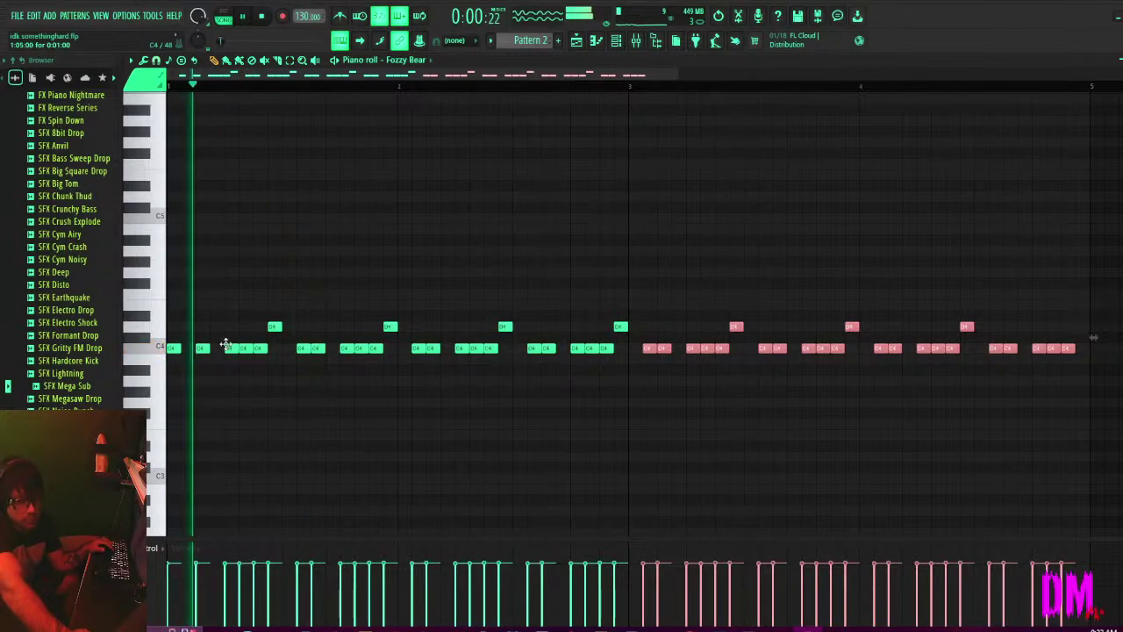
pyautogui.press('space')
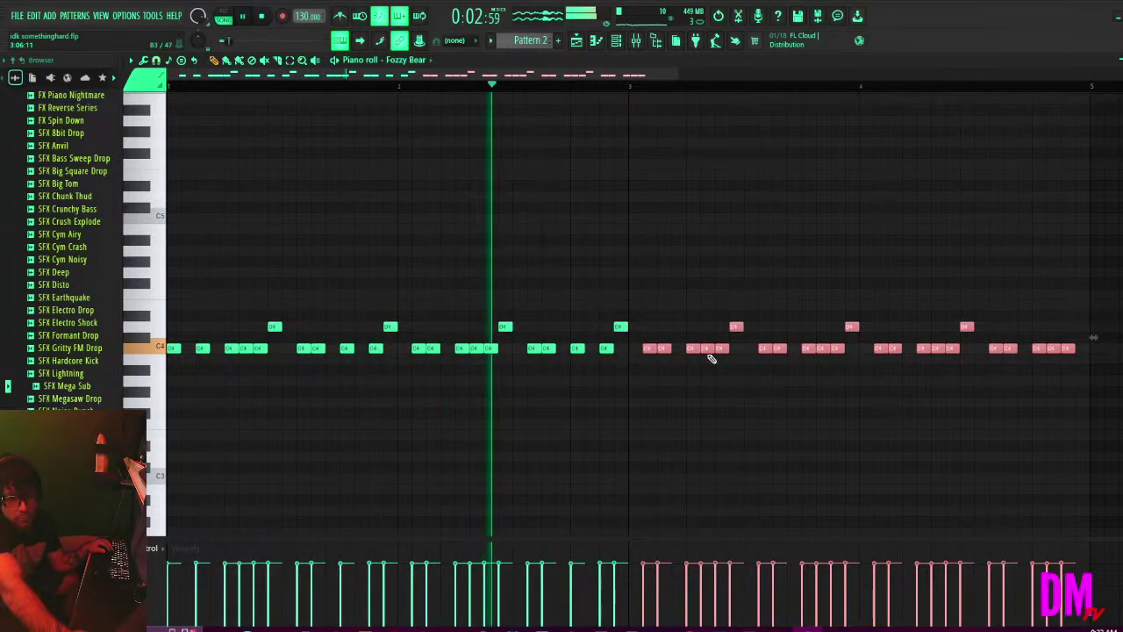
pyautogui.rightClick(823, 348)
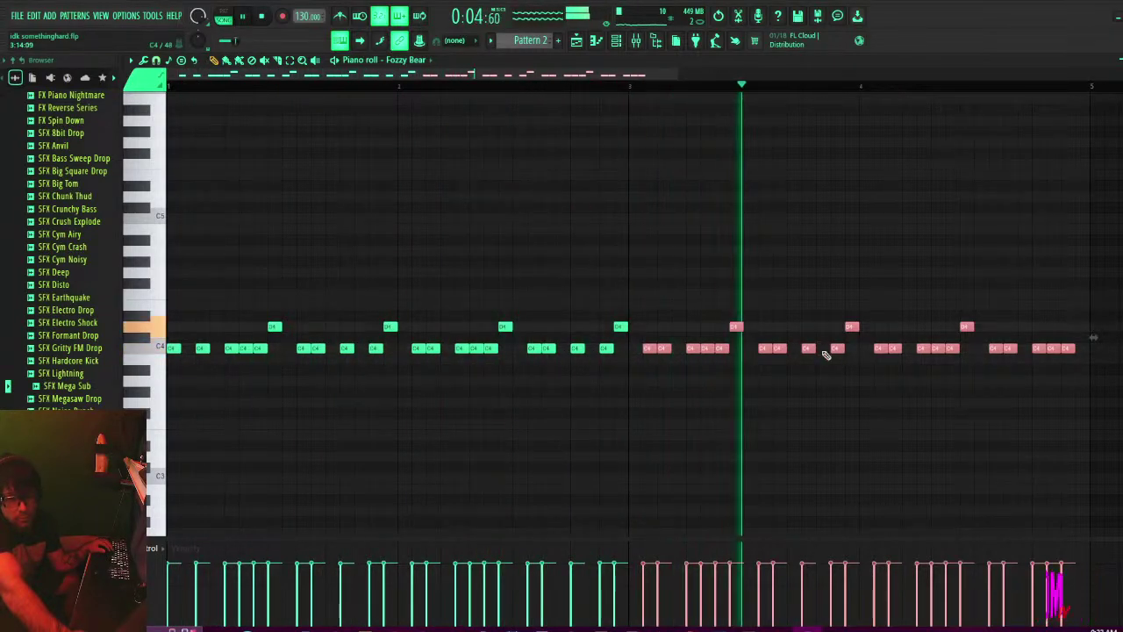
pyautogui.rightClick(1053, 348)
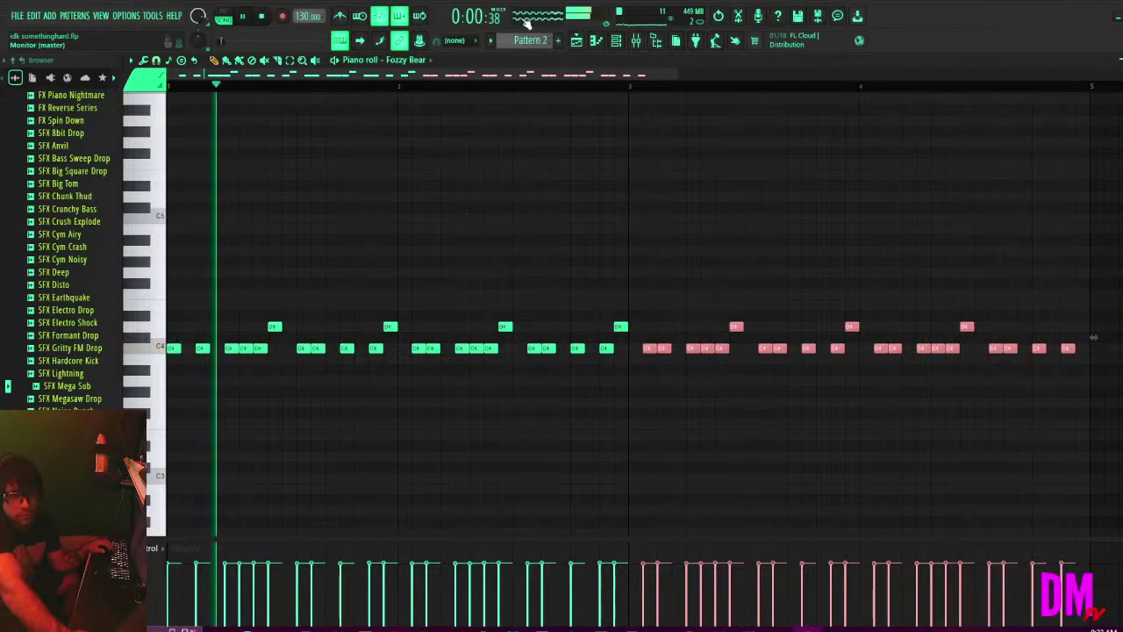
# Place further Pattern 2 clips at bars 5, 9 and 13 of Track 2 in the playlist, and save the project.
pyautogui.press('F5')
pyautogui.click(405, 151)
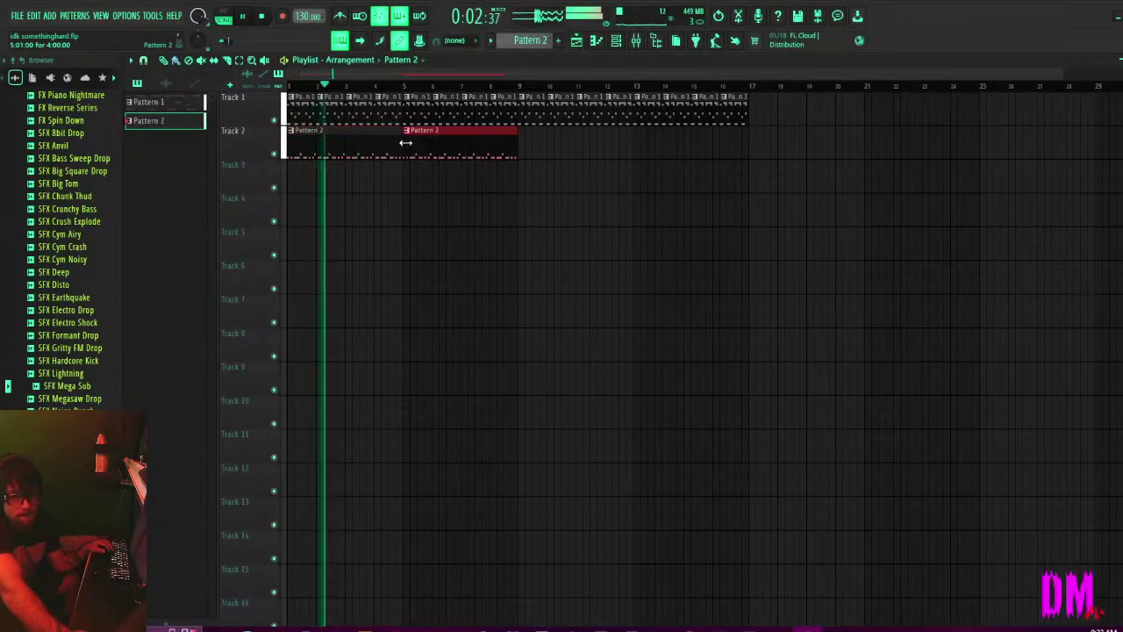
pyautogui.click(525, 151)
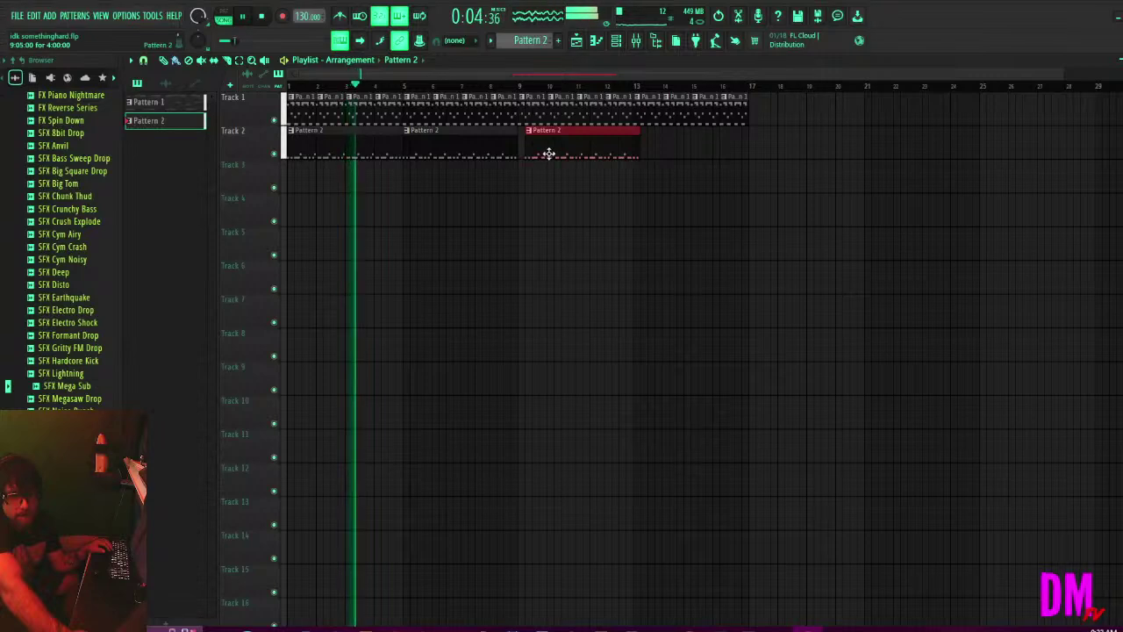
pyautogui.click(672, 146)
pyautogui.moveTo(675, 144); pyautogui.dragTo(668, 146)
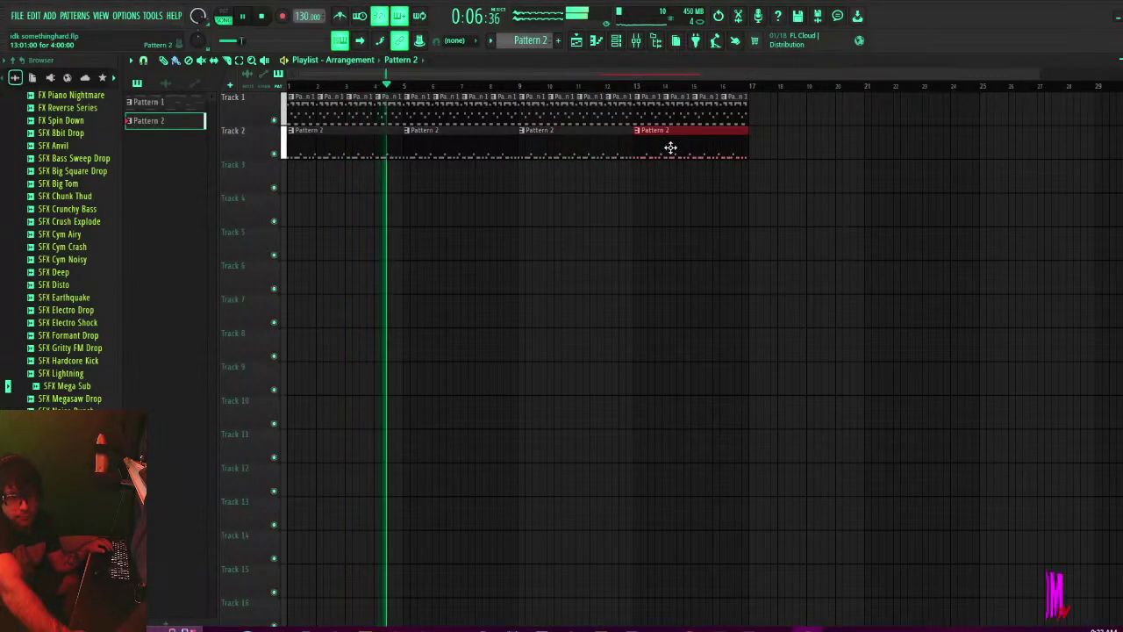
pyautogui.hotkey('ctrl', 's')
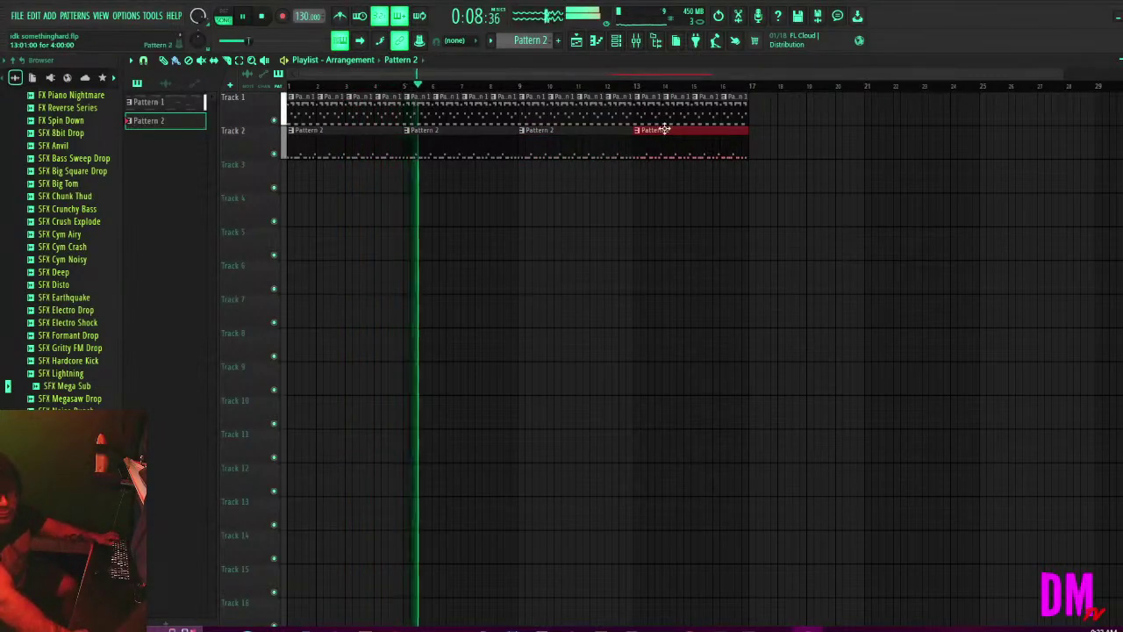
# In Pattern 2's piano roll, add a C4 at the start of bar 3 and delete the C4 right after it.
pyautogui.press('space')
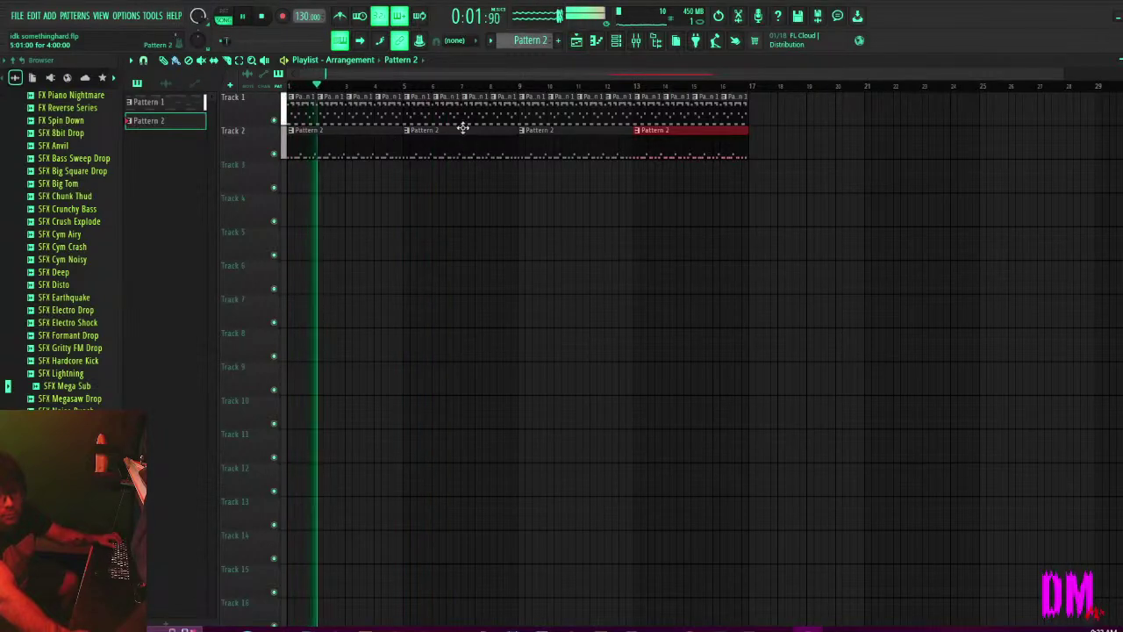
pyautogui.doubleClick(414, 138)
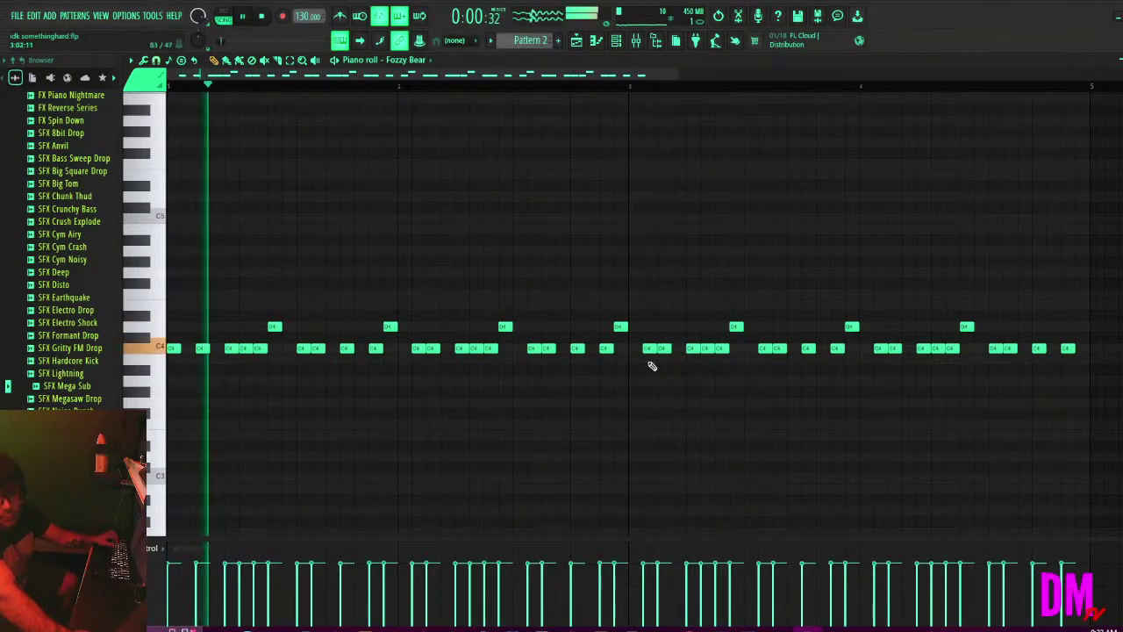
pyautogui.rightClick(709, 347)
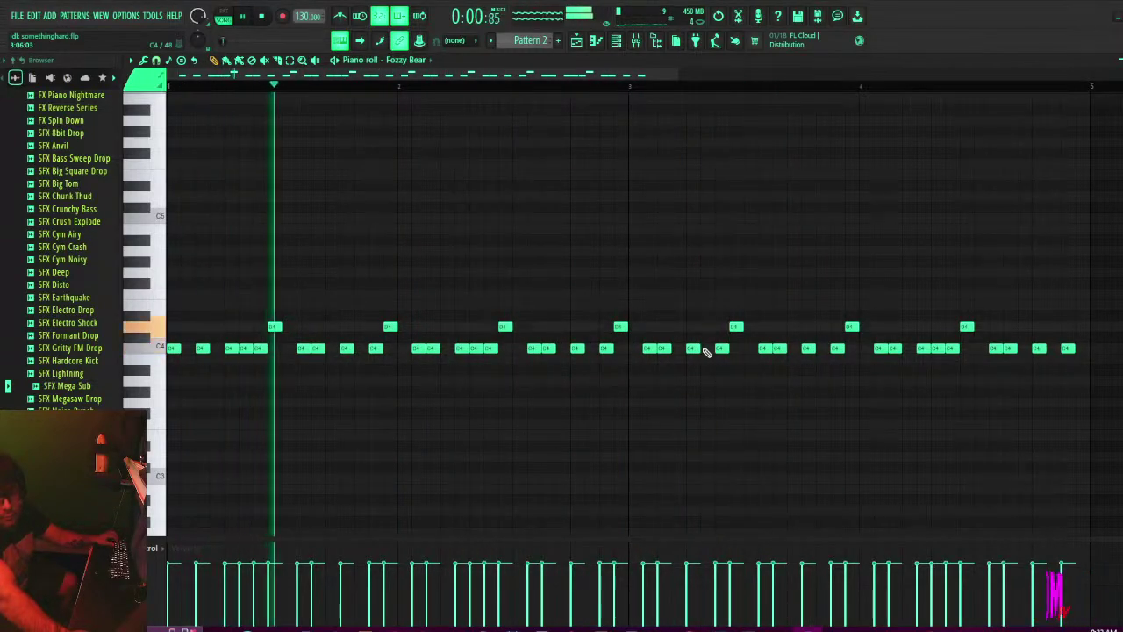
pyautogui.click(701, 348)
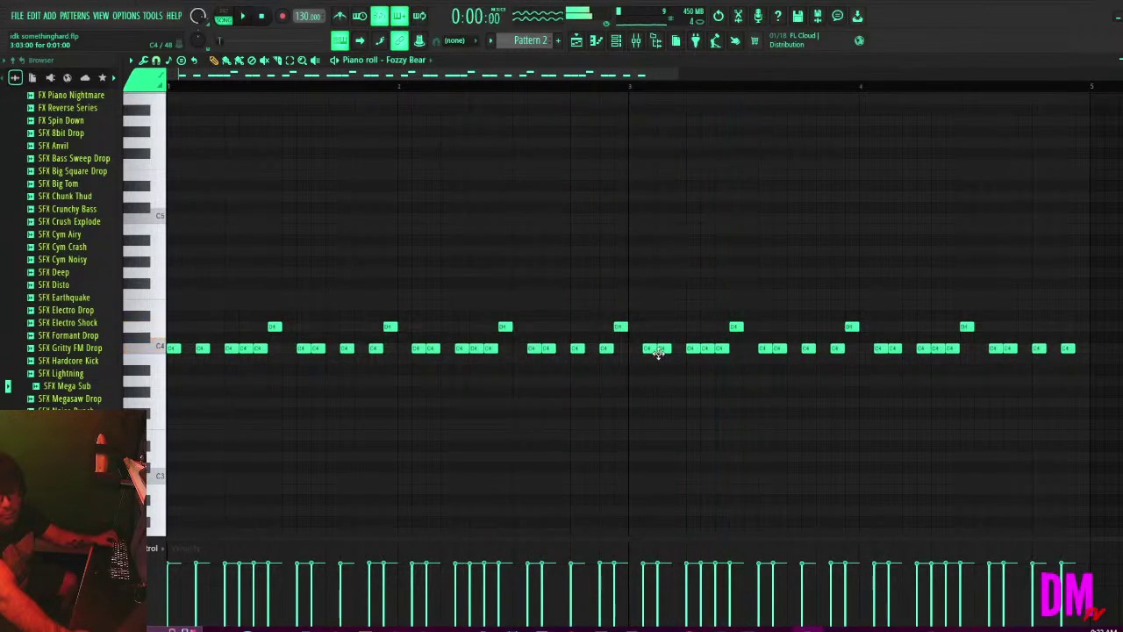
pyautogui.click(636, 349)
pyautogui.rightClick(649, 349)
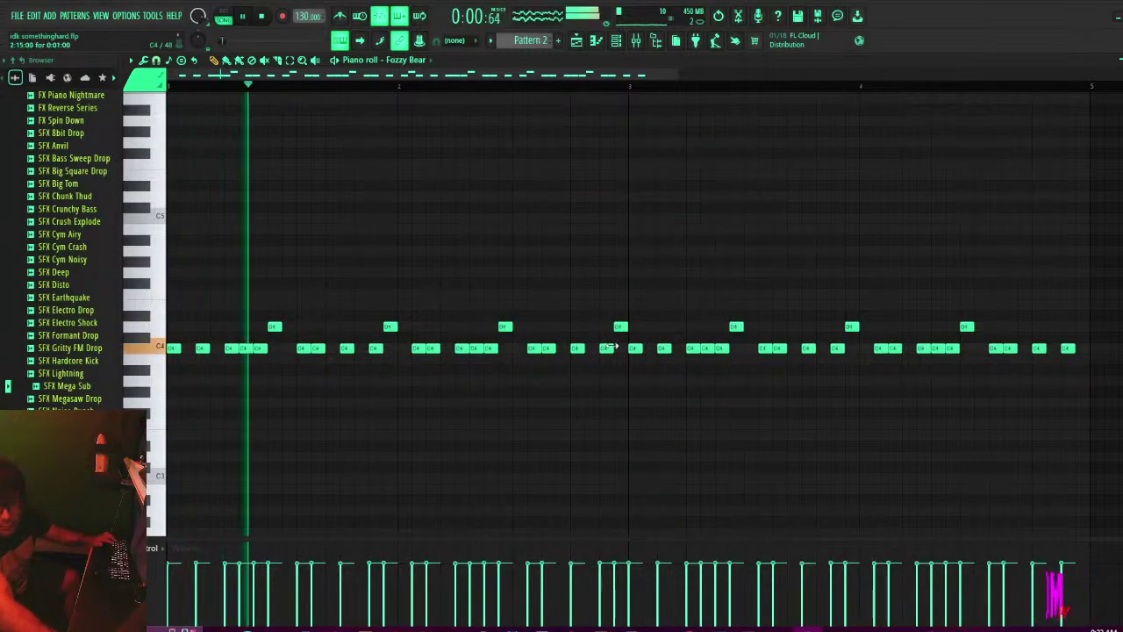
# Delete the C4 at the start of bar 3 and try a C4 on the bar's second step instead.
pyautogui.rightClick(638, 350)
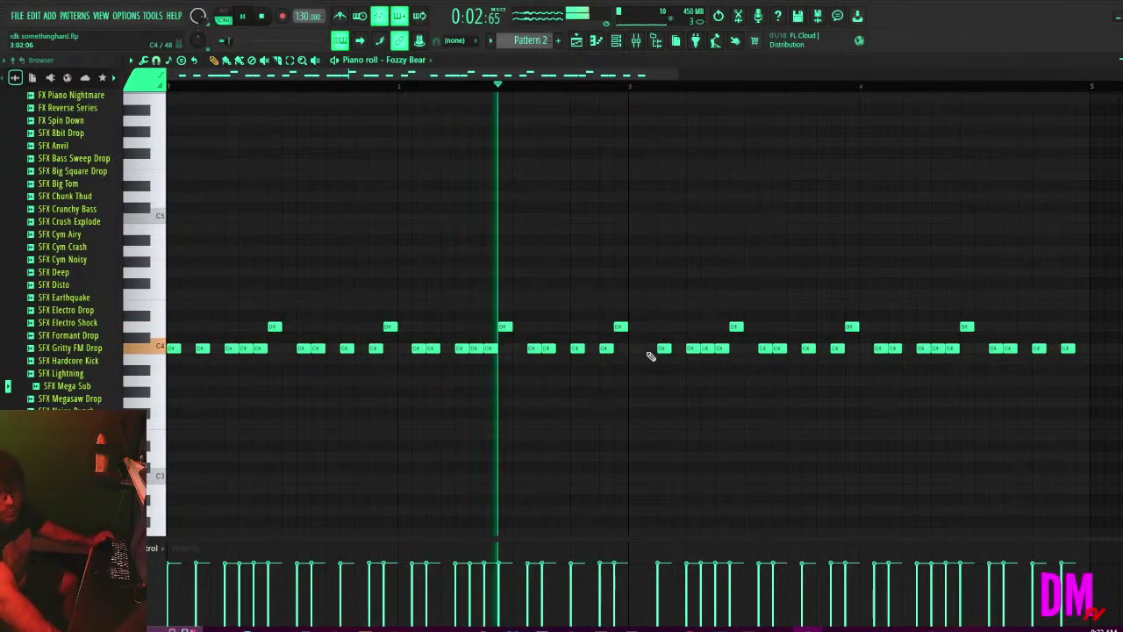
pyautogui.click(648, 349)
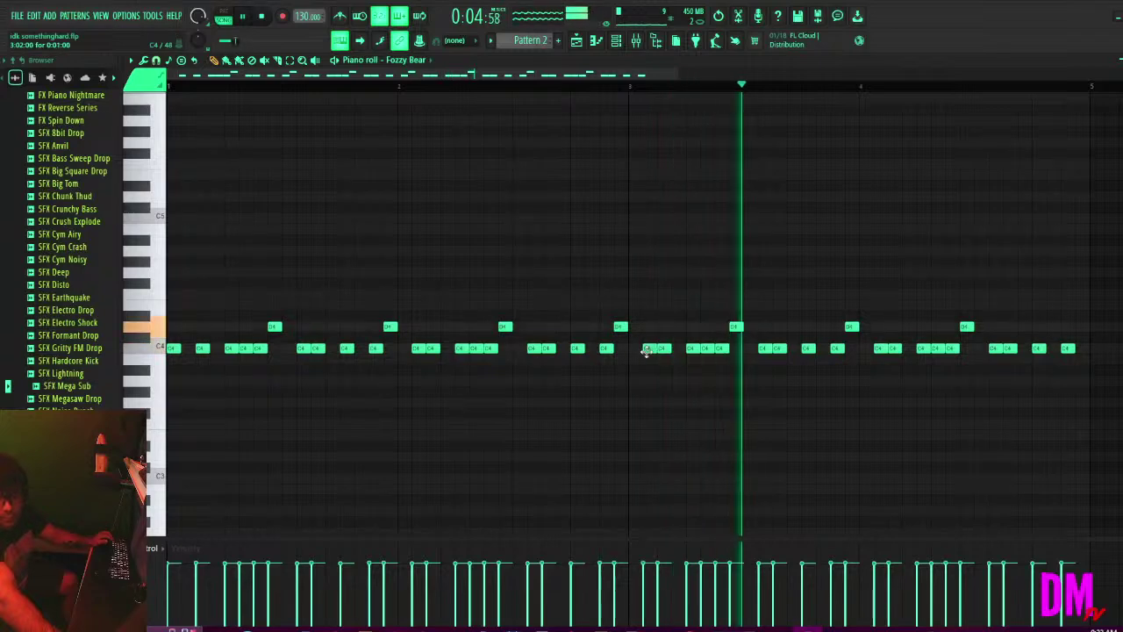
pyautogui.rightClick(649, 349)
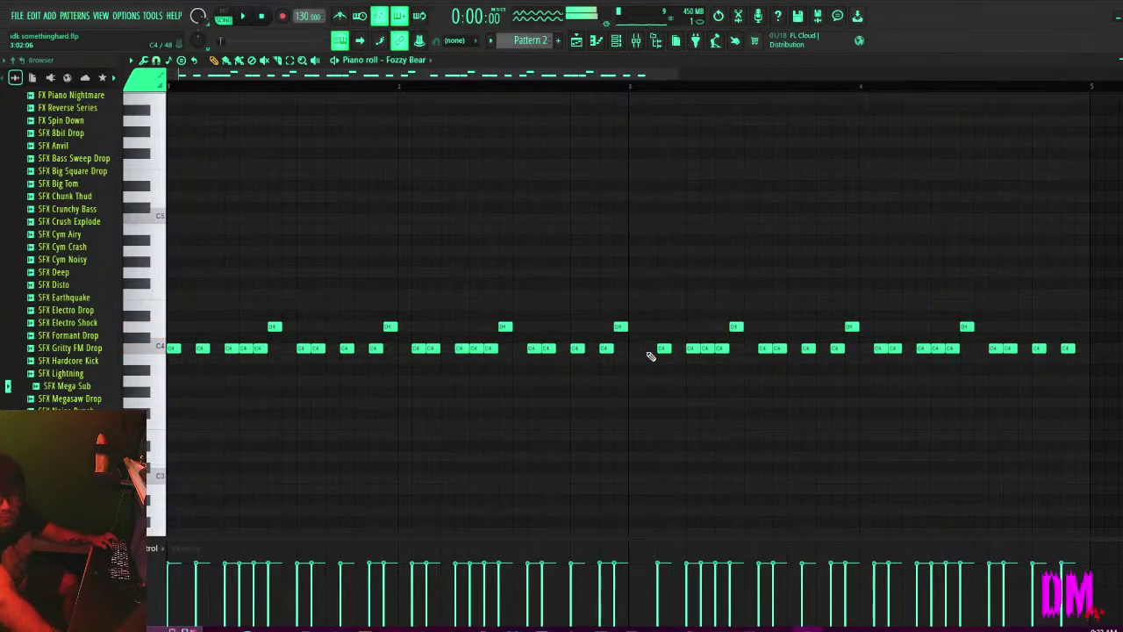
# Try F4, D4 and C4 around the start of bar 3, settle on a D4 exactly at the bar's start, and save the project.
pyautogui.click(635, 298)
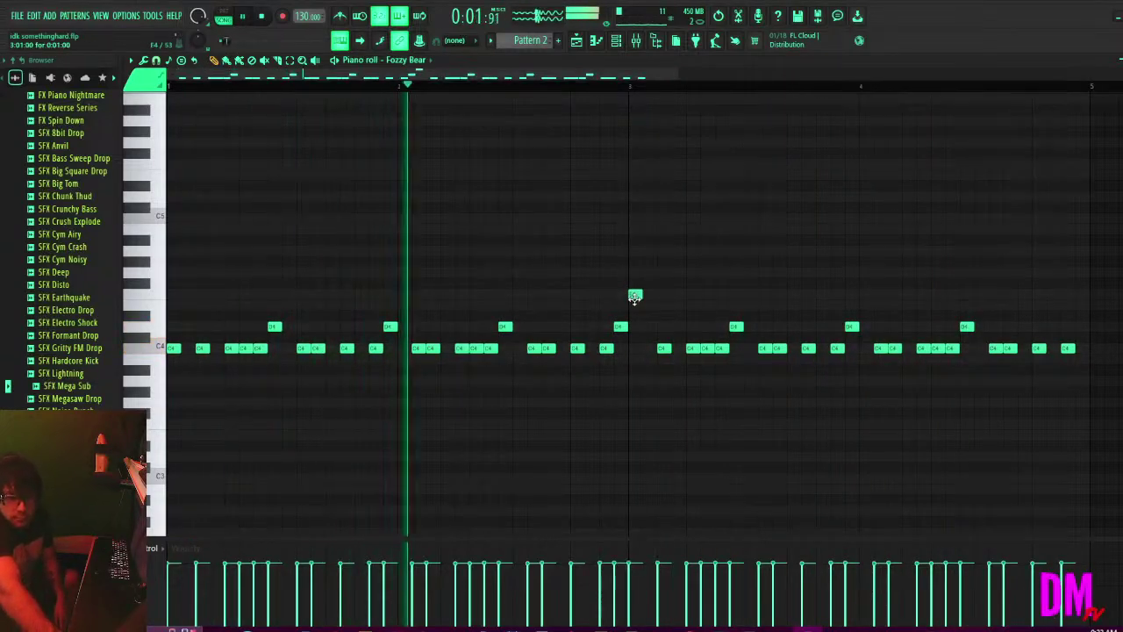
pyautogui.moveTo(634, 297); pyautogui.dragTo(646, 328)
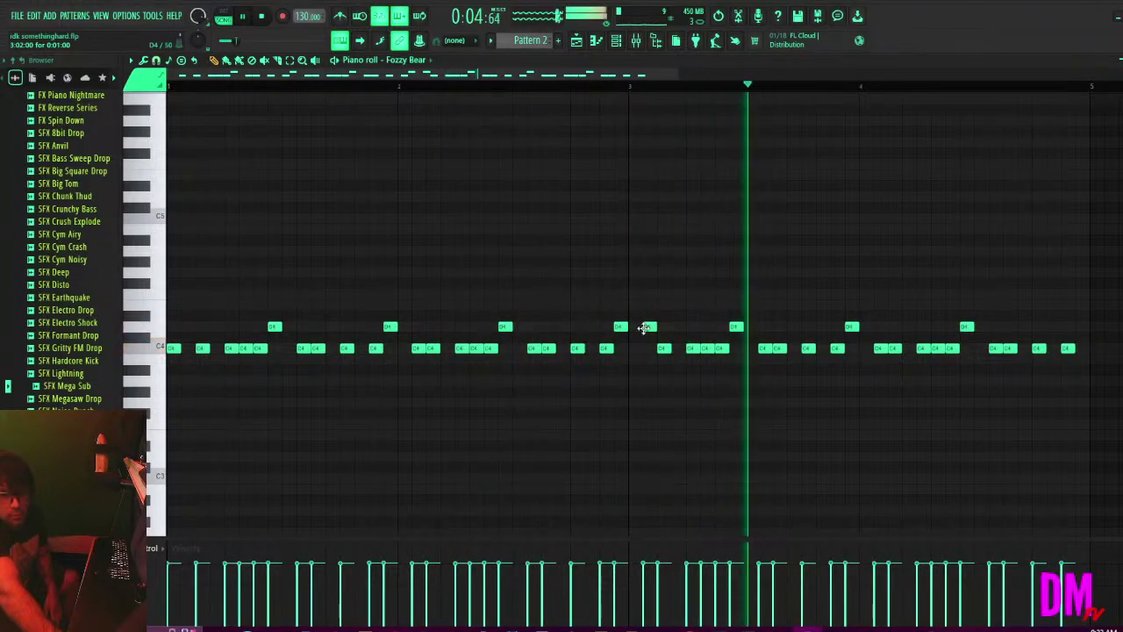
pyautogui.moveTo(644, 328); pyautogui.dragTo(630, 354)
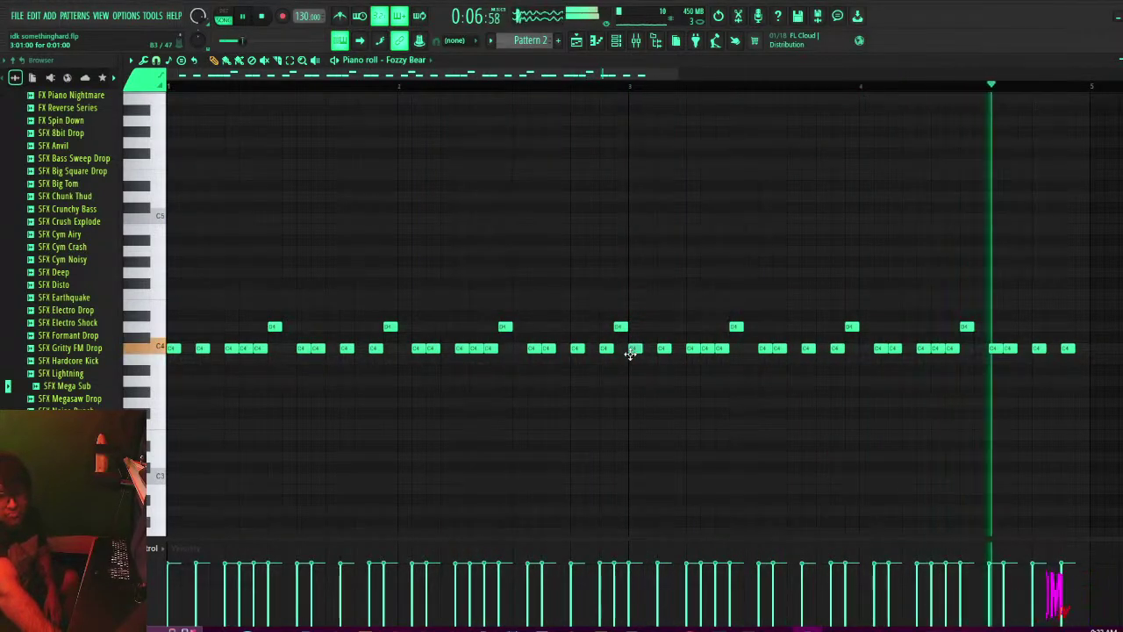
pyautogui.rightClick(632, 351)
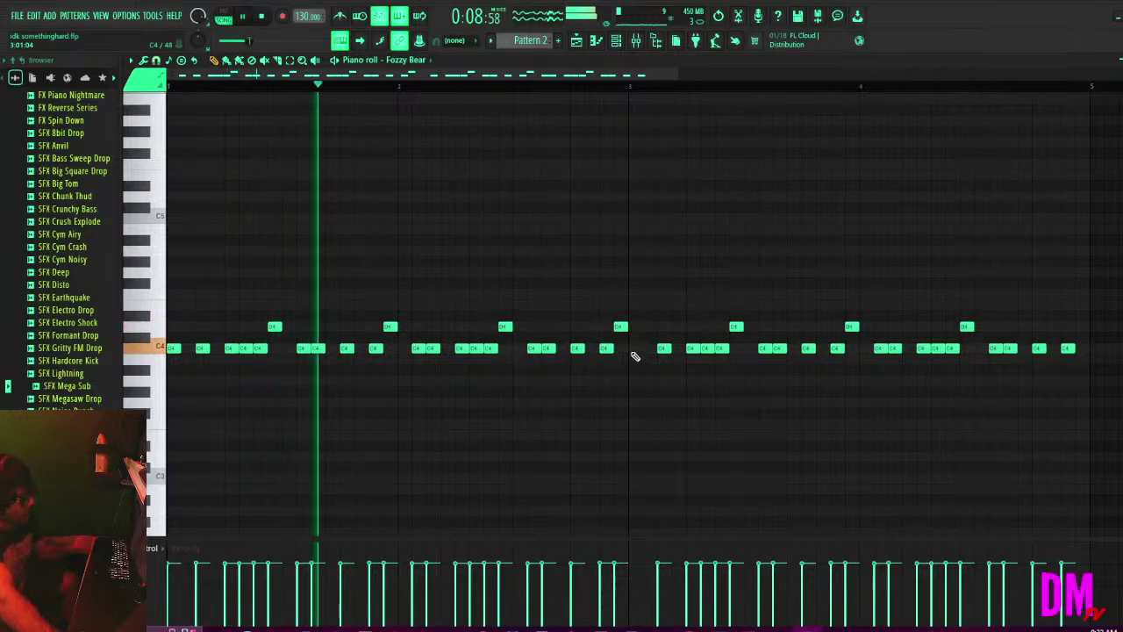
pyautogui.hotkey('ctrl', 's')
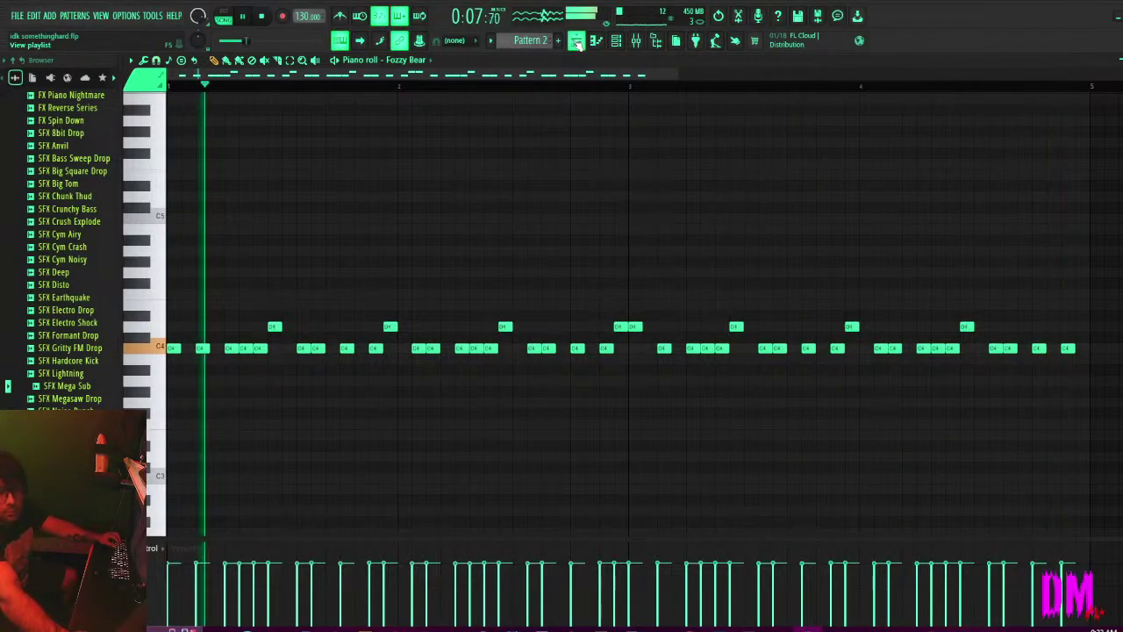
# Bring up the playlist, mixer and channel rack, and replay the song from the start.
pyautogui.click(577, 41)
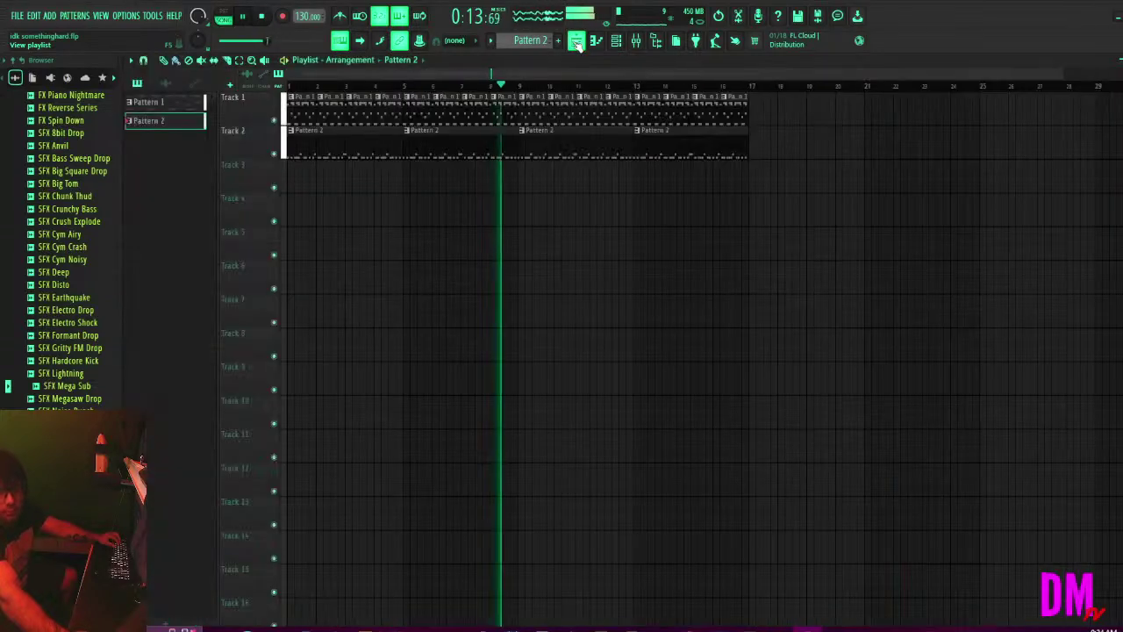
pyautogui.click(632, 45)
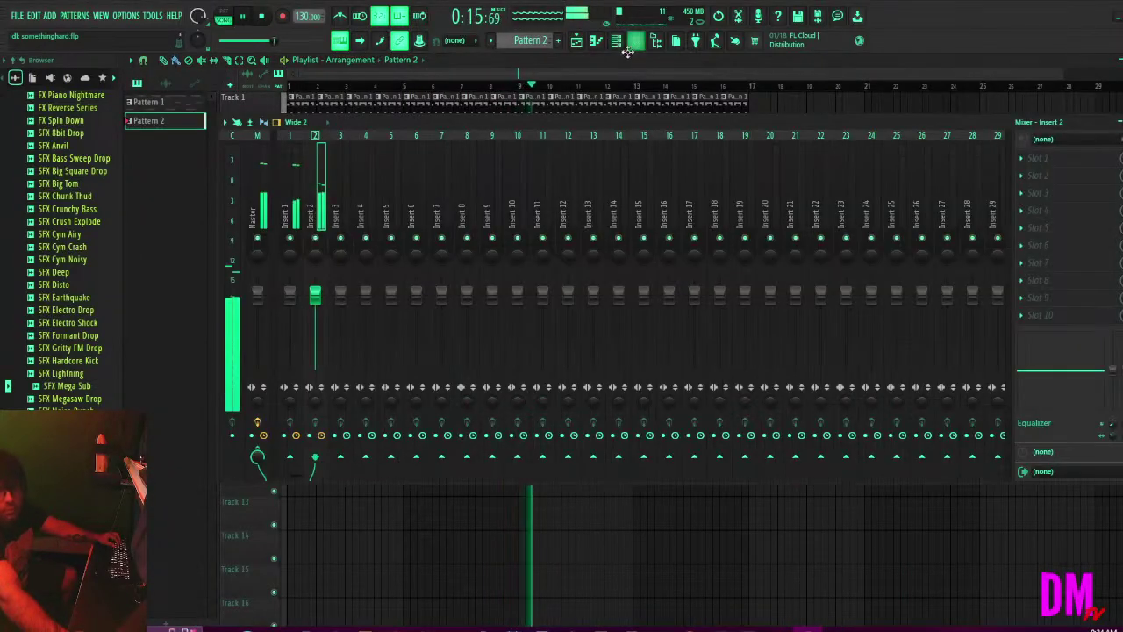
pyautogui.click(625, 51)
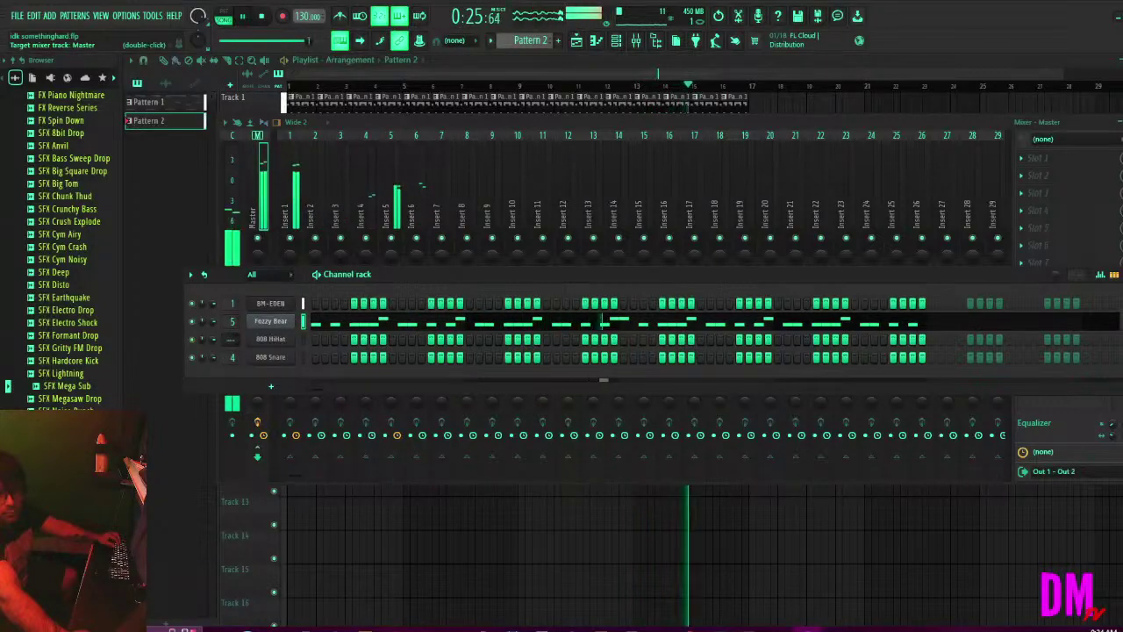
pyautogui.press('space')
pyautogui.press('space')
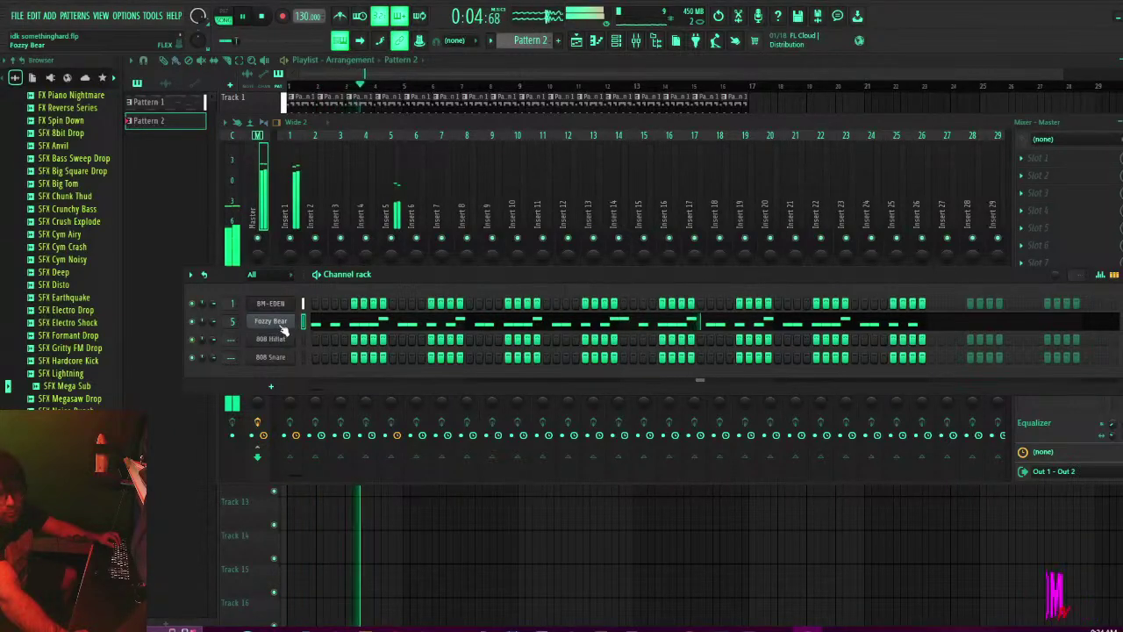
pyautogui.rightClick(284, 329)
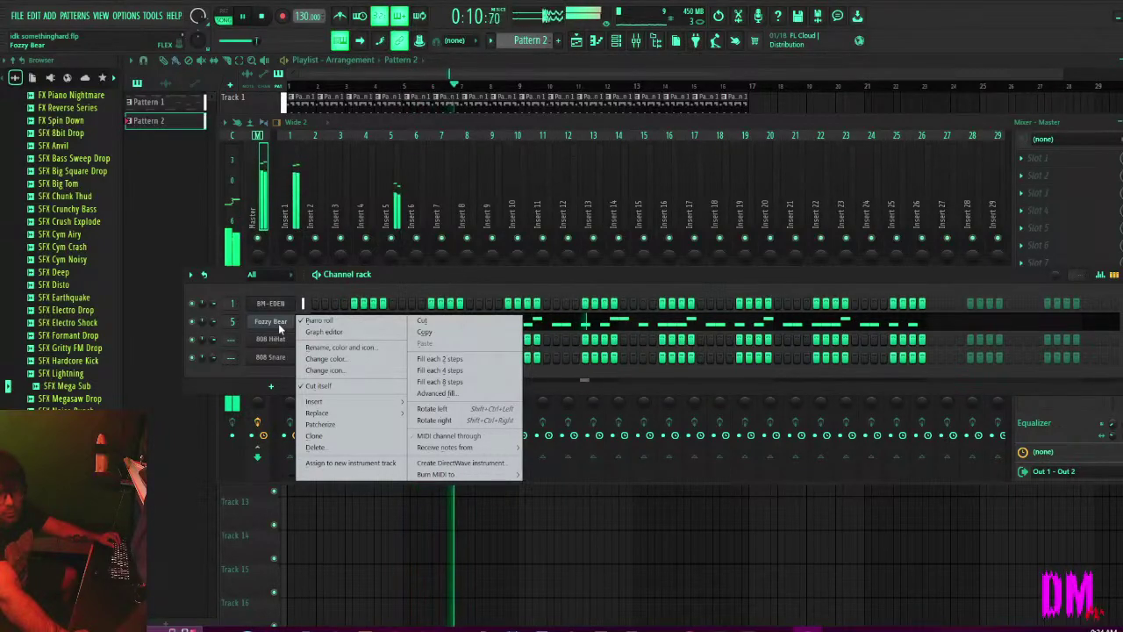
pyautogui.click(389, 281)
pyautogui.press('space')
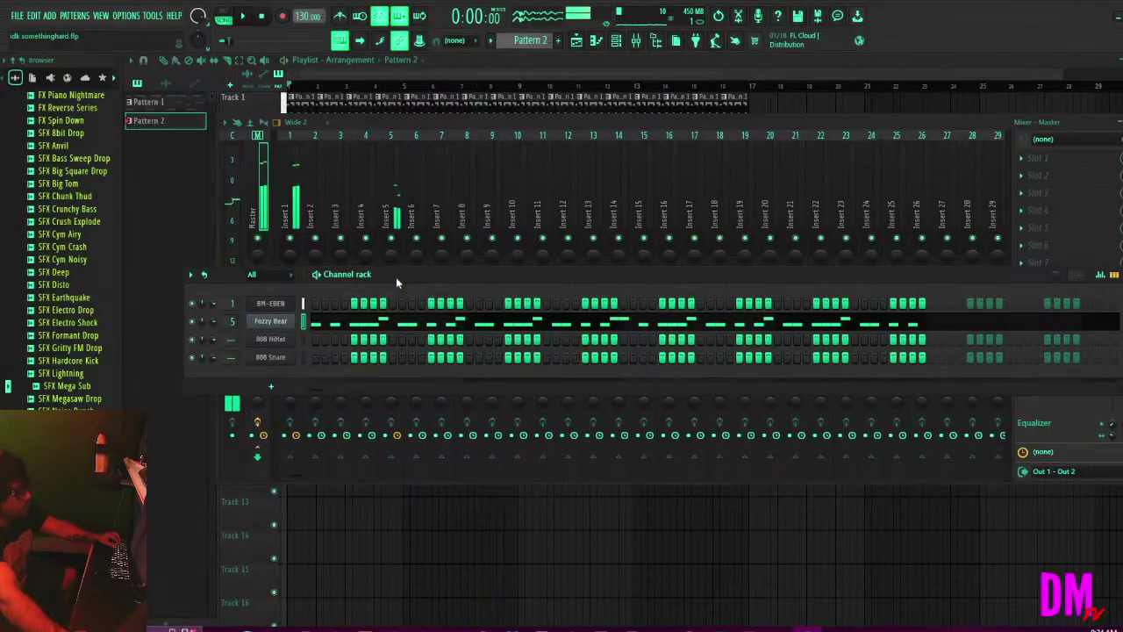
pyautogui.press('space')
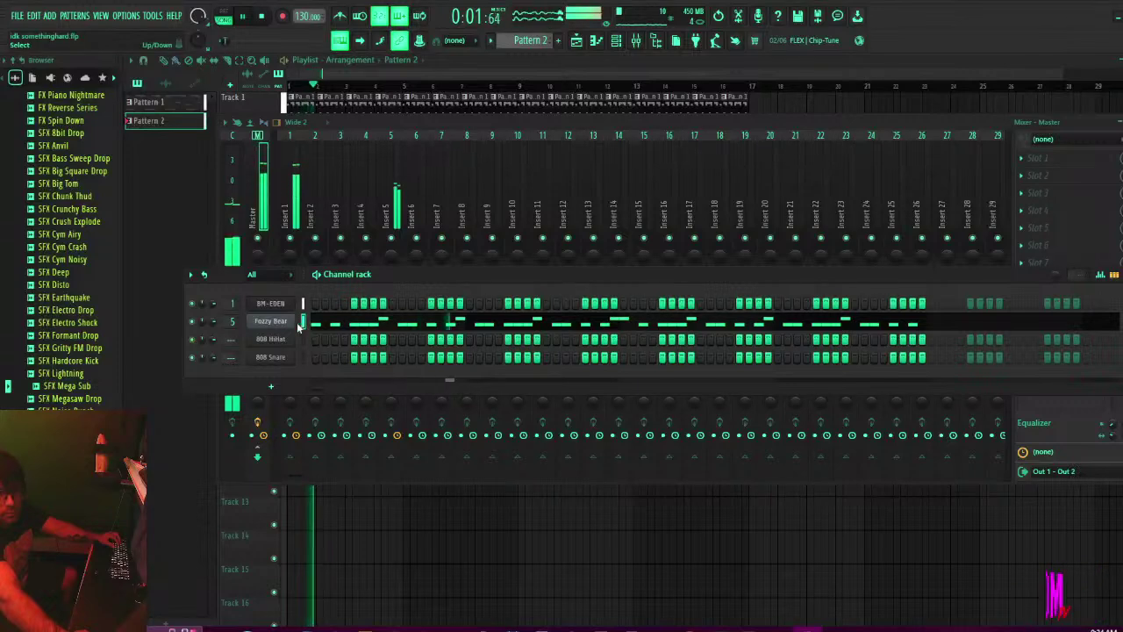
# Open the Fozzy Bear channel's FLEX plugin and audition the Future, Future Square, Gobstopper, Gravity and Grizzly Electro presets against the beat.
pyautogui.click(271, 321)
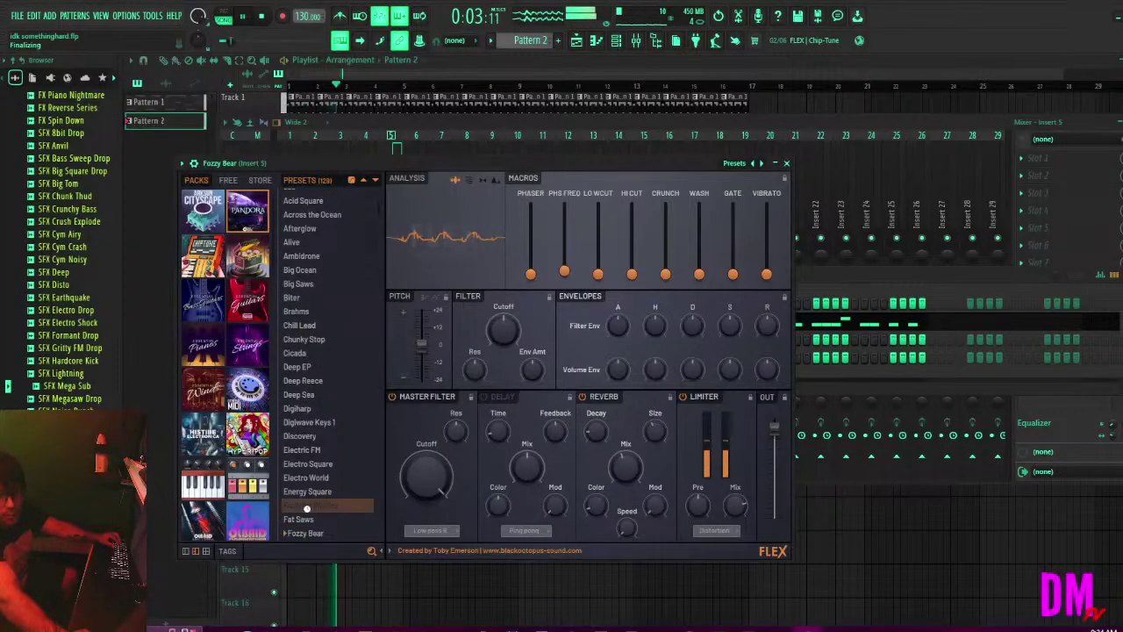
pyautogui.scroll(-3, 306, 456)
pyautogui.click(298, 429)
pyautogui.press('space')
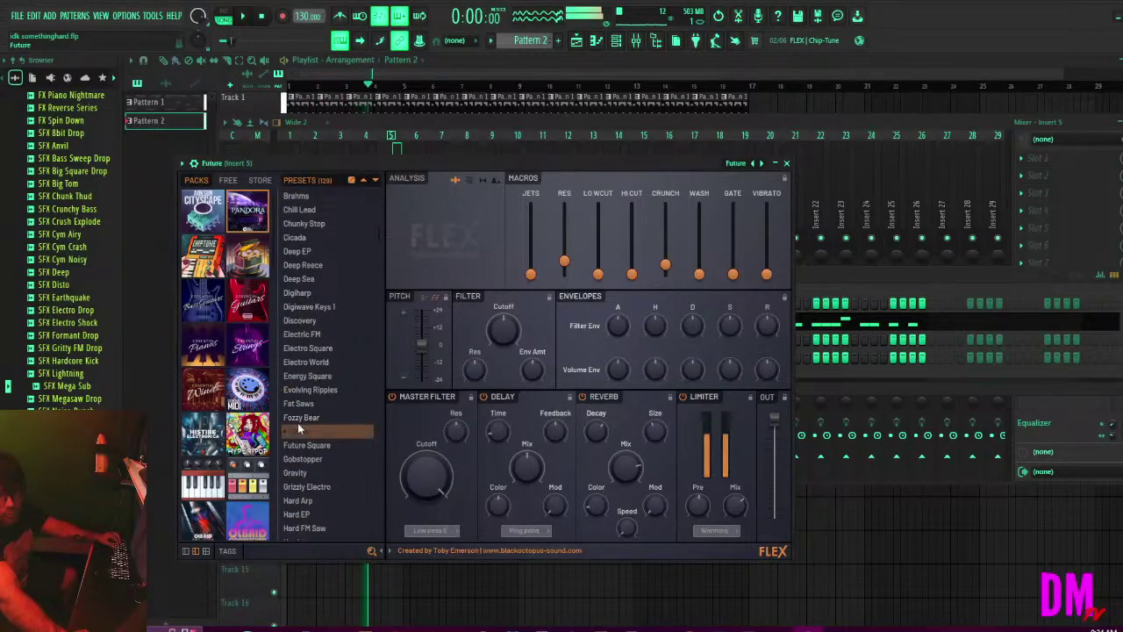
pyautogui.press('space')
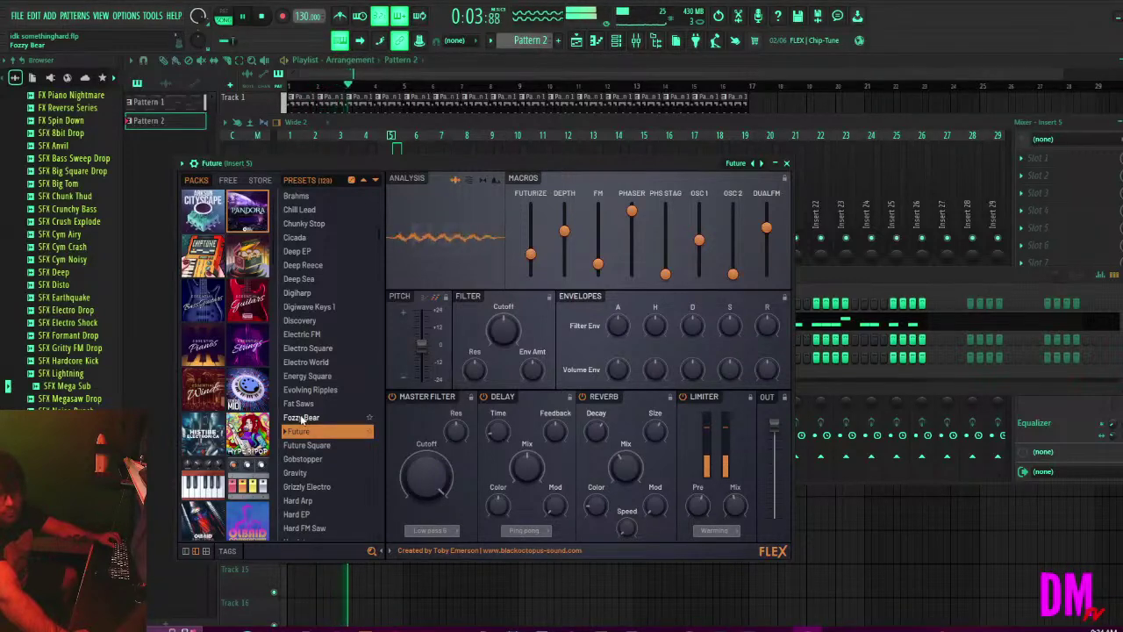
pyautogui.click(307, 446)
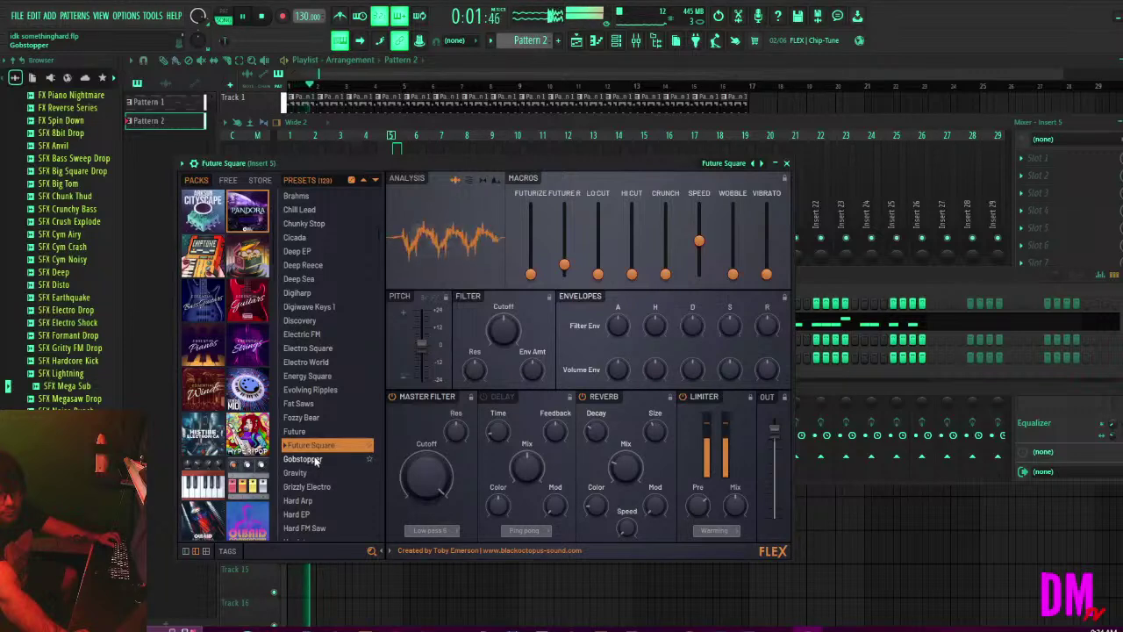
pyautogui.click(308, 460)
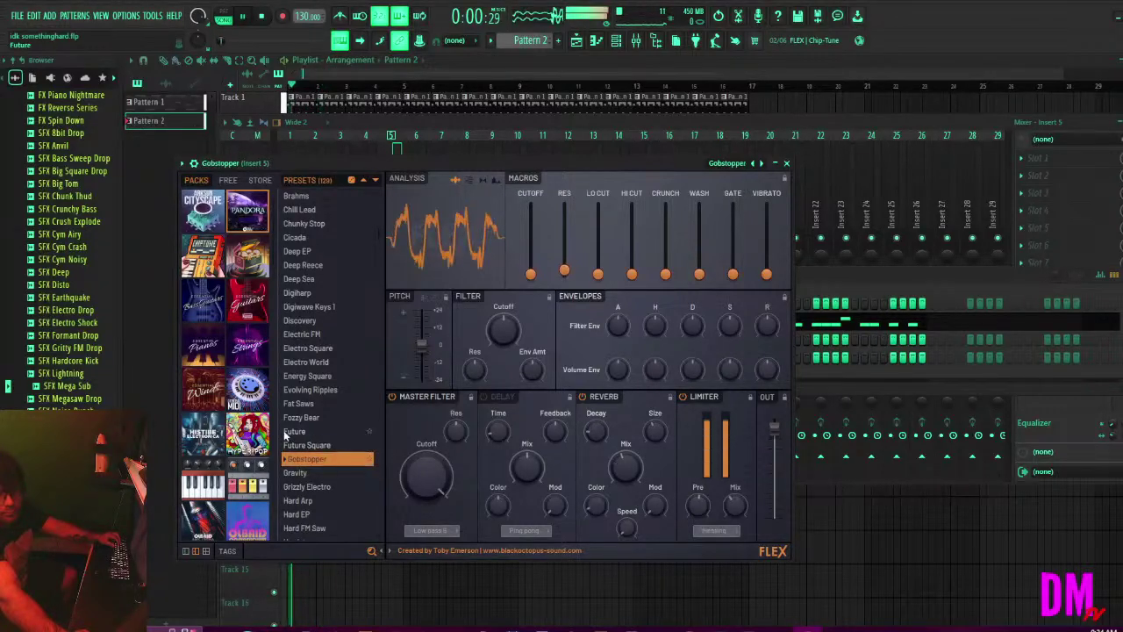
pyautogui.click(295, 474)
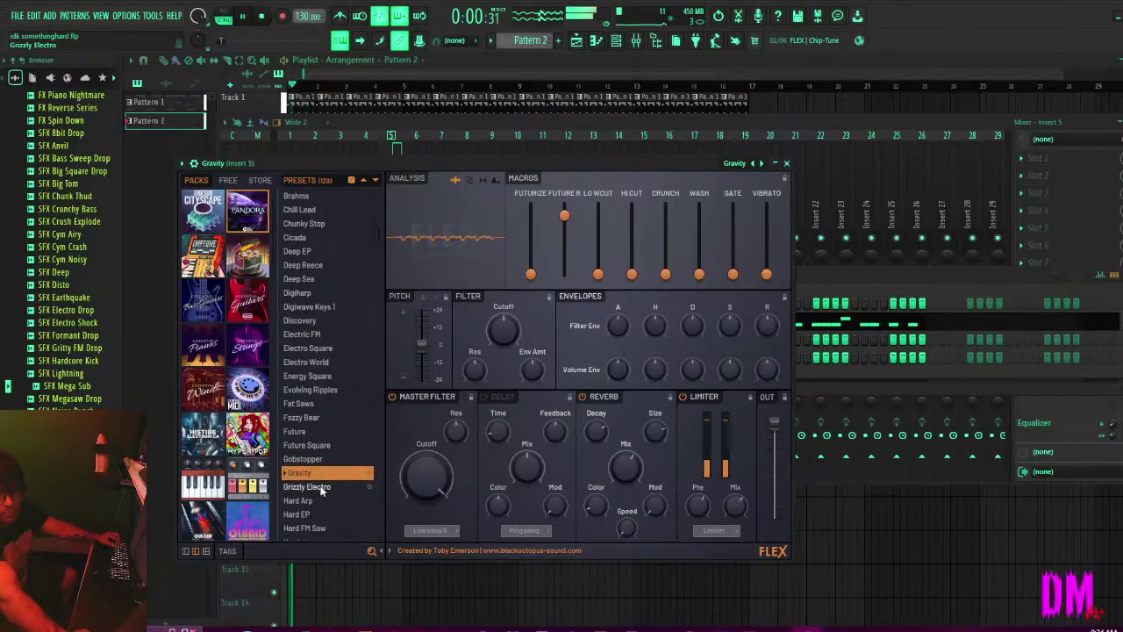
pyautogui.click(321, 489)
# Audition the Hard Arp, Hard EP, Hard FM Saw, Hardstep and Heaven presets in FLEX, and return to Hardstep.
pyautogui.scroll(-2, 316, 465)
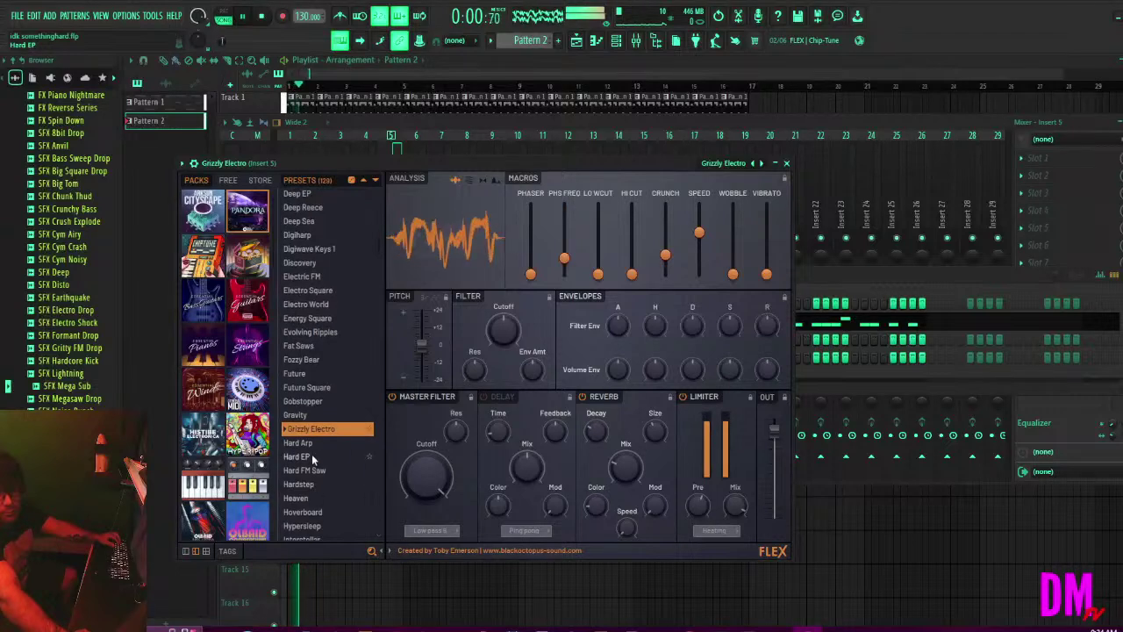
pyautogui.click(311, 445)
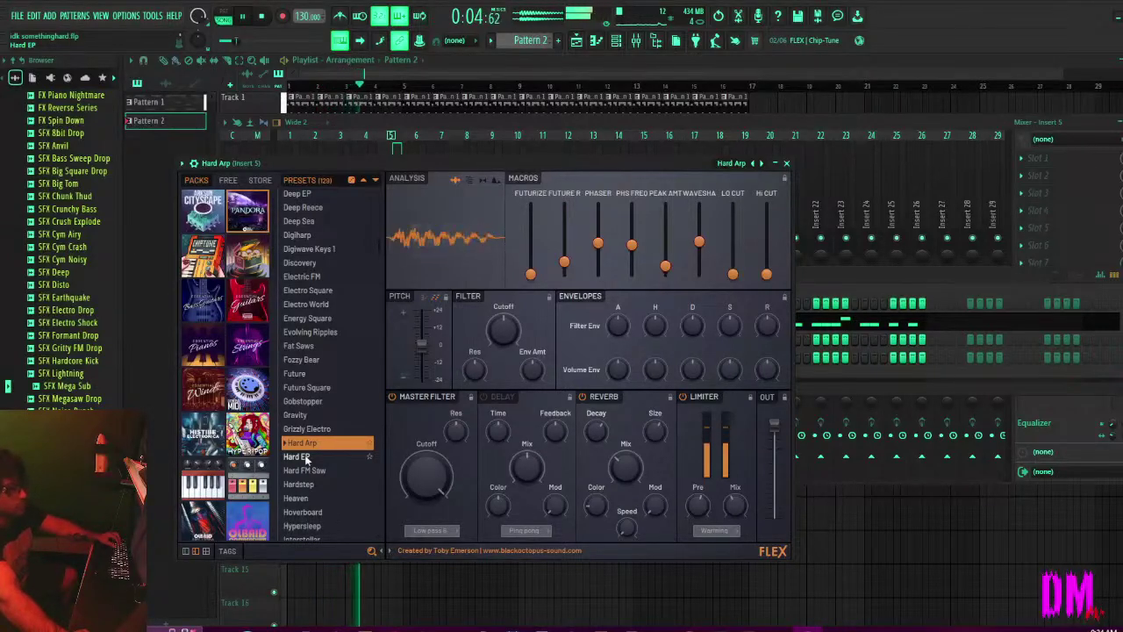
pyautogui.click(303, 457)
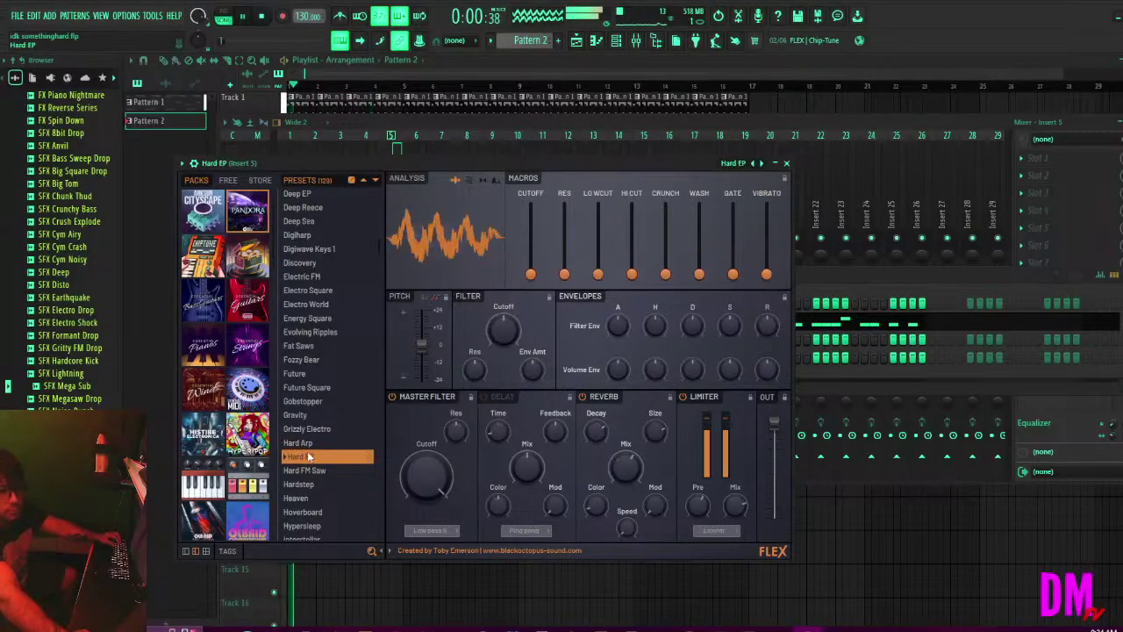
pyautogui.click(303, 471)
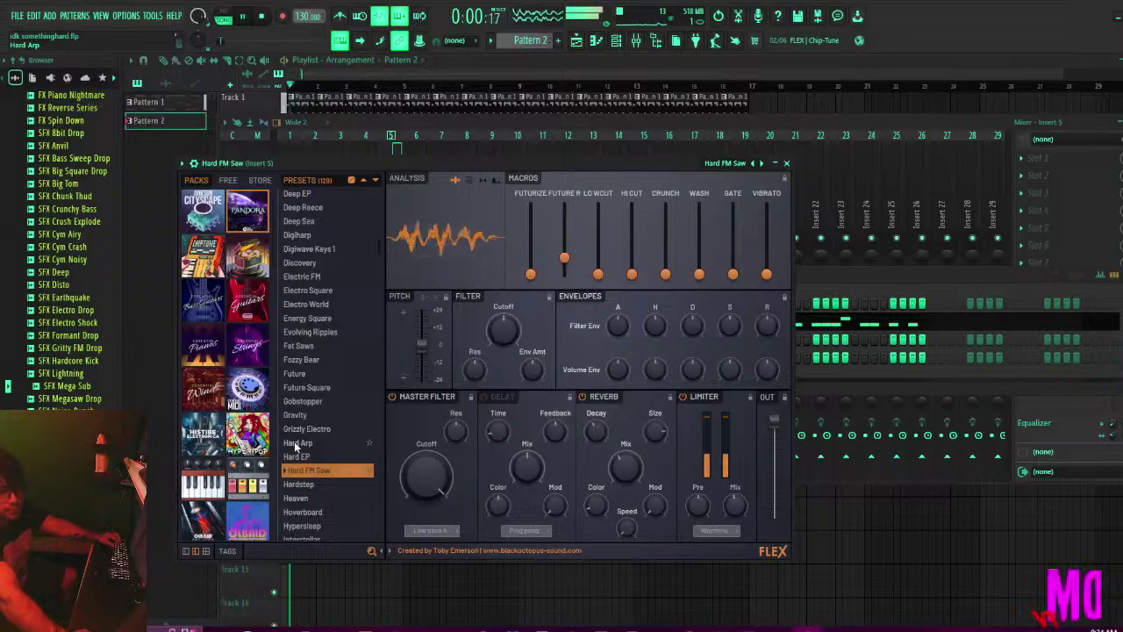
pyautogui.click(316, 485)
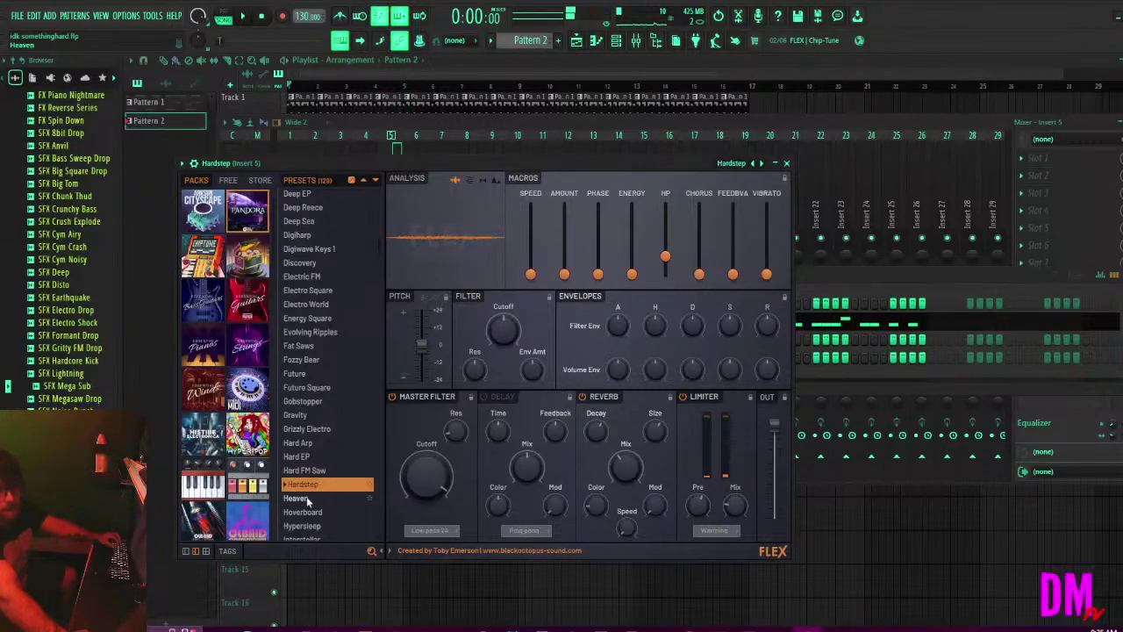
pyautogui.click(299, 497)
pyautogui.click(303, 485)
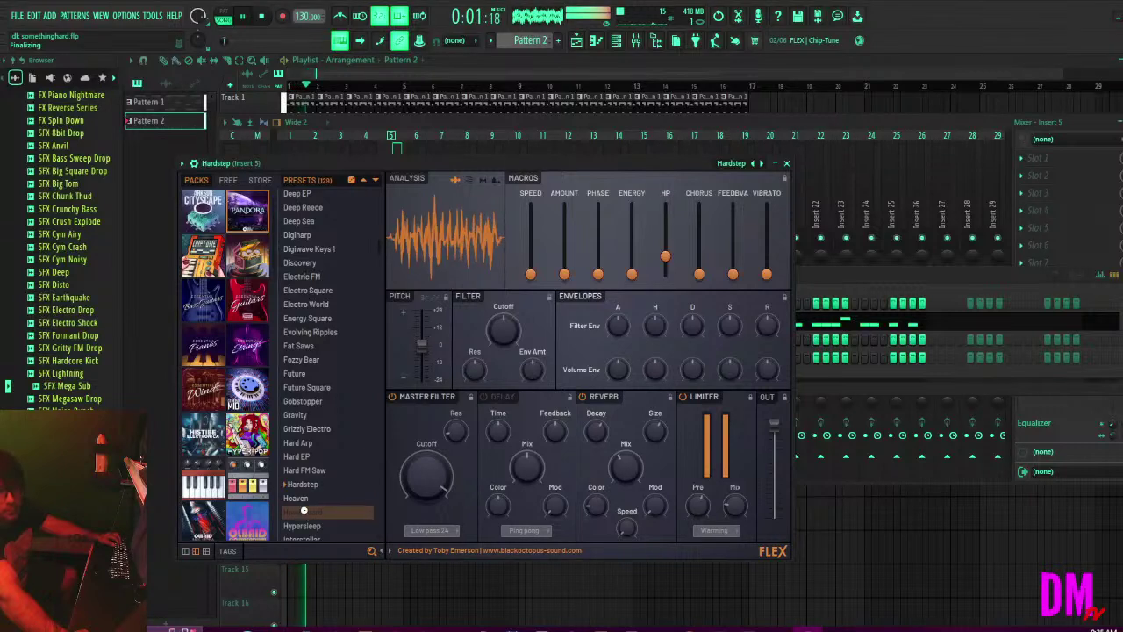
# Audition the Hoverboard and Hypersleep presets in FLEX.
pyautogui.click(303, 511)
pyautogui.scroll(-2, 318, 478)
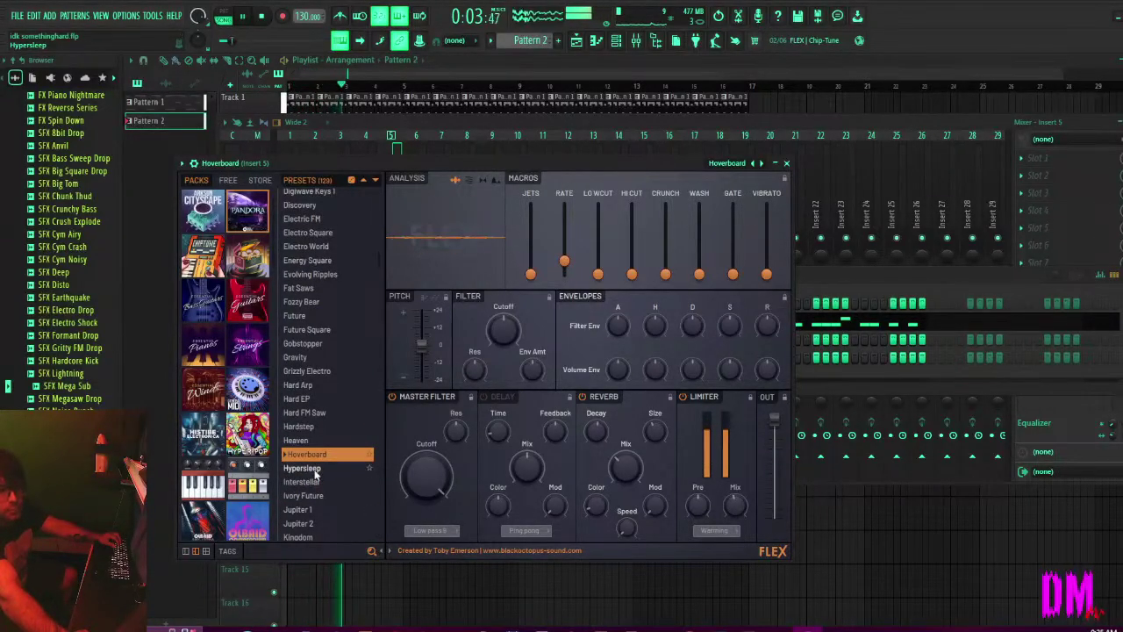
pyautogui.click(315, 471)
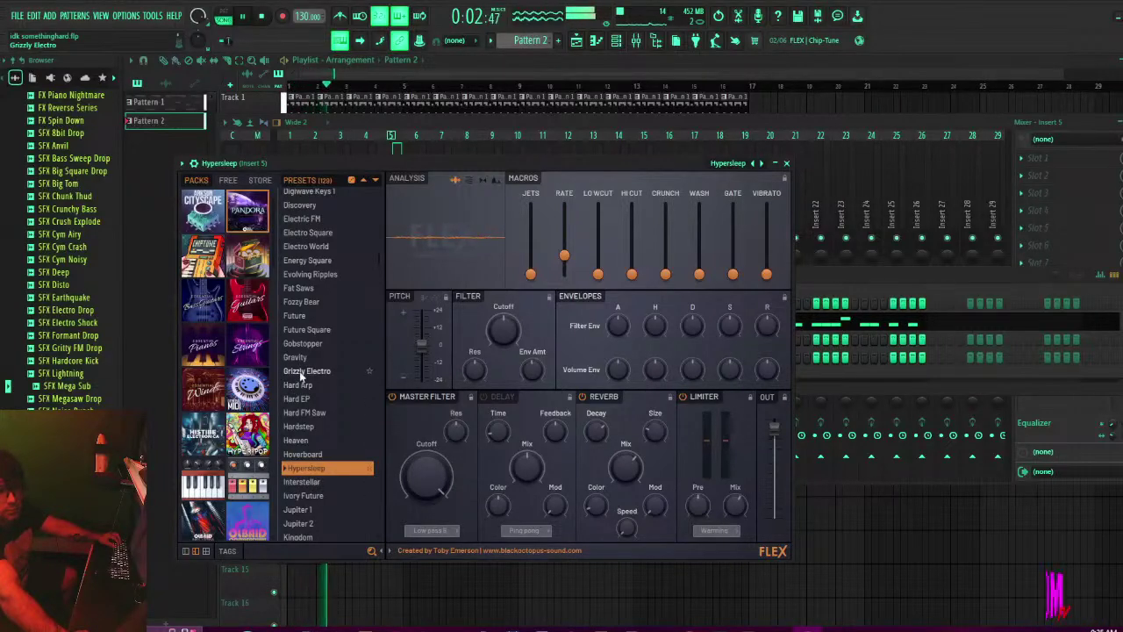
# Compare Grizzly Electro and Gravity again, reload the Fozzy Bear preset, and try changing its filter cutoff.
pyautogui.click(303, 371)
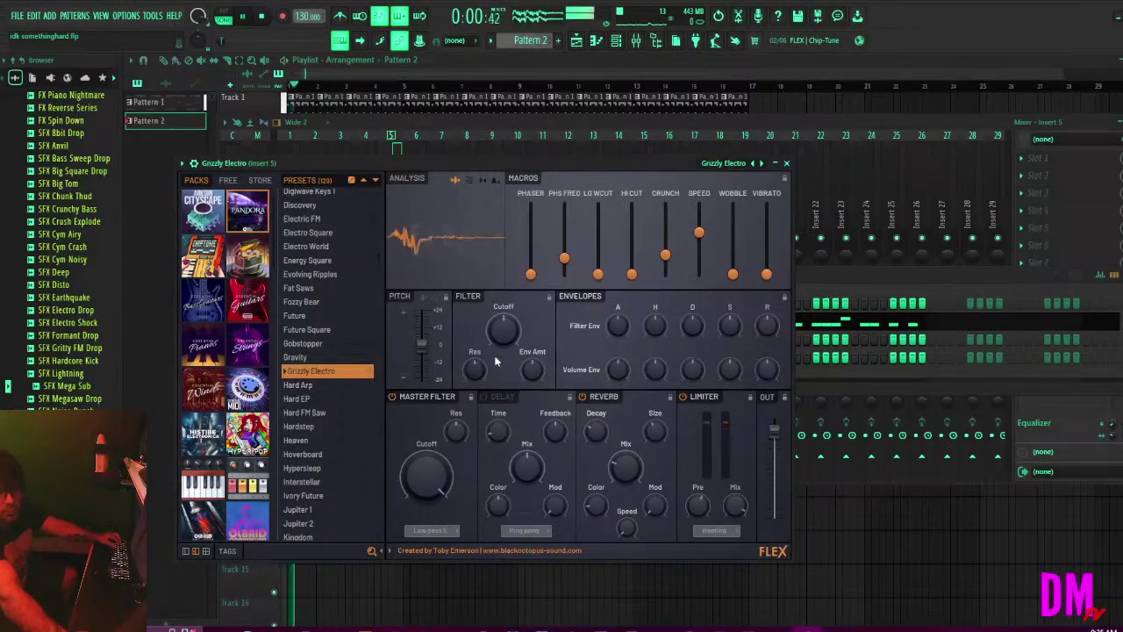
pyautogui.click(323, 357)
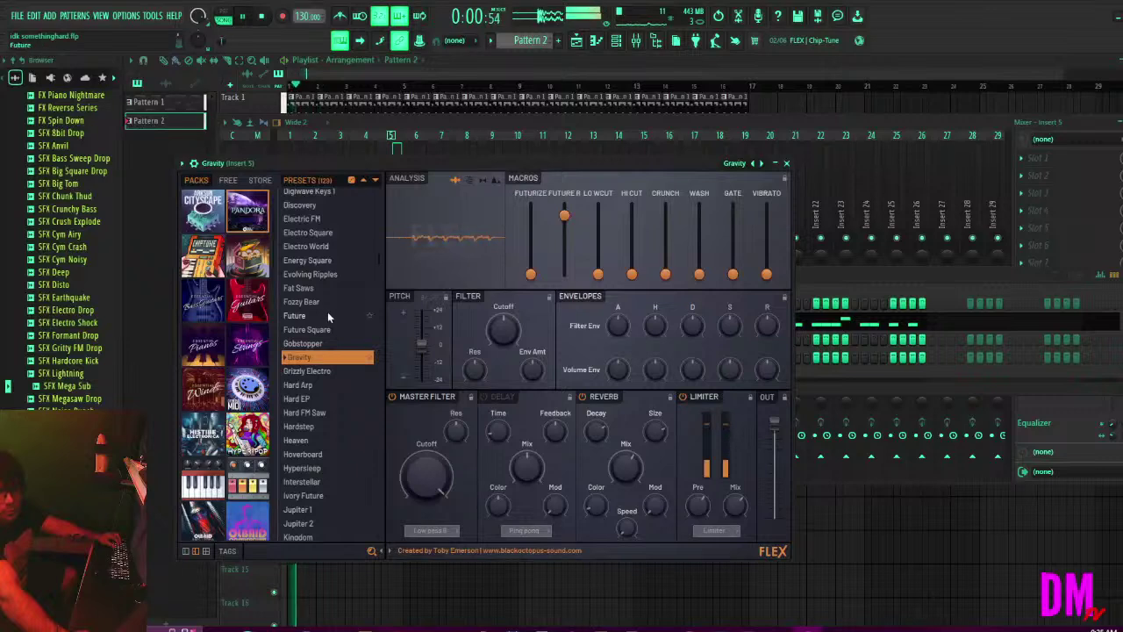
pyautogui.click(329, 303)
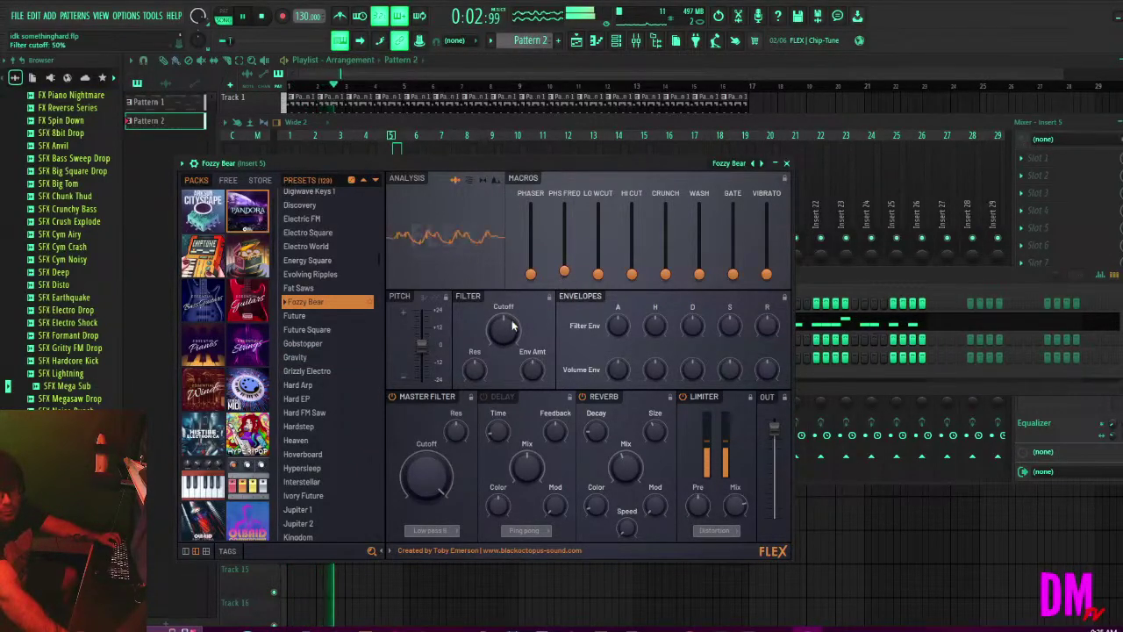
pyautogui.moveTo(513, 327); pyautogui.dragTo(513, 286)
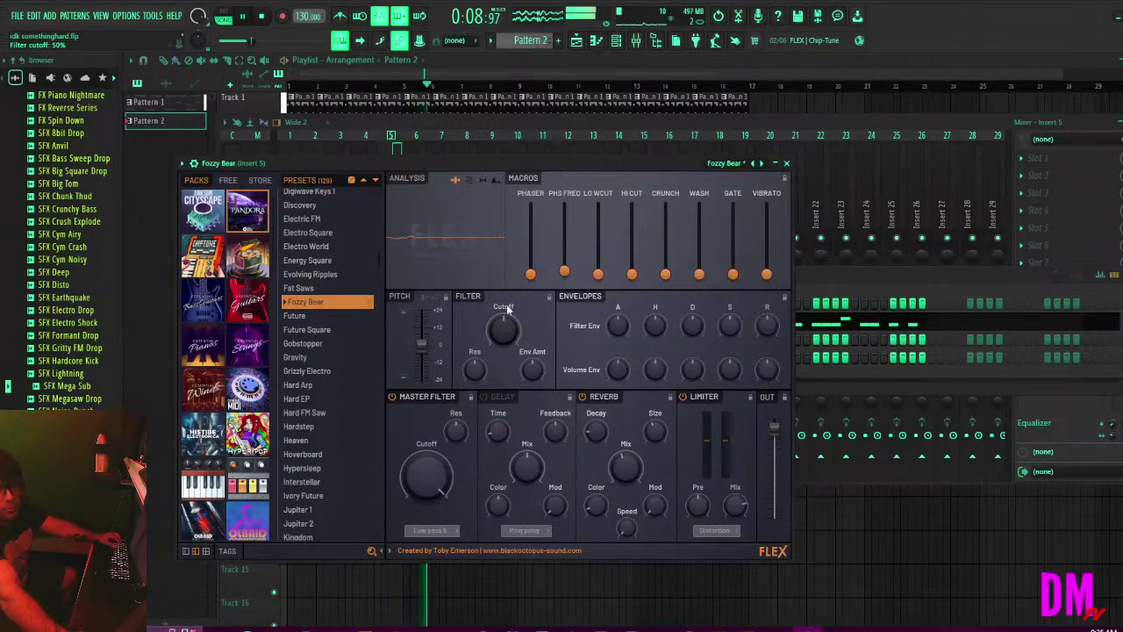
# Open the Fozzy Bear piano roll, select all its notes, change the snap setting, and shift the notes slightly earlier.
pyautogui.doubleClick(910, 328)
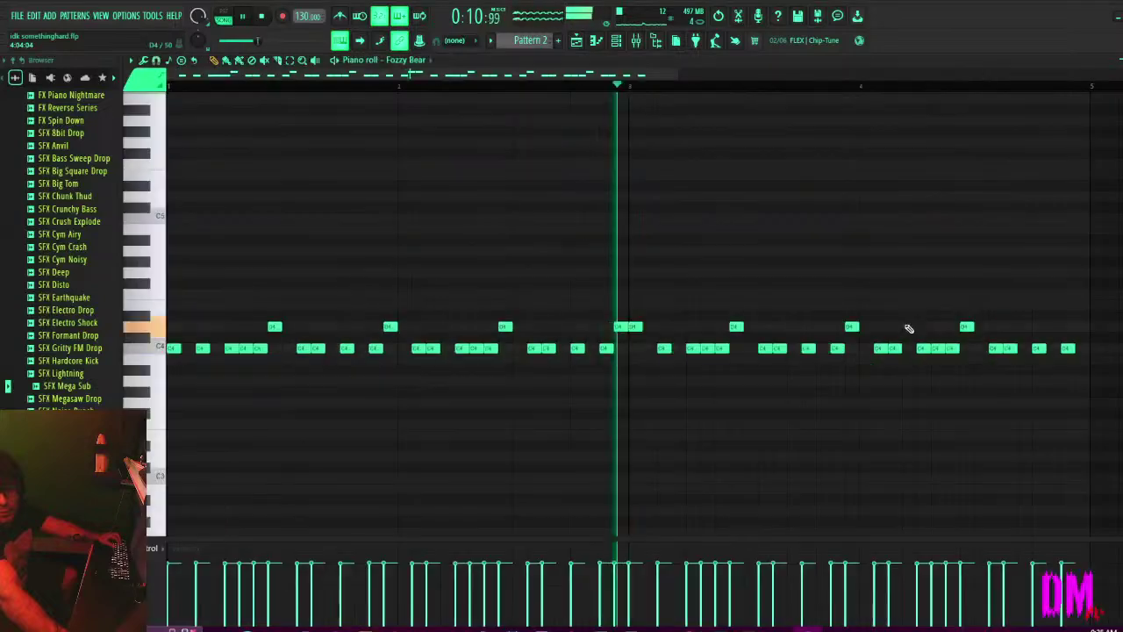
pyautogui.moveTo(1118, 427); pyautogui.dragTo(163, 235)
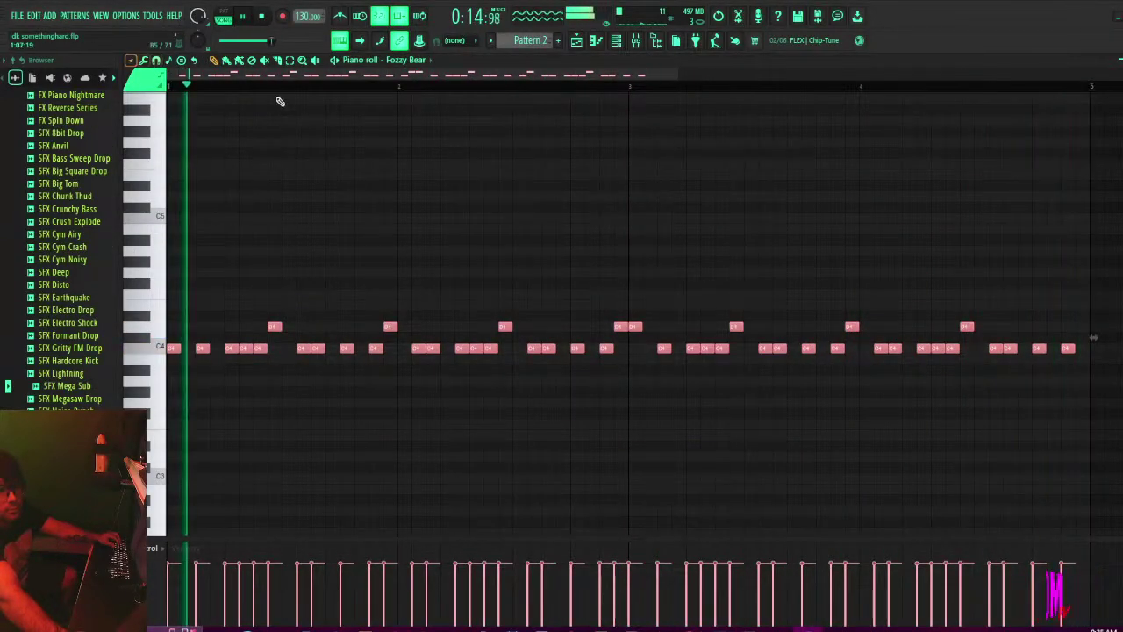
pyautogui.click(157, 60)
pyautogui.click(179, 129)
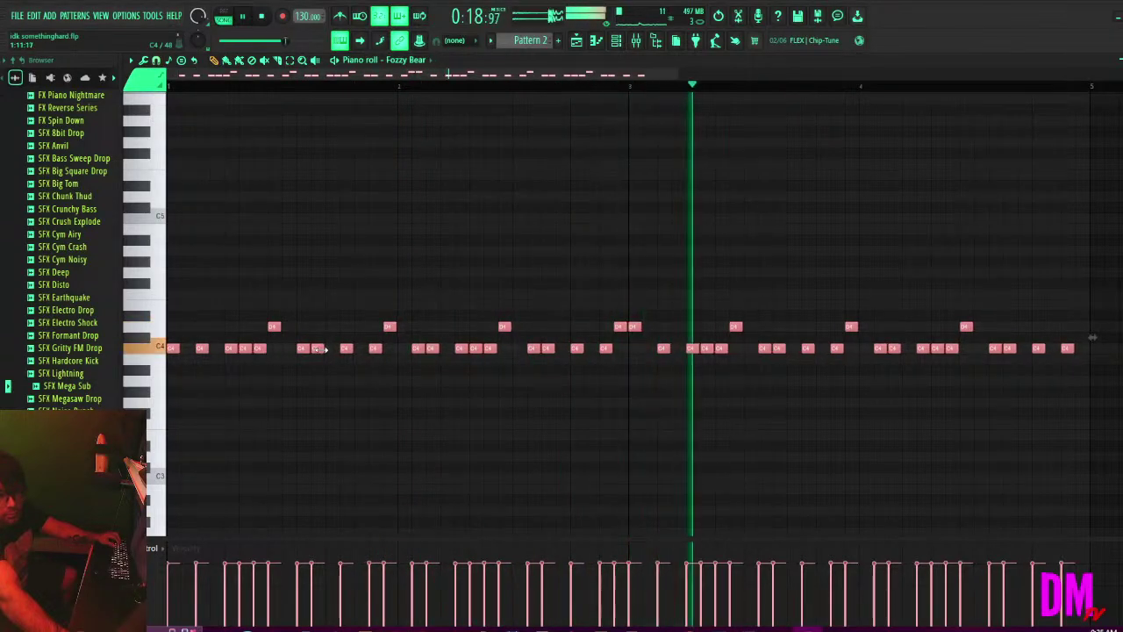
pyautogui.moveTo(327, 349); pyautogui.dragTo(318, 350)
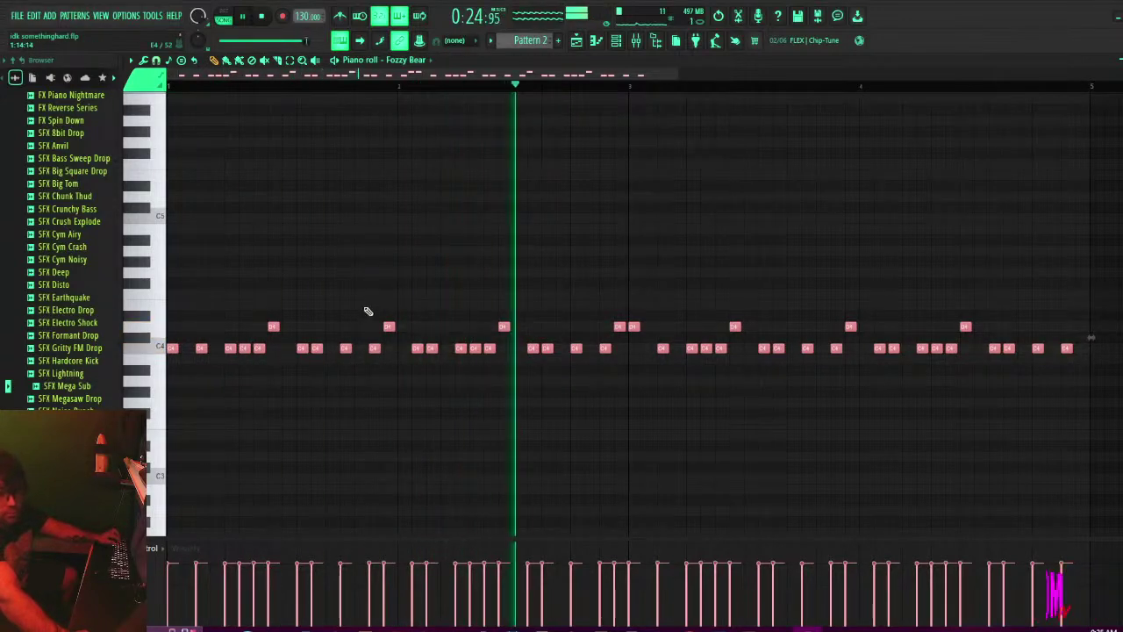
# Save the project and lower the Insert 5 mixer volume to -2.4 dB.
pyautogui.click(616, 42)
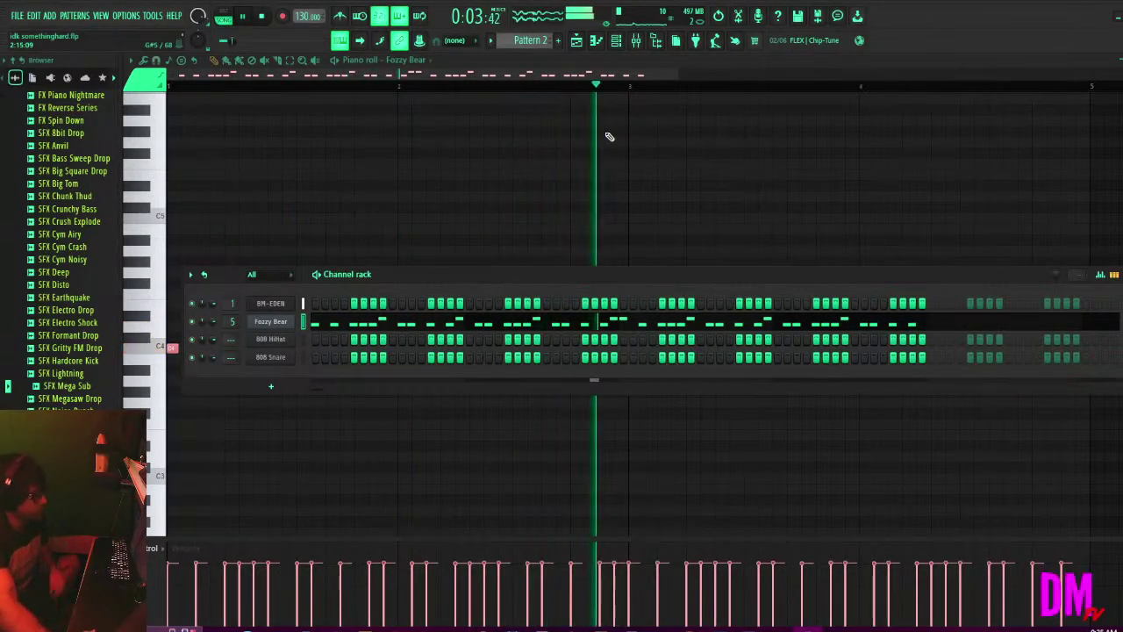
pyautogui.hotkey('ctrl', 's')
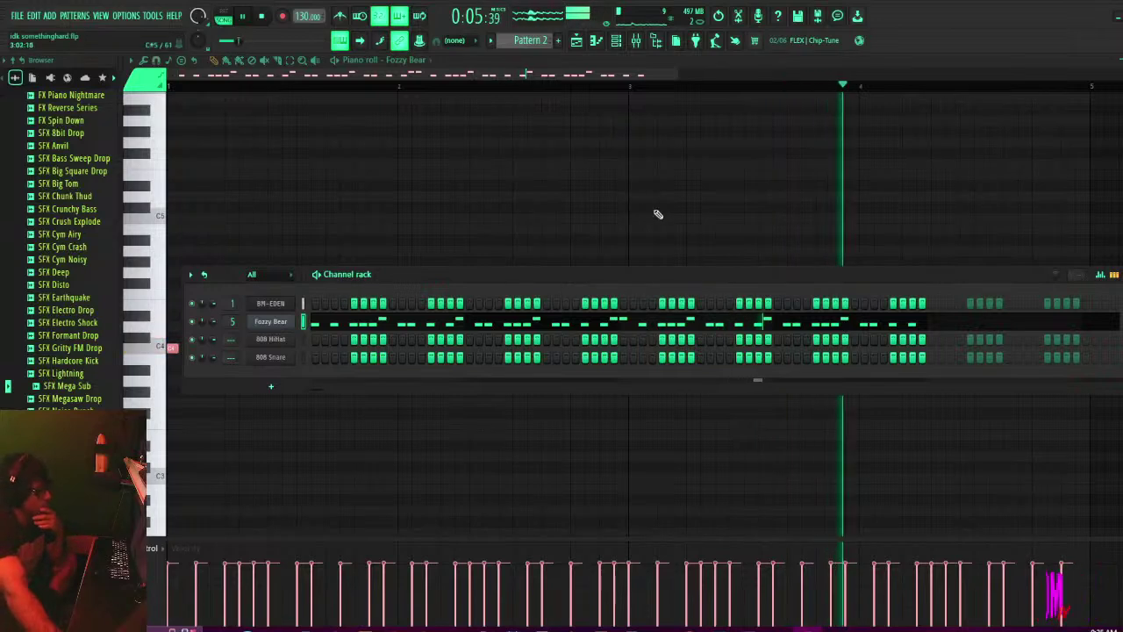
pyautogui.click(635, 41)
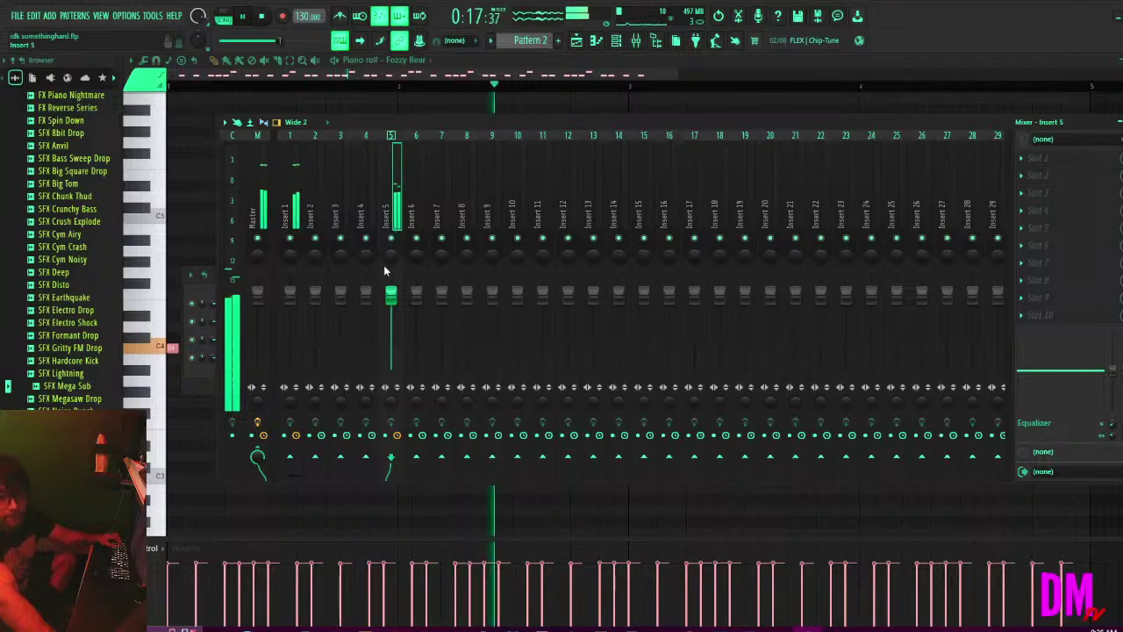
pyautogui.moveTo(391, 295); pyautogui.dragTo(390, 301)
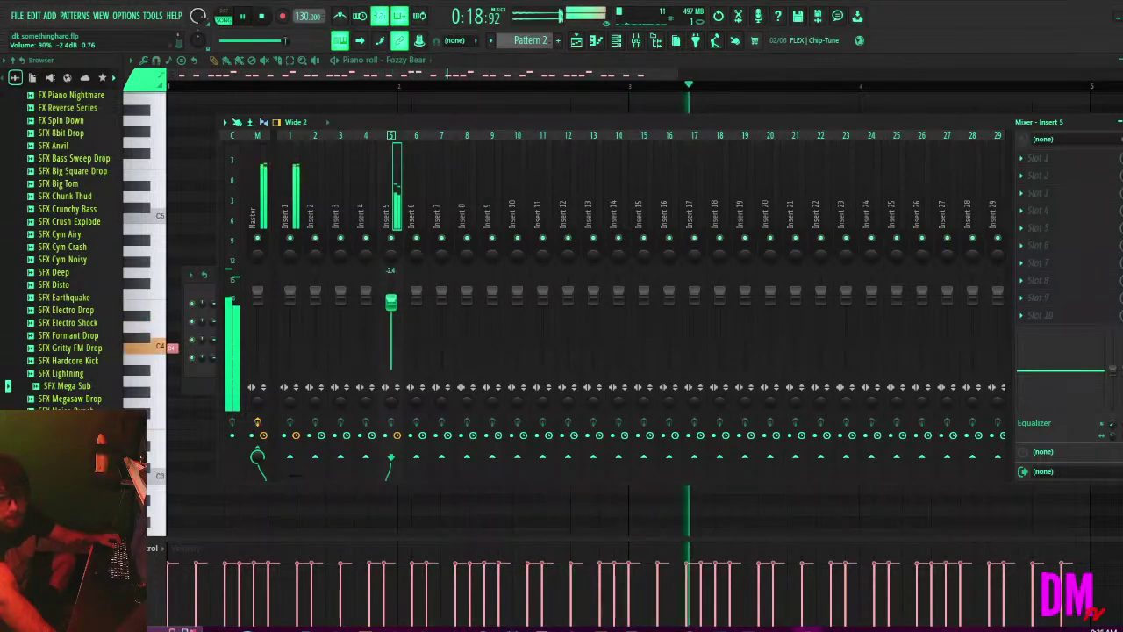
# Route mixer Insert 1 to Insert 5 and turn down the send level.
pyautogui.click(295, 220)
pyautogui.click(392, 458)
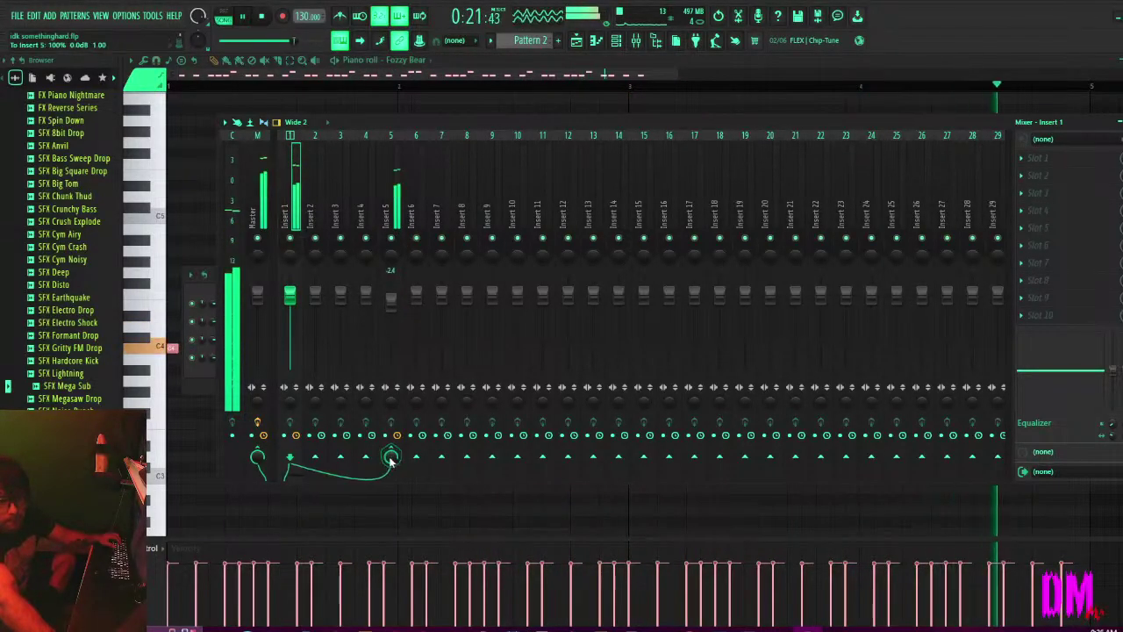
pyautogui.scroll(-3, 391, 458)
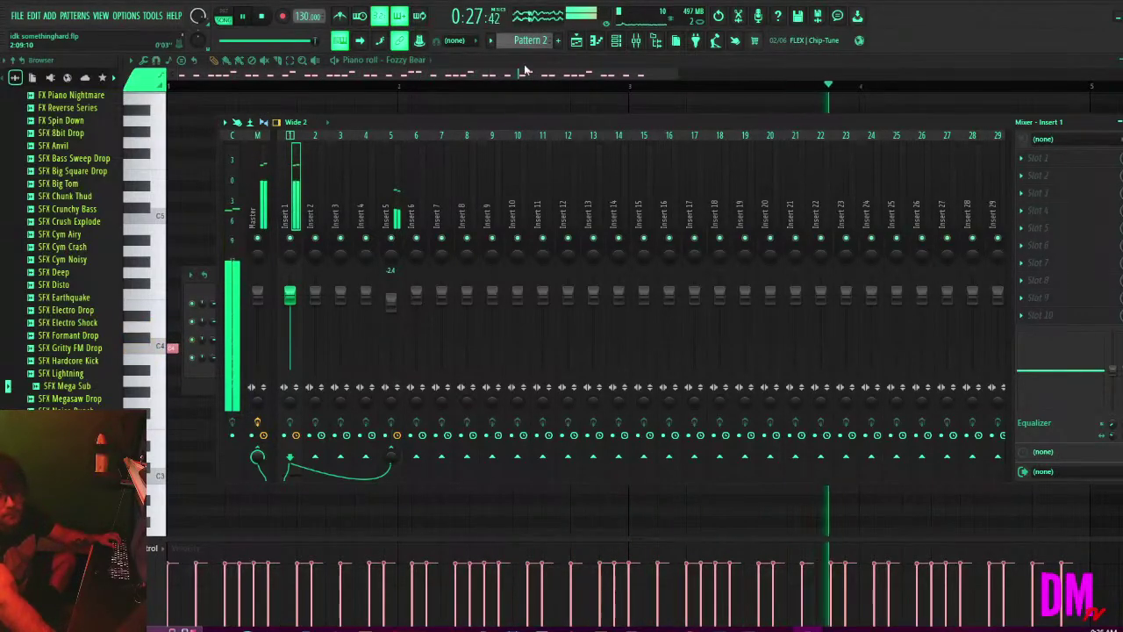
# Open the Fozzy Bear channel's FLEX plugin and try its Gate, Phs Freq and Phaser macros.
pyautogui.click(617, 42)
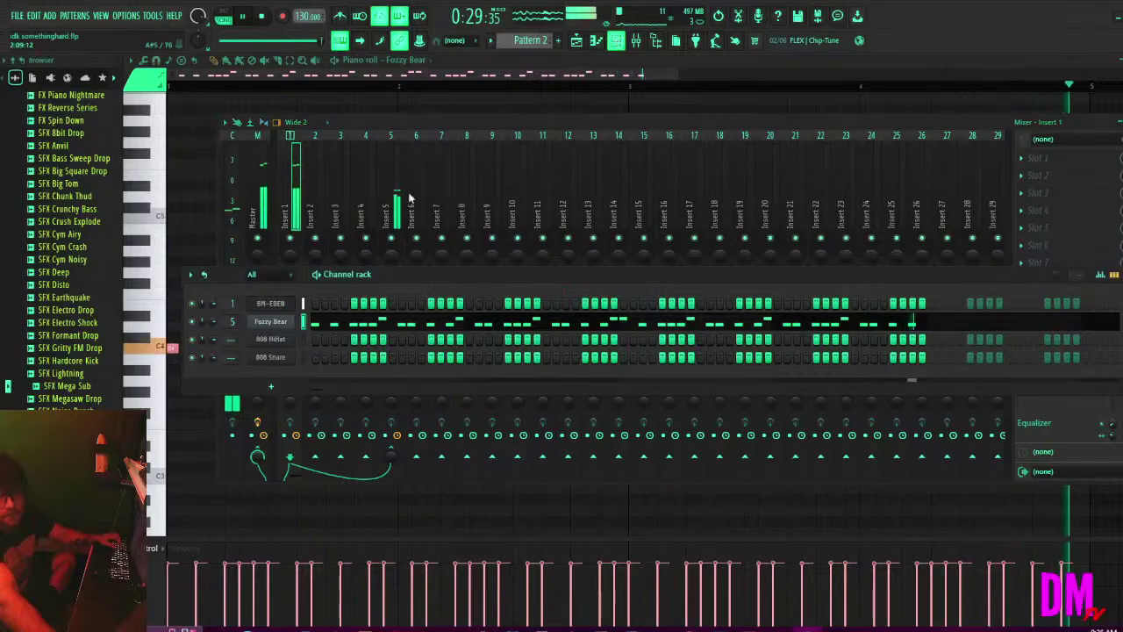
pyautogui.click(272, 322)
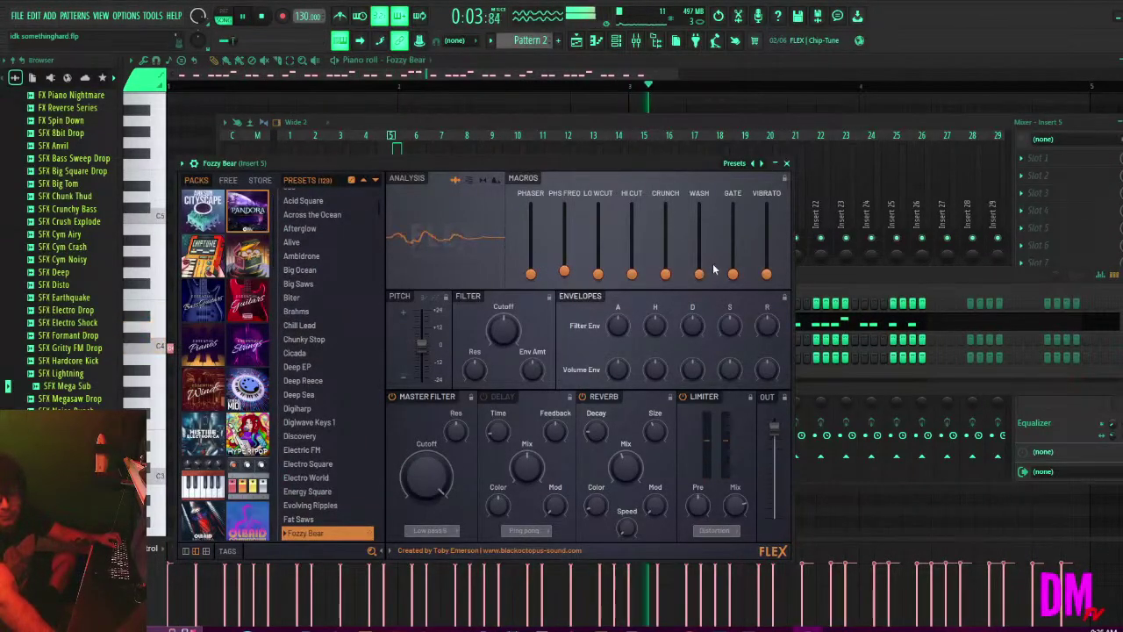
pyautogui.moveTo(733, 273)
pyautogui.mouseDown()
pyautogui.moveTo(733, 228)
pyautogui.moveTo(733, 274)
pyautogui.mouseUp()
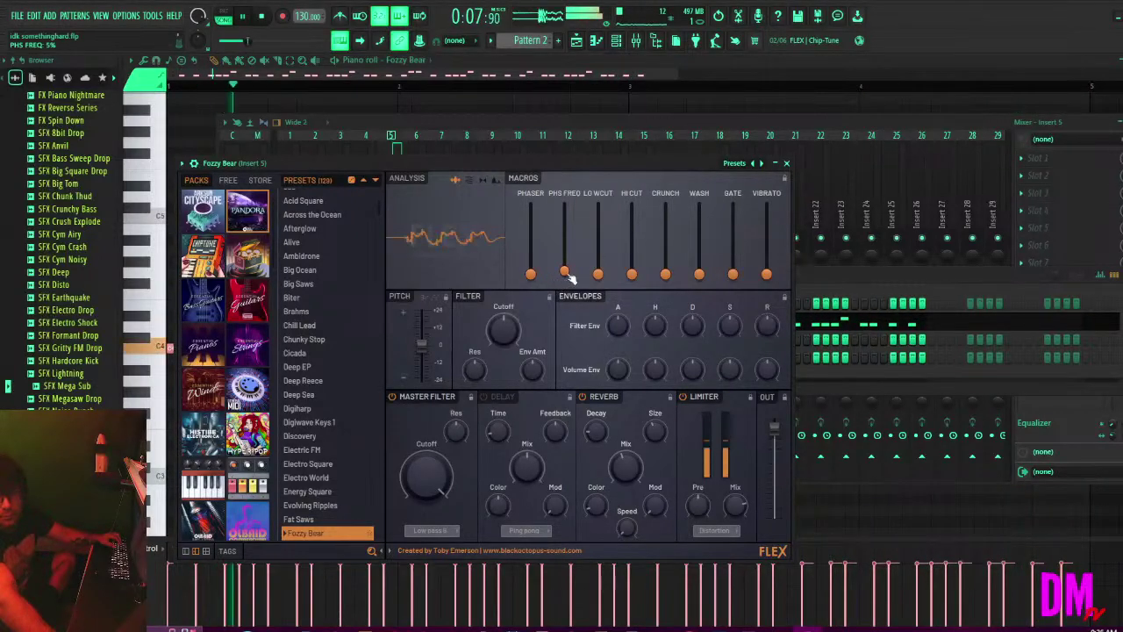
pyautogui.moveTo(564, 227); pyautogui.dragTo(530, 274)
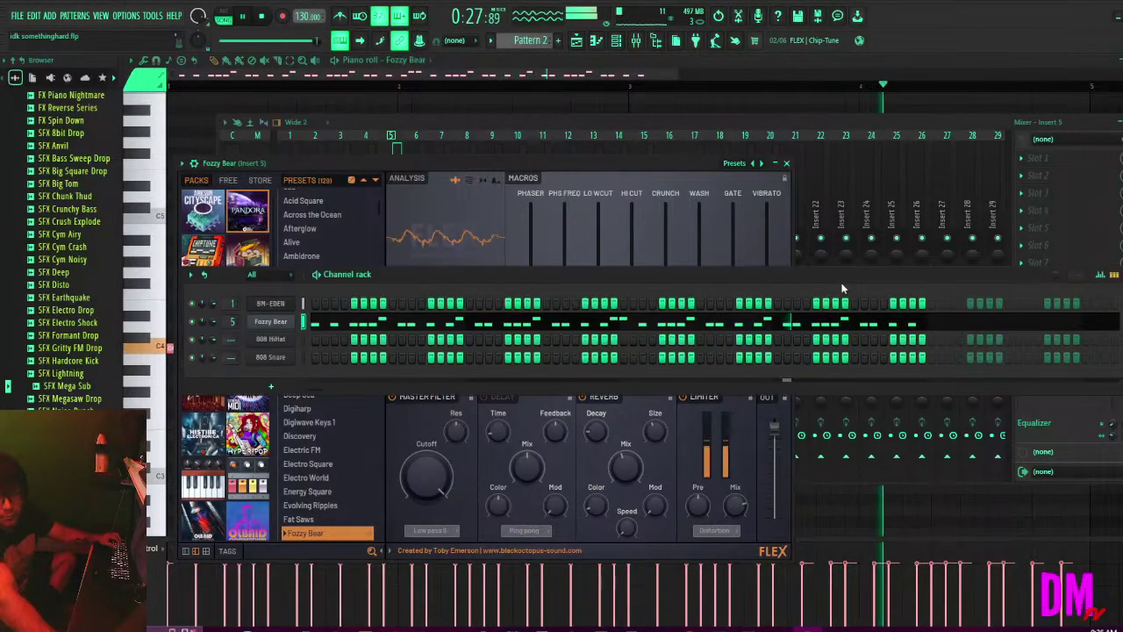
# Switch to Pattern 3 and replace the 808 HiHat channel with a FLEX instrument.
pyautogui.press('F6')
pyautogui.press('KP_Add')
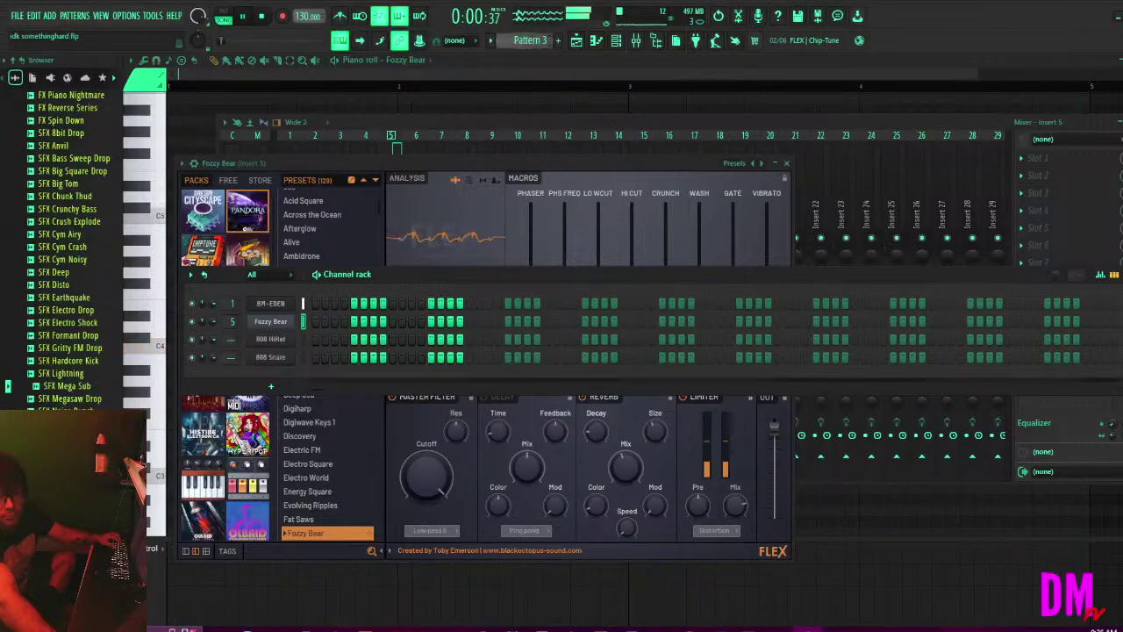
pyautogui.rightClick(277, 342)
pyautogui.moveTo(361, 444)
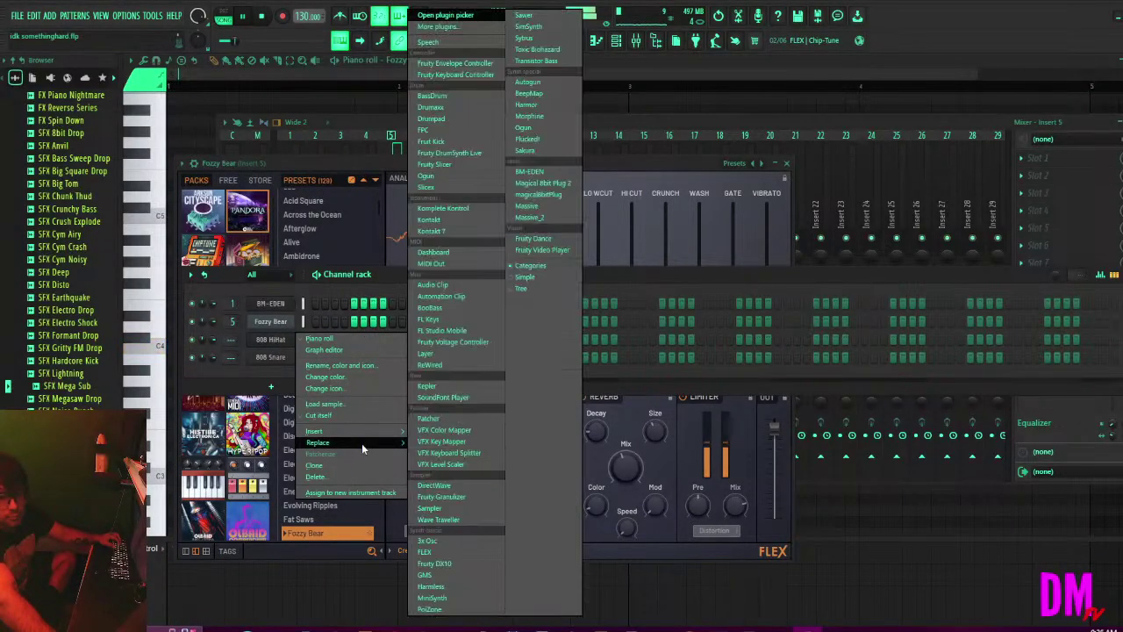
pyautogui.click(464, 550)
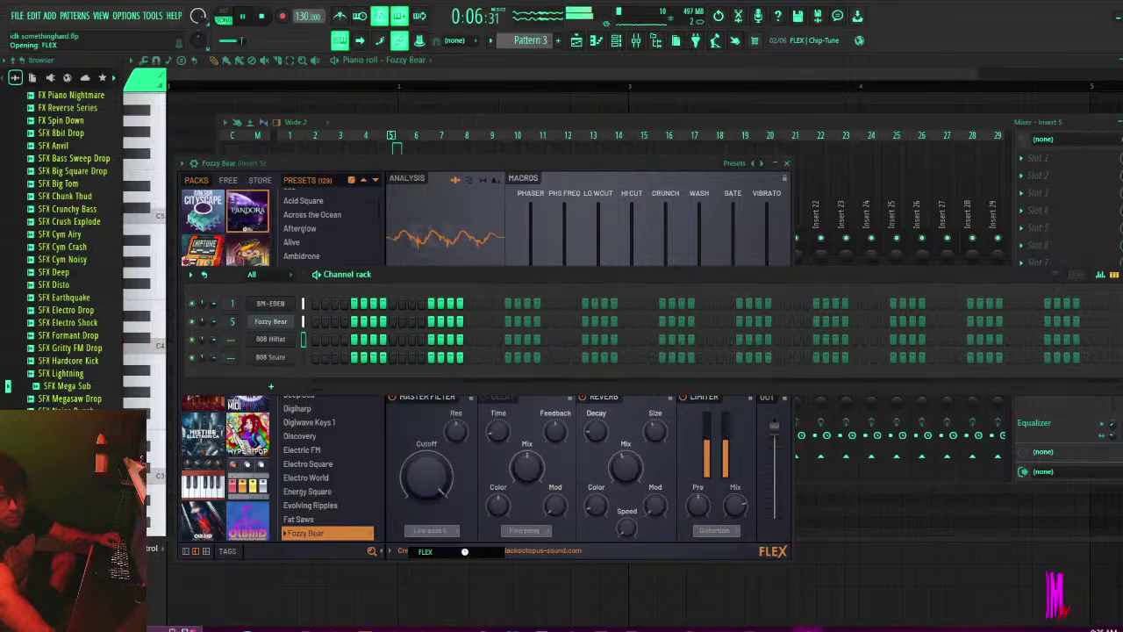
pyautogui.click(380, 446)
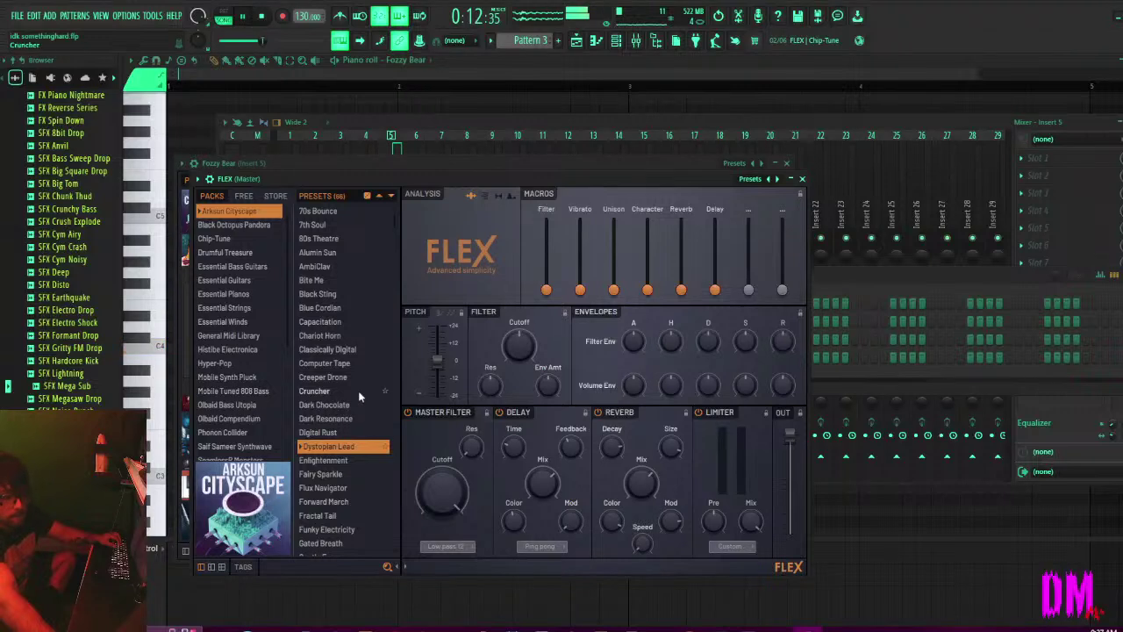
# Browse the SeamlessR Monsters pack in the new FLEX, show the packs as artwork, and select the Synthesizer Science pack.
pyautogui.scroll(-5, 265, 402)
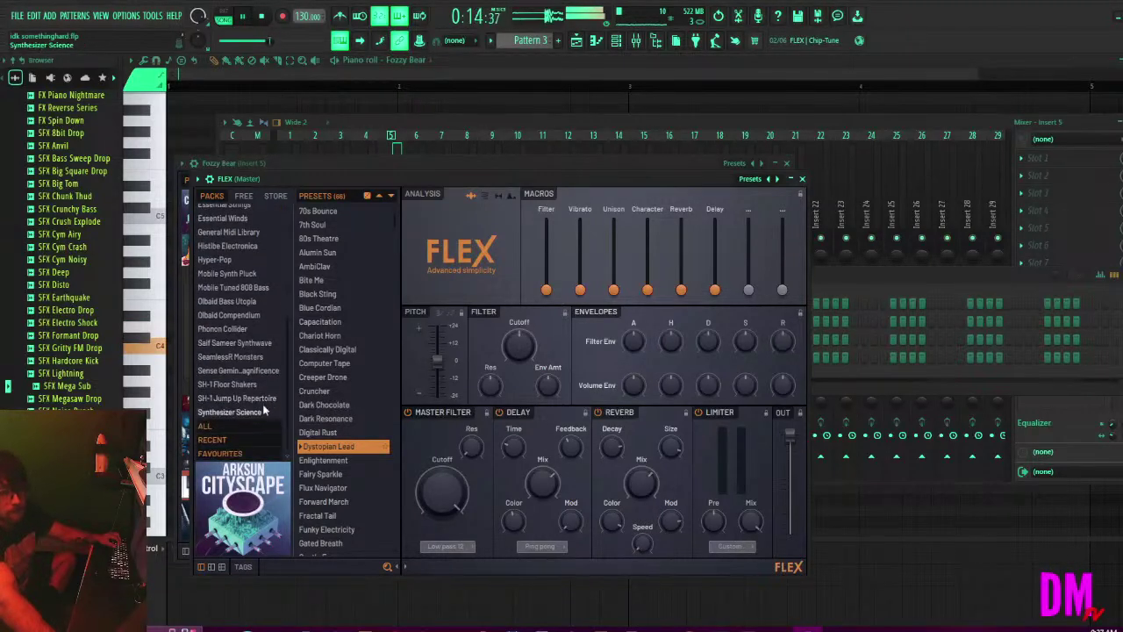
pyautogui.click(230, 357)
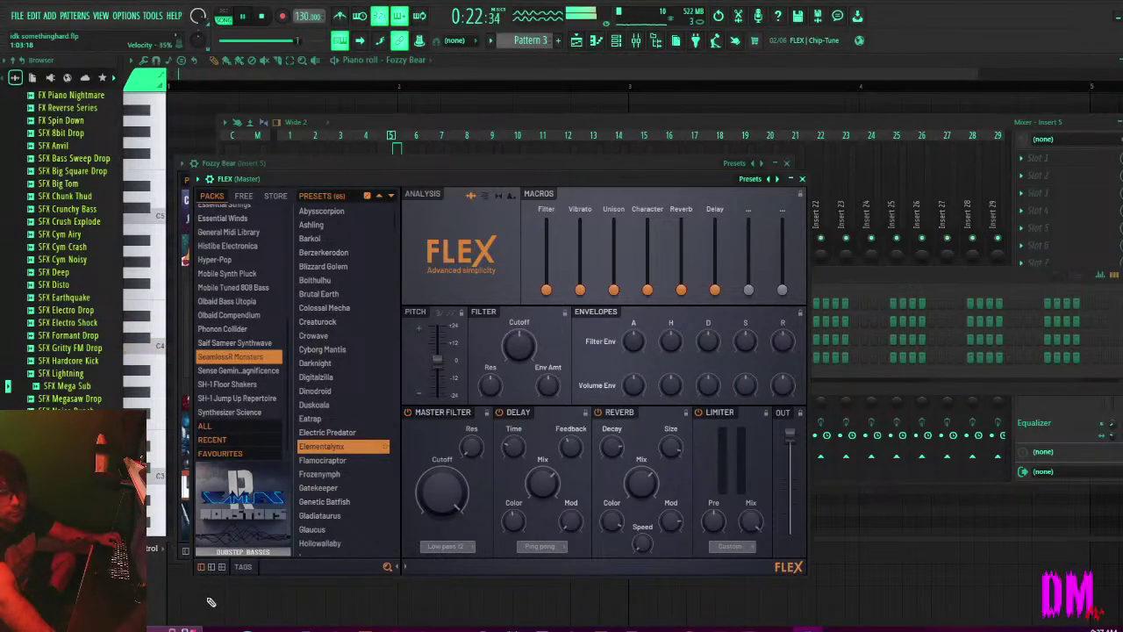
pyautogui.click(213, 568)
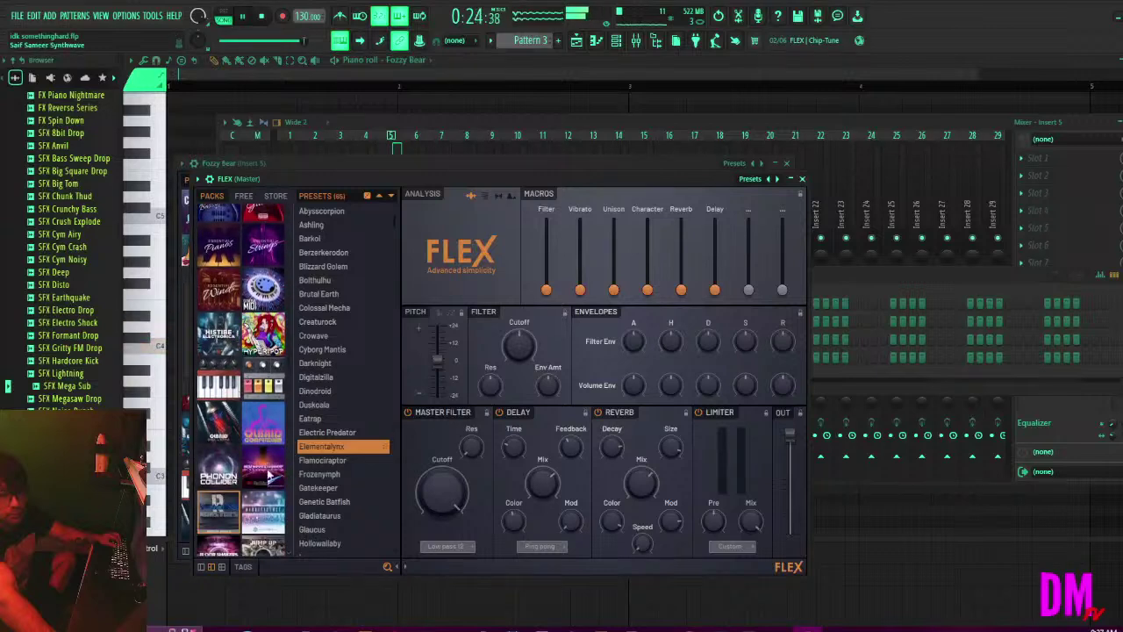
pyautogui.scroll(-1, 249, 472)
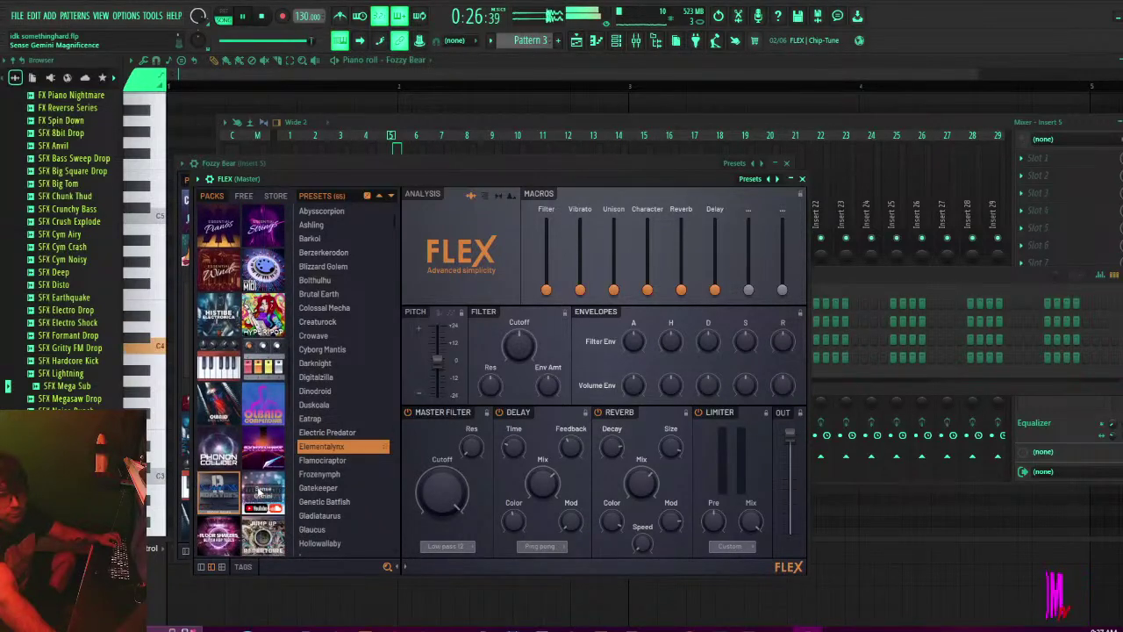
pyautogui.scroll(-2, 259, 490)
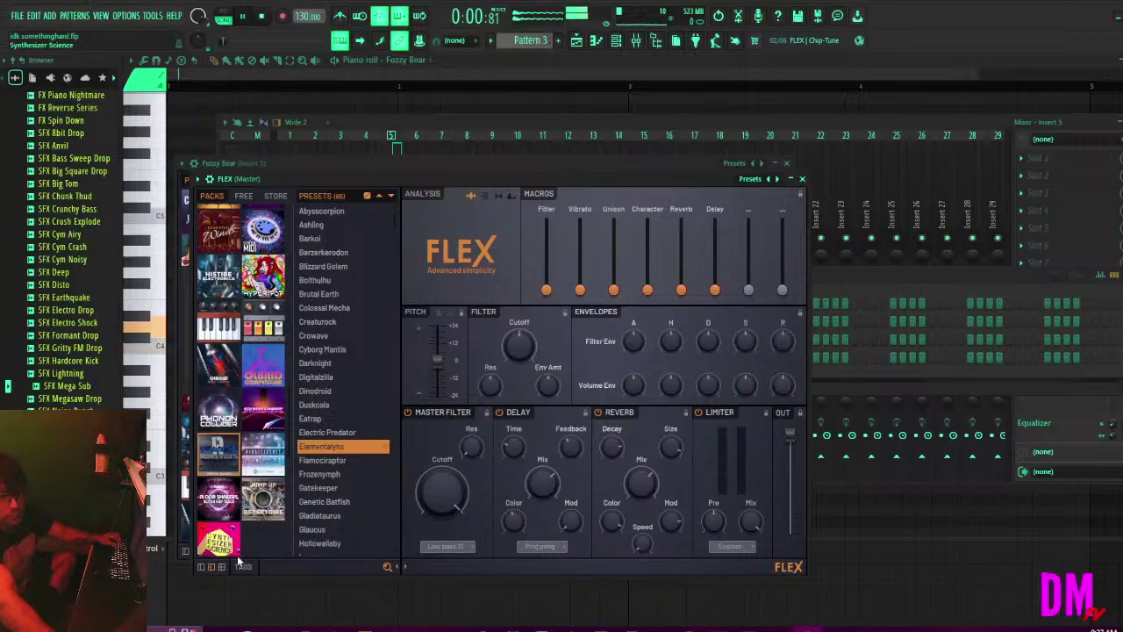
pyautogui.click(218, 454)
pyautogui.scroll(3, 237, 472)
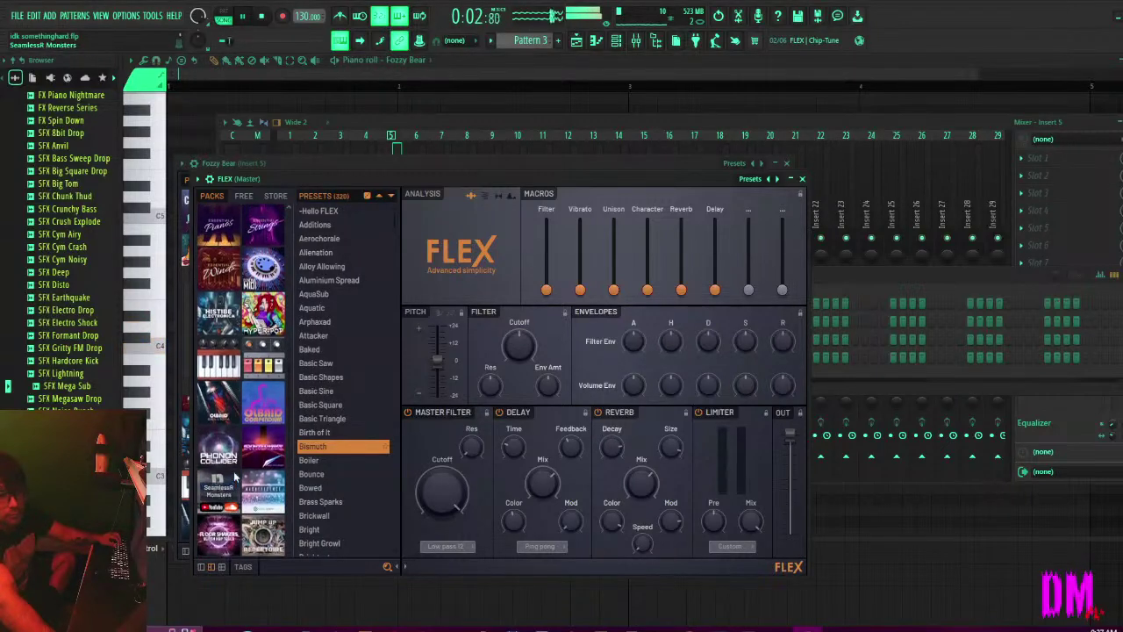
# Show FLEX's preset tags and audition the Aerochorale, Alienation, Alloy Allowing and Aluminium Spread presets.
pyautogui.click(309, 240)
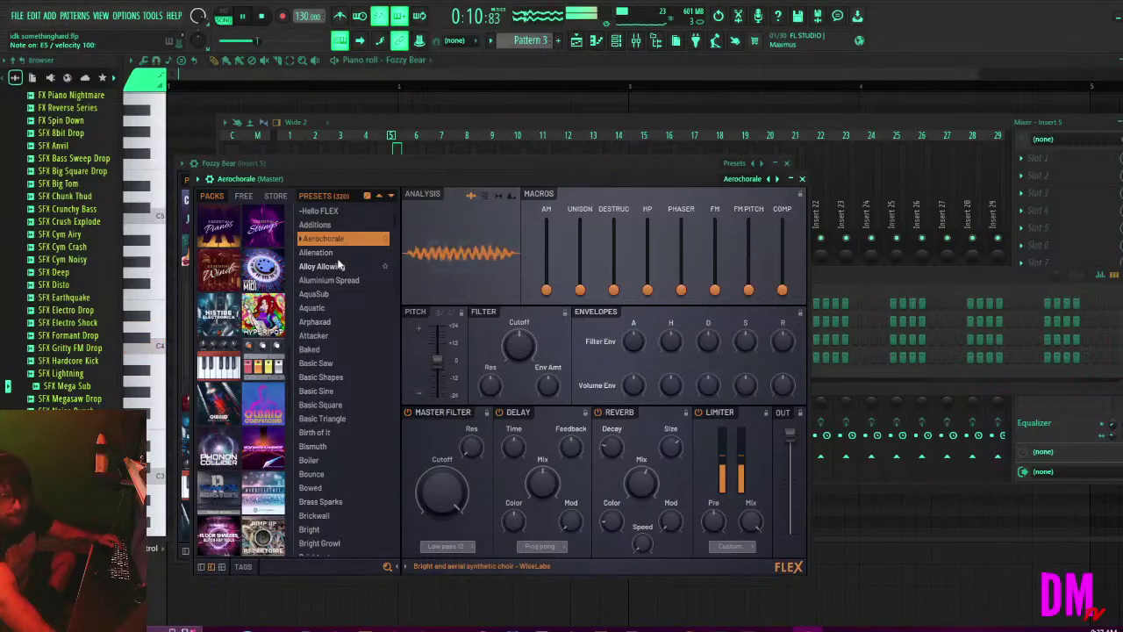
pyautogui.click(243, 567)
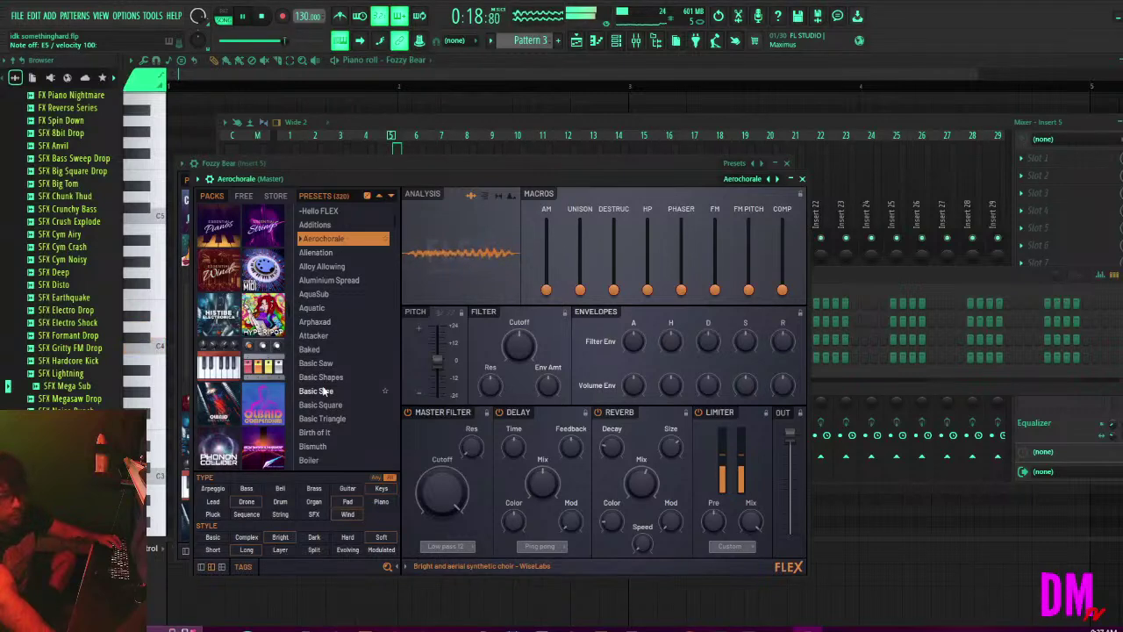
pyautogui.click(312, 253)
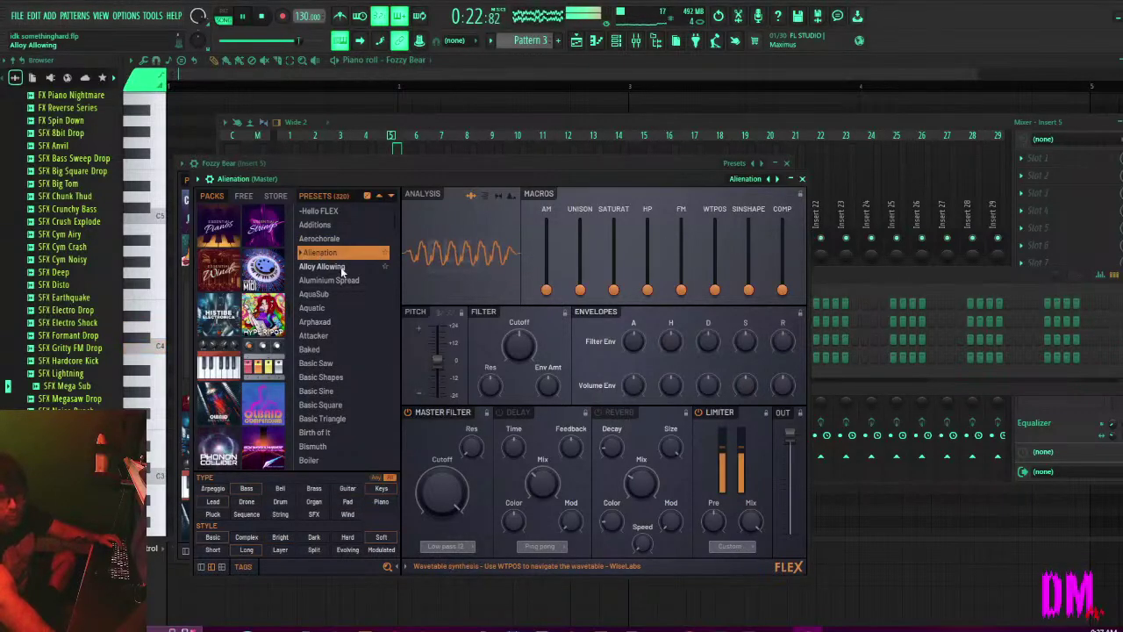
pyautogui.click(340, 268)
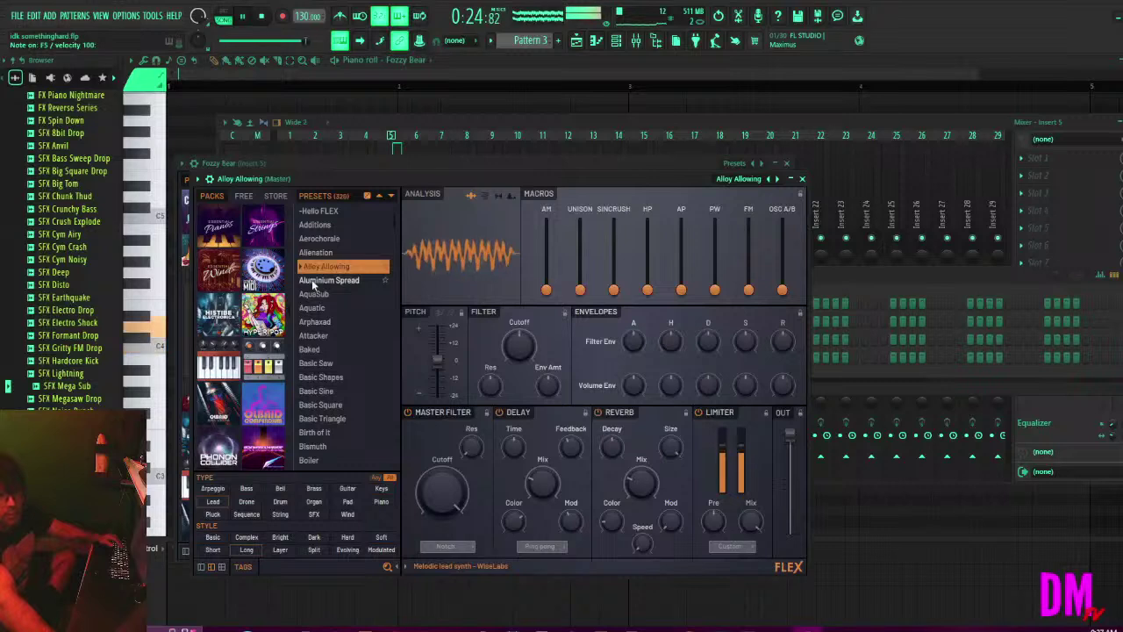
pyautogui.click(314, 283)
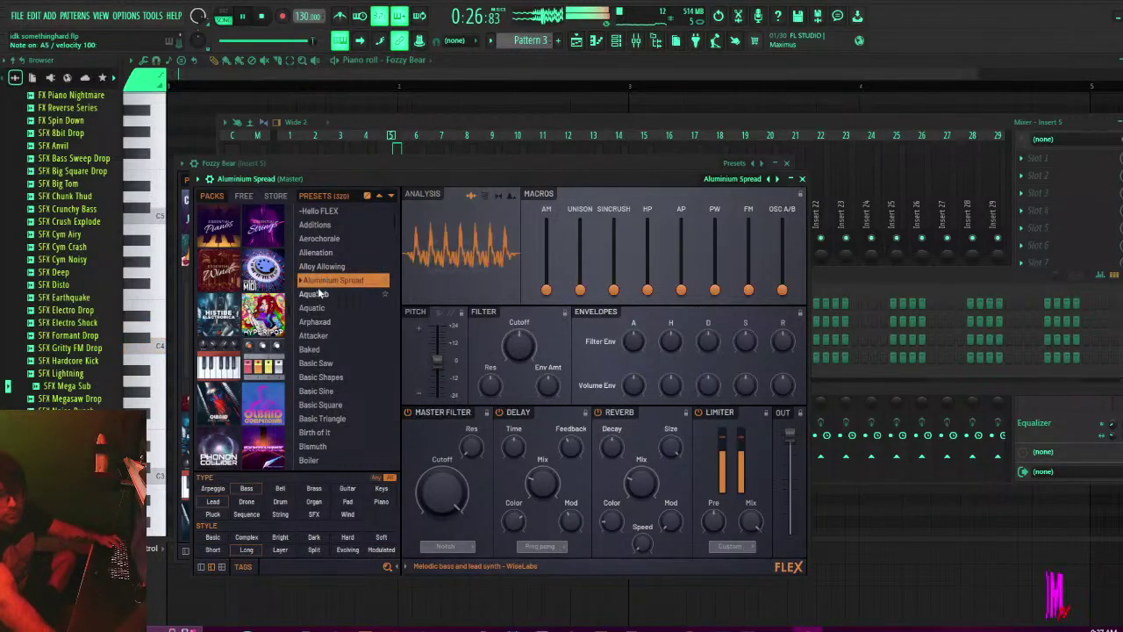
# Audition the AquaSub, Aquatic, Arphaxad, Attacker, Baked, Basic Saw and Basic Shapes presets in FLEX.
pyautogui.click(314, 296)
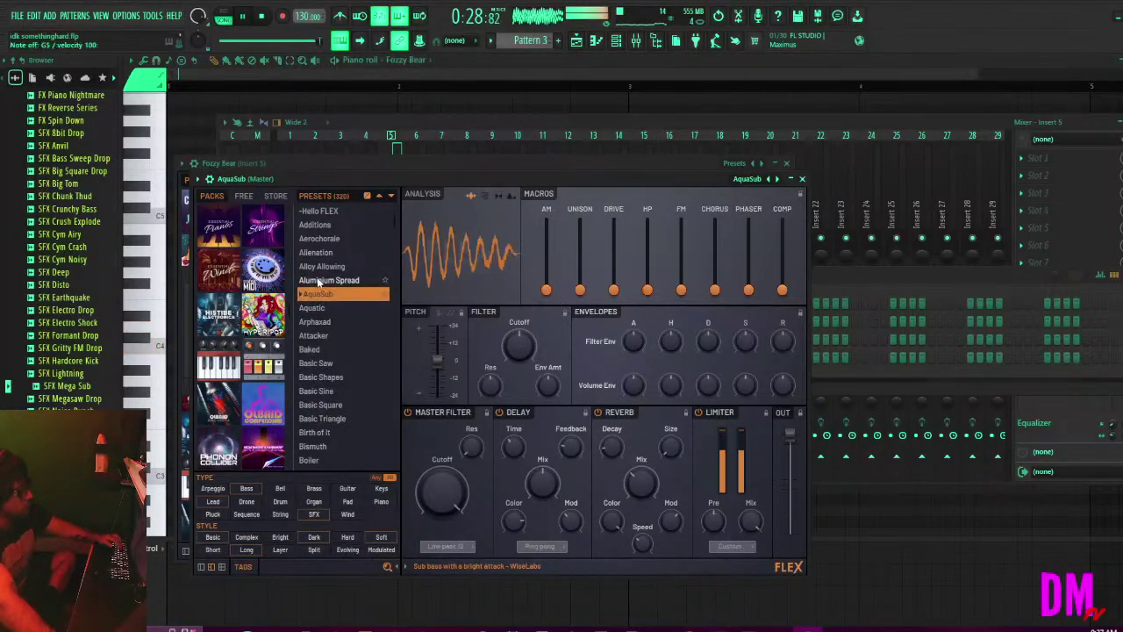
pyautogui.click(312, 307)
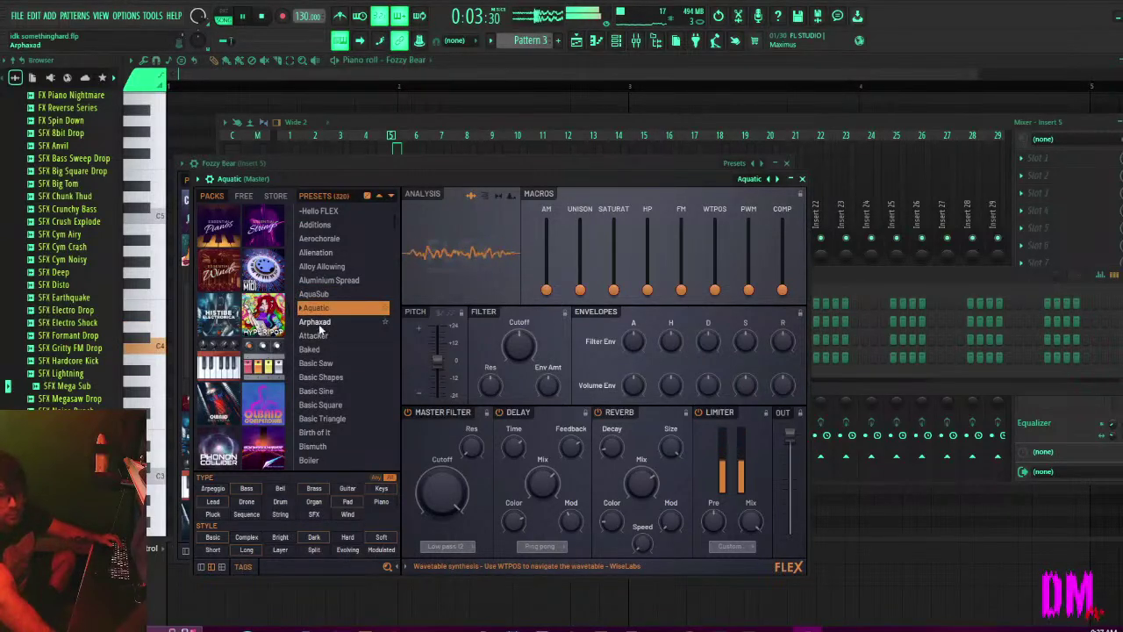
pyautogui.click(319, 324)
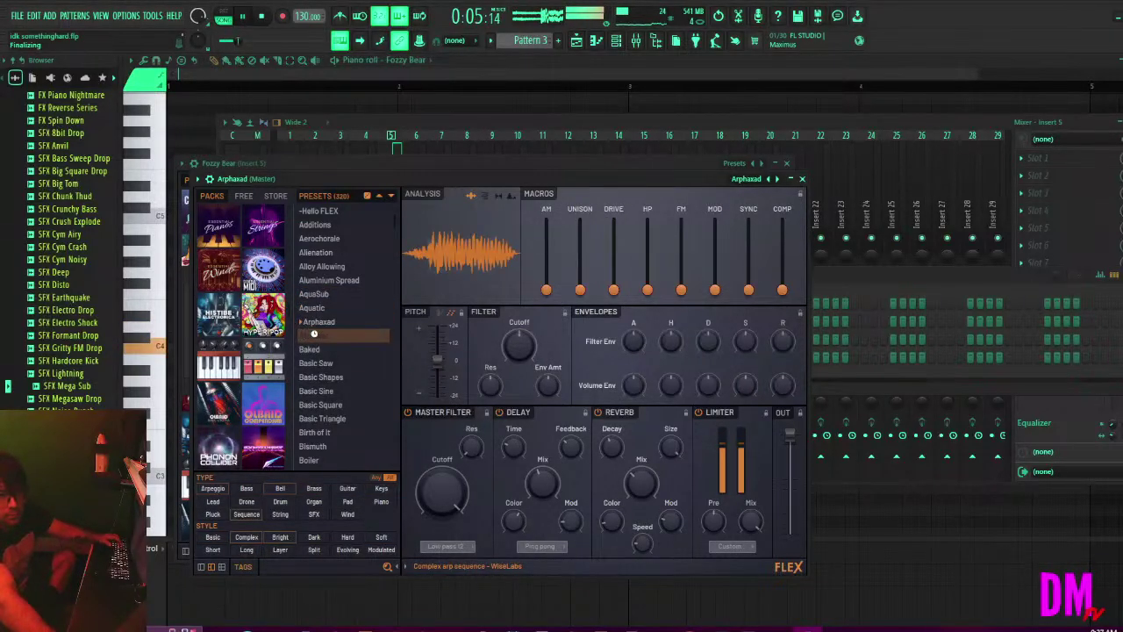
pyautogui.click(314, 336)
pyautogui.click(304, 350)
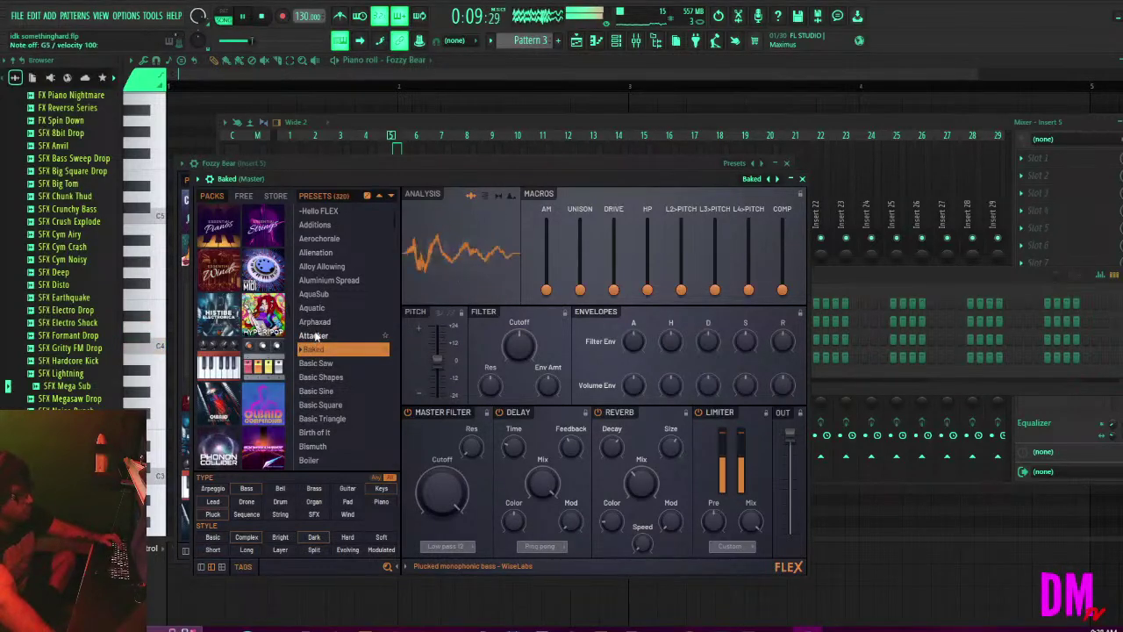
pyautogui.click(317, 364)
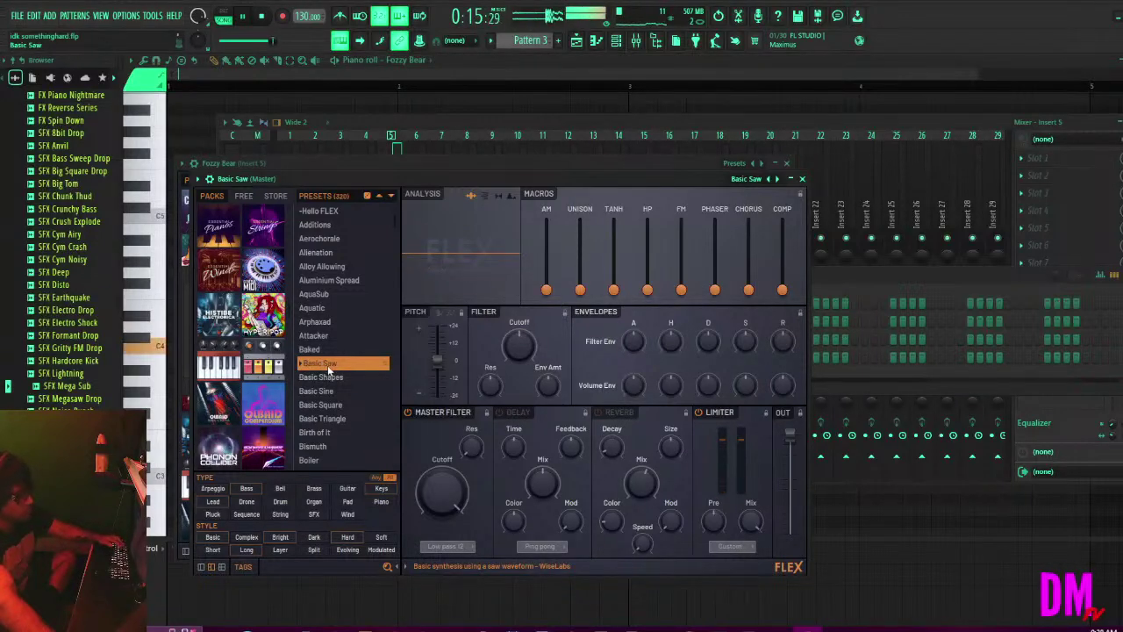
pyautogui.click(322, 379)
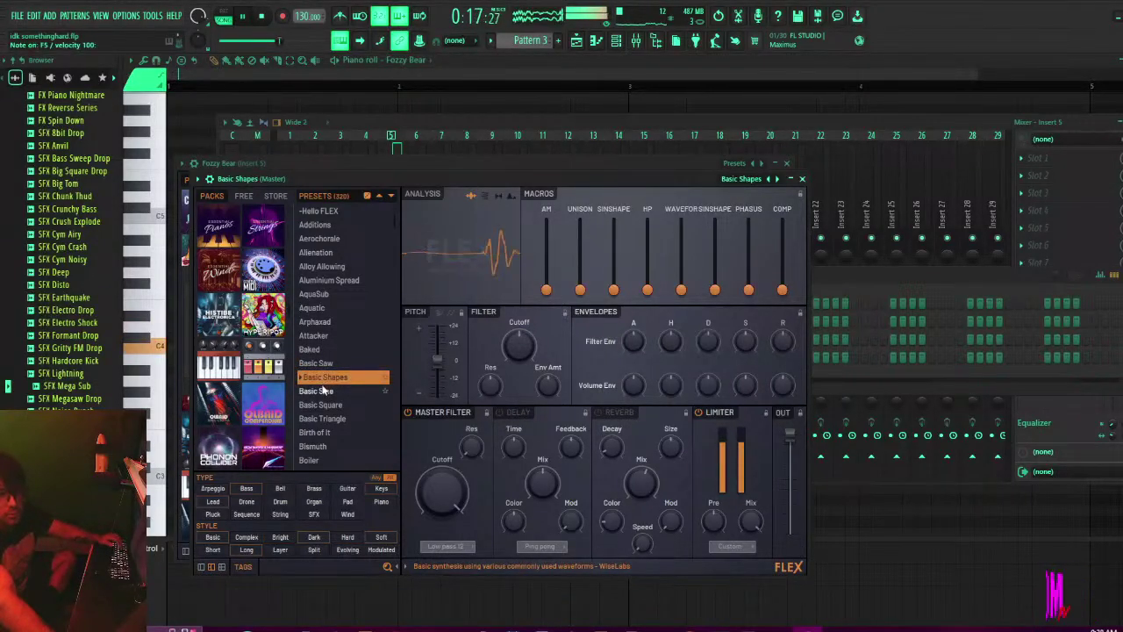
# Audition the Basic Sine, Basic Square, Basic Triangle, Birth of It, Bismuth and Boiler presets in FLEX.
pyautogui.click(320, 391)
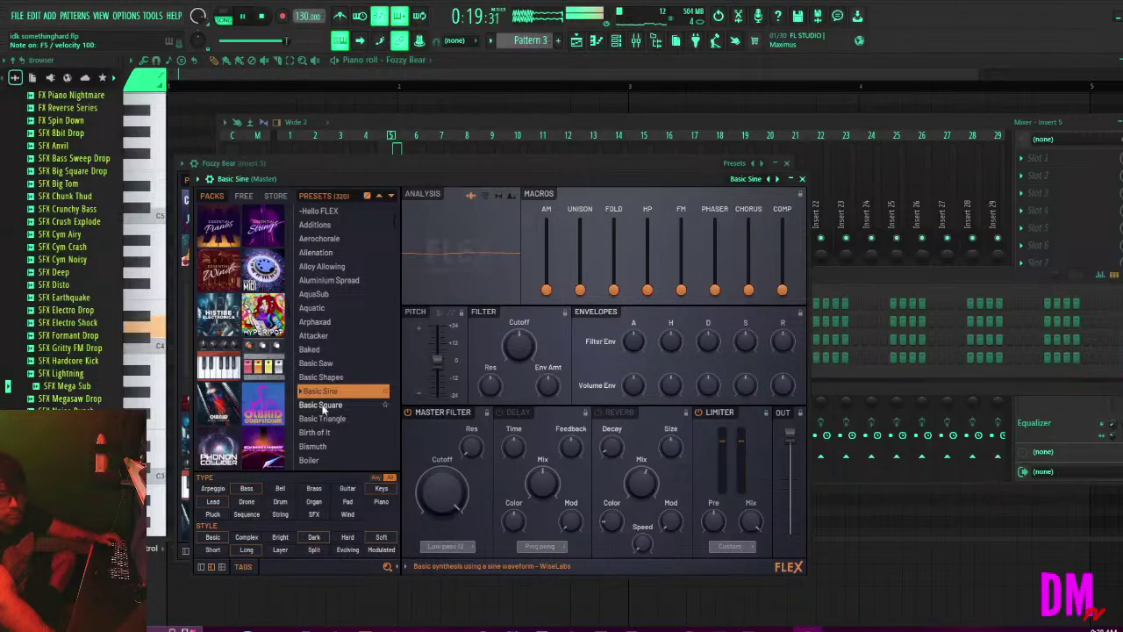
pyautogui.click(327, 406)
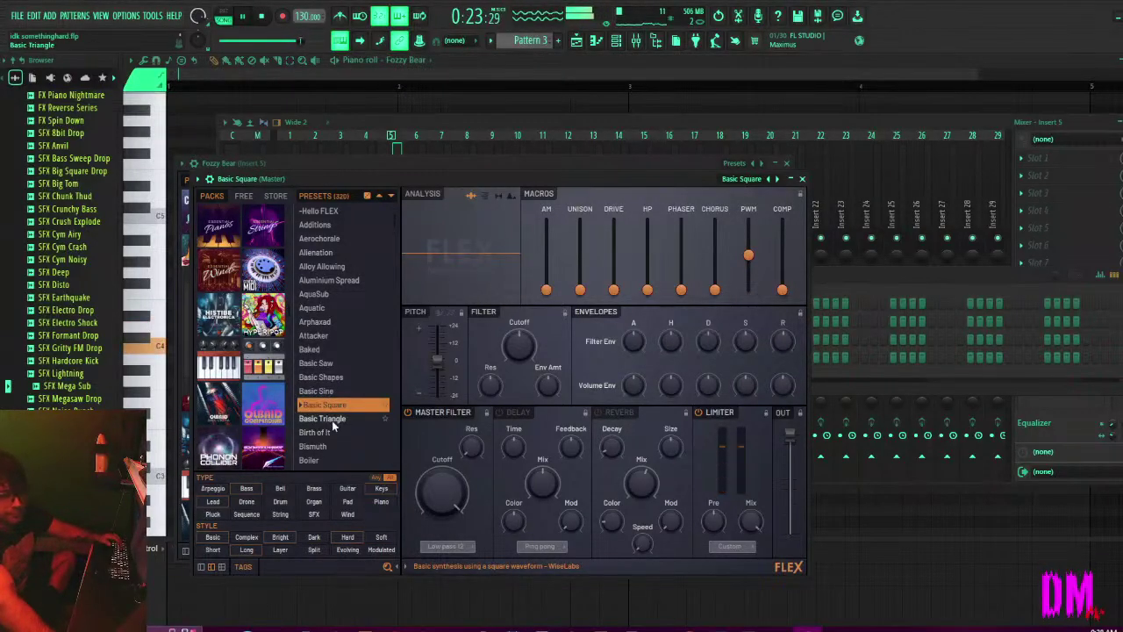
pyautogui.click(333, 418)
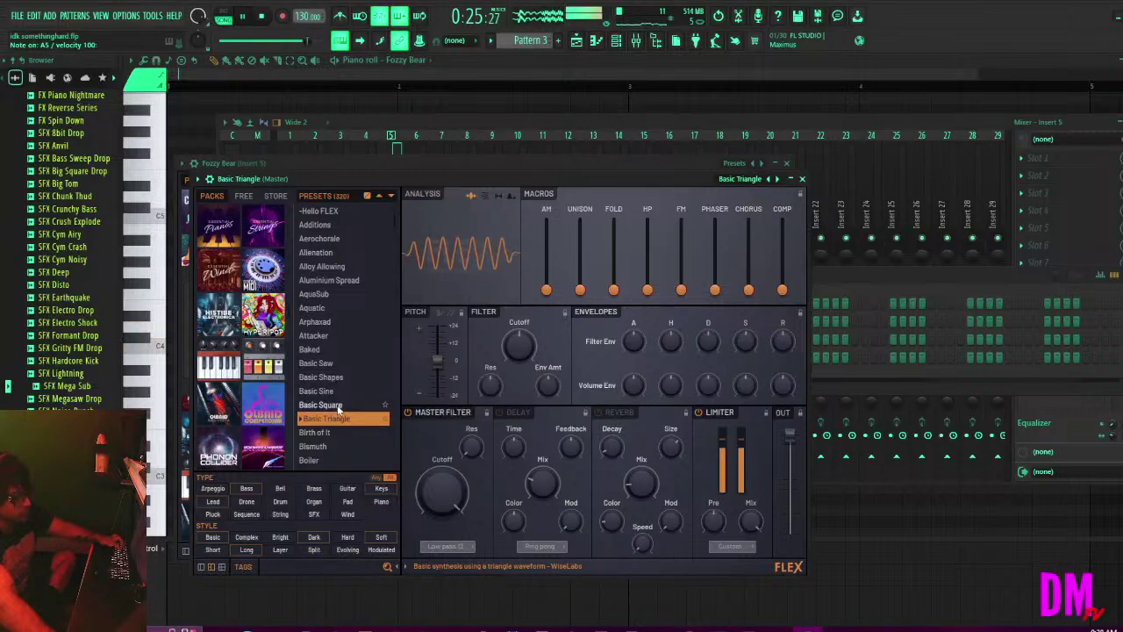
pyautogui.click(316, 432)
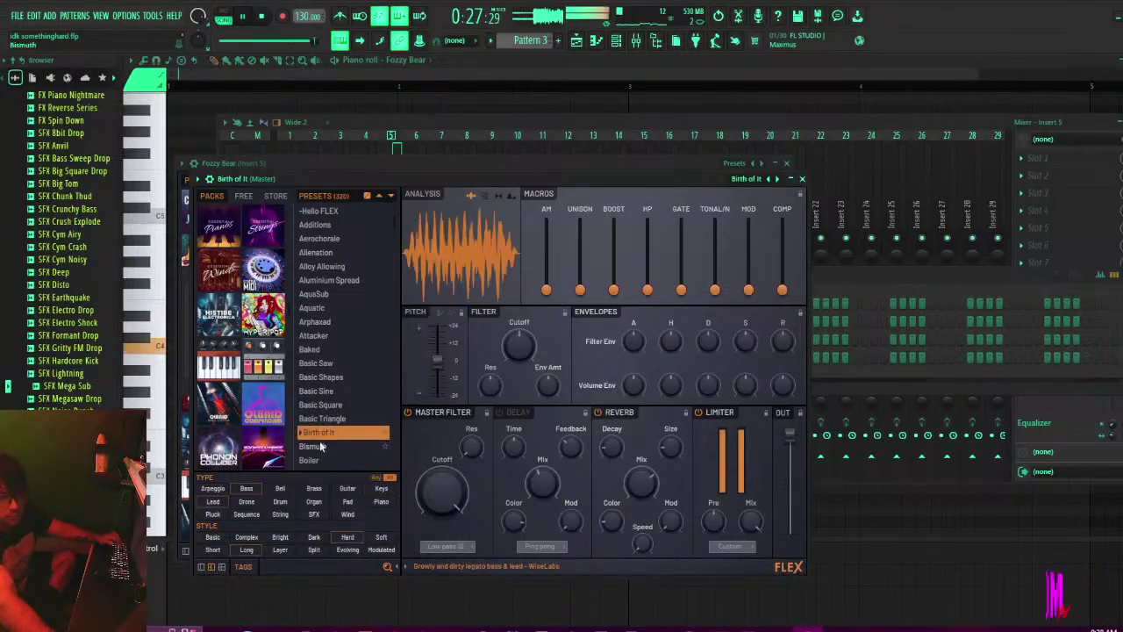
pyautogui.click(314, 446)
pyautogui.scroll(-4, 327, 430)
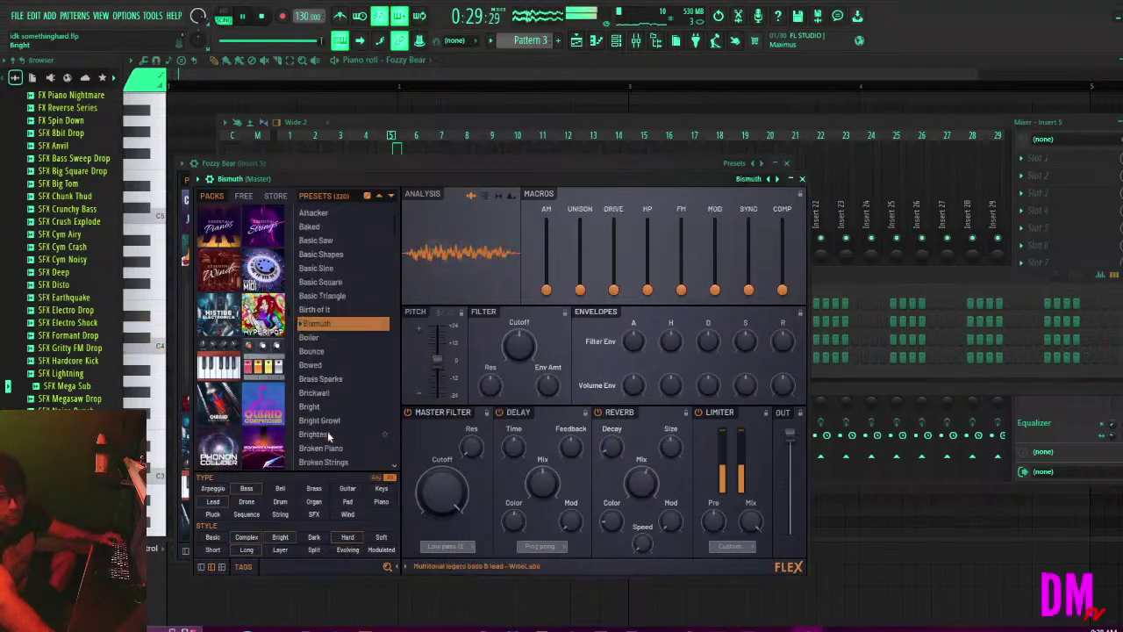
pyautogui.click(308, 287)
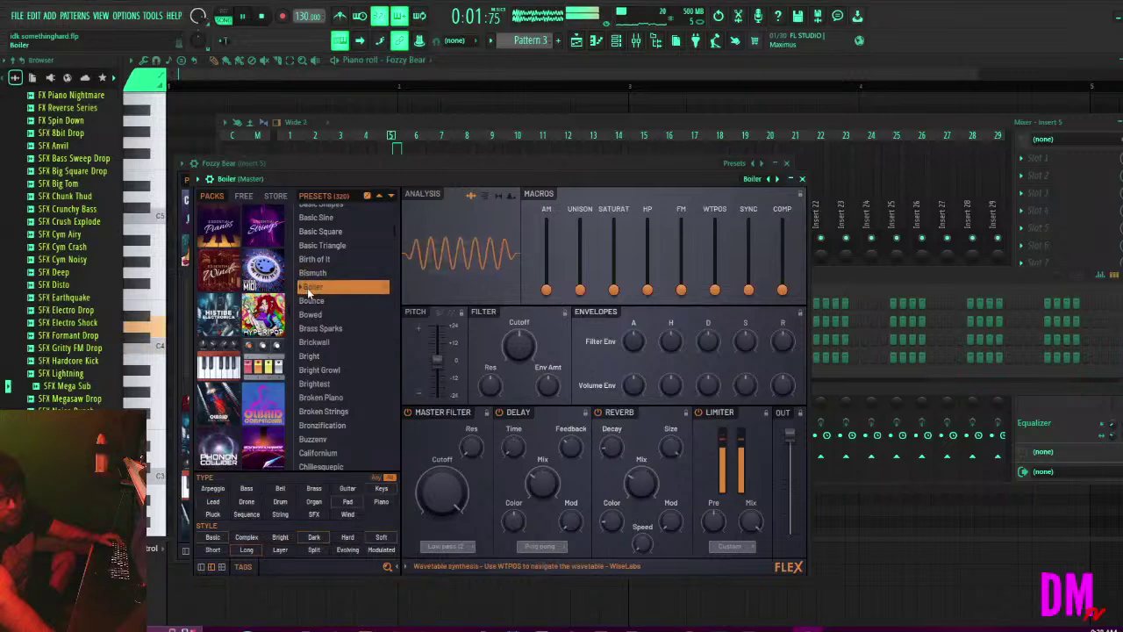
# Filter the FLEX presets by the Lead type and audition Aluminium Spread, Additions, Alienation, Aquatic, Basic Saw and Basic Shapes.
pyautogui.click(214, 501)
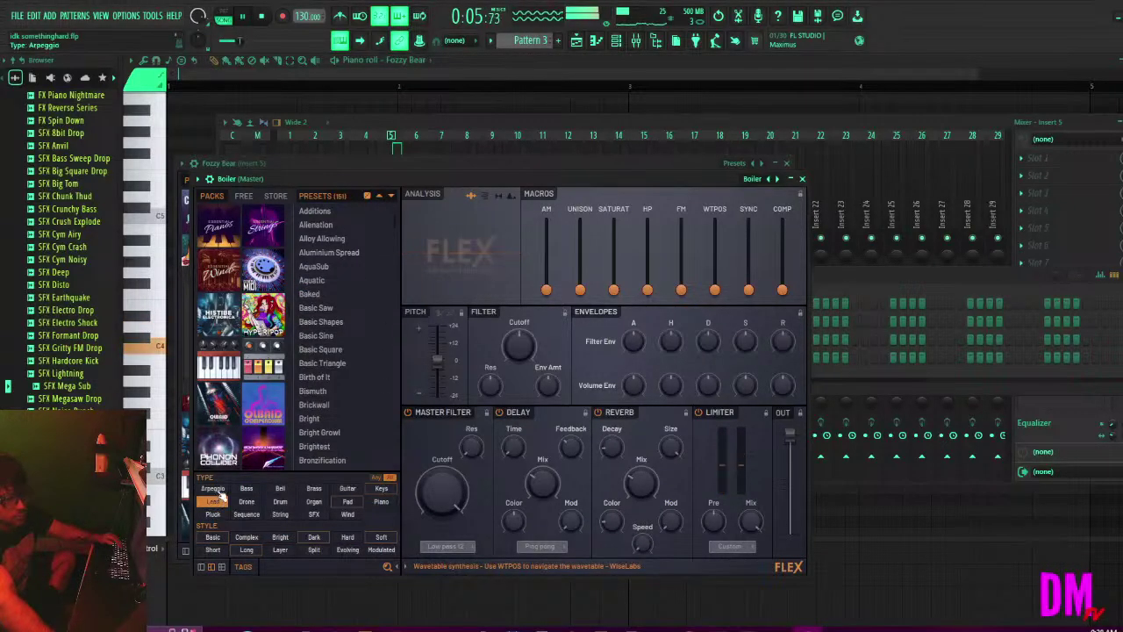
pyautogui.click(330, 251)
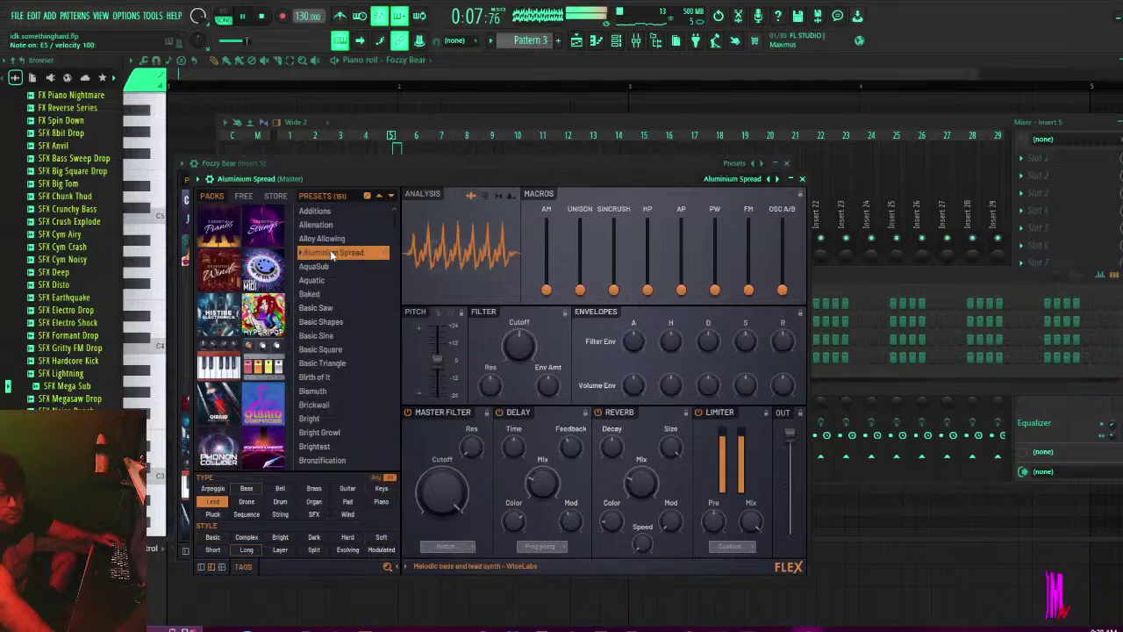
pyautogui.click(325, 212)
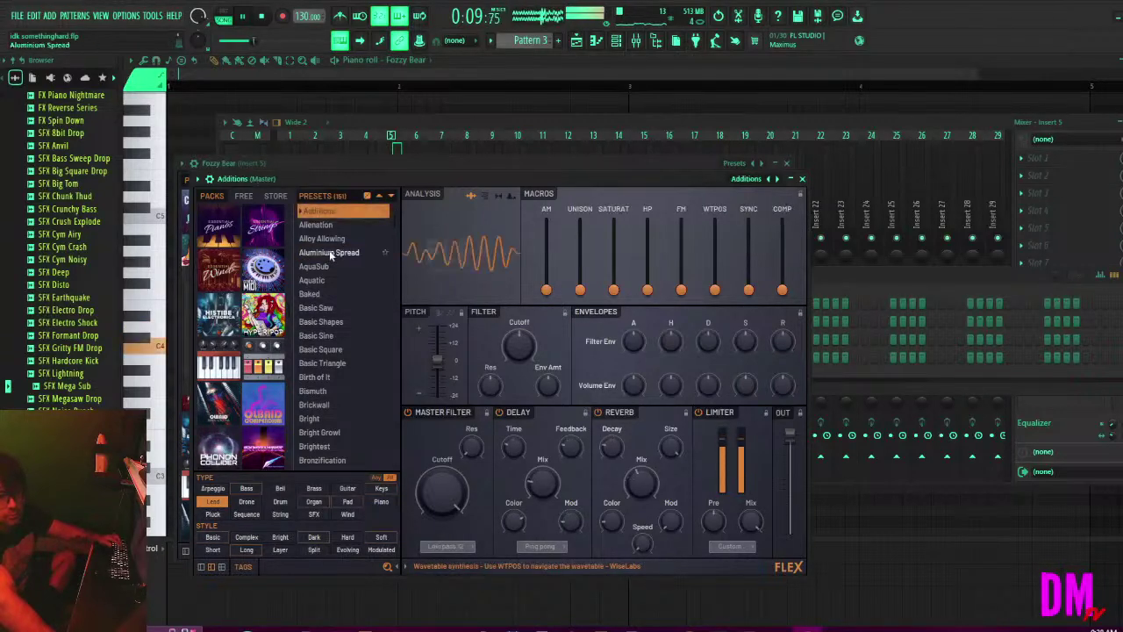
pyautogui.click(325, 224)
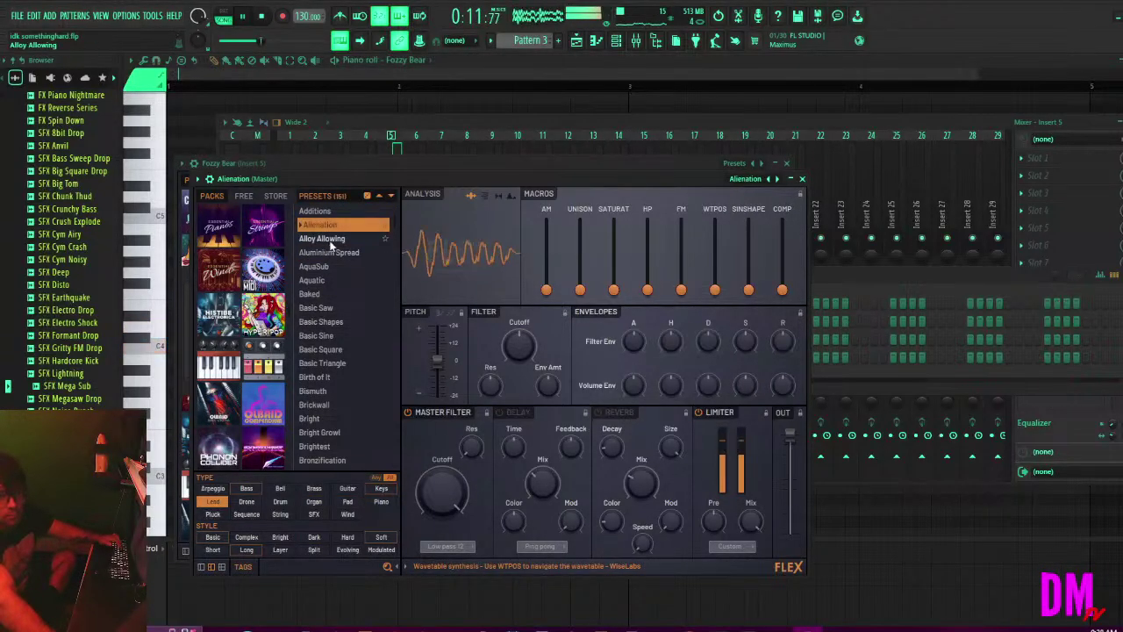
pyautogui.click(328, 280)
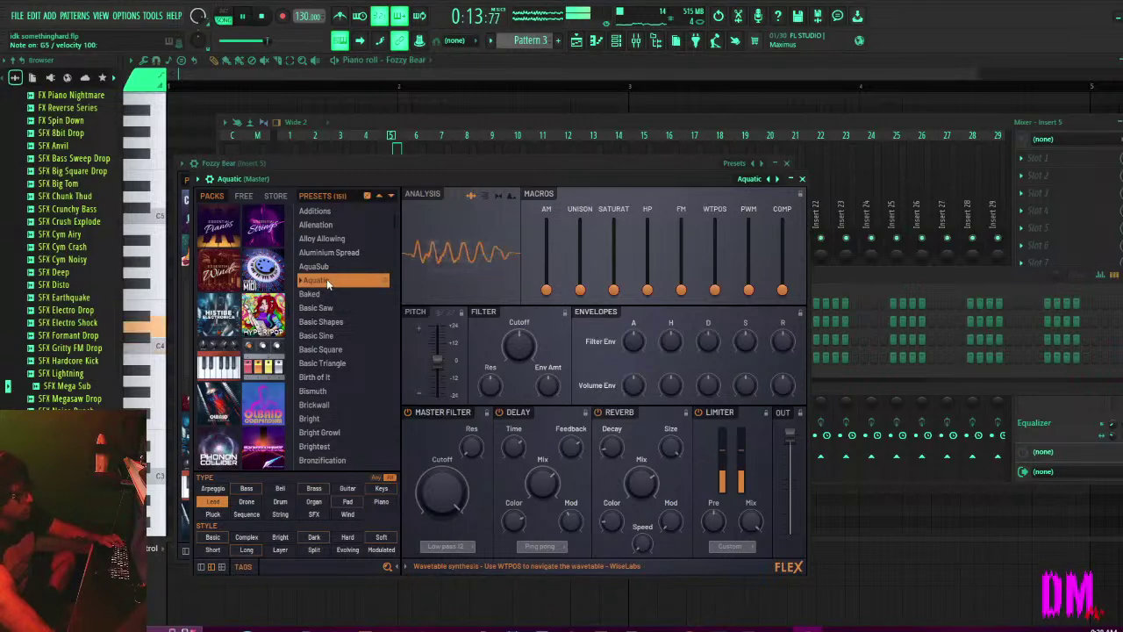
pyautogui.click(319, 309)
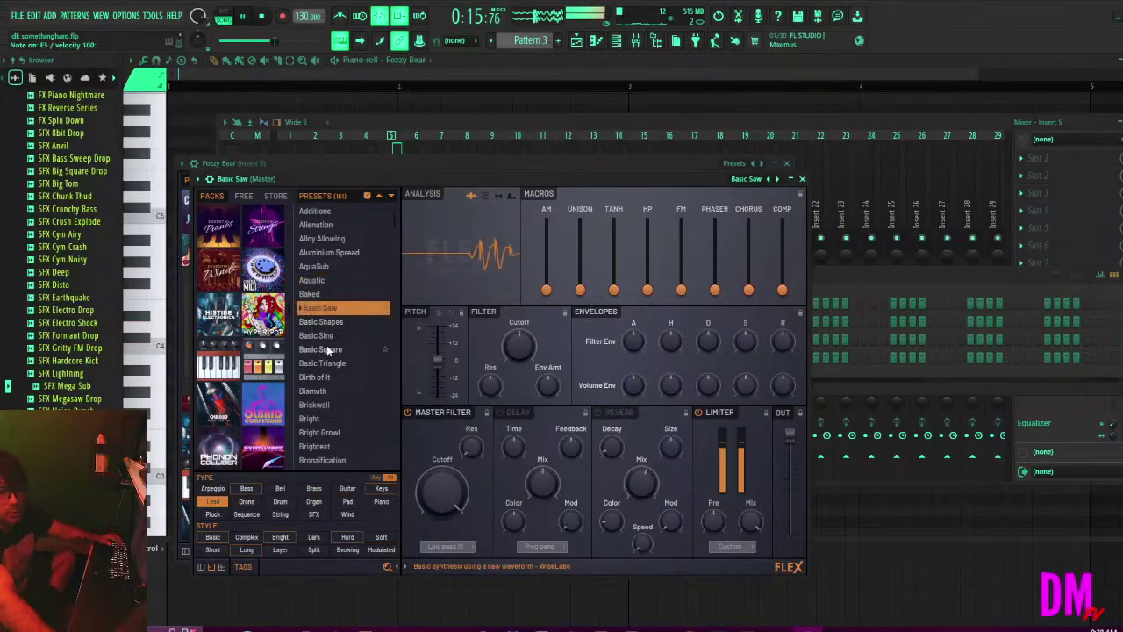
pyautogui.click(326, 323)
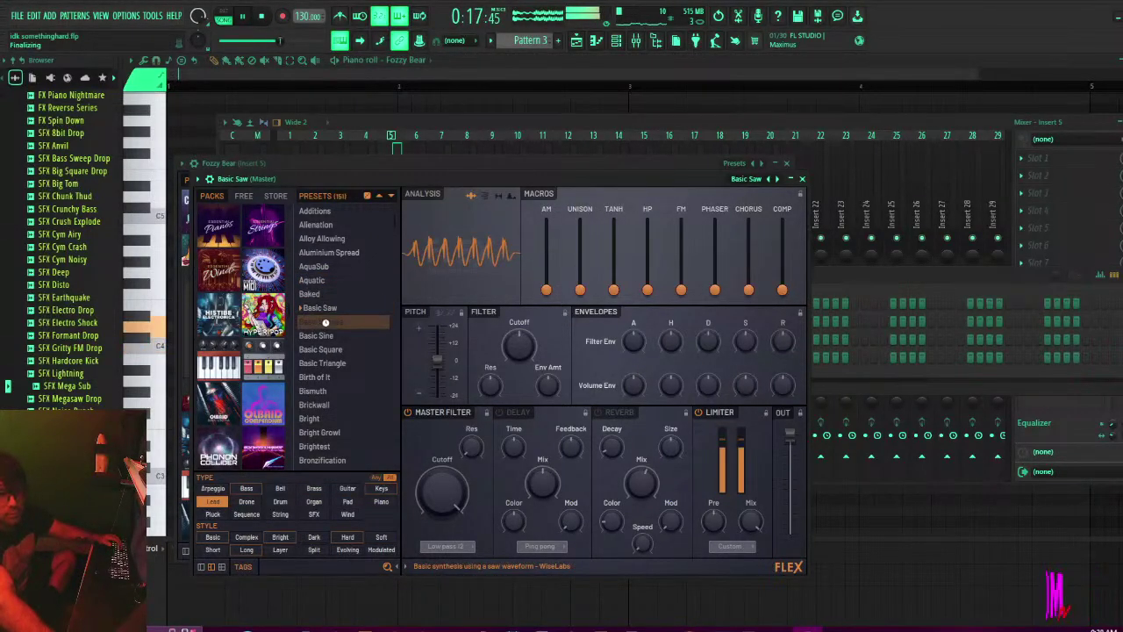
# Audition the Basic Sine, Basic Square, Basic Triangle, Birth of It, Bismuth, Brickwall, Bright and Bright Growl lead presets.
pyautogui.click(320, 337)
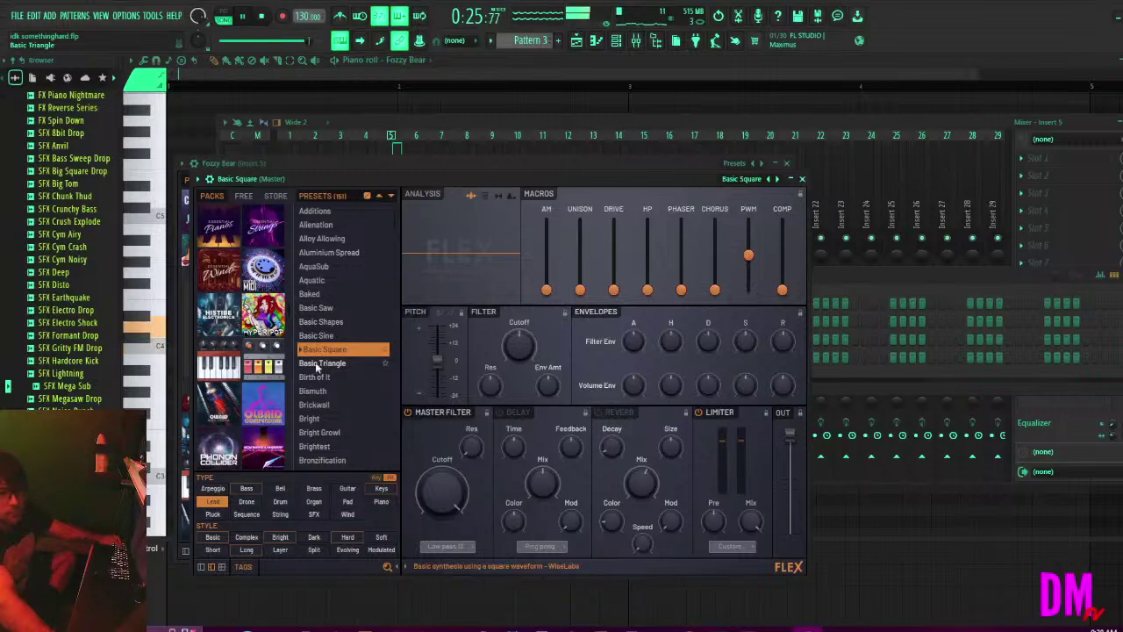
pyautogui.click(321, 364)
pyautogui.click(320, 376)
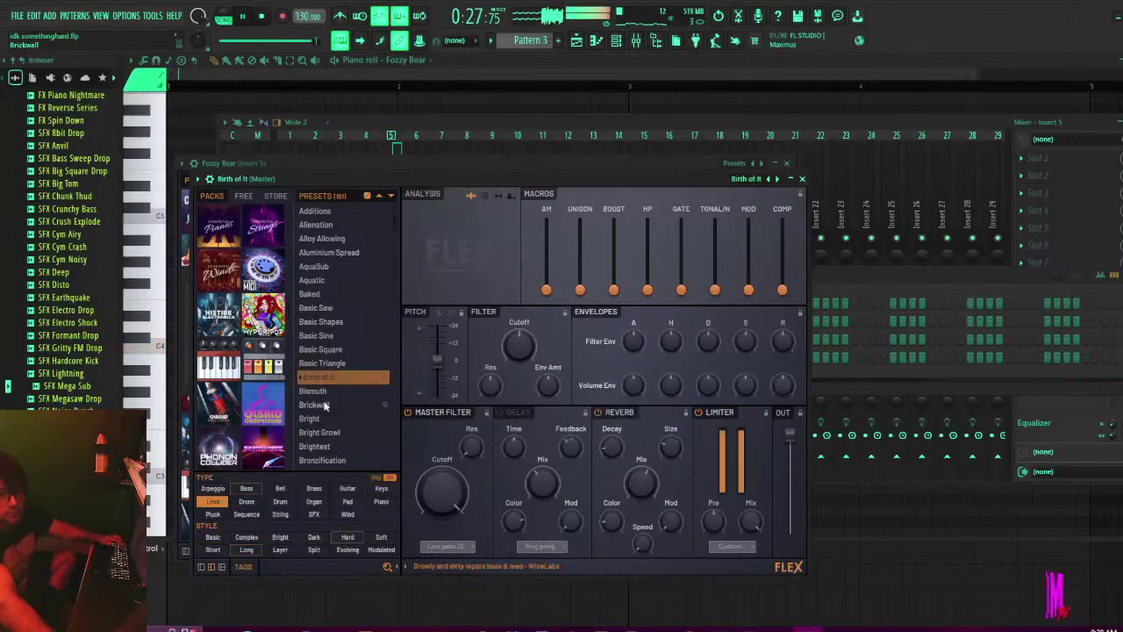
pyautogui.click(330, 392)
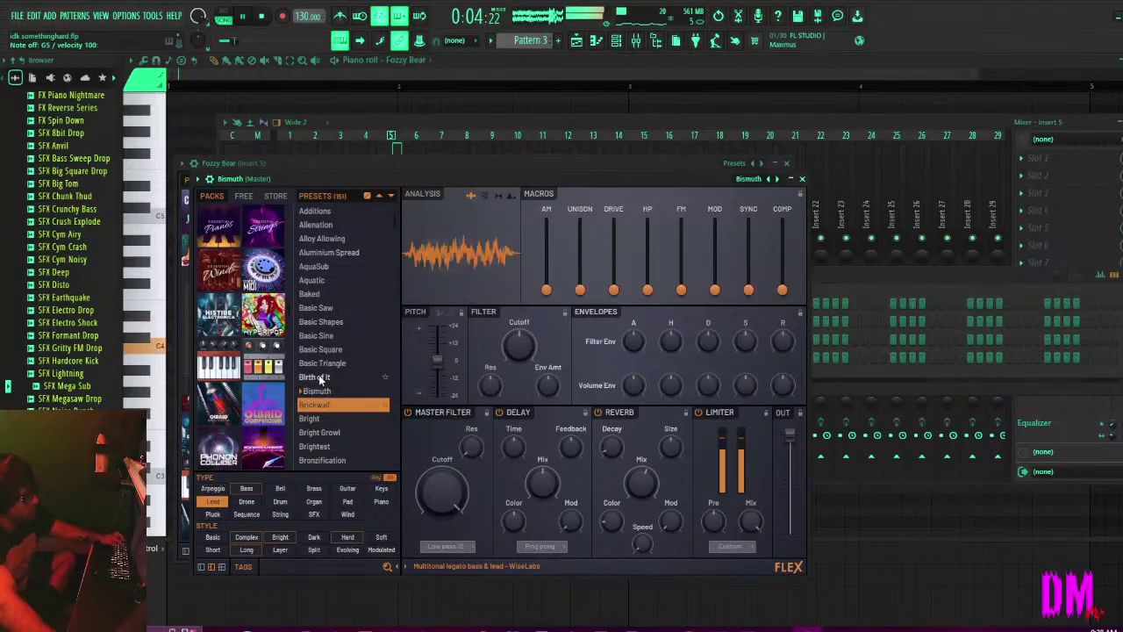
pyautogui.click(313, 419)
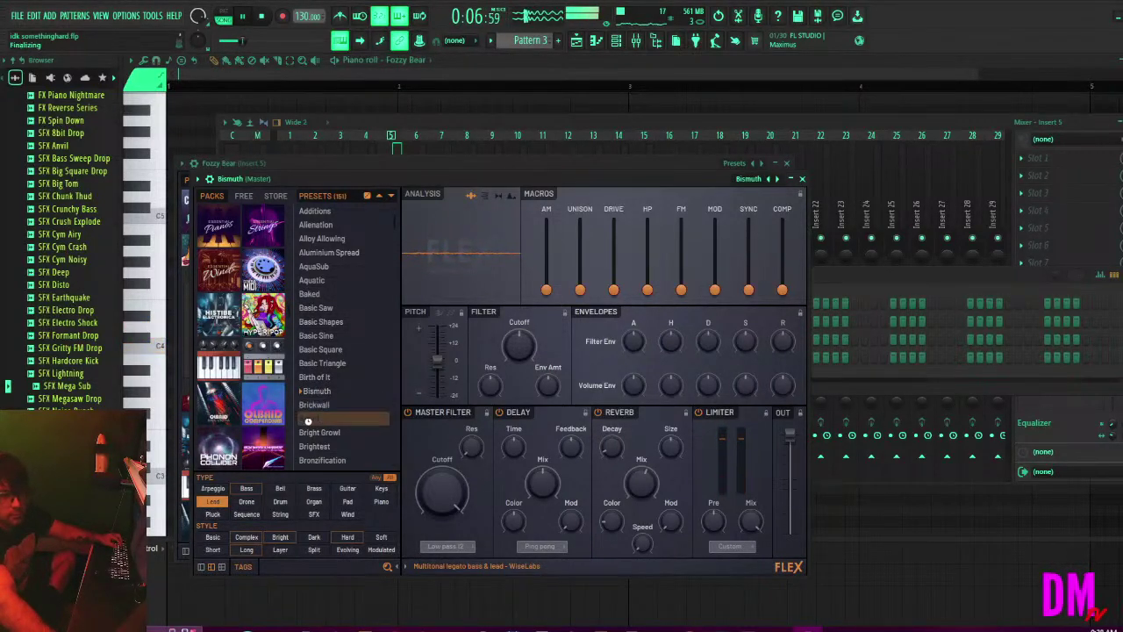
pyautogui.click(315, 433)
pyautogui.scroll(-1, 316, 412)
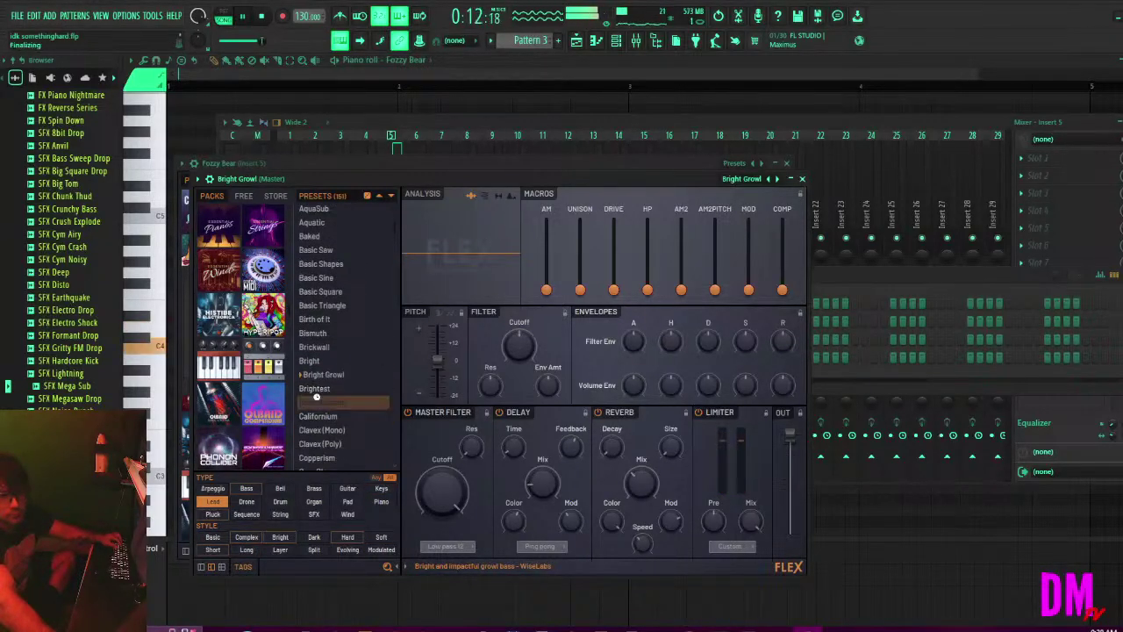
# Audition the Brightest, Bronzification, Clavex (Mono), Clavex (Poly), Copperism and Core Stomp lead presets in FLEX.
pyautogui.click(317, 391)
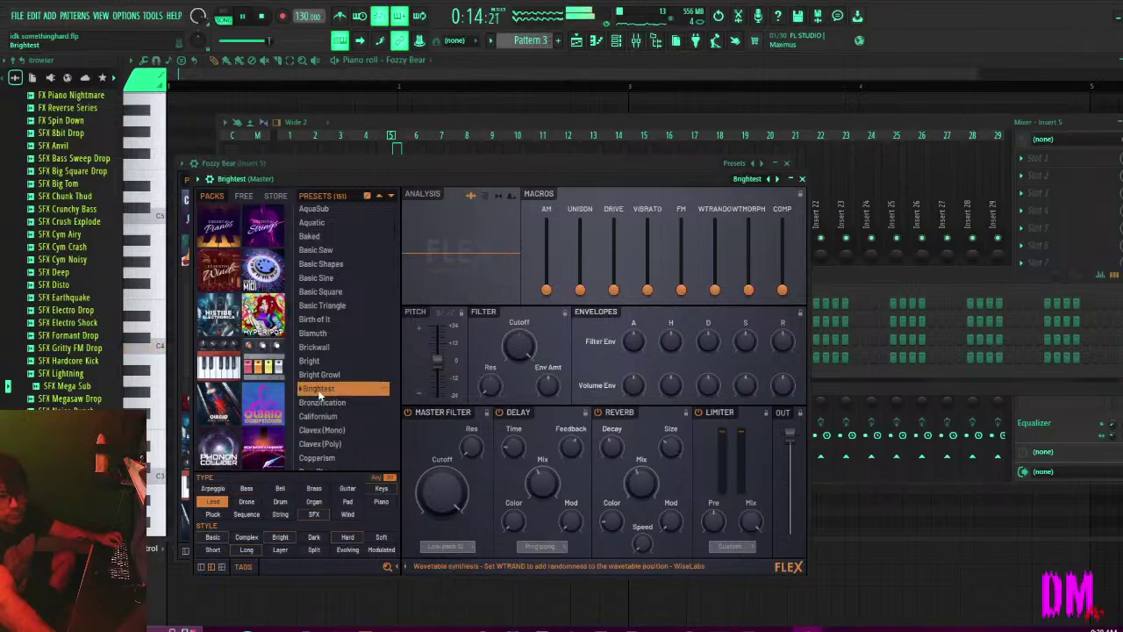
pyautogui.click(313, 403)
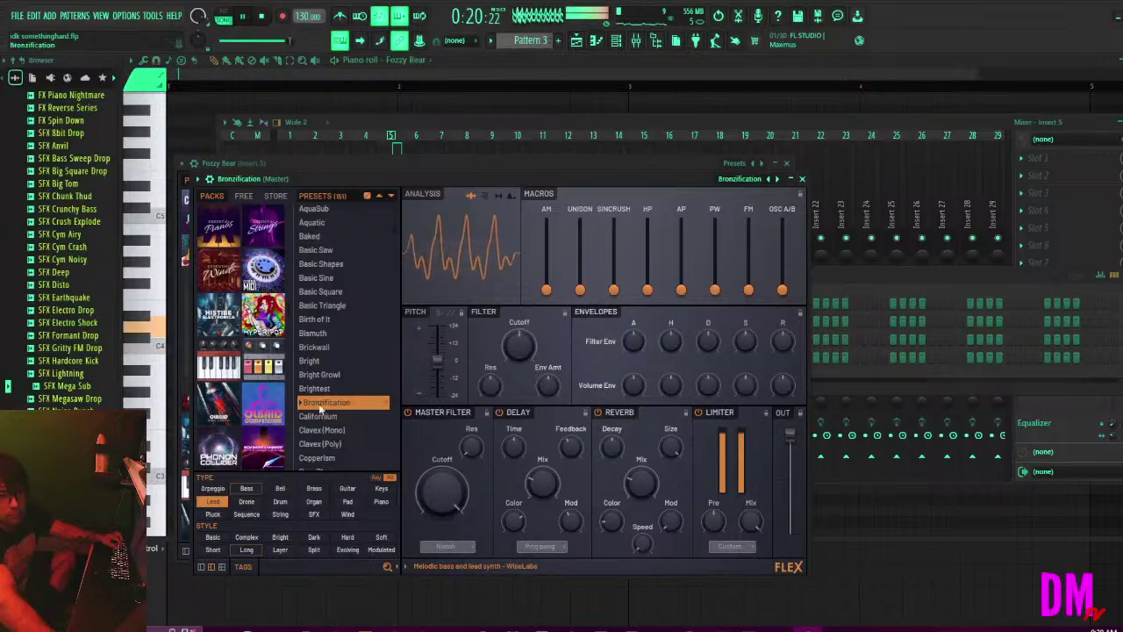
pyautogui.click(330, 430)
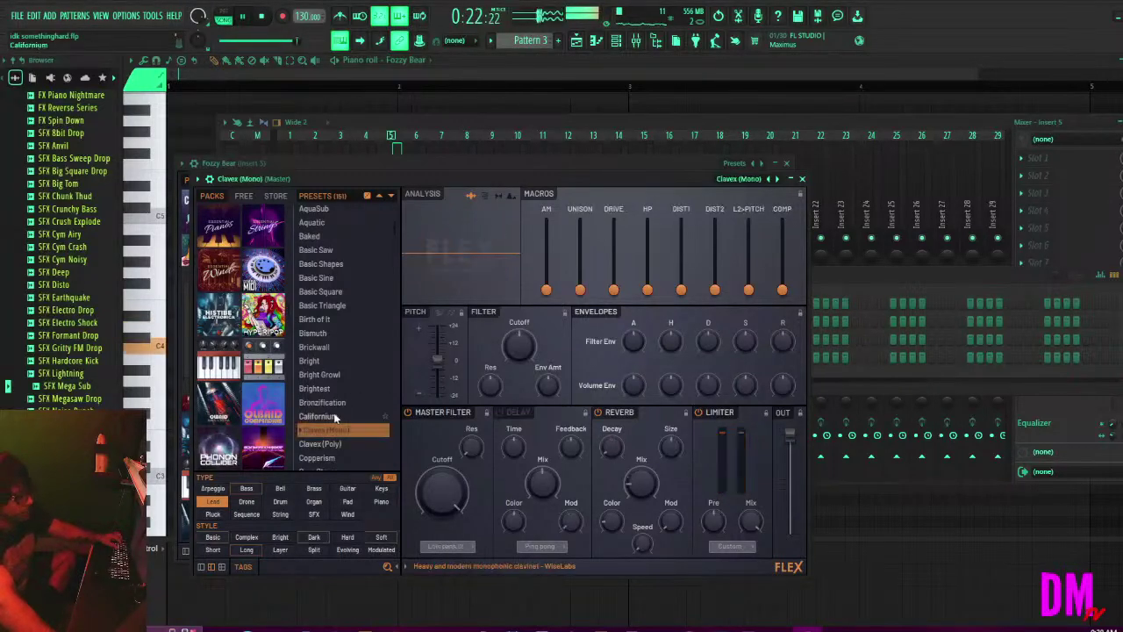
pyautogui.scroll(-1, 333, 420)
pyautogui.click(322, 386)
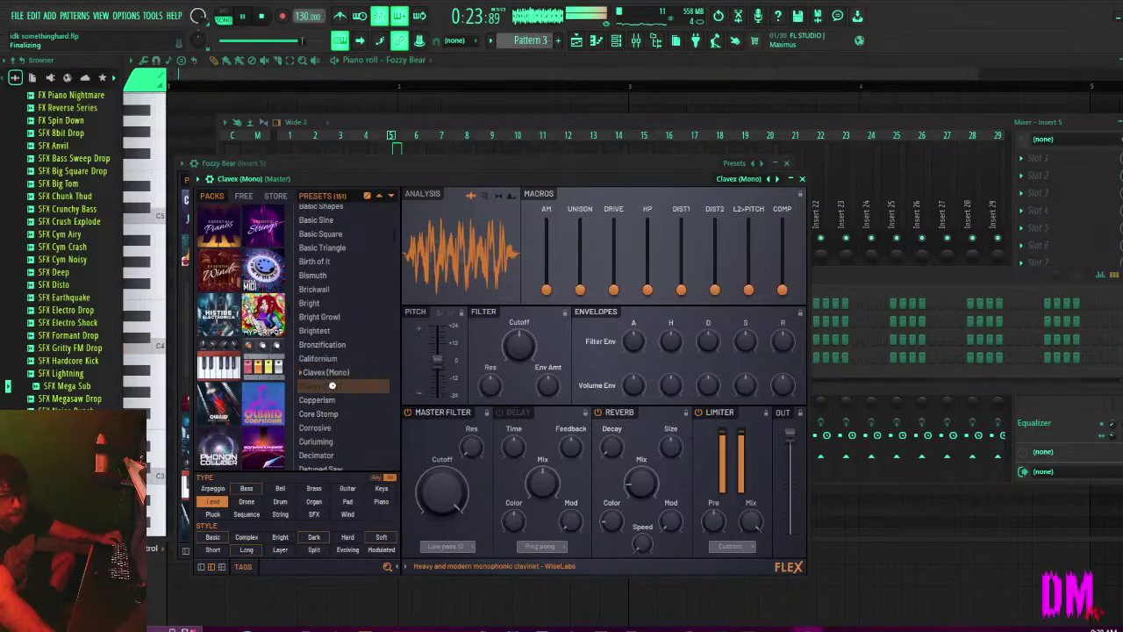
pyautogui.click(319, 400)
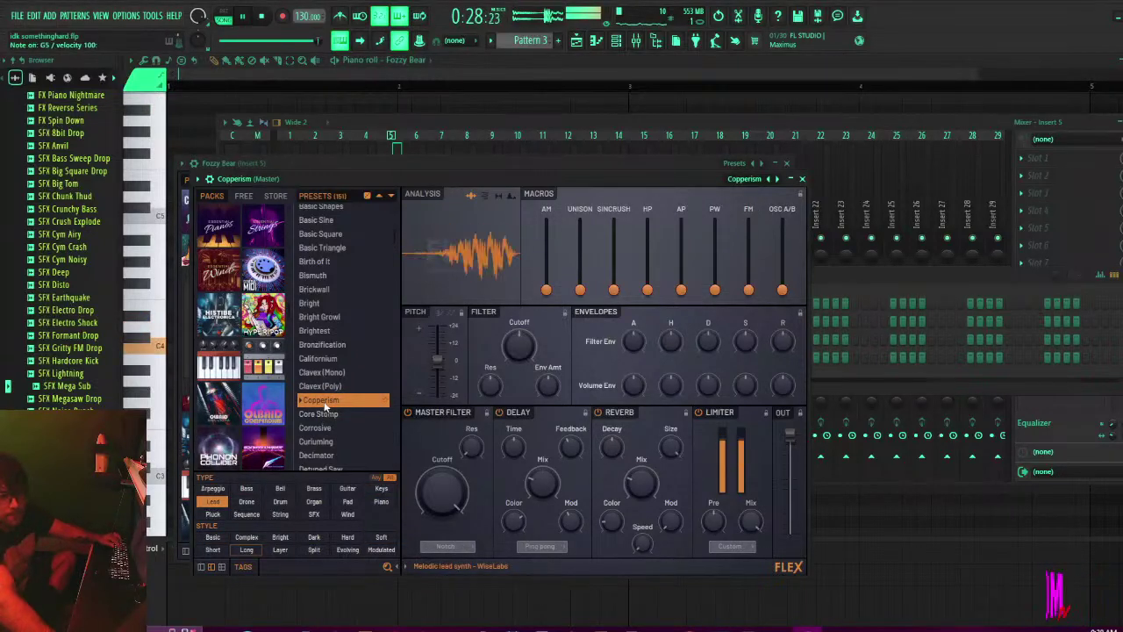
pyautogui.click(321, 415)
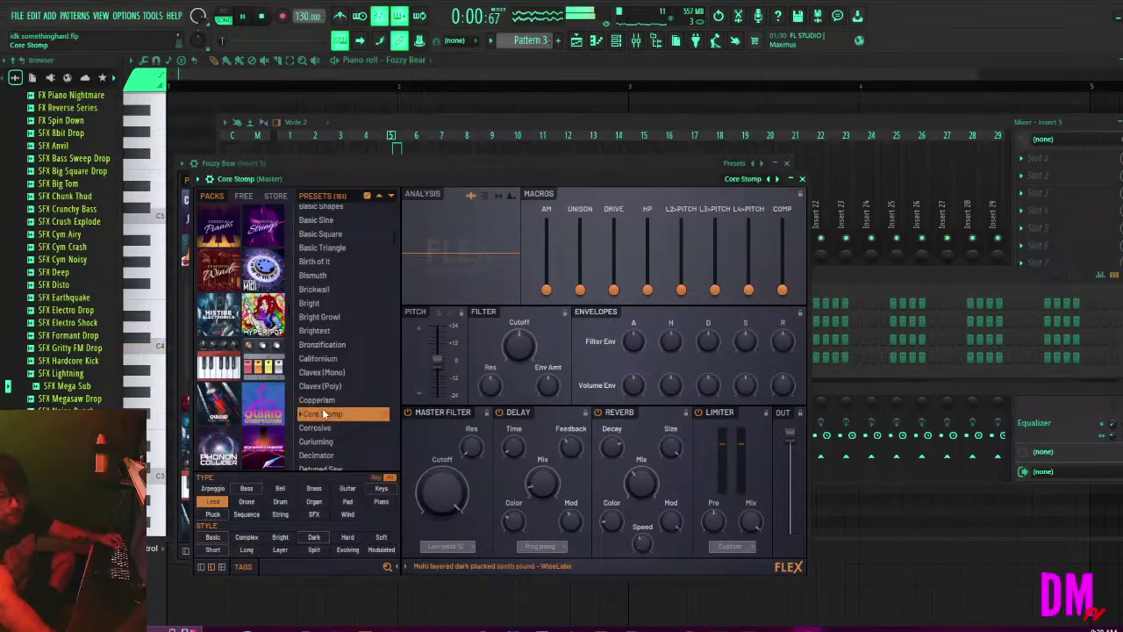
# Audition the Corrosive, Curiuming and Decimator lead presets in FLEX.
pyautogui.scroll(-2, 325, 408)
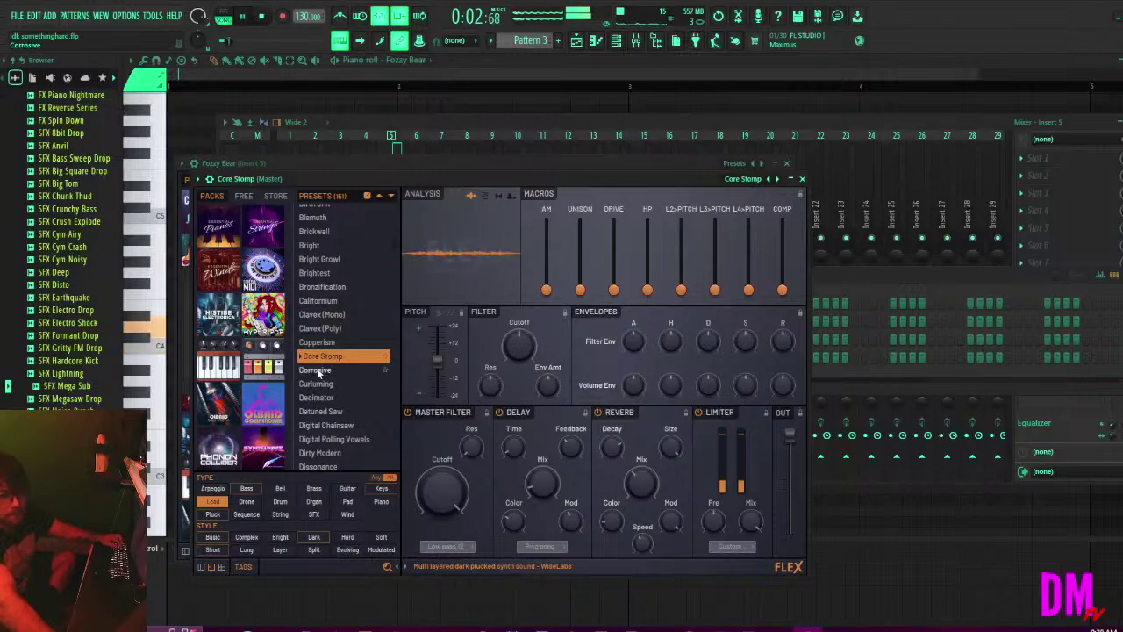
pyautogui.click(318, 370)
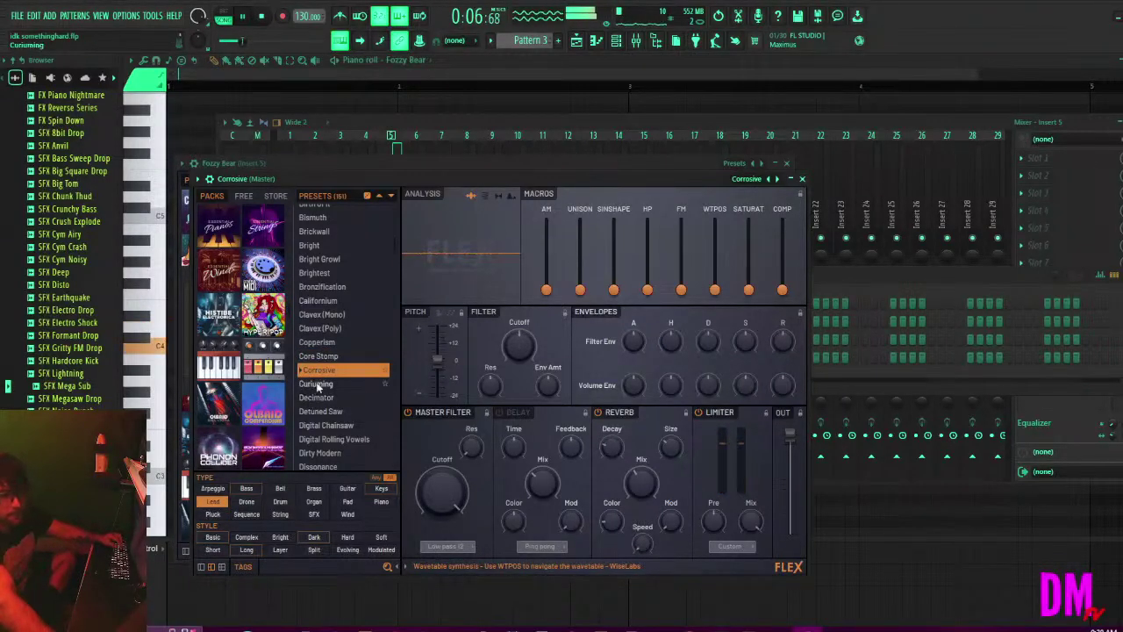
pyautogui.click(318, 385)
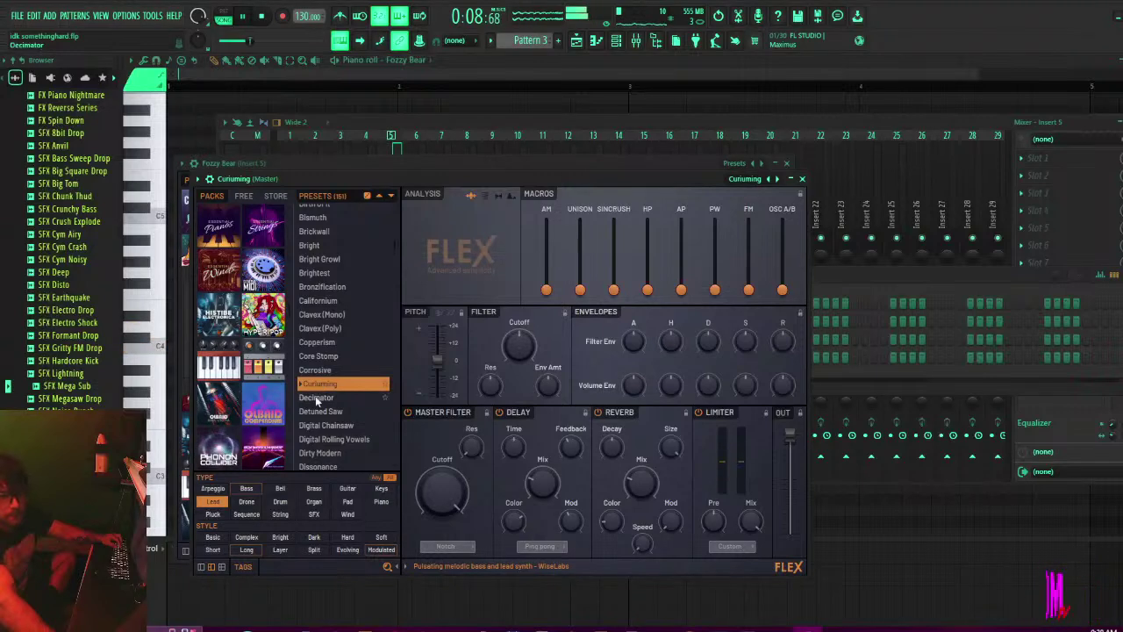
pyautogui.click(318, 399)
pyautogui.scroll(-2, 319, 400)
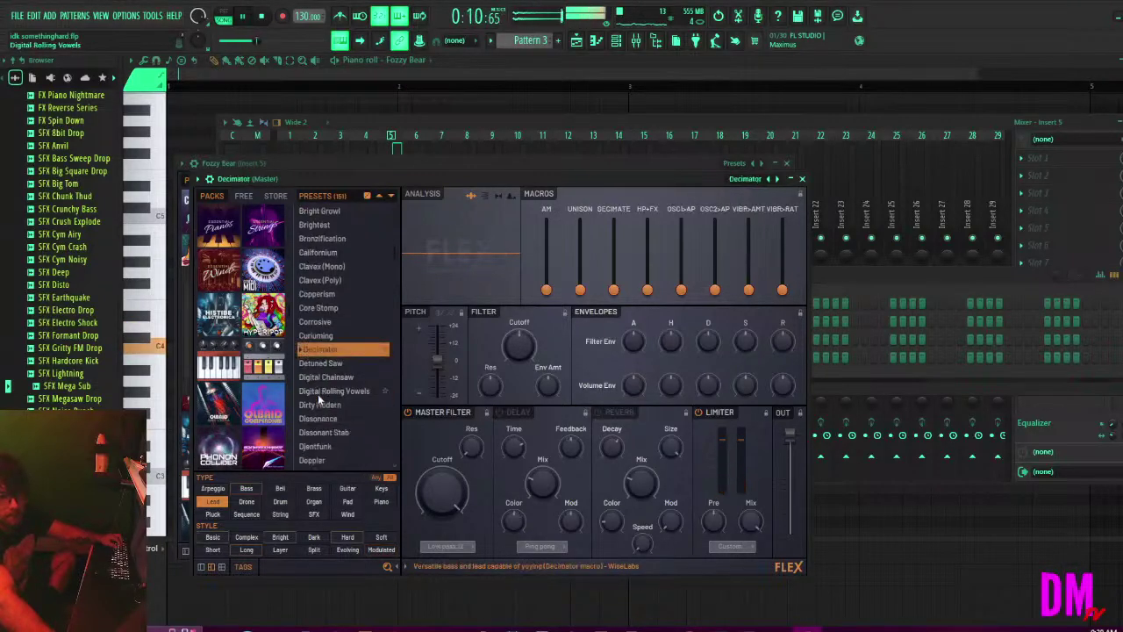
# Audition the Detuned Saw lead preset and mark the Decimator preset as a favorite.
pyautogui.scroll(-3, 319, 401)
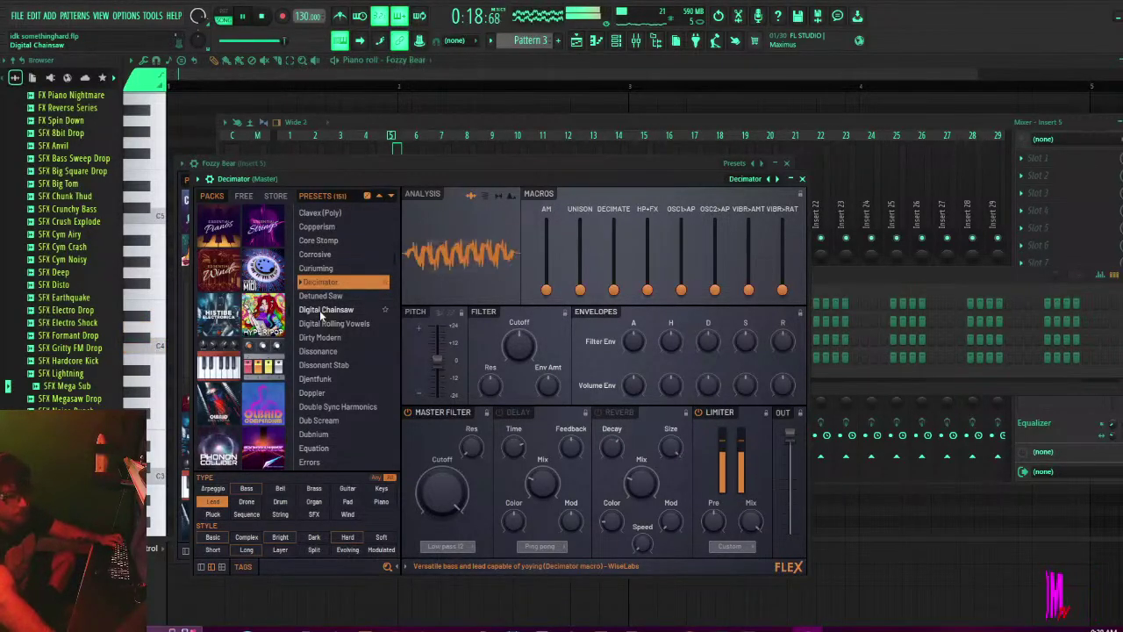
pyautogui.click(332, 297)
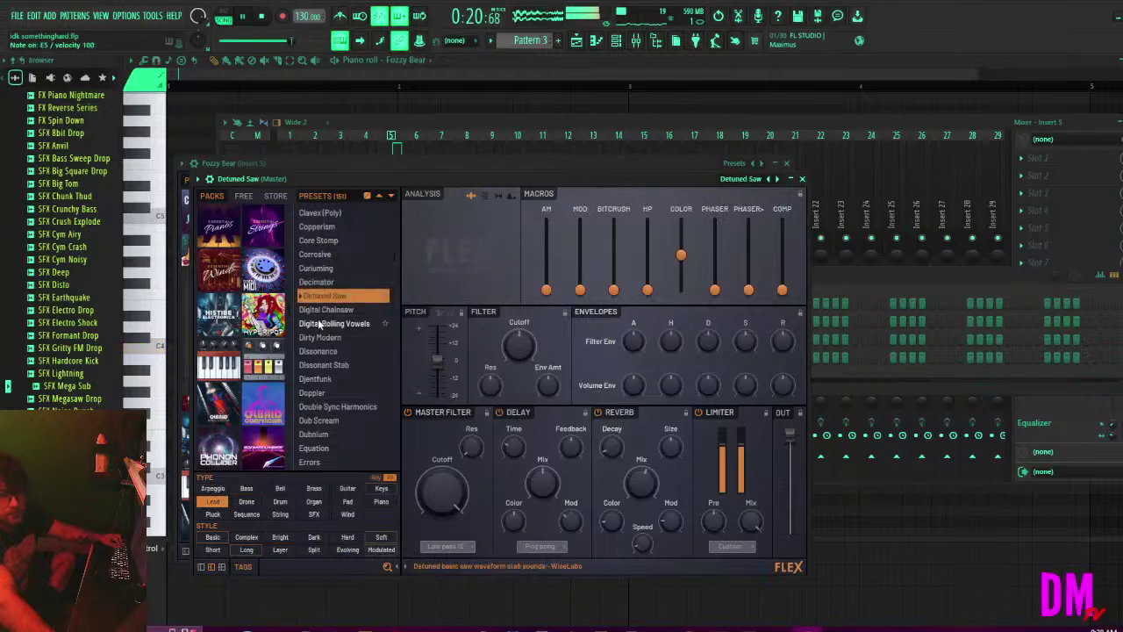
pyautogui.click(381, 285)
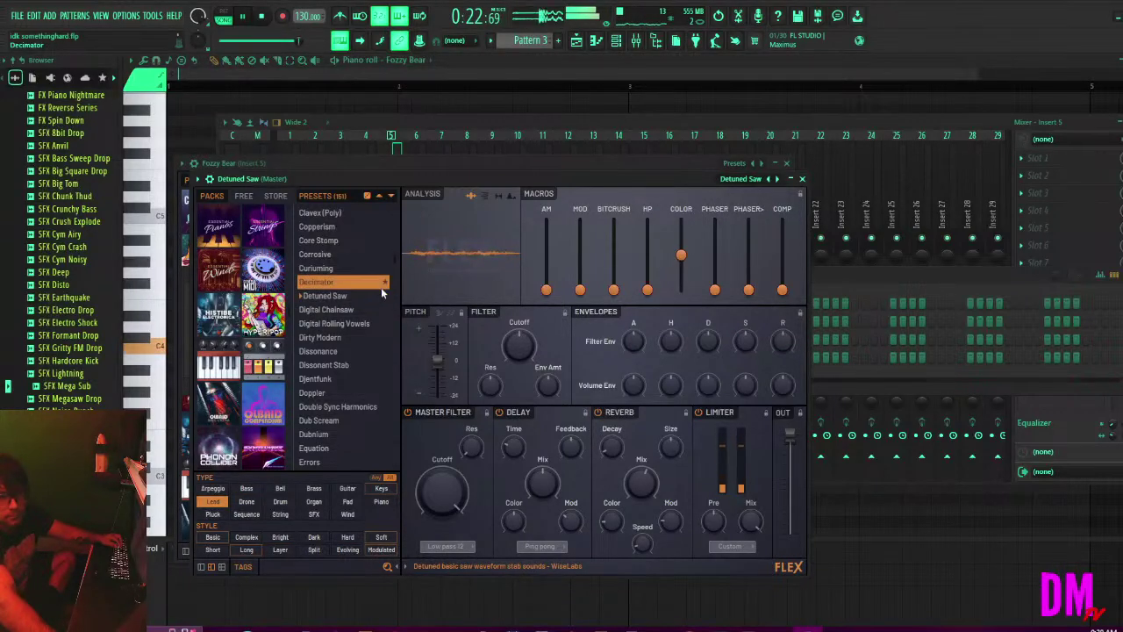
# Audition the Digital Chainsaw, Digital Rolling Vowels, Dirty Modern and Dissonance lead presets in FLEX.
pyautogui.click(324, 310)
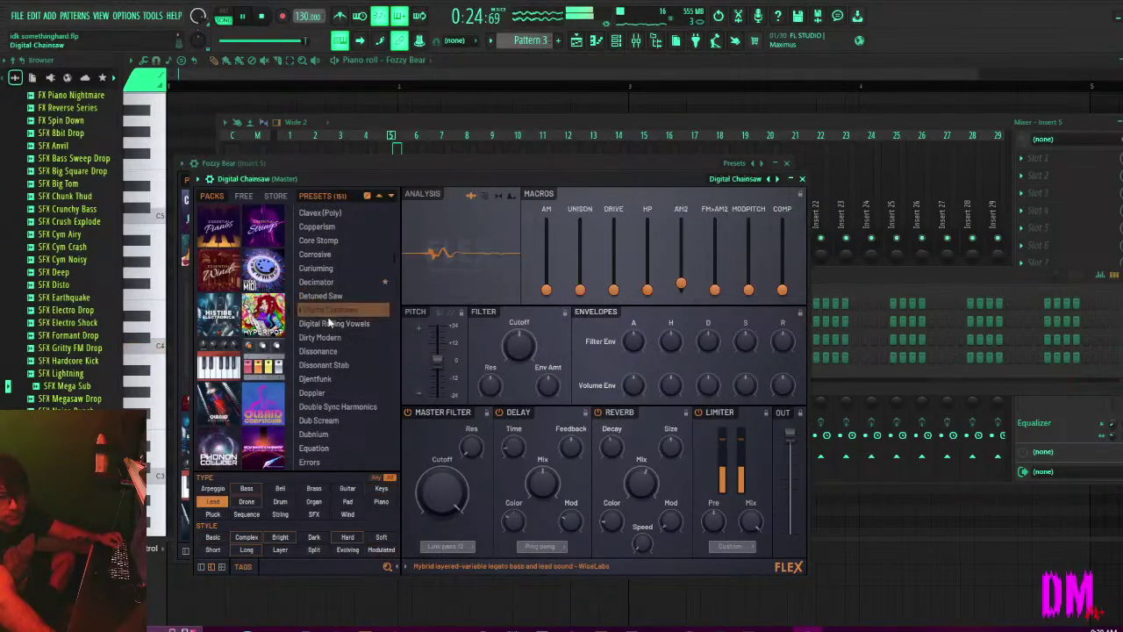
pyautogui.click(332, 325)
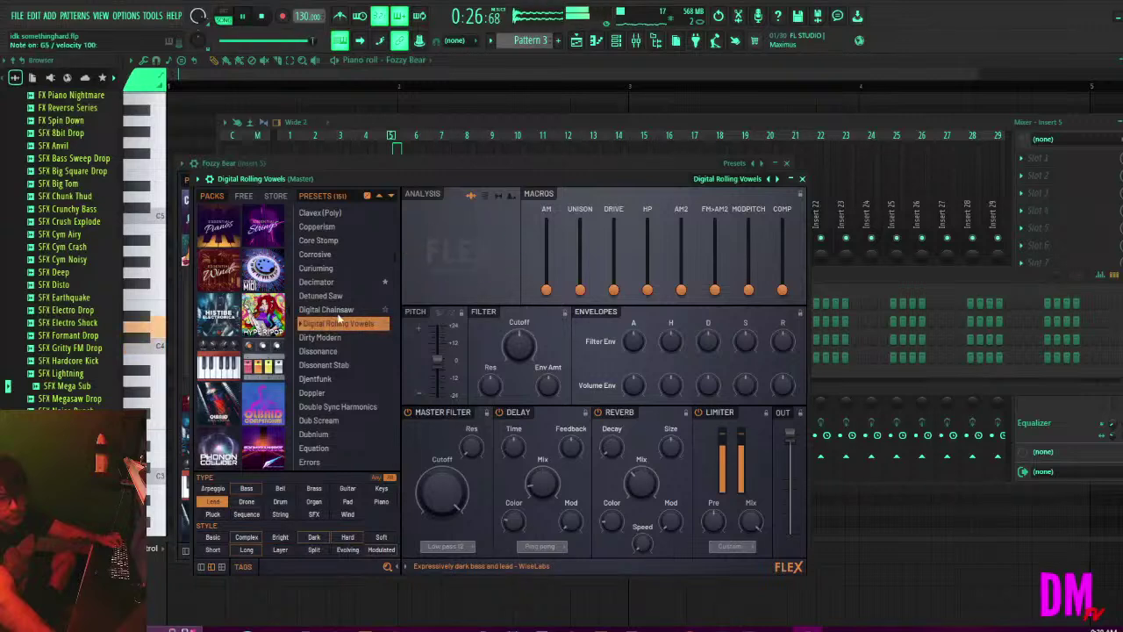
pyautogui.click(337, 339)
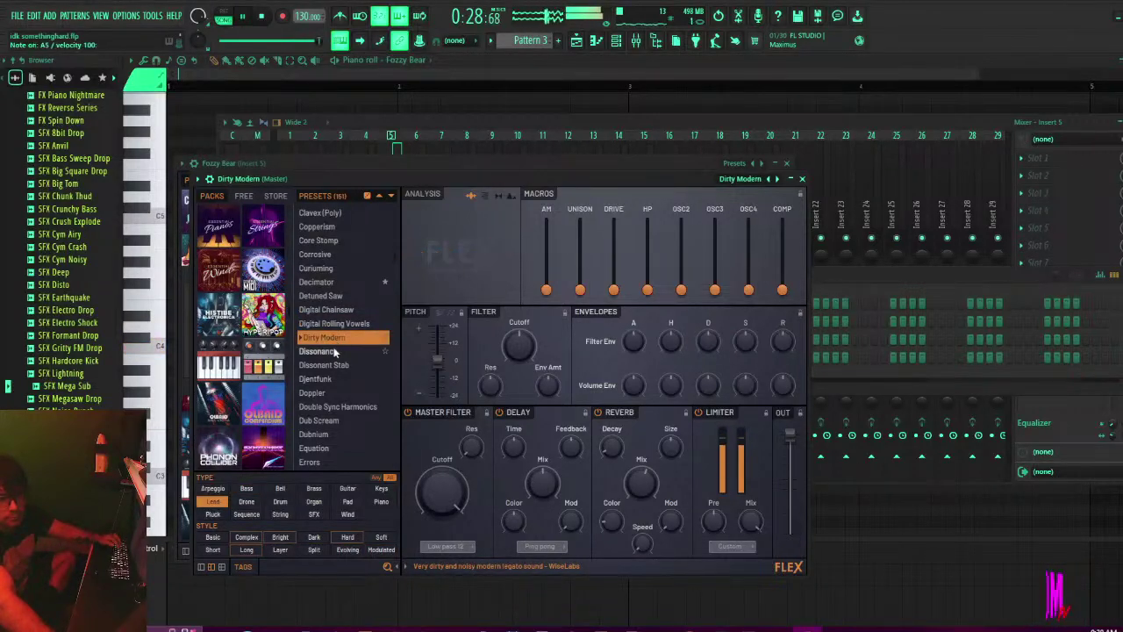
pyautogui.click(332, 349)
pyautogui.scroll(-2, 332, 324)
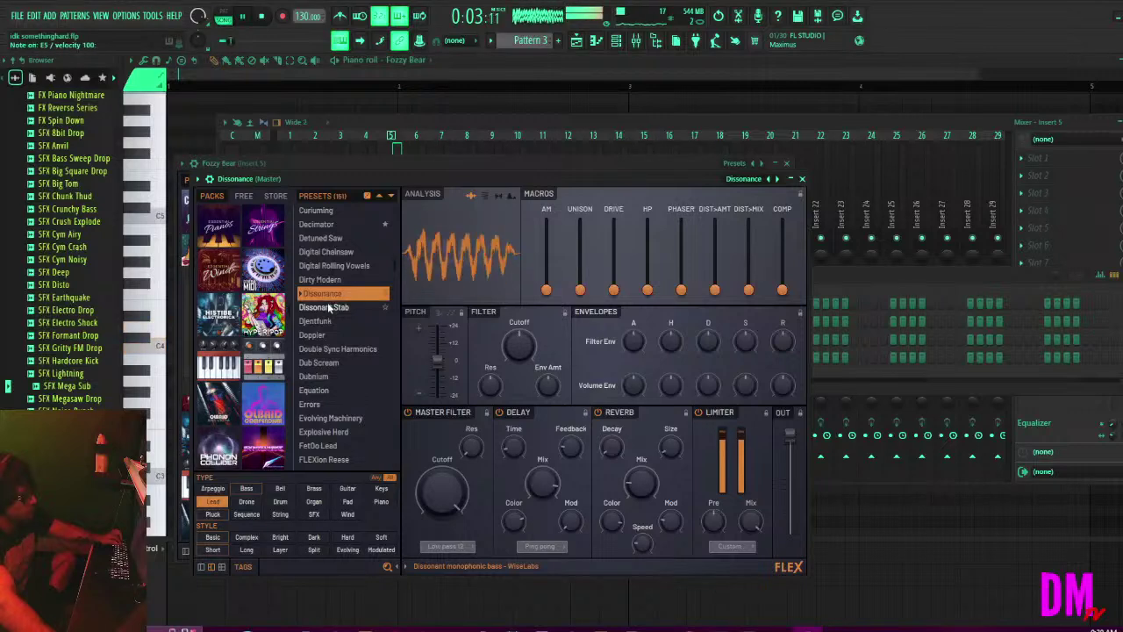
# Audition the FLEX lead presets from Dissonant Stab through Equation while the pattern plays.
pyautogui.click(327, 306)
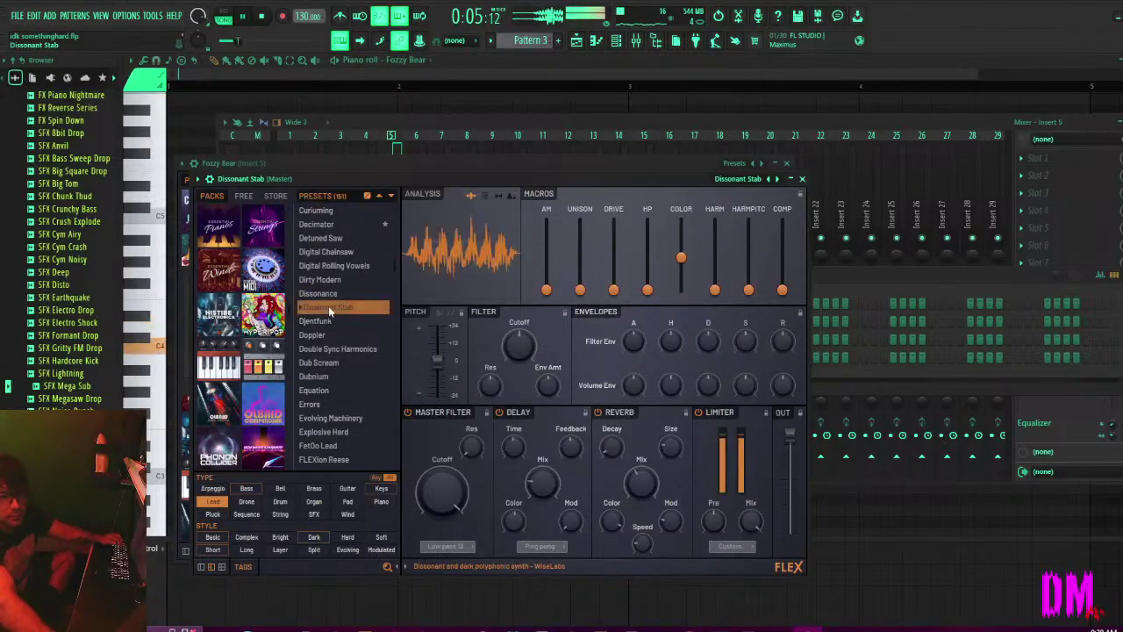
pyautogui.click(308, 325)
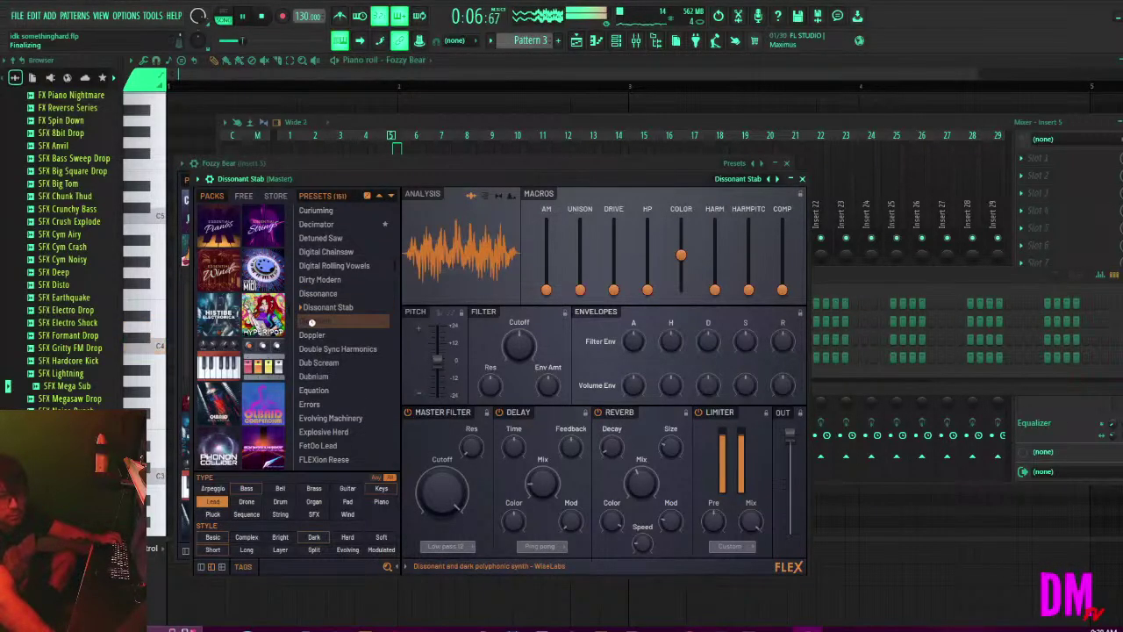
pyautogui.click(312, 336)
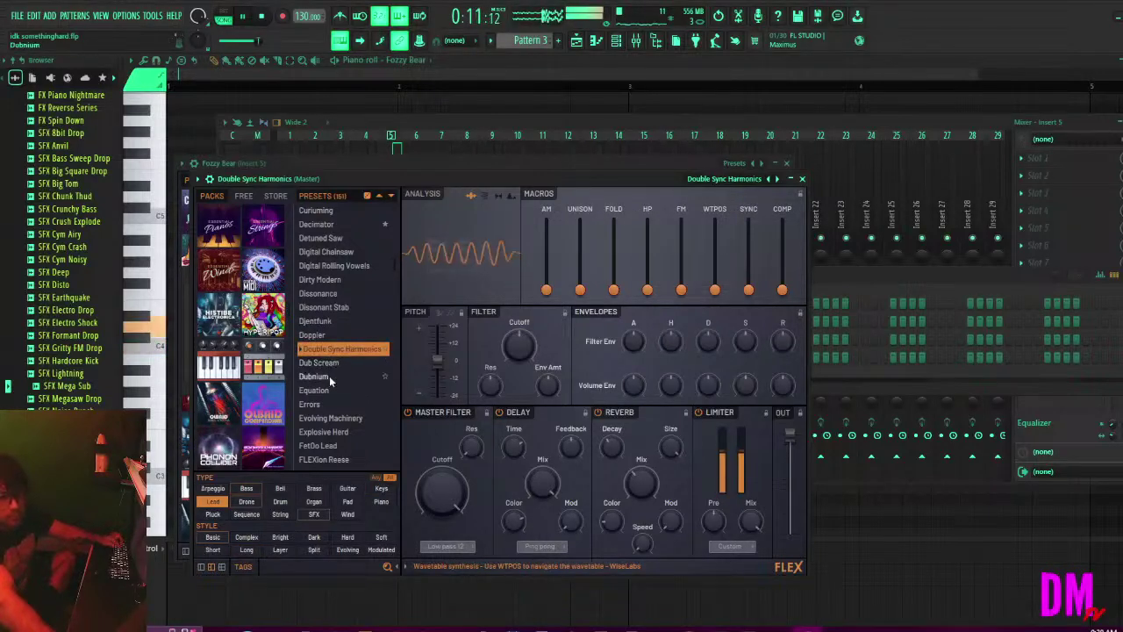
pyautogui.click(334, 364)
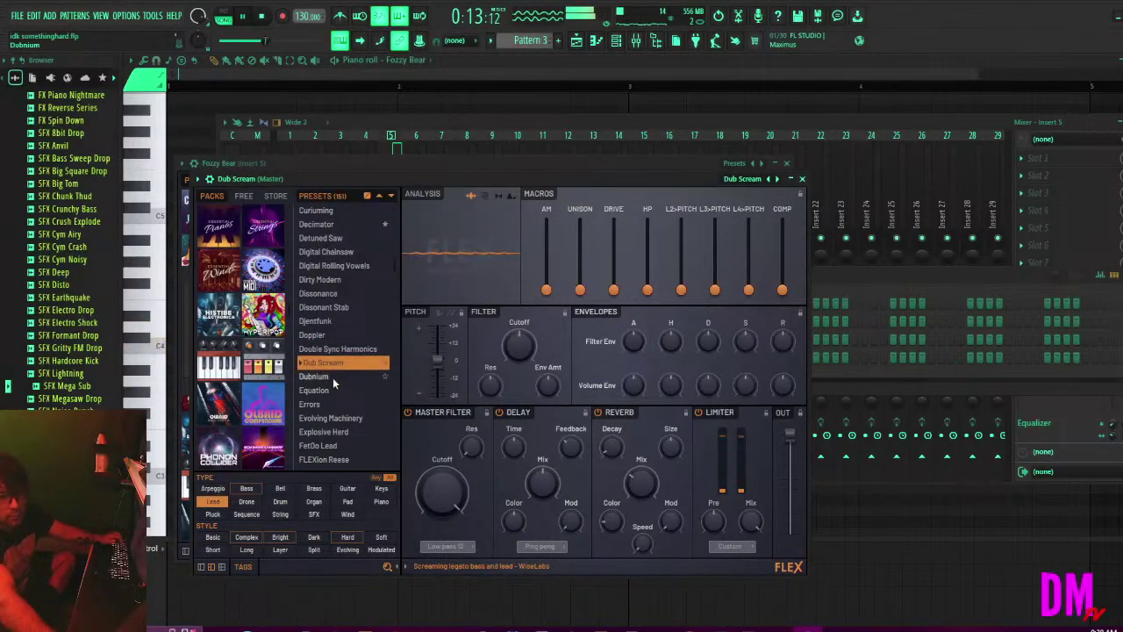
pyautogui.click(338, 376)
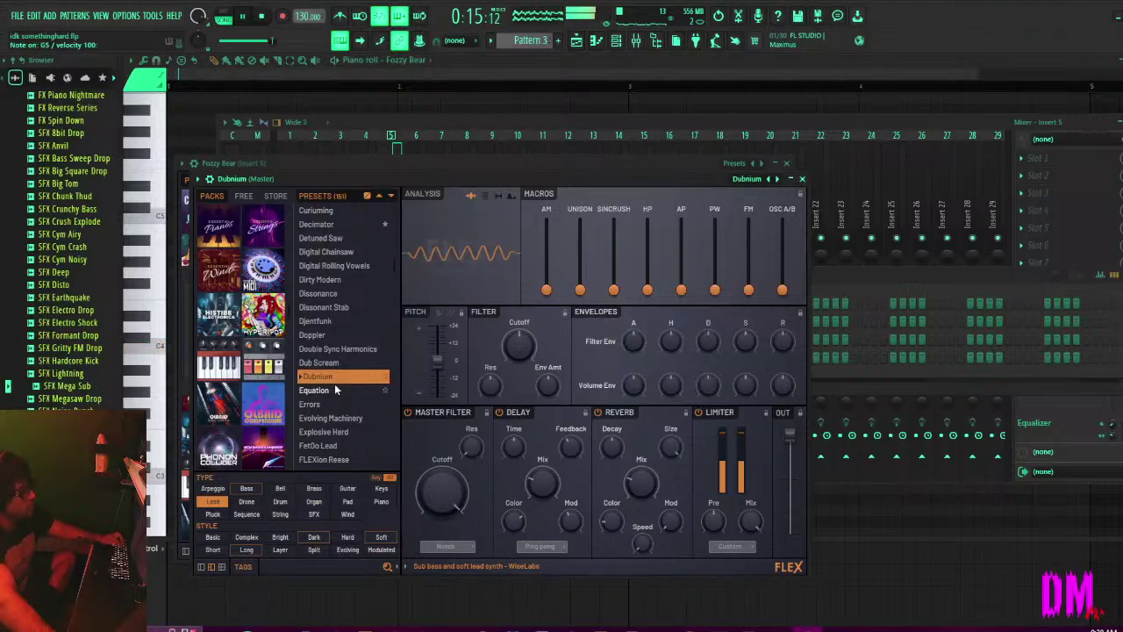
pyautogui.click(329, 389)
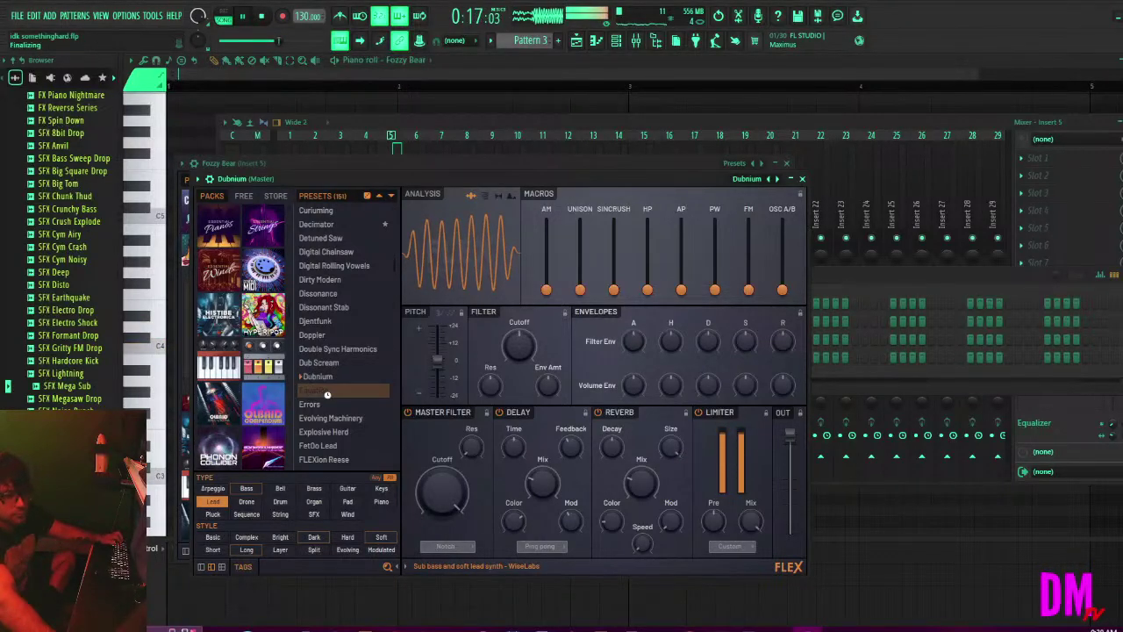
# Audition the Errors, Explosive Herd and Evolving Machinery presets against the playing pattern.
pyautogui.scroll(-2, 327, 390)
pyautogui.click(319, 346)
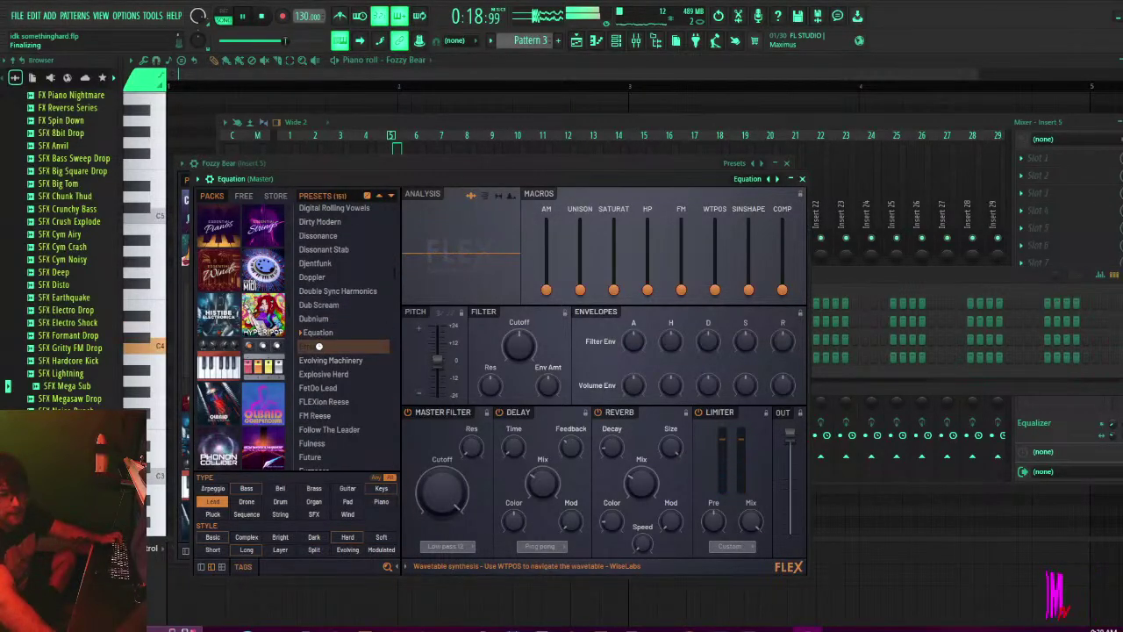
pyautogui.click(325, 373)
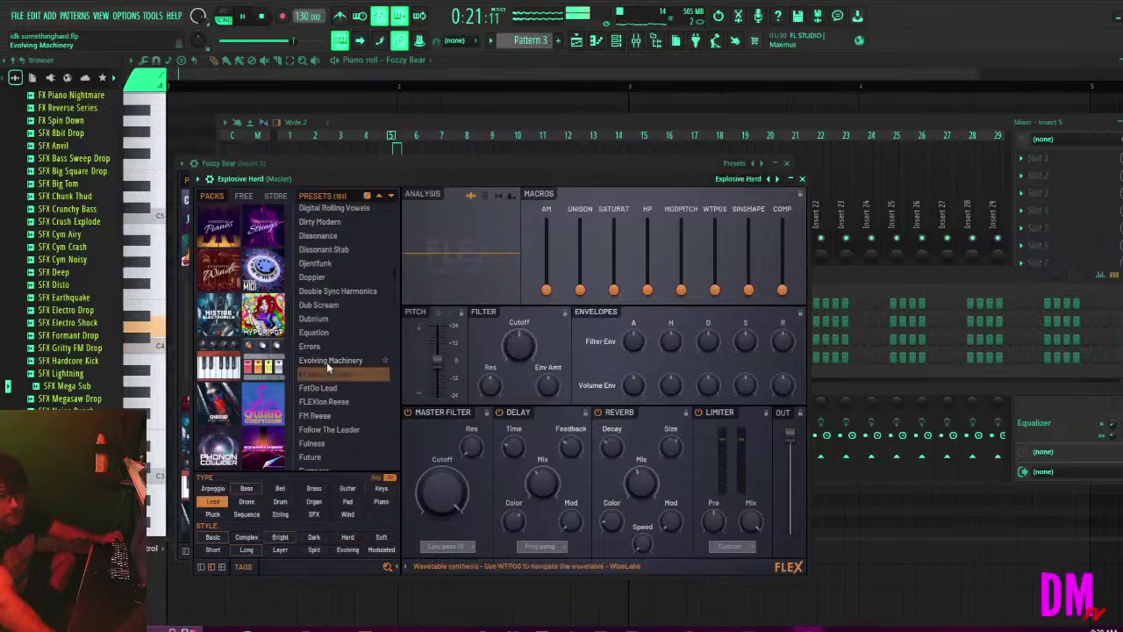
pyautogui.click(327, 360)
# Audition the FetOo Lead and FLEXion Reese presets and mark FetOo Lead as a favorite.
pyautogui.scroll(-2, 324, 356)
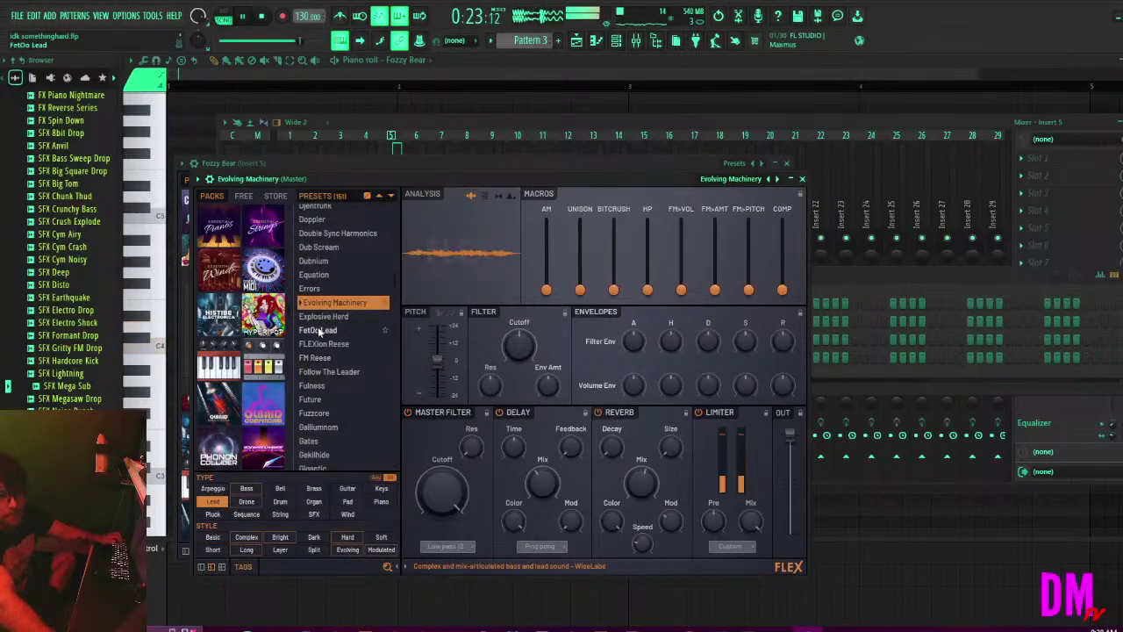
pyautogui.click(318, 332)
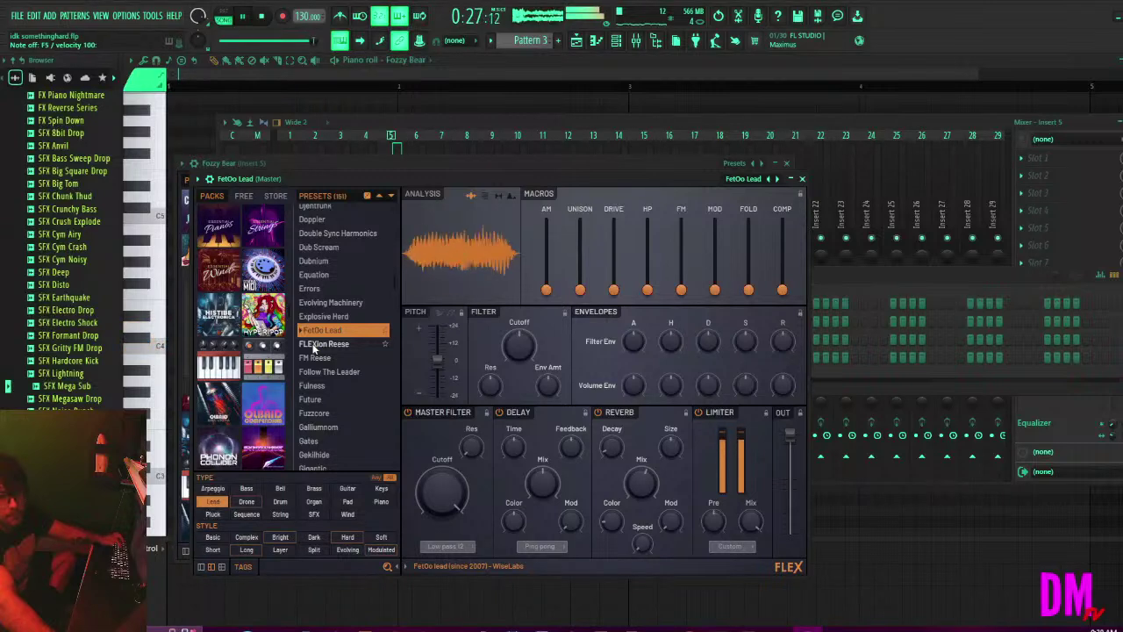
pyautogui.click(313, 346)
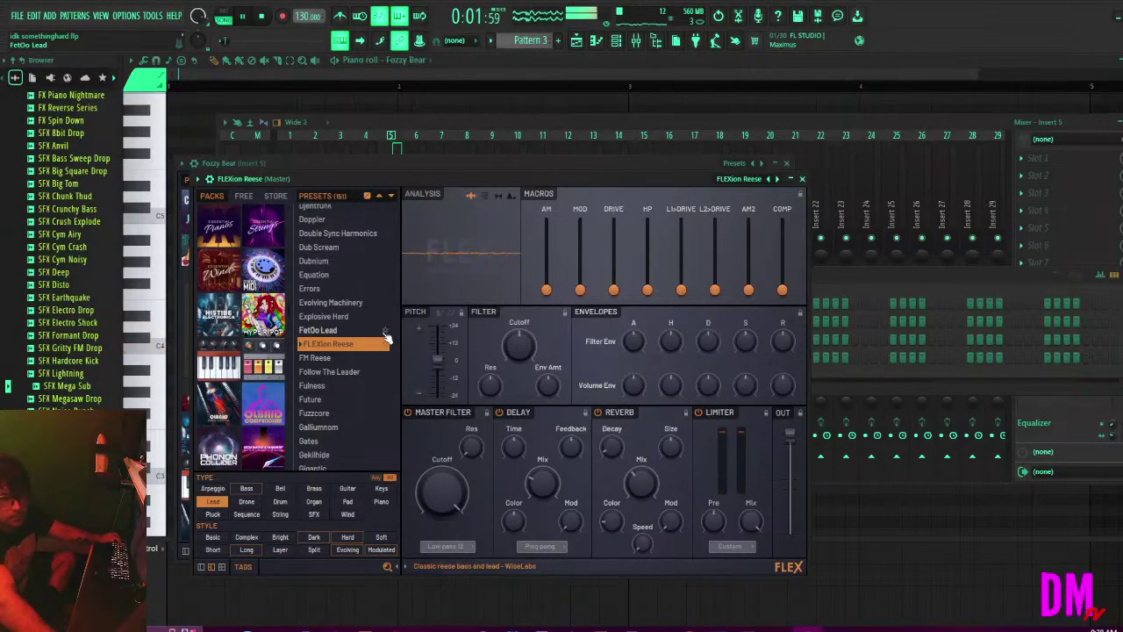
# Audition the FM Reese, Follow The Leader, Fulness, Future and Fuzzcore presets with the looping pattern.
pyautogui.click(327, 355)
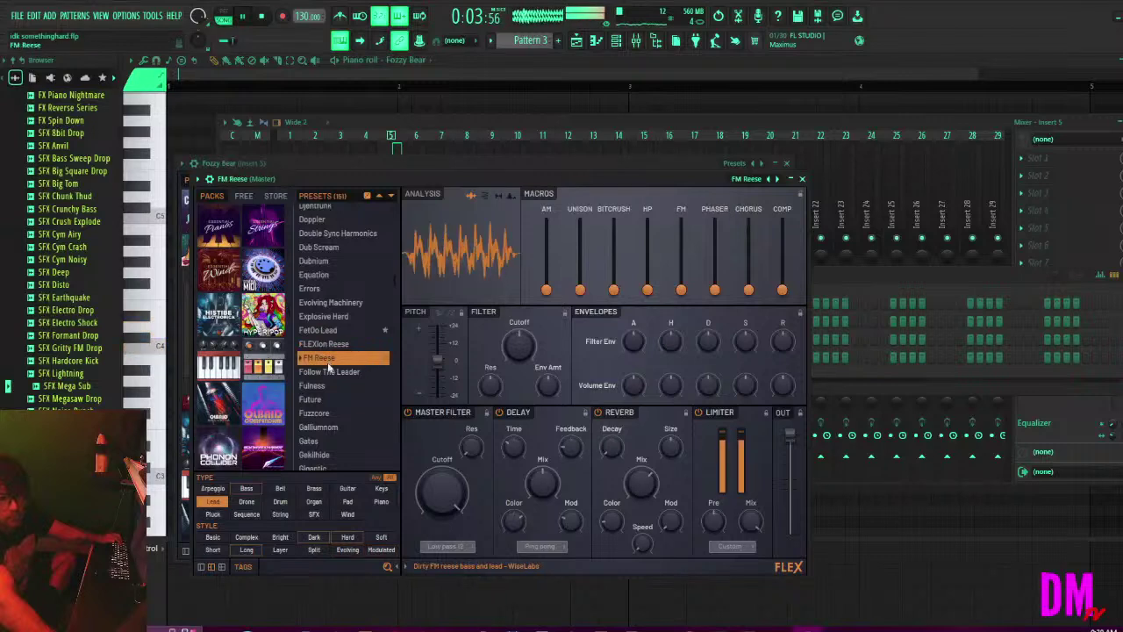
pyautogui.click(328, 371)
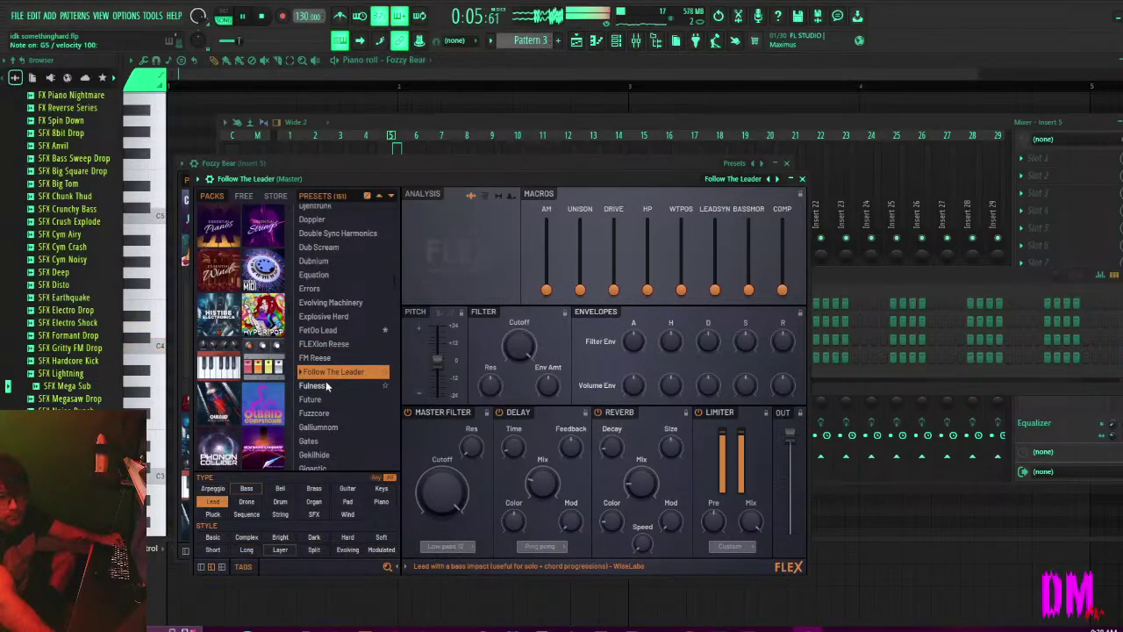
pyautogui.click(326, 383)
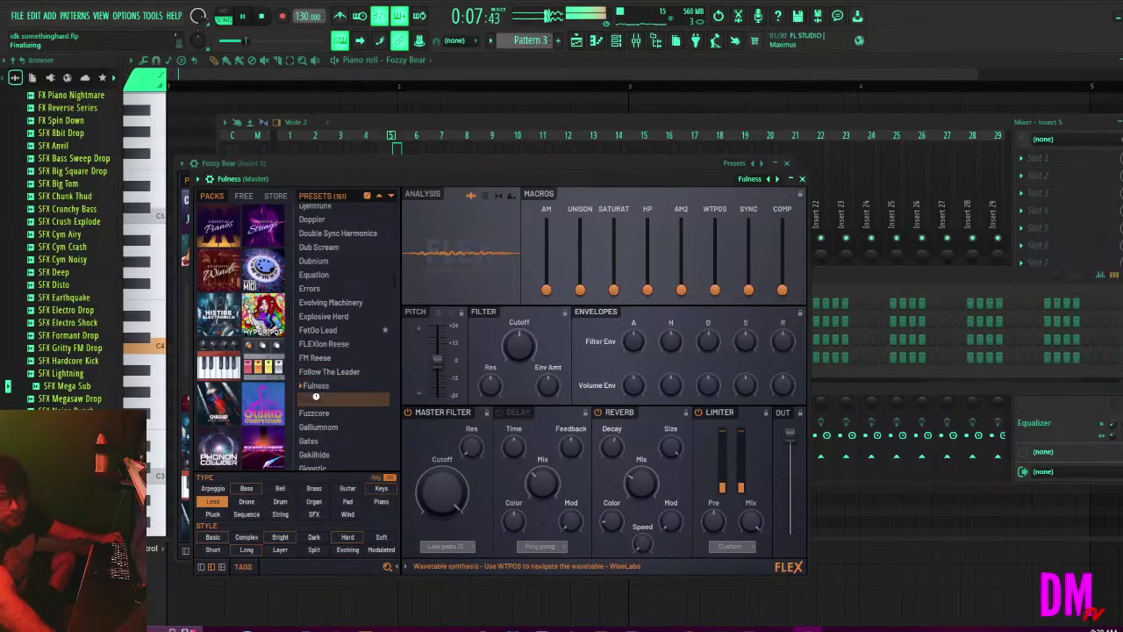
pyautogui.click(317, 399)
pyautogui.scroll(-3, 324, 334)
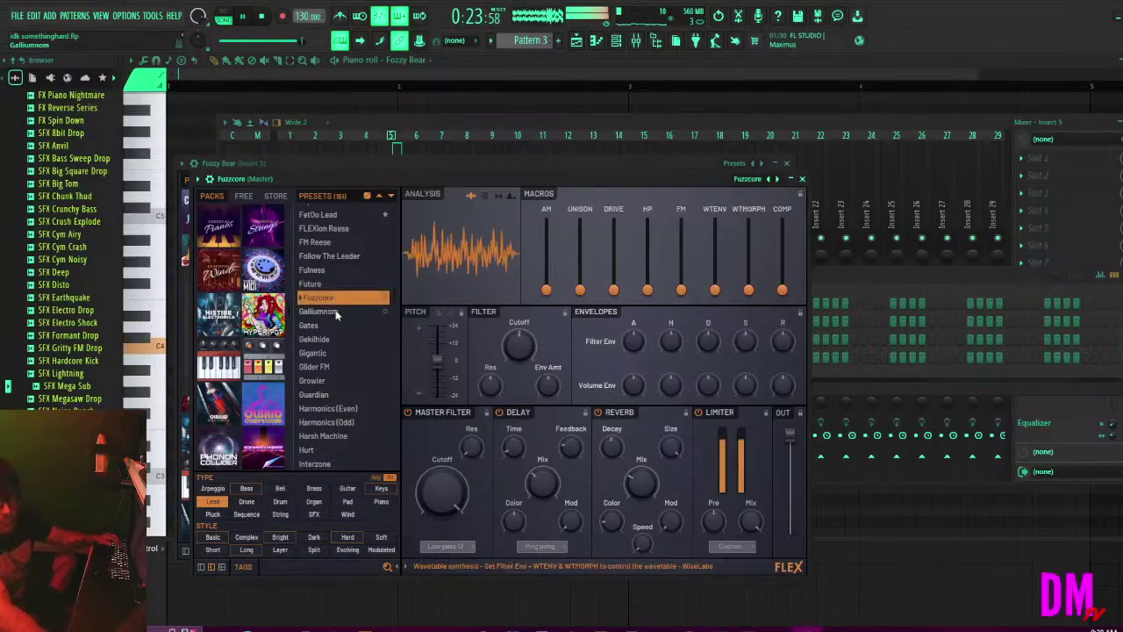
# Audition the Galliumnom, Gates, Gekilhide, Gigantic and Glider FM presets with the looping pattern.
pyautogui.click(333, 311)
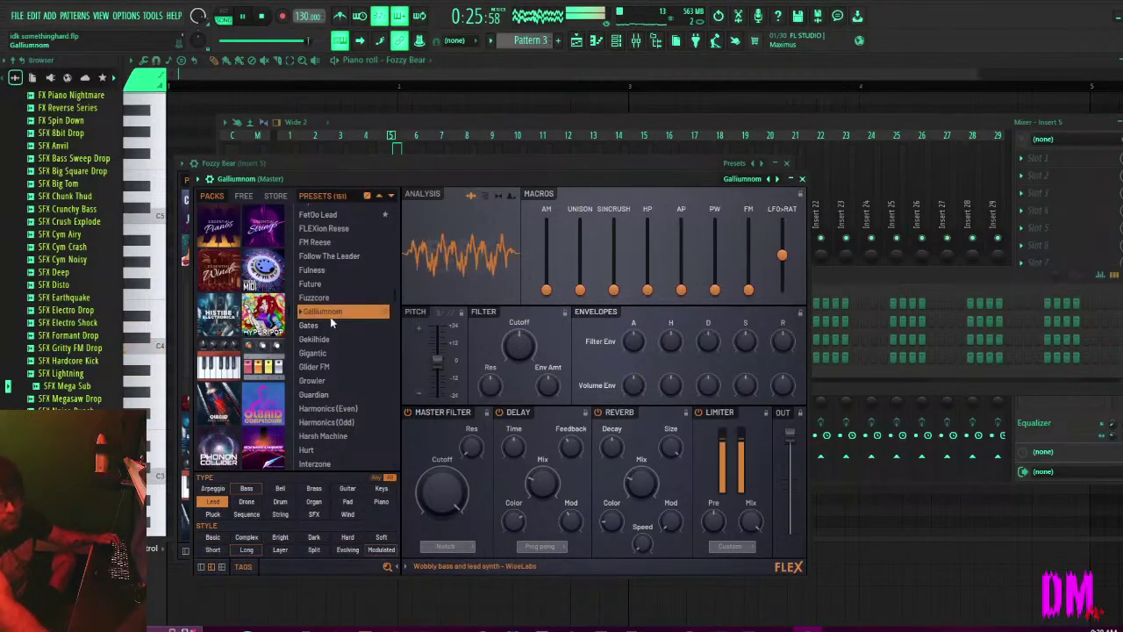
pyautogui.click(318, 326)
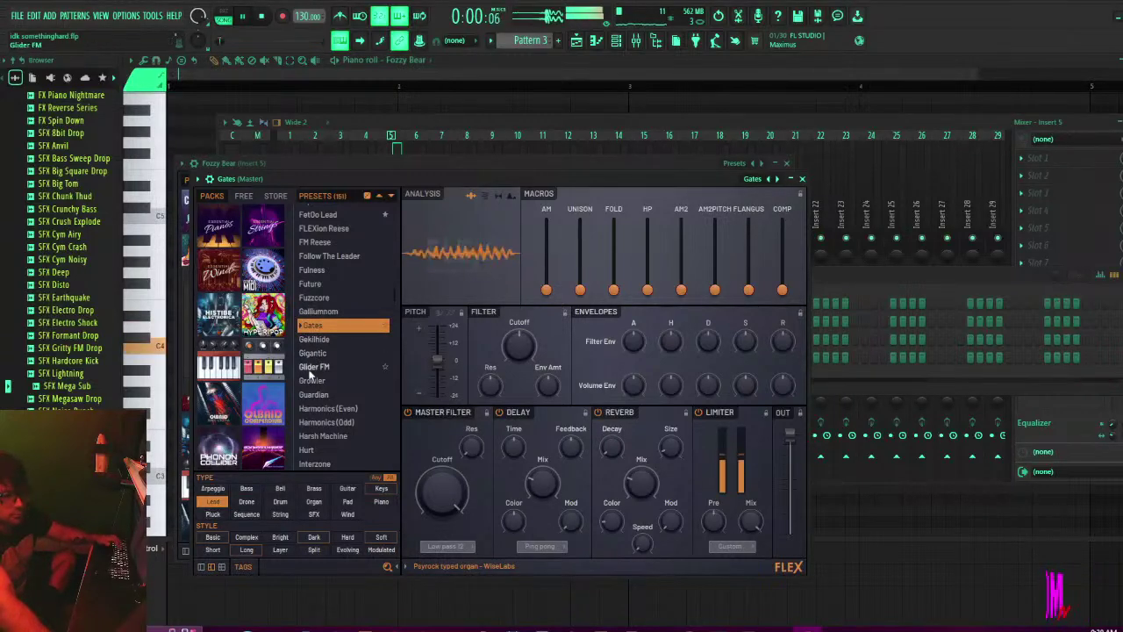
pyautogui.click(329, 339)
pyautogui.click(322, 353)
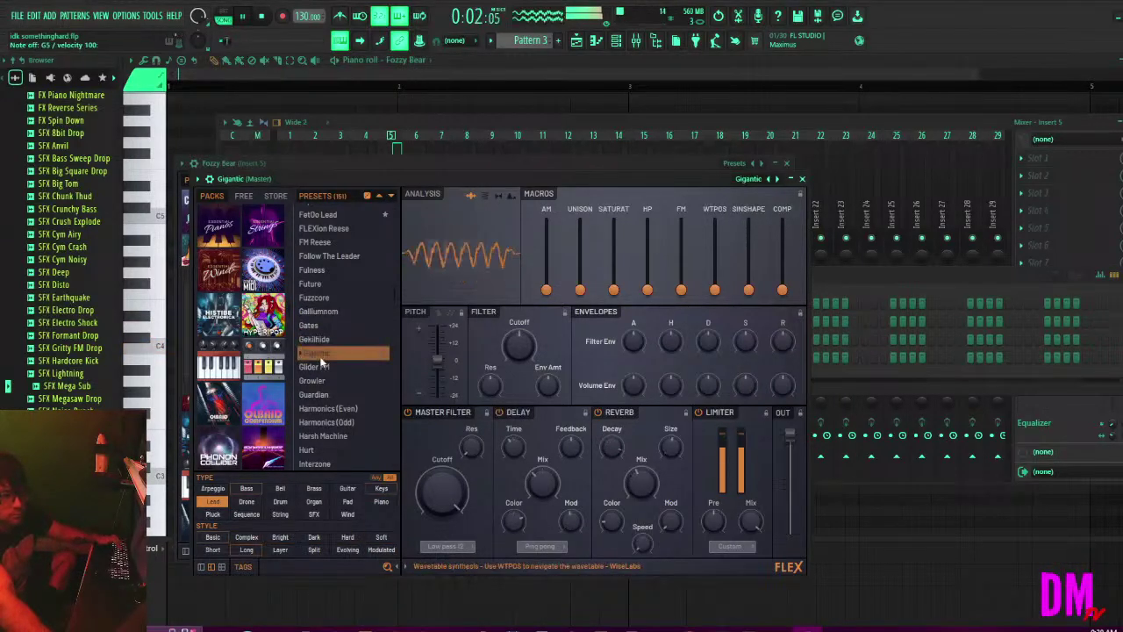
pyautogui.click(320, 367)
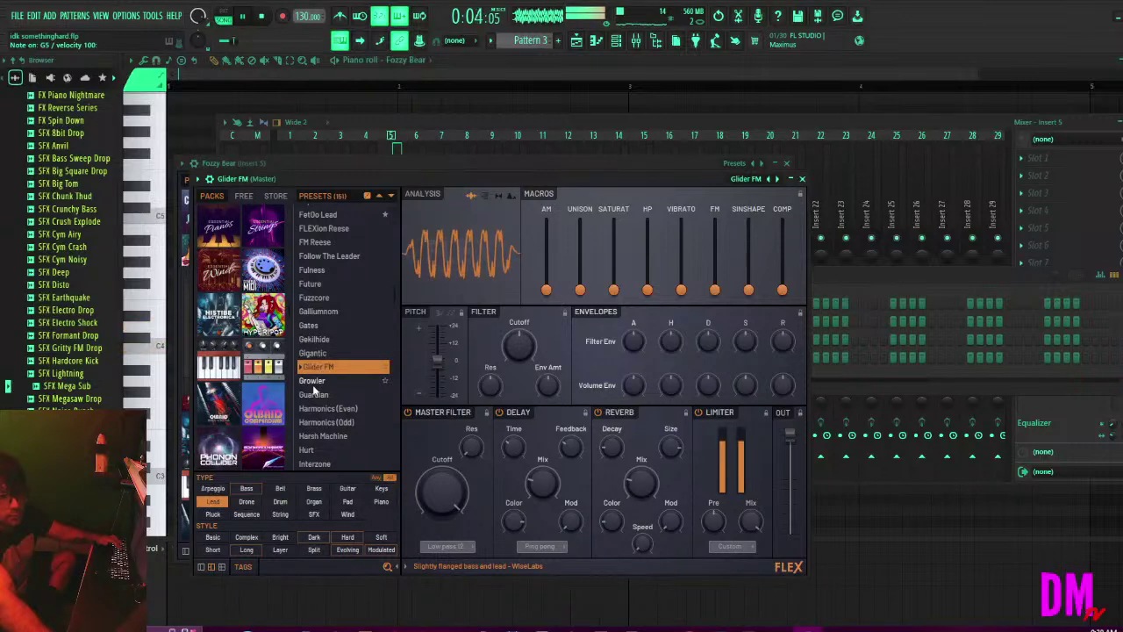
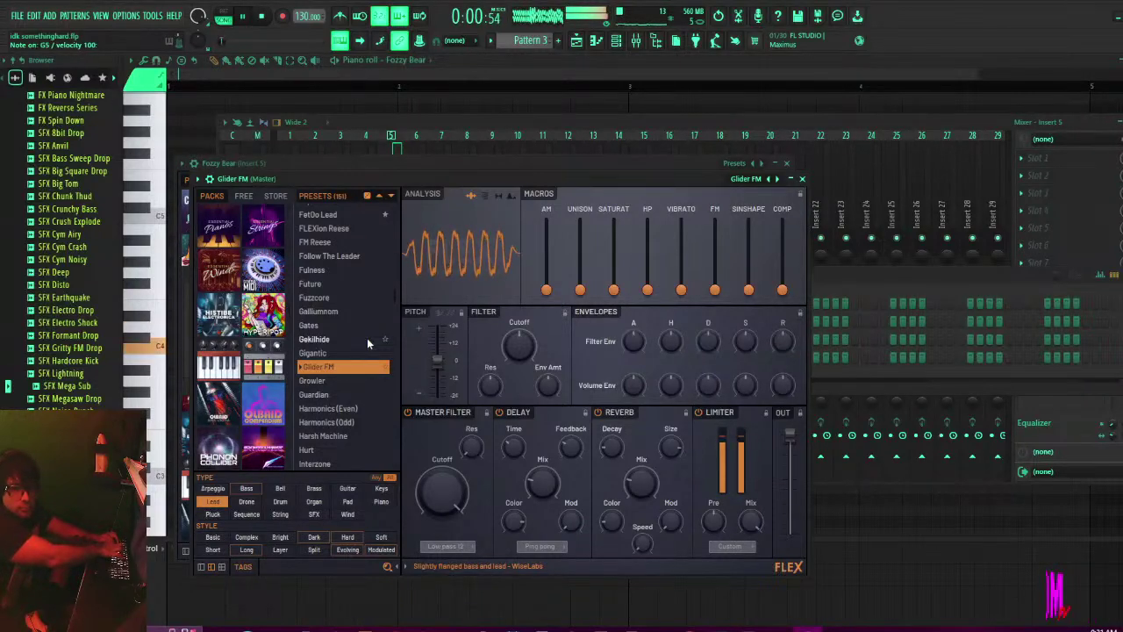
# Audition the Growler, Guardian, Harmonics (Even), Harmonics (Odd), Harsh Machine and Hurt presets.
pyautogui.scroll(-2, 351, 334)
pyautogui.click(326, 323)
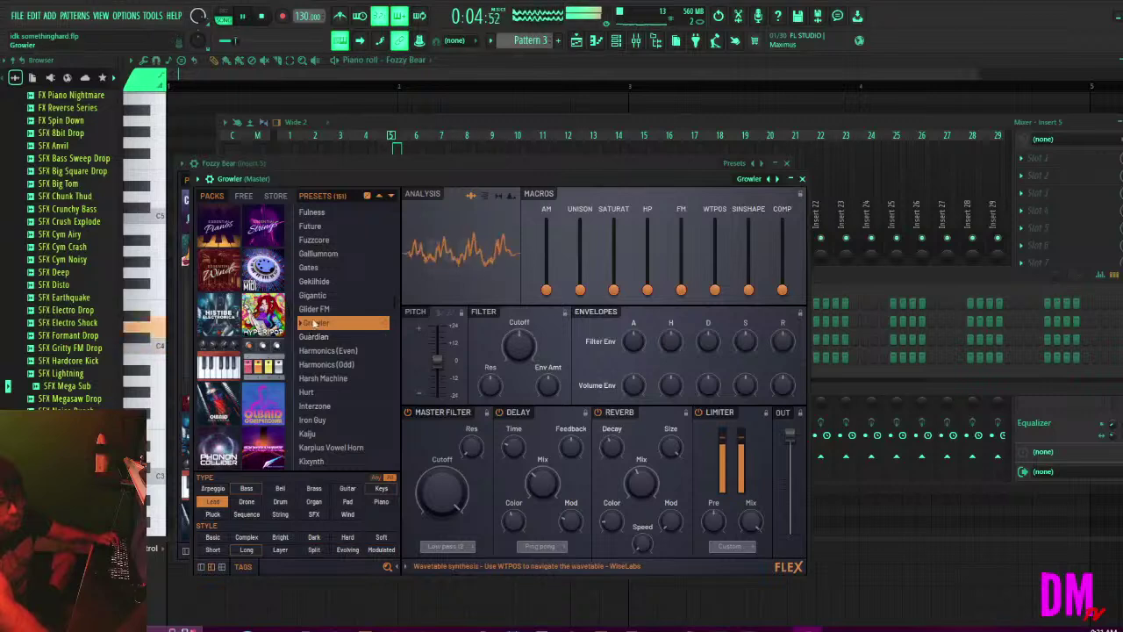
pyautogui.click(321, 336)
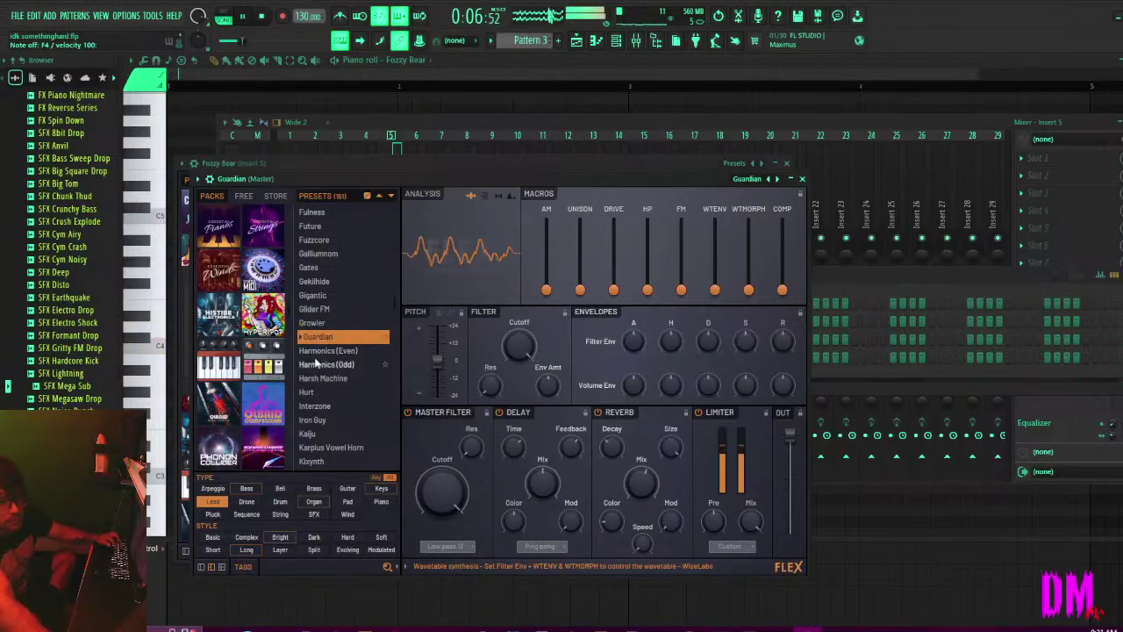
pyautogui.click(319, 351)
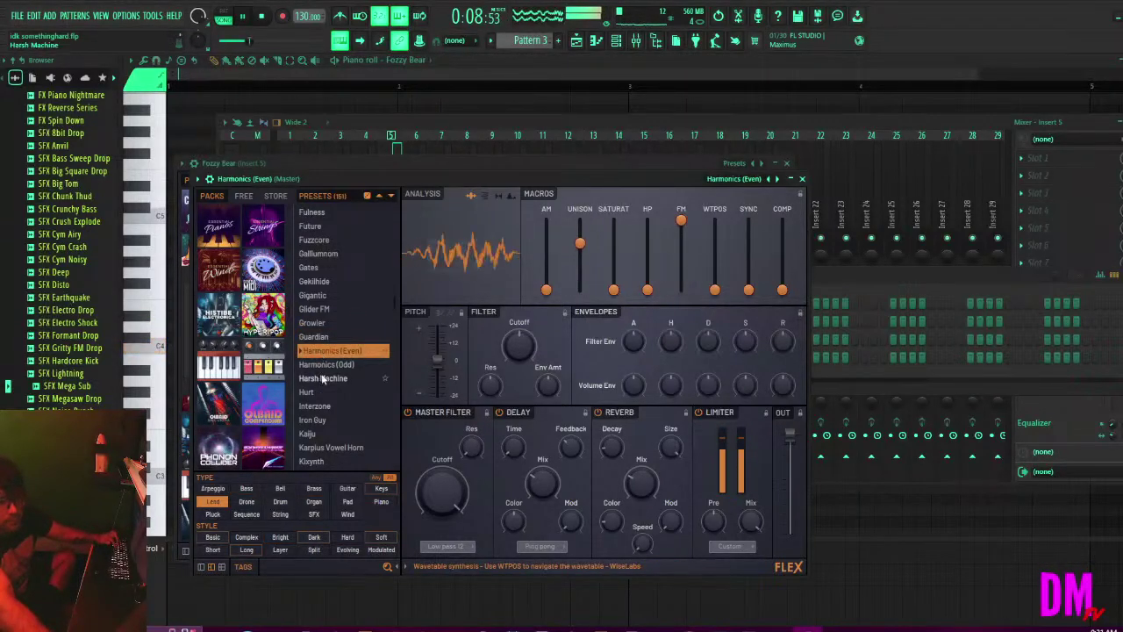
pyautogui.click(349, 367)
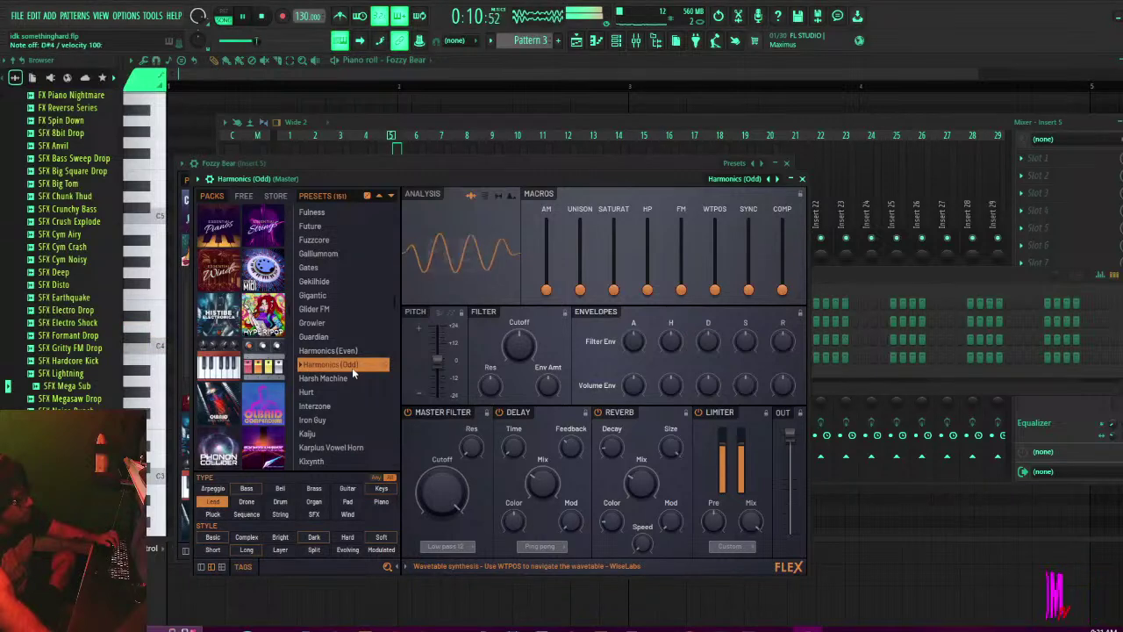
pyautogui.click(340, 379)
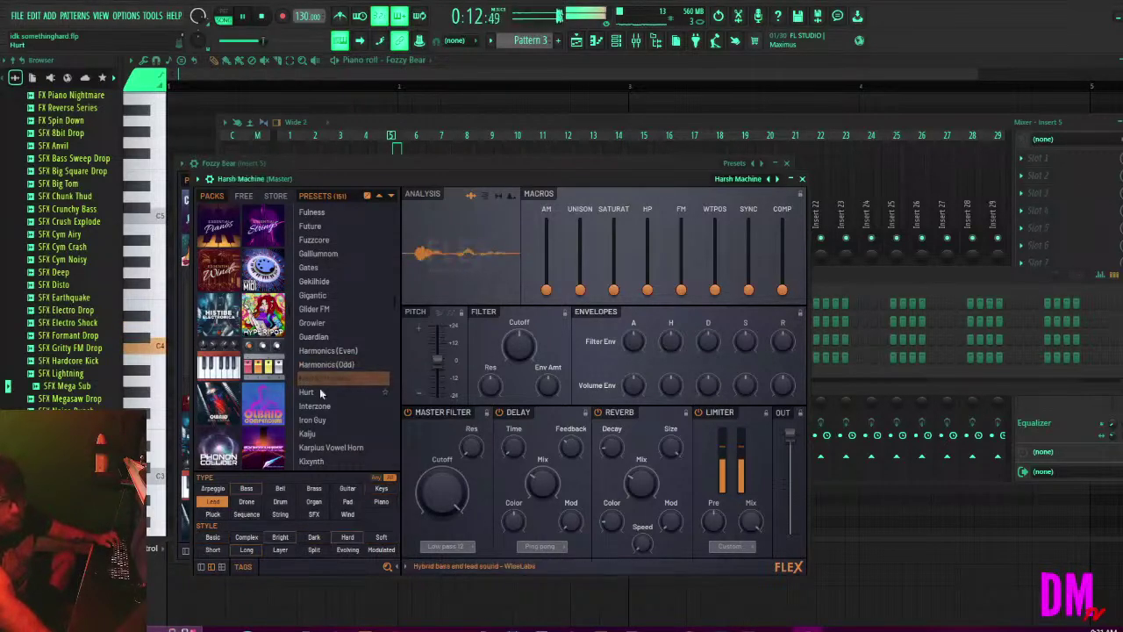
pyautogui.click(311, 394)
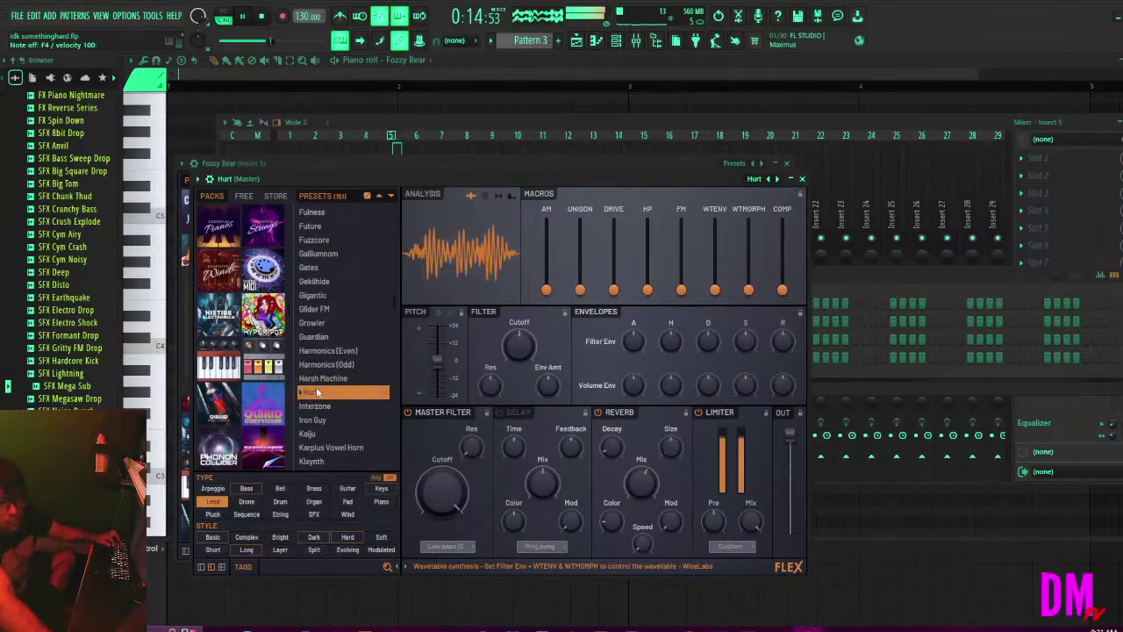
# Audition the Interzone, Iron Guy, Kaiju, Karplus Vowel Horn, Klxynth and Koatex presets.
pyautogui.scroll(-2, 318, 386)
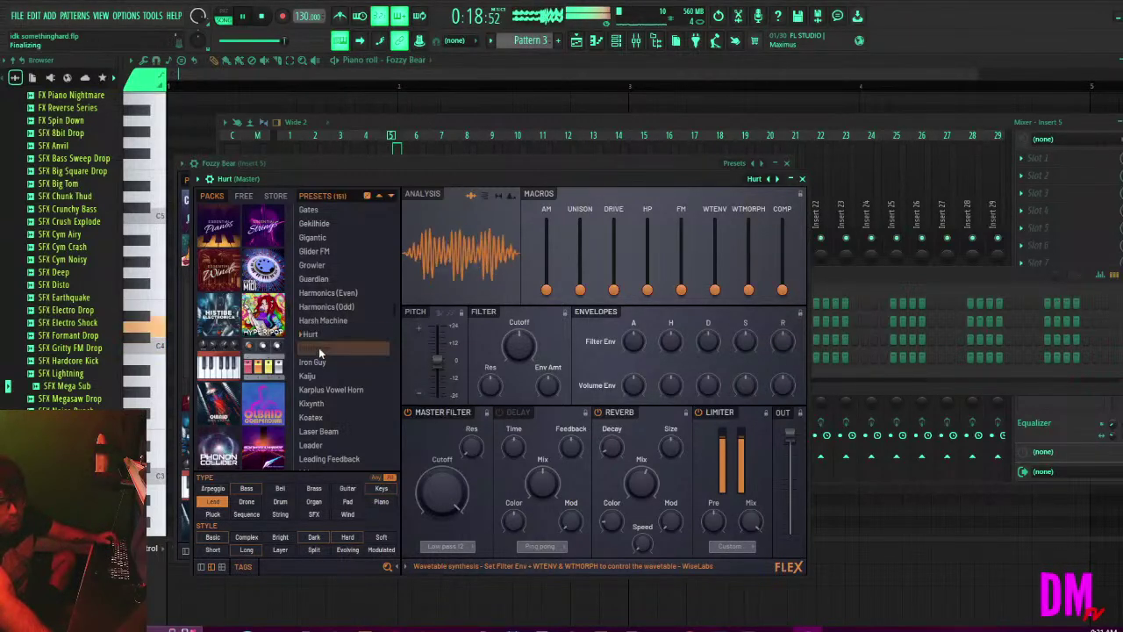
pyautogui.click(318, 348)
pyautogui.click(309, 362)
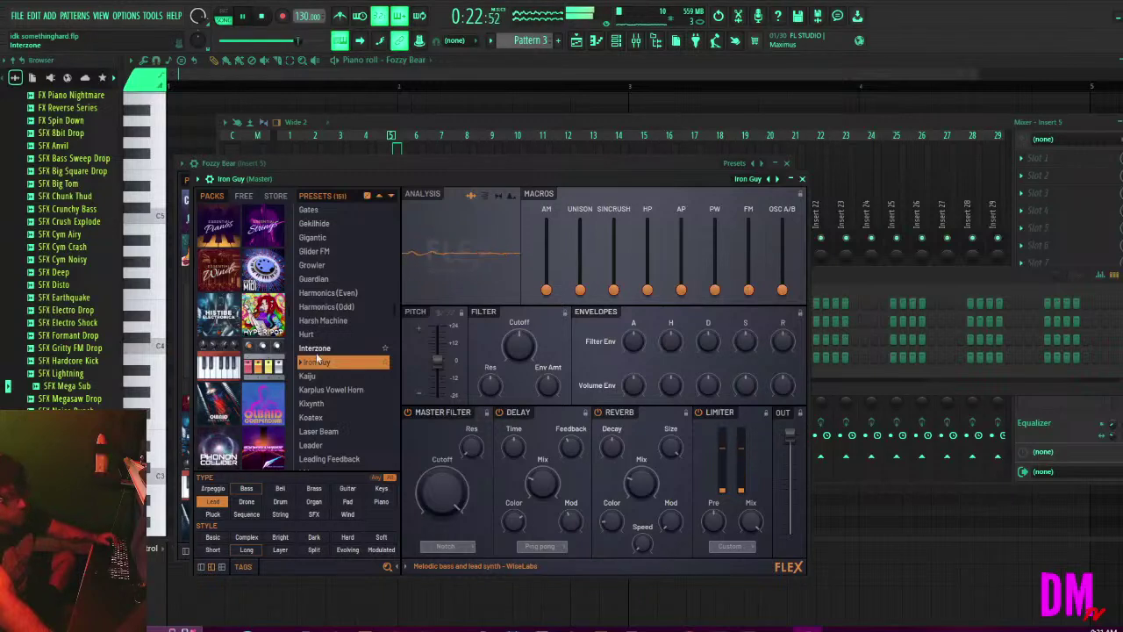
pyautogui.click(310, 376)
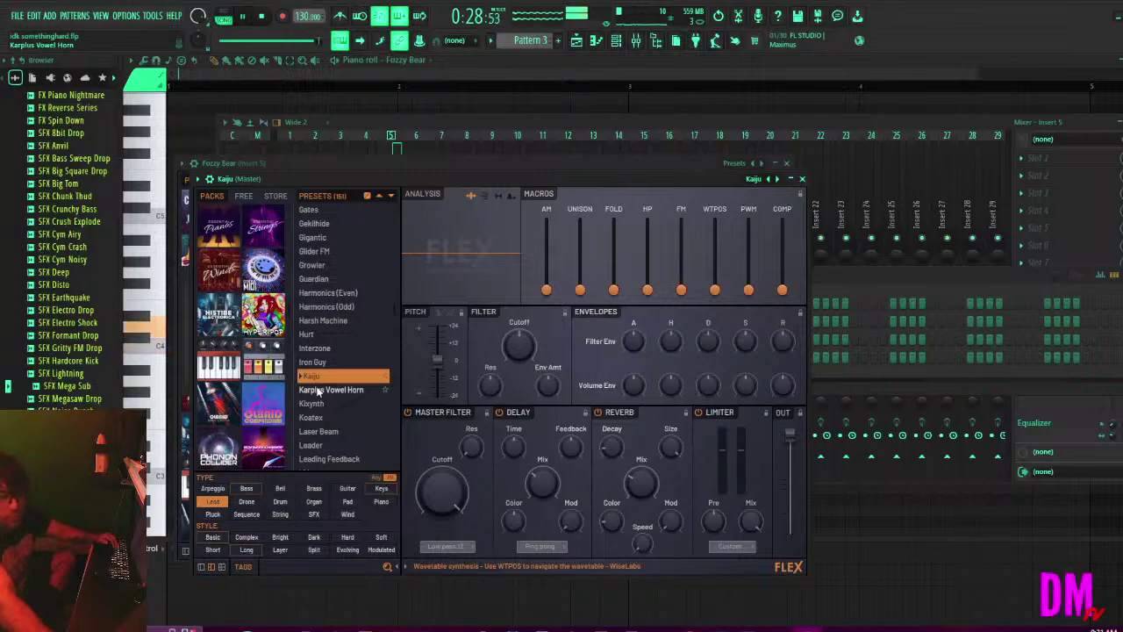
pyautogui.click(317, 391)
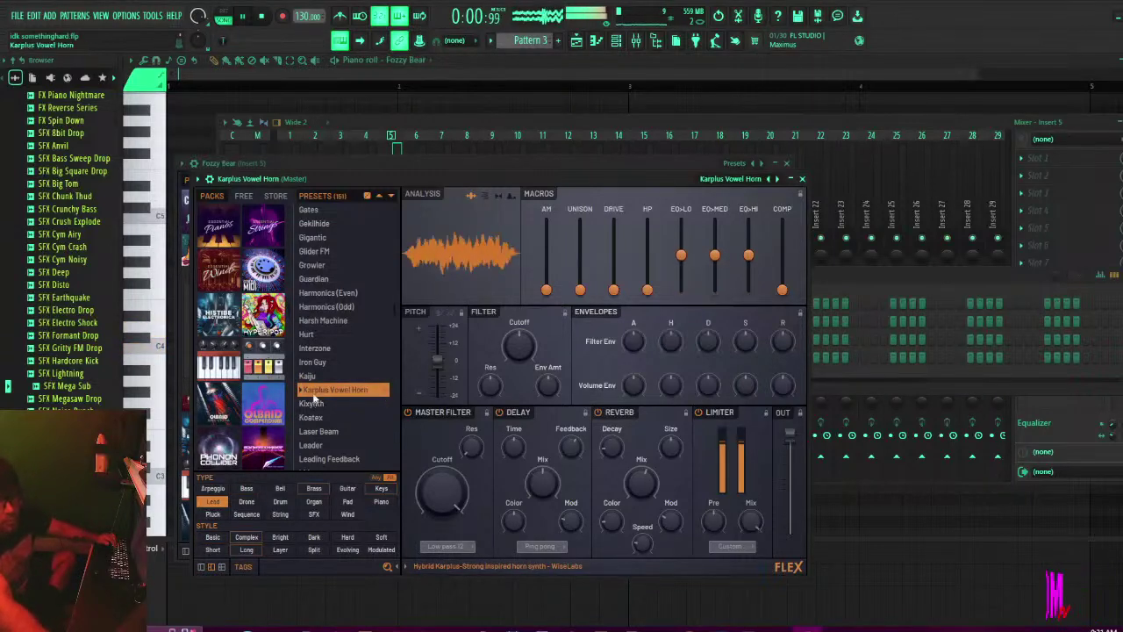
pyautogui.click(318, 404)
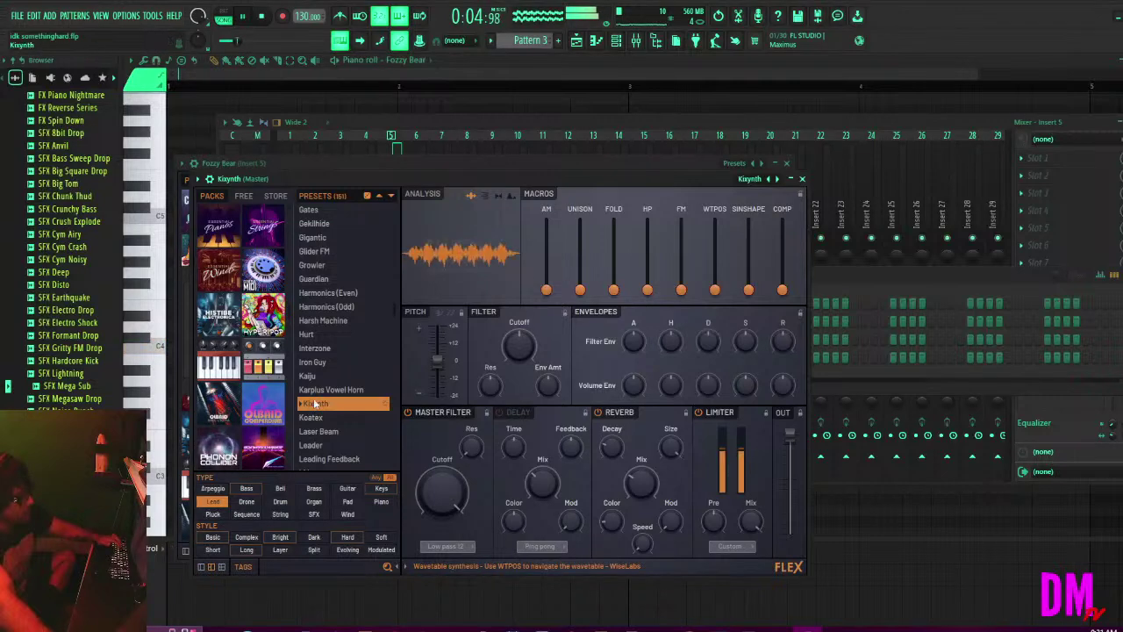
pyautogui.click(312, 419)
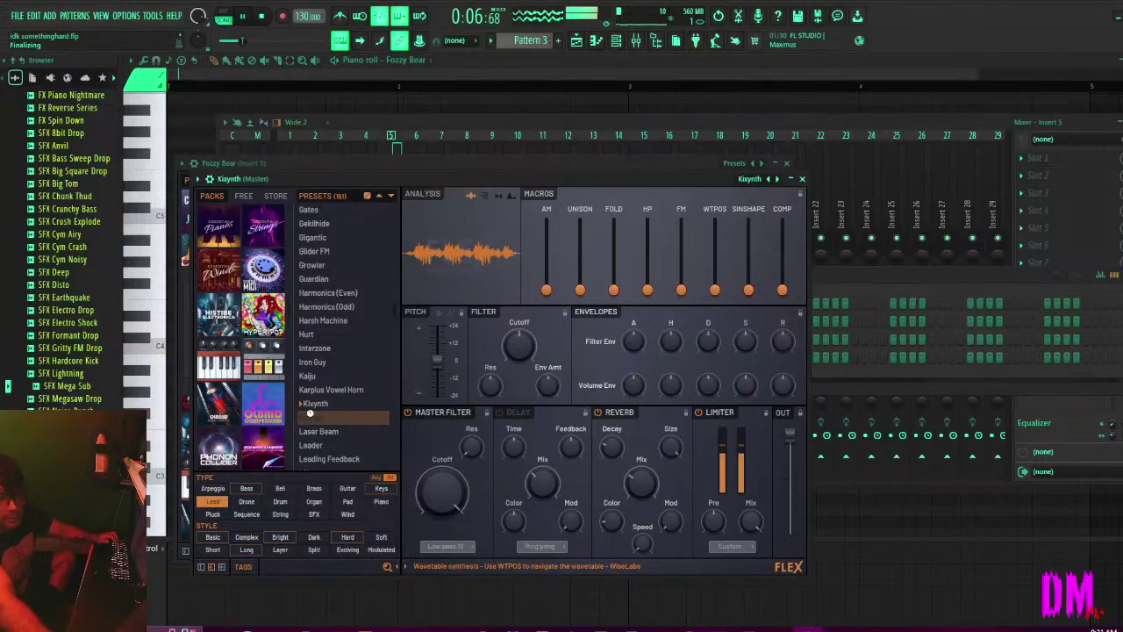
# Audition the Laser Beam and Leader presets against the playing pattern.
pyautogui.scroll(-1, 315, 404)
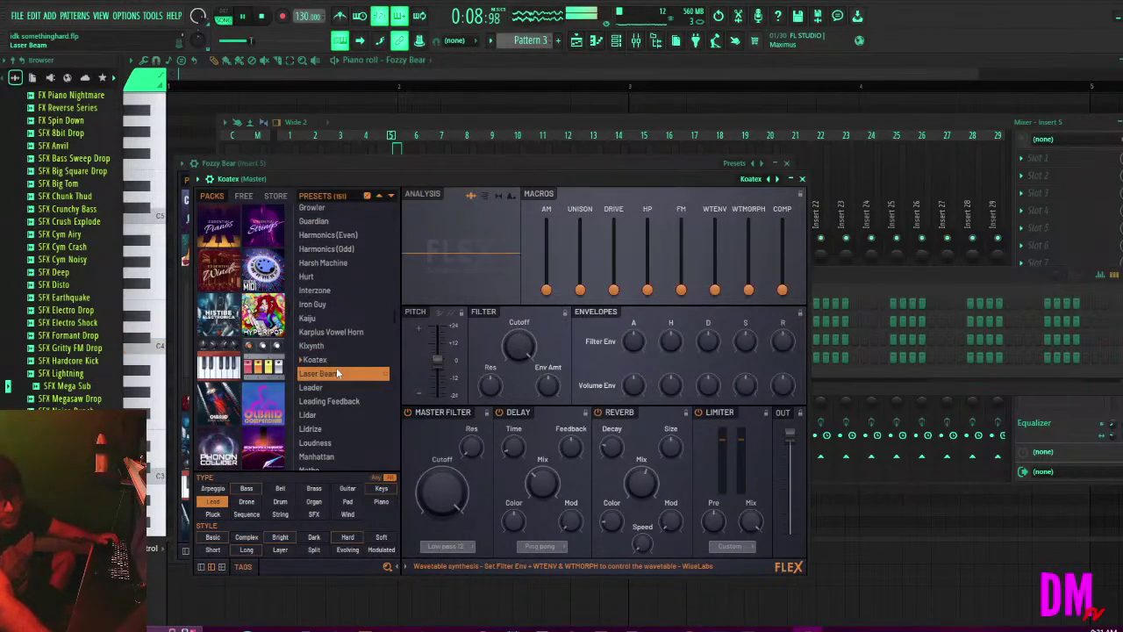
pyautogui.click(320, 373)
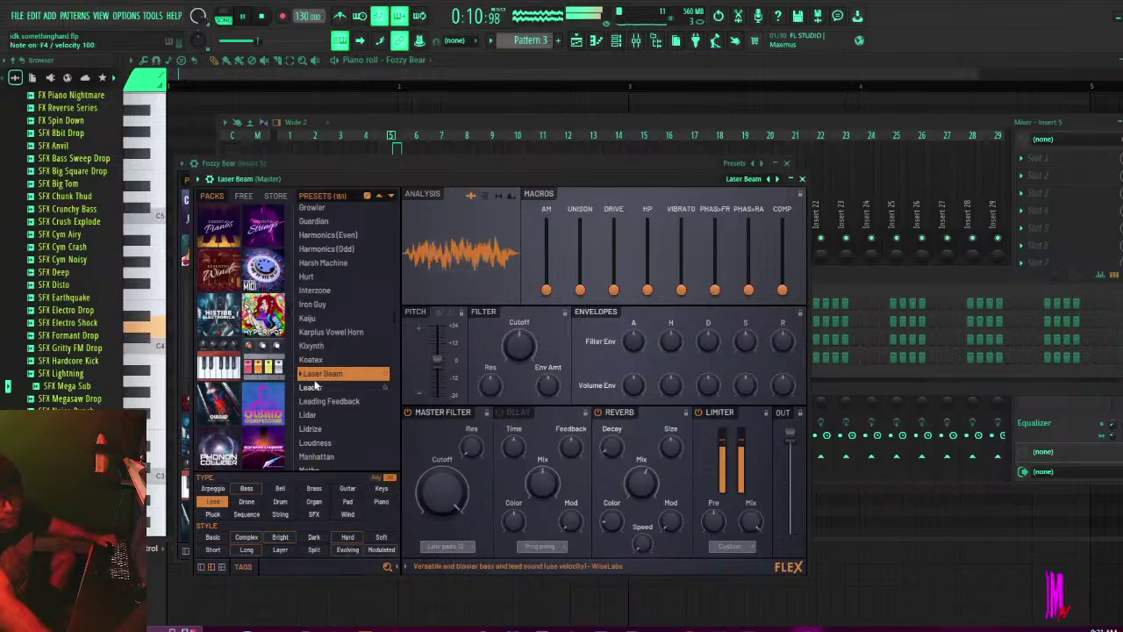
pyautogui.click(314, 387)
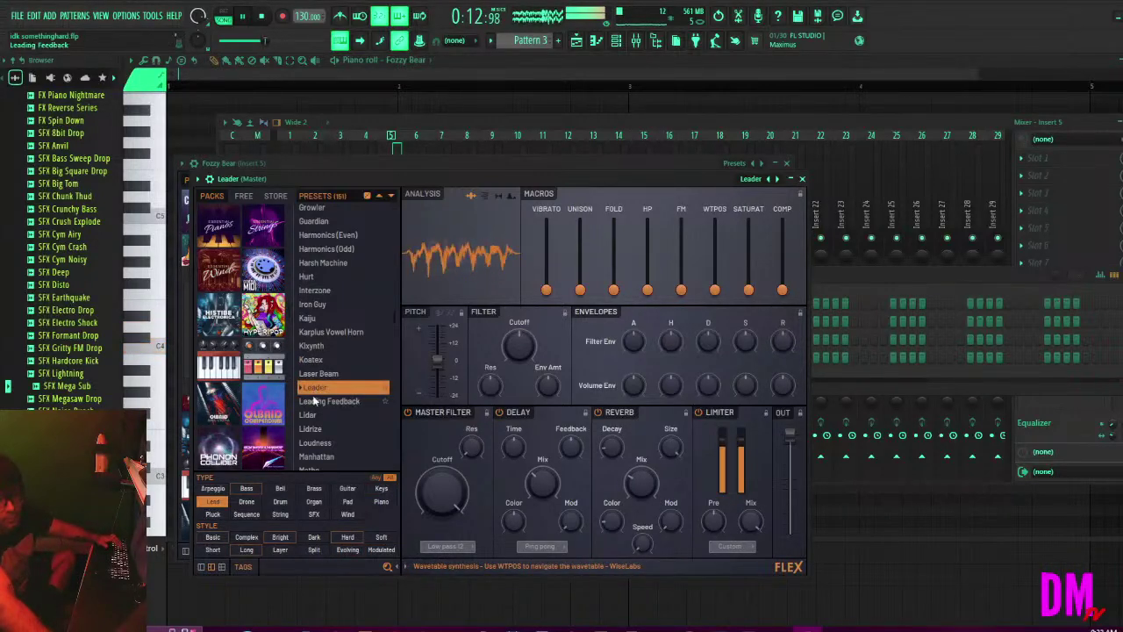
# Audition the Leading Feedback, Lidar, Lidrize and Loudness presets against the playing pattern.
pyautogui.click(314, 401)
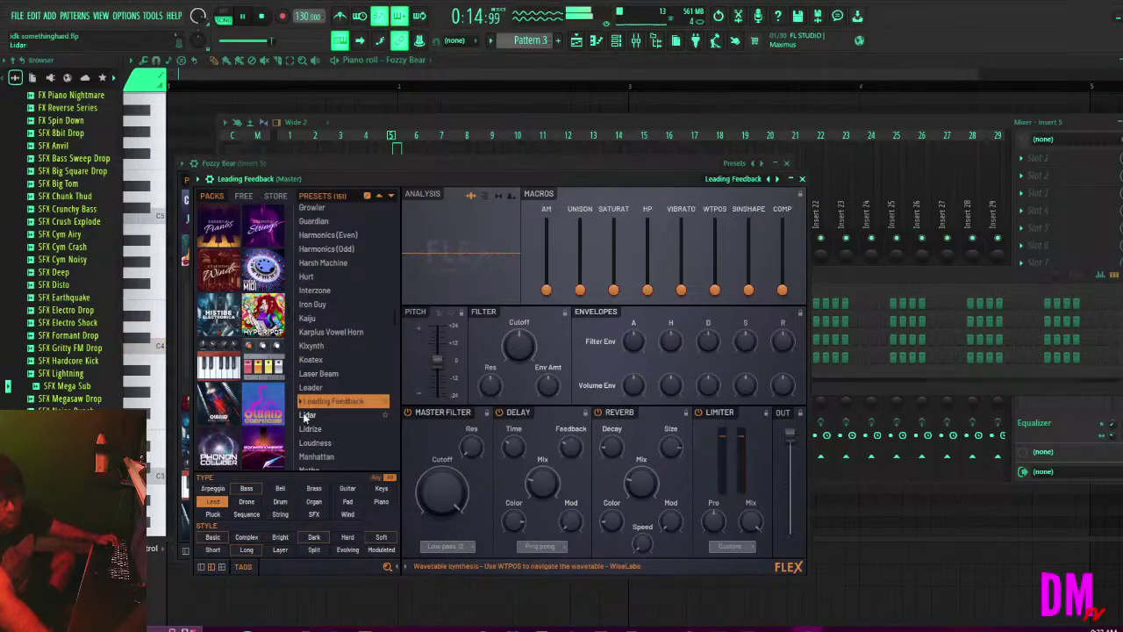
pyautogui.click(307, 415)
pyautogui.click(309, 429)
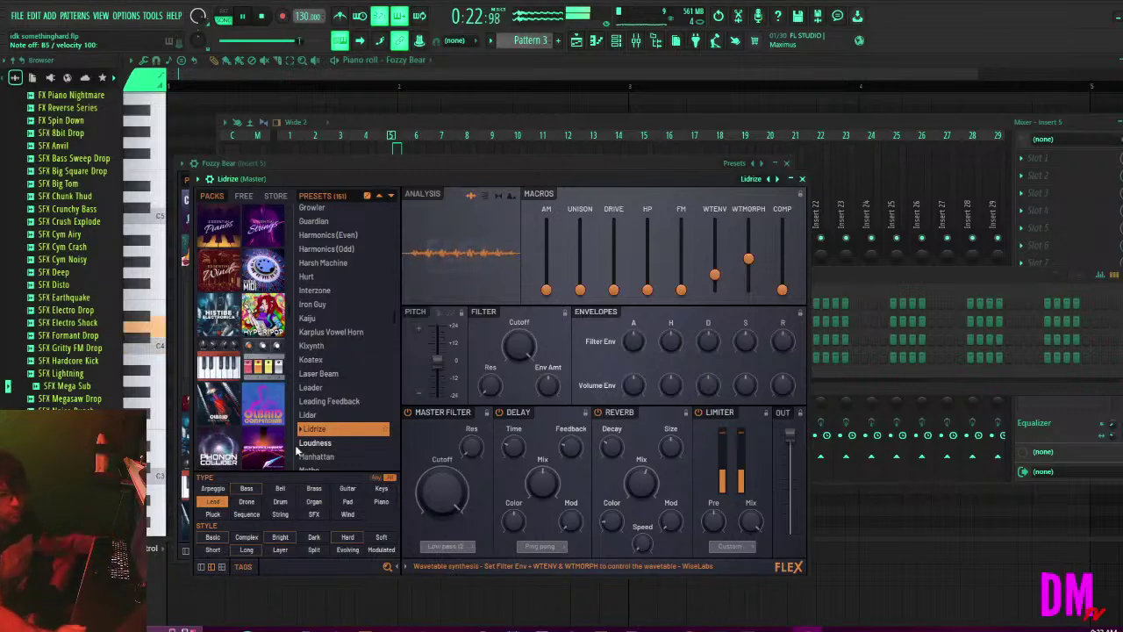
pyautogui.click(314, 444)
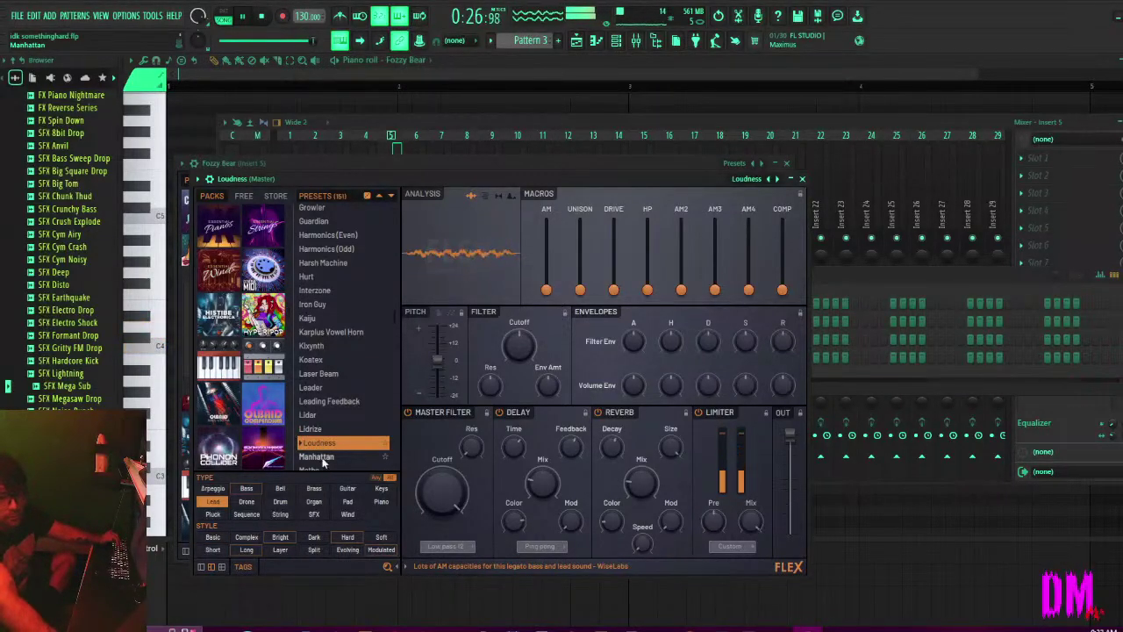
# Audition the Maths, Manhattan, Melancholic Vibrations, Mirror and Metalicious presets with the looping pattern.
pyautogui.click(322, 466)
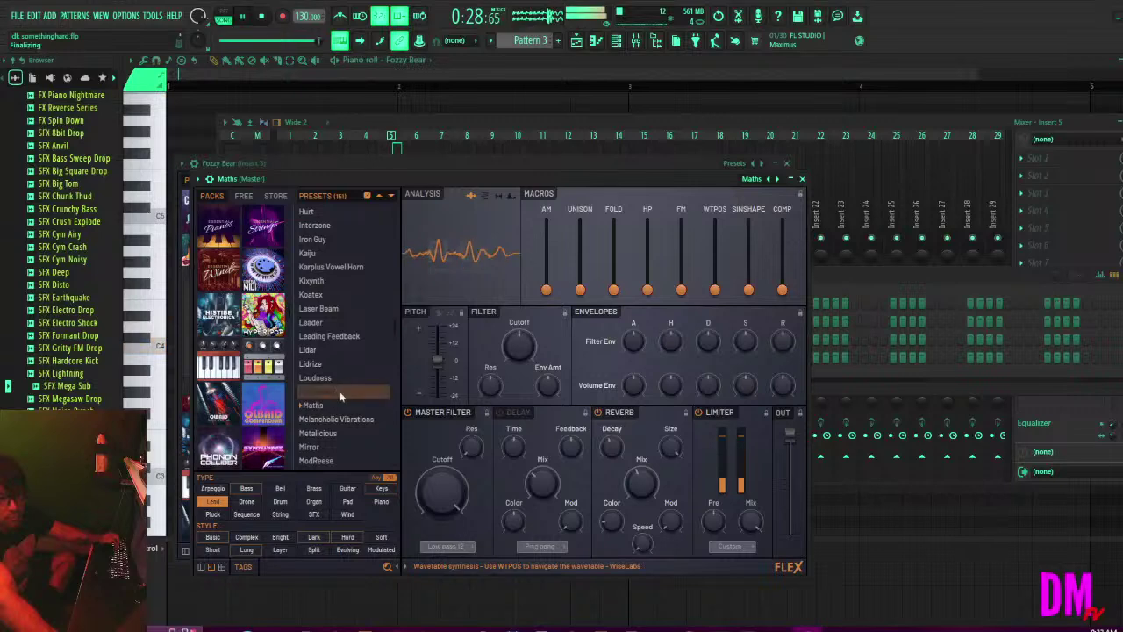
pyautogui.click(341, 392)
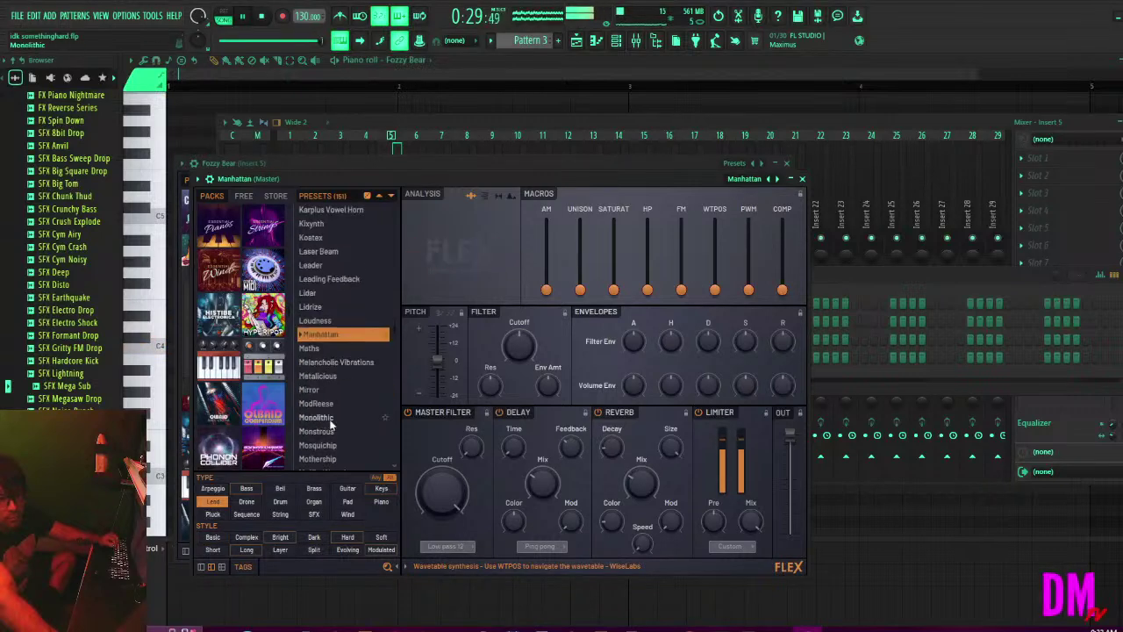
pyautogui.click(340, 359)
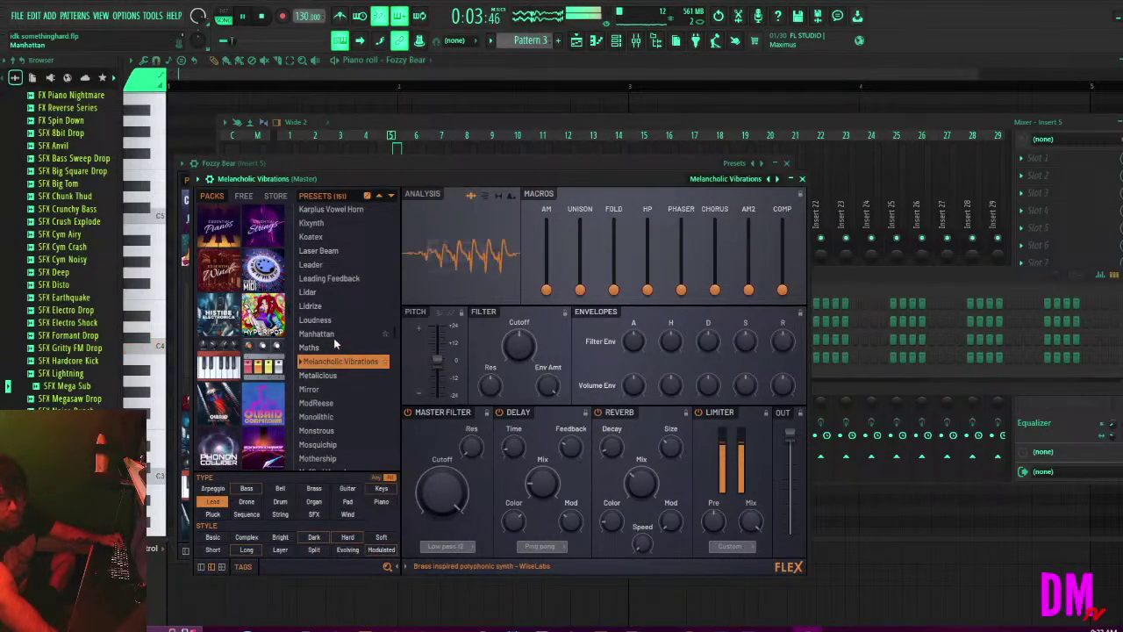
pyautogui.click(333, 334)
pyautogui.click(332, 388)
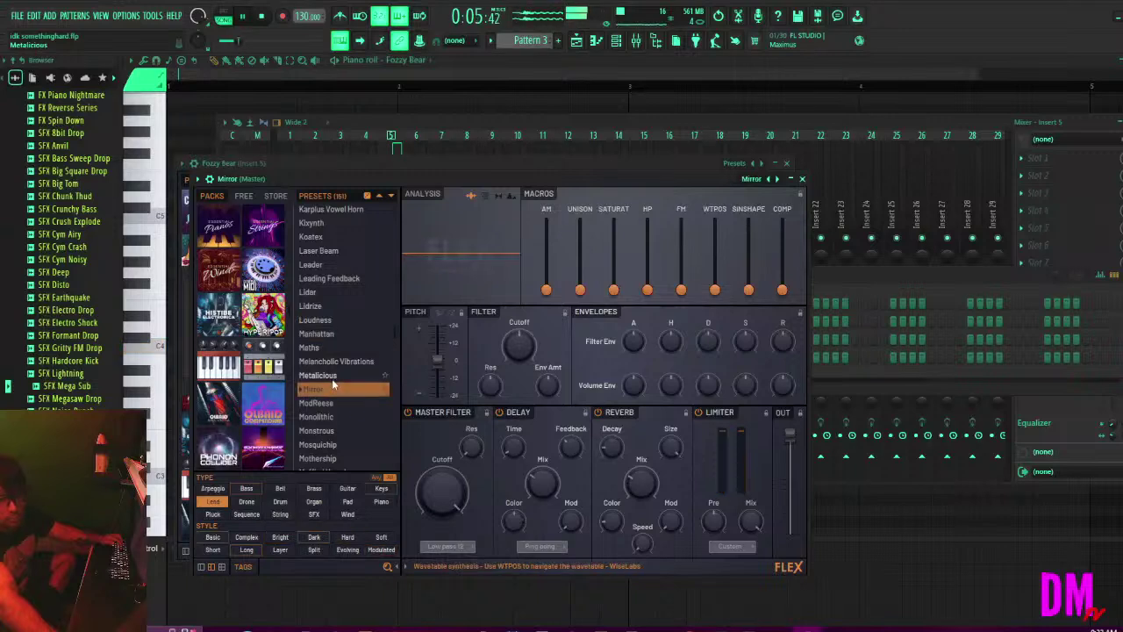
pyautogui.click(334, 374)
# Audition the ModReese, Monolithic, Monstrous, Mosquichip and Mothership presets.
pyautogui.scroll(-2, 332, 364)
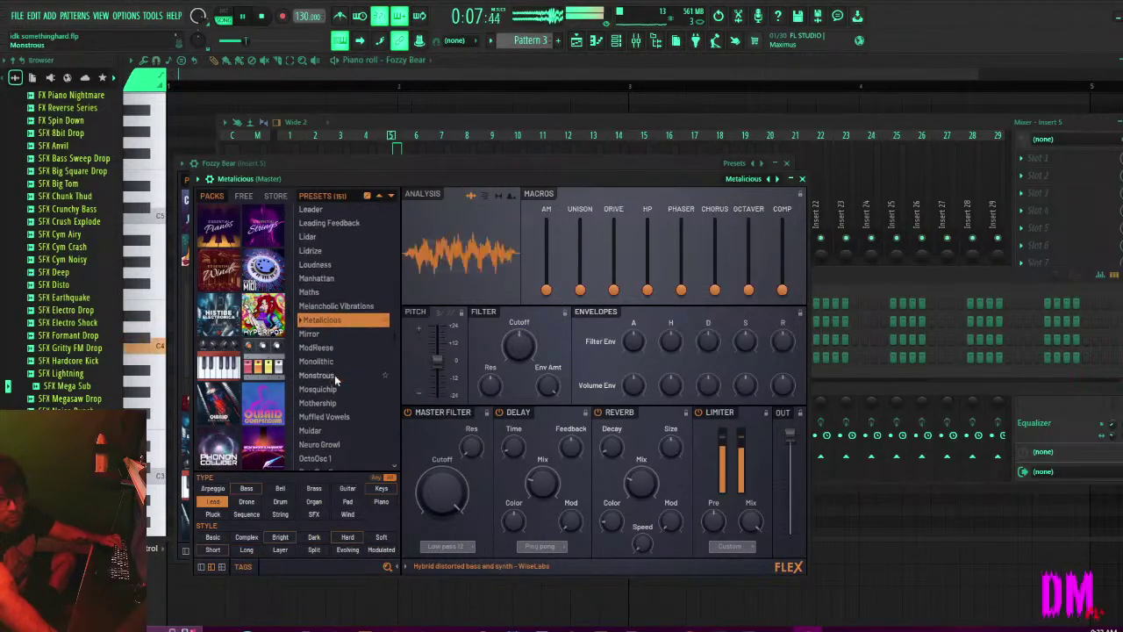
pyautogui.click(328, 351)
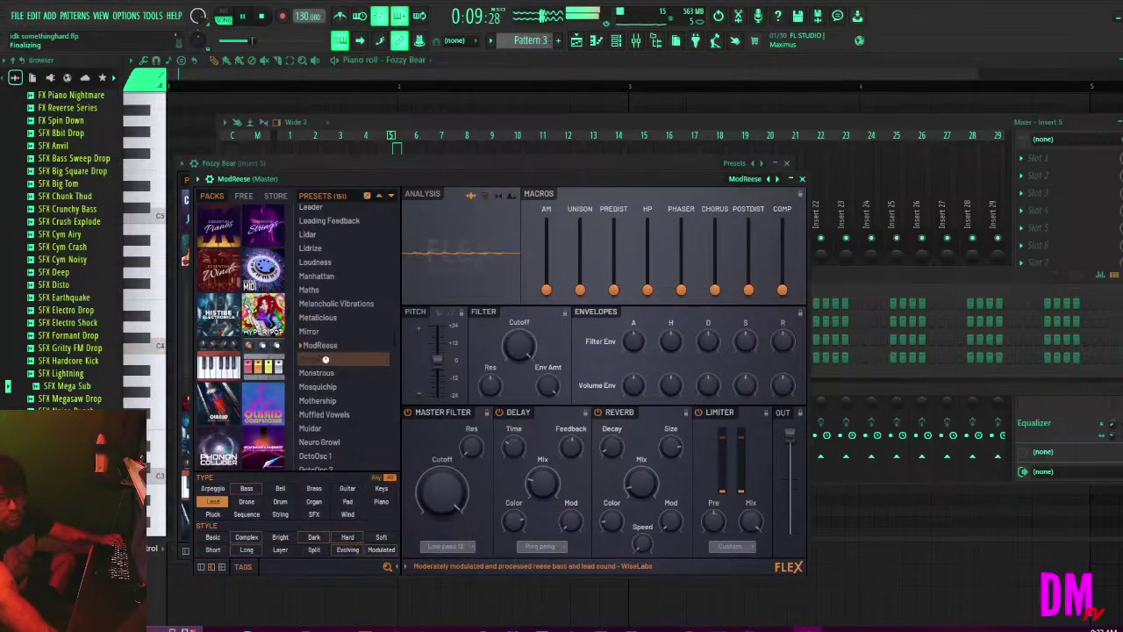
pyautogui.click(322, 360)
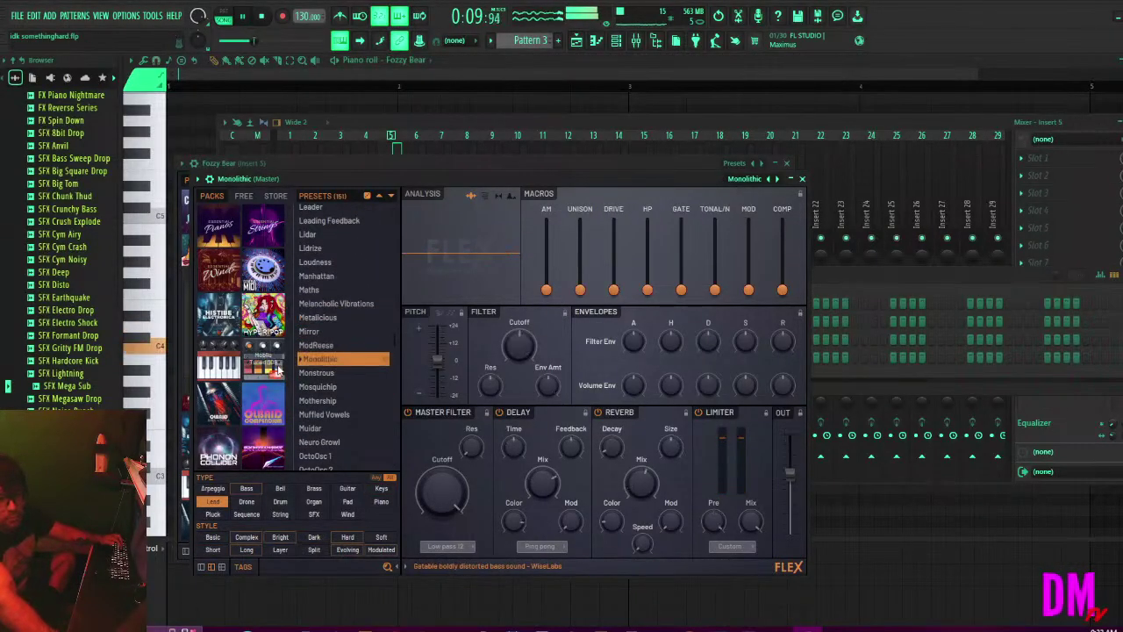
pyautogui.click(321, 373)
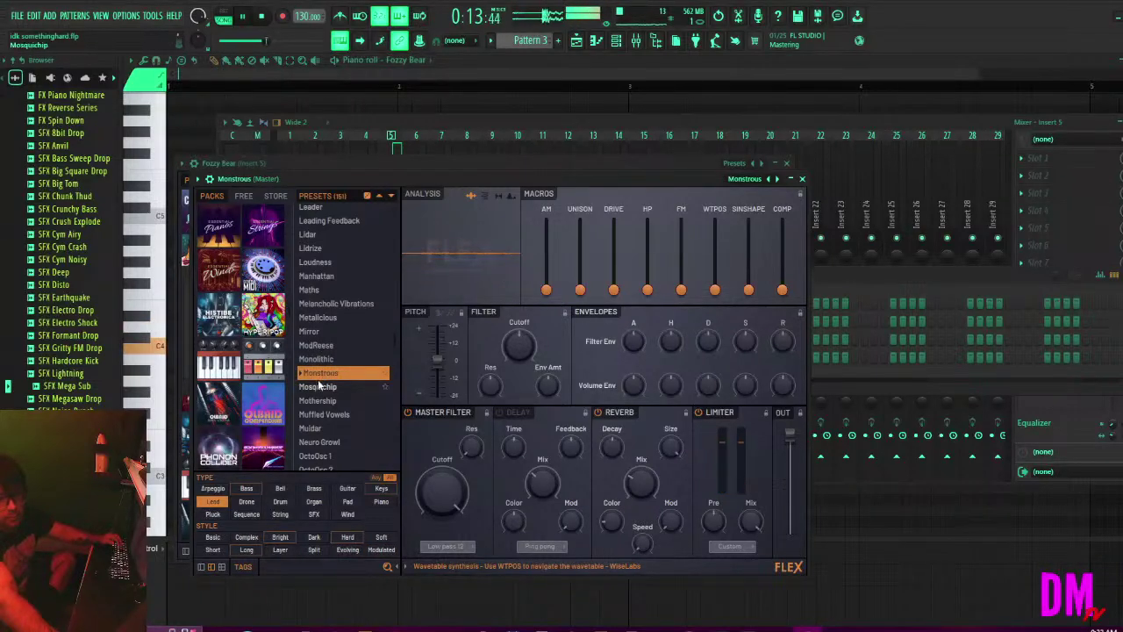
pyautogui.click(321, 386)
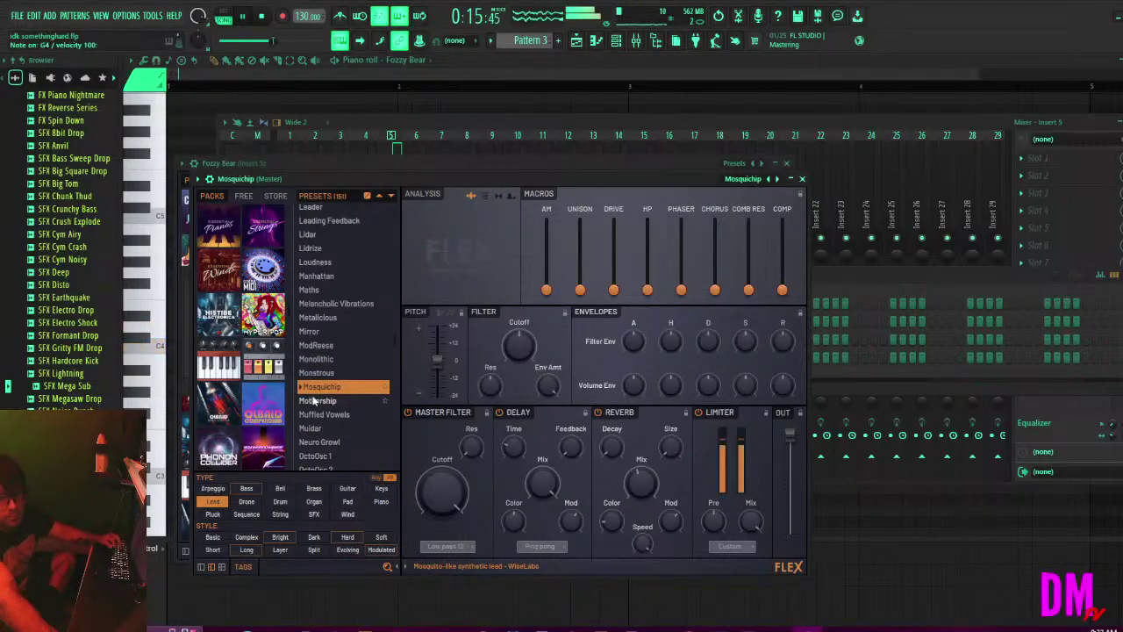
pyautogui.click(313, 402)
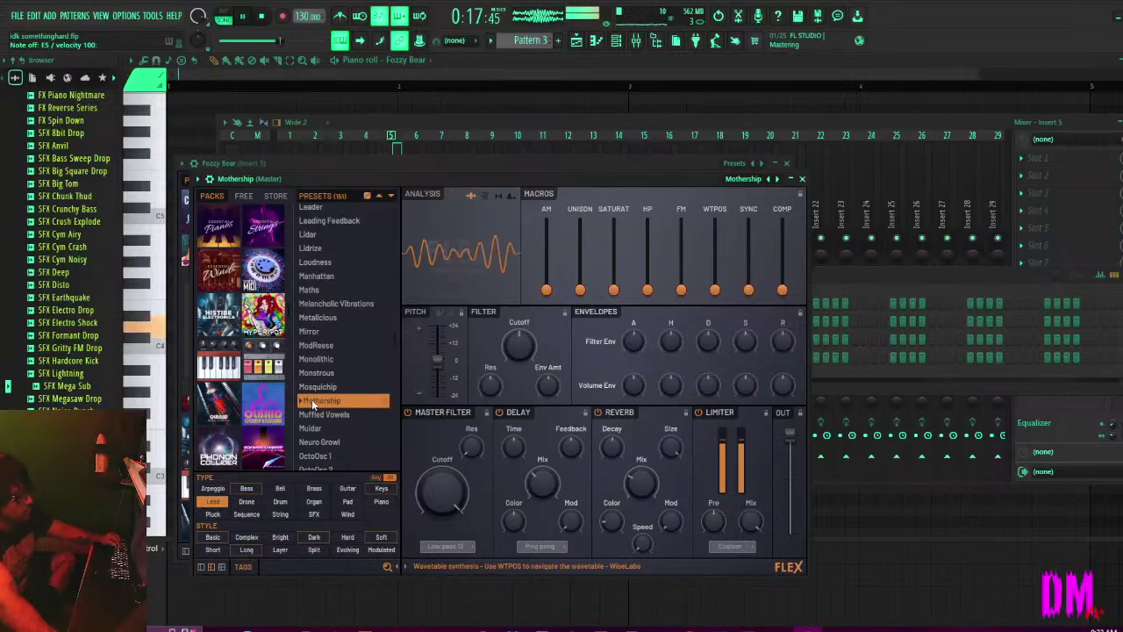
# Audition the Muffled Vowels, Neuro Growl, Muidar, OctoOsc 1, OctoOsc 2 and Organic Fonk presets.
pyautogui.click(313, 413)
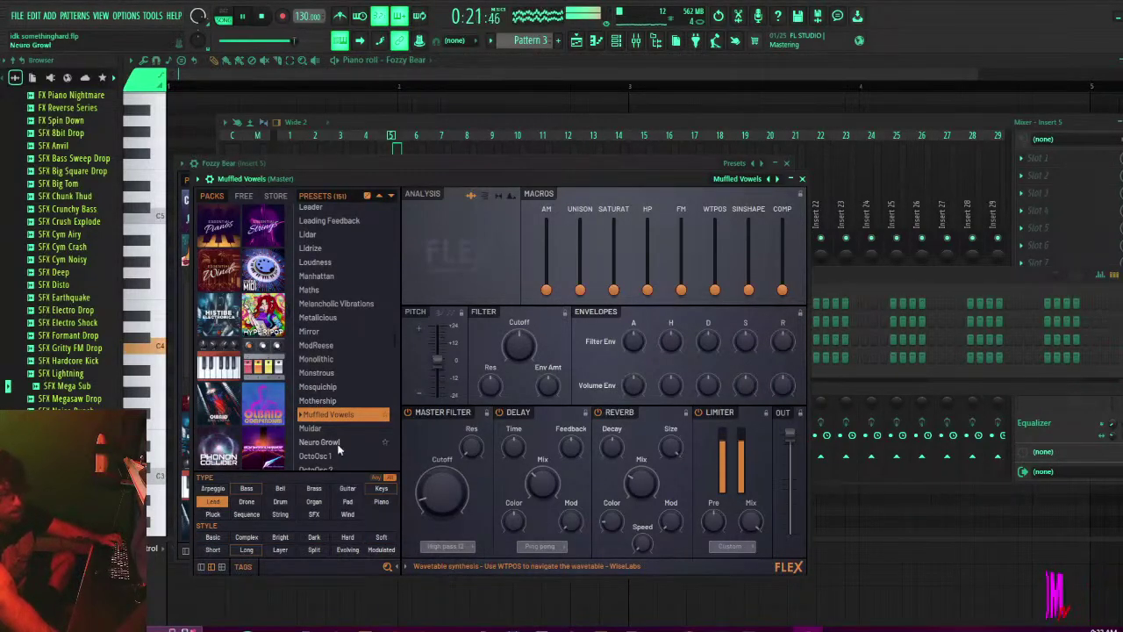
pyautogui.click(342, 441)
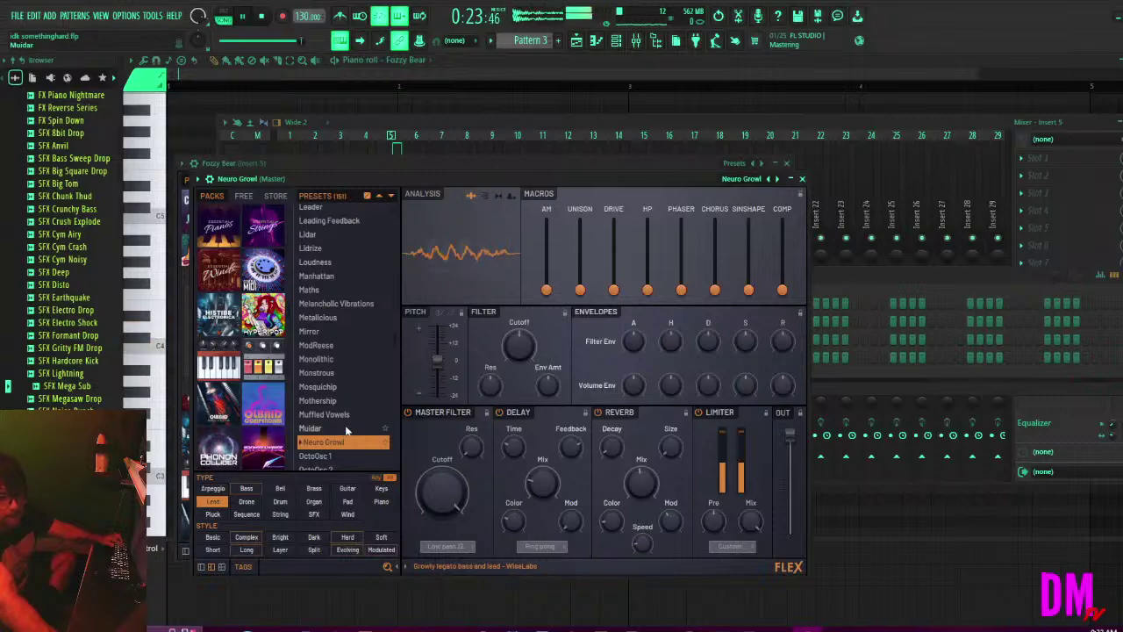
pyautogui.click(345, 426)
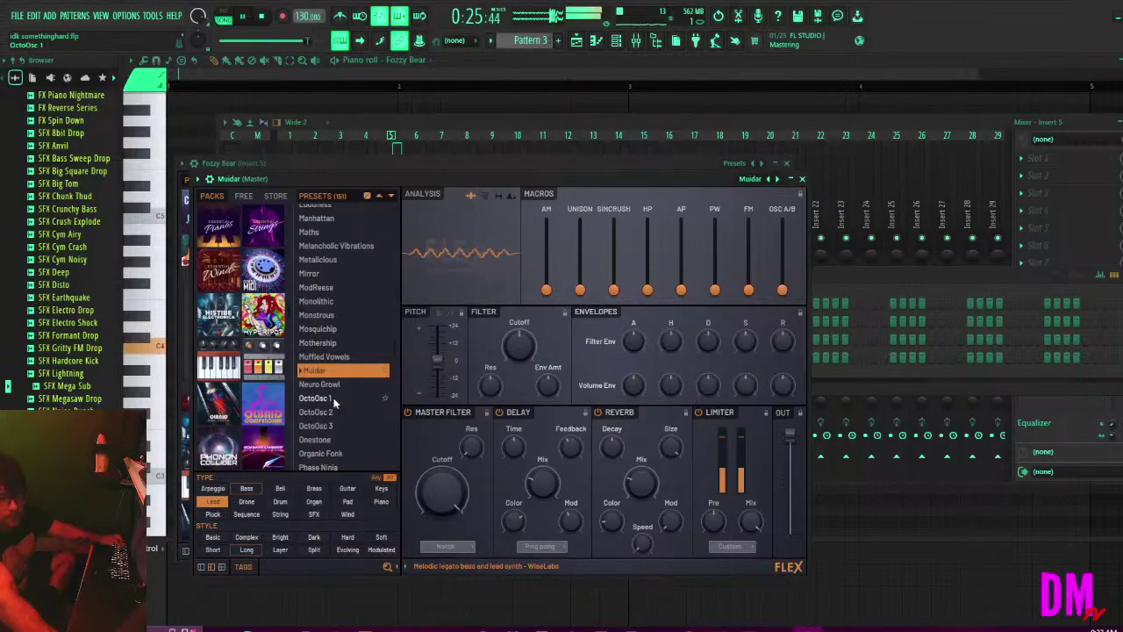
pyautogui.click(332, 399)
pyautogui.click(324, 412)
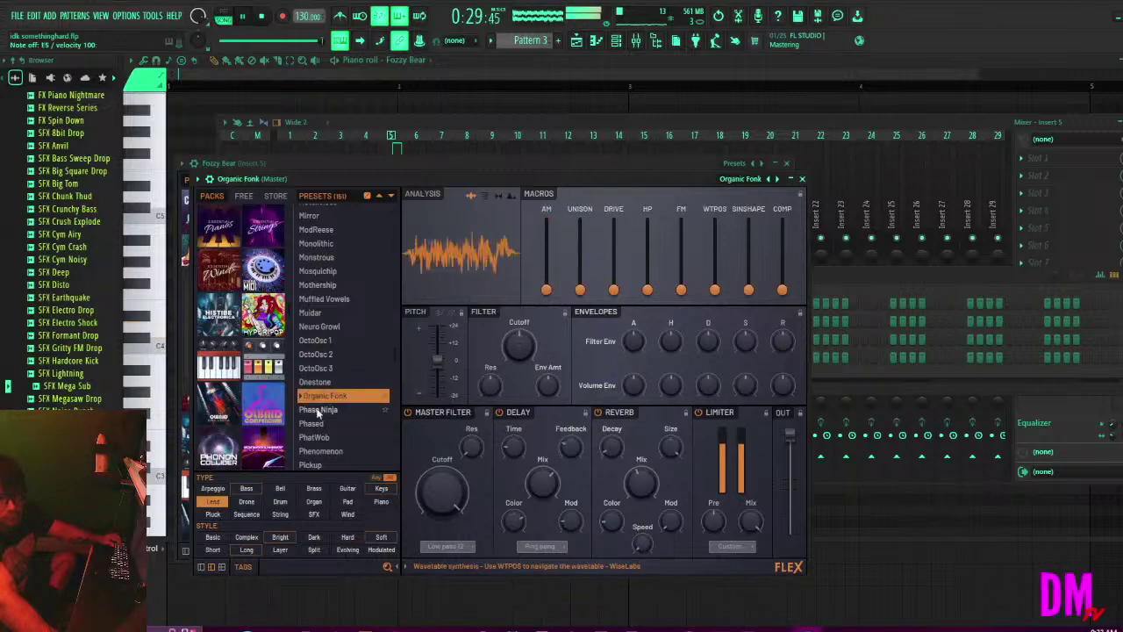
# Audition the Phase Ninja, Phased, PhatWob, Phenomenon, Pickup and Platiniumbrella presets against the playing pattern.
pyautogui.click(317, 409)
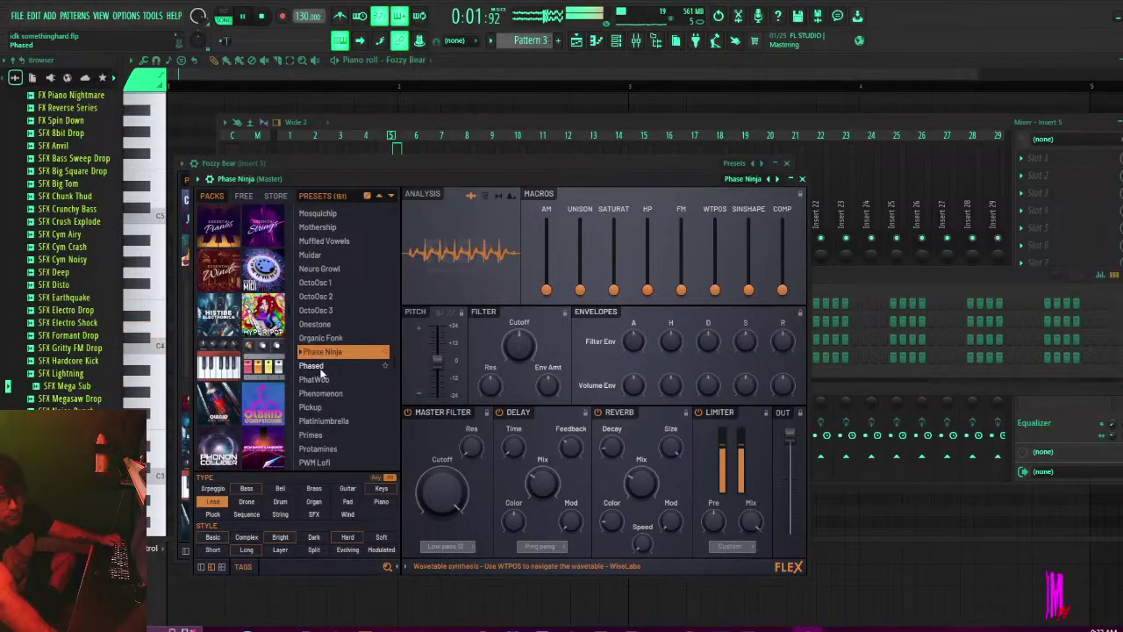
pyautogui.click(320, 369)
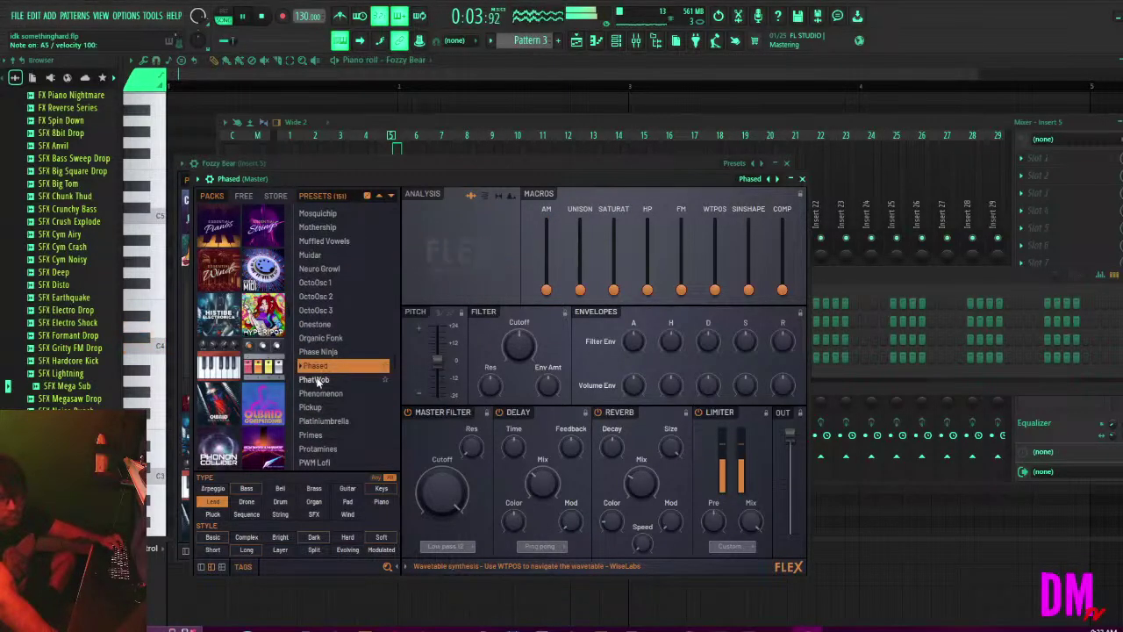
pyautogui.click(318, 380)
pyautogui.click(324, 337)
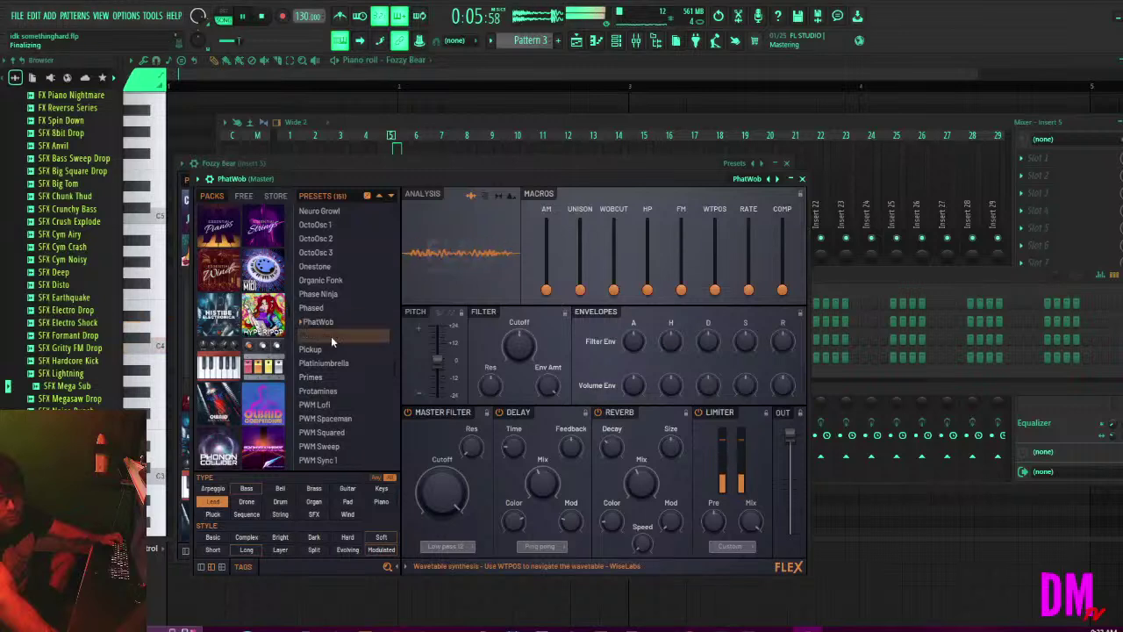
pyautogui.click(316, 351)
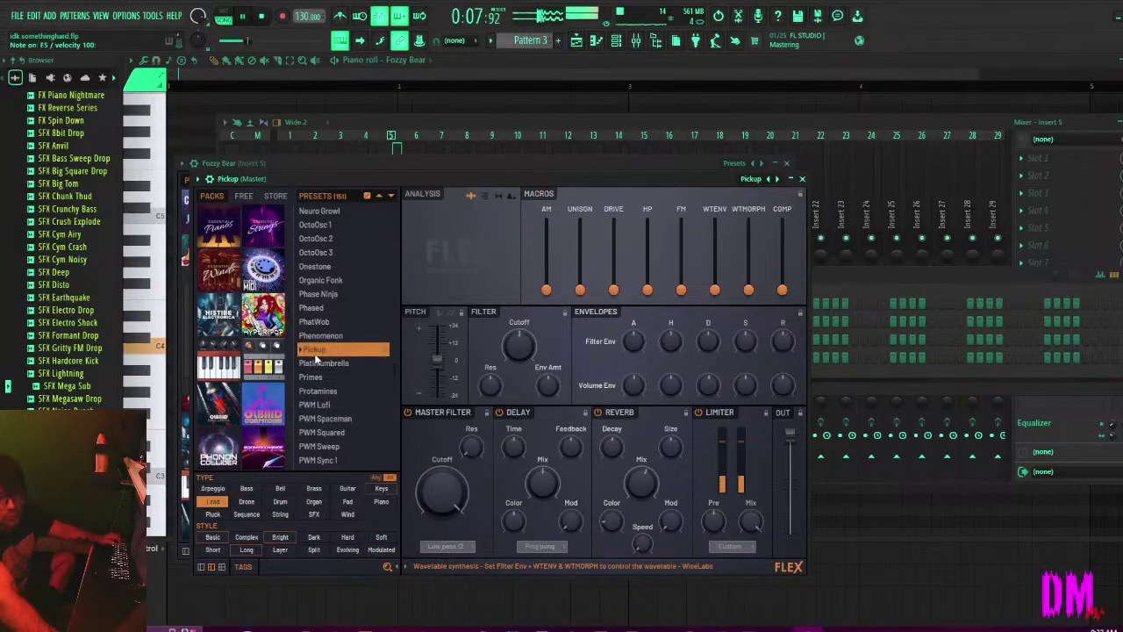
pyautogui.click(313, 366)
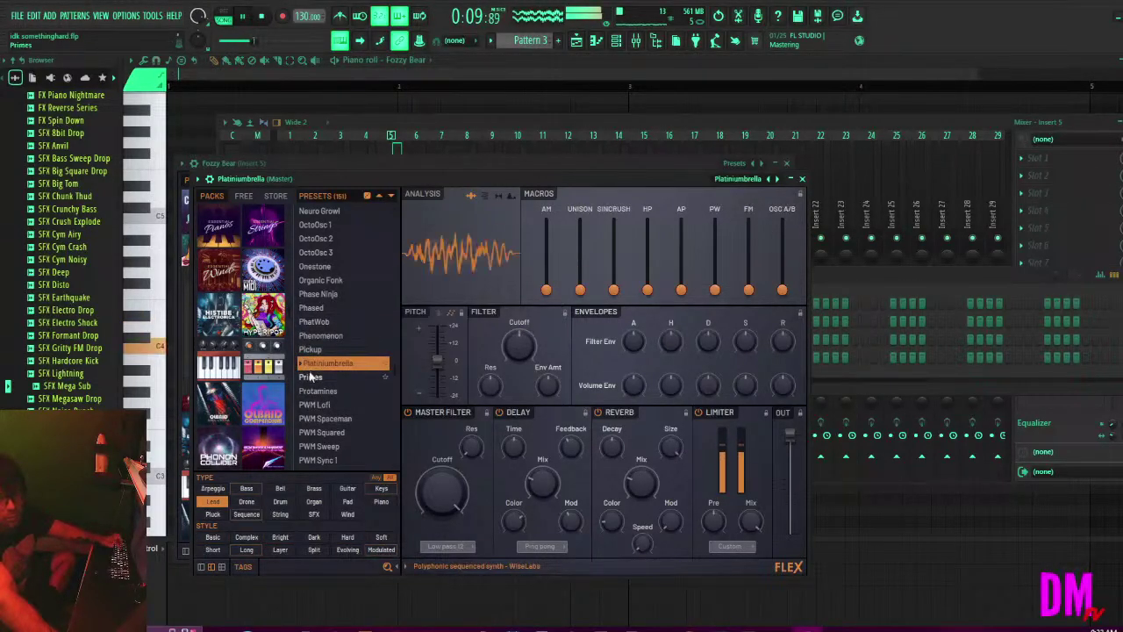
# Audition the Primes, Protamines, PWM Lofi, PWM Spaceman and PWM Squared presets.
pyautogui.click(310, 377)
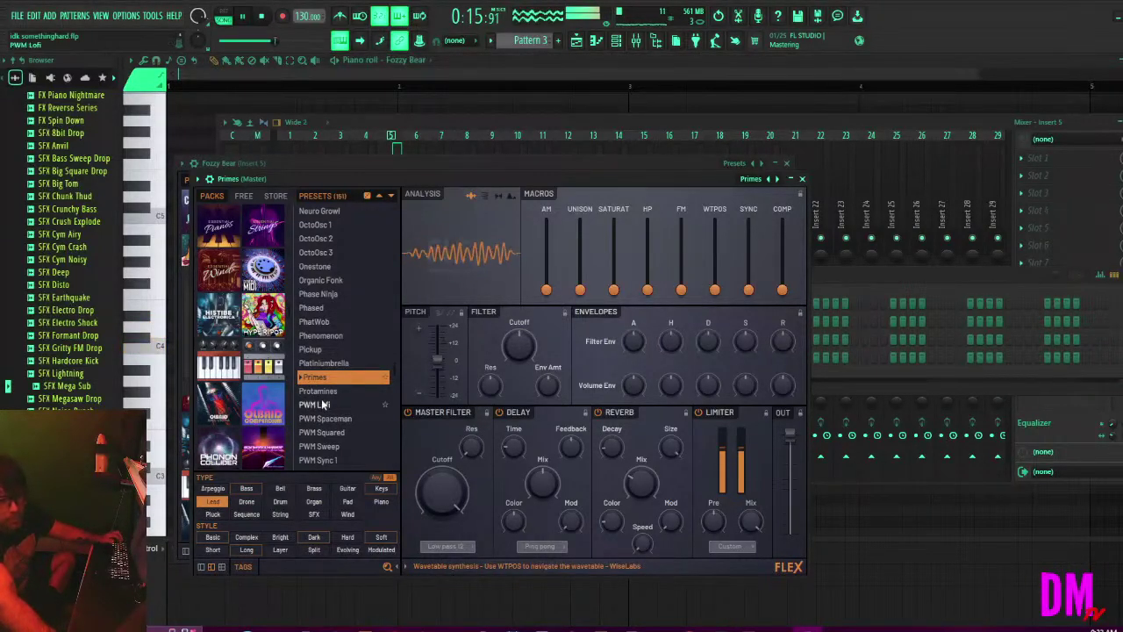
pyautogui.click(326, 395)
pyautogui.scroll(-2, 323, 390)
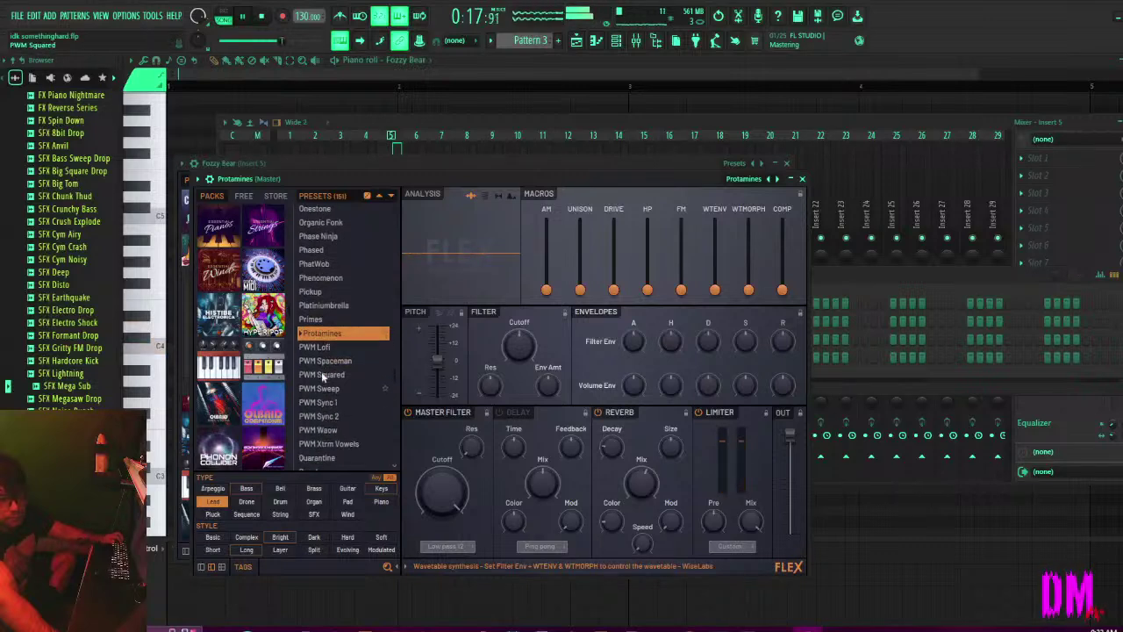
pyautogui.click(332, 347)
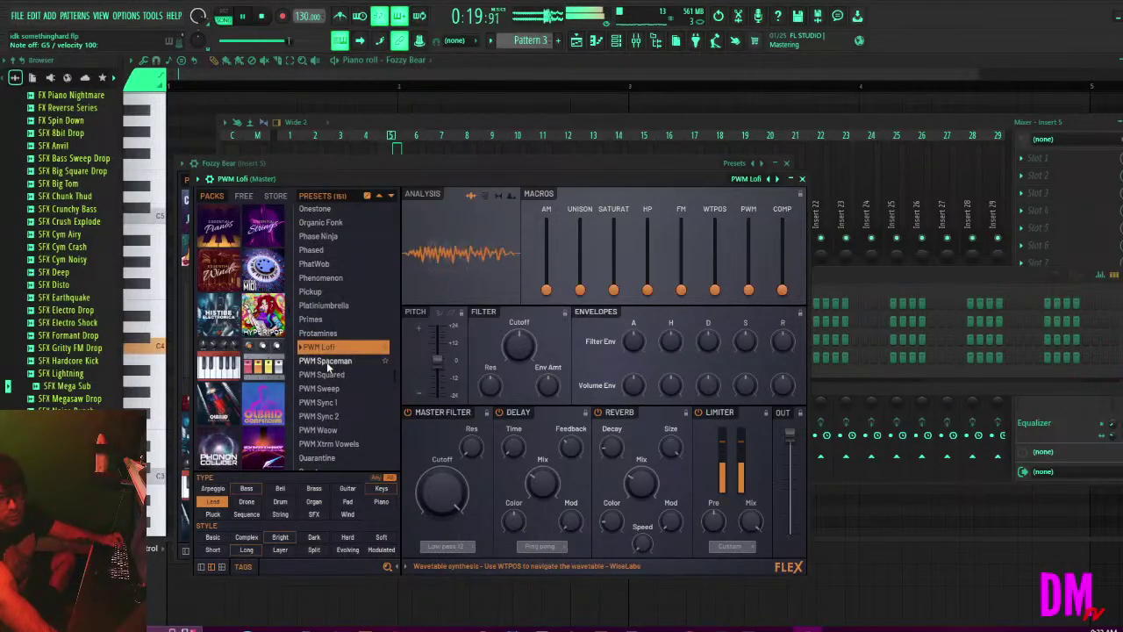
pyautogui.click(329, 361)
pyautogui.click(316, 375)
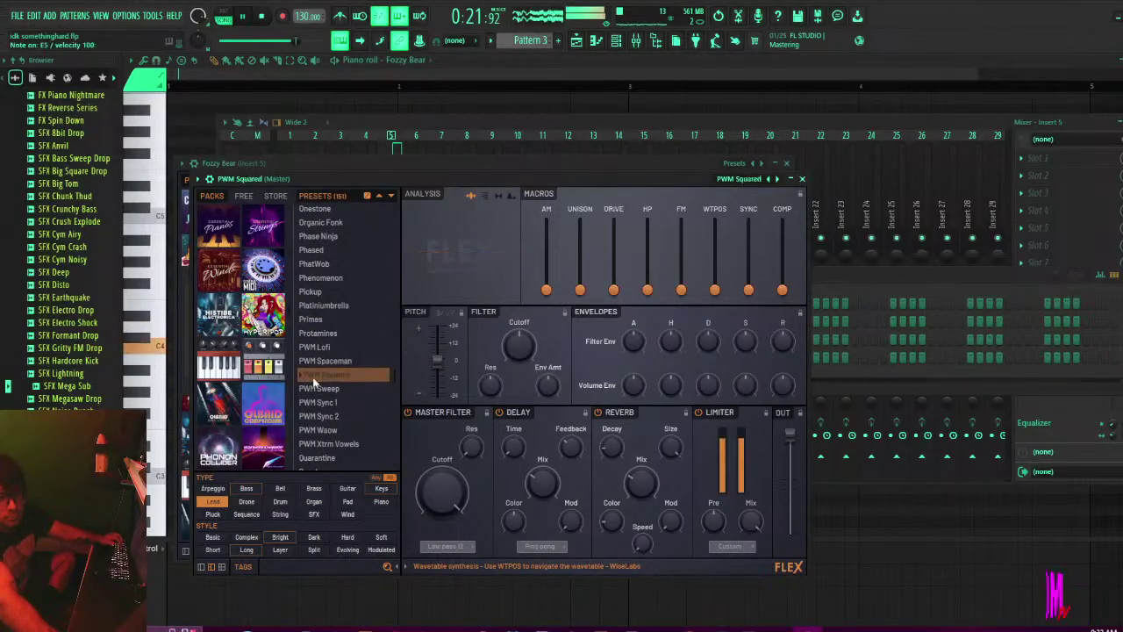
# Audition the PWM Sweep, PWM Sync 1, PWM Waow, Quarantine and Quest presets with the looping pattern.
pyautogui.click(318, 402)
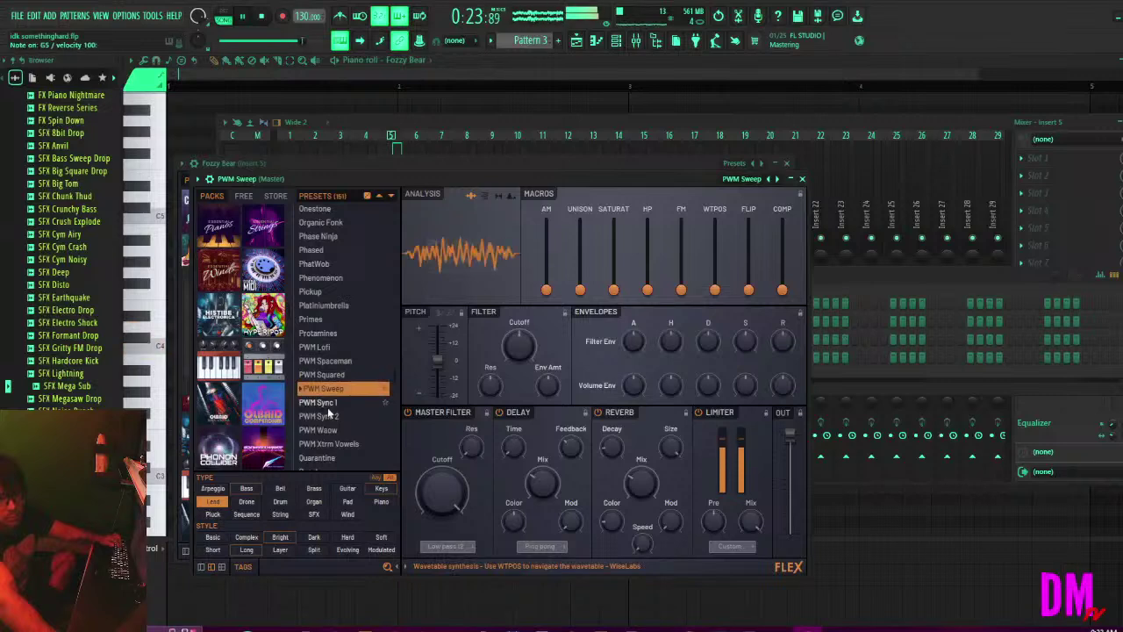
pyautogui.scroll(-2, 326, 409)
pyautogui.click(328, 372)
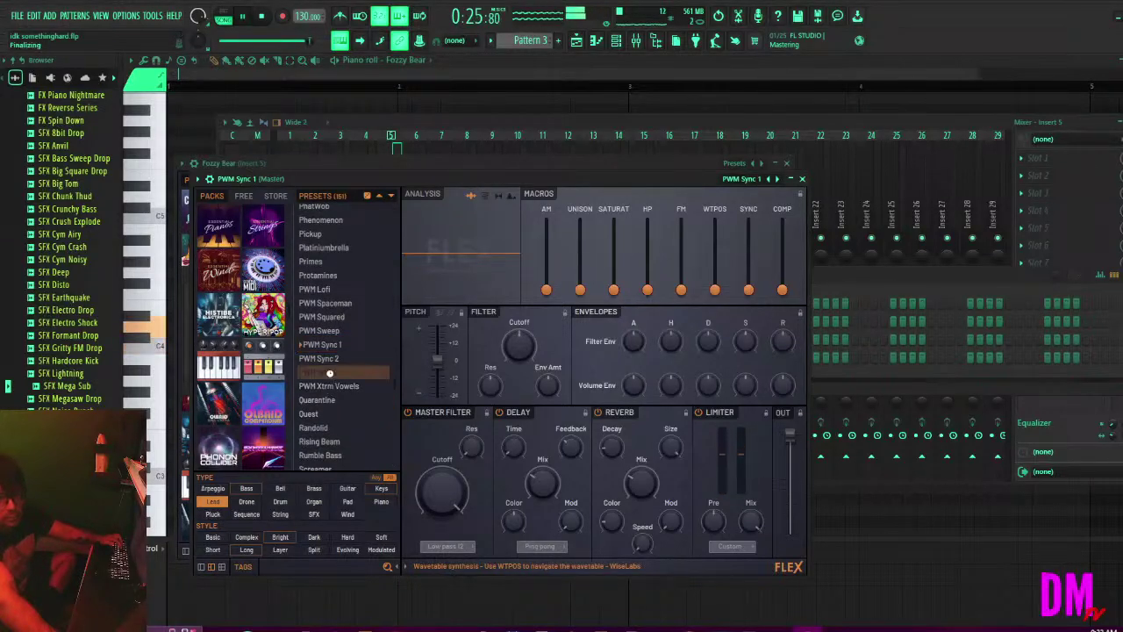
pyautogui.click(321, 399)
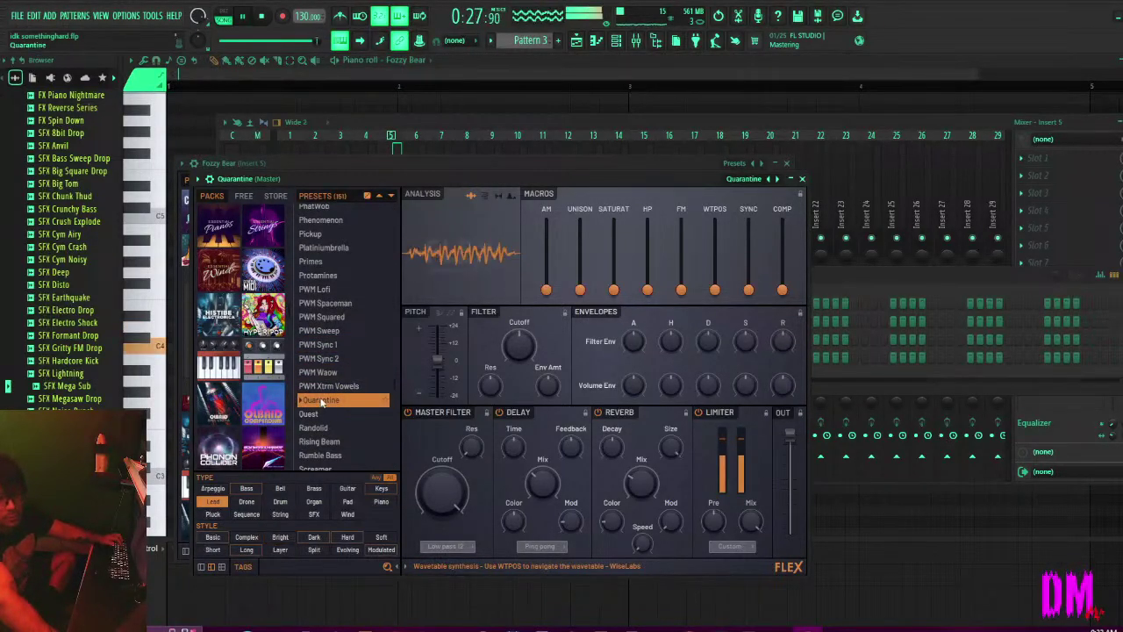
pyautogui.click(314, 415)
# Audition the Randolid, Rising Beam and Rumble Bass presets against the playing pattern.
pyautogui.scroll(-2, 318, 408)
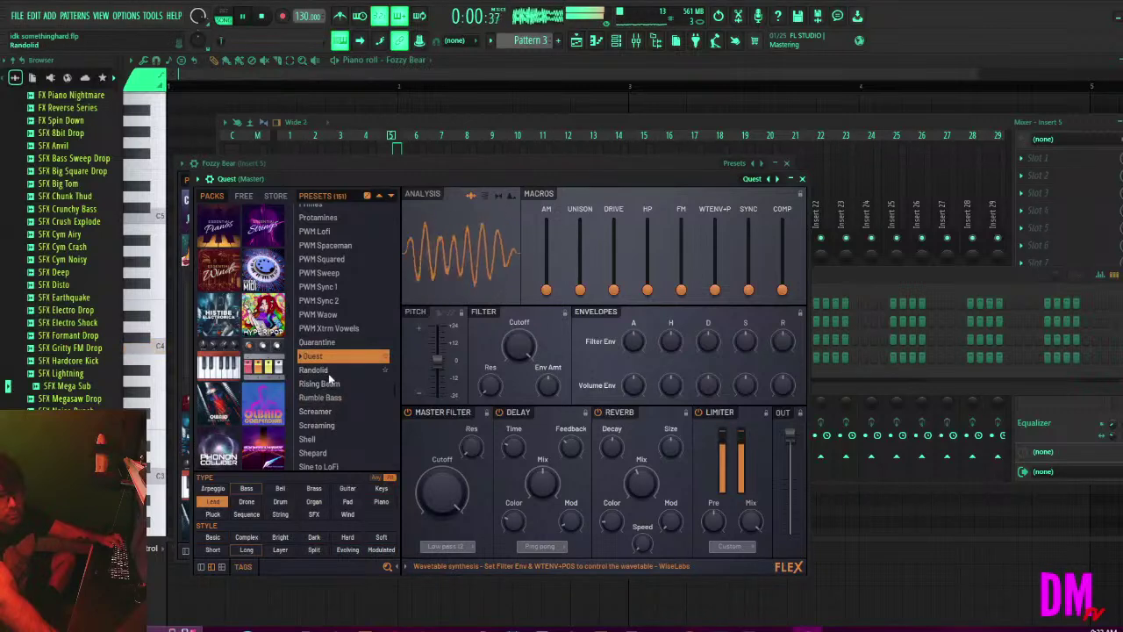
pyautogui.click(330, 371)
pyautogui.click(326, 384)
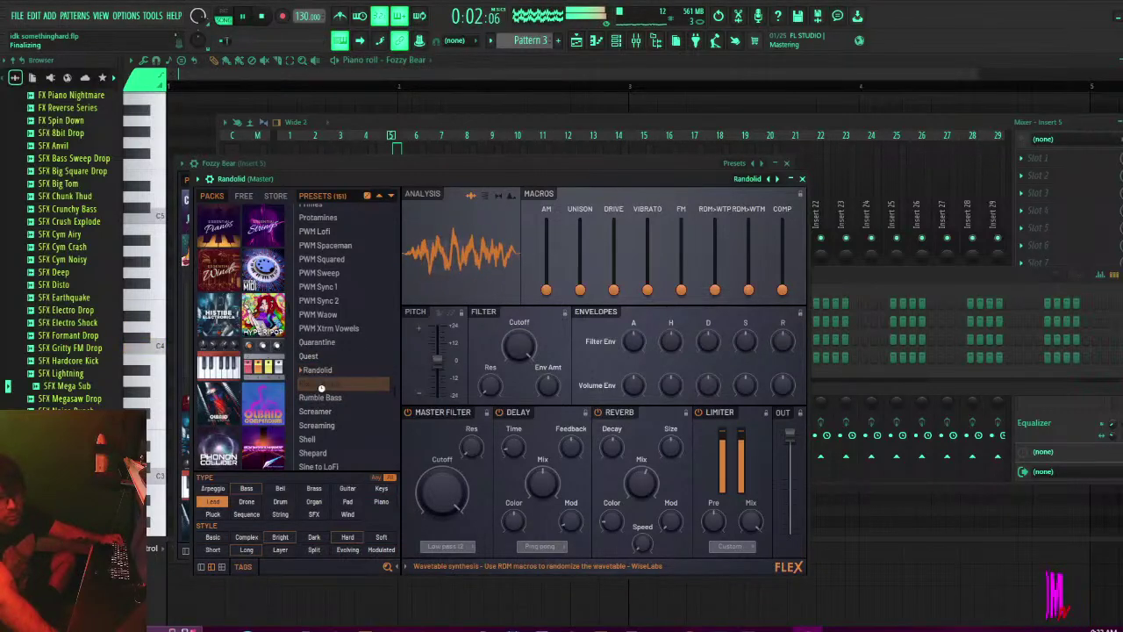
pyautogui.scroll(-4, 325, 391)
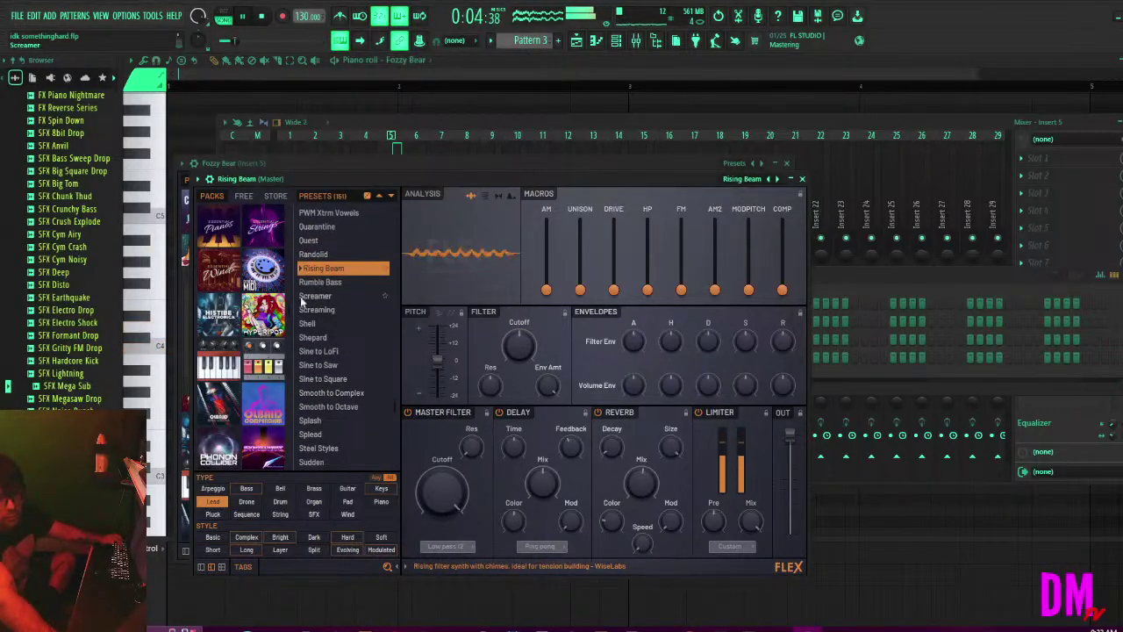
pyautogui.click(318, 281)
# Audition the Screamer, Shell and Shepard presets with the looping pattern.
pyautogui.scroll(-3, 226, 392)
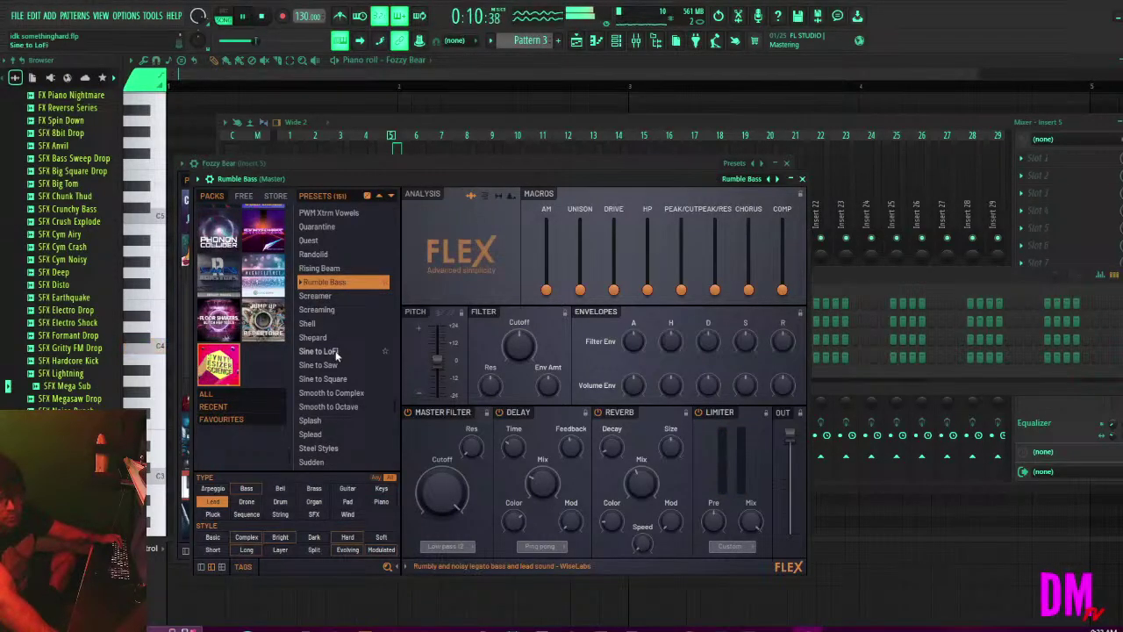
pyautogui.click(307, 304)
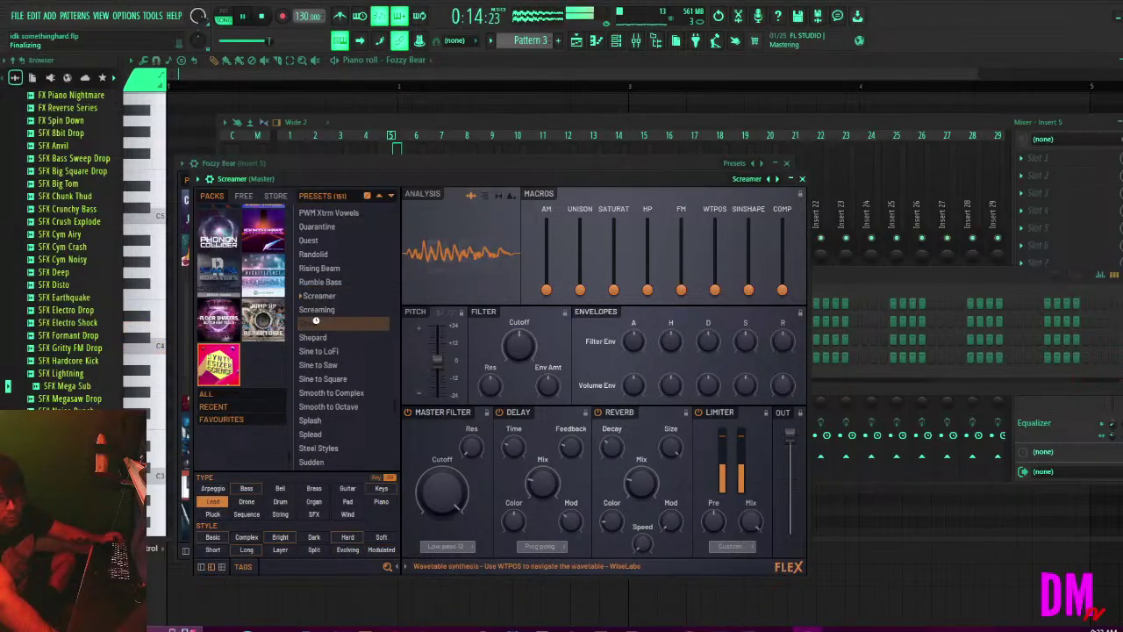
pyautogui.click(311, 323)
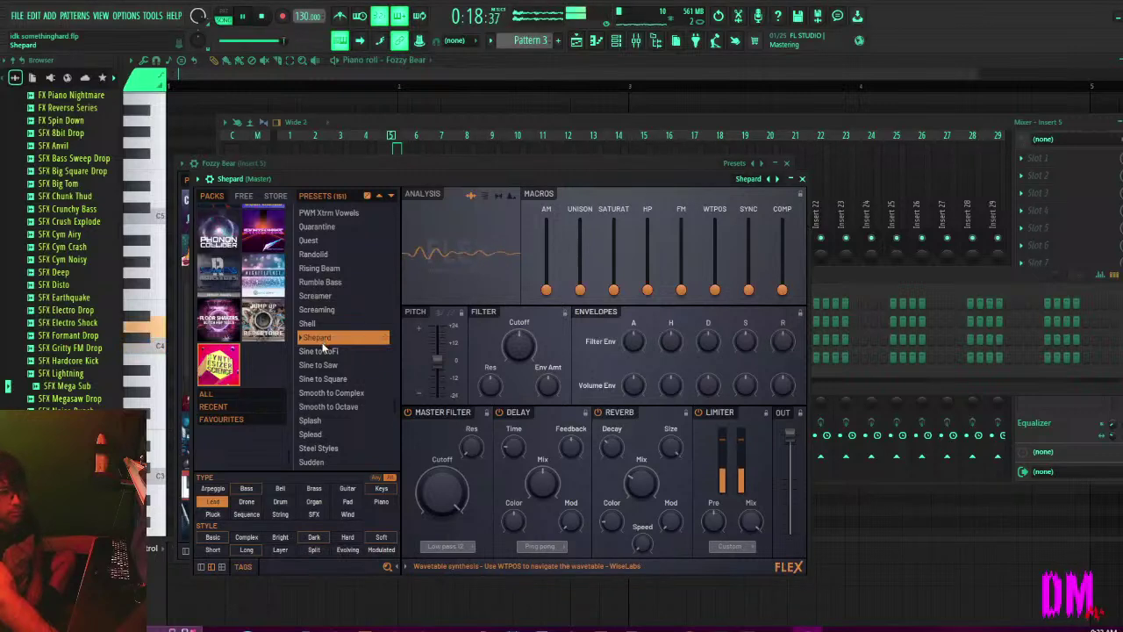
# Audition the Sine to LoFi, Sine to Saw, Sine to Square, Smooth to Complex and Smooth to Octave presets.
pyautogui.click(321, 351)
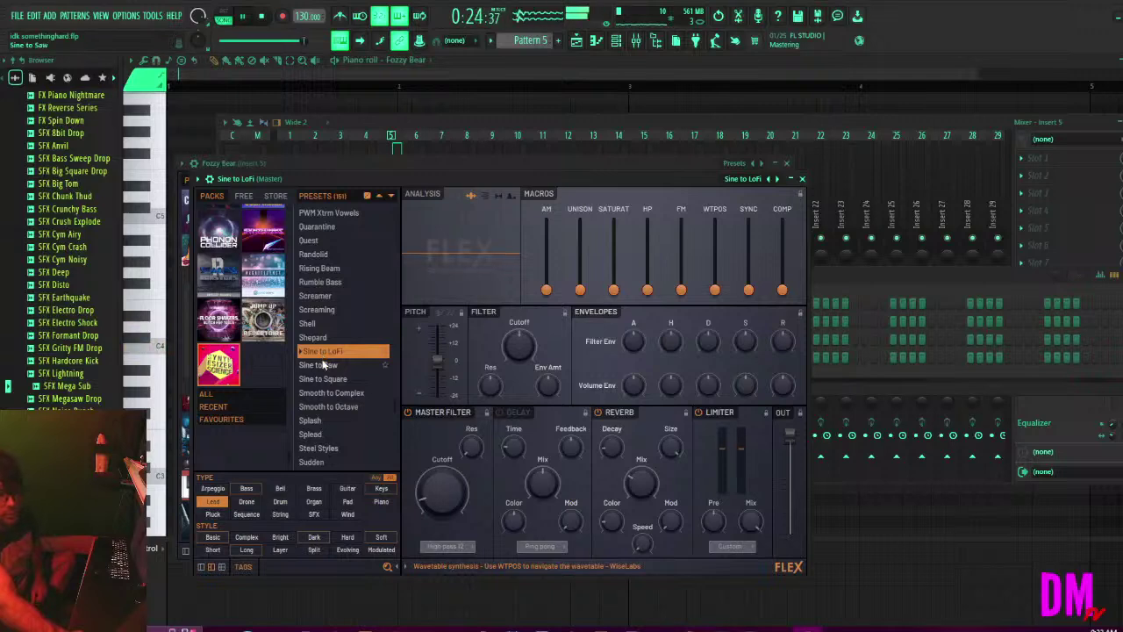
pyautogui.click(323, 365)
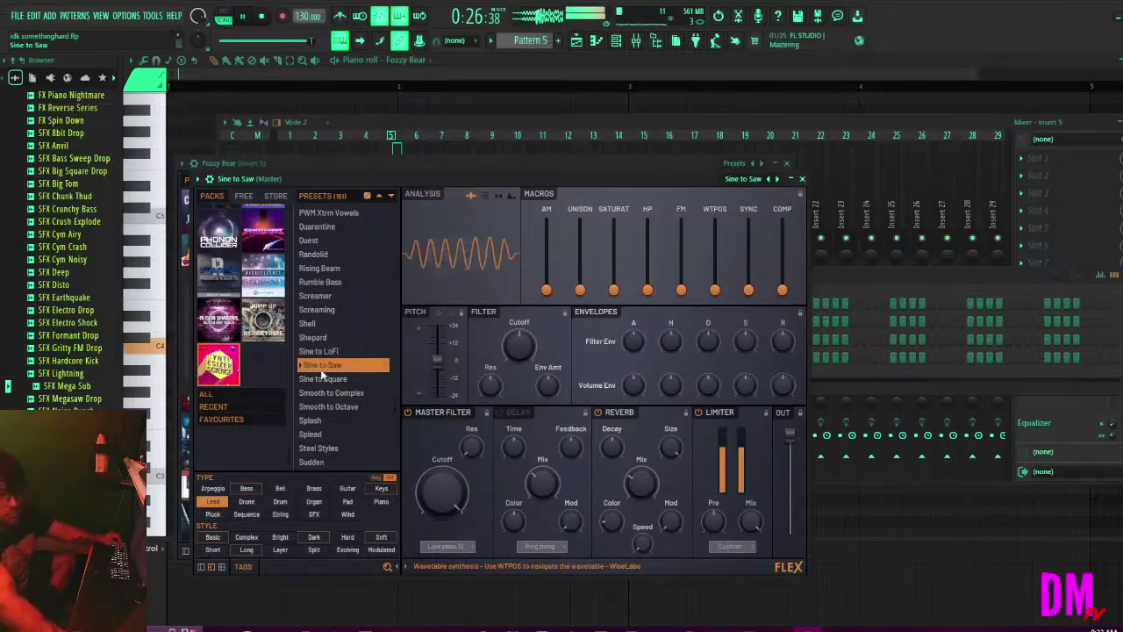
pyautogui.click(321, 379)
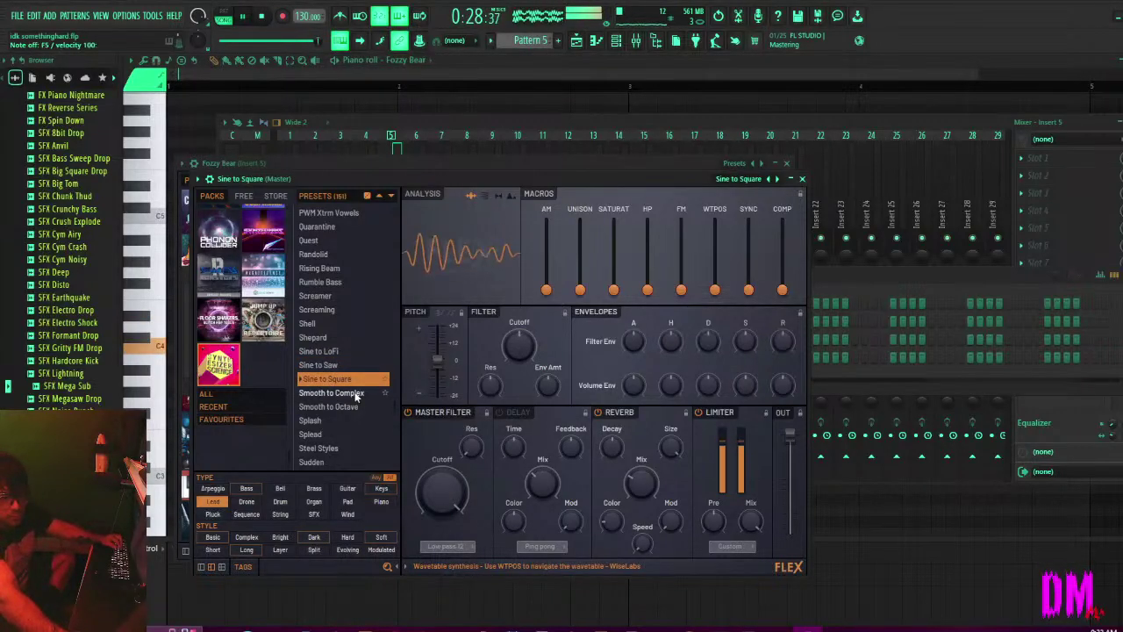
pyautogui.click(357, 396)
pyautogui.click(327, 406)
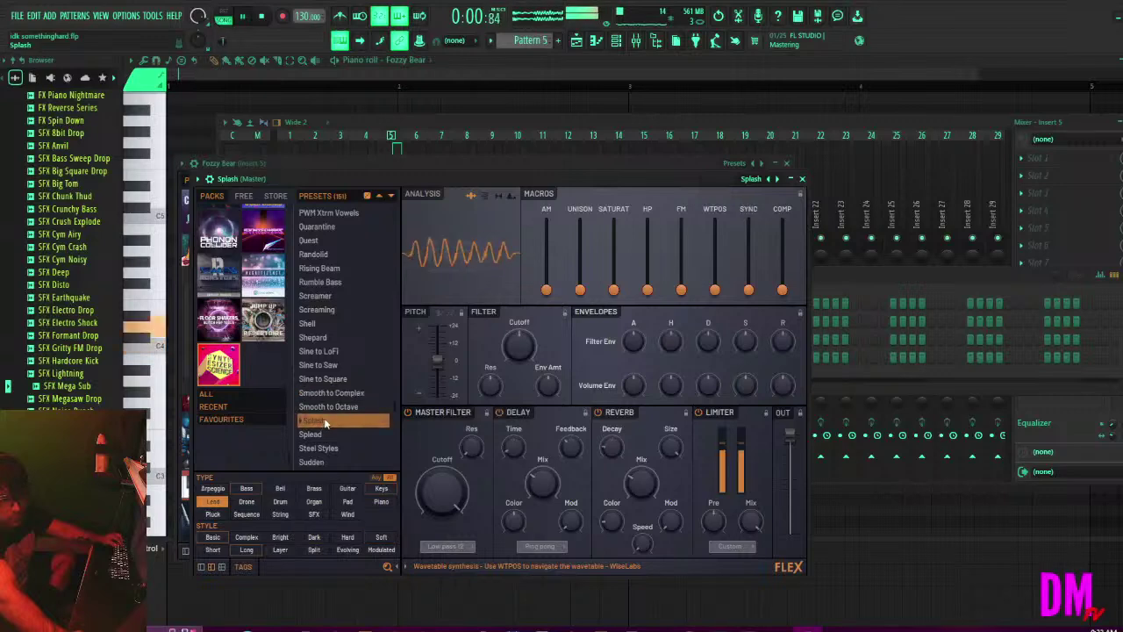
# Audition the Splead, Steel Styles, Sudden and Sunken presets against the playing pattern.
pyautogui.scroll(-2, 330, 406)
pyautogui.click(318, 376)
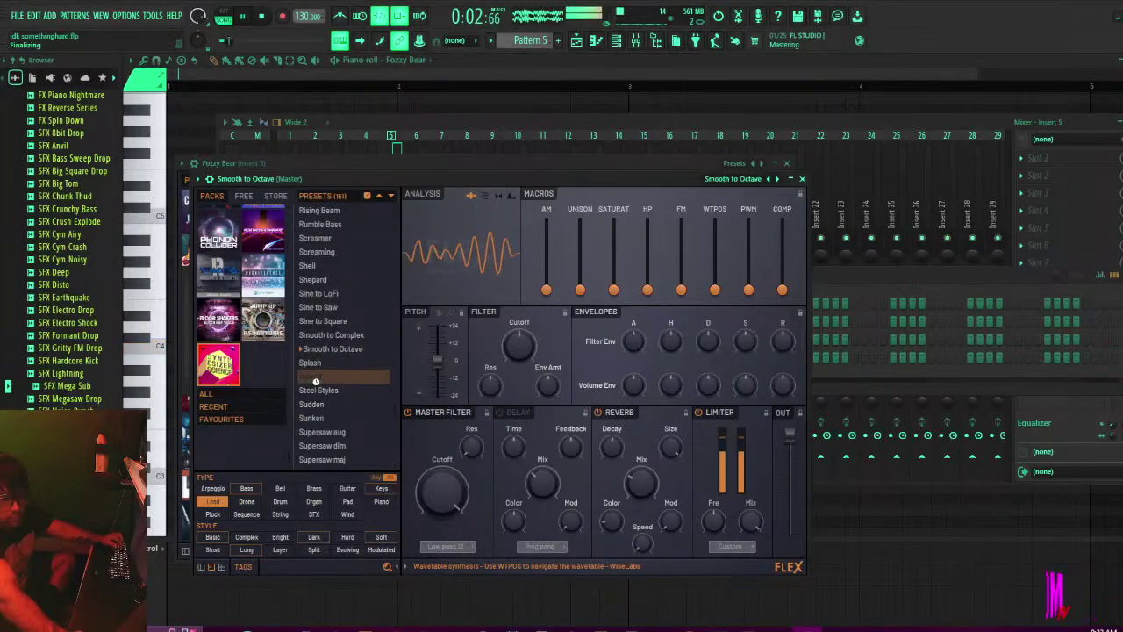
pyautogui.click(320, 391)
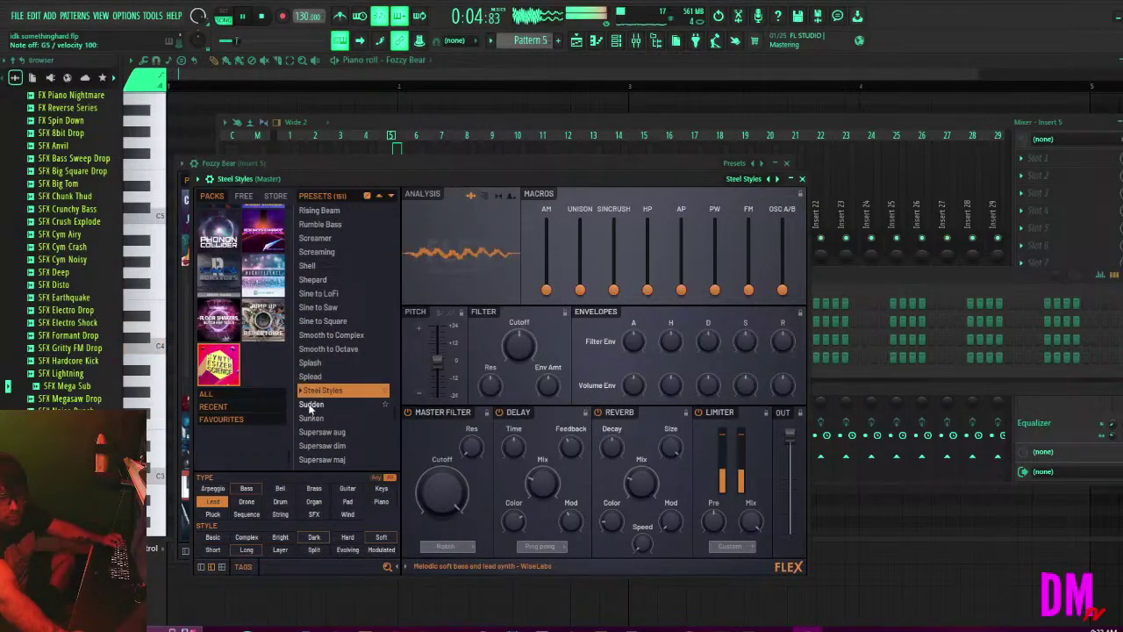
pyautogui.click(316, 404)
pyautogui.click(309, 417)
# Audition the Supersaw presets from aug through dim, maj and min to sus2 with the looping pattern.
pyautogui.scroll(-4, 316, 413)
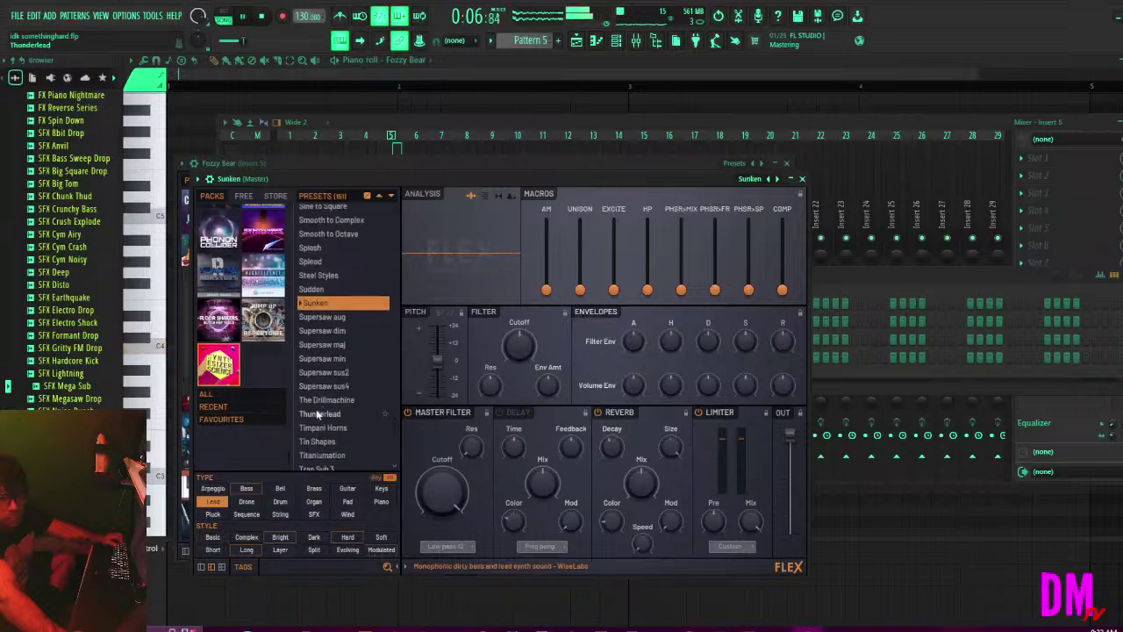
pyautogui.click(340, 317)
pyautogui.scroll(-2, 339, 323)
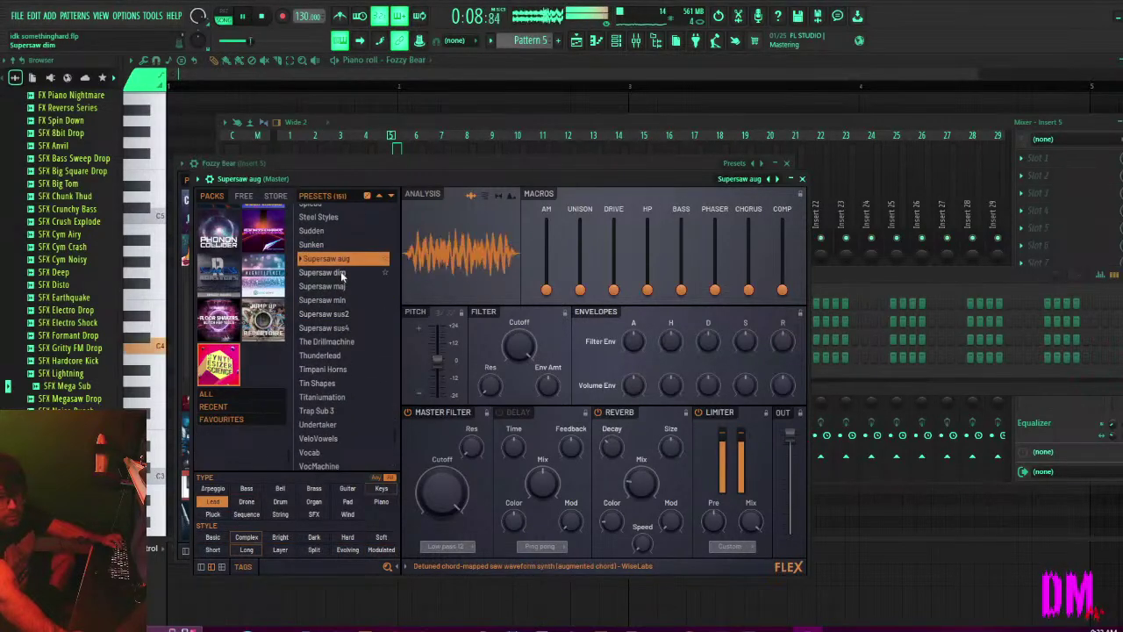
pyautogui.click(340, 273)
pyautogui.click(329, 285)
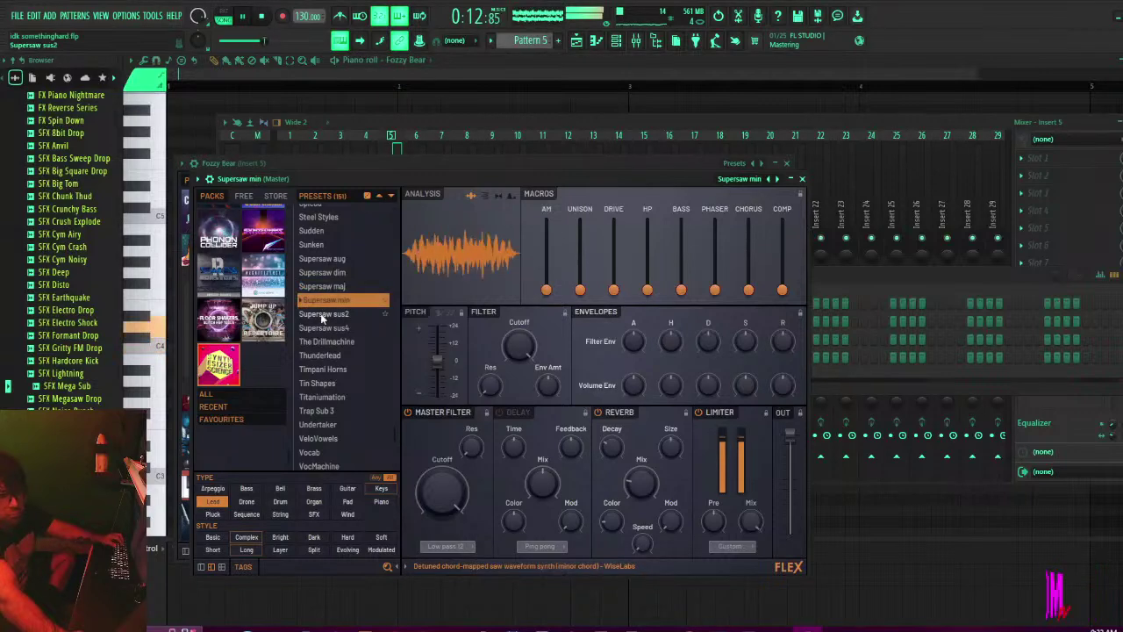
pyautogui.click(322, 314)
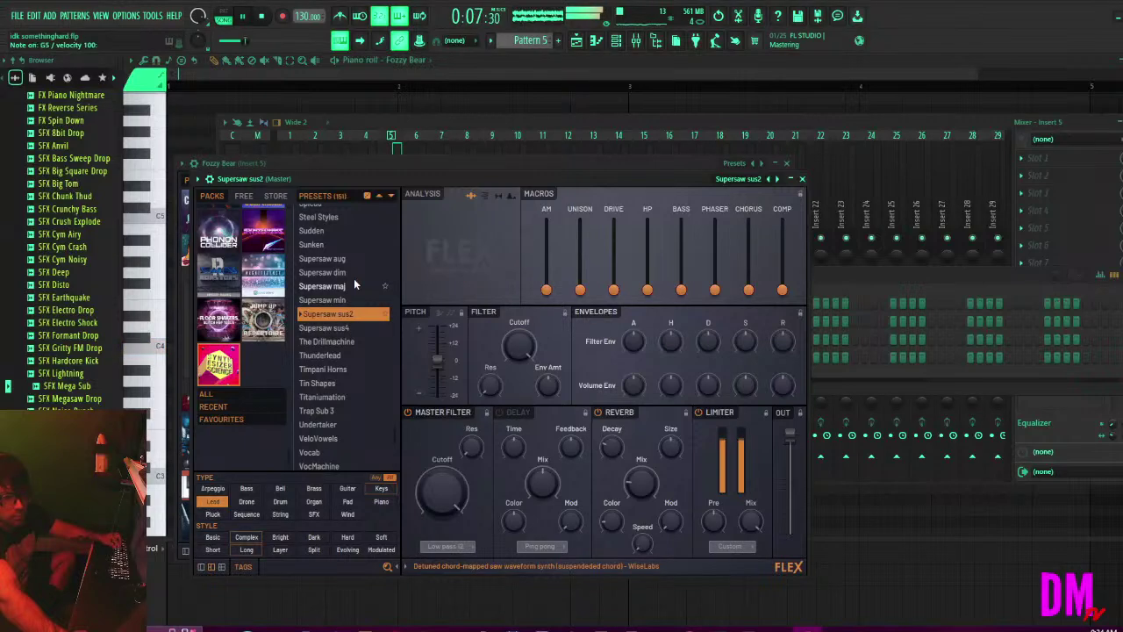
# Audition The Drillmachine, Timpani Horns and neighbouring presets, finishing with Tin Shapes loaded as the lead sound.
pyautogui.click(331, 344)
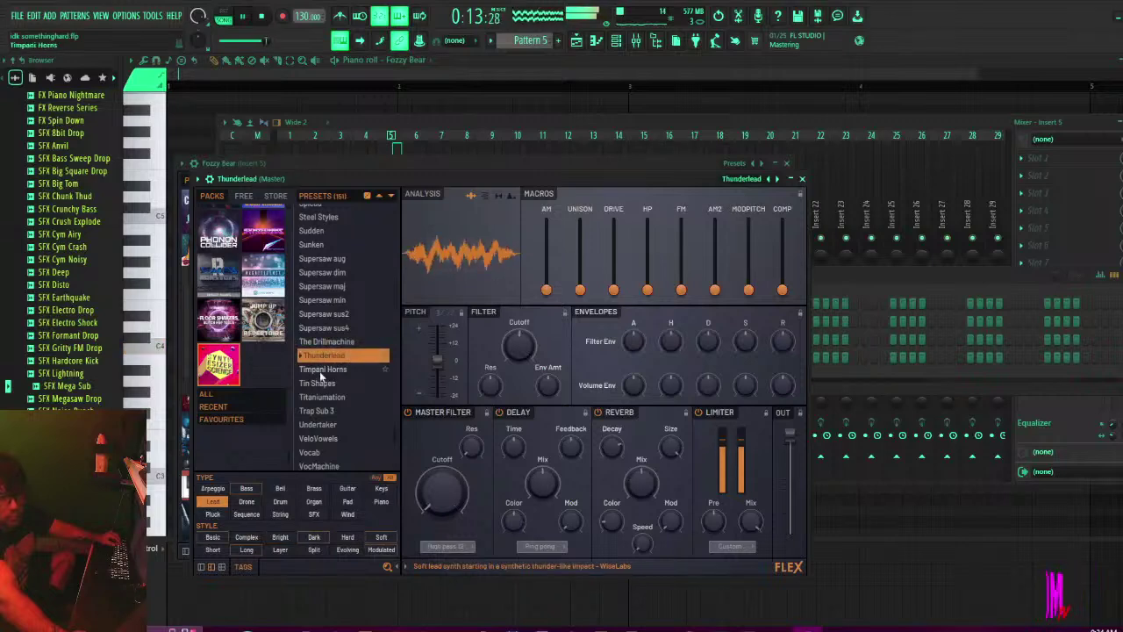
pyautogui.click(321, 370)
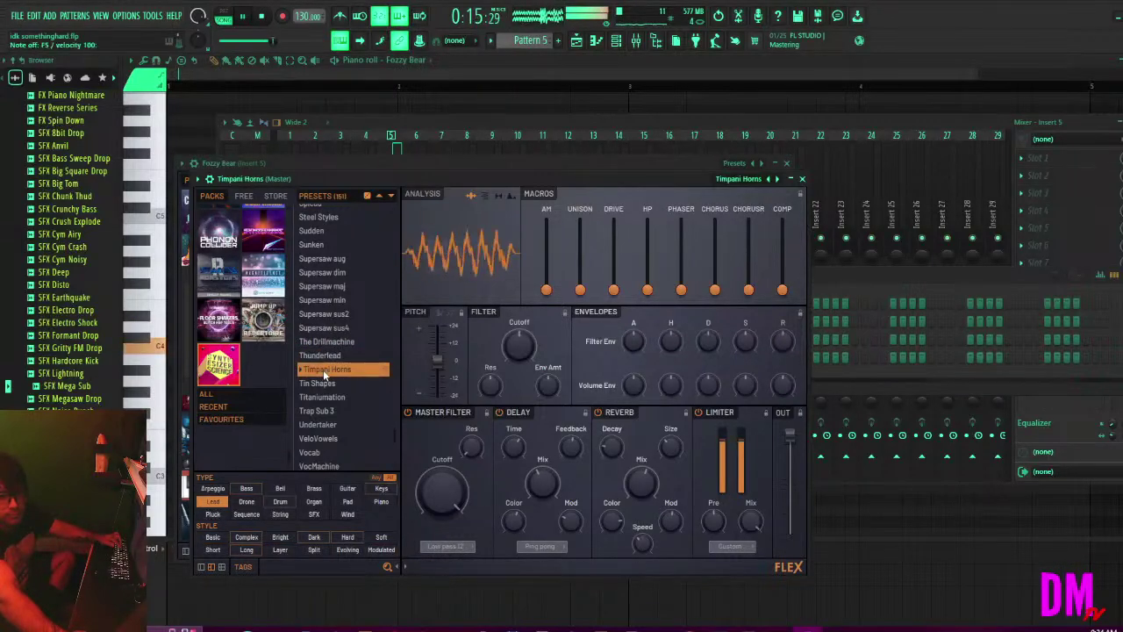
pyautogui.click(317, 384)
pyautogui.scroll(-1, 332, 360)
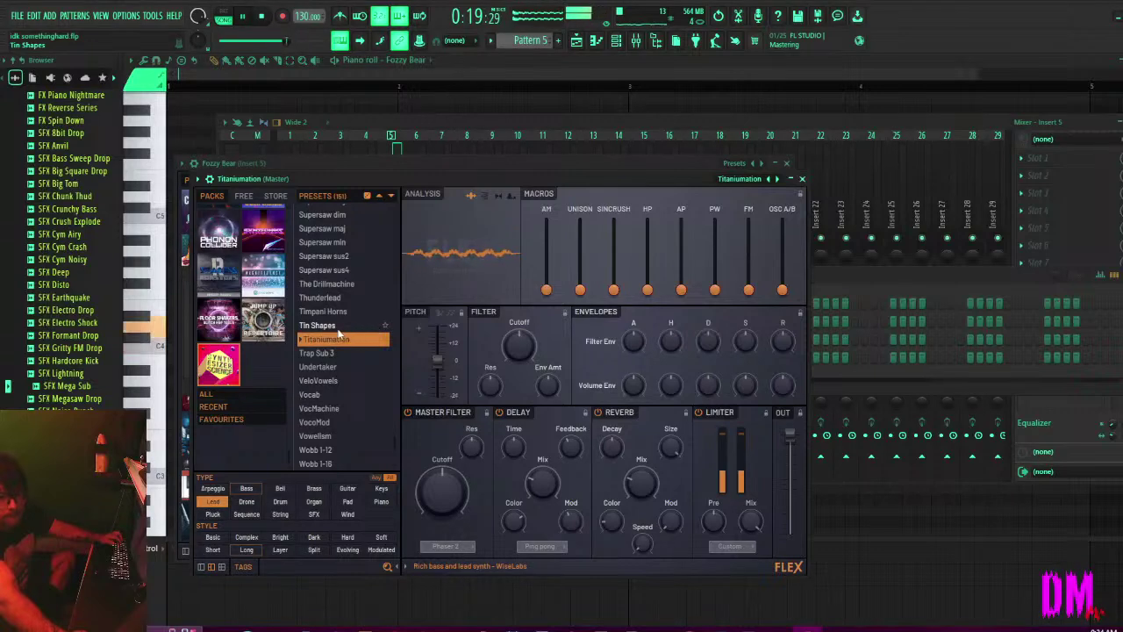
pyautogui.click(329, 326)
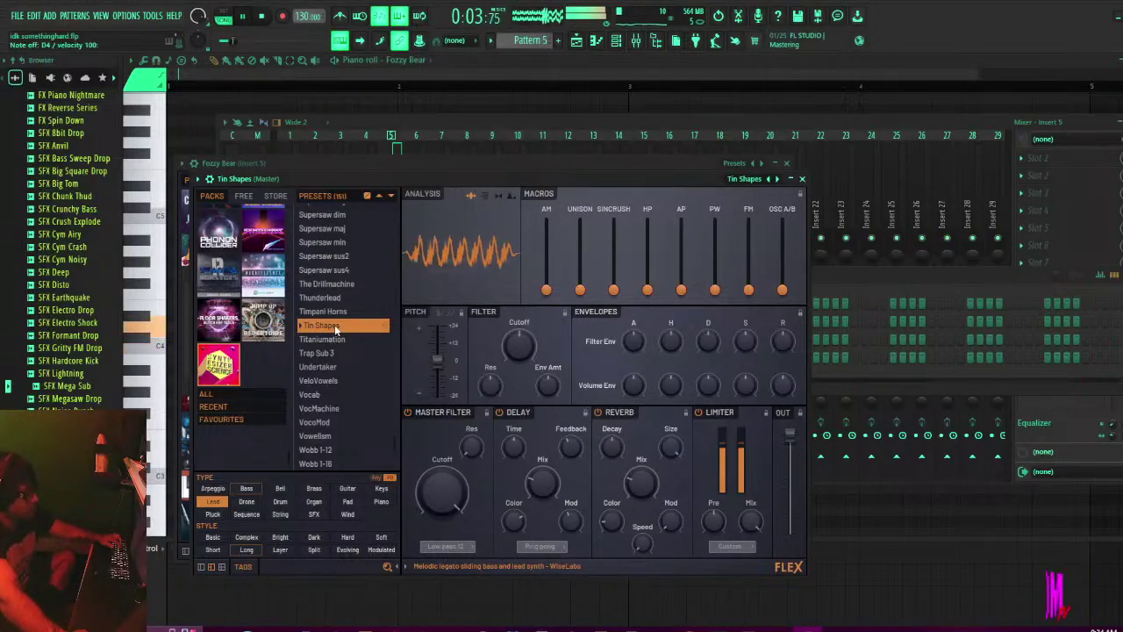
# Rename the Tin Shapes channel to rr\ in the channel rack.
pyautogui.click(863, 296)
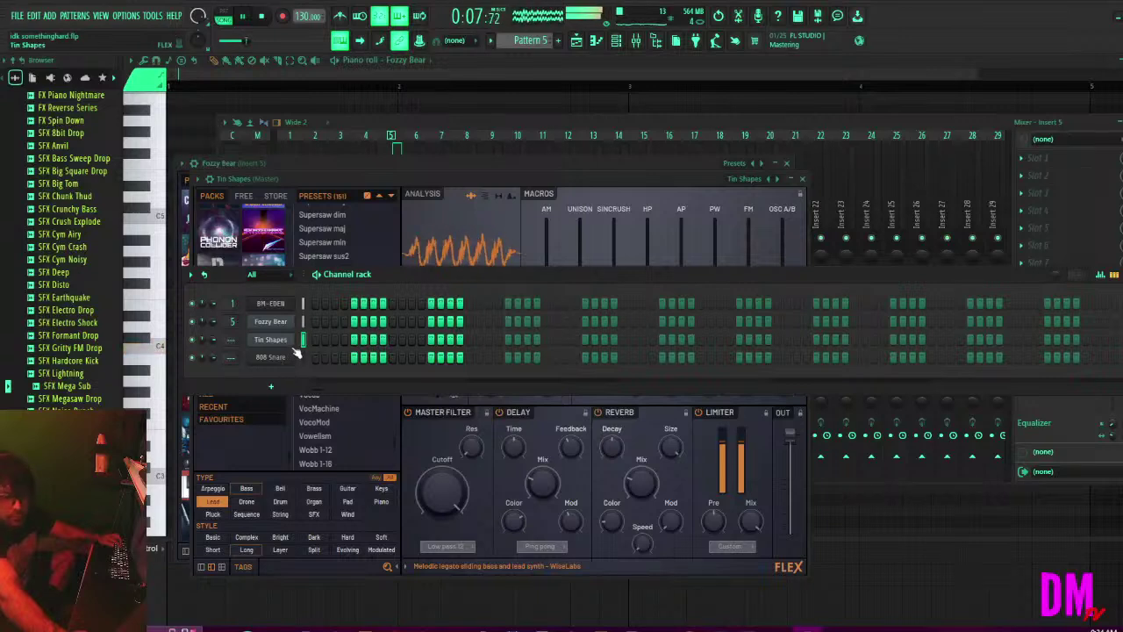
pyautogui.press('F2')
pyautogui.write('rr')
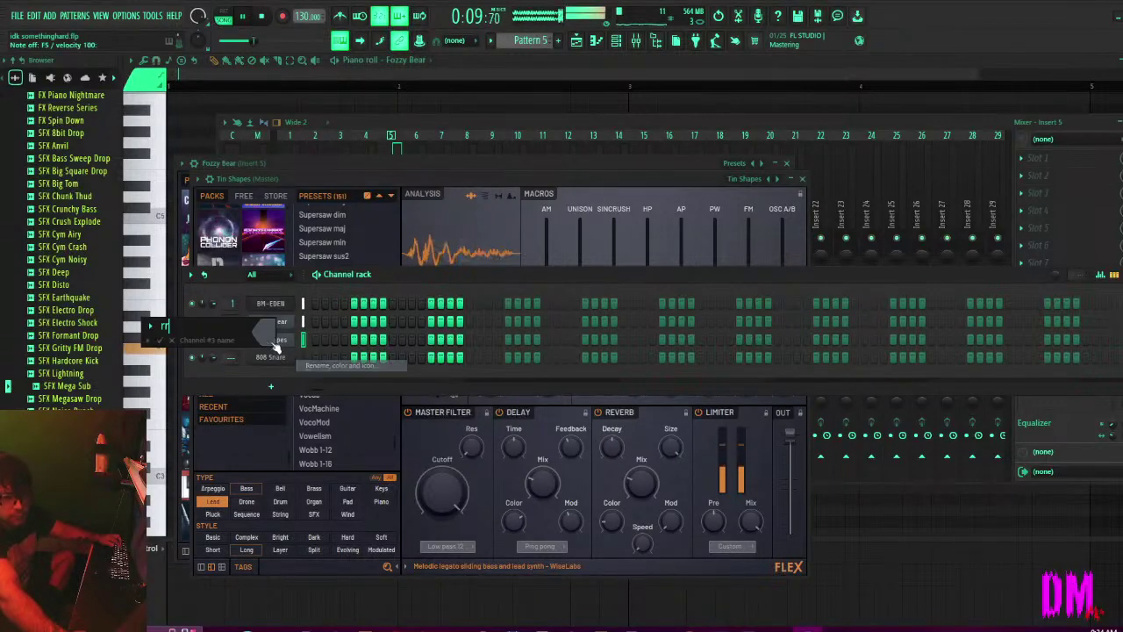
pyautogui.click(268, 336)
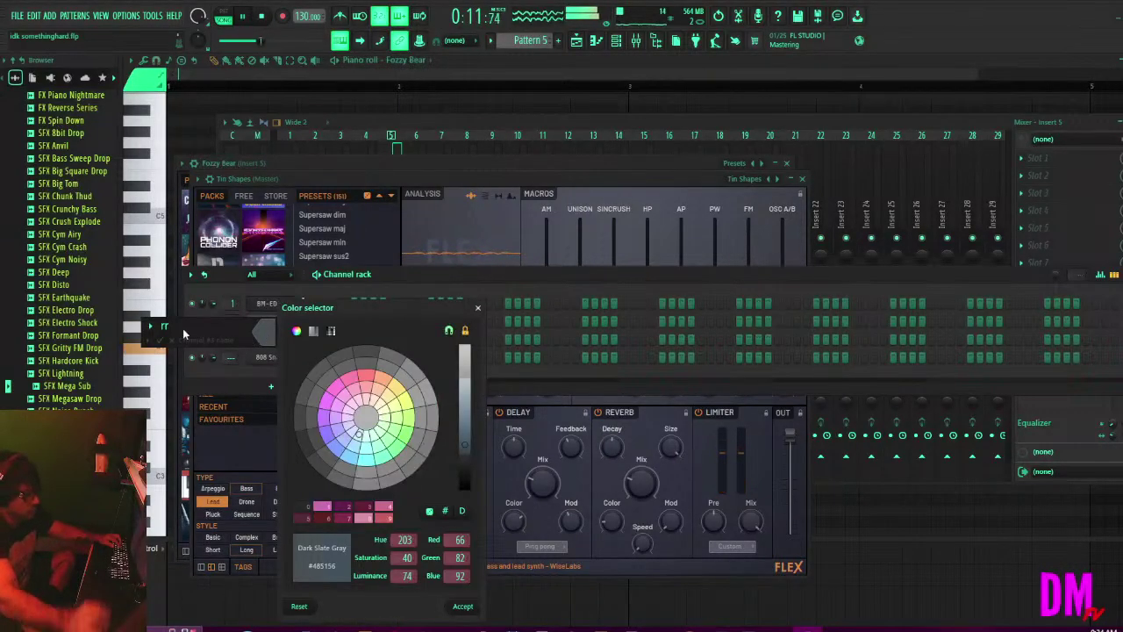
pyautogui.press('Return')
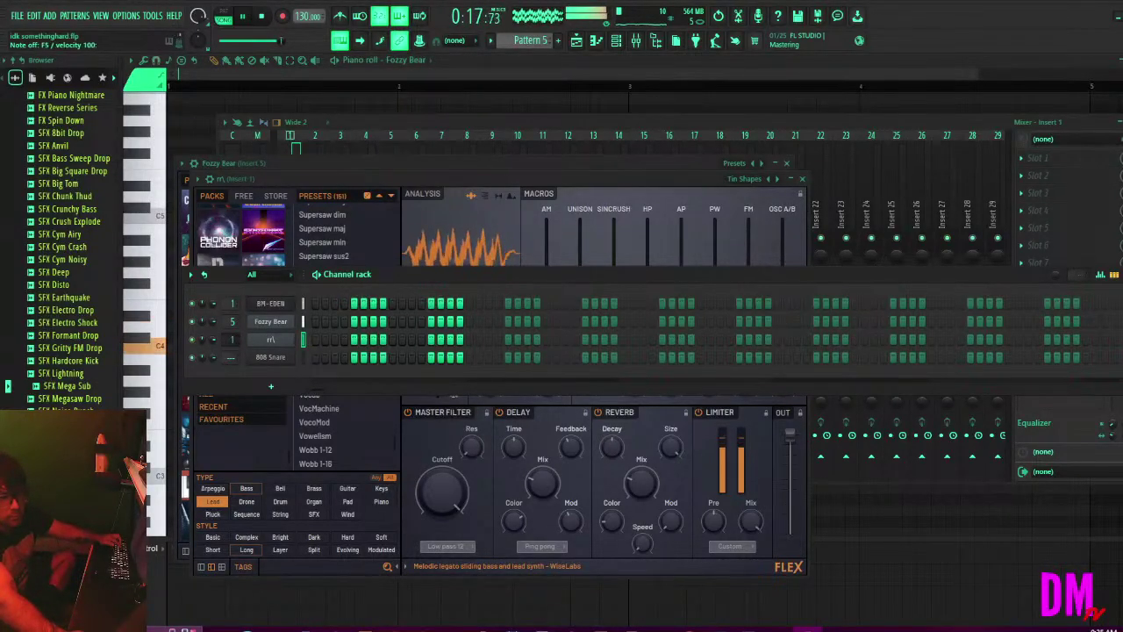
# Open the rr\ channel's piano roll and set its grid snapping to Line.
pyautogui.rightClick(268, 340)
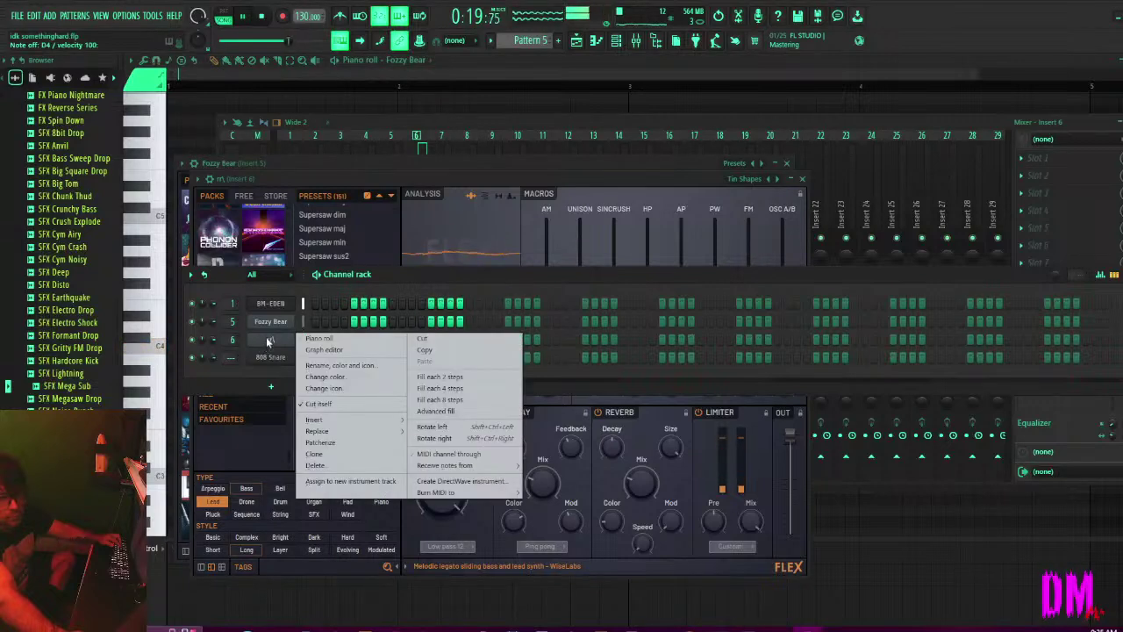
pyautogui.click(318, 339)
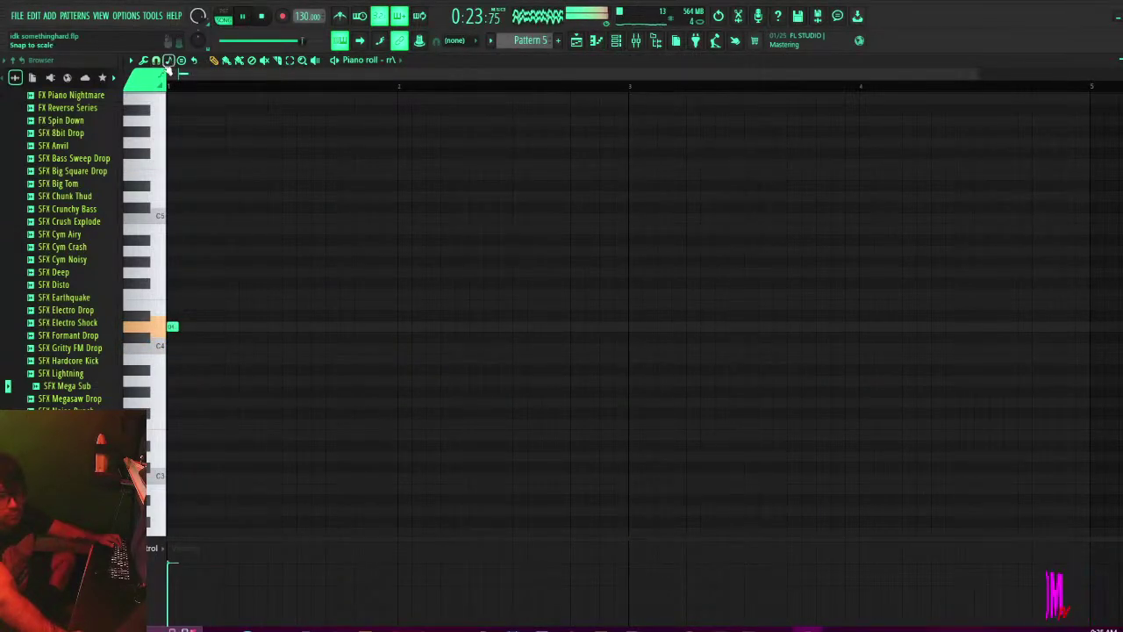
pyautogui.click(156, 60)
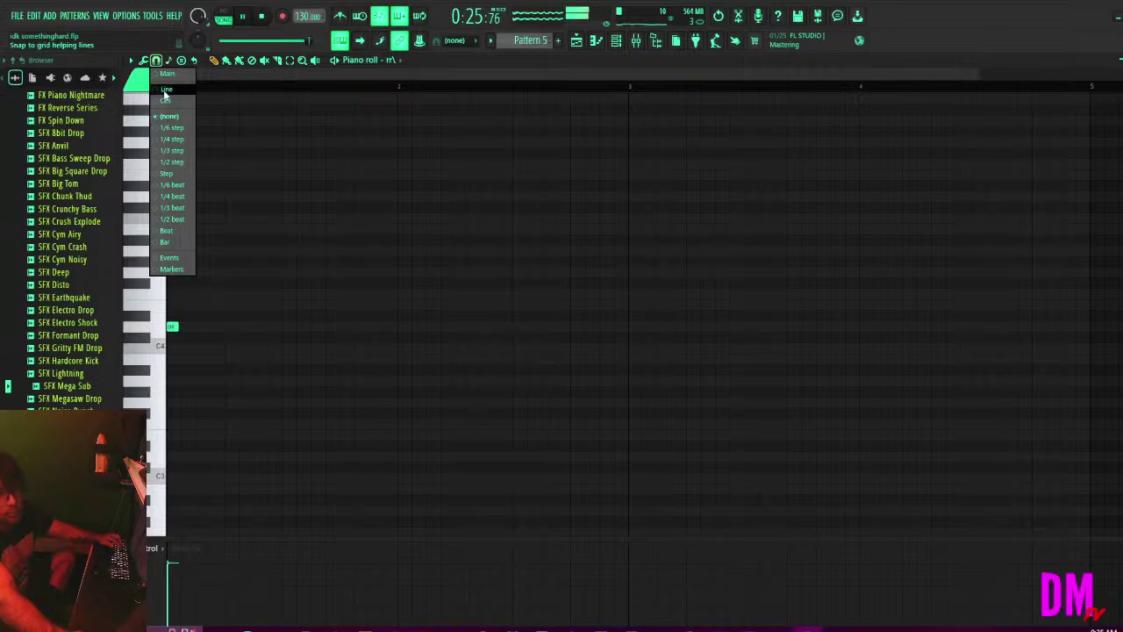
pyautogui.click(165, 92)
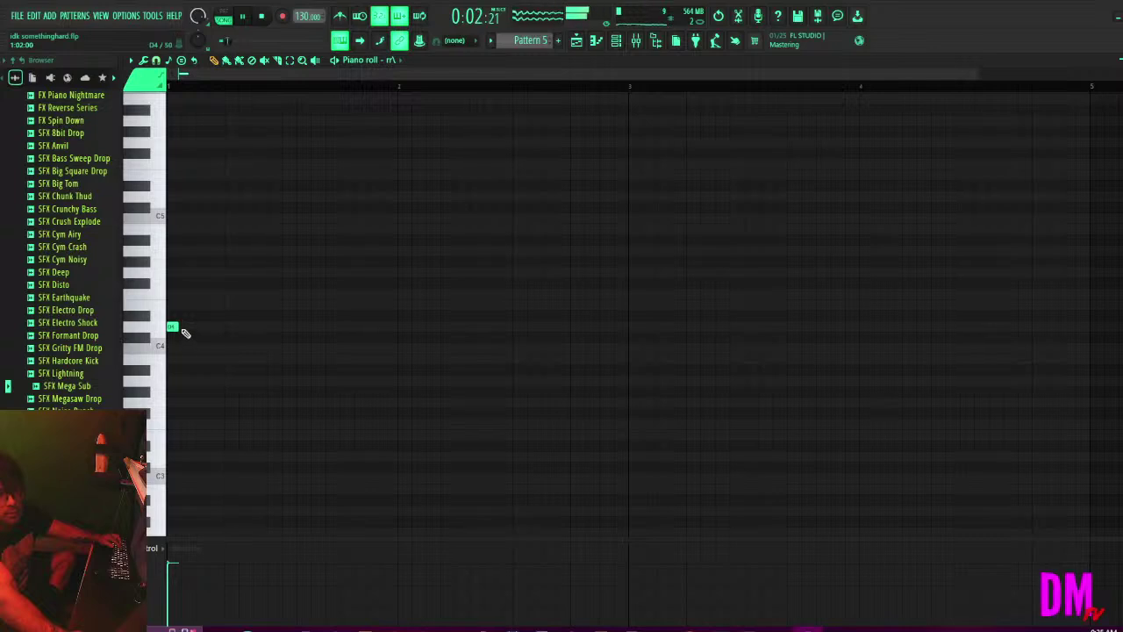
# Stretch the D4 note to the start of bar 5 and add an F5 note spanning bars 3 and 4.
pyautogui.moveTo(471, 361); pyautogui.dragTo(913, 366)
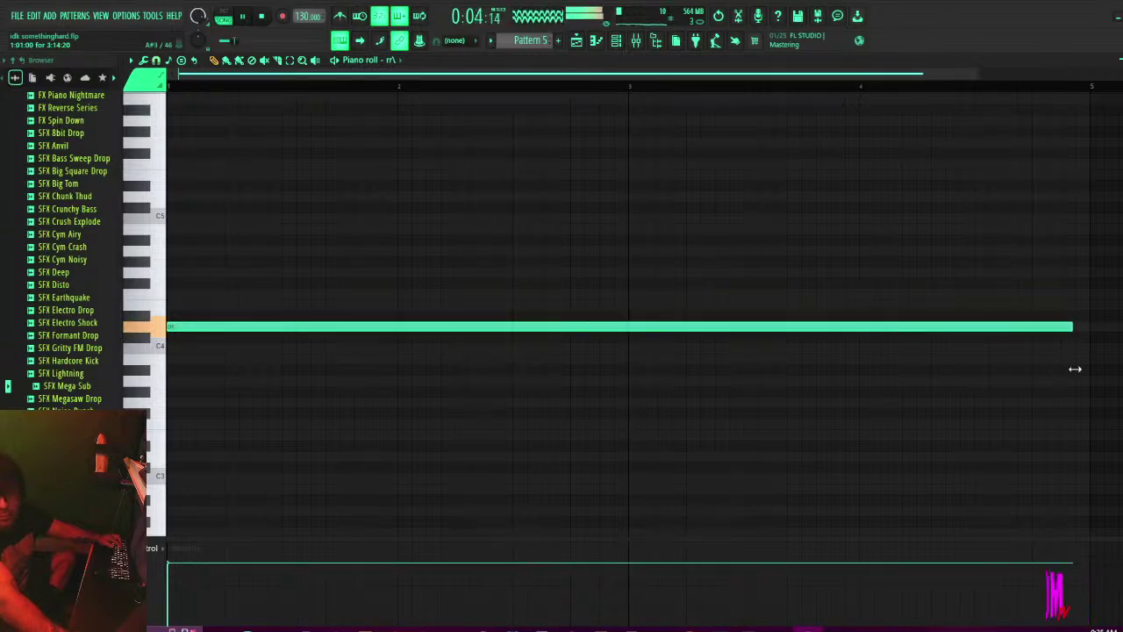
pyautogui.moveTo(1089, 360); pyautogui.dragTo(1089, 361)
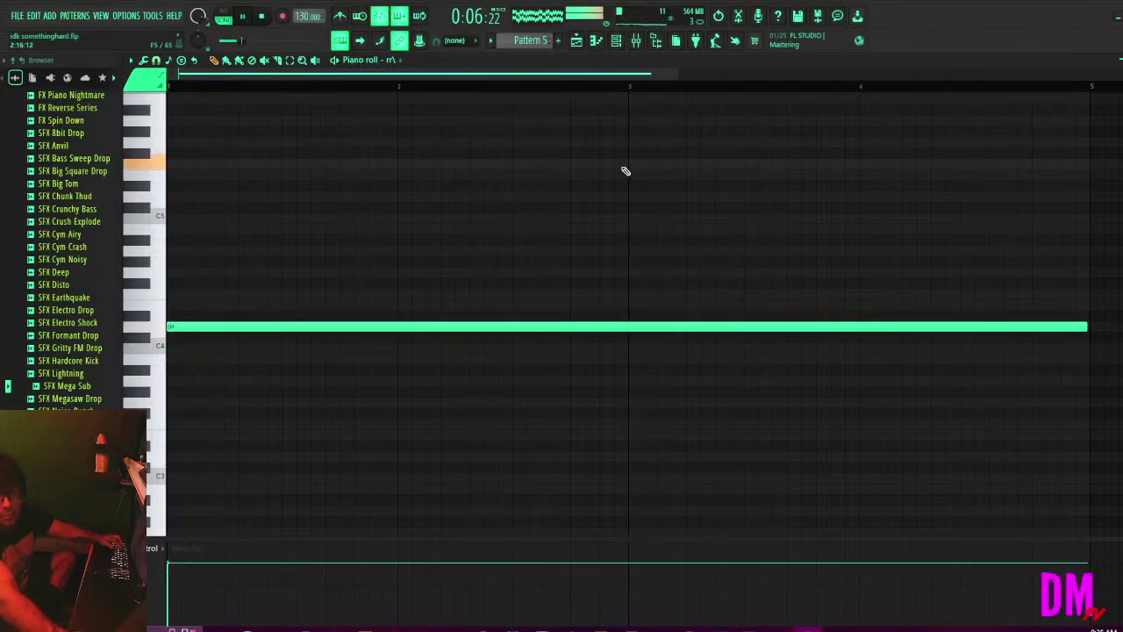
pyautogui.click(626, 171)
pyautogui.scroll(-3, 628, 178)
pyautogui.scroll(-2, 625, 188)
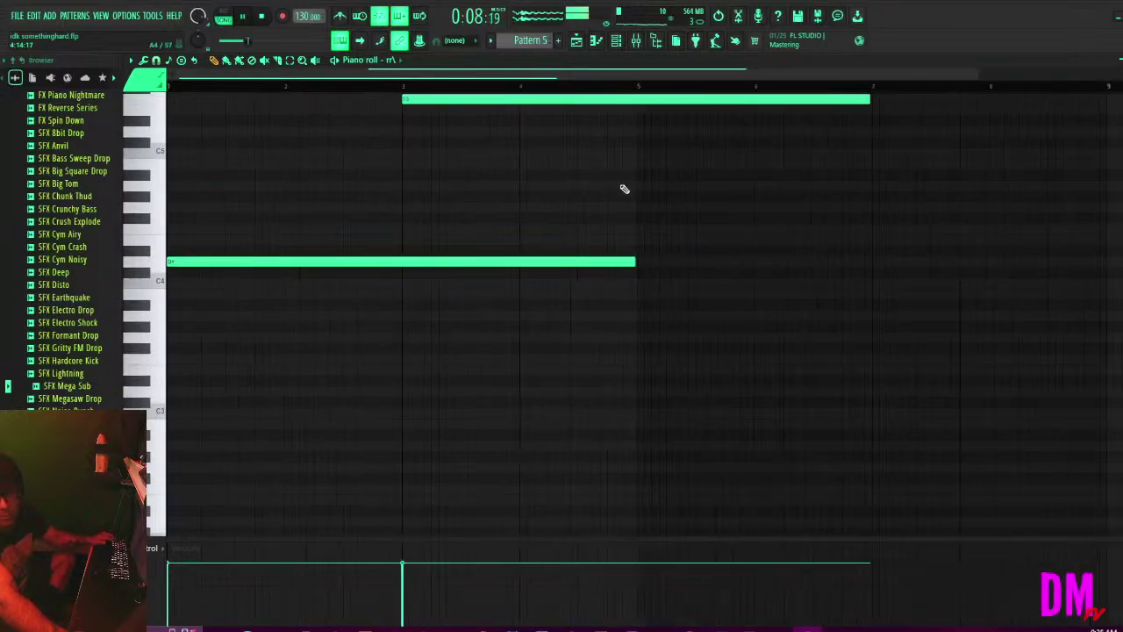
pyautogui.scroll(-1, 664, 180)
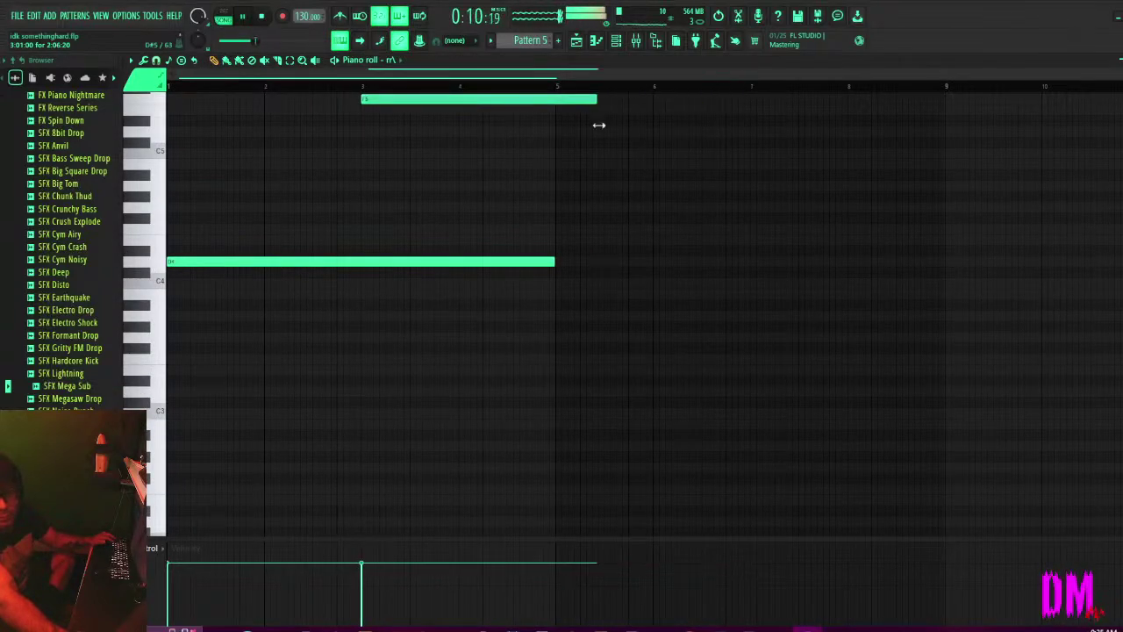
pyautogui.scroll(3, 557, 145)
pyautogui.press('space')
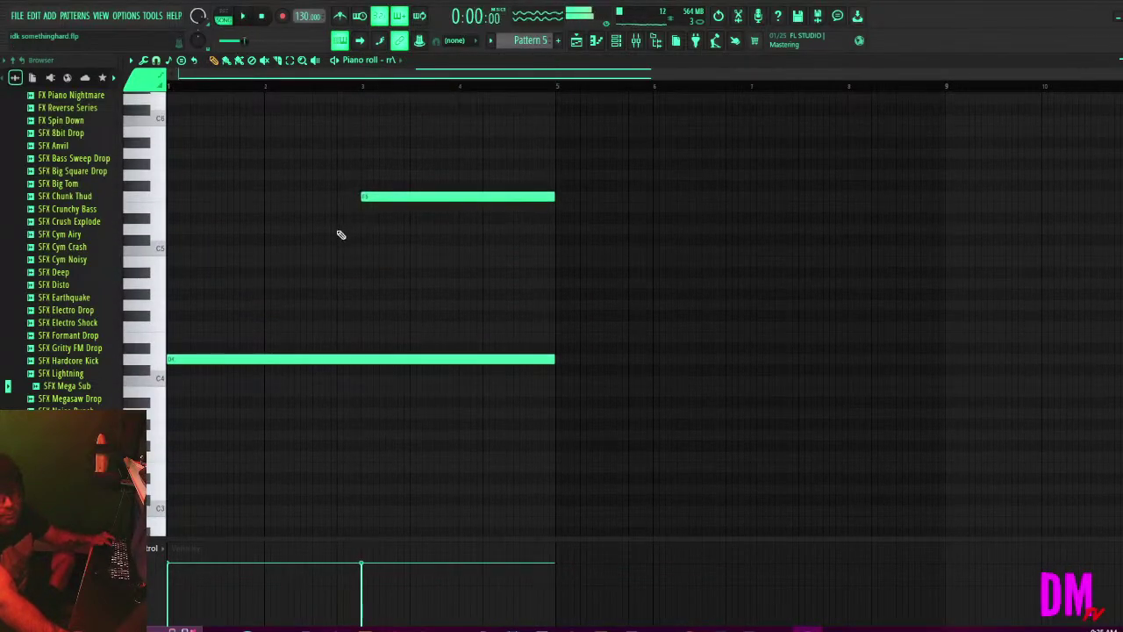
pyautogui.click(145, 62)
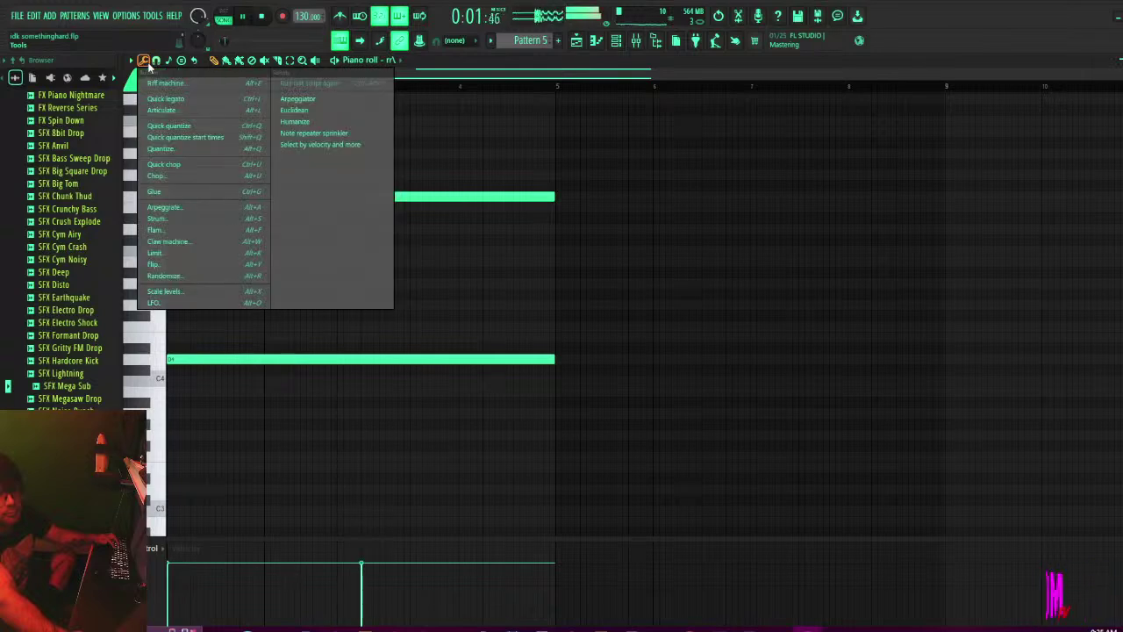
pyautogui.click(154, 64)
pyautogui.click(155, 61)
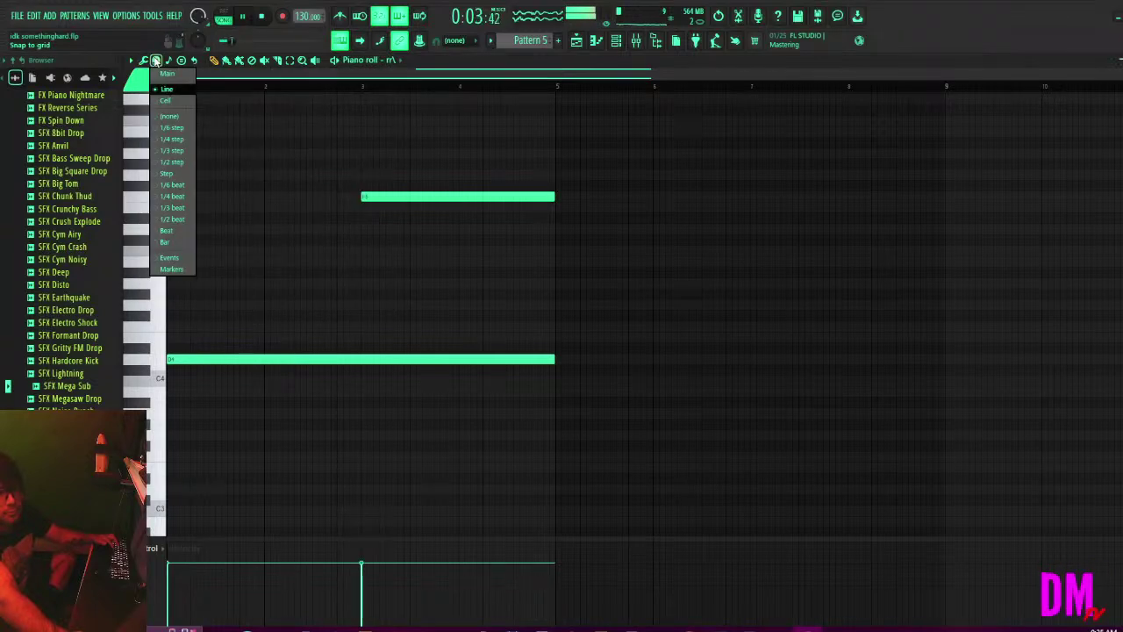
pyautogui.click(155, 61)
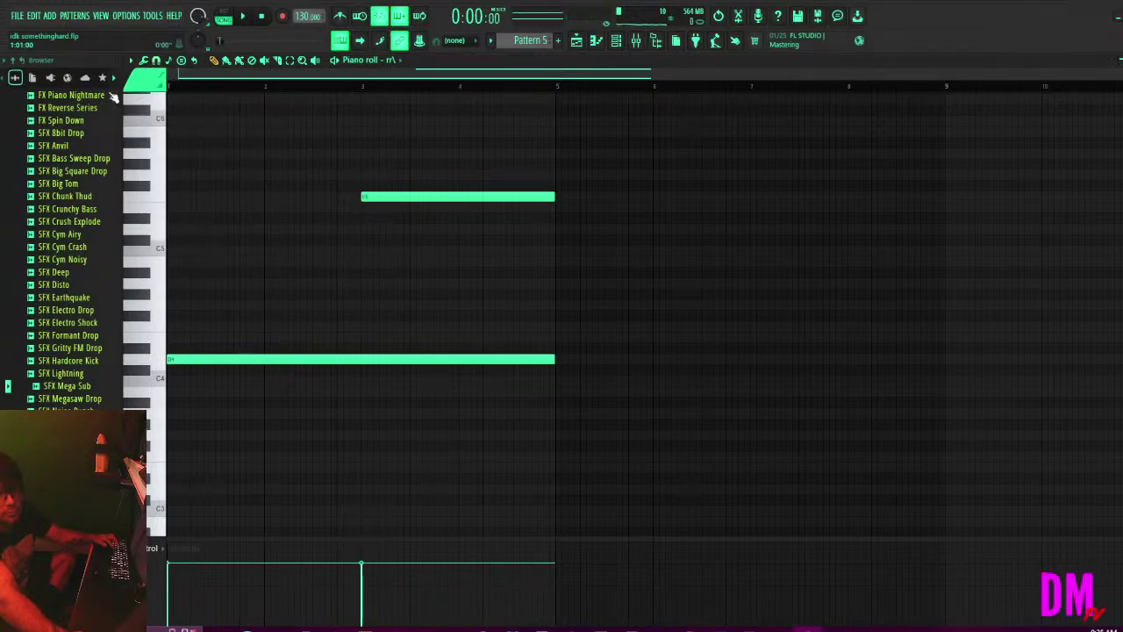
# Play the pattern on its own and shorten the D4 note so it ends shortly after bar 3 begins.
pyautogui.press('space')
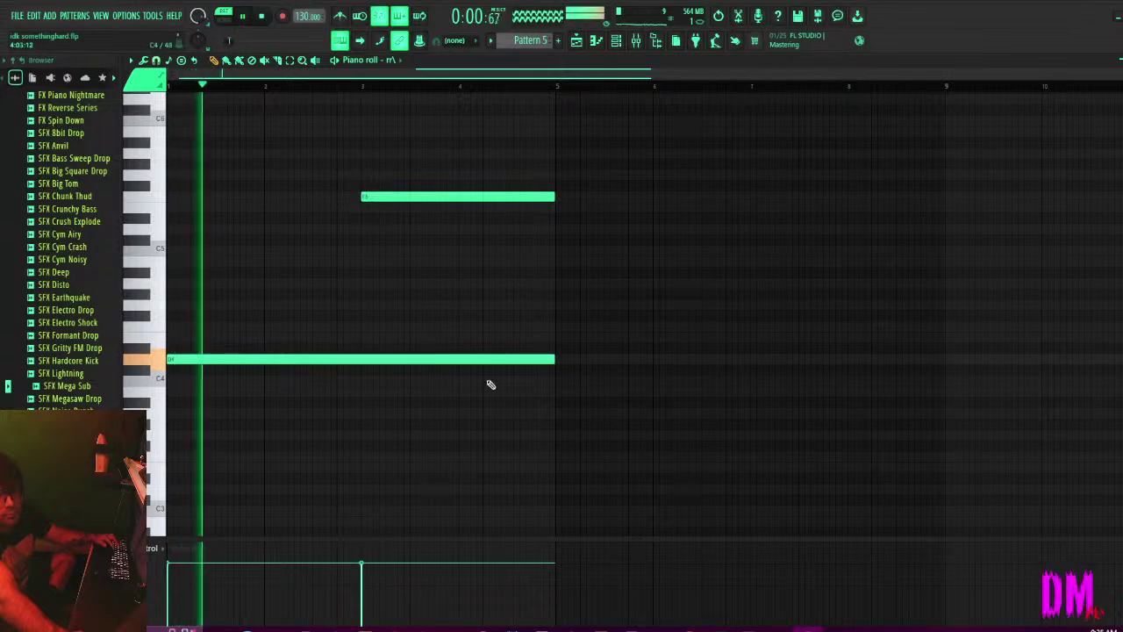
pyautogui.moveTo(537, 359); pyautogui.dragTo(382, 360)
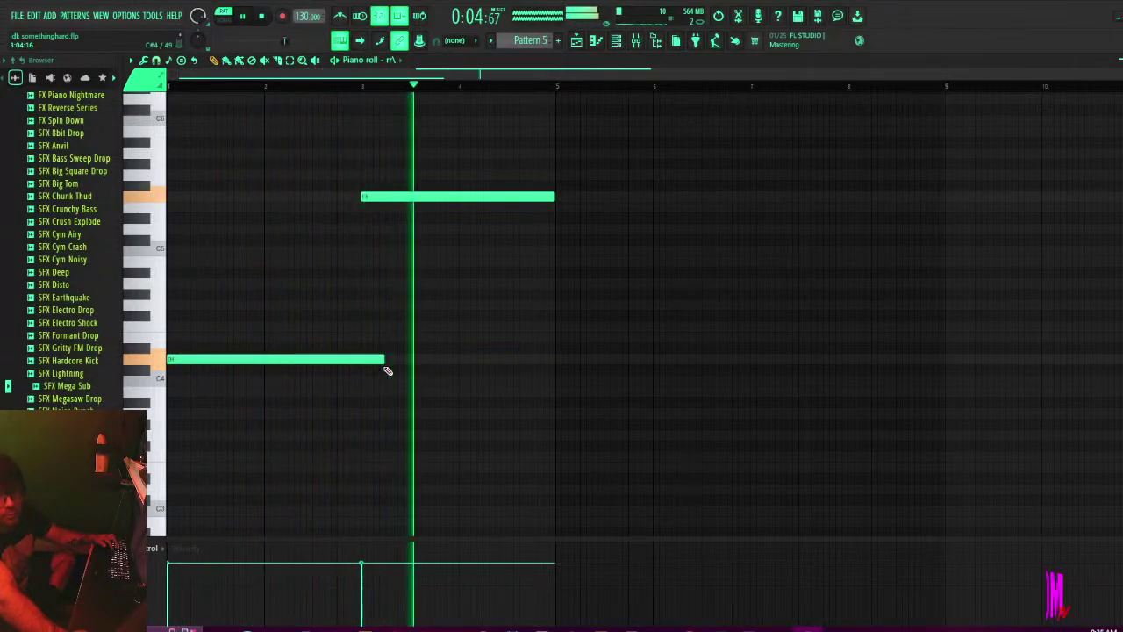
pyautogui.press('space')
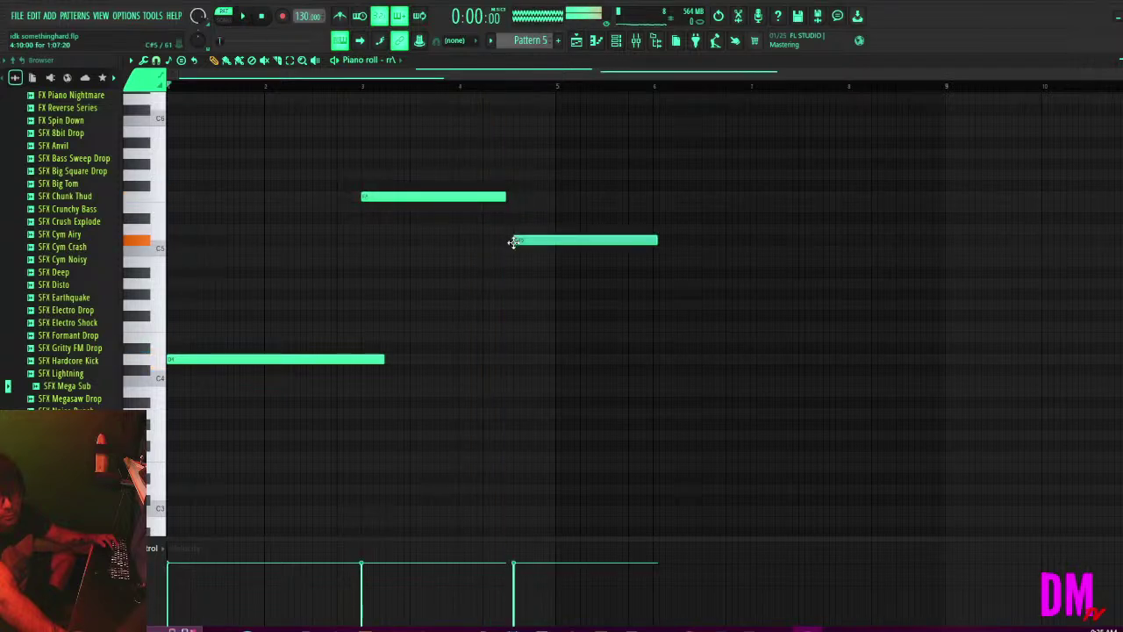
# Delete the C#5 note and extend the F5 note to the start of bar 5.
pyautogui.rightClick(516, 240)
pyautogui.press('space')
pyautogui.moveTo(505, 197); pyautogui.dragTo(225, 413)
# Duplicate the D4 and F5 notes into bars 5 to 8 and play the extended pattern.
pyautogui.moveTo(245, 358); pyautogui.dragTo(629, 360)
pyautogui.scroll(-2, 631, 360)
pyautogui.press('space')
pyautogui.press('space')
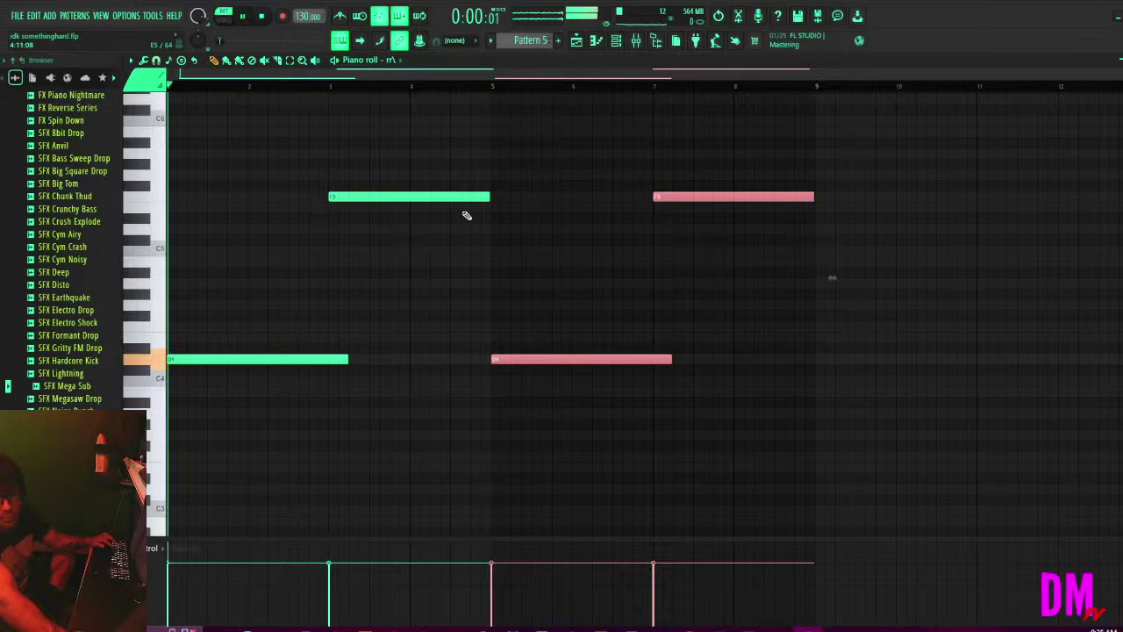
pyautogui.moveTo(490, 196)
pyautogui.mouseDown()
pyautogui.moveTo(507, 200)
pyautogui.moveTo(485, 202)
pyautogui.mouseUp()
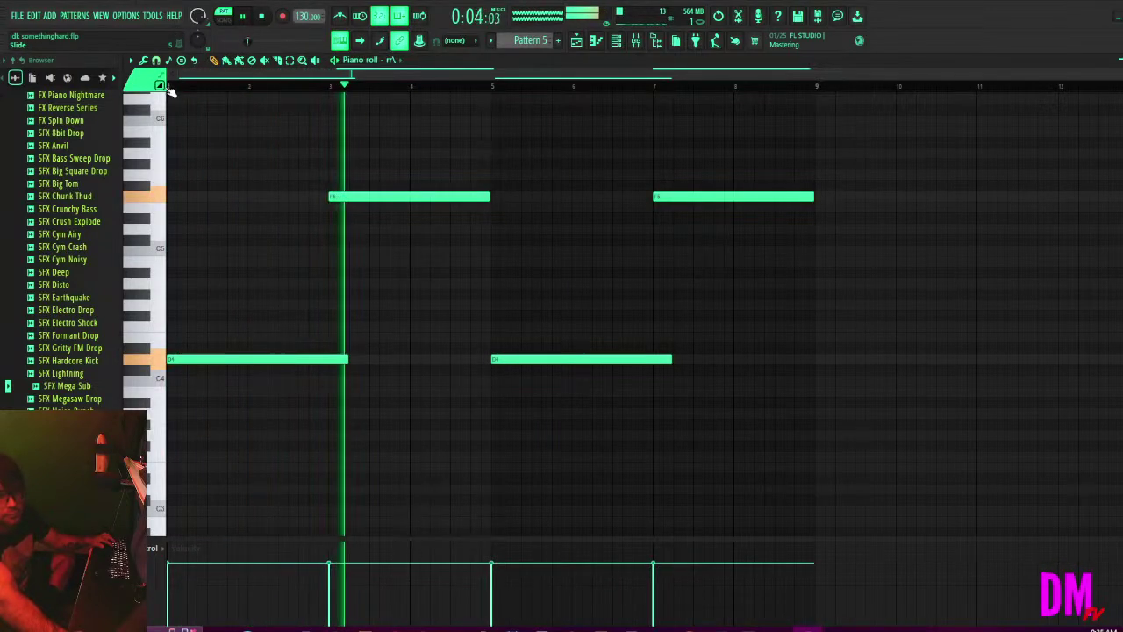
pyautogui.click(421, 337)
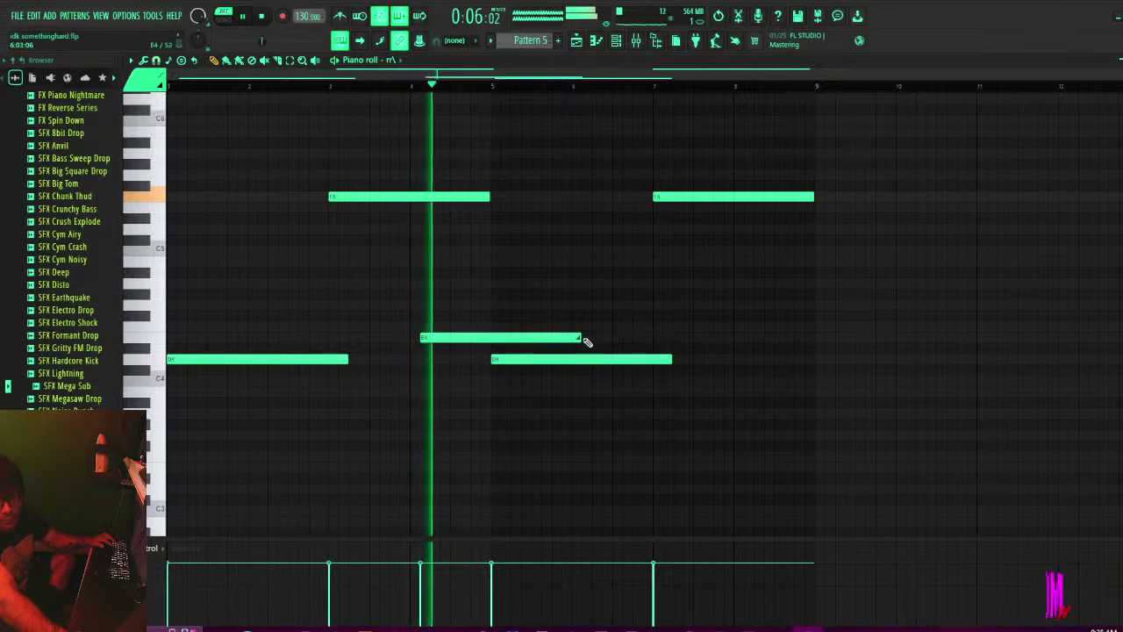
pyautogui.moveTo(584, 339); pyautogui.dragTo(524, 339)
pyautogui.rightClick(524, 338)
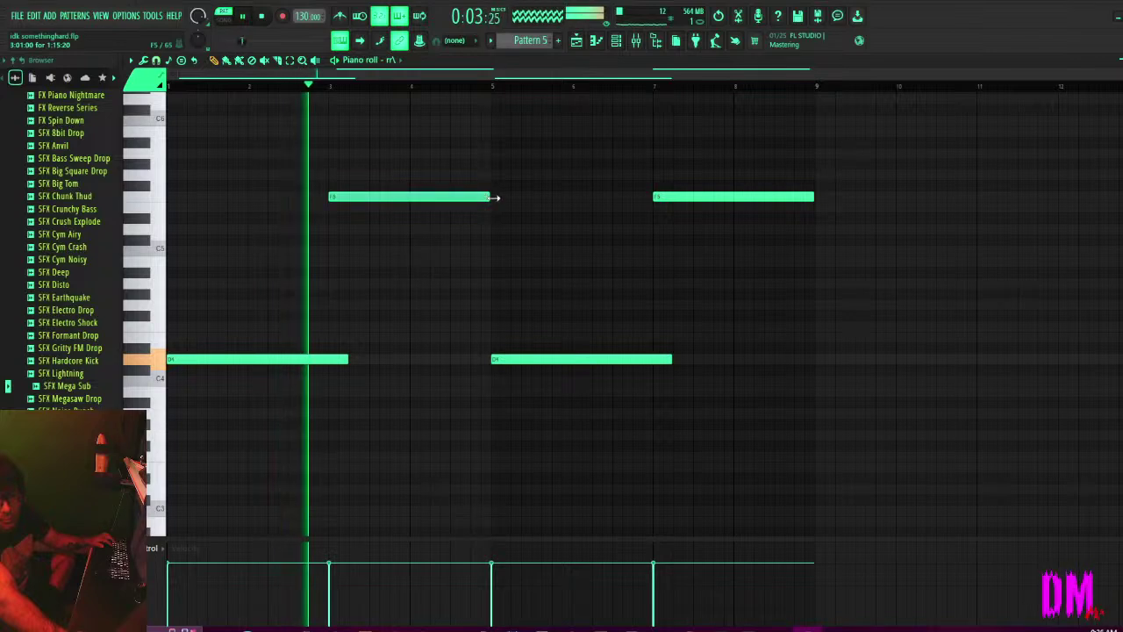
# Extend the bar 3 F5 note to mid bar 5, turn the second F5 into a one-bar G5 at bar 8, and extend the second D4 past bar 8.
pyautogui.moveTo(494, 198); pyautogui.dragTo(532, 202)
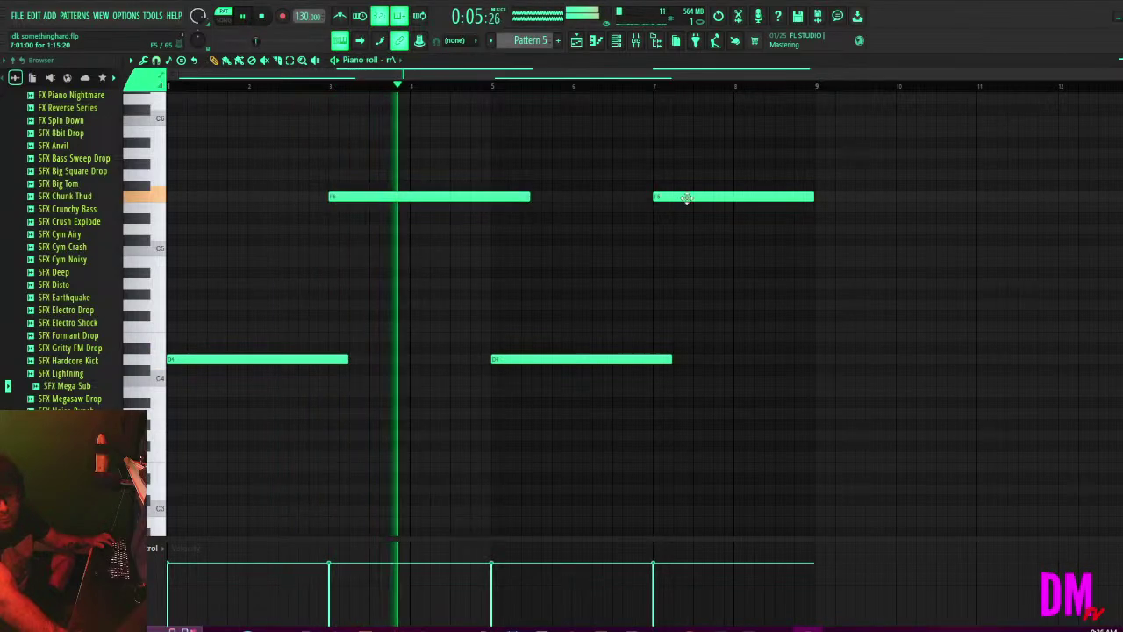
pyautogui.moveTo(686, 197); pyautogui.dragTo(691, 176)
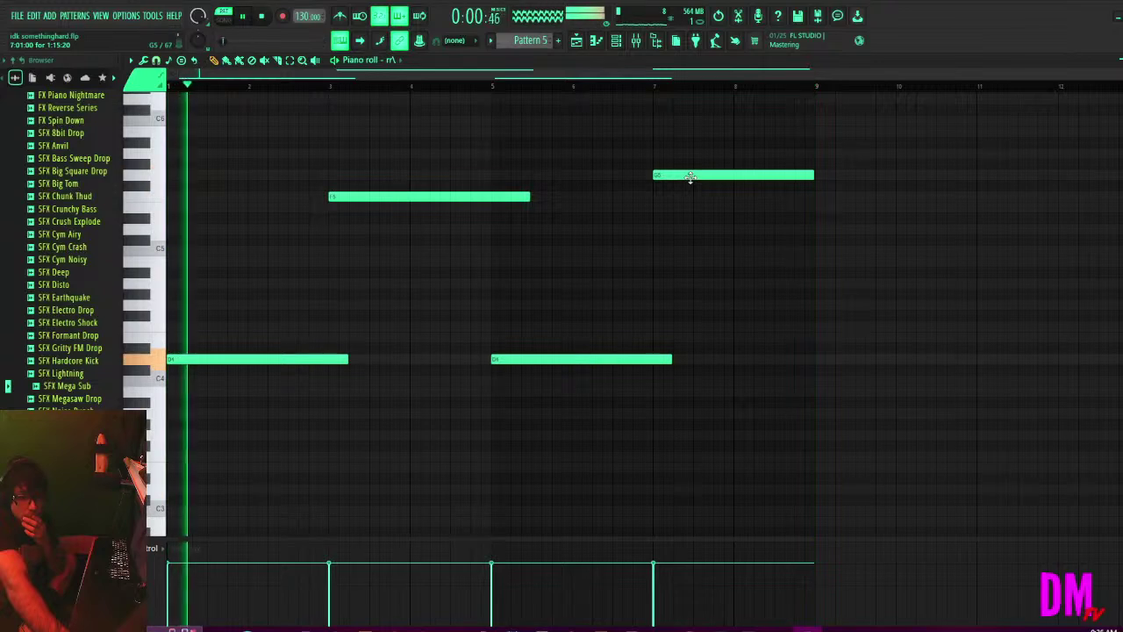
pyautogui.moveTo(690, 177); pyautogui.dragTo(774, 177)
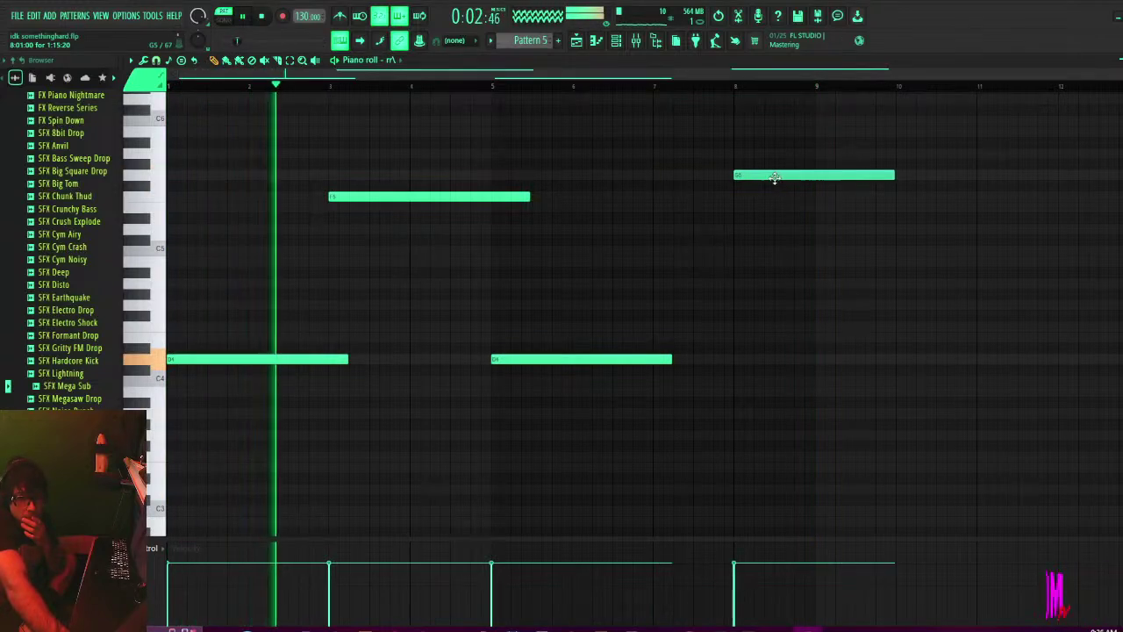
pyautogui.moveTo(891, 174); pyautogui.dragTo(814, 175)
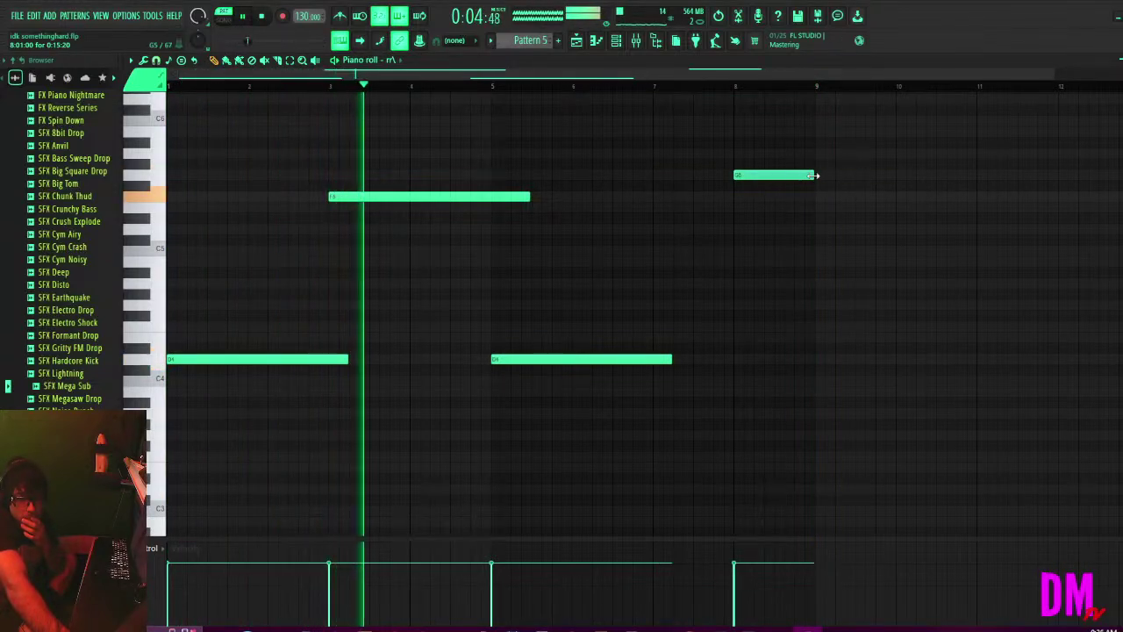
pyautogui.moveTo(672, 359); pyautogui.dragTo(754, 364)
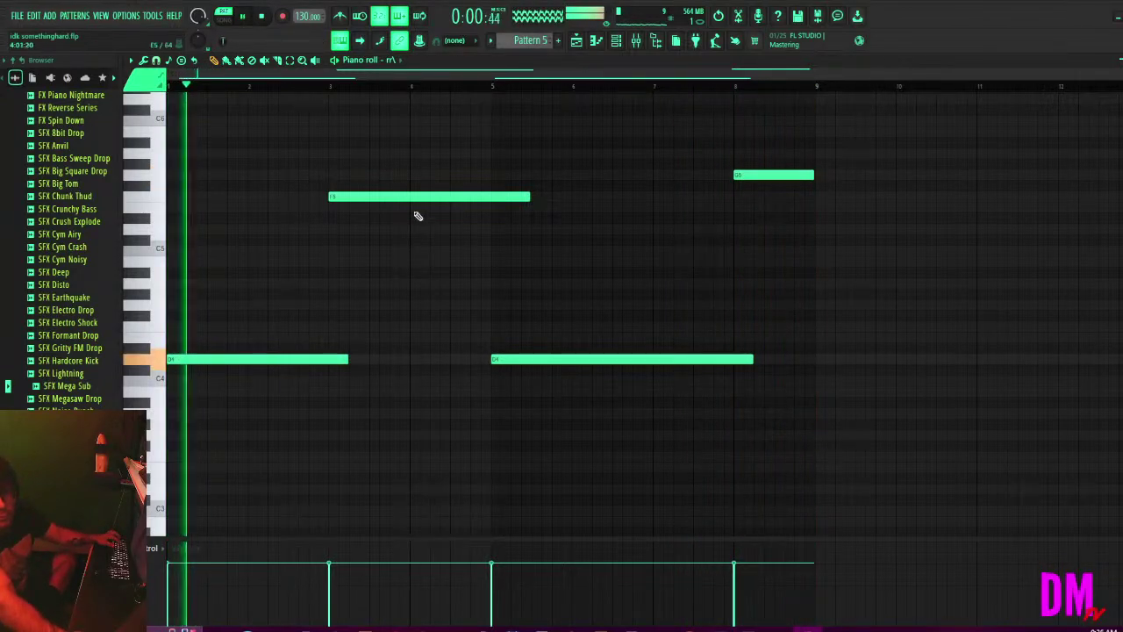
pyautogui.press('space')
pyautogui.press('space')
pyautogui.click(237, 335)
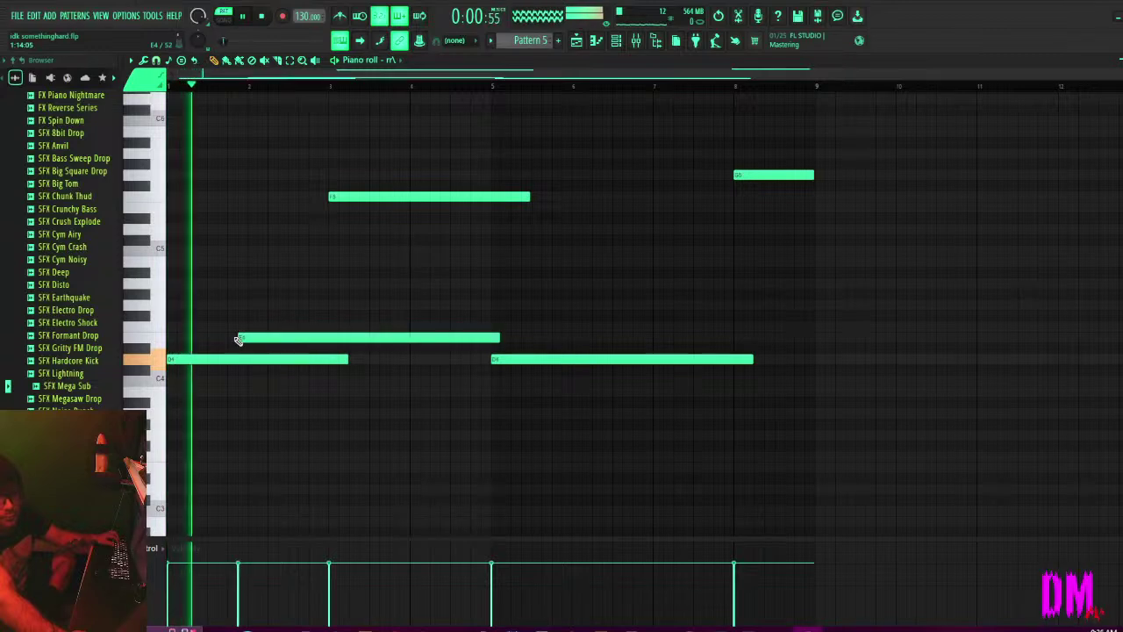
pyautogui.press('space')
pyautogui.rightClick(259, 335)
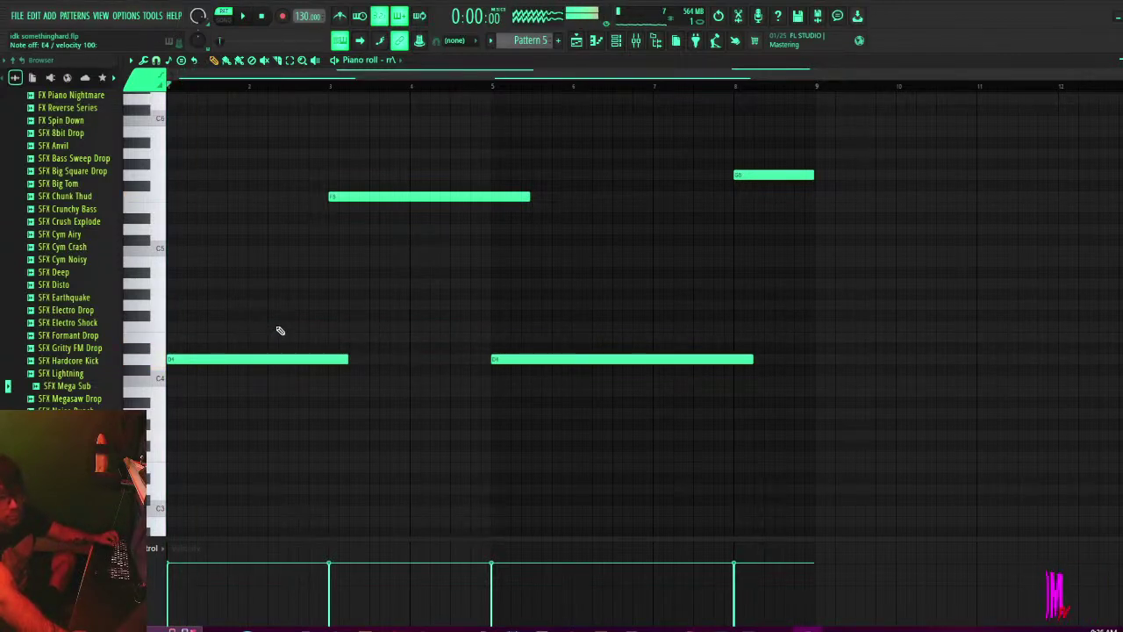
pyautogui.press('space')
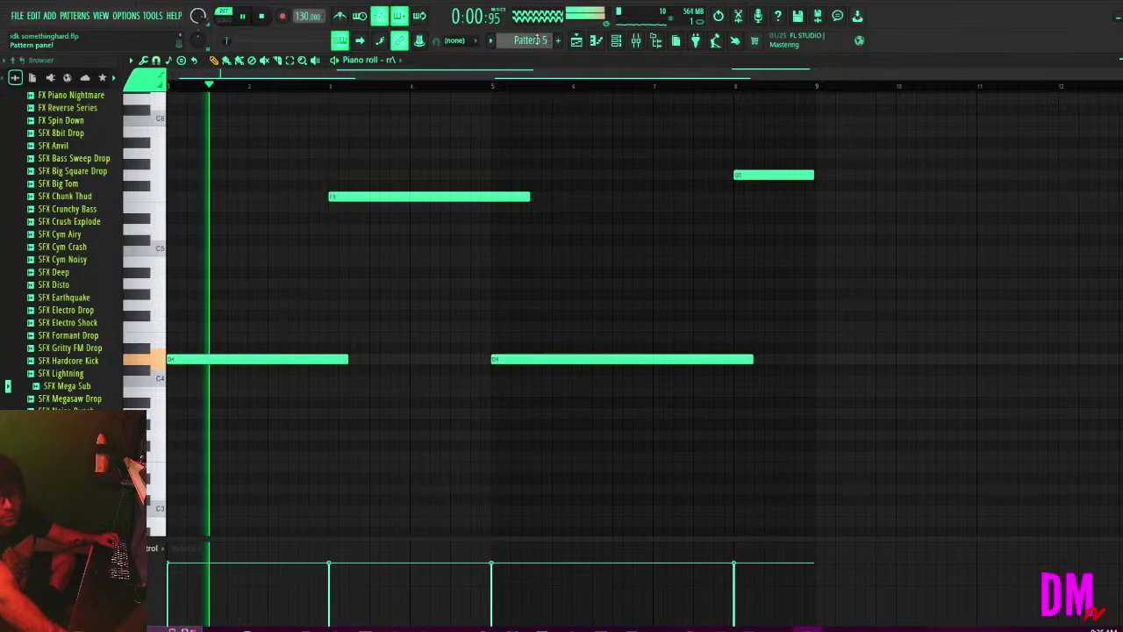
# Place Pattern 5 on Track 4 of the playlist, starting at bar 1.
pyautogui.click(579, 44)
pyautogui.press('space')
pyautogui.click(413, 211)
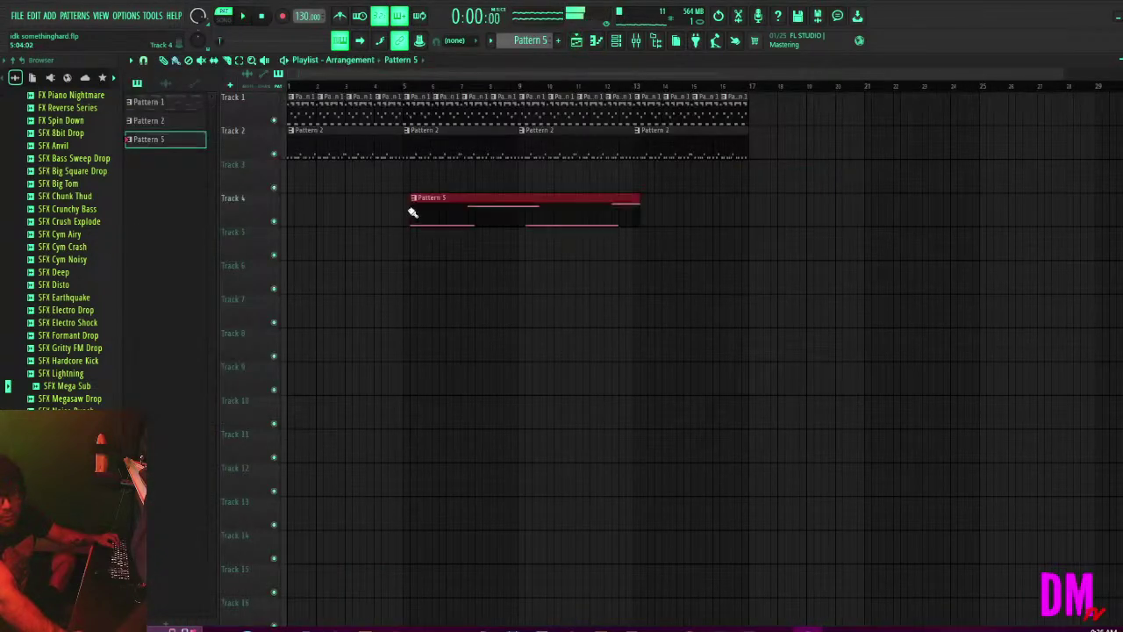
pyautogui.moveTo(413, 210); pyautogui.dragTo(351, 191)
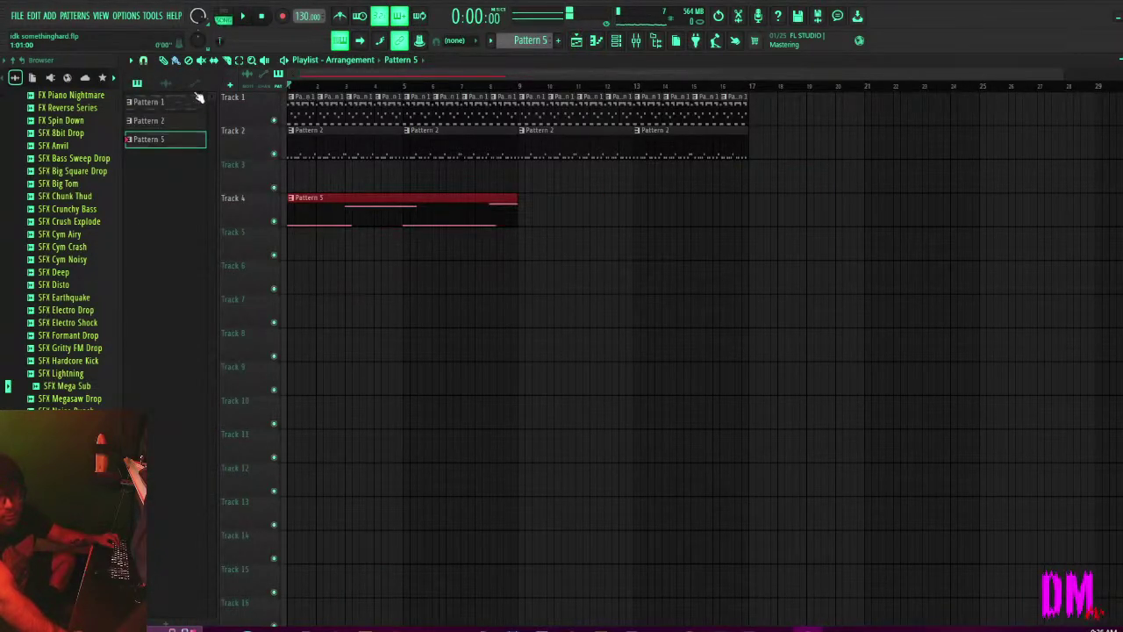
# Play the song and lower the Insert 6 mixer track to -3.9.
pyautogui.press('space')
pyautogui.click(616, 40)
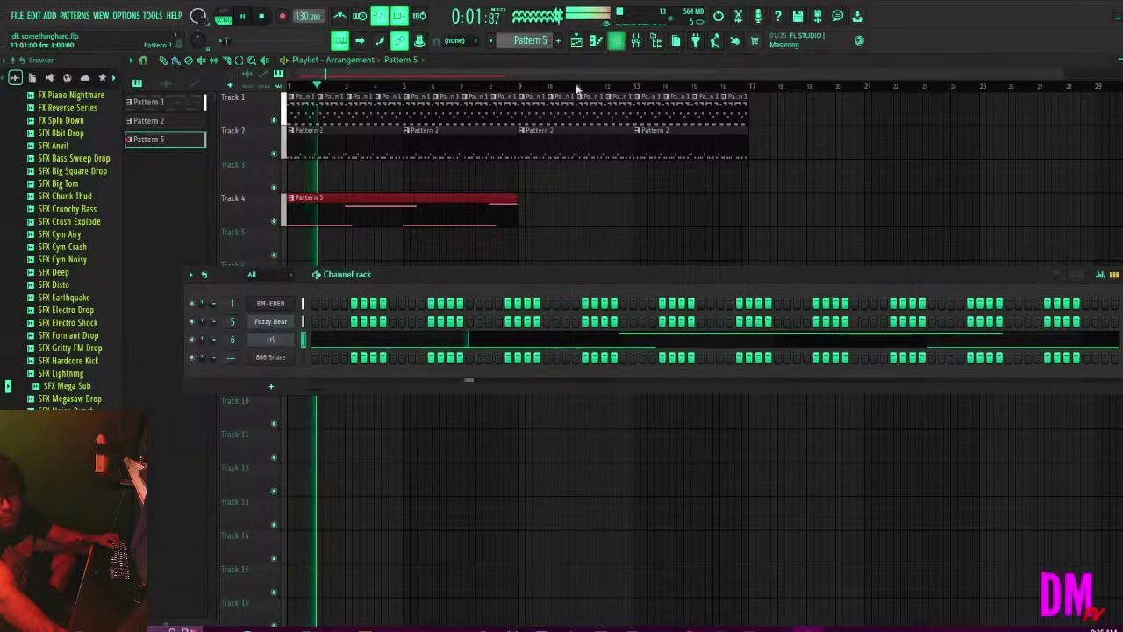
pyautogui.click(617, 42)
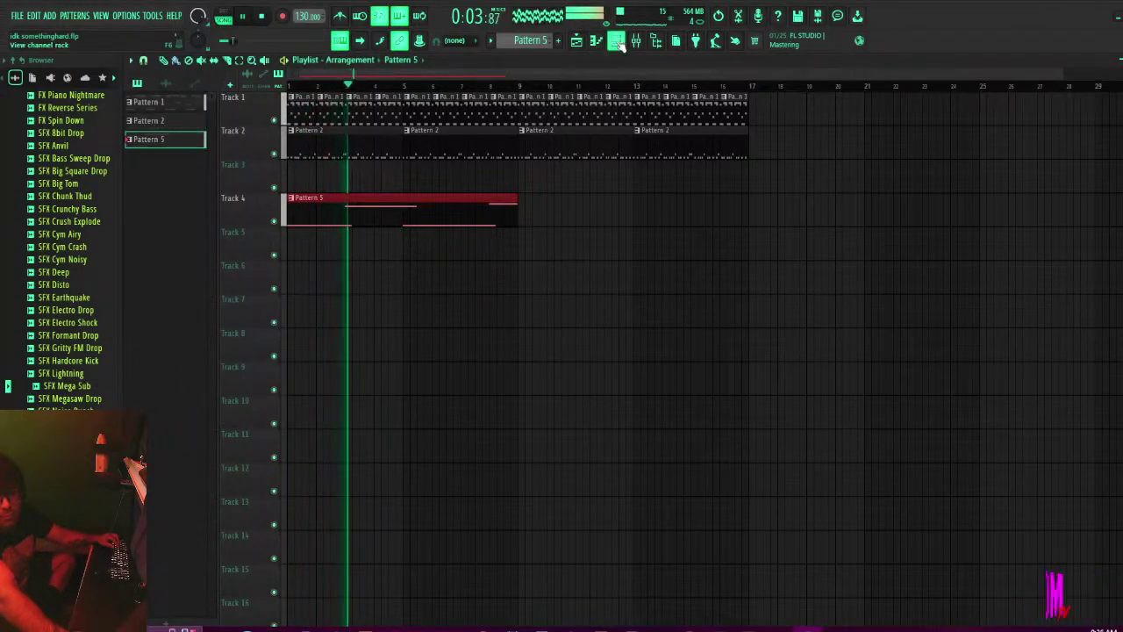
pyautogui.click(617, 41)
pyautogui.click(636, 40)
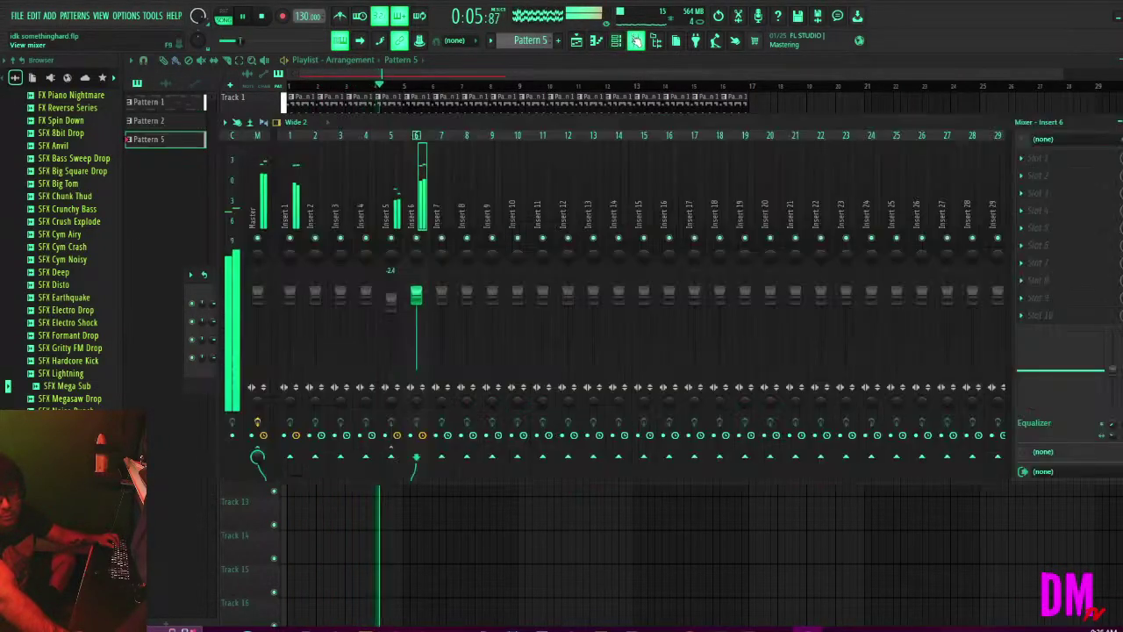
pyautogui.moveTo(416, 295); pyautogui.dragTo(415, 299)
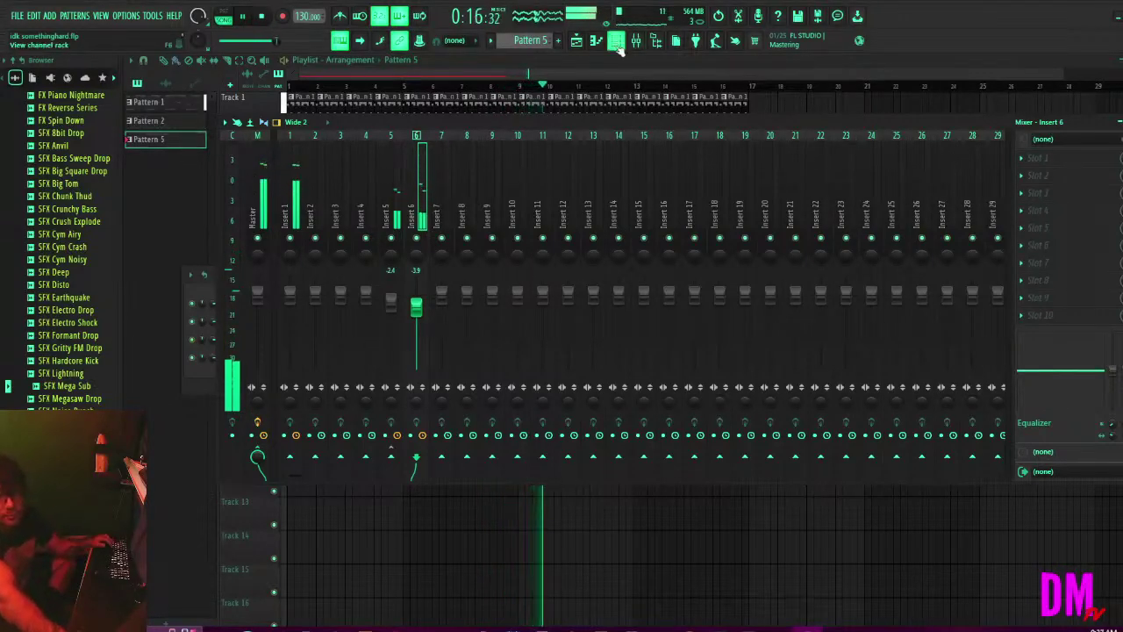
pyautogui.press('F9')
pyautogui.press('space')
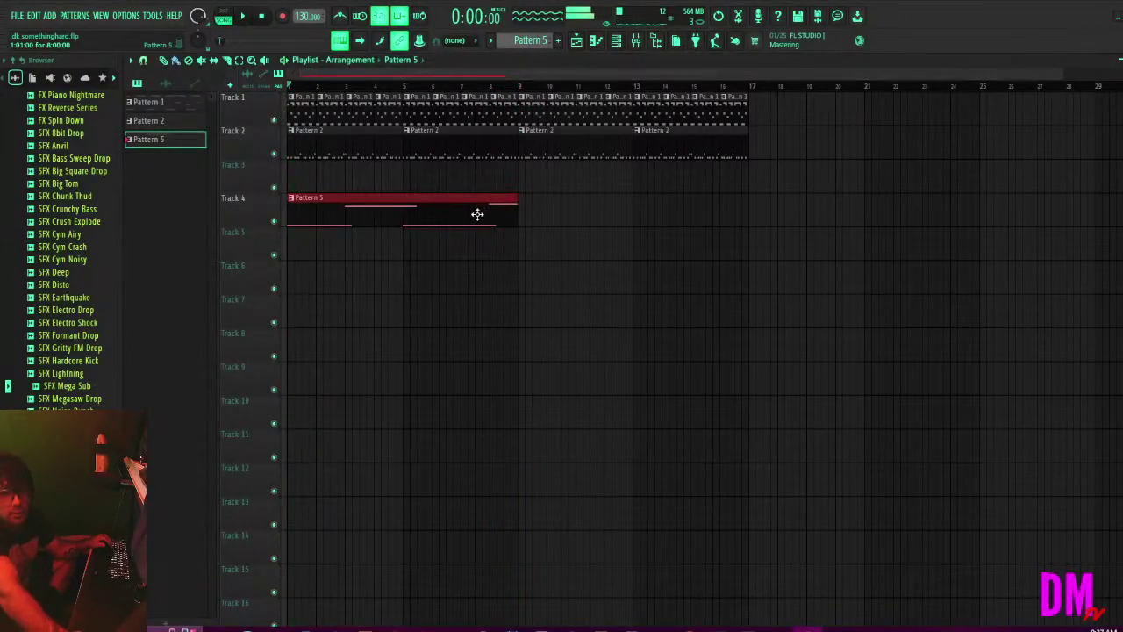
# Open Pattern 5 in the piano roll and cut the opening D4 note down to a short hit at the start of bar 1.
pyautogui.doubleClick(474, 215)
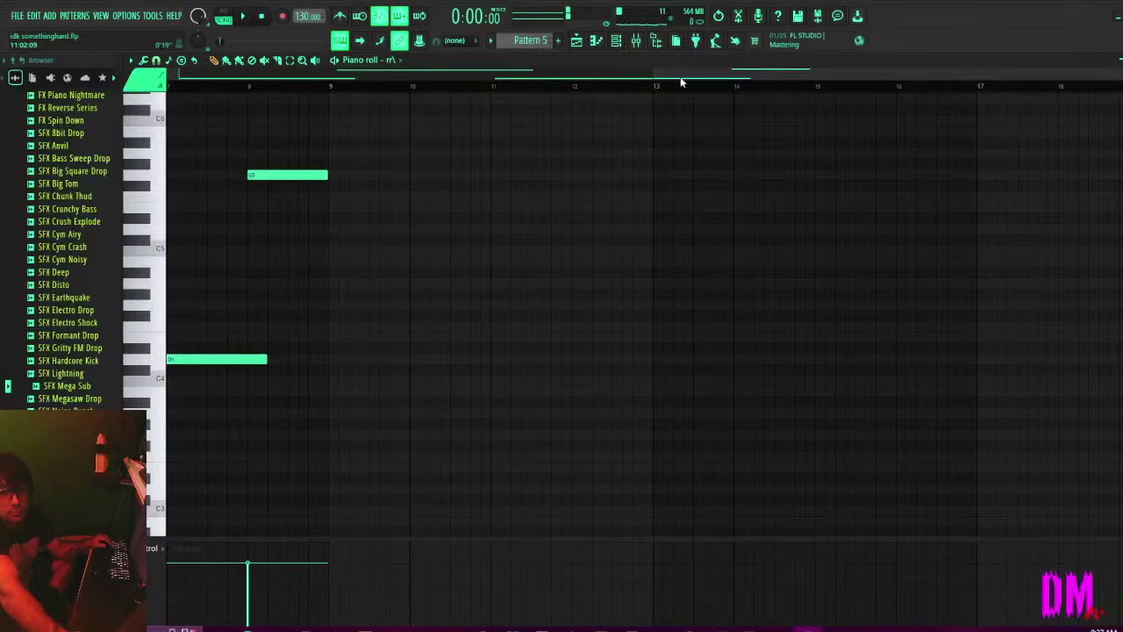
pyautogui.hscroll(-6, 681, 81)
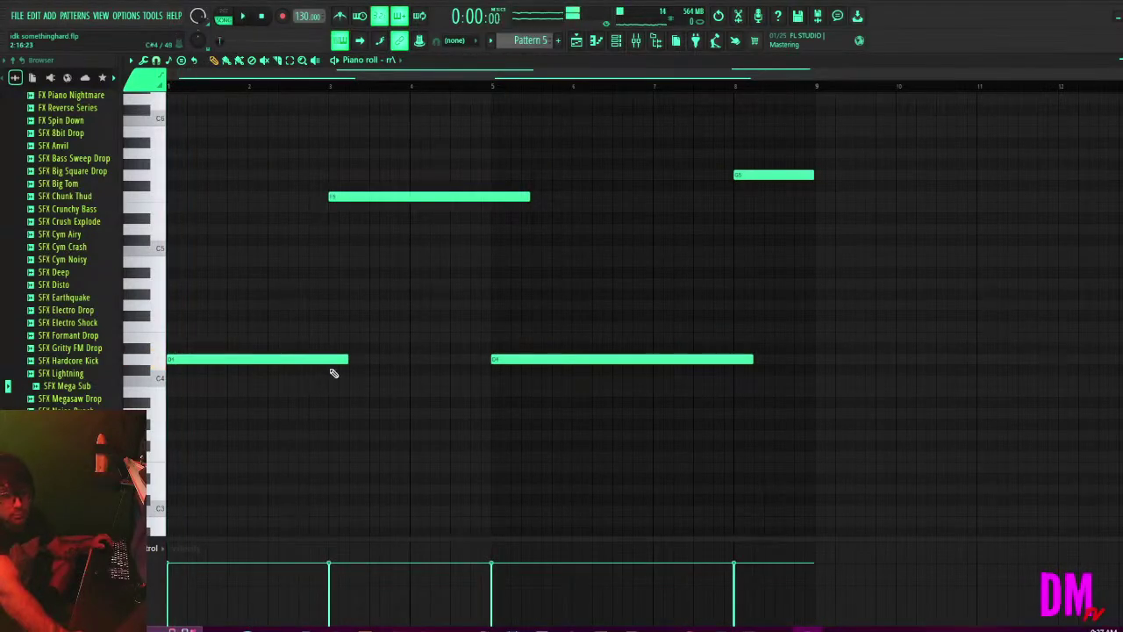
pyautogui.click(187, 359)
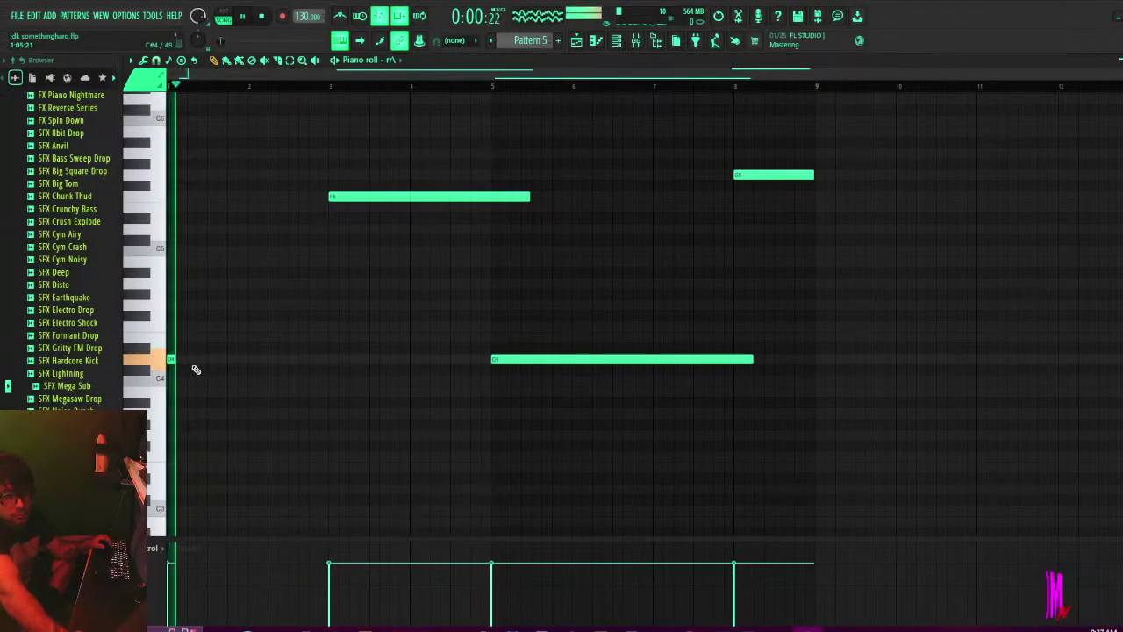
pyautogui.press('space')
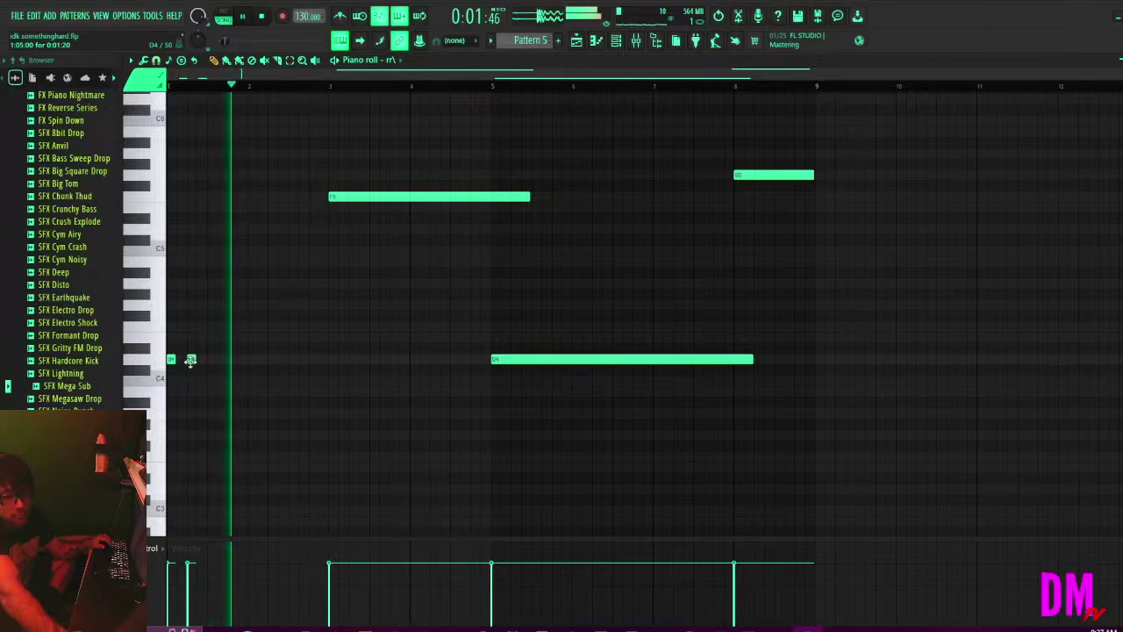
# Place a second short D4 note on step 7 of bar 1, checking its timing with playback.
pyautogui.moveTo(190, 359); pyautogui.dragTo(181, 348)
pyautogui.press('space')
pyautogui.press('space')
pyautogui.press('space')
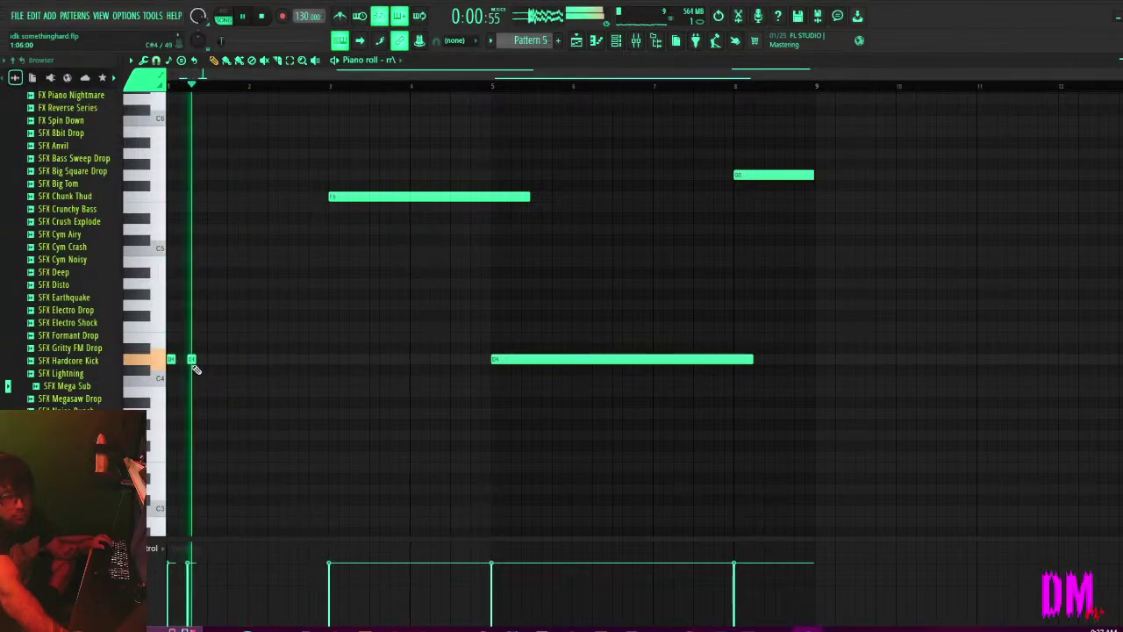
pyautogui.press('space')
pyautogui.click(200, 358)
pyautogui.press('space')
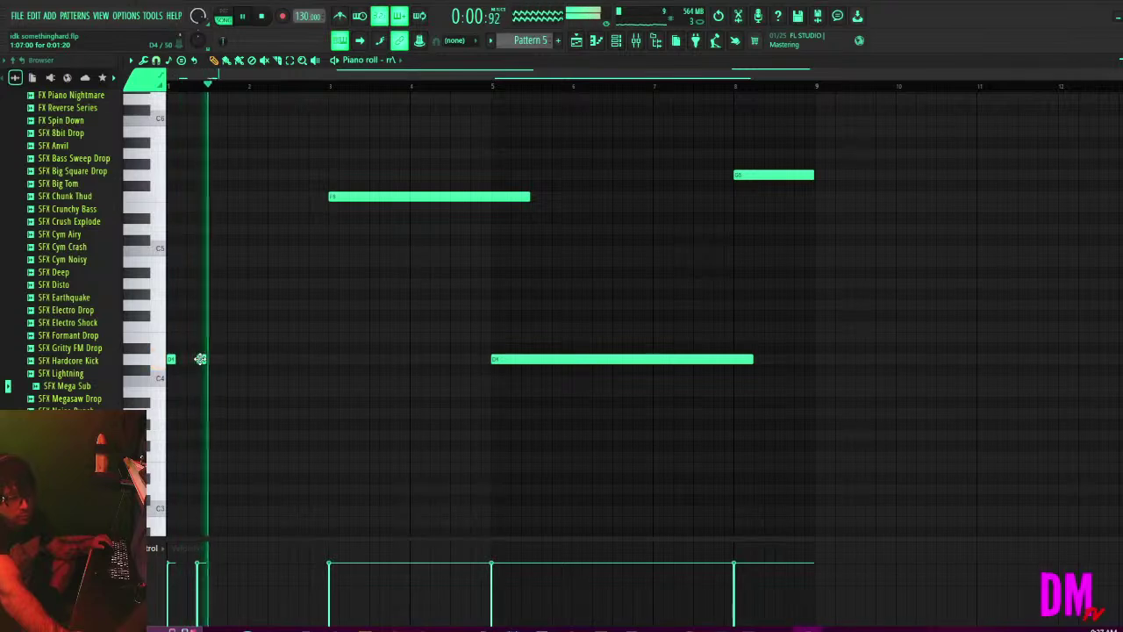
pyautogui.press('space')
pyautogui.press('space')
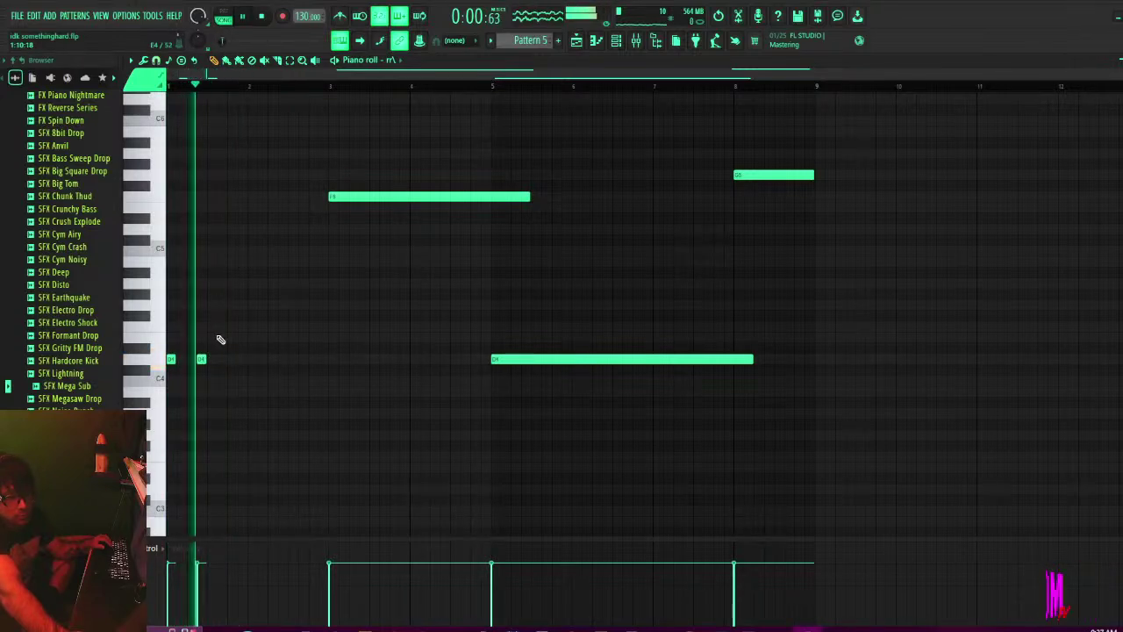
# Add two short F4 notes late in bar 1 and two short C4 notes early in bar 2, and play them.
pyautogui.press('space')
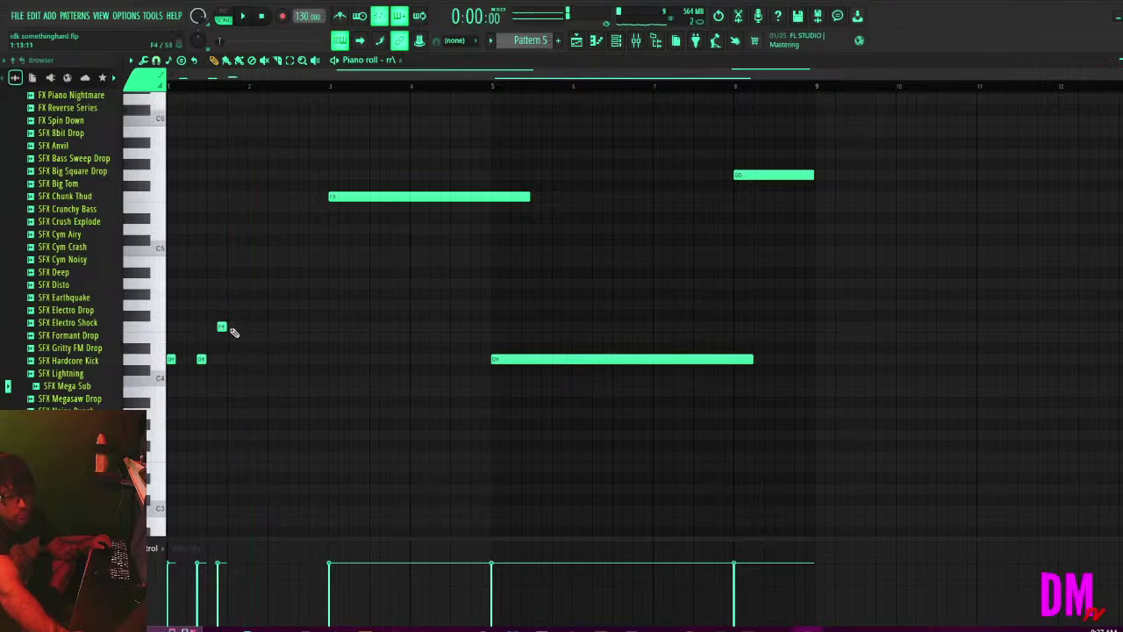
pyautogui.press('space')
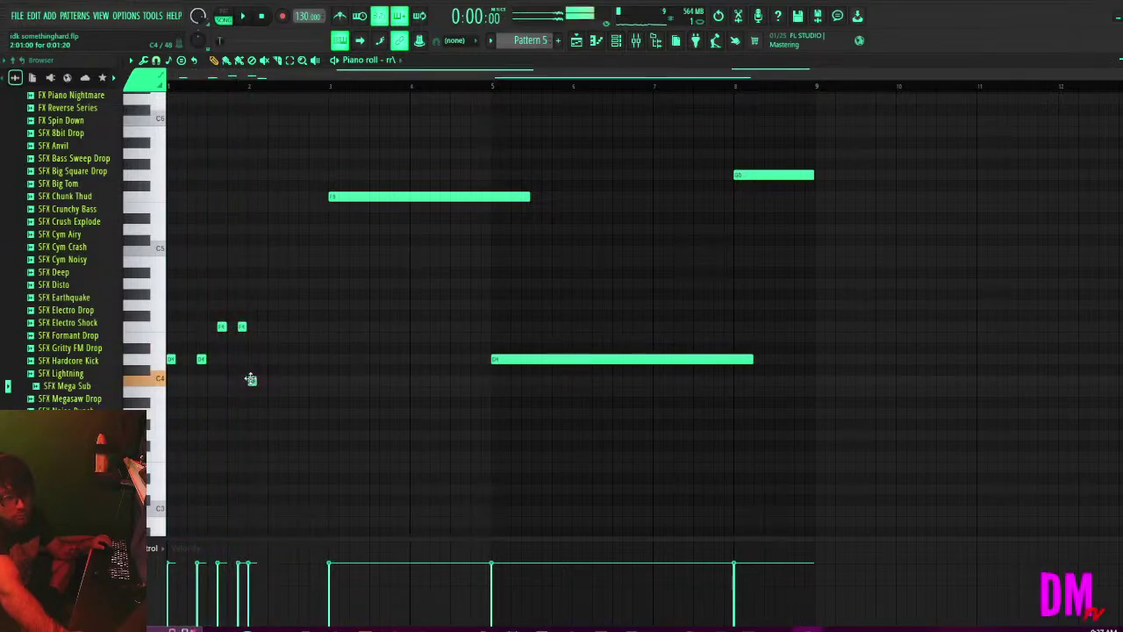
pyautogui.press('space')
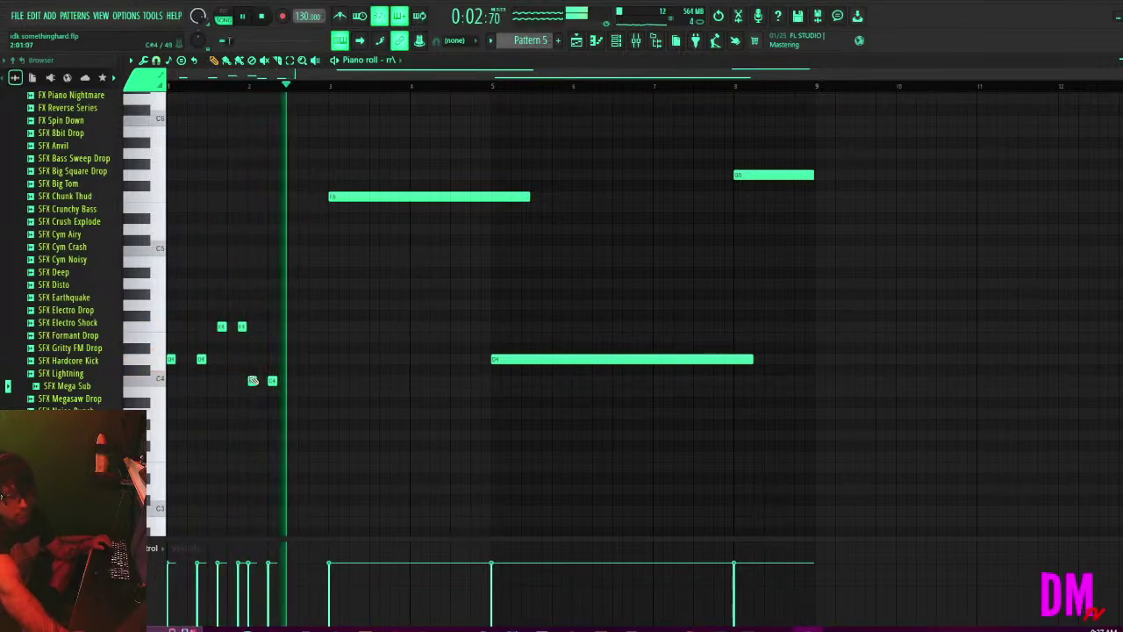
# Delete the first C4 in bar 2 and the two late F4 notes, and change the D4 on step 7 to F4.
pyautogui.rightClick(254, 379)
pyautogui.press('space')
pyautogui.press('space')
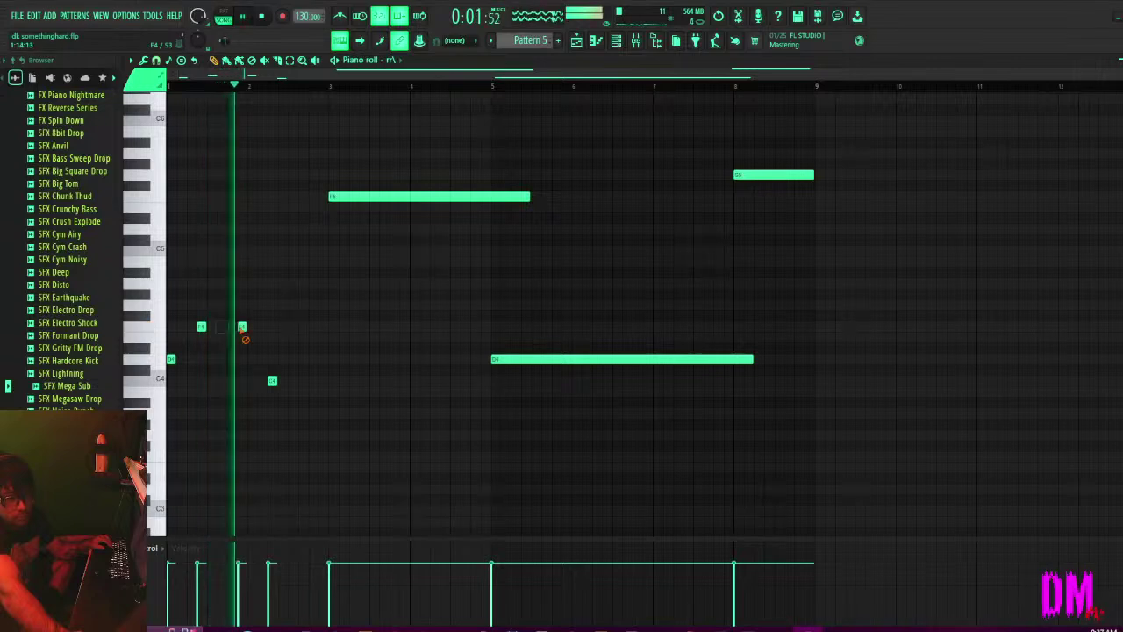
pyautogui.press('space')
# Place a short C4 note on step 11 of bar 1 and delete the remaining C4 in bar 2.
pyautogui.press('space')
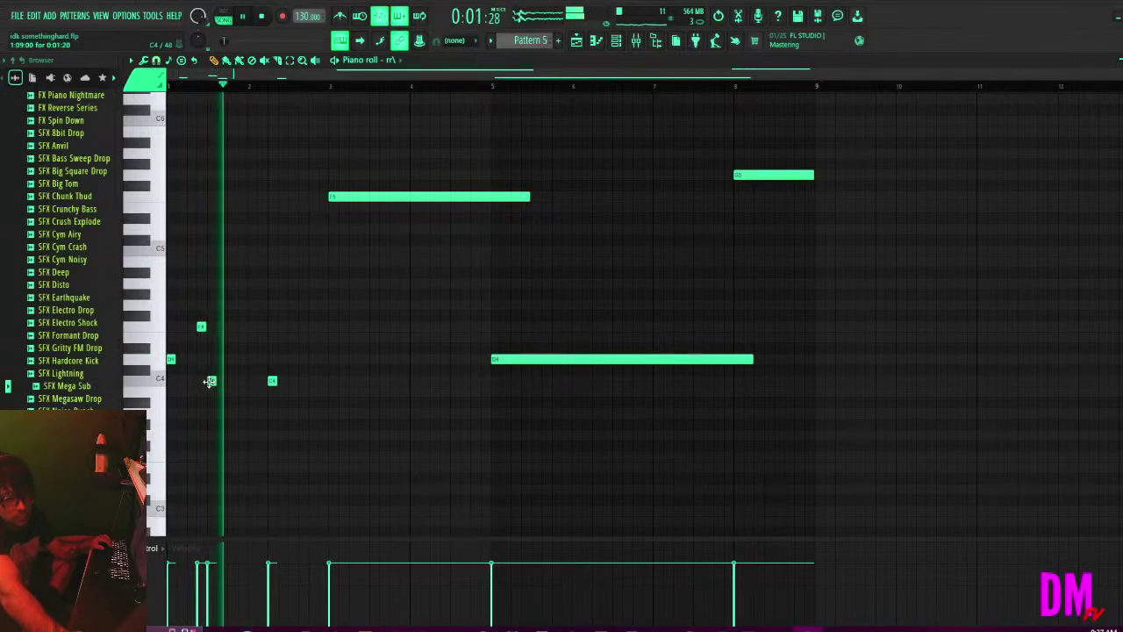
pyautogui.press('space')
pyautogui.click(218, 380)
pyautogui.press('space')
pyautogui.rightClick(272, 381)
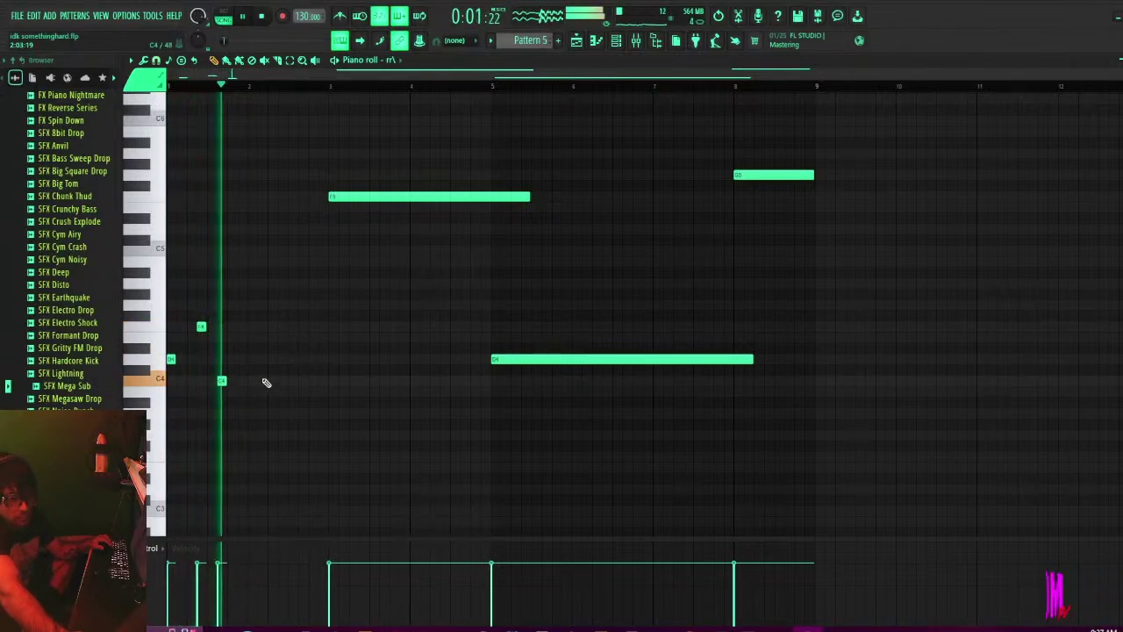
# Add a short note on step 15 of bar 1, audition it at F4 and E4, and set it to D4.
pyautogui.press('space')
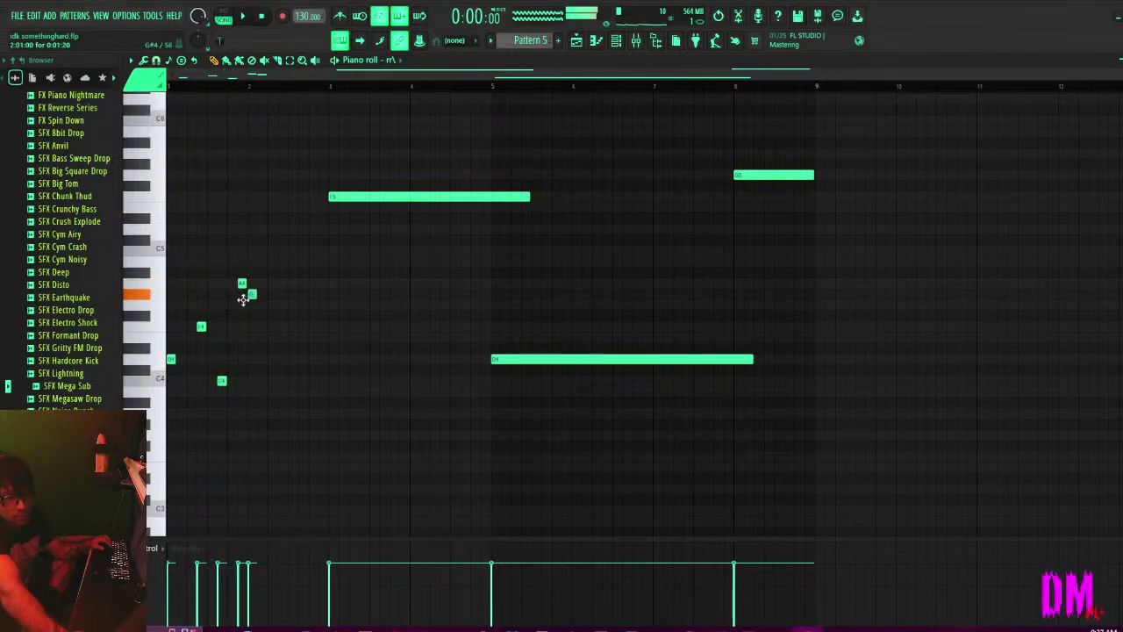
pyautogui.moveTo(242, 311)
pyautogui.mouseDown()
pyautogui.moveTo(232, 327)
pyautogui.moveTo(243, 326)
pyautogui.mouseUp()
pyautogui.press('space')
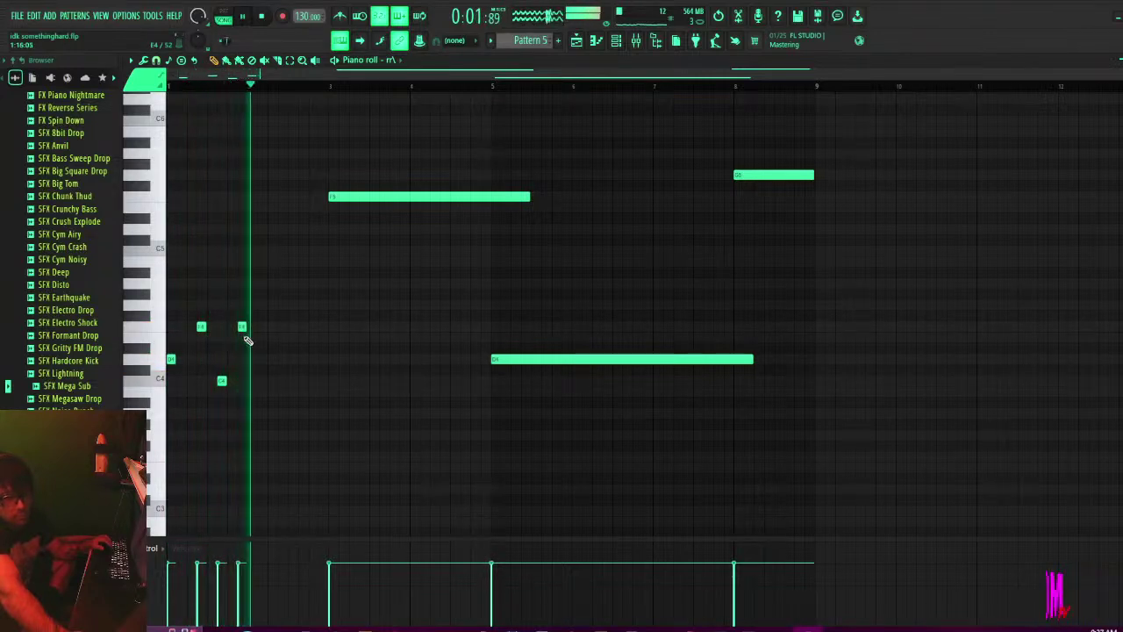
pyautogui.press('space')
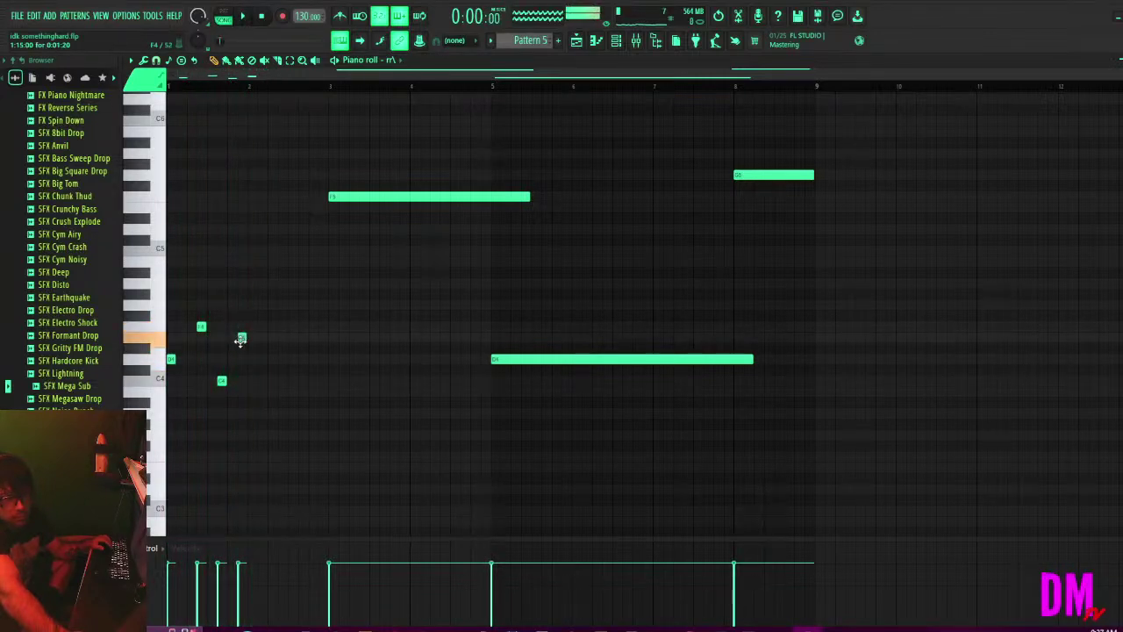
pyautogui.press('space')
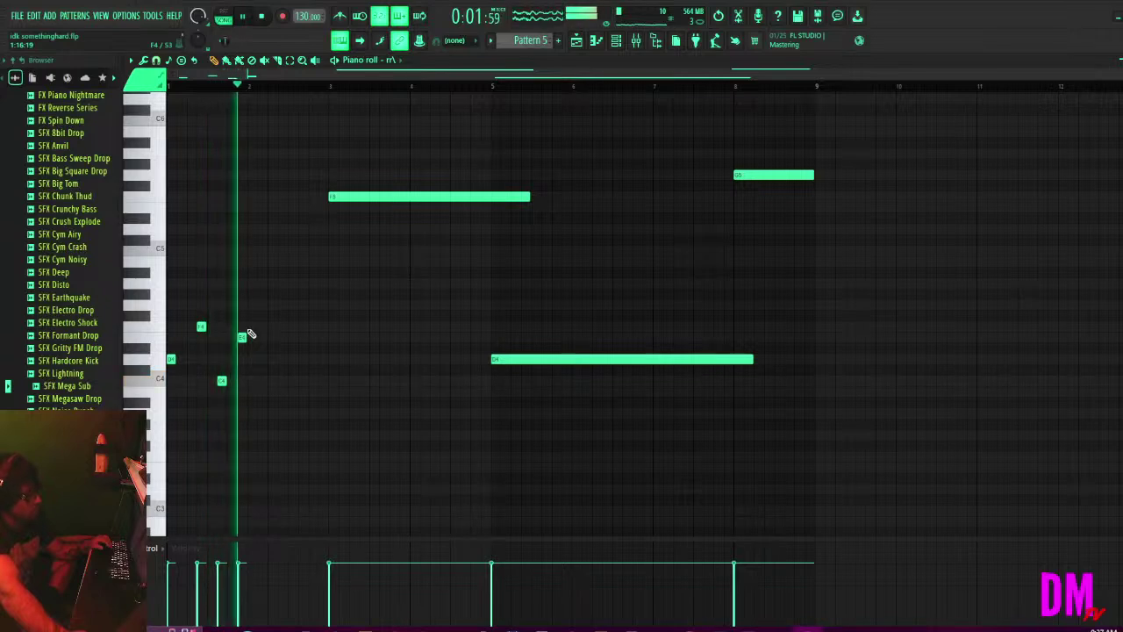
pyautogui.press('space')
pyautogui.moveTo(240, 338)
pyautogui.mouseDown()
pyautogui.moveTo(243, 416)
pyautogui.moveTo(242, 359)
pyautogui.mouseUp()
pyautogui.press('space')
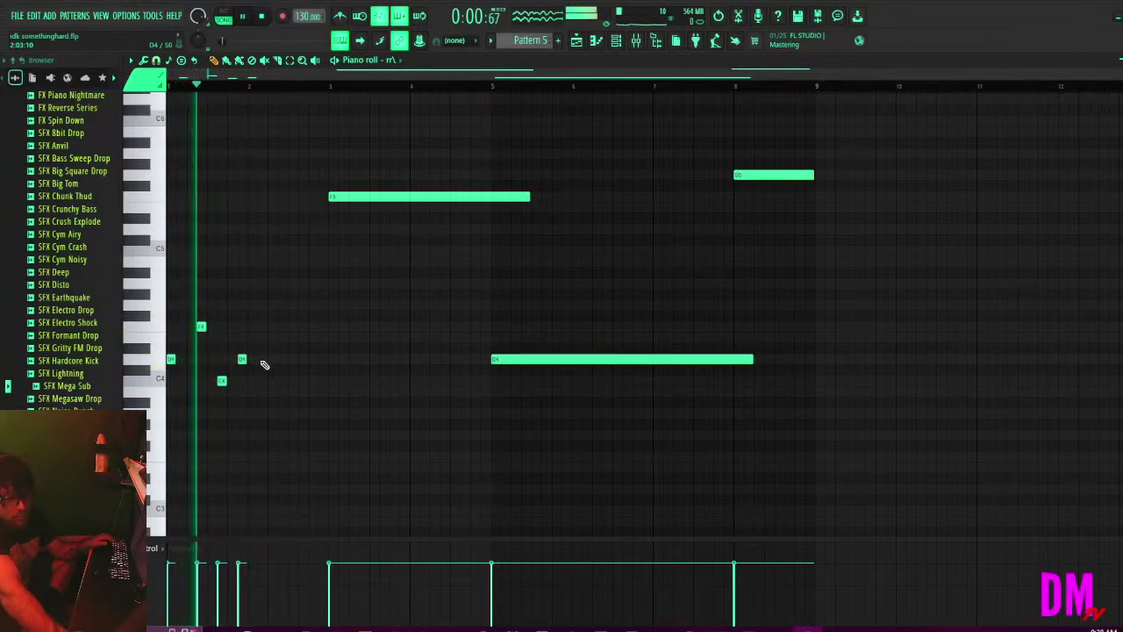
# Try the opening D4 note on step 3 of bar 1 and play the result.
pyautogui.press('space')
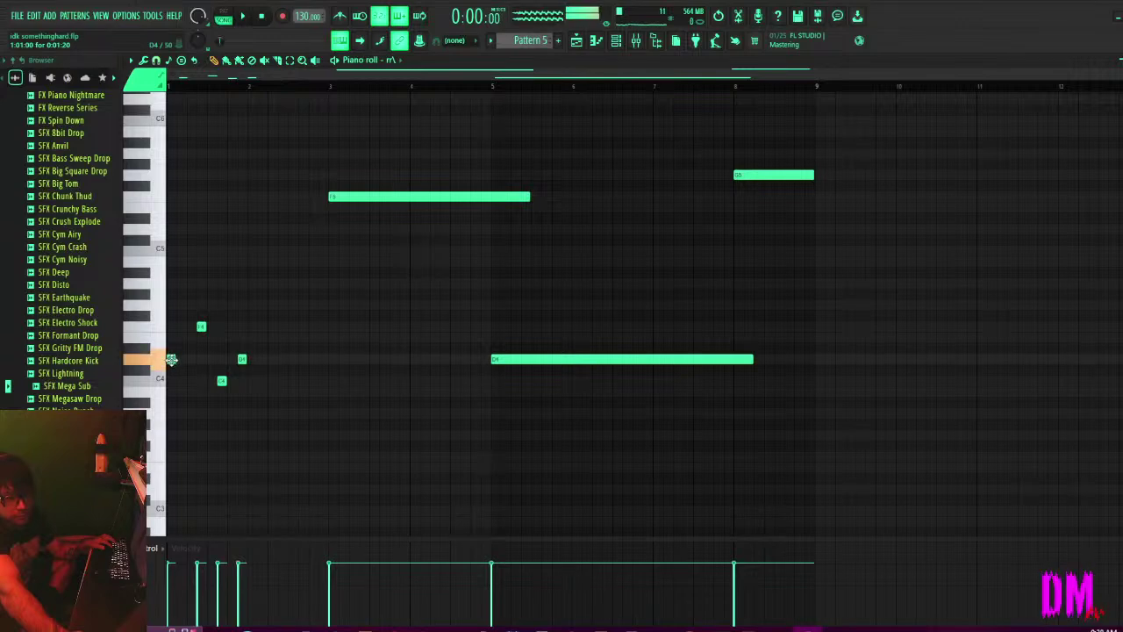
pyautogui.click(178, 359)
pyautogui.press('space')
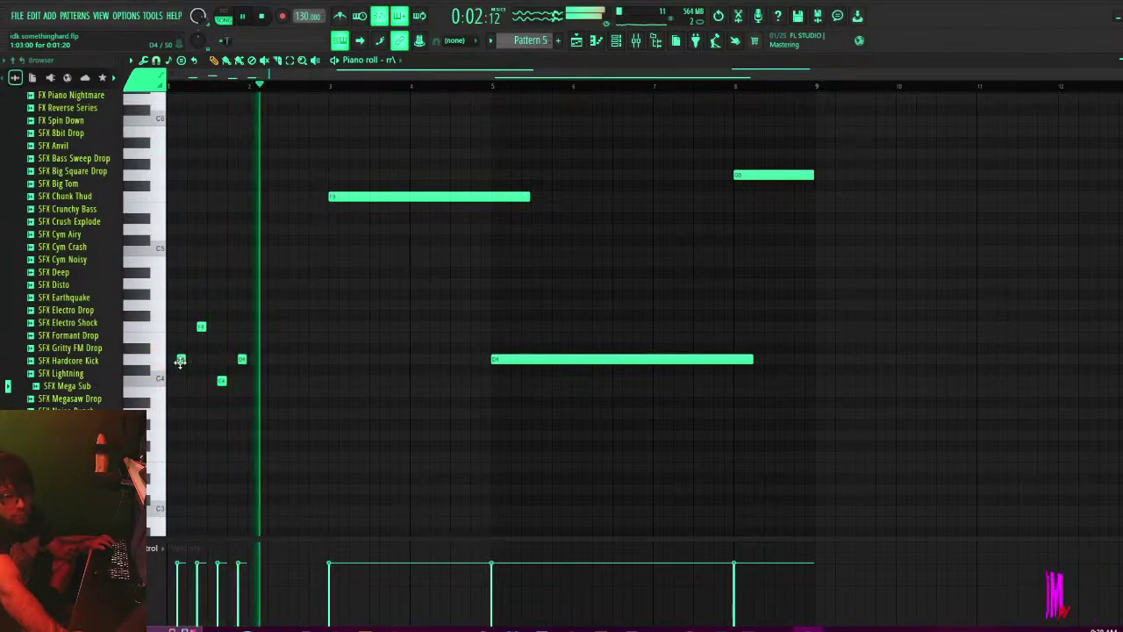
pyautogui.press('space')
pyautogui.press('space')
# Delete the long D4, G5 and F5 notes from bar 3 onward, and play the remaining short notes.
pyautogui.rightClick(732, 359)
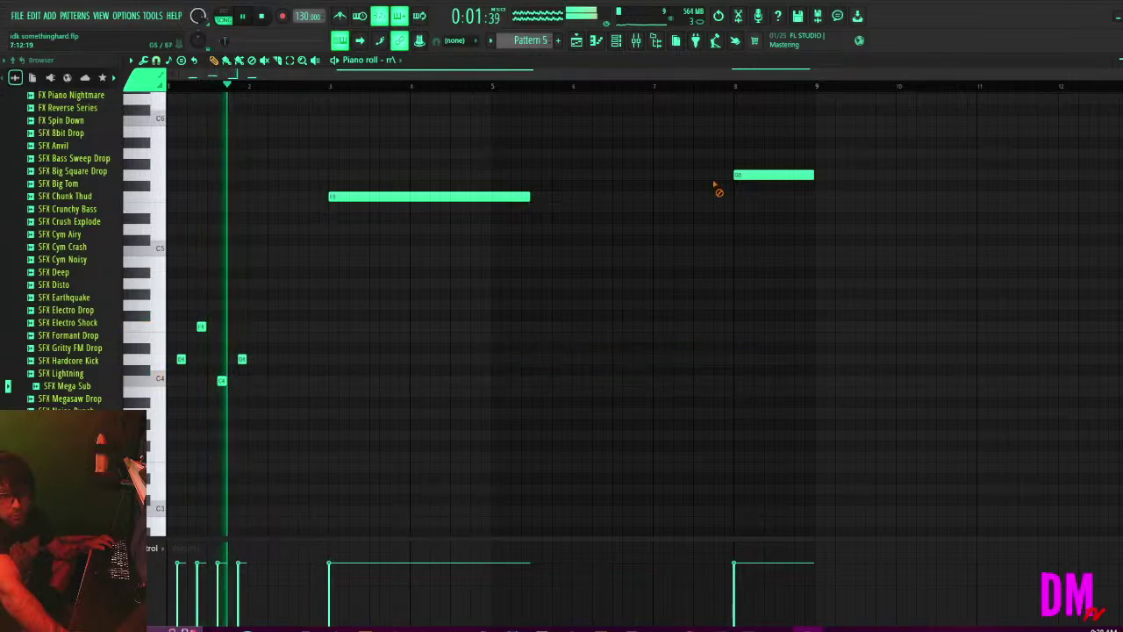
pyautogui.rightClick(737, 175)
pyautogui.rightClick(467, 194)
pyautogui.press('space')
pyautogui.press('space')
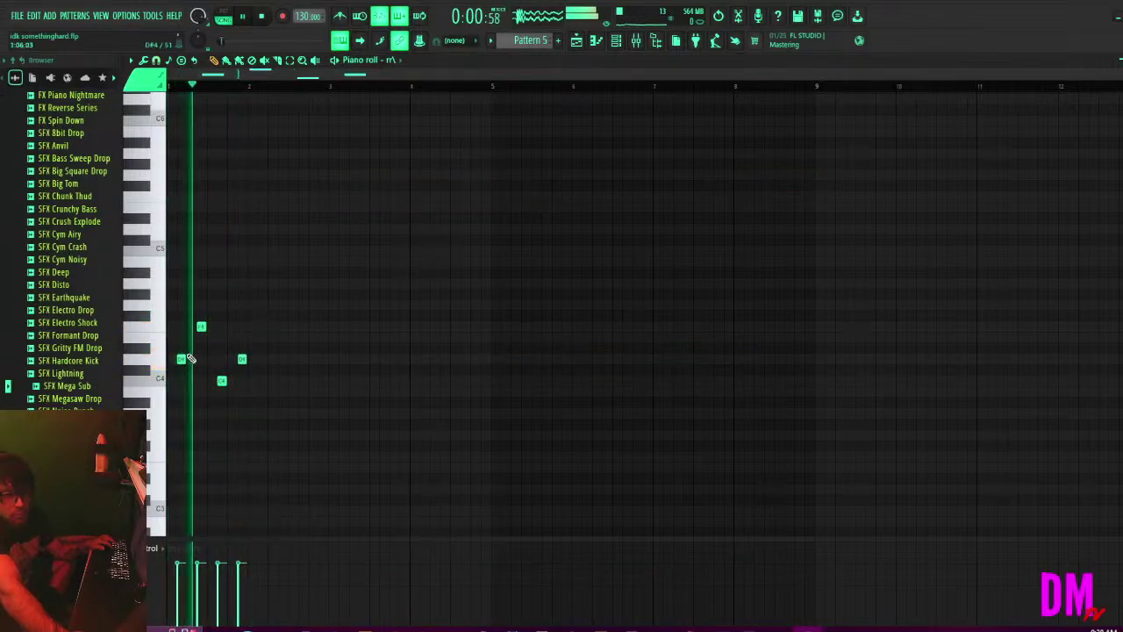
# Move the opening D4 note back to the start of bar 1 and play the melody.
pyautogui.press('space')
pyautogui.moveTo(179, 358); pyautogui.dragTo(171, 359)
pyautogui.press('space')
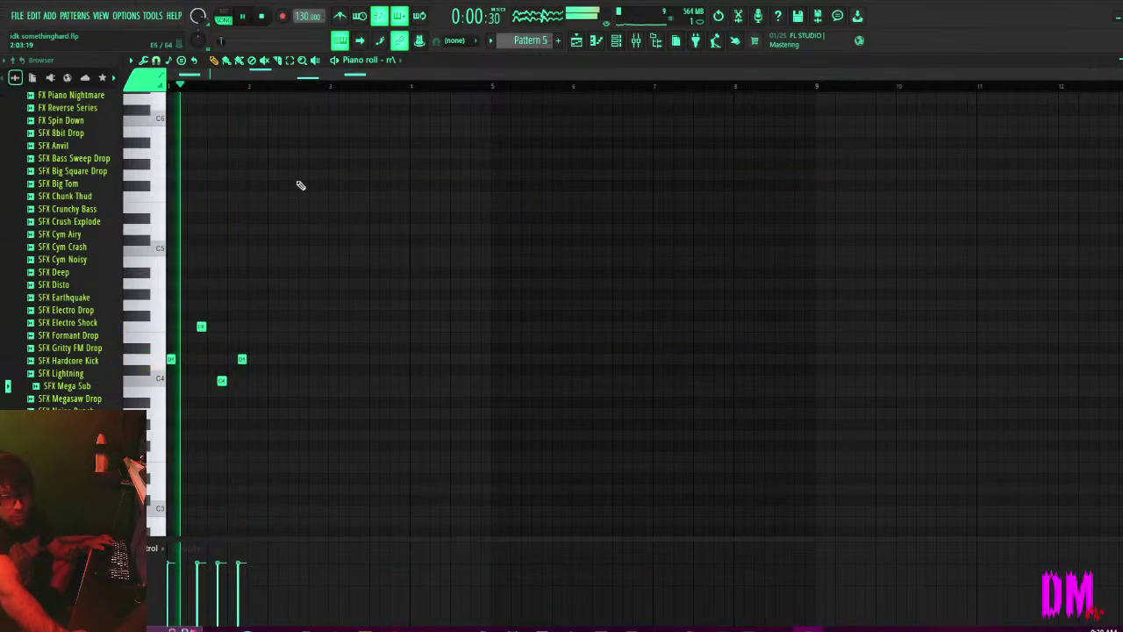
# Play the song from the playlist, show the channel rack, and open the lead channel's FLEX instrument.
pyautogui.click(633, 42)
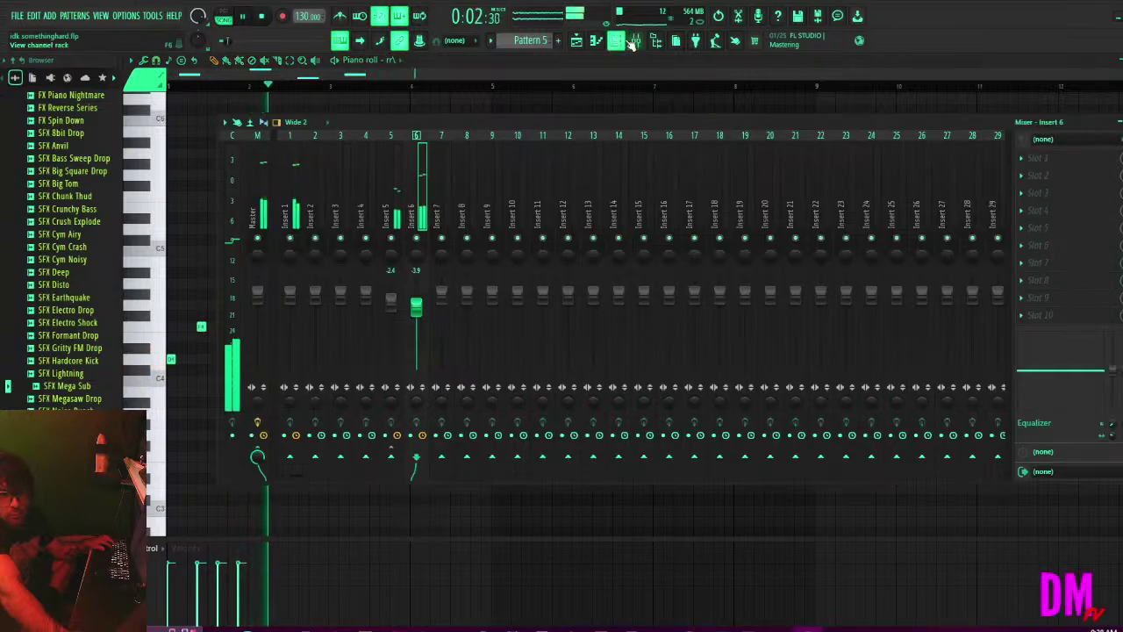
pyautogui.press('space')
pyautogui.press('F5')
pyautogui.press('space')
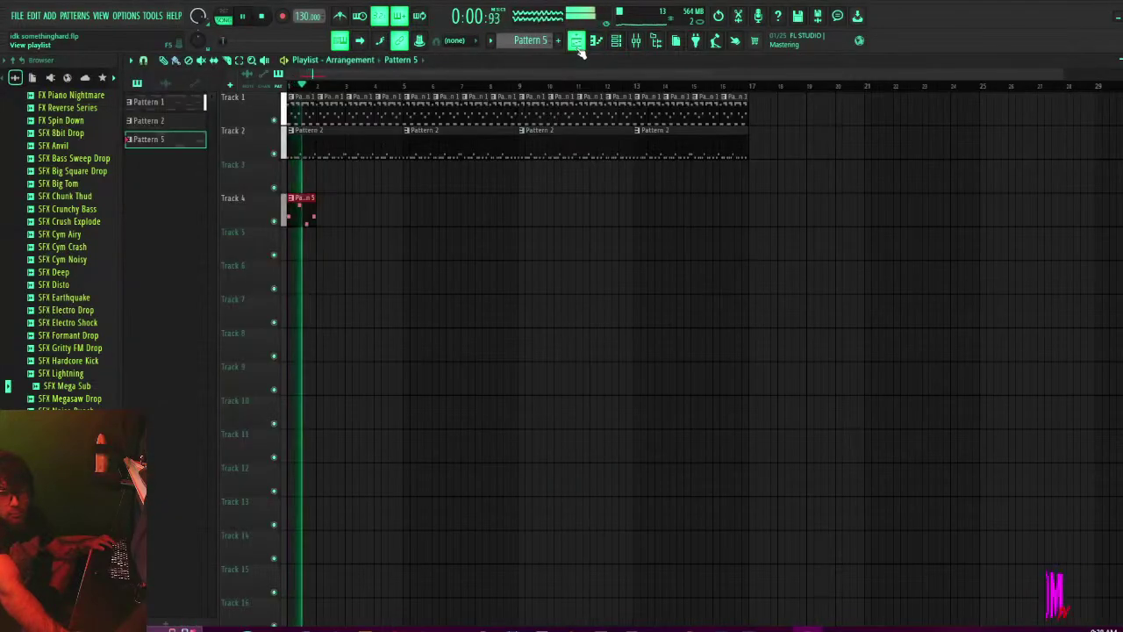
pyautogui.click(619, 41)
pyautogui.press('space')
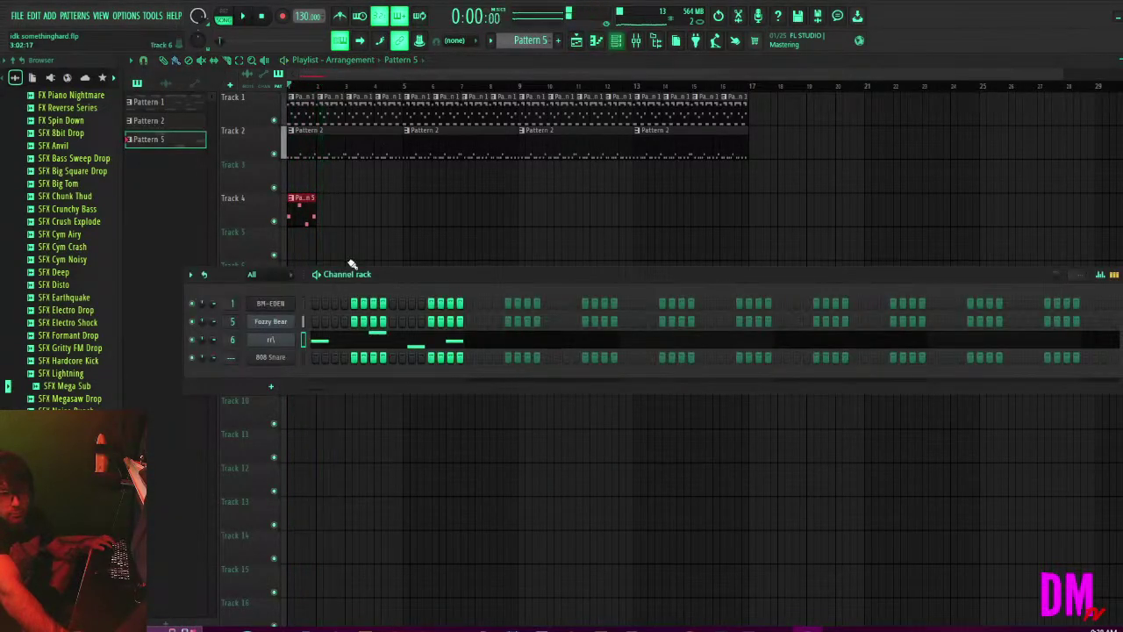
pyautogui.click(272, 343)
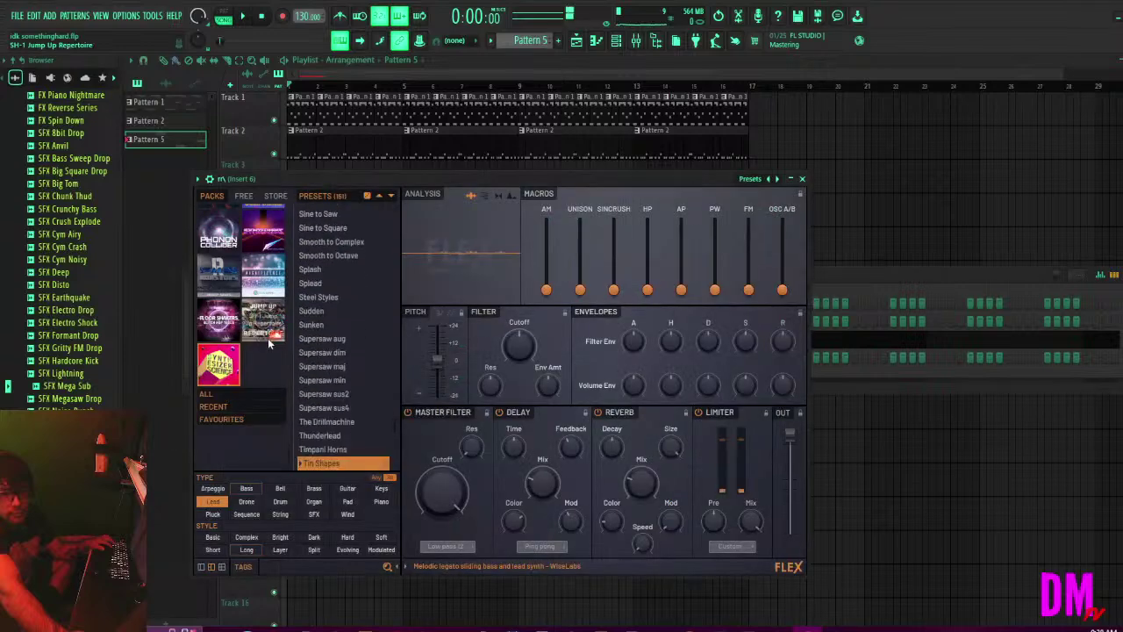
# Audition the Titaniumation, Trap Sub 3 and Undertaker presets on the lead while the song plays.
pyautogui.scroll(-5, 333, 257)
pyautogui.press('space')
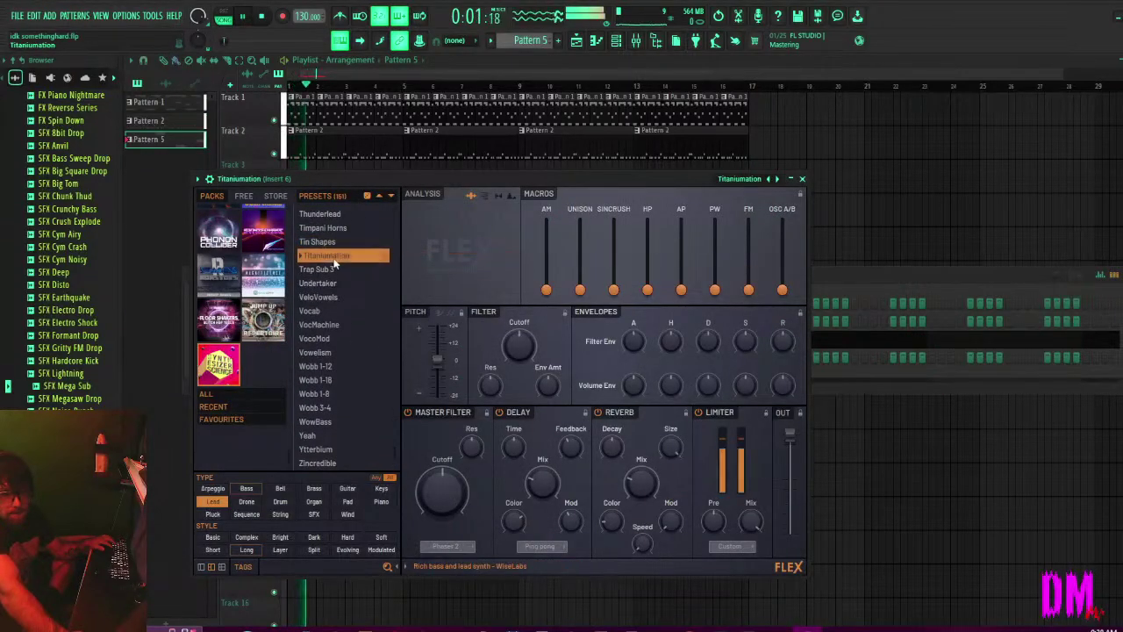
pyautogui.press('space')
pyautogui.click(316, 270)
pyautogui.press('space')
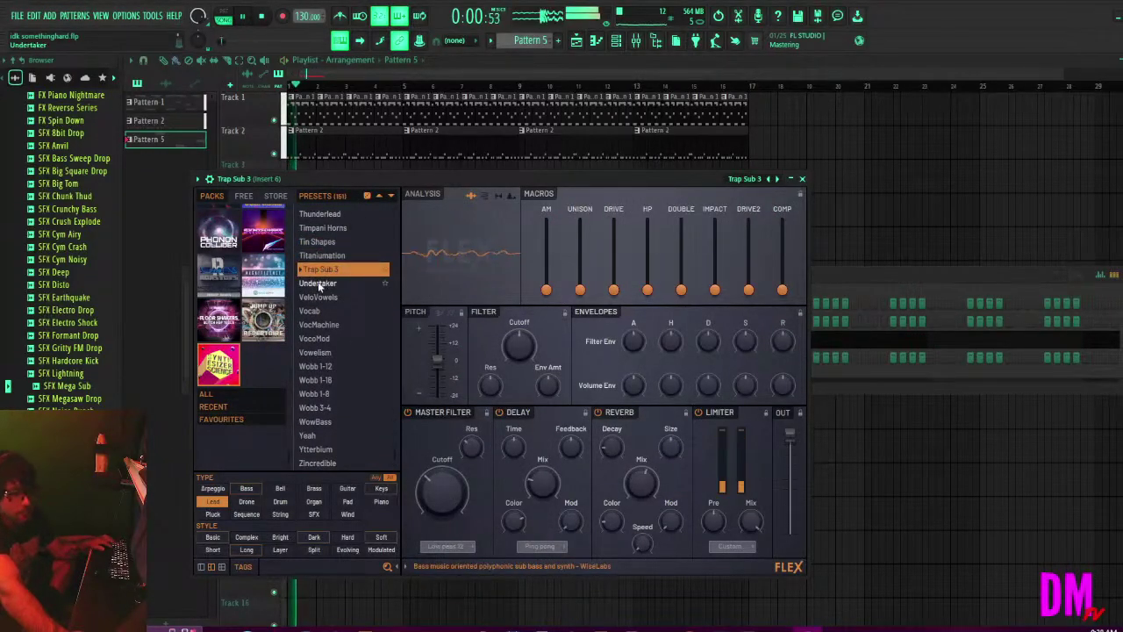
pyautogui.click(316, 282)
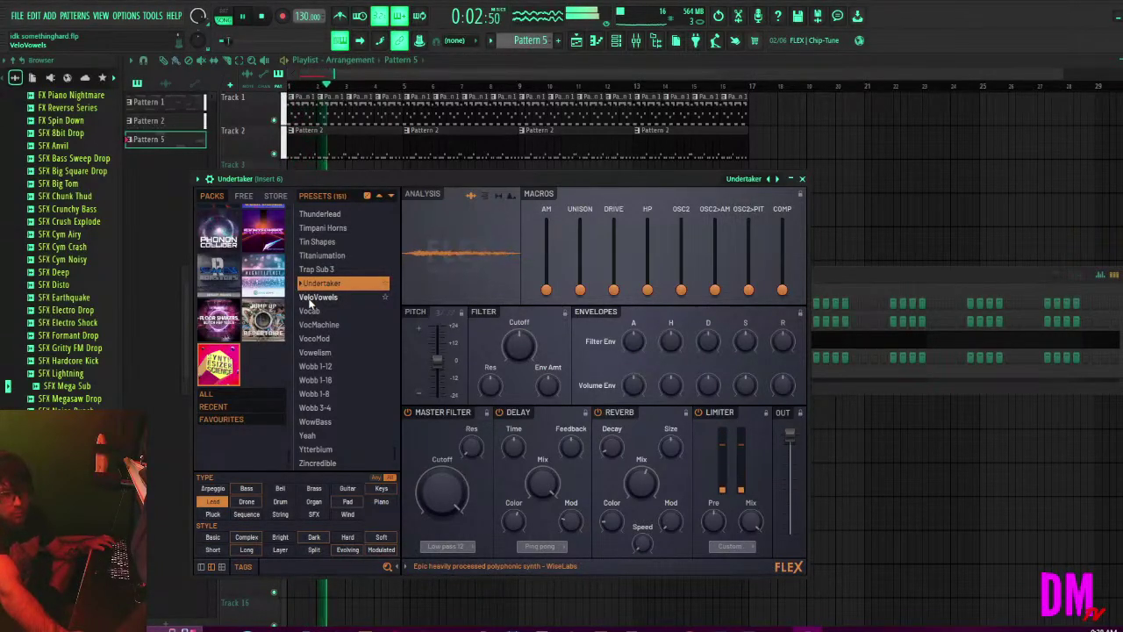
# Audition the VeloVowels, Vocab, VocMachine and VocoMod presets on the lead.
pyautogui.press('space')
pyautogui.click(310, 299)
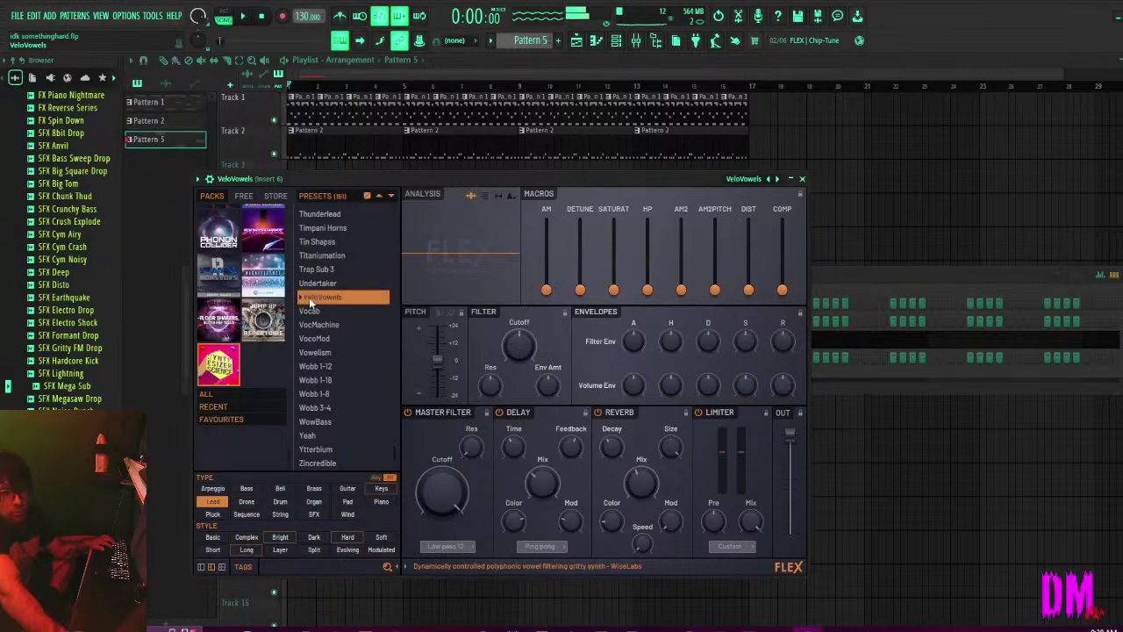
pyautogui.click(307, 312)
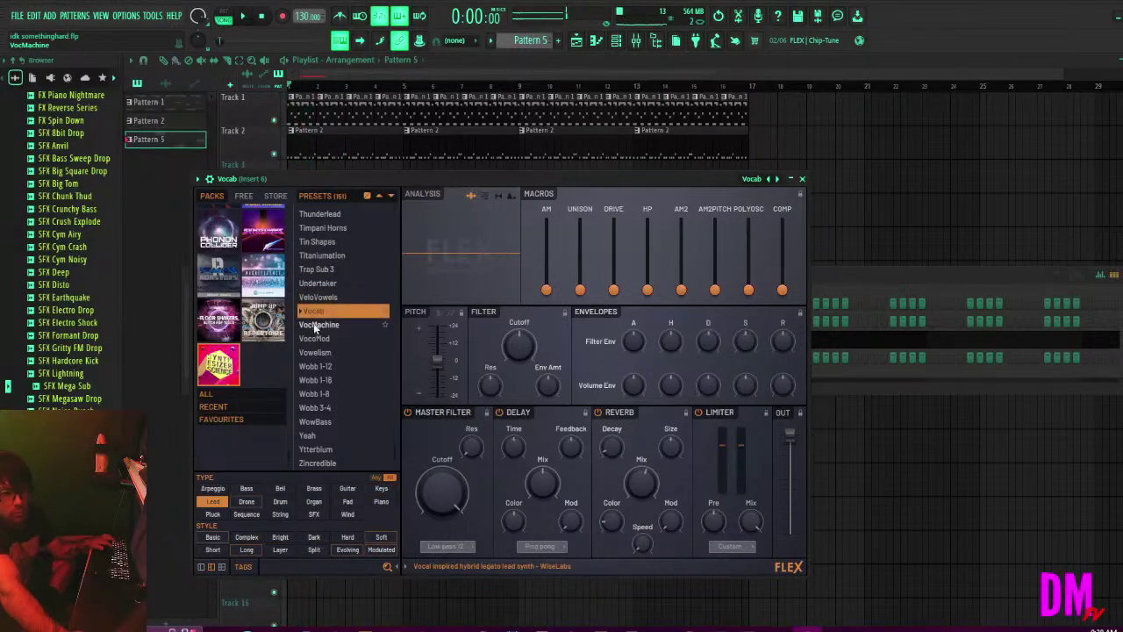
pyautogui.click(316, 325)
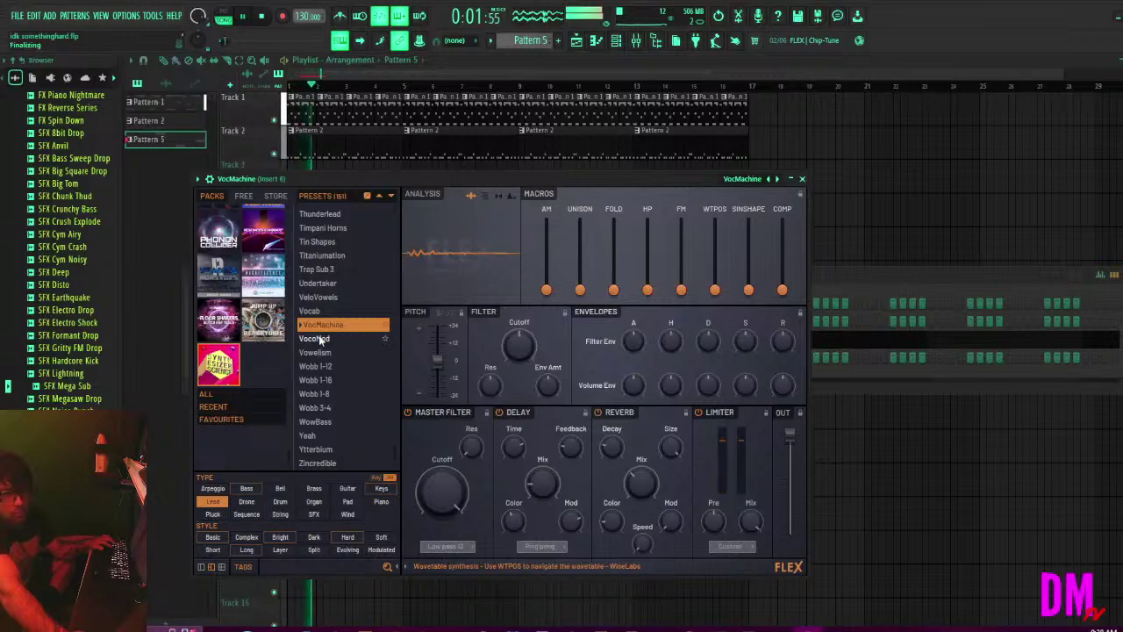
pyautogui.click(320, 340)
# Audition the Vowelism, Wobb 1-12, WowBass, Yeah and Ytterbium presets on the lead.
pyautogui.click(314, 352)
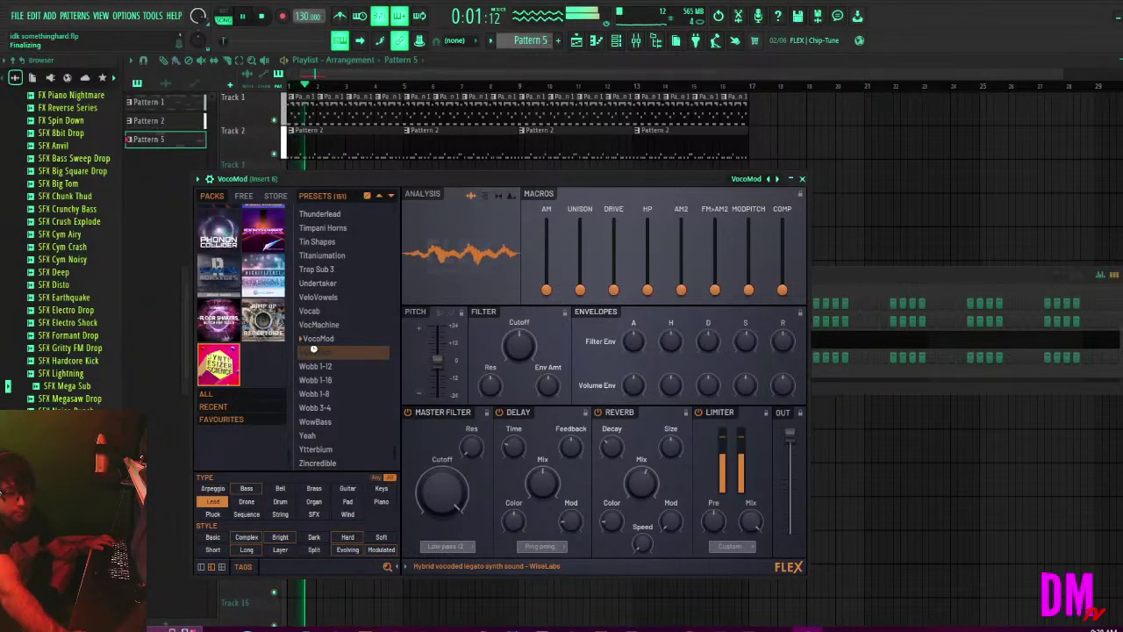
pyautogui.click(314, 367)
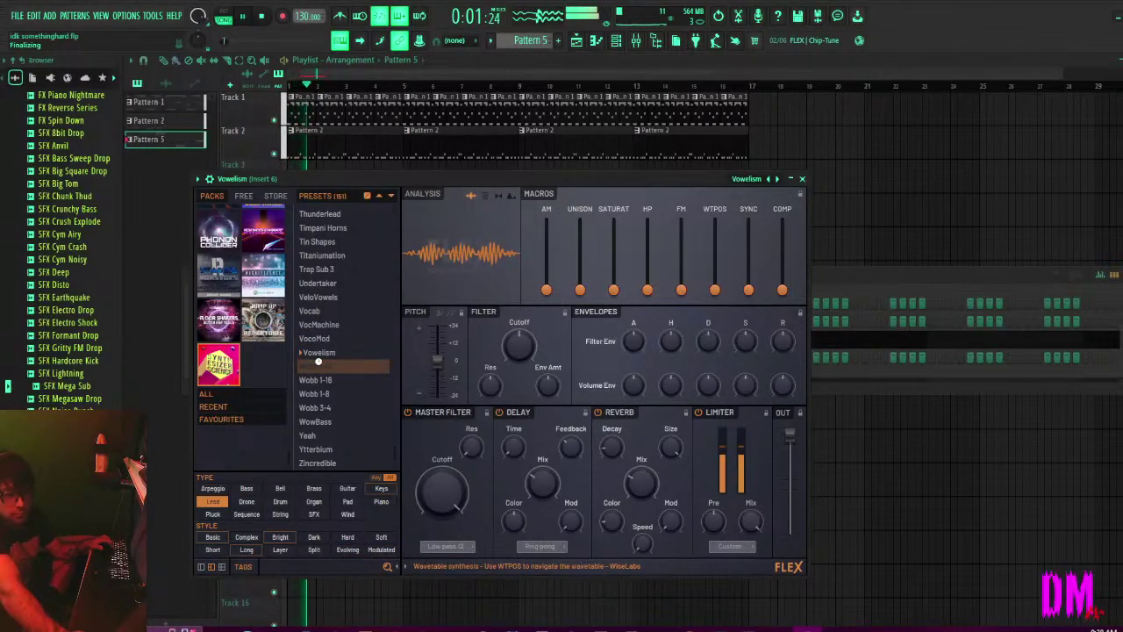
pyautogui.click(315, 422)
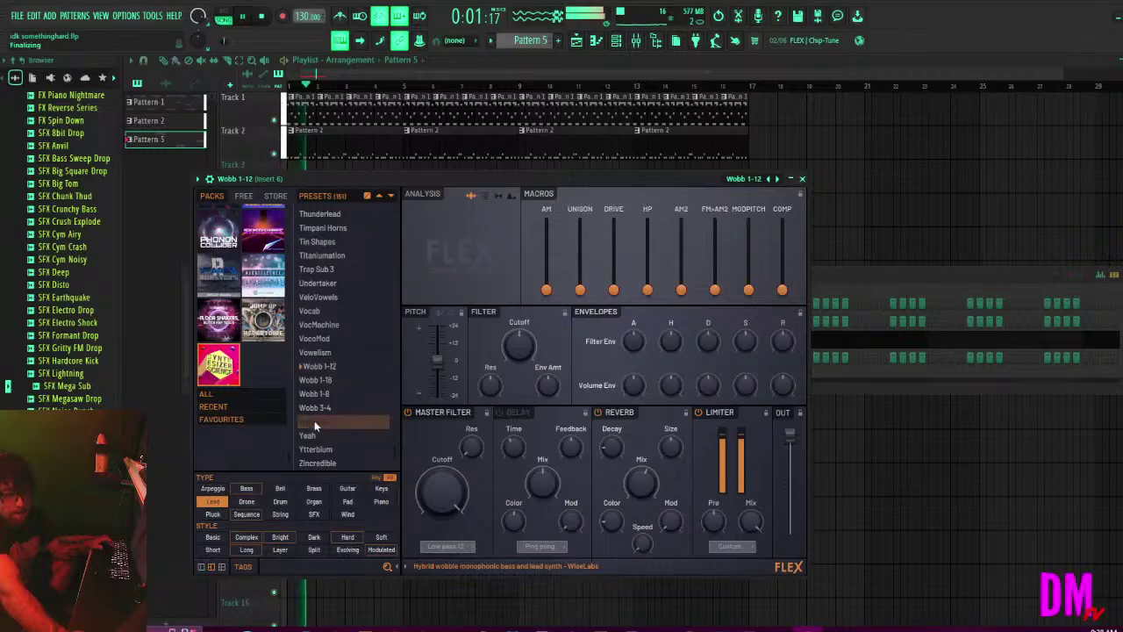
pyautogui.click(313, 435)
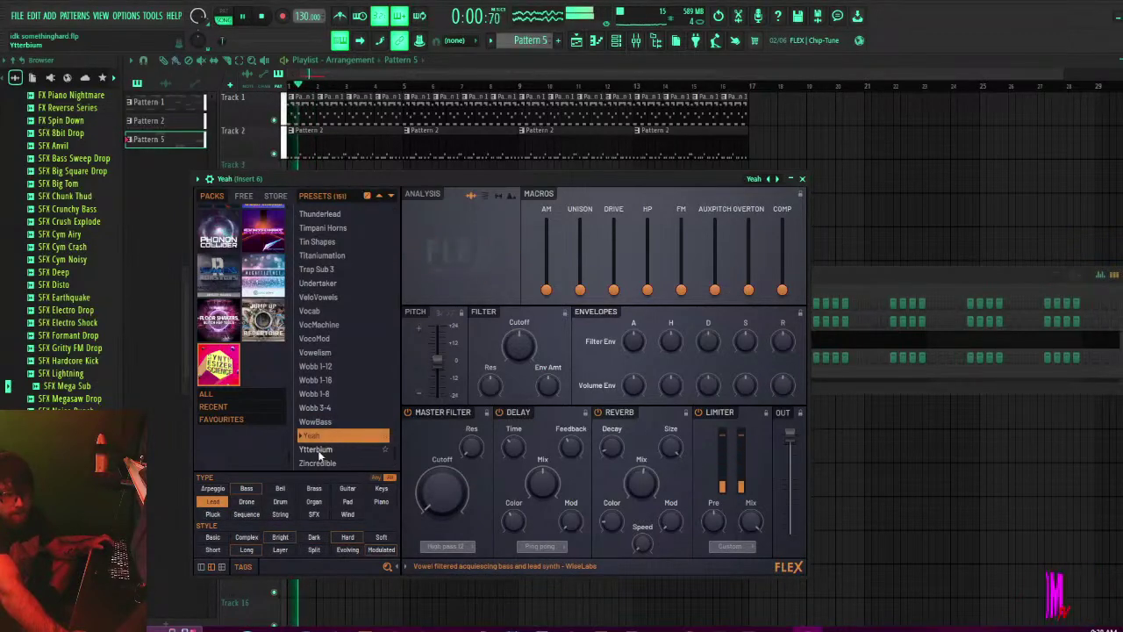
pyautogui.click(318, 450)
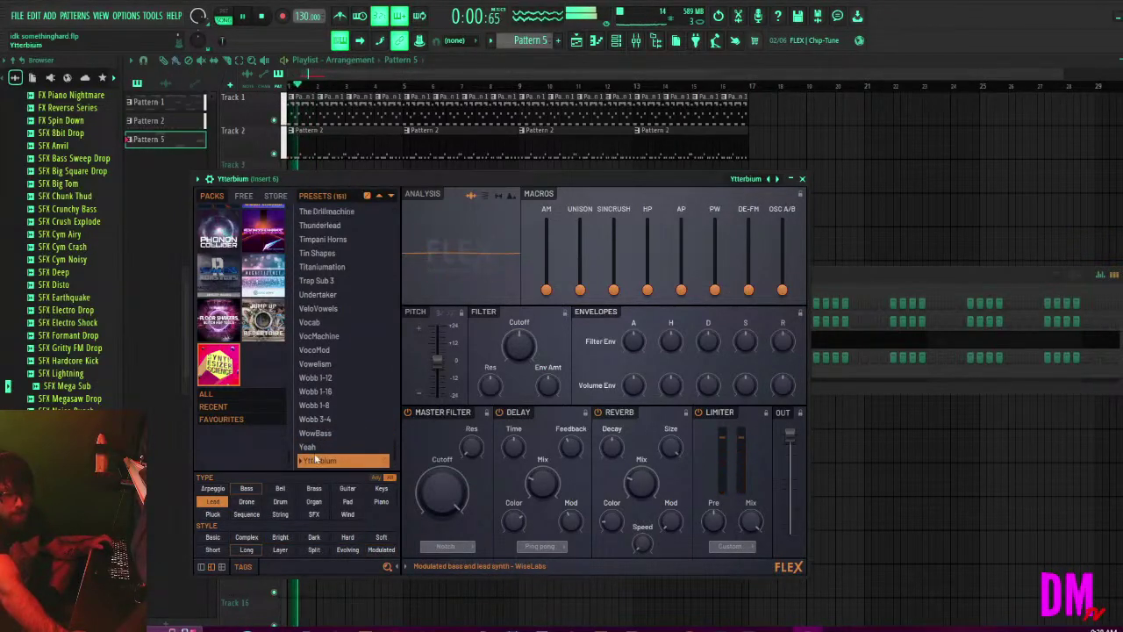
# Clear the Lead type filter and list the presets of the Phonon Collider pack.
pyautogui.scroll(5, 333, 395)
pyautogui.scroll(2, 210, 298)
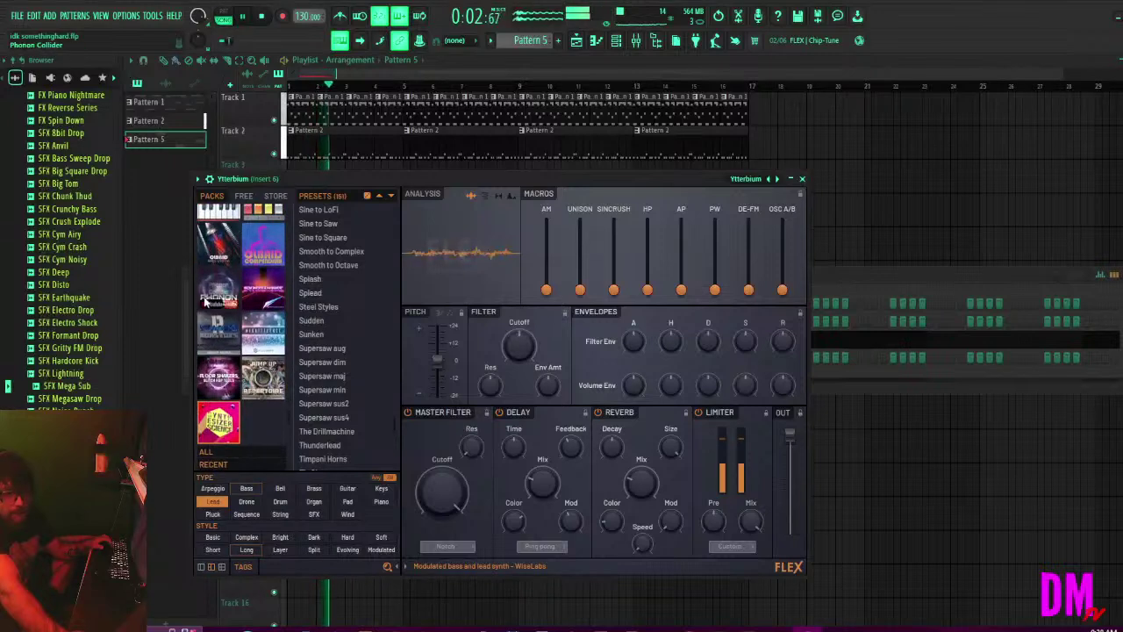
pyautogui.click(218, 332)
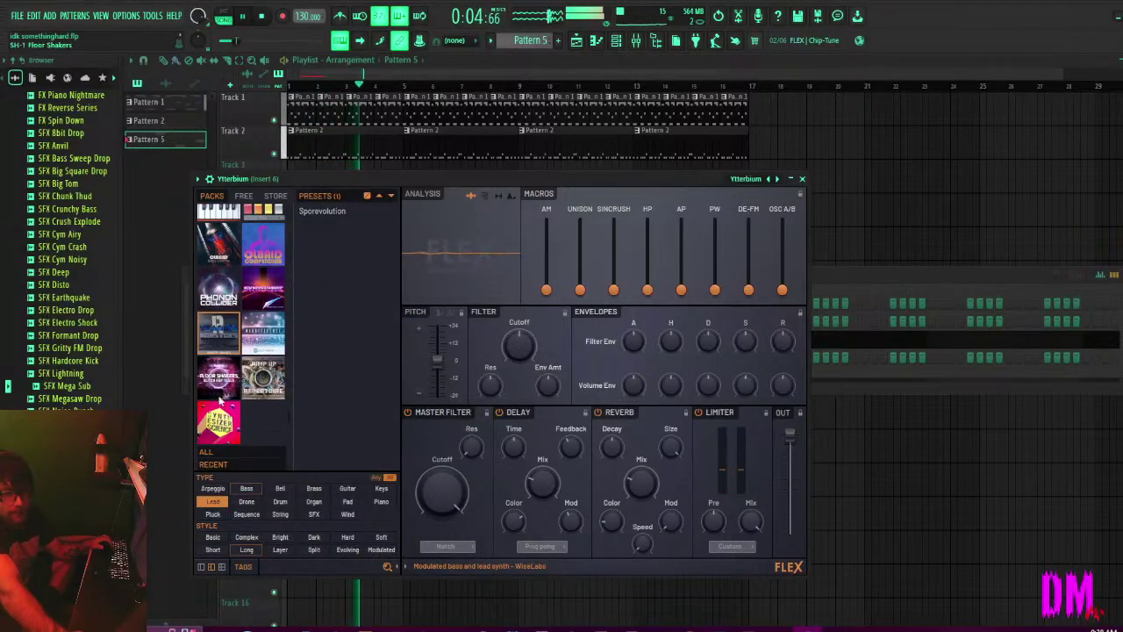
pyautogui.click(219, 331)
pyautogui.scroll(1, 226, 376)
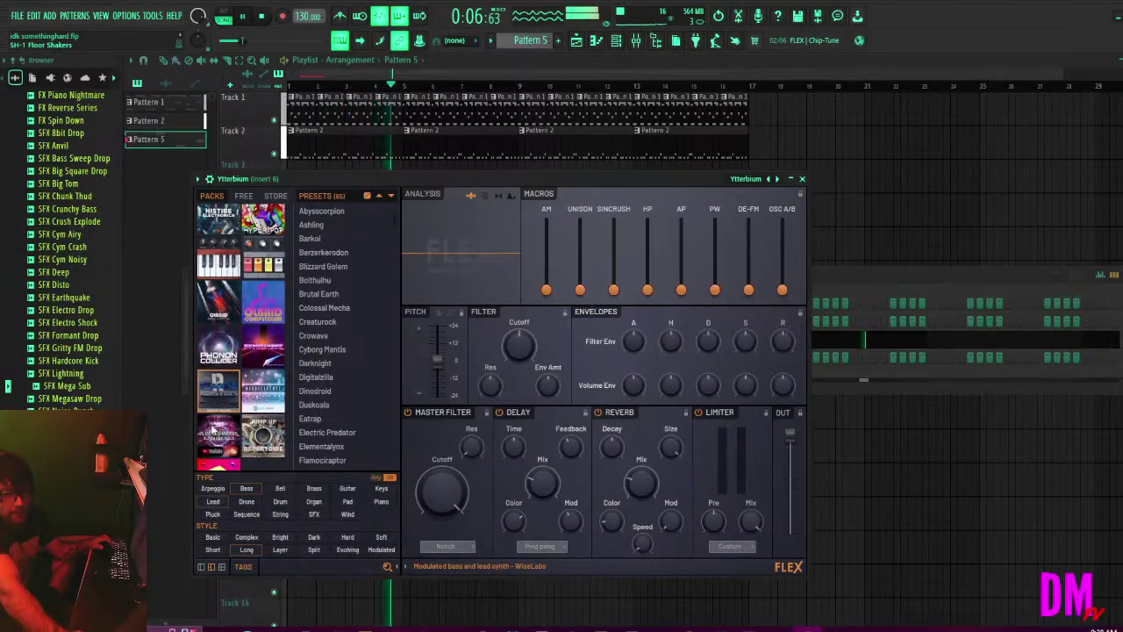
pyautogui.click(217, 346)
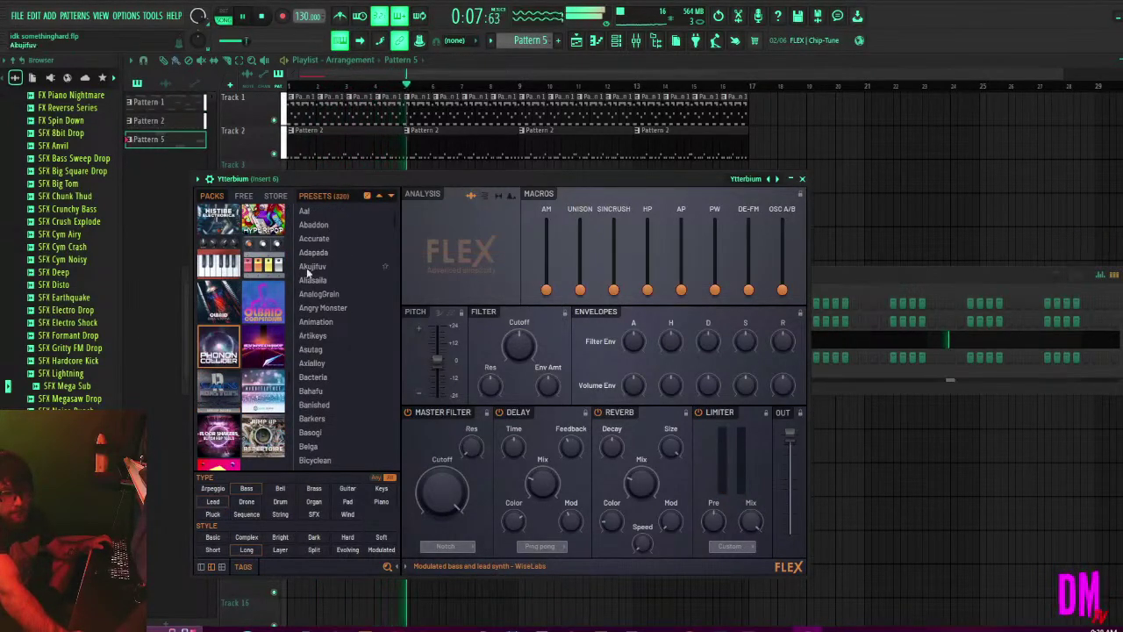
# Audition the Abaddon, Accurate, Adapada, Akujifuv, Aliasaila and AnalogGrain presets from the Phonon Collider pack.
pyautogui.click(328, 225)
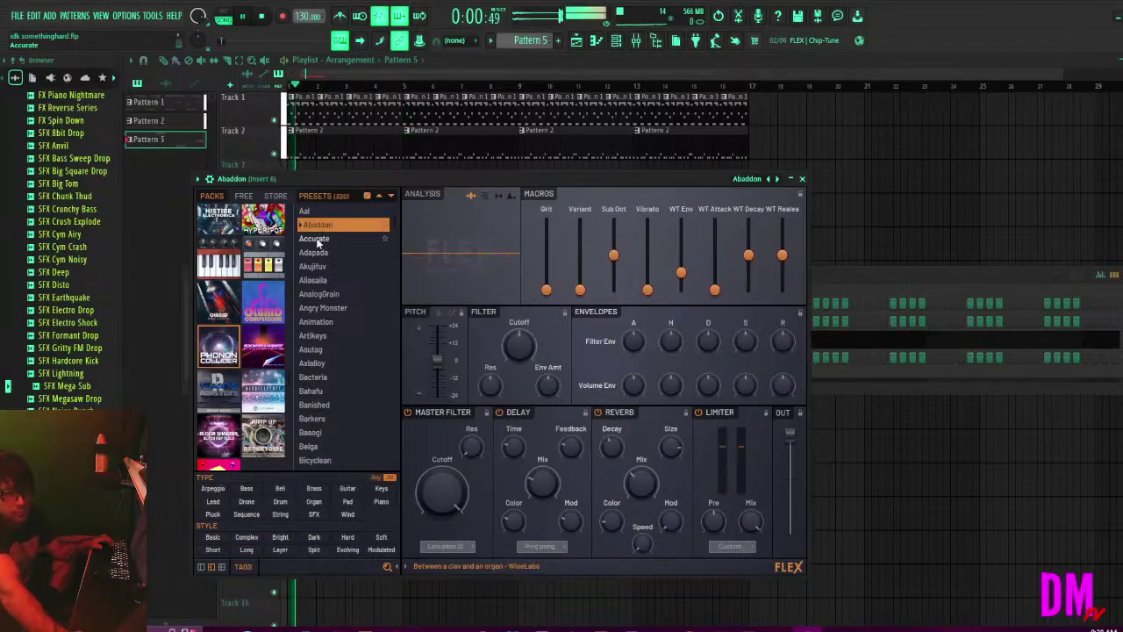
pyautogui.click(317, 240)
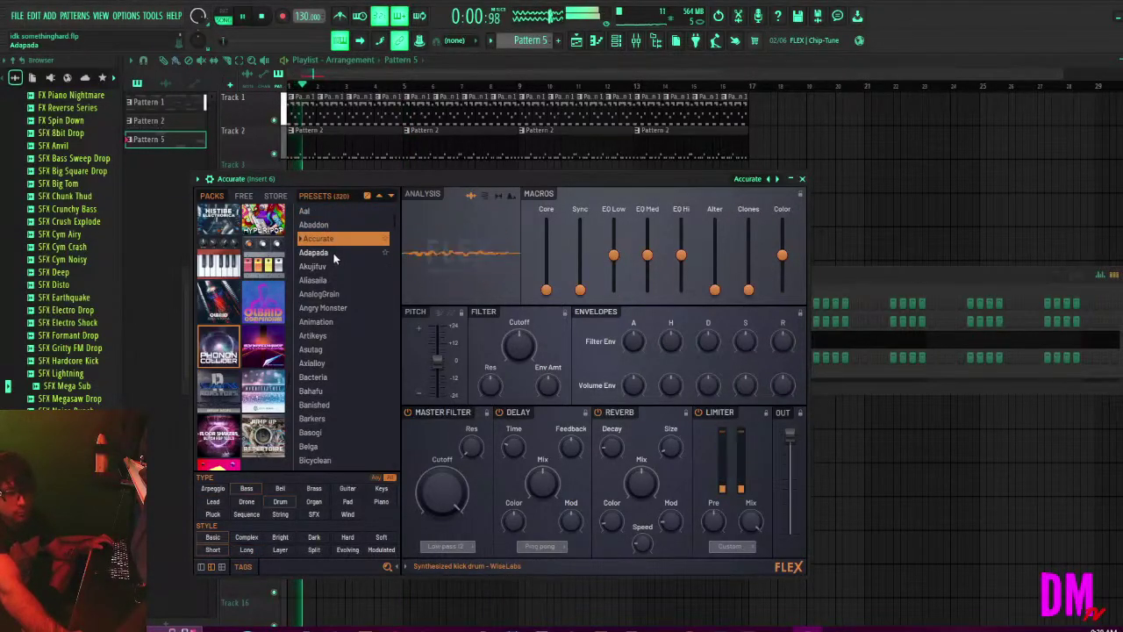
pyautogui.click(333, 252)
pyautogui.click(326, 266)
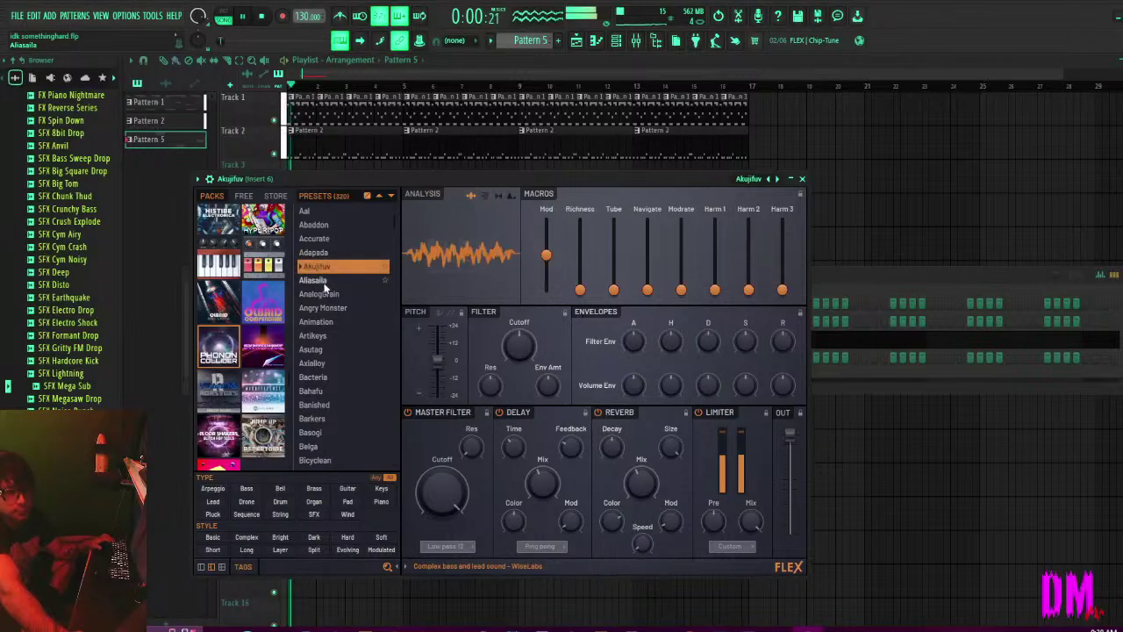
pyautogui.click(324, 282)
pyautogui.click(326, 295)
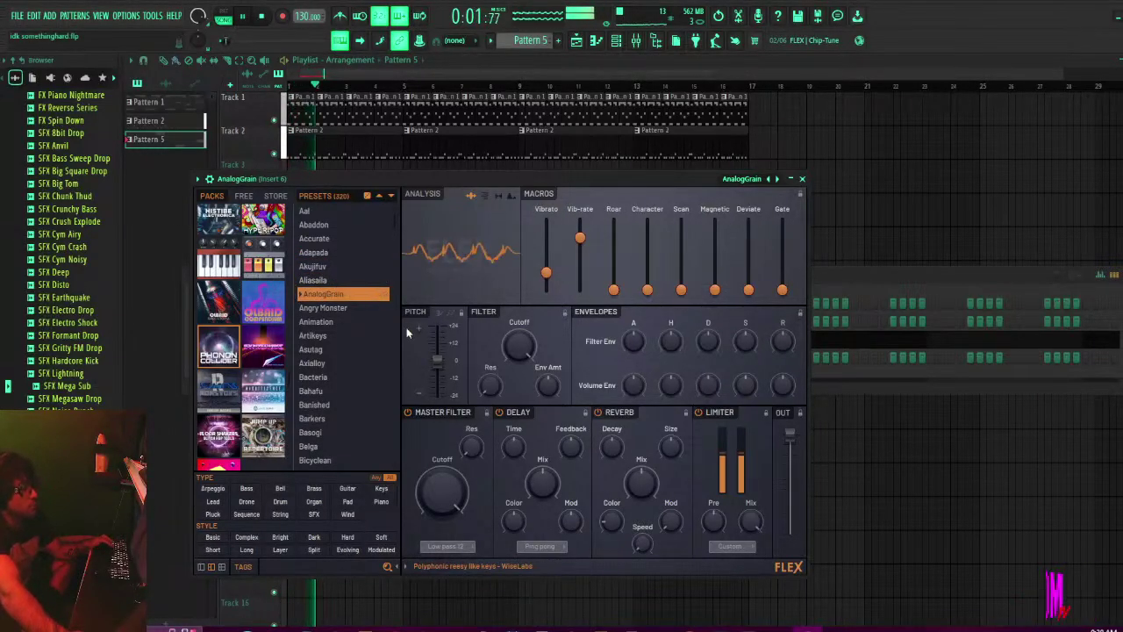
# Audition the Angry Monster, Animation, Artikeys, Asutag and Axialloy presets on the lead.
pyautogui.click(339, 308)
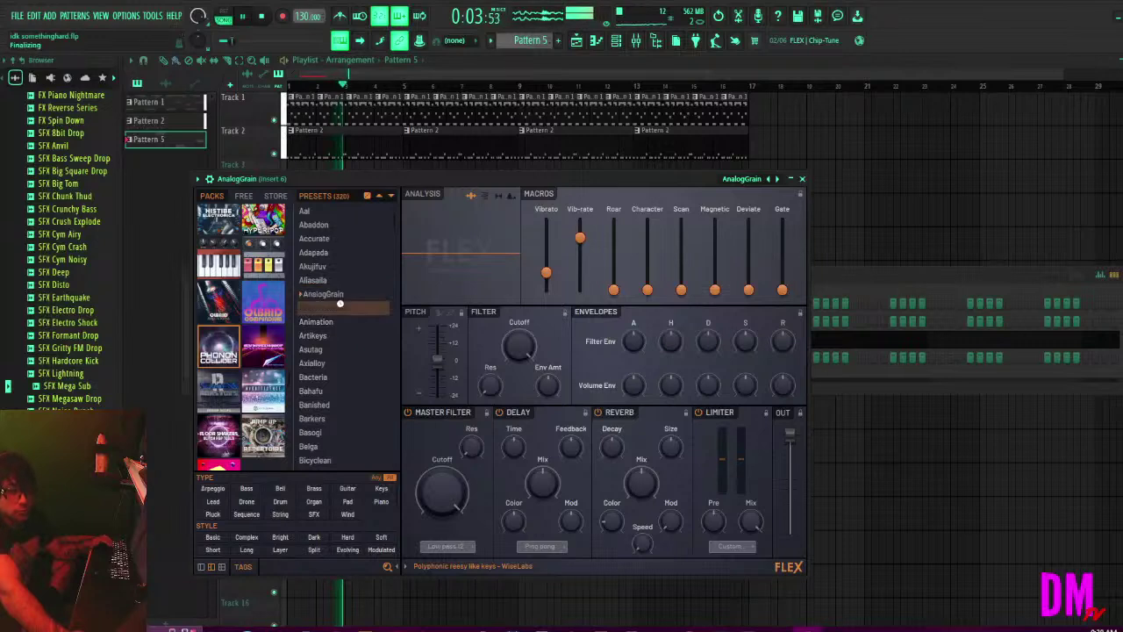
pyautogui.click(325, 322)
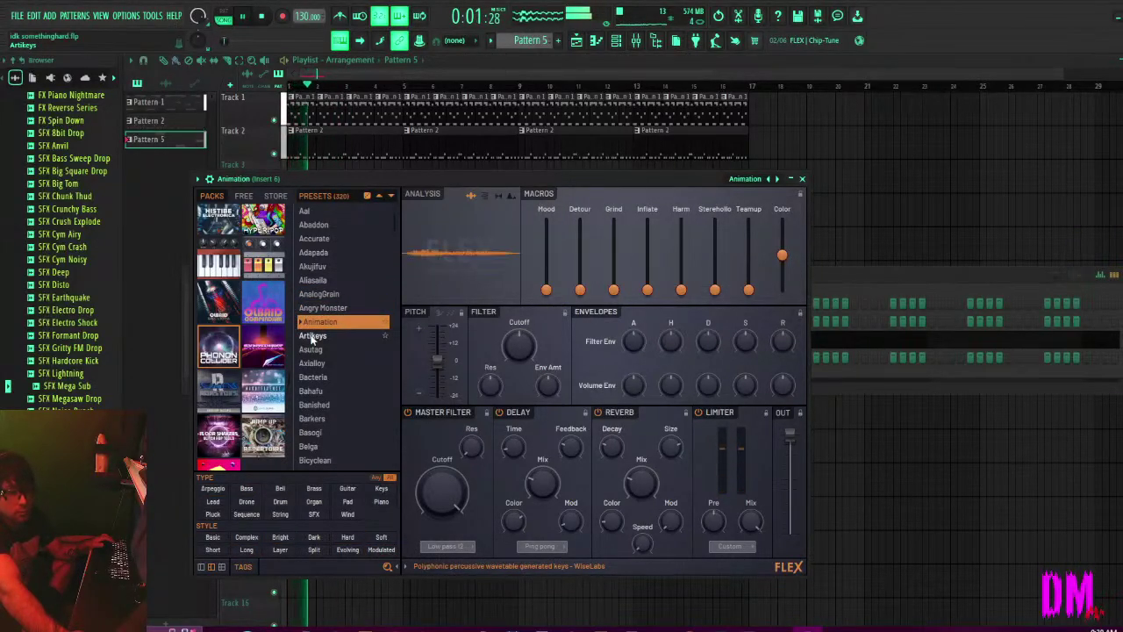
pyautogui.click(312, 336)
pyautogui.click(313, 349)
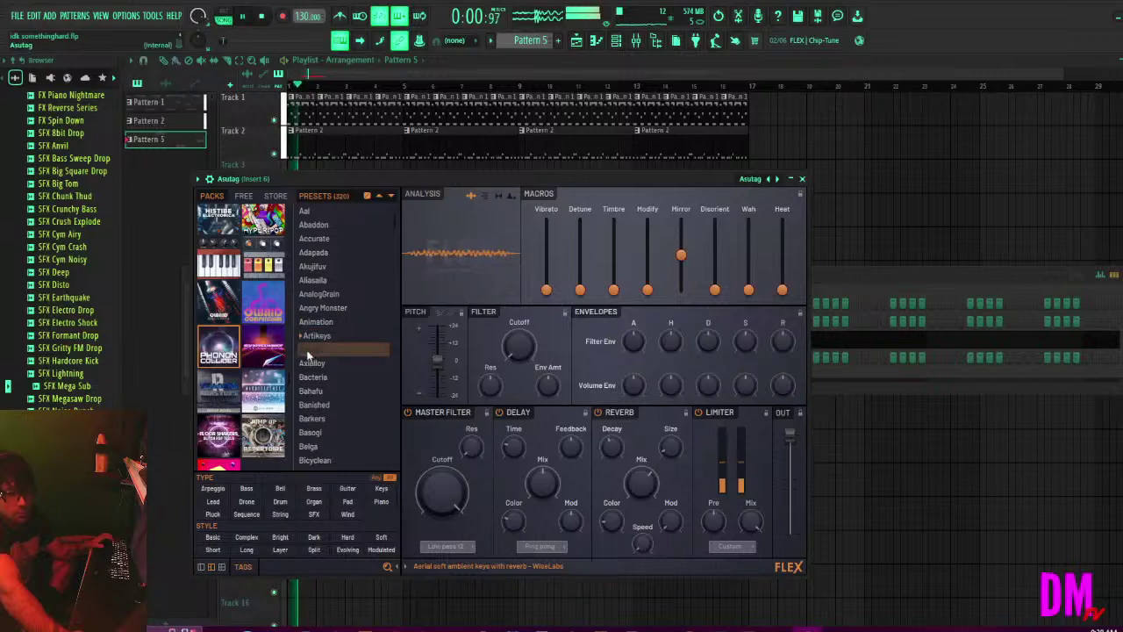
pyautogui.click(313, 362)
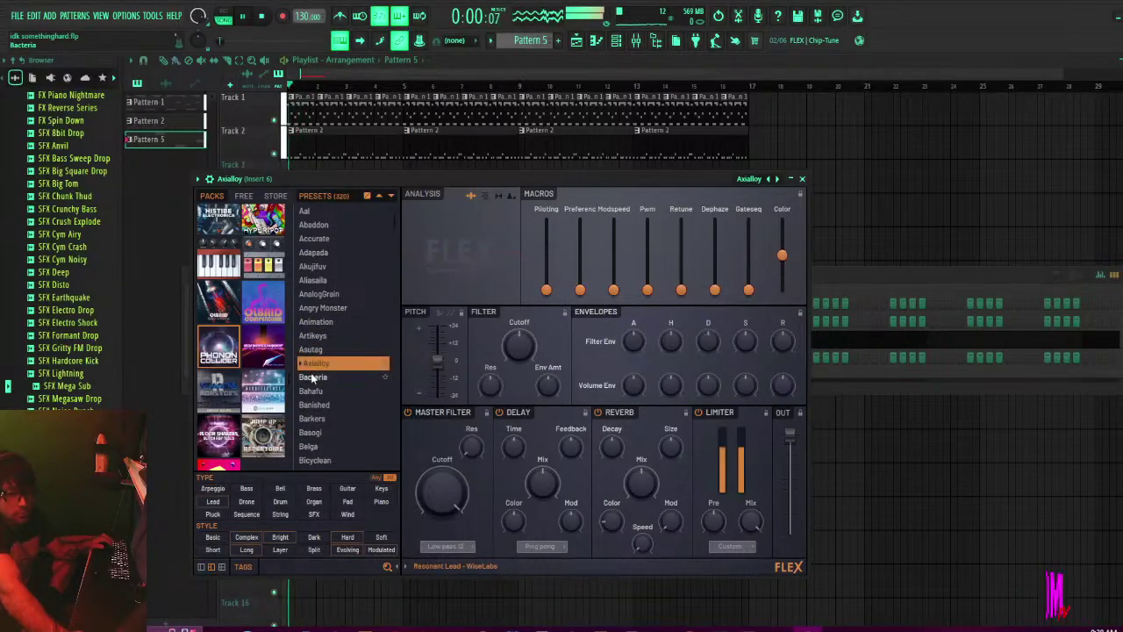
# Audition the Bacteria, Bahafu and Banished presets, then load Barkers on the lead.
pyautogui.click(313, 377)
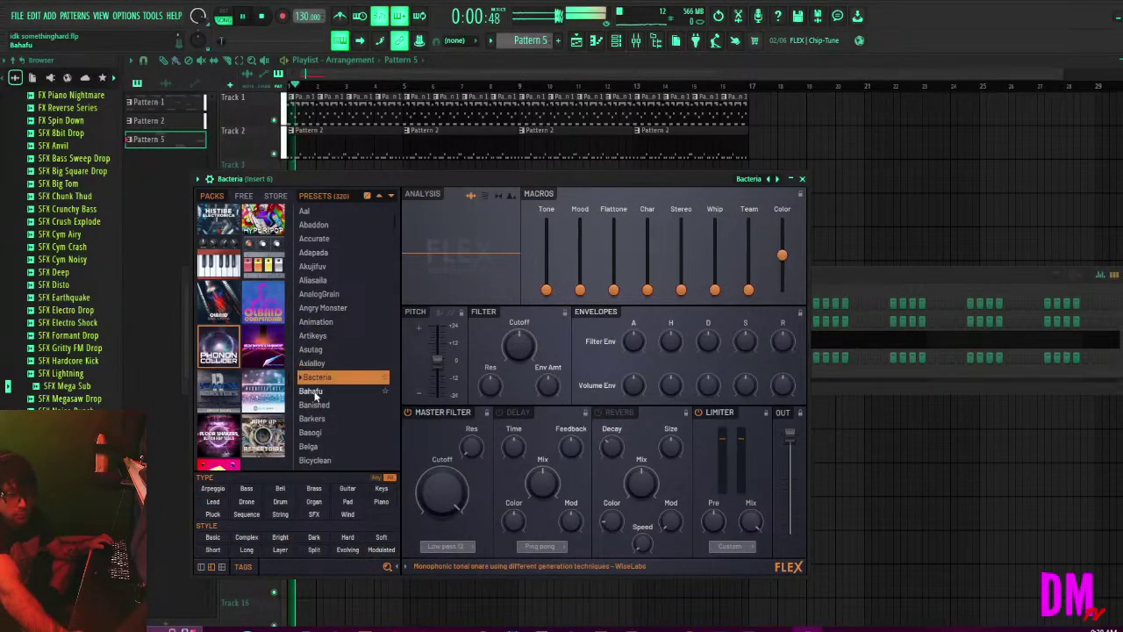
pyautogui.click(314, 393)
pyautogui.click(322, 405)
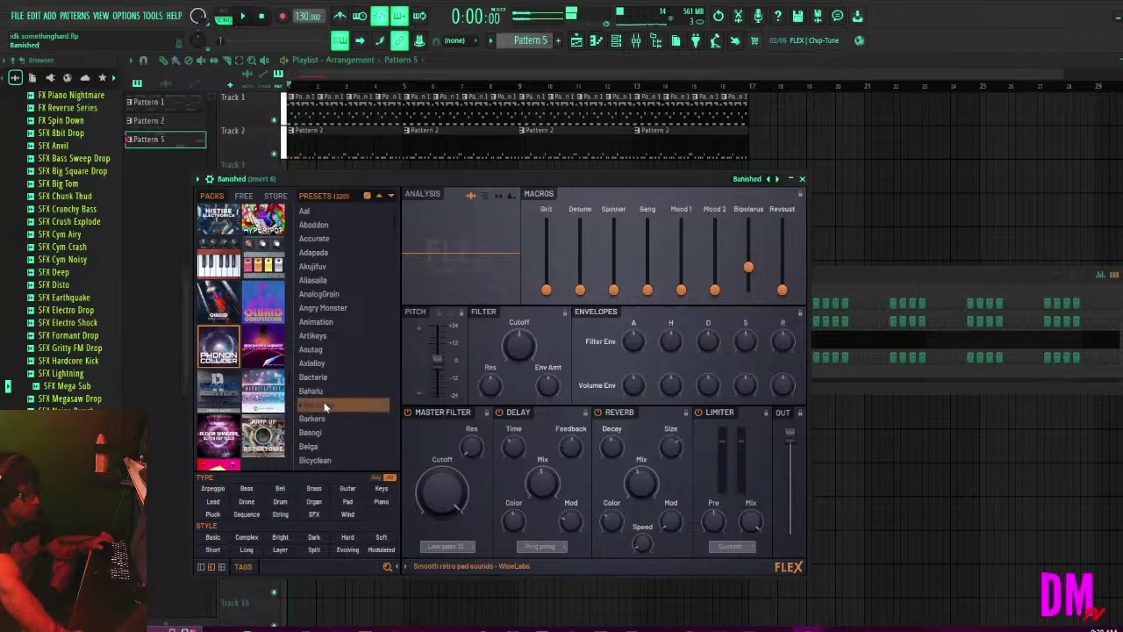
pyautogui.click(311, 419)
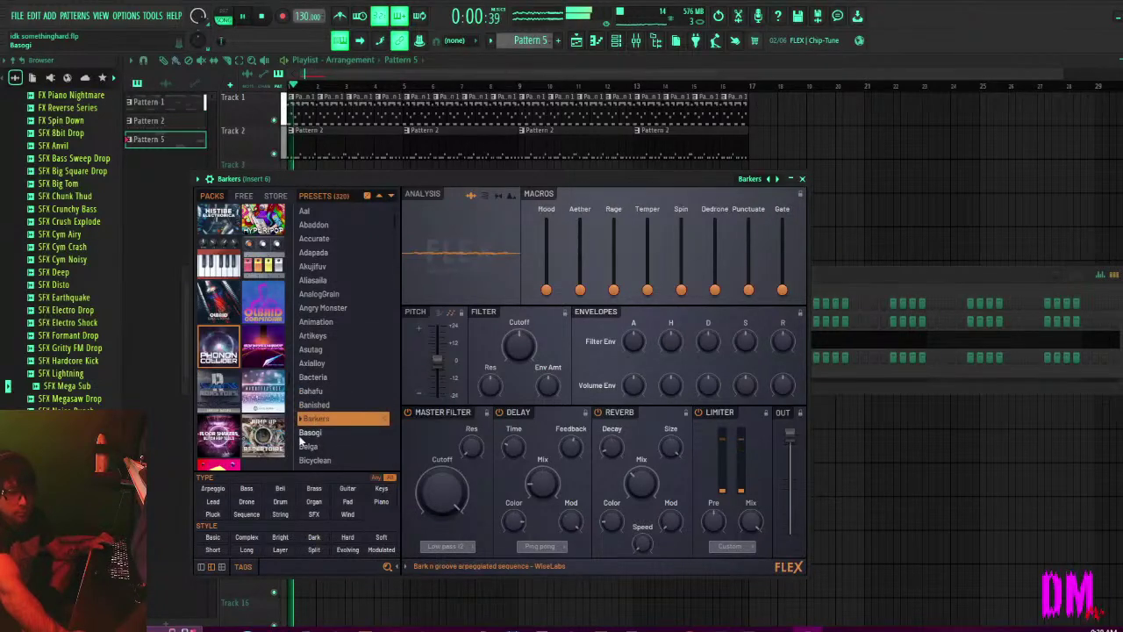
# Audition the Basogi, Belga, Bicyclean, Bigavil and Bipolar Shift presets on the lead.
pyautogui.click(313, 433)
pyautogui.click(323, 446)
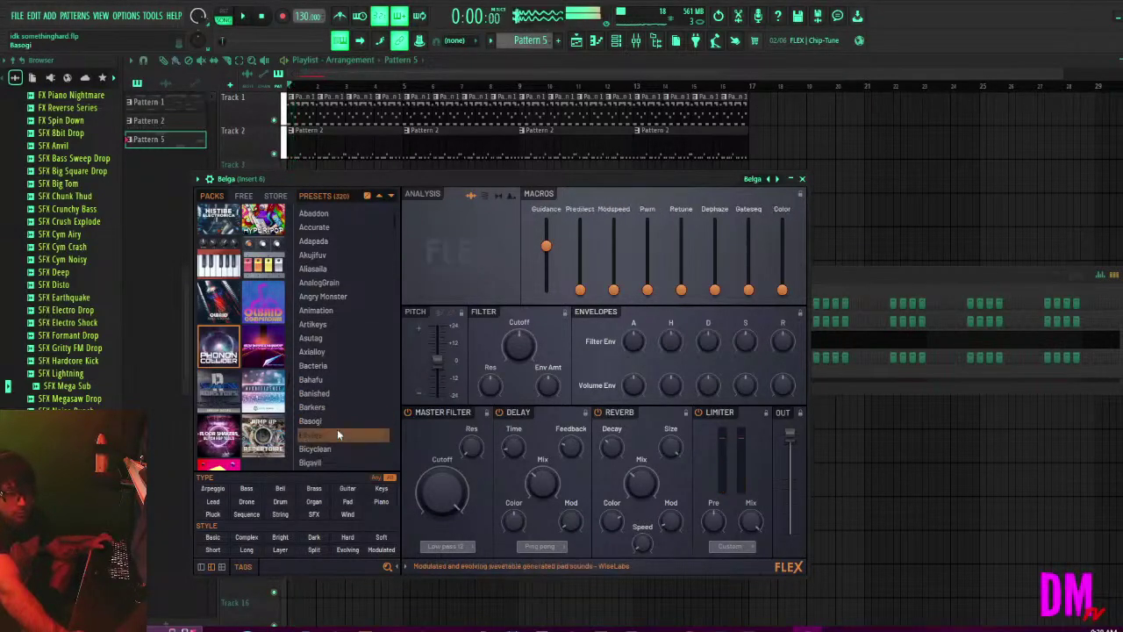
pyautogui.scroll(-3, 337, 429)
pyautogui.click(313, 345)
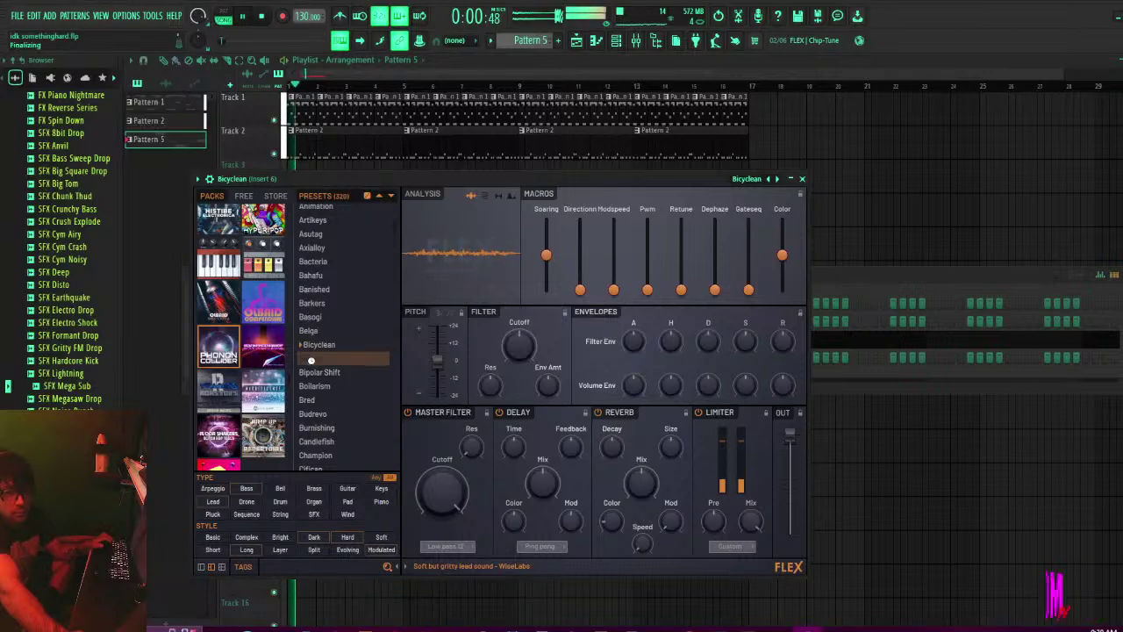
pyautogui.click(310, 359)
pyautogui.click(312, 372)
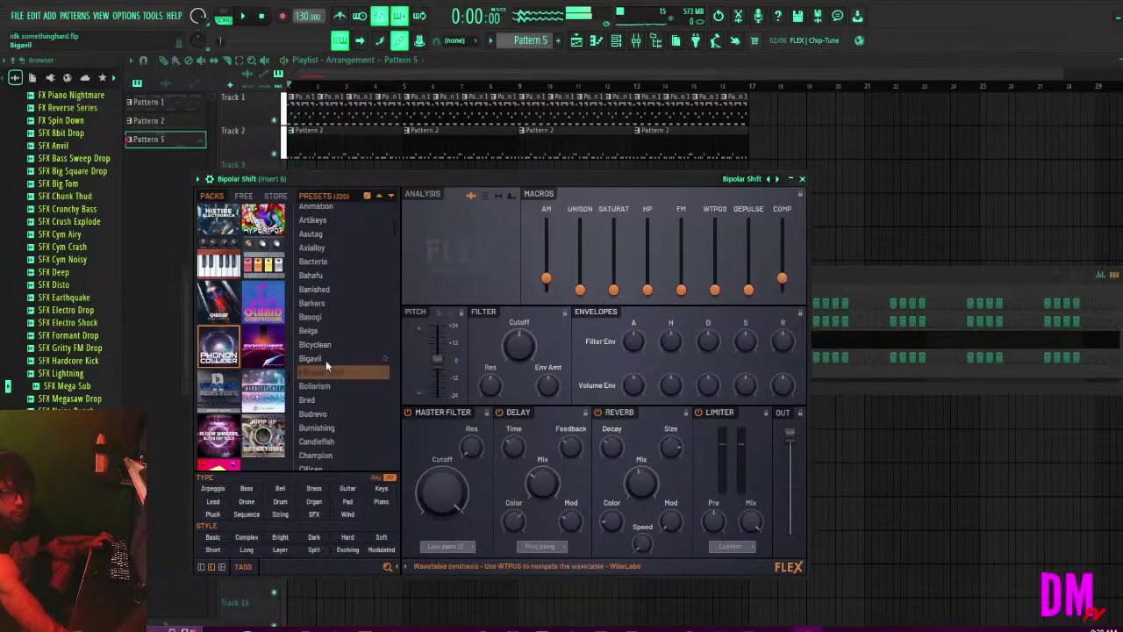
# Audition the Boilarism, Bred, Budrevo, Burnishing and Candlefish presets on the lead.
pyautogui.click(314, 387)
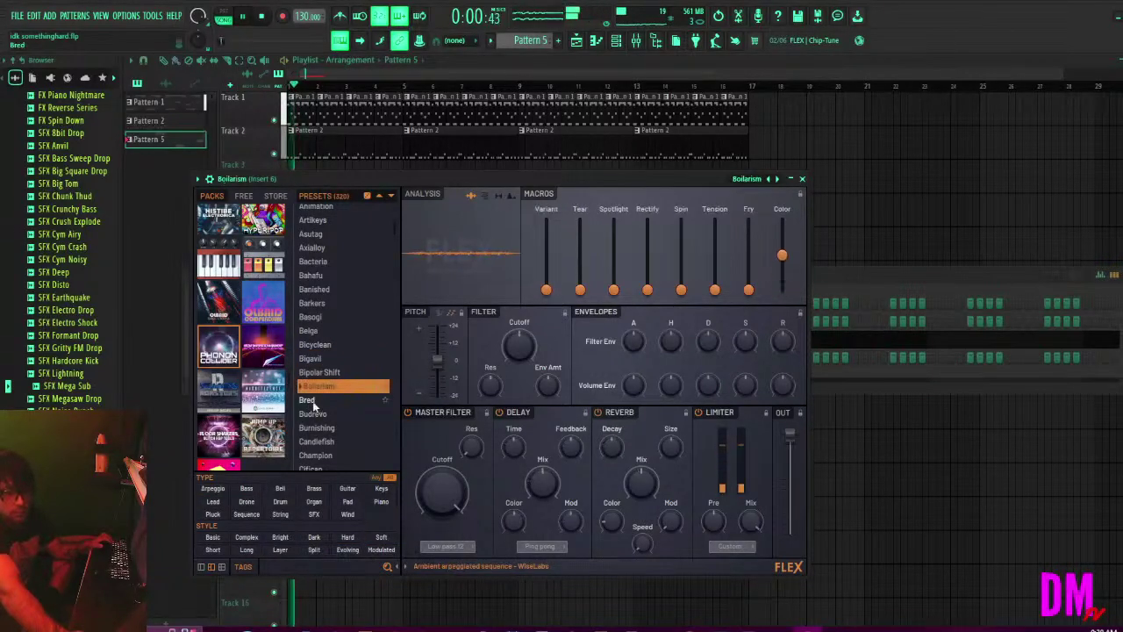
pyautogui.click(315, 398)
pyautogui.scroll(-3, 320, 378)
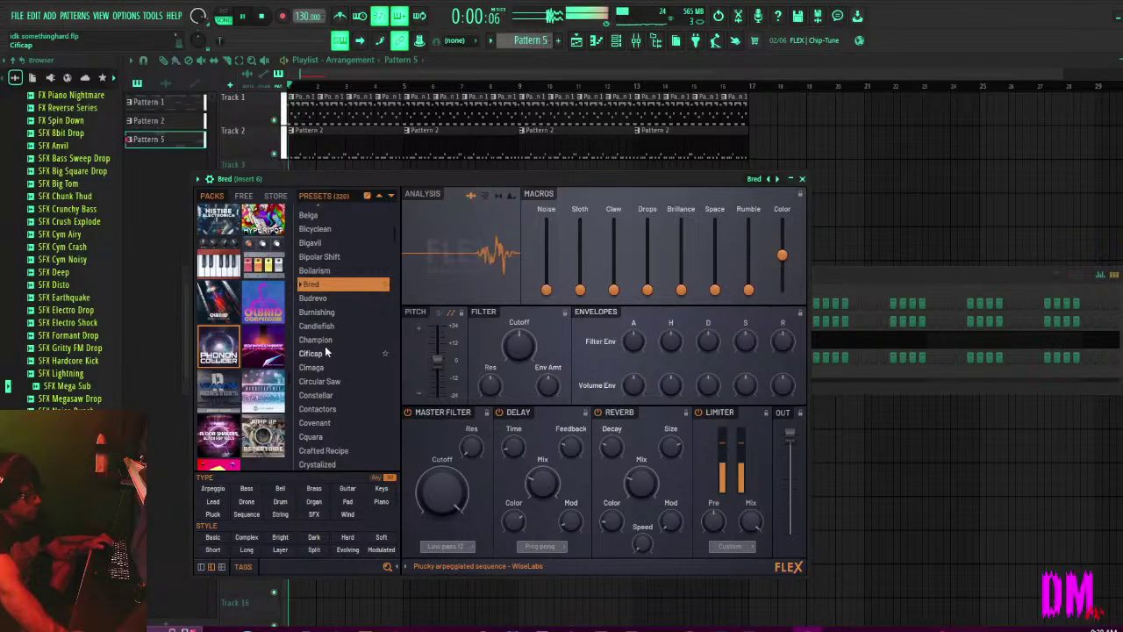
pyautogui.click(320, 299)
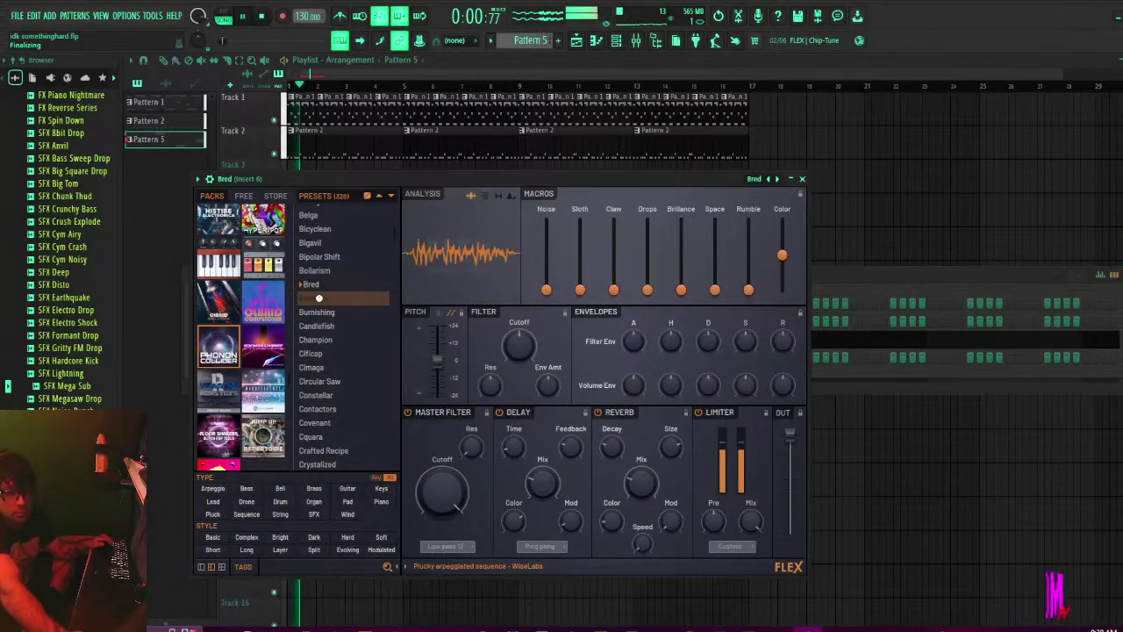
pyautogui.click(317, 313)
pyautogui.click(315, 326)
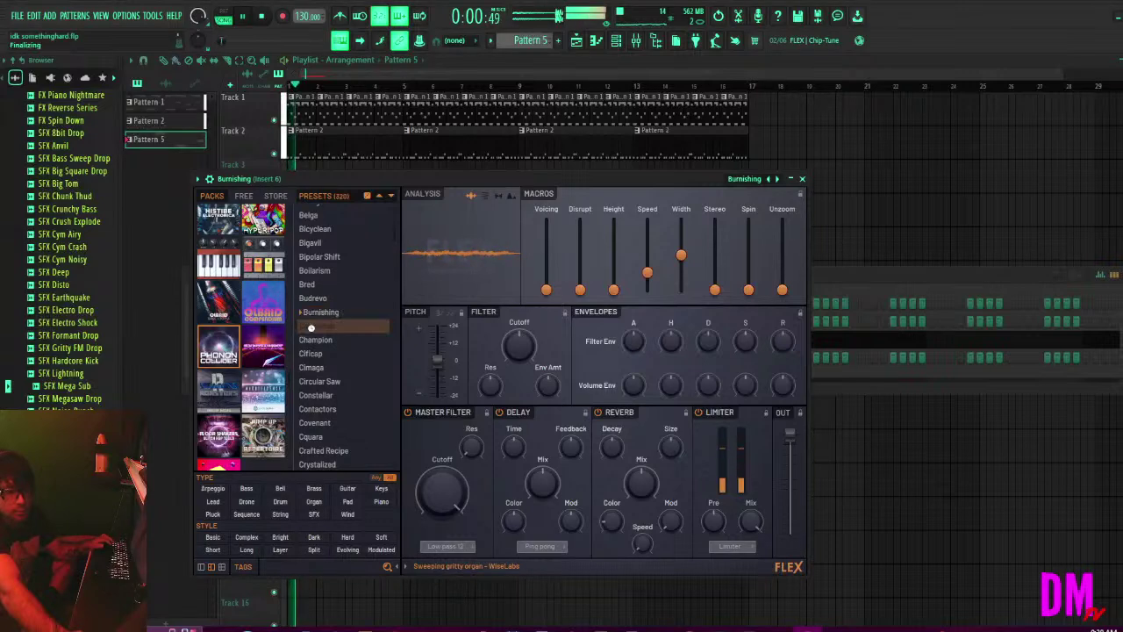
# Audition the Champion, Cificap, Cimaga, Circular Saw and Constellar presets on the lead.
pyautogui.click(311, 340)
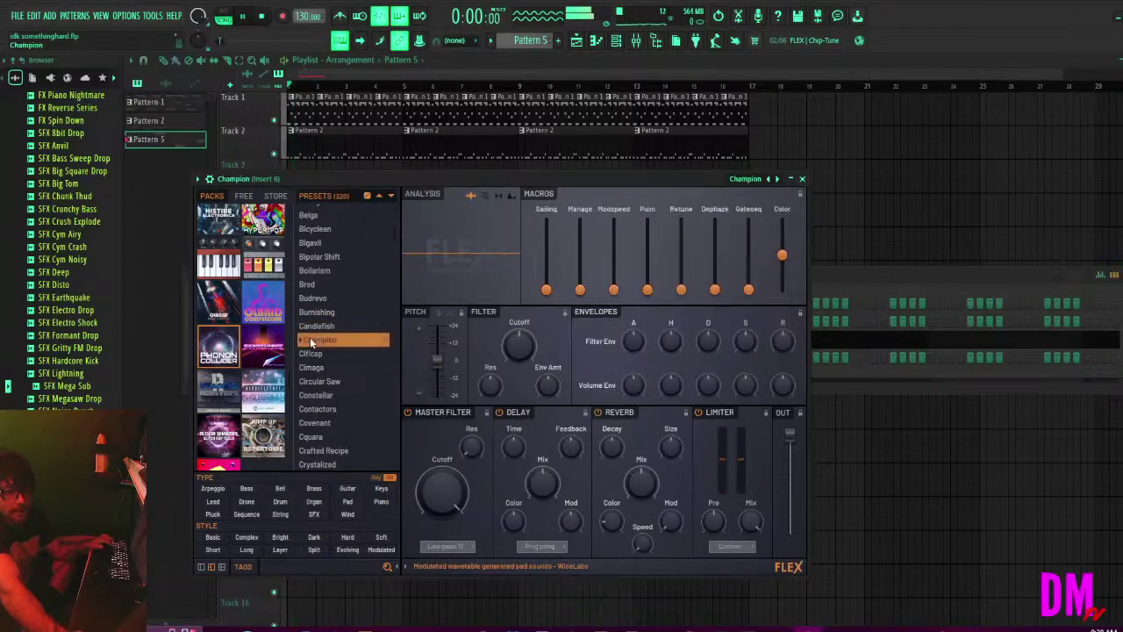
pyautogui.click(311, 353)
pyautogui.click(315, 367)
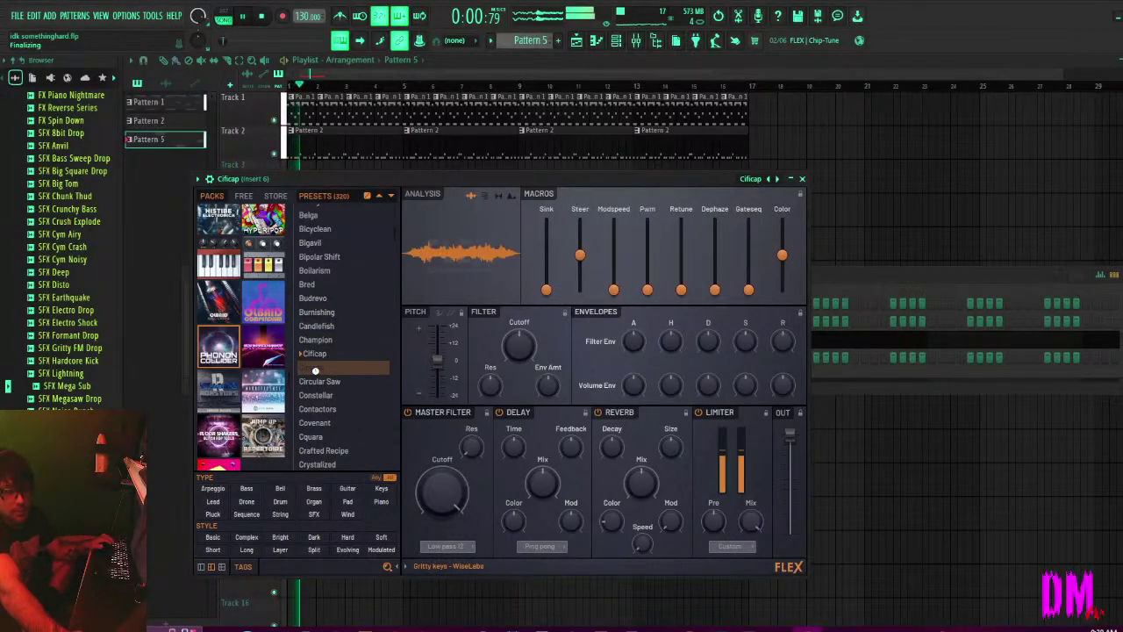
pyautogui.click(313, 381)
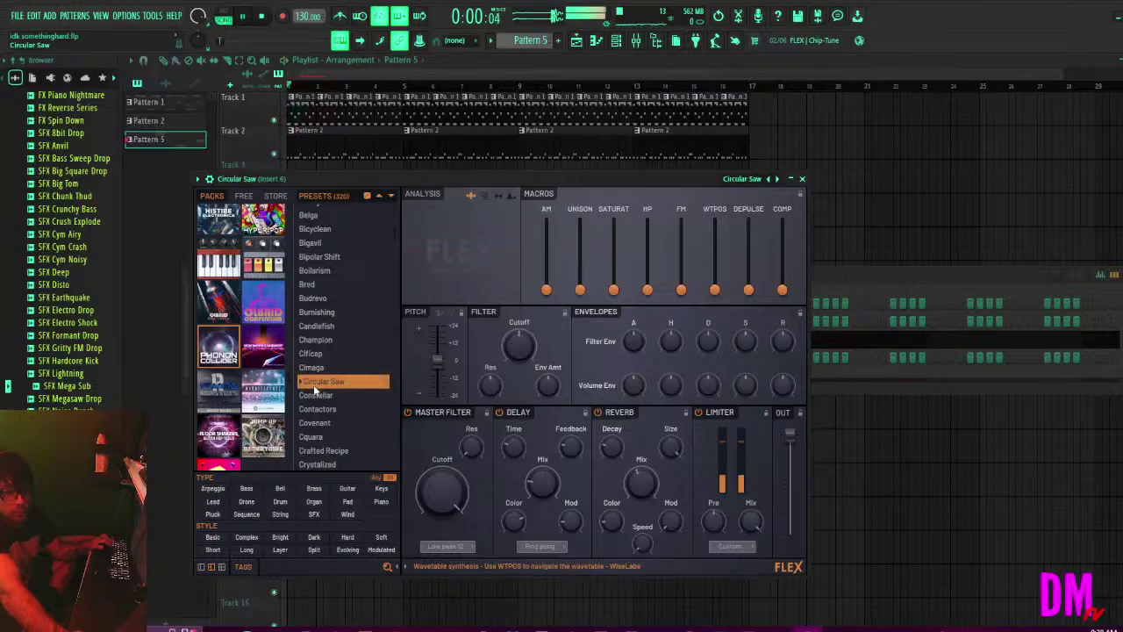
pyautogui.click(309, 395)
pyautogui.scroll(-1, 307, 395)
# Audition the Contactors preset, then load Covenant from the Phonon Collider pack on the lead.
pyautogui.click(325, 365)
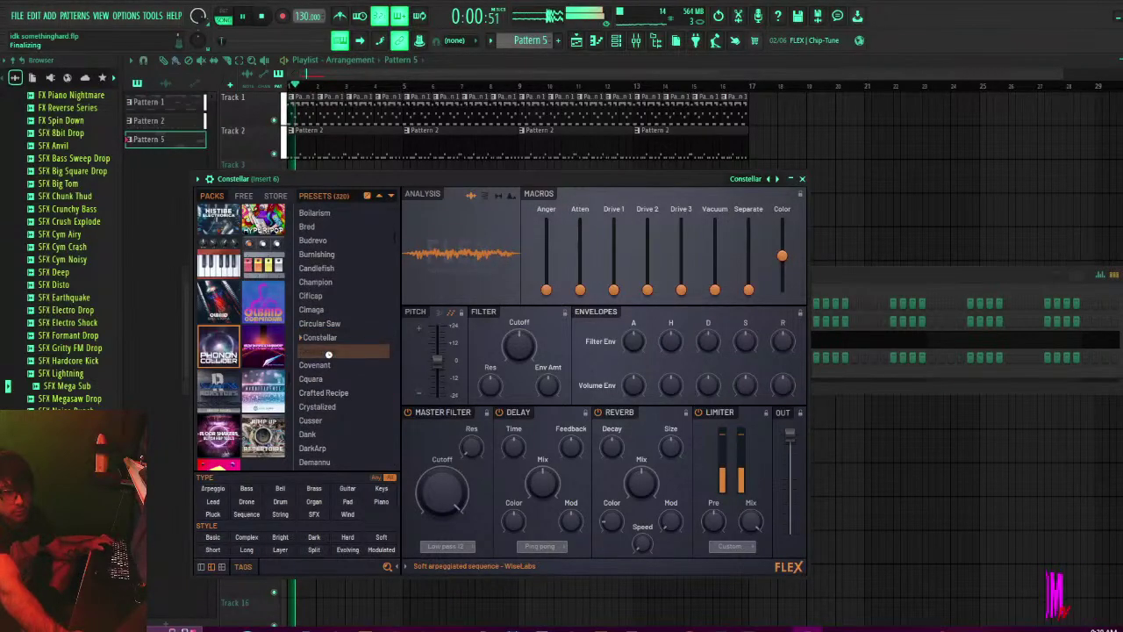
pyautogui.scroll(-3, 323, 262)
pyautogui.press('space')
pyautogui.click(318, 250)
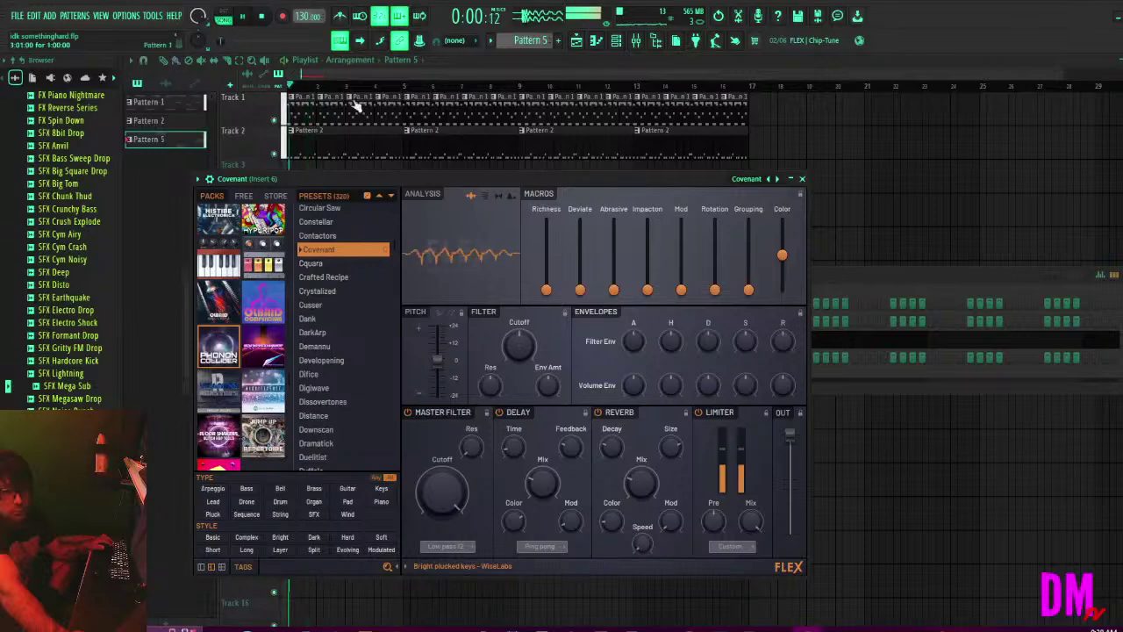
# In the lead's piano roll, raise the second note to G4, shift it to step 5, and add an F4 on step 3.
pyautogui.click(295, 202)
pyautogui.doubleClick(301, 216)
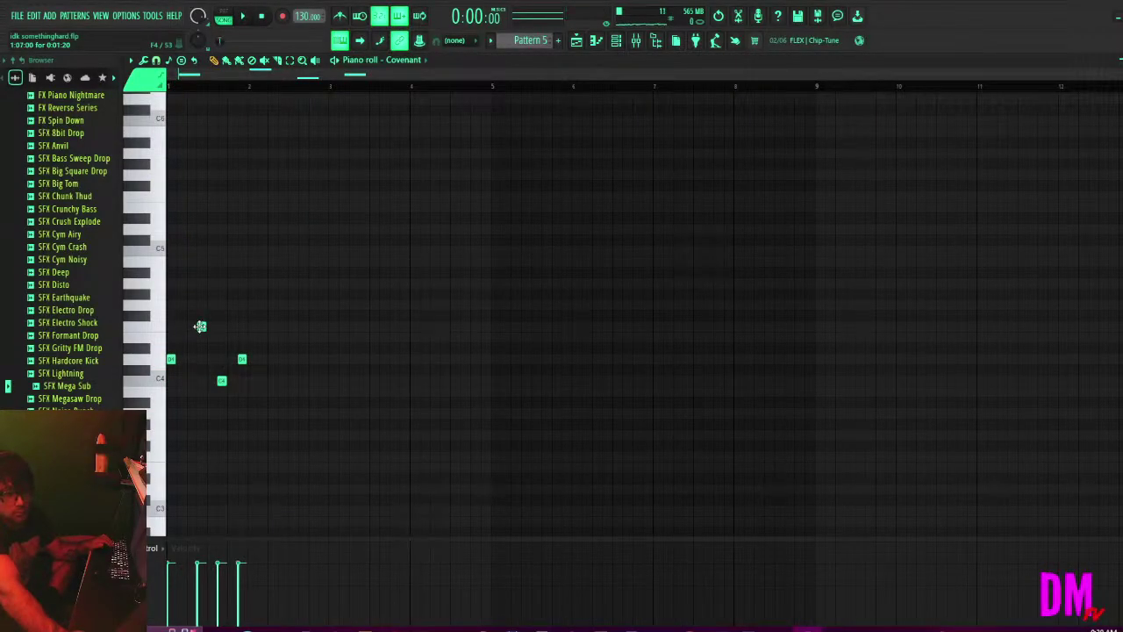
pyautogui.moveTo(200, 326); pyautogui.dragTo(198, 303)
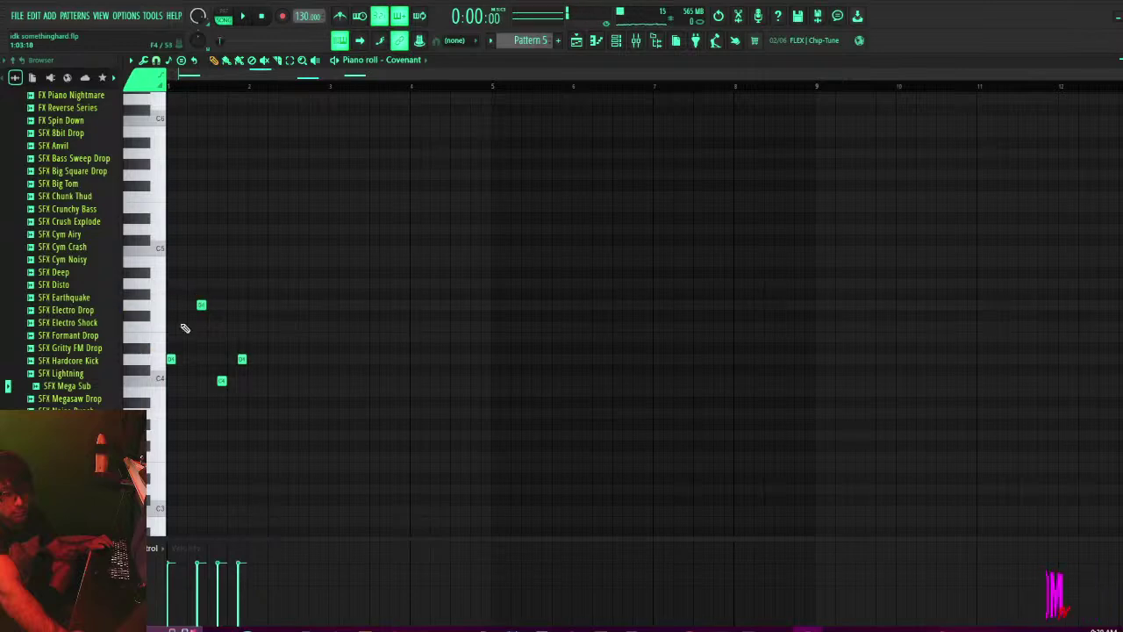
pyautogui.click(181, 327)
pyautogui.rightClick(201, 304)
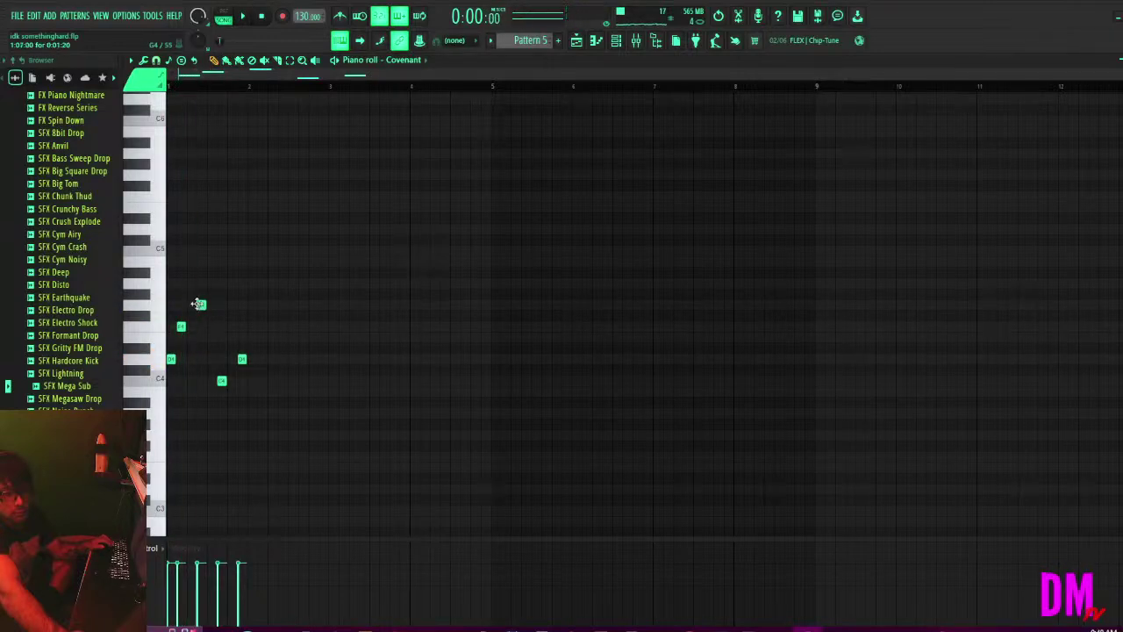
pyautogui.press('space')
pyautogui.scroll(3, 197, 342)
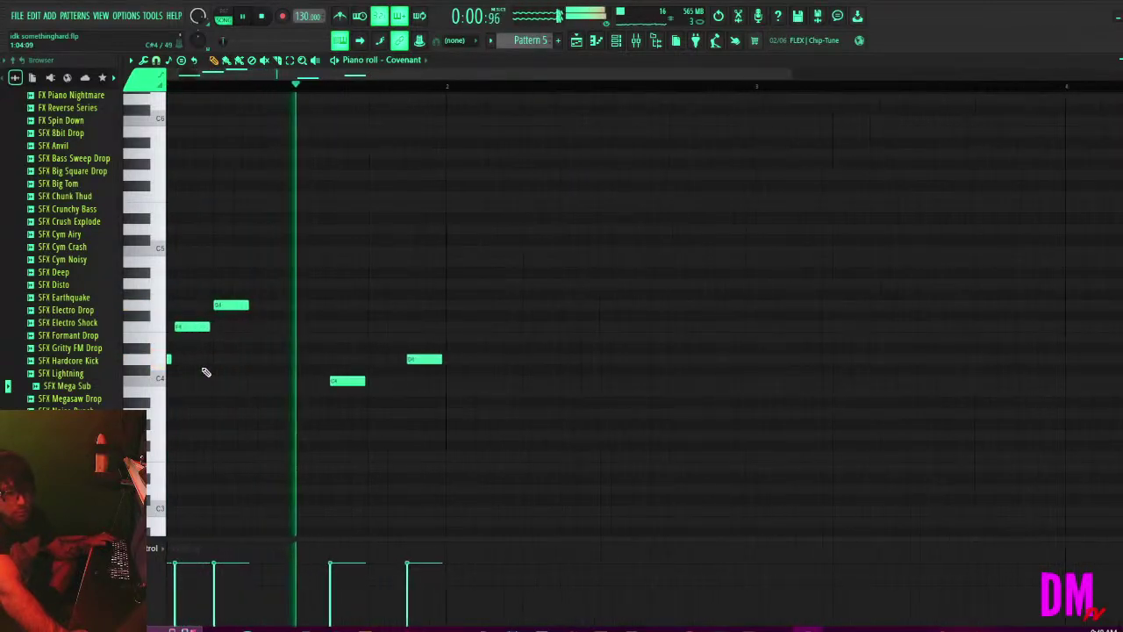
# Shift the F4 note earlier to step 2 of bar 1 and play the melody.
pyautogui.press('space')
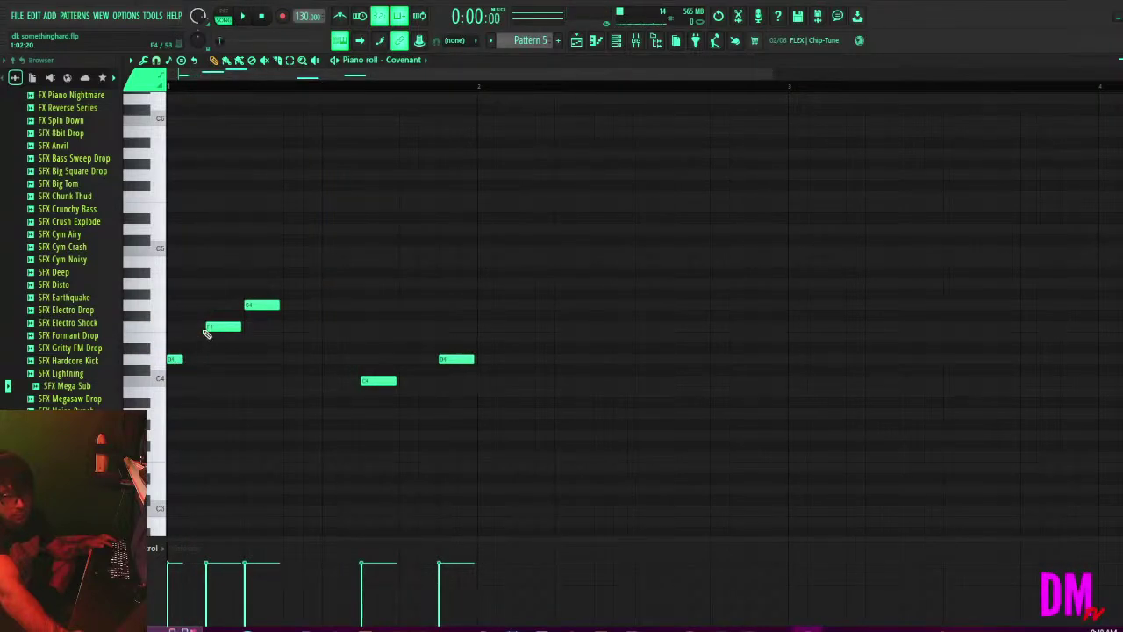
pyautogui.moveTo(209, 329); pyautogui.dragTo(189, 327)
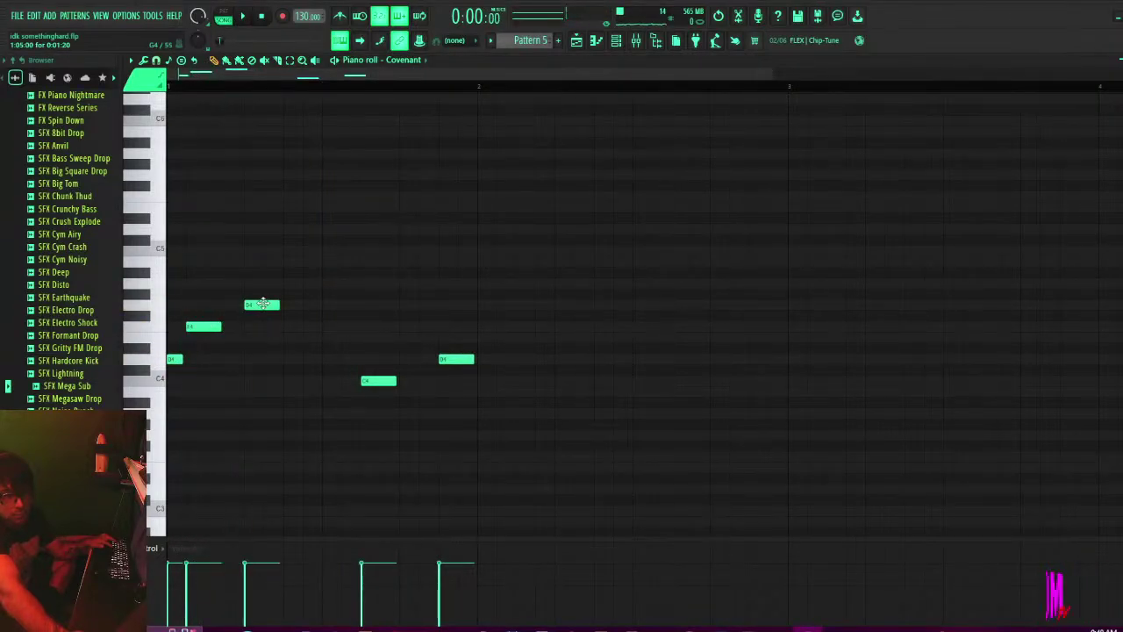
pyautogui.press('space')
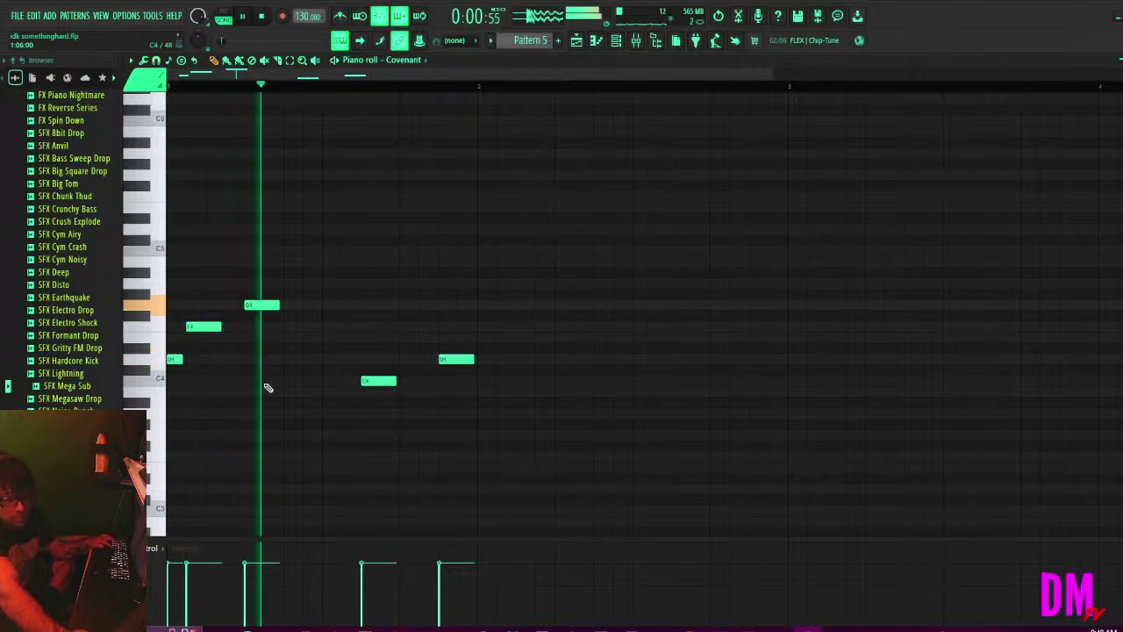
pyautogui.press('space')
# Delete the C4 and D4 notes at the end of bar 1 and play the remaining notes.
pyautogui.press('space')
pyautogui.rightClick(382, 381)
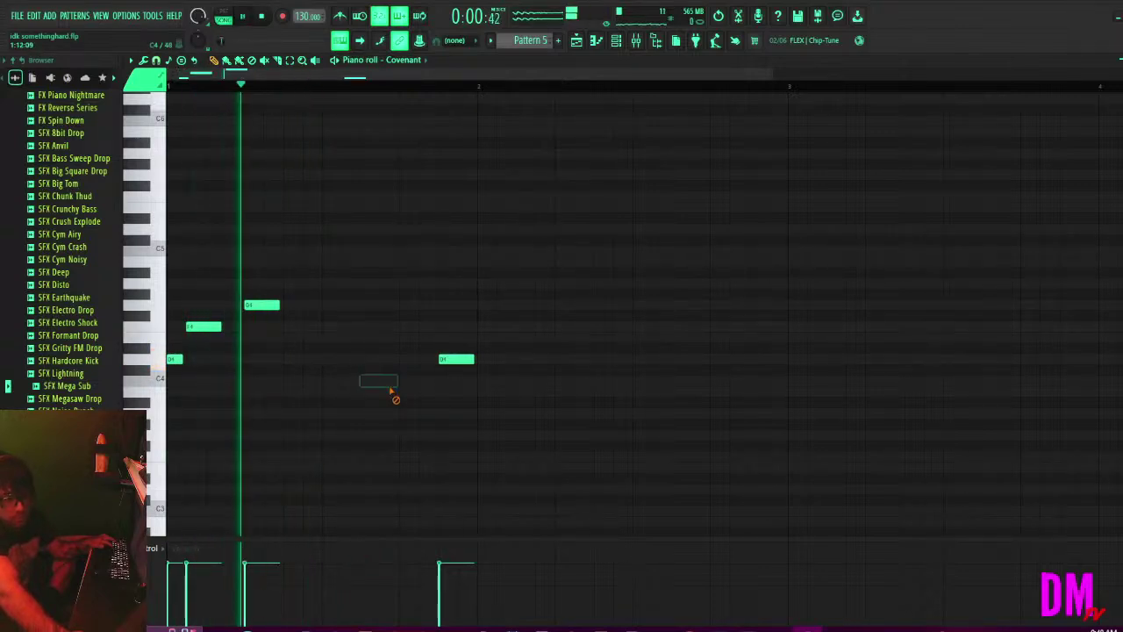
pyautogui.rightClick(456, 359)
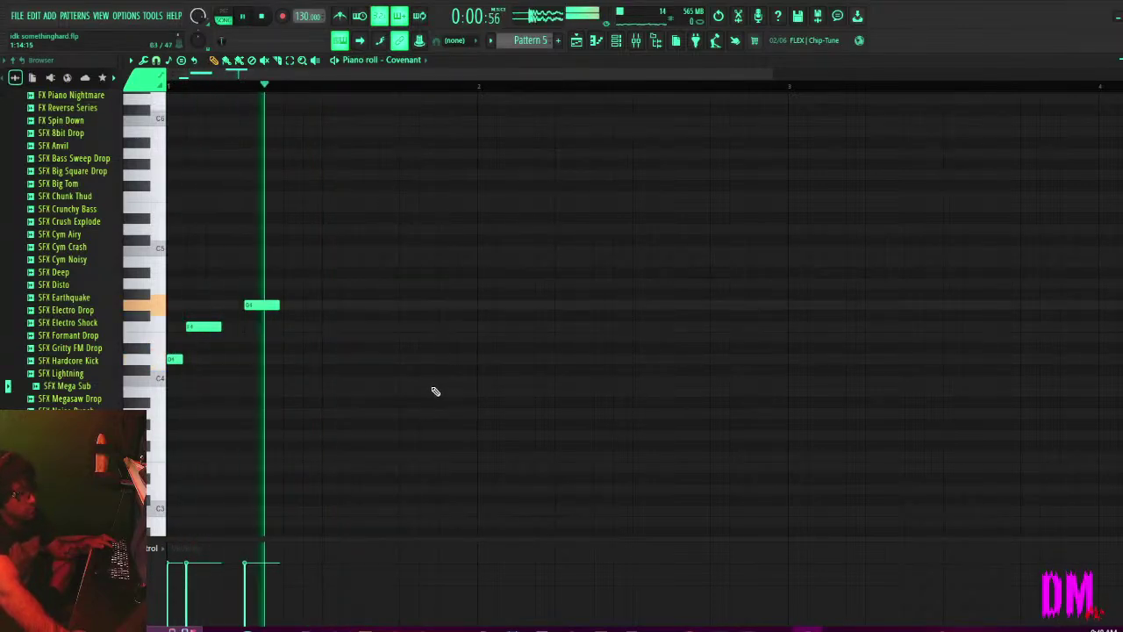
pyautogui.press('space')
pyautogui.press('space')
pyautogui.press('space')
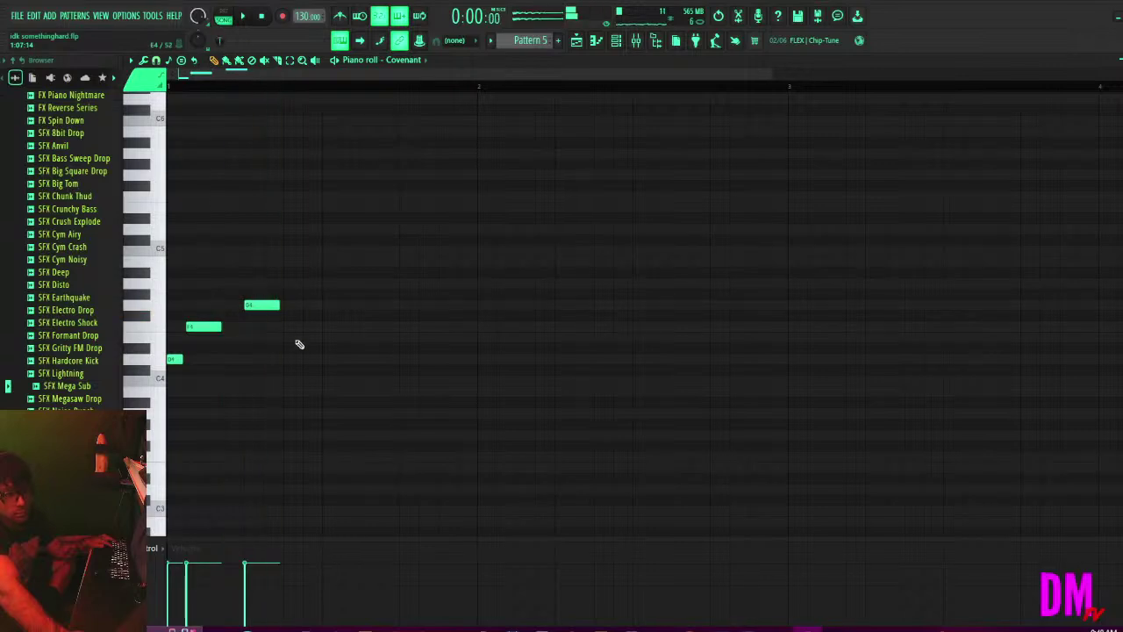
# Add a short A4 on step 9 and a short note on step 10 of bar 1, moving the latter from F#4 to G4.
pyautogui.click(322, 282)
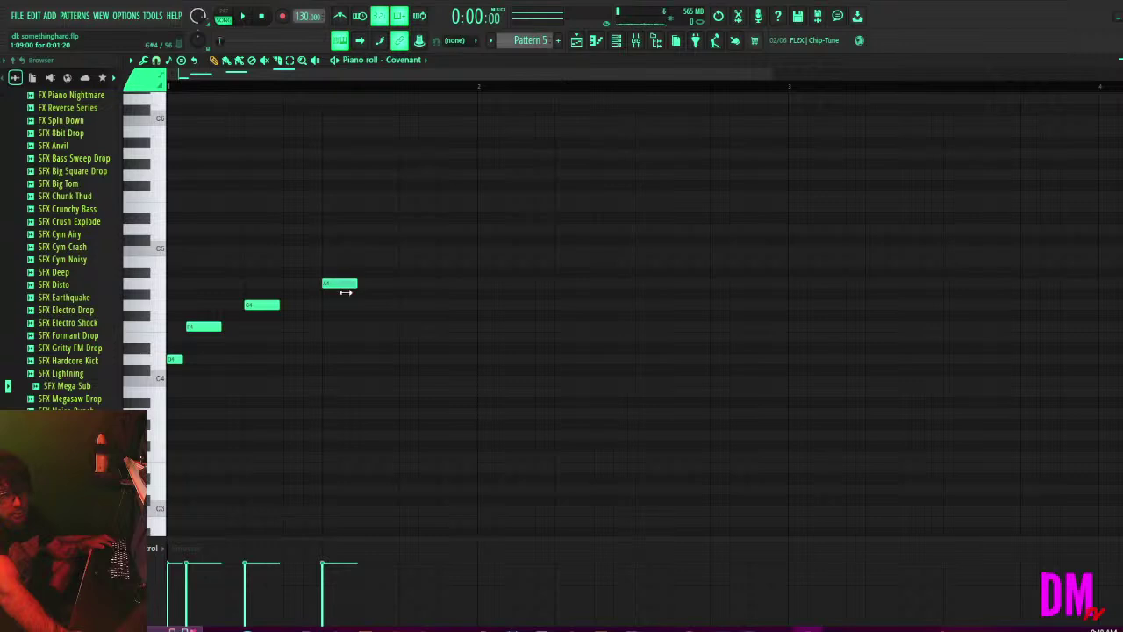
pyautogui.doubleClick(348, 314)
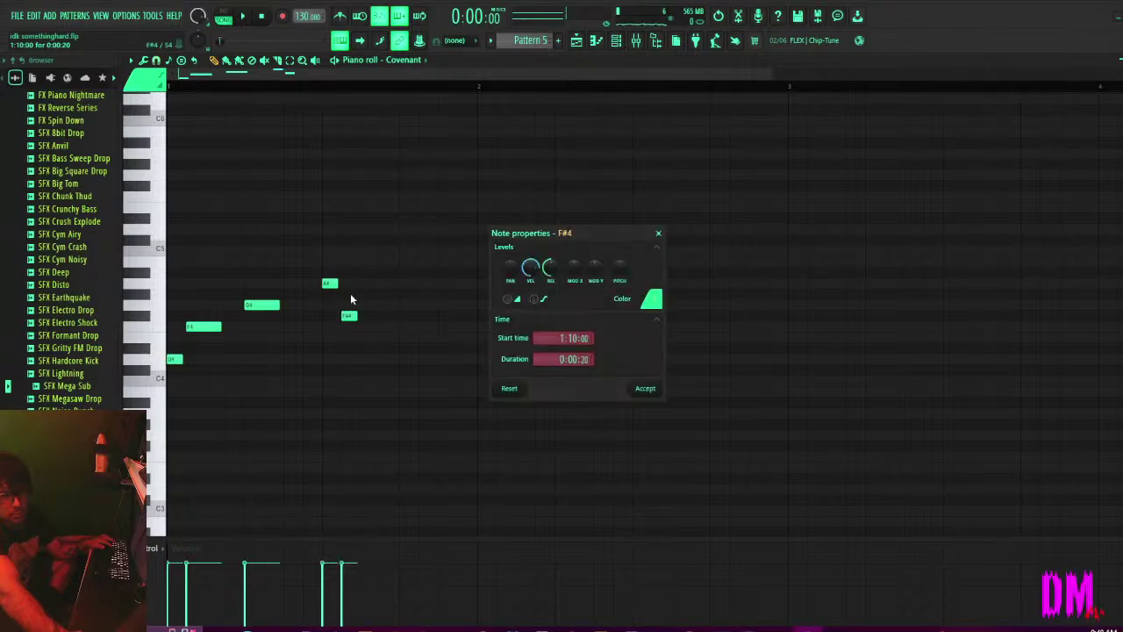
pyautogui.click(659, 234)
pyautogui.press('space')
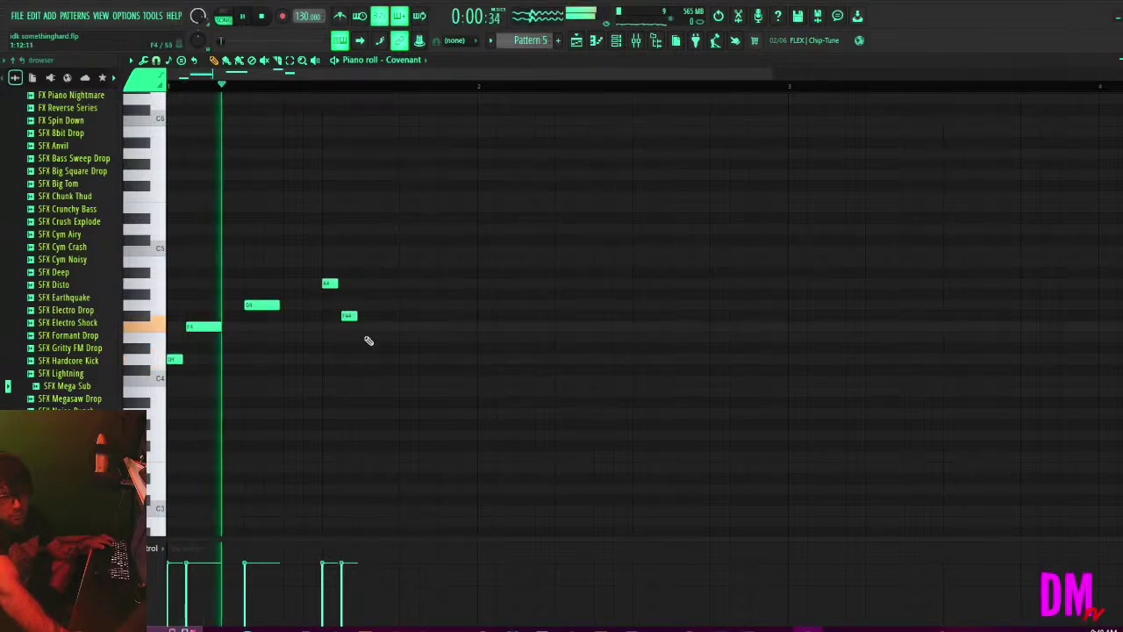
pyautogui.moveTo(343, 321); pyautogui.dragTo(349, 305)
pyautogui.press('space')
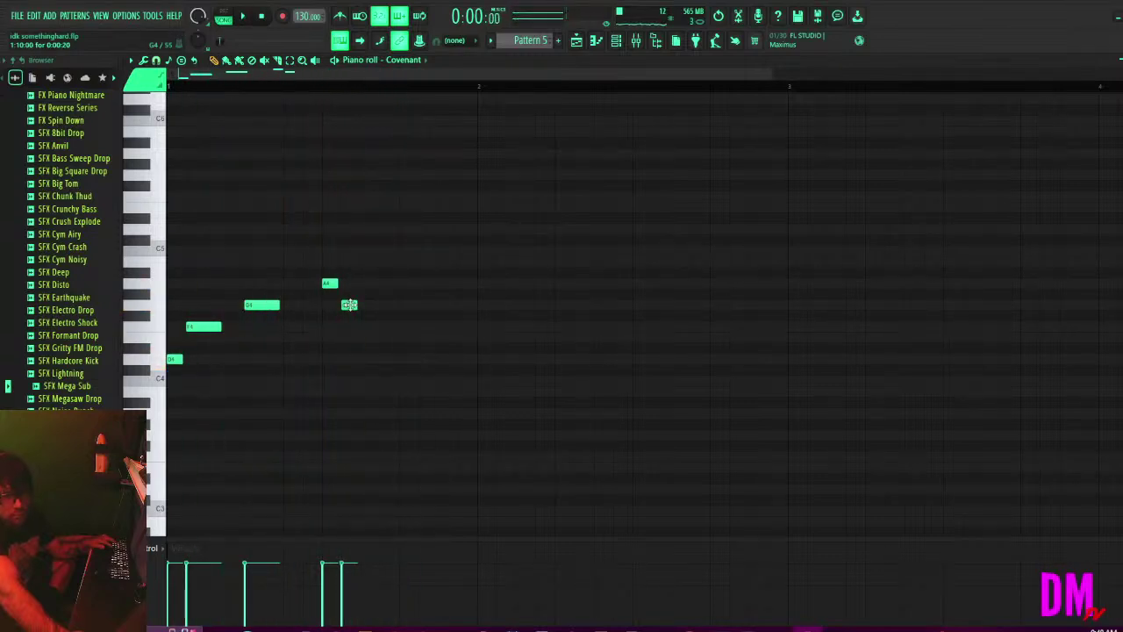
# Replace the short G4 after the A4 with a short D4 on step 11 of bar 1.
pyautogui.press('space')
pyautogui.rightClick(349, 304)
pyautogui.press('space')
pyautogui.moveTo(345, 338); pyautogui.dragTo(353, 313)
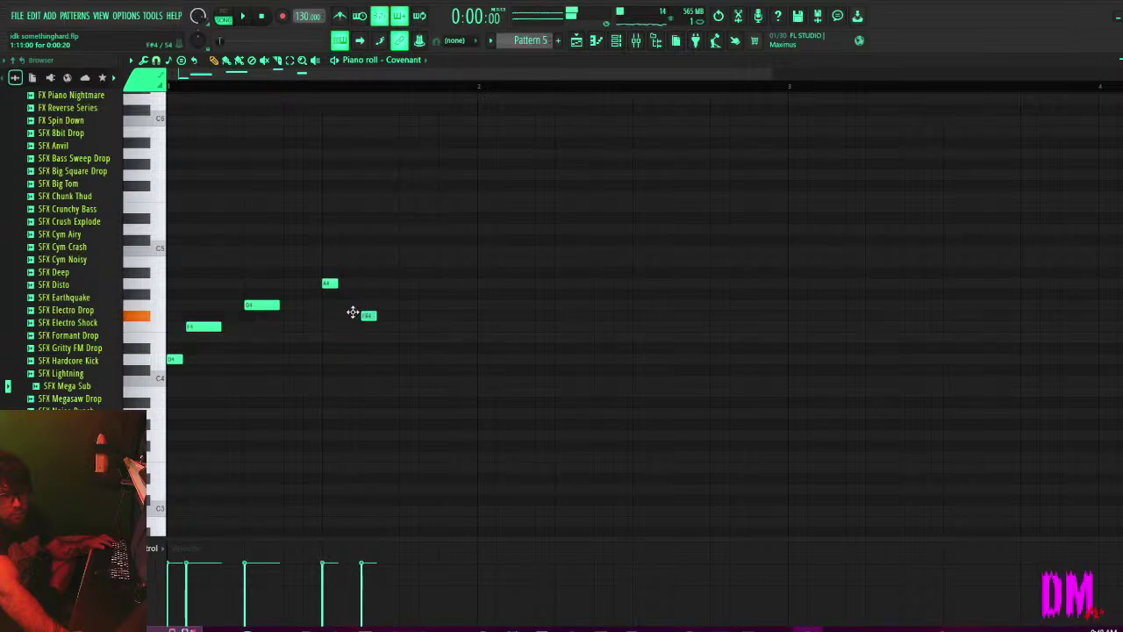
pyautogui.moveTo(350, 370); pyautogui.dragTo(352, 358)
pyautogui.press('space')
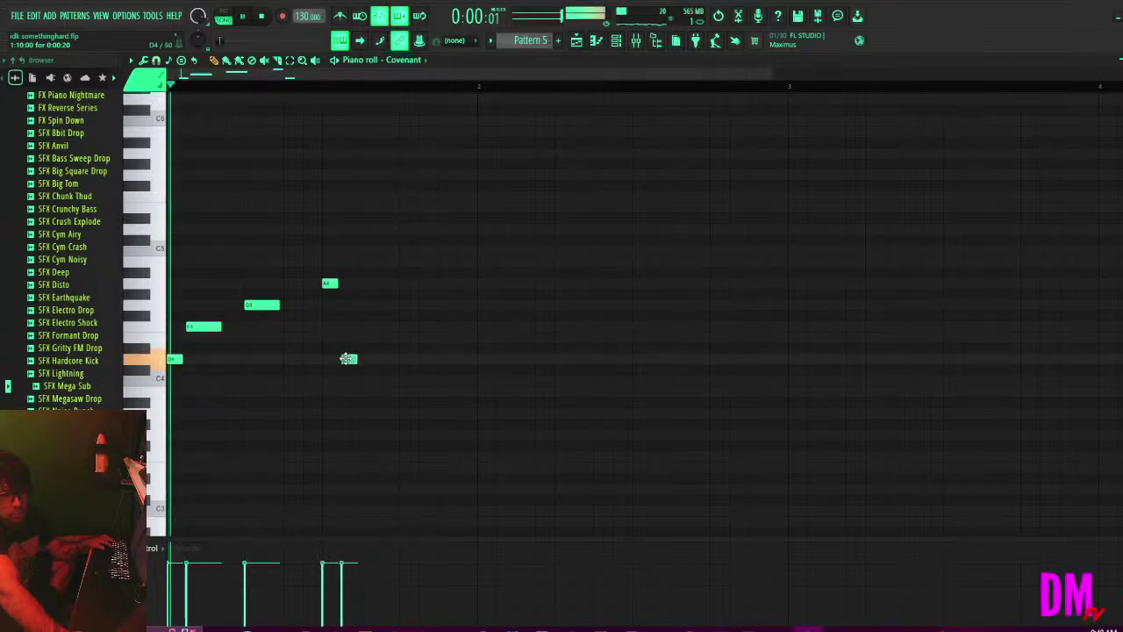
pyautogui.moveTo(348, 358); pyautogui.dragTo(365, 358)
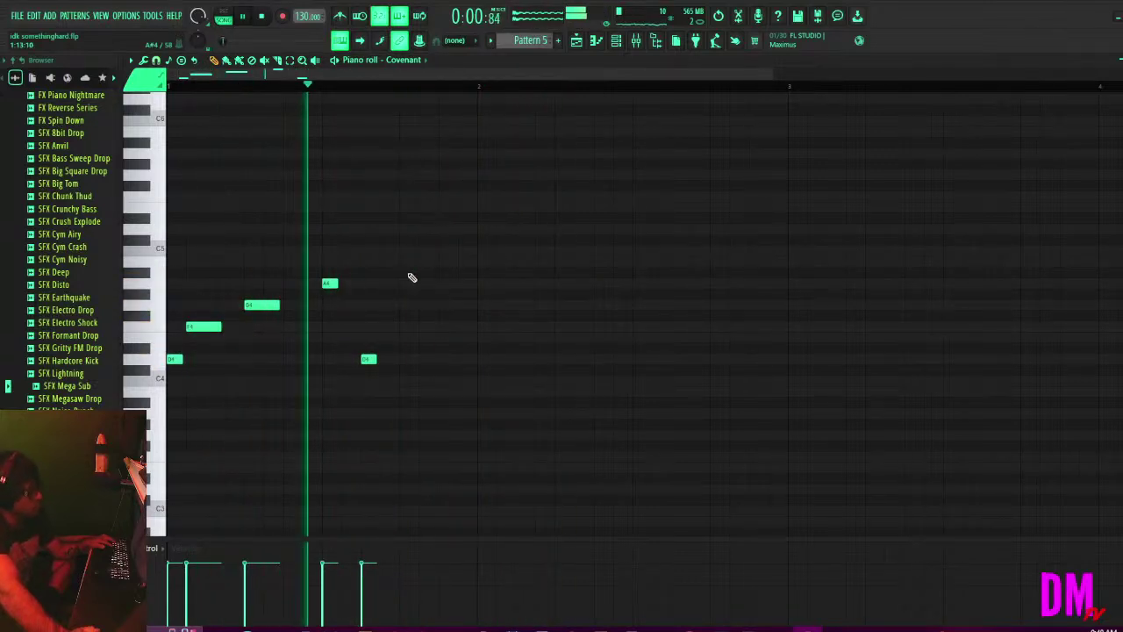
# Add a short C5 on step 13 and a short A4 on step 15 of bar 1, then play the phrase.
pyautogui.press('space')
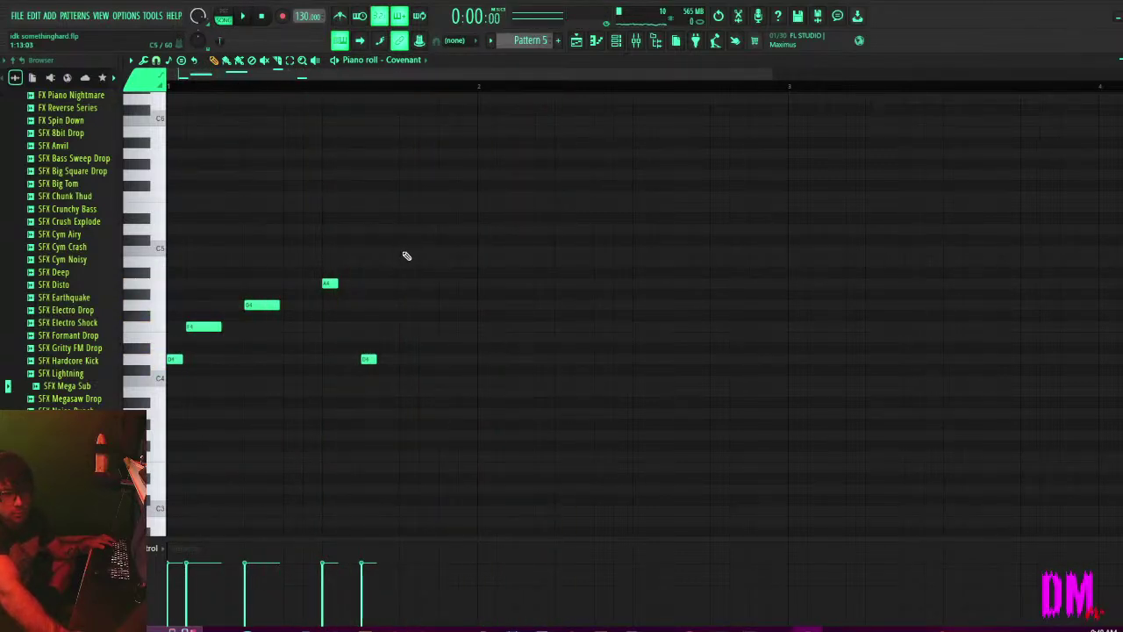
pyautogui.moveTo(406, 256)
pyautogui.mouseDown()
pyautogui.moveTo(417, 241)
pyautogui.moveTo(400, 266)
pyautogui.moveTo(402, 251)
pyautogui.mouseUp()
pyautogui.moveTo(444, 325); pyautogui.dragTo(453, 284)
pyautogui.press('space')
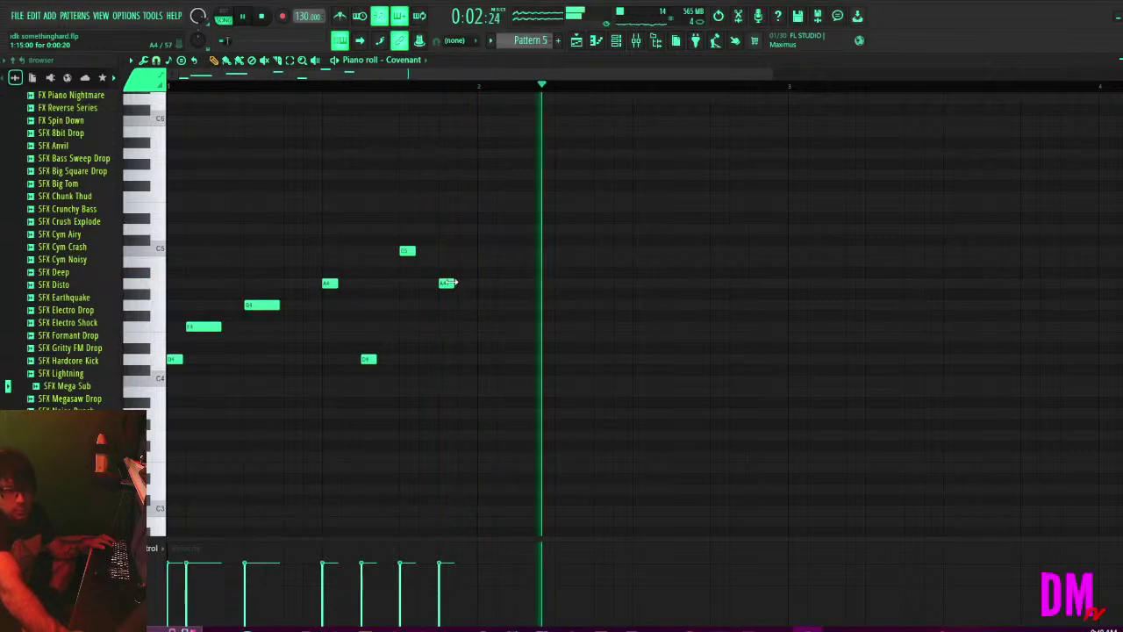
pyautogui.scroll(1, 452, 288)
pyautogui.scroll(-1, 451, 288)
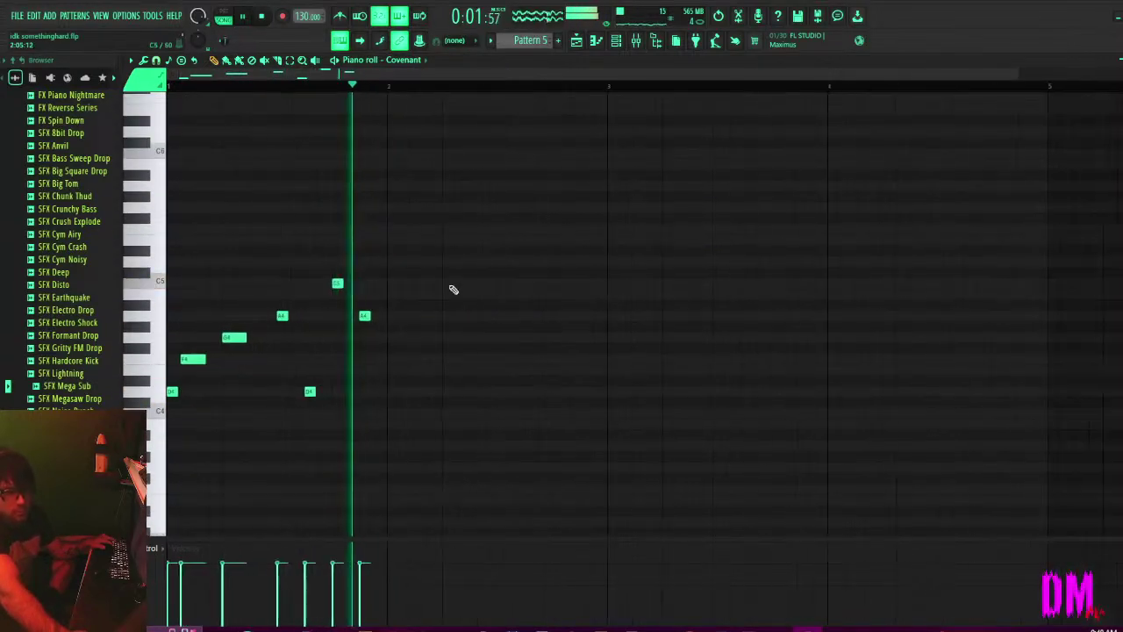
# Replay the first bar's melody and add a short D5 at the start of bar 2.
pyautogui.press('space')
pyautogui.press('space')
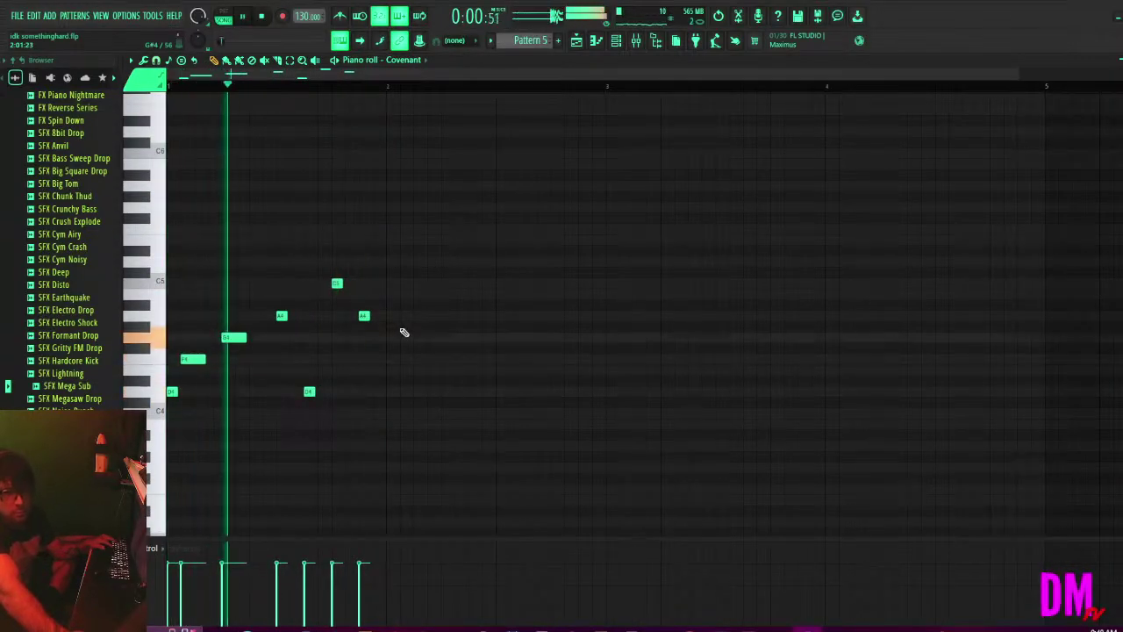
pyautogui.press('space')
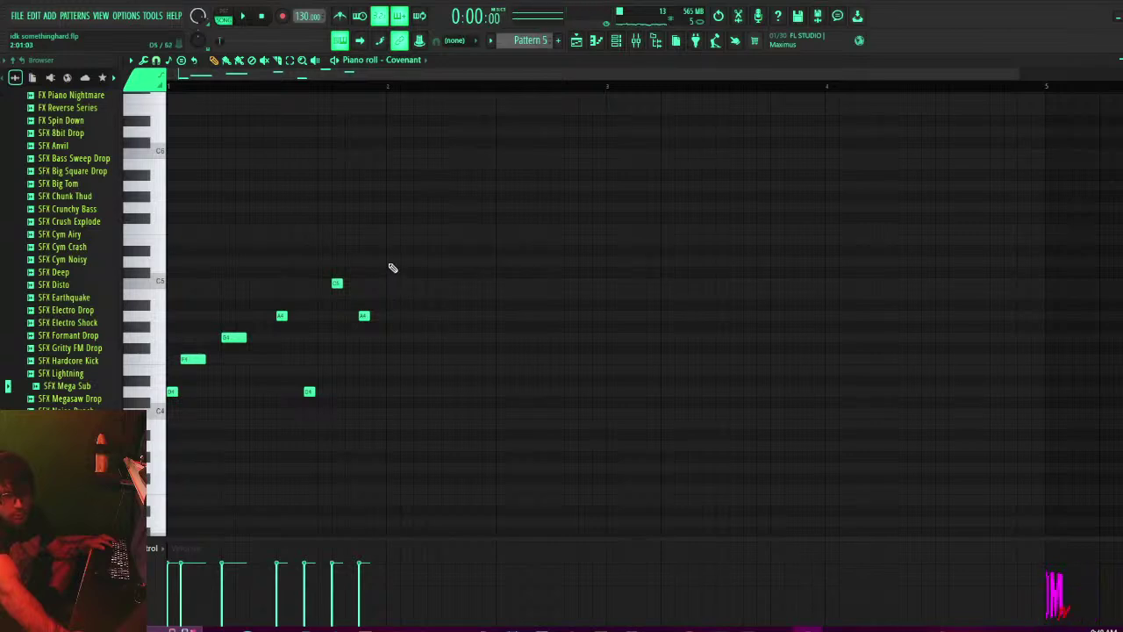
pyautogui.click(392, 262)
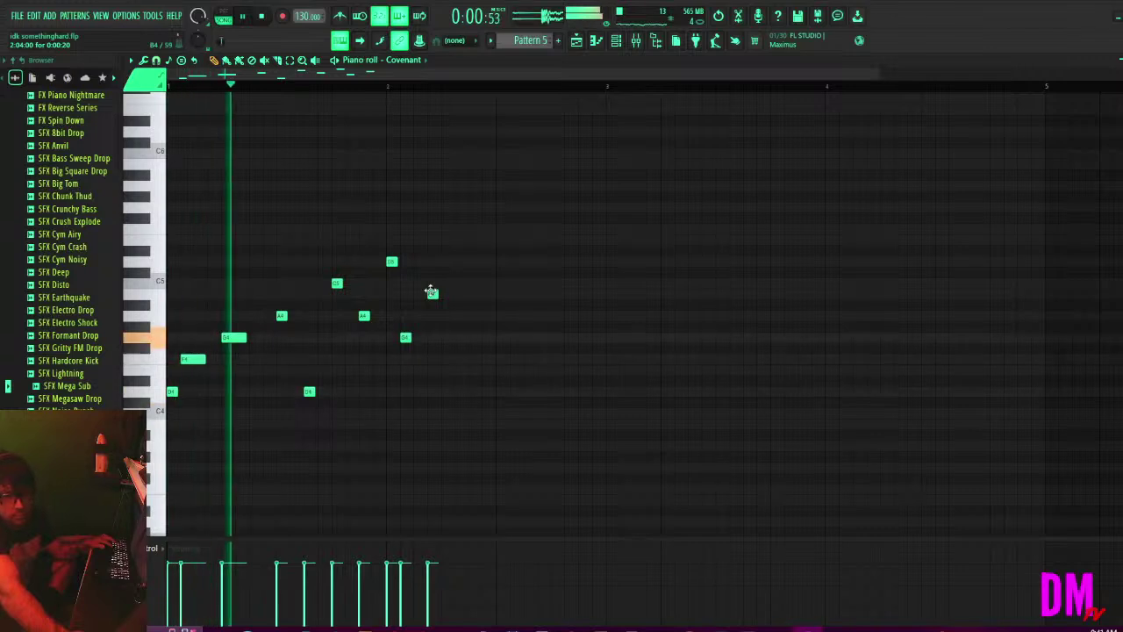
# Clear the notes in bar 2 and copy the opening D4, F4 and G4 notes to the start of bar 3.
pyautogui.moveTo(431, 292); pyautogui.dragTo(444, 292)
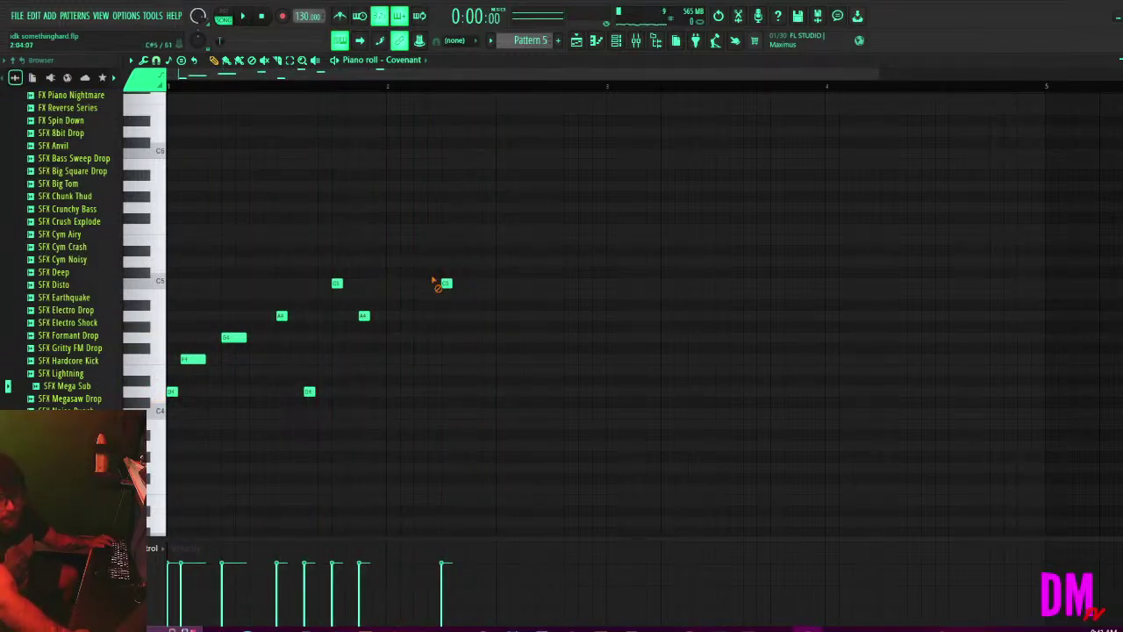
pyautogui.moveTo(236, 313); pyautogui.dragTo(392, 391)
pyautogui.press('space')
pyautogui.press('space')
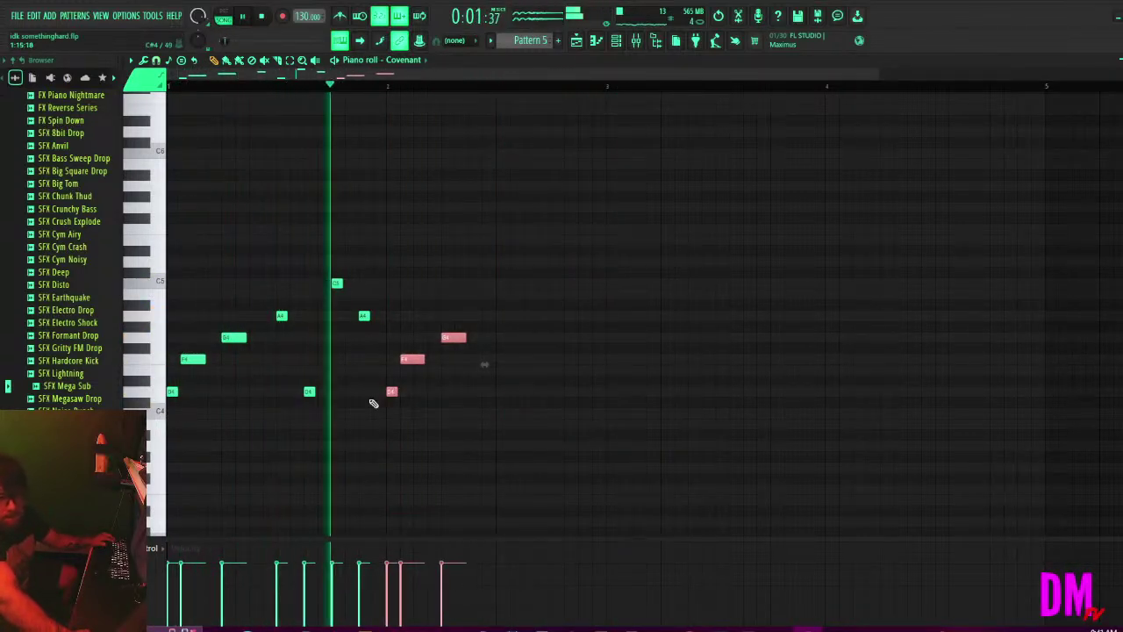
pyautogui.press('space')
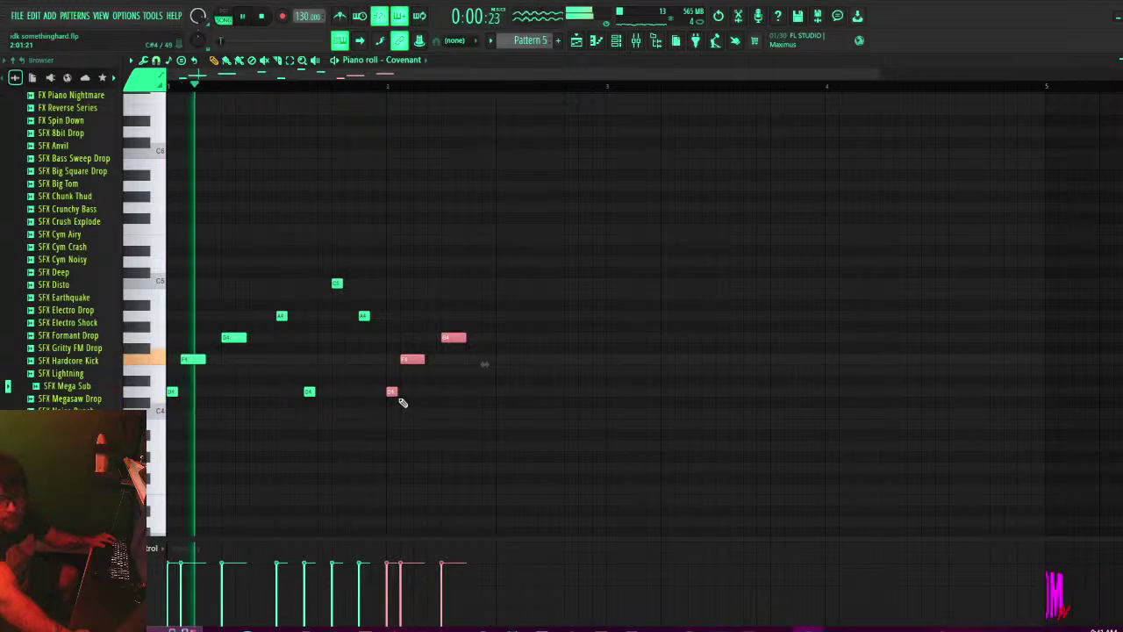
pyautogui.moveTo(391, 394); pyautogui.dragTo(609, 391)
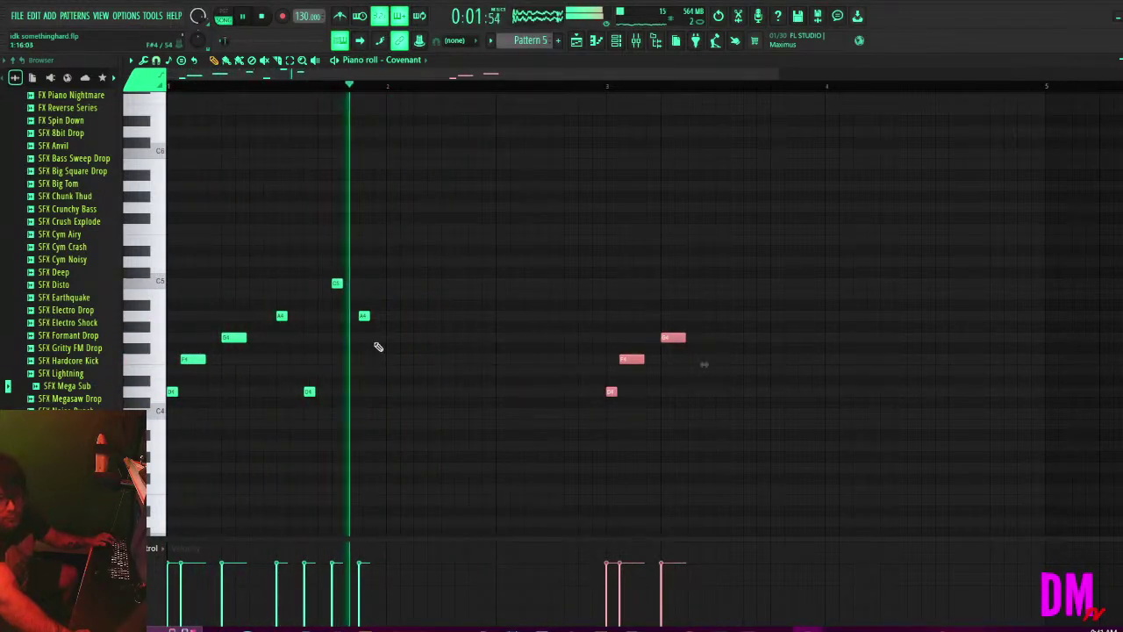
# Continue bar 3 with a short C5 on step 9, A4 on step 11, and F4 on steps 12 and 15.
pyautogui.moveTo(360, 247); pyautogui.dragTo(493, 361)
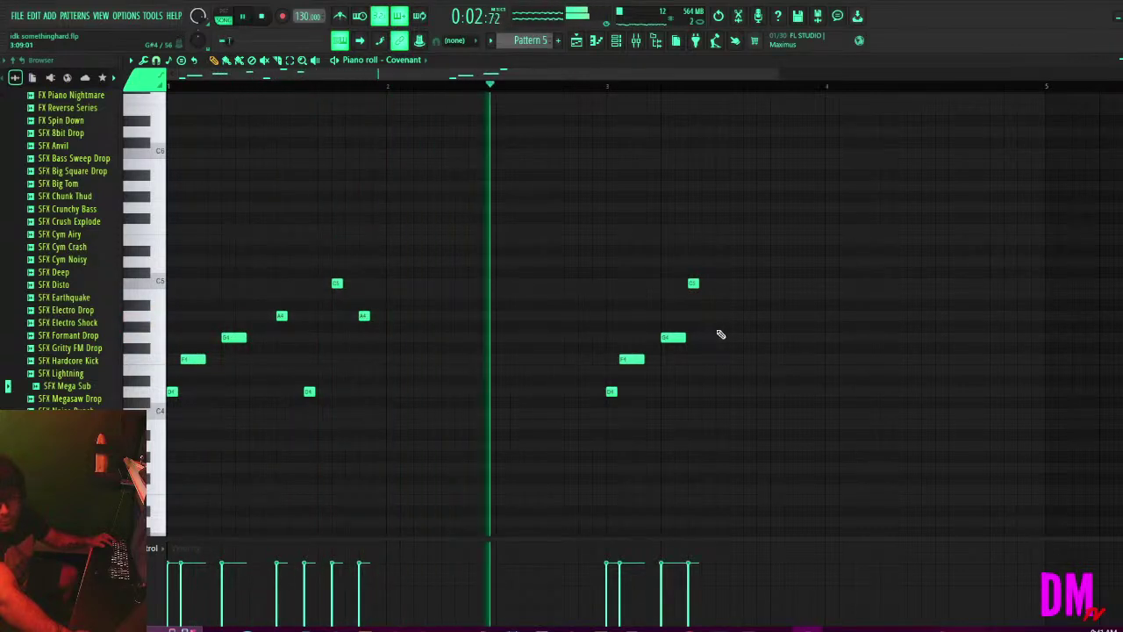
pyautogui.press('space')
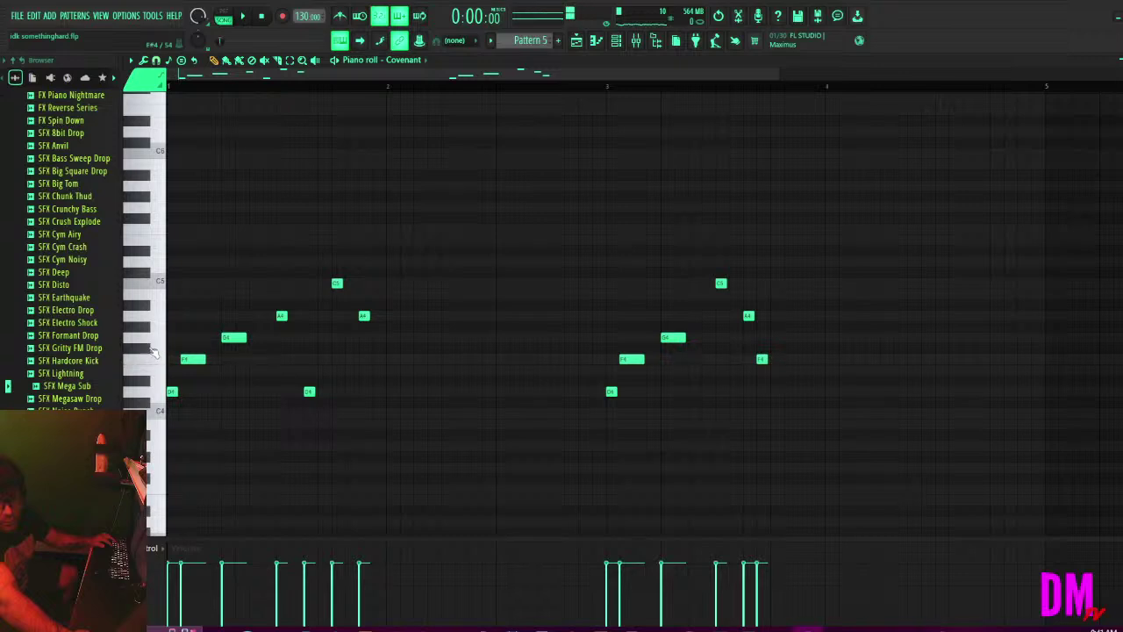
pyautogui.press('space')
pyautogui.click(798, 360)
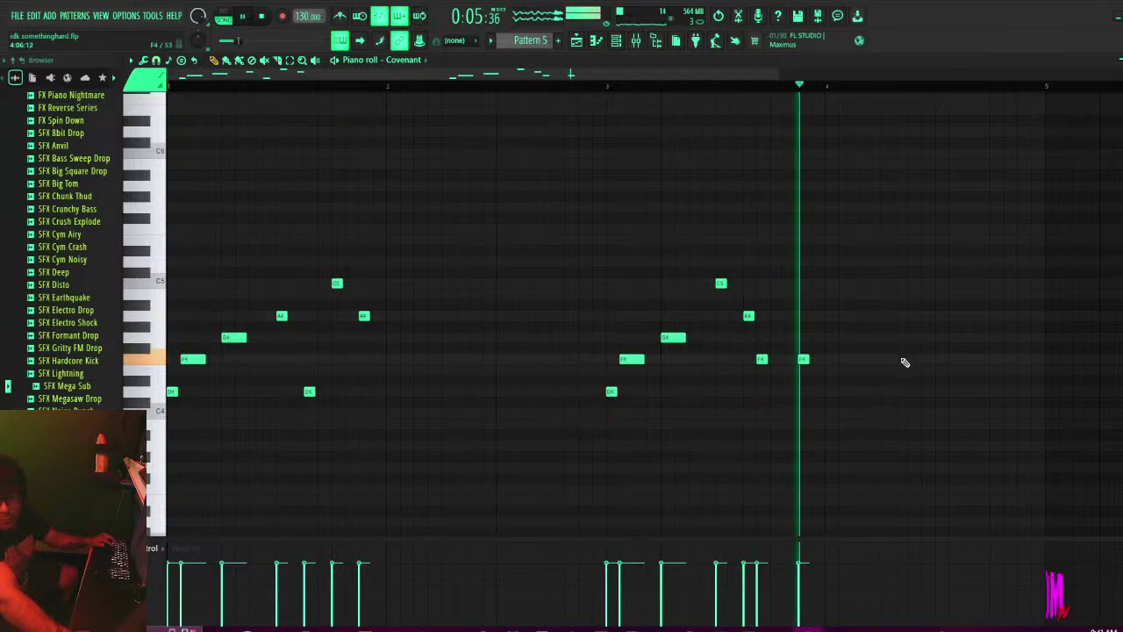
pyautogui.press('space')
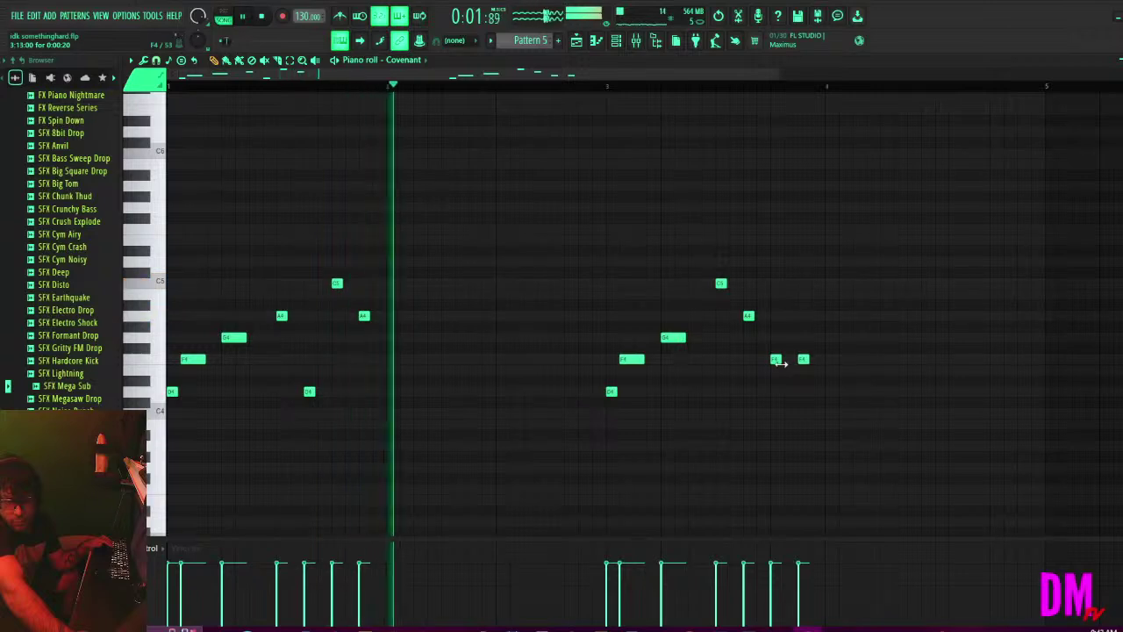
pyautogui.moveTo(772, 359); pyautogui.dragTo(760, 359)
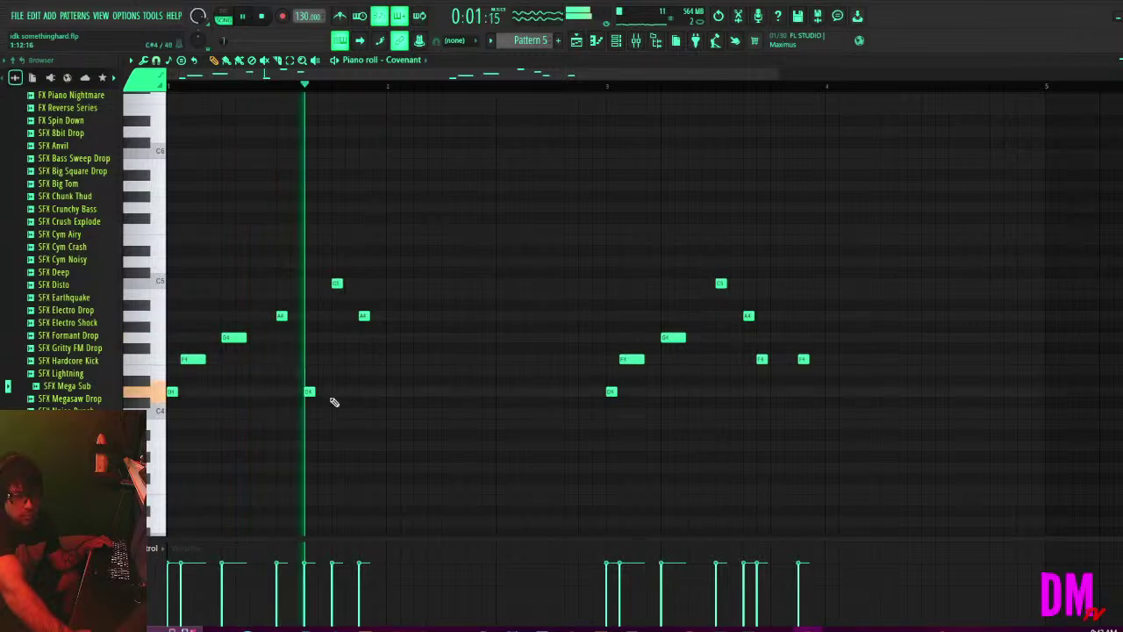
# Fill bar 2 with short F5, D5, A4, C4, E4, G4 and C5 notes on steps 1, 3, 4, 5, 7, 9 and 11.
pyautogui.press('space')
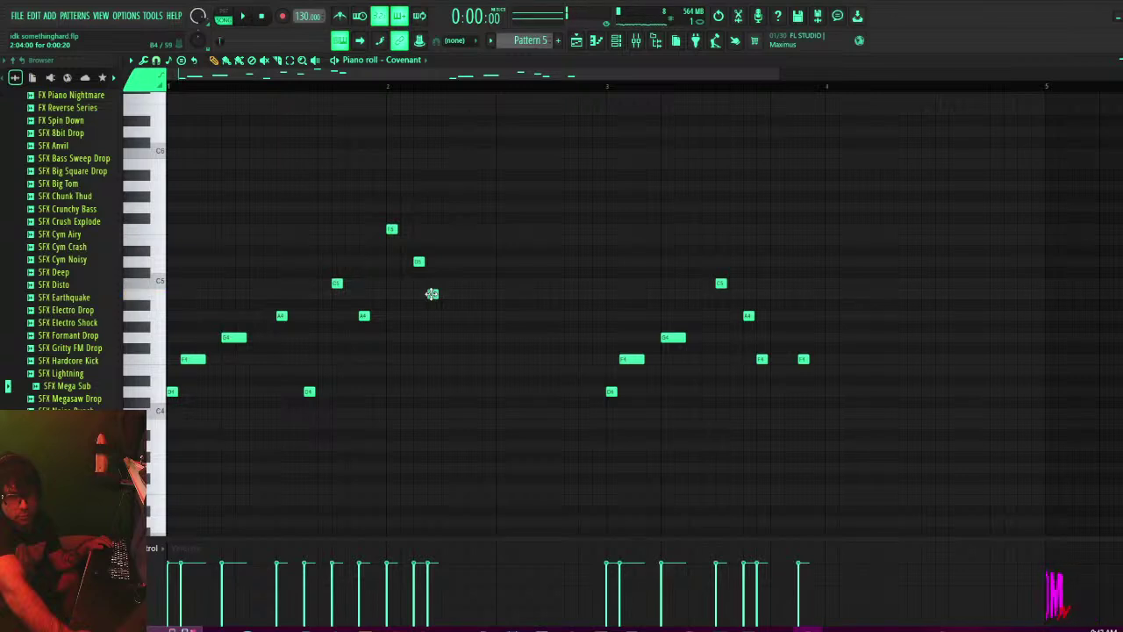
pyautogui.press('space')
pyautogui.moveTo(432, 294); pyautogui.dragTo(434, 316)
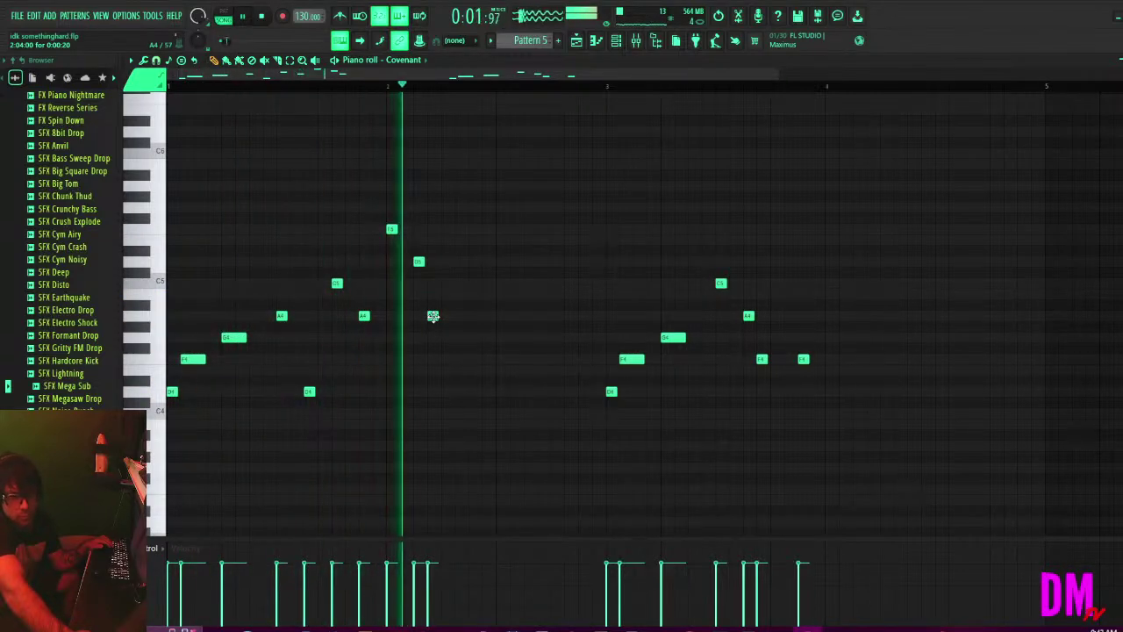
pyautogui.press('space')
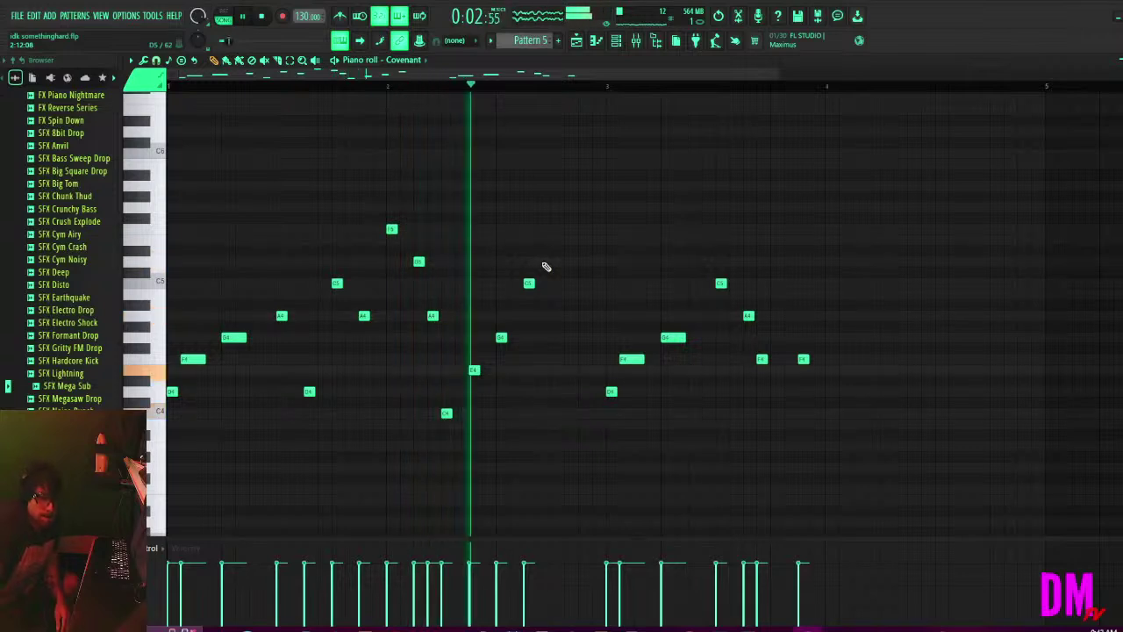
# Replay the melody and delete the short E4, G4 and C5 notes that end bar 2.
pyautogui.press('space')
pyautogui.press('space')
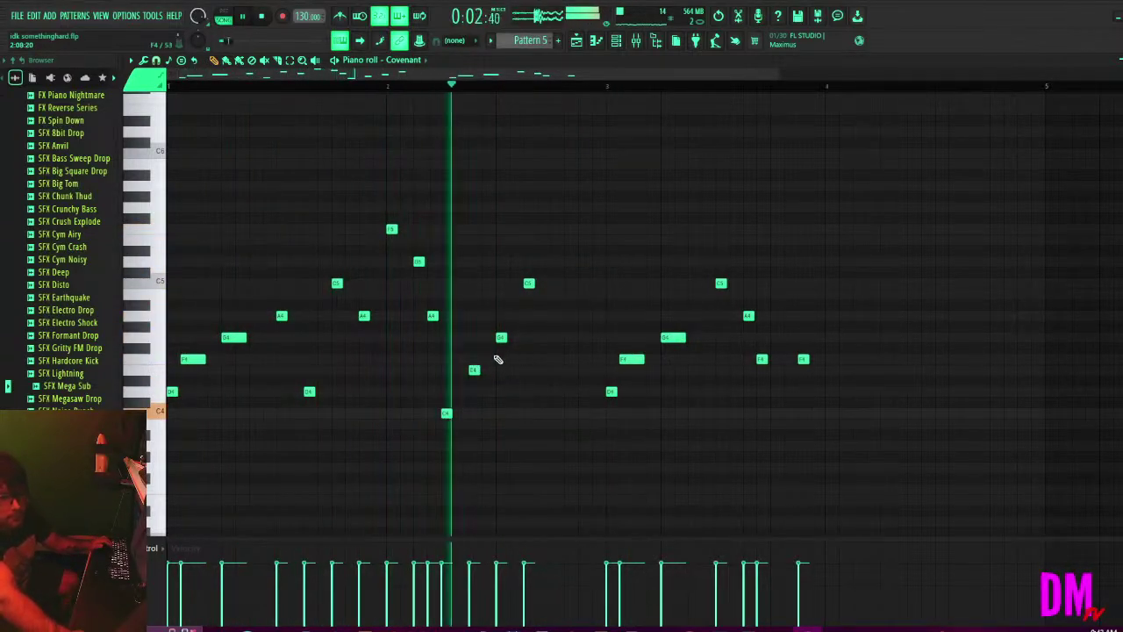
pyautogui.press('space')
pyautogui.press('space')
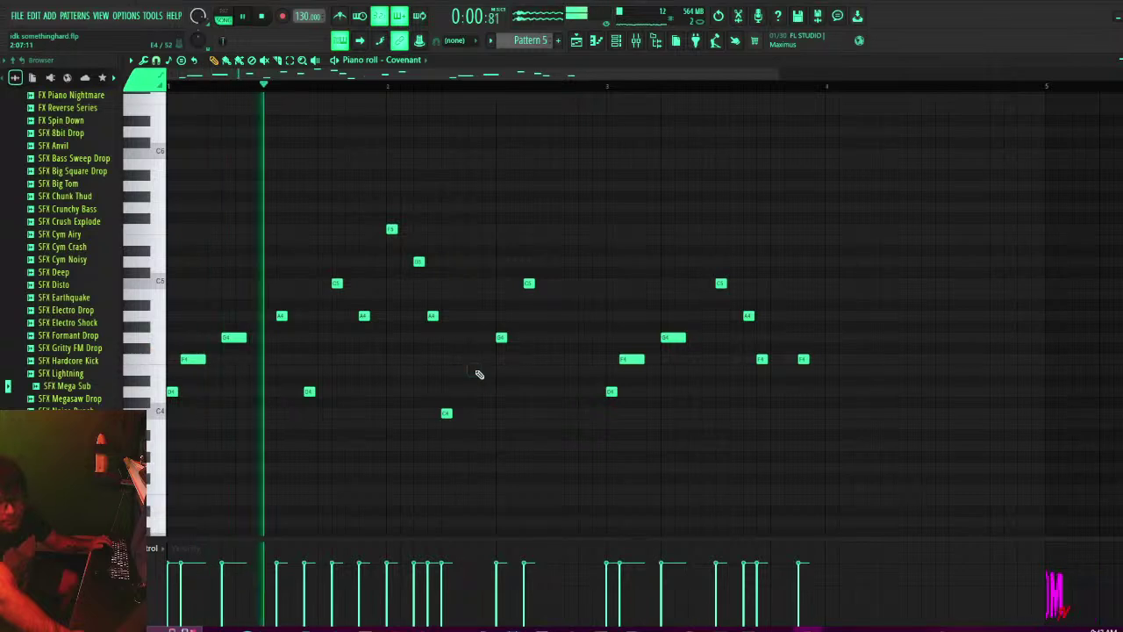
pyautogui.hotkey('ctrl', 's')
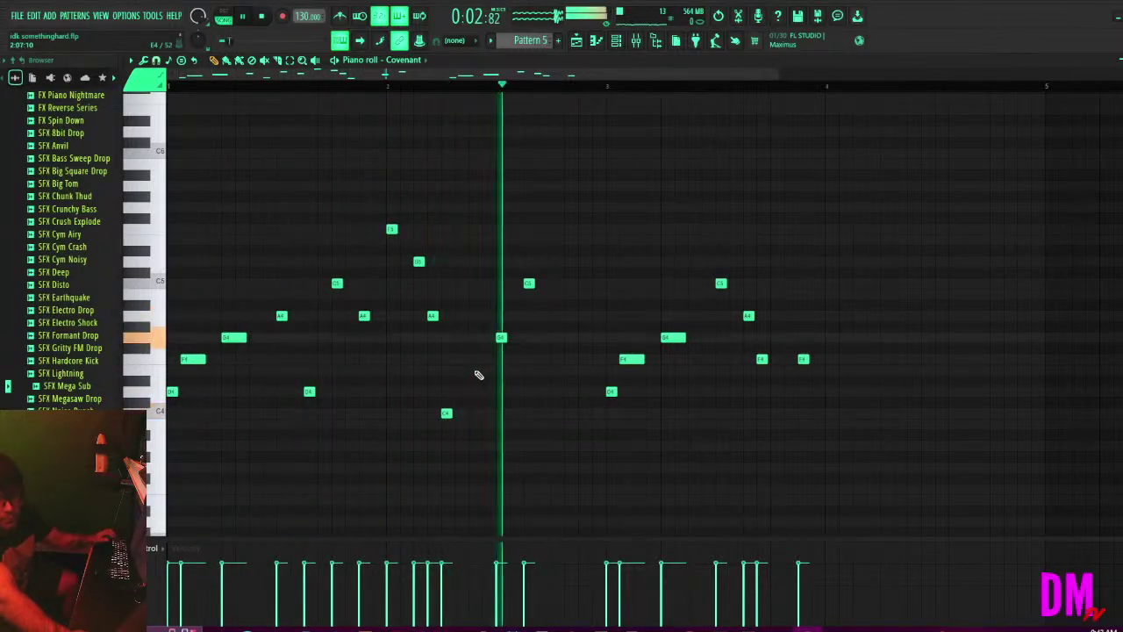
pyautogui.press('space')
pyautogui.press('space')
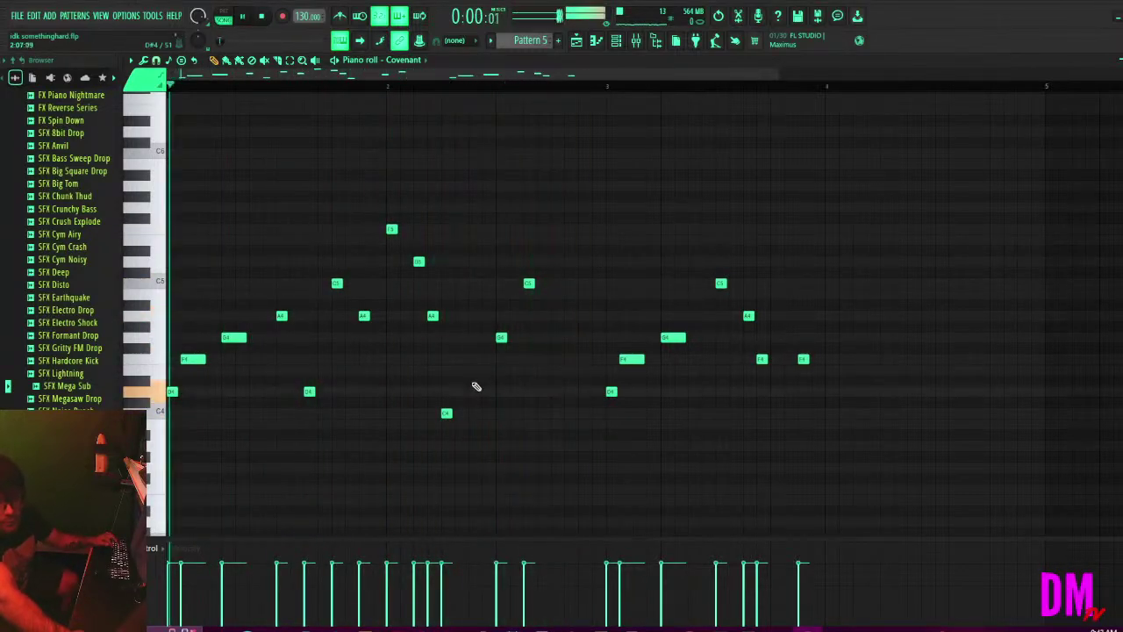
pyautogui.rightClick(500, 337)
pyautogui.rightClick(528, 283)
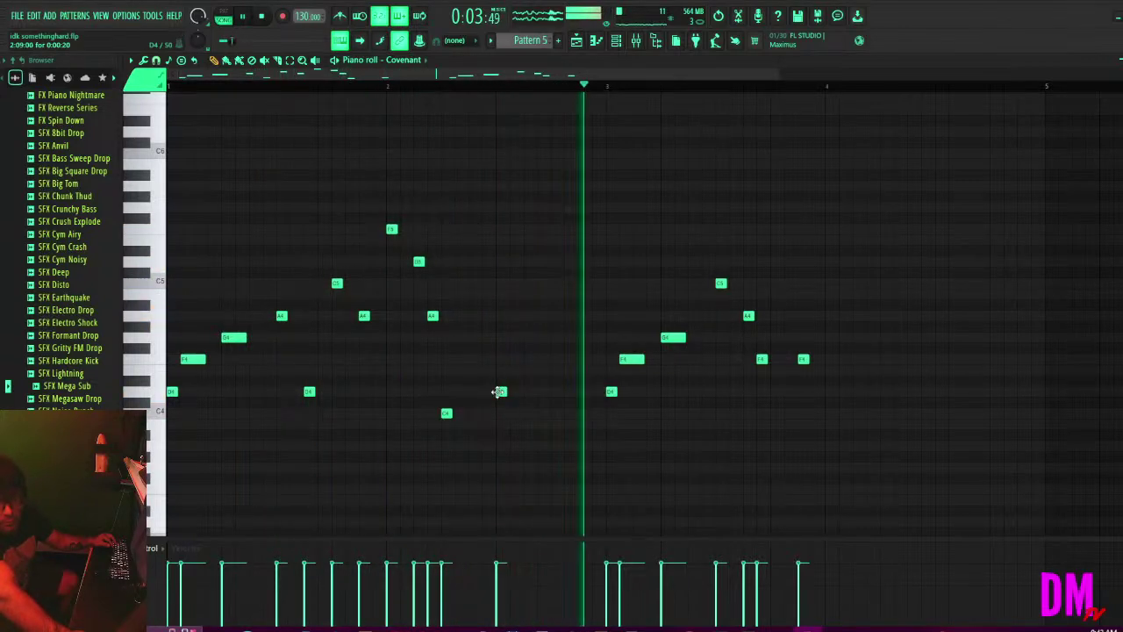
# Place a short D4 on step 7, E4 on step 9 and G4 on step 11 of bar 2, removing the extra G4 on step 12.
pyautogui.moveTo(500, 391); pyautogui.dragTo(472, 396)
pyautogui.click(499, 369)
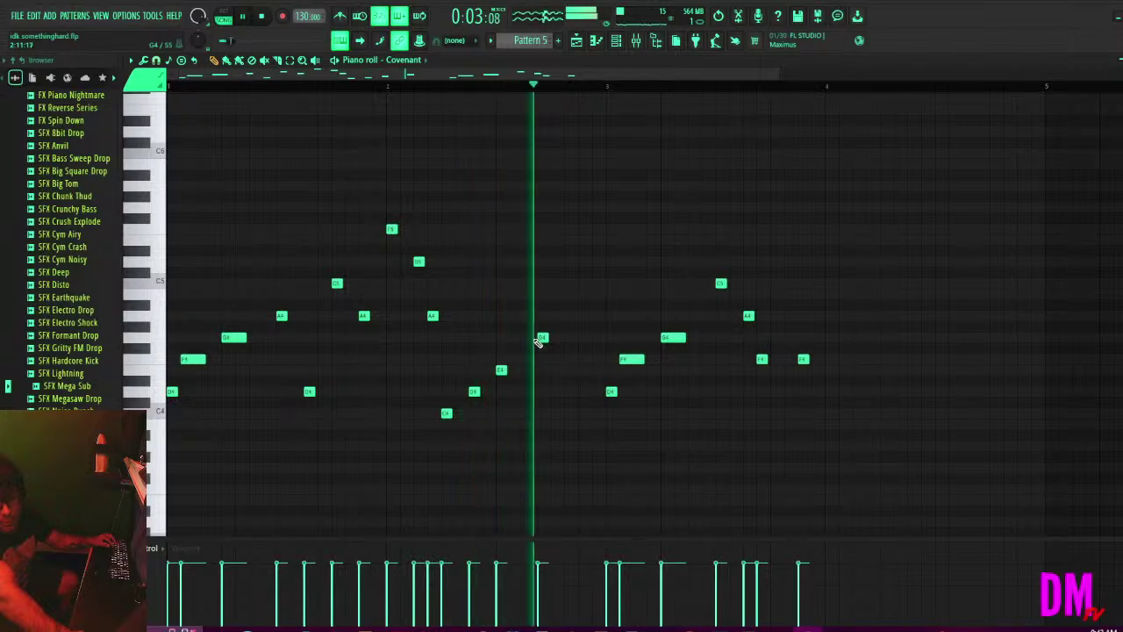
pyautogui.click(529, 338)
pyautogui.rightClick(543, 338)
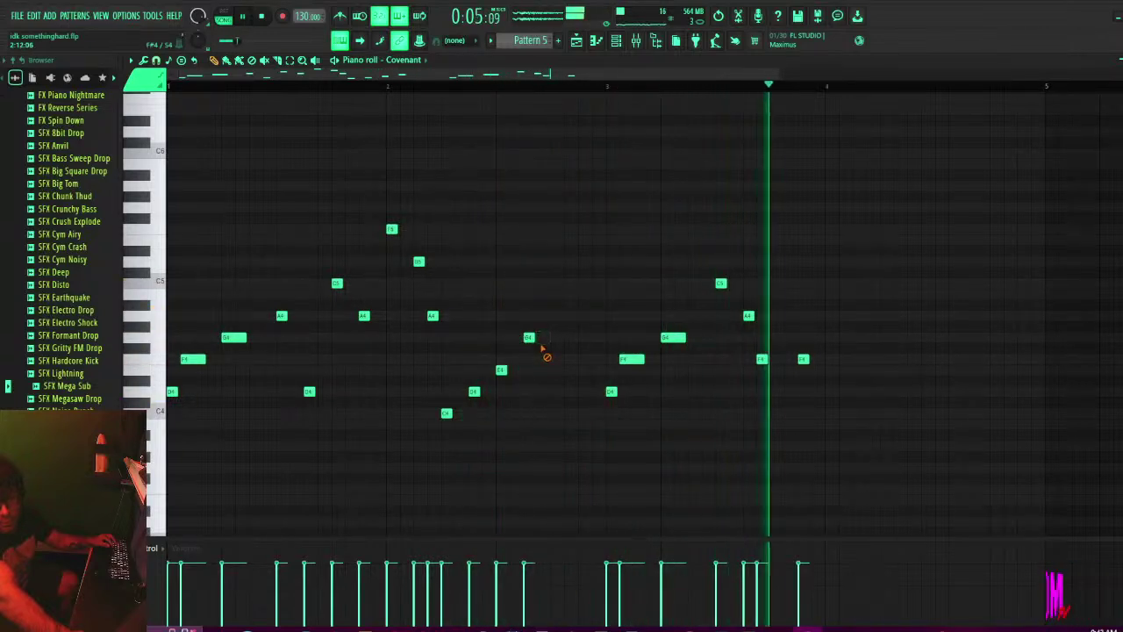
pyautogui.hotkey('ctrl', 's')
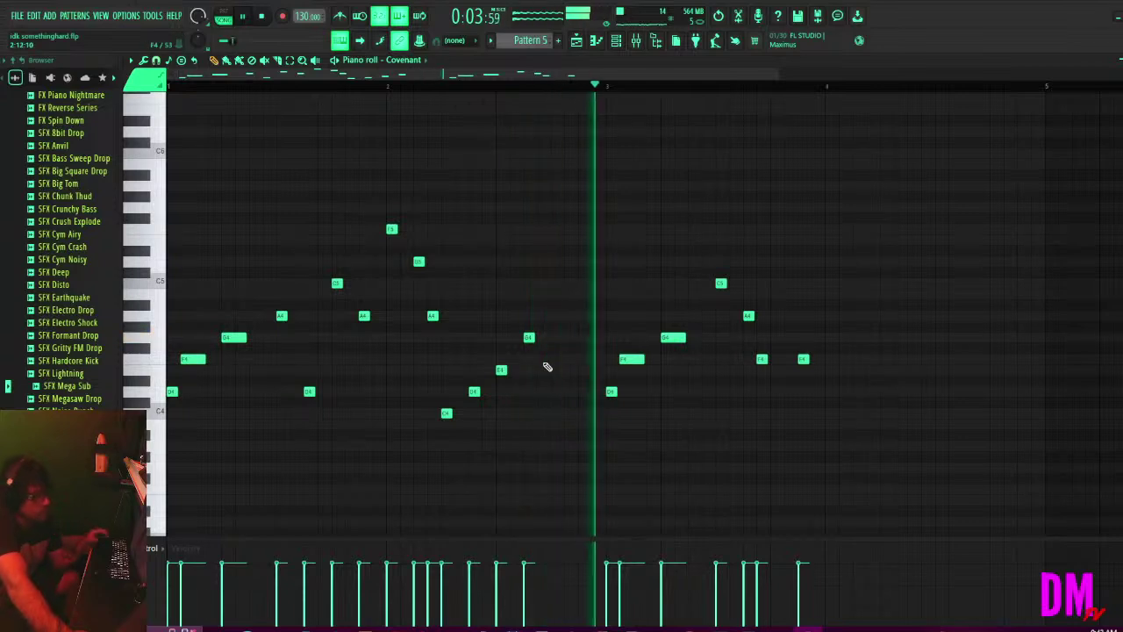
# Replace the E4 and G4 in bar 2 with a short F4 on step 11 and A4 on step 13, and save the project.
pyautogui.rightClick(502, 373)
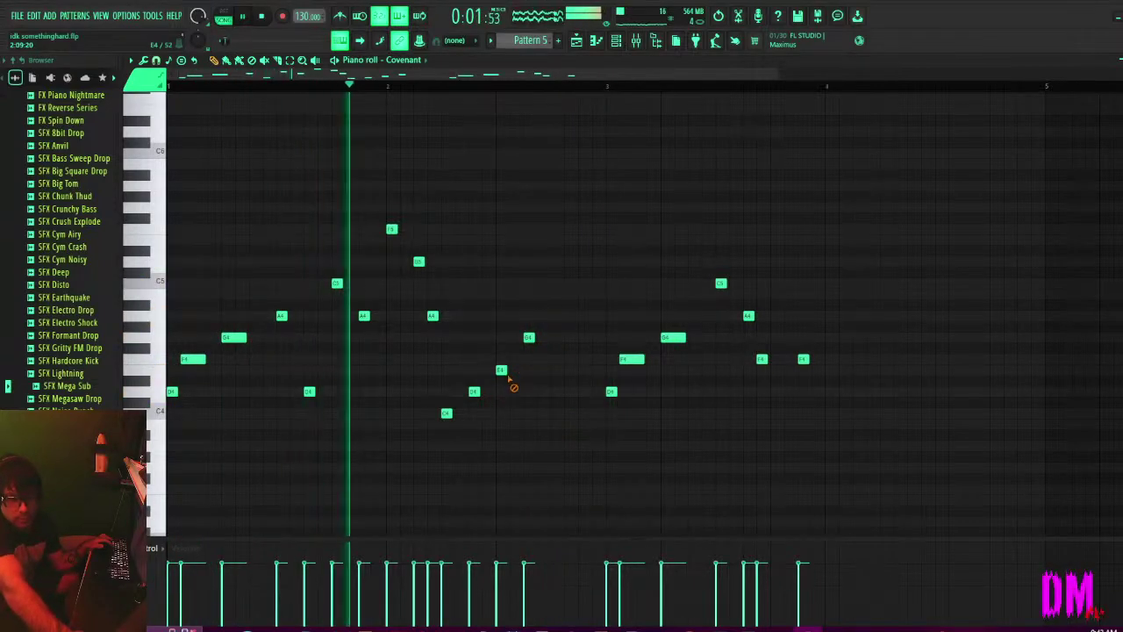
pyautogui.rightClick(530, 334)
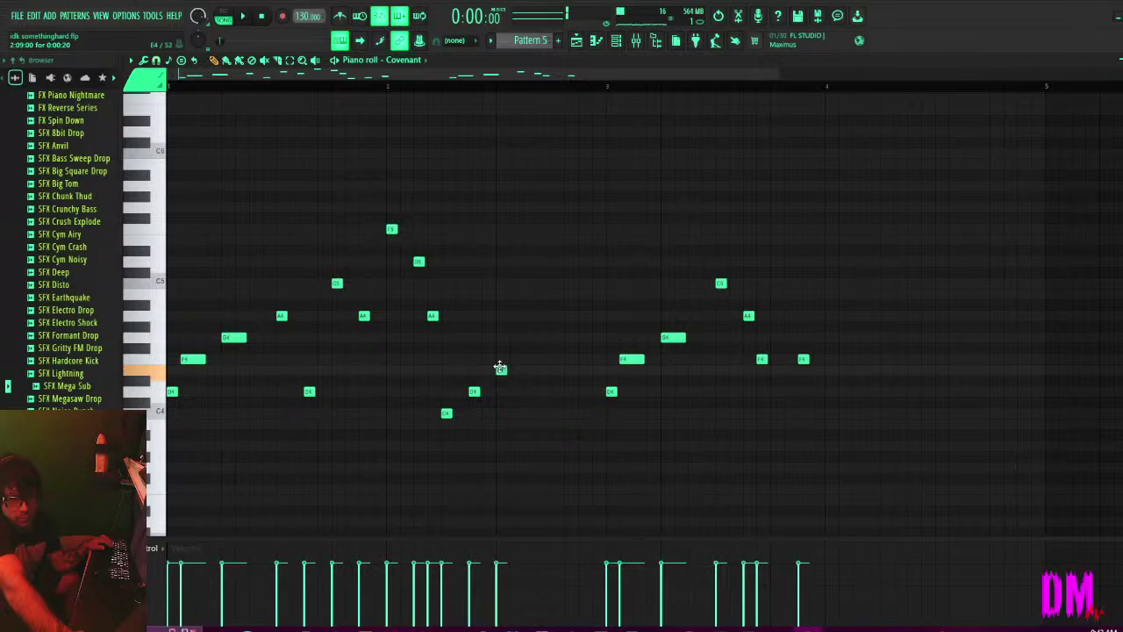
pyautogui.press('space')
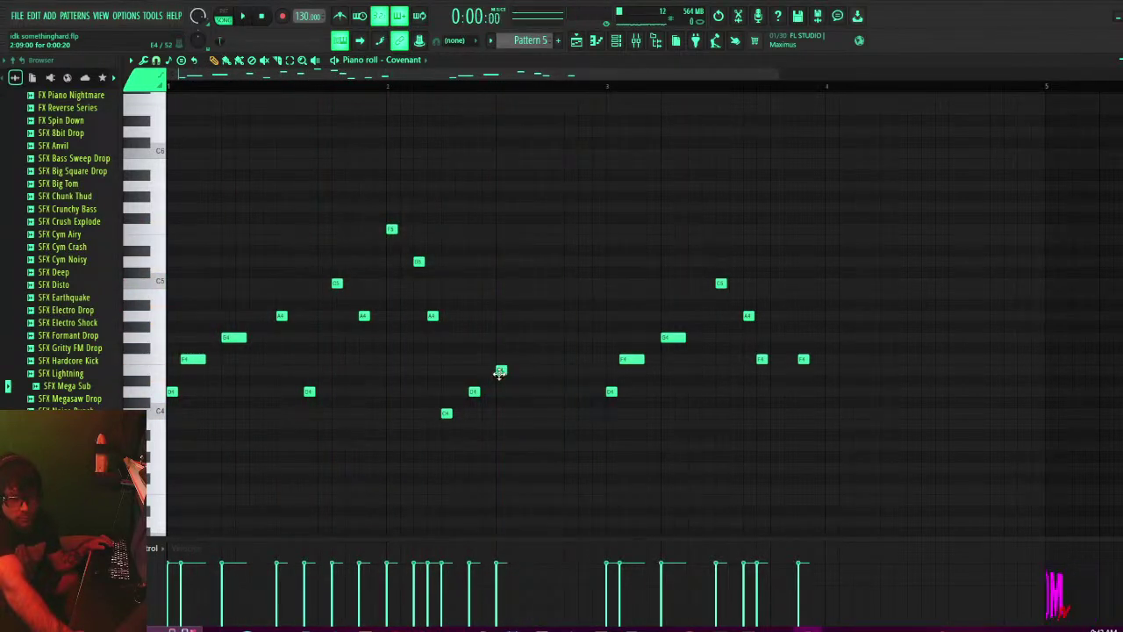
pyautogui.press('space')
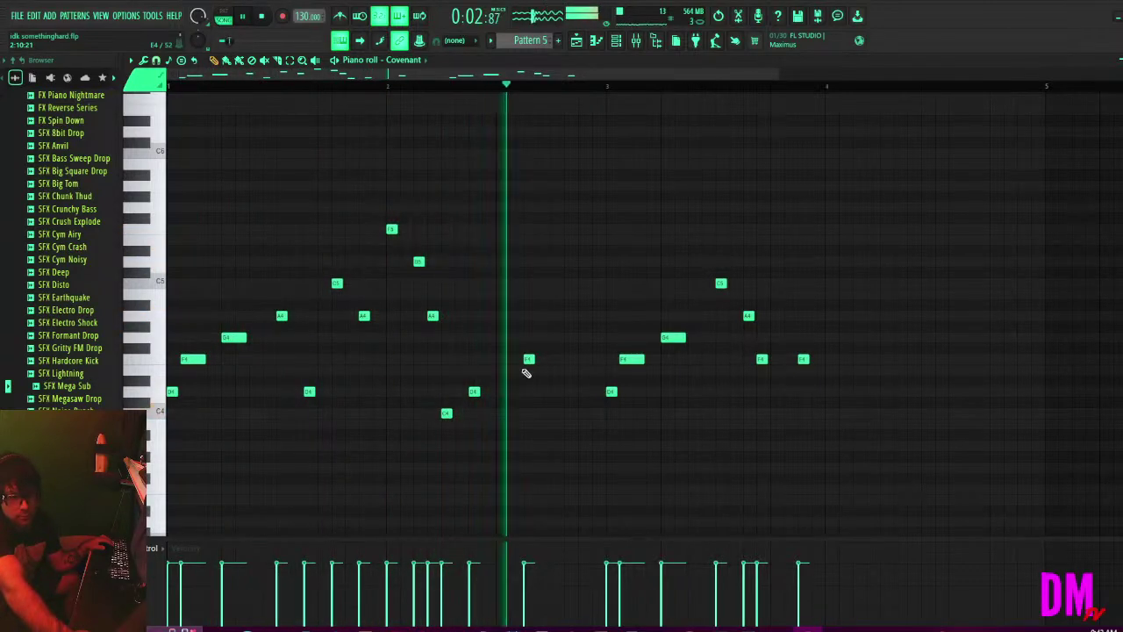
pyautogui.press('space')
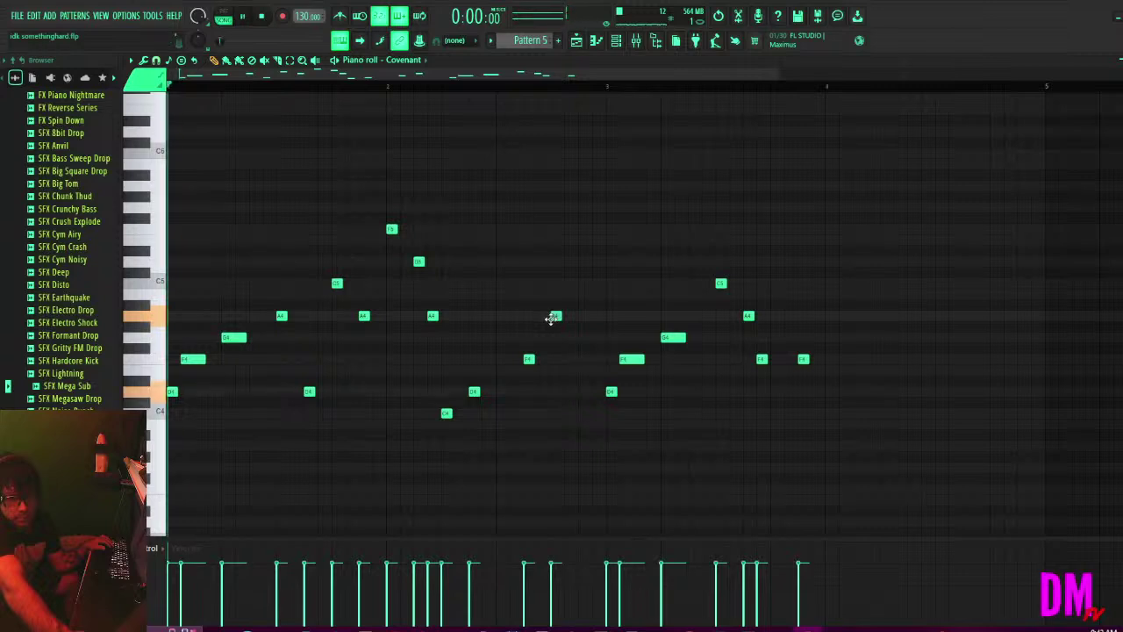
pyautogui.press('space')
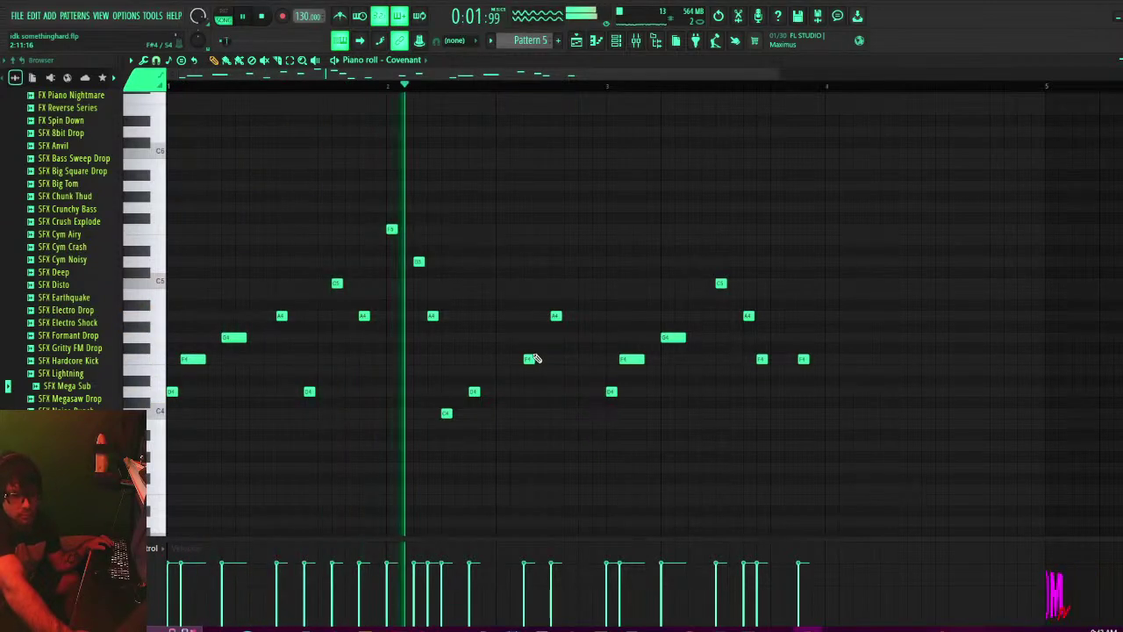
pyautogui.press('space')
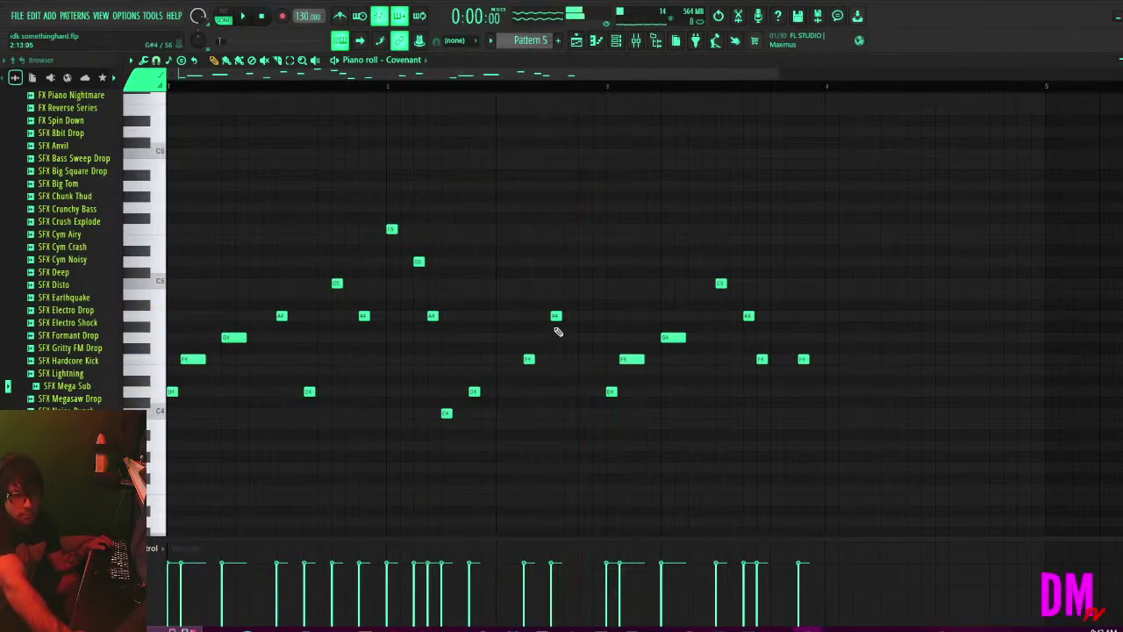
pyautogui.hotkey('ctrl', 's')
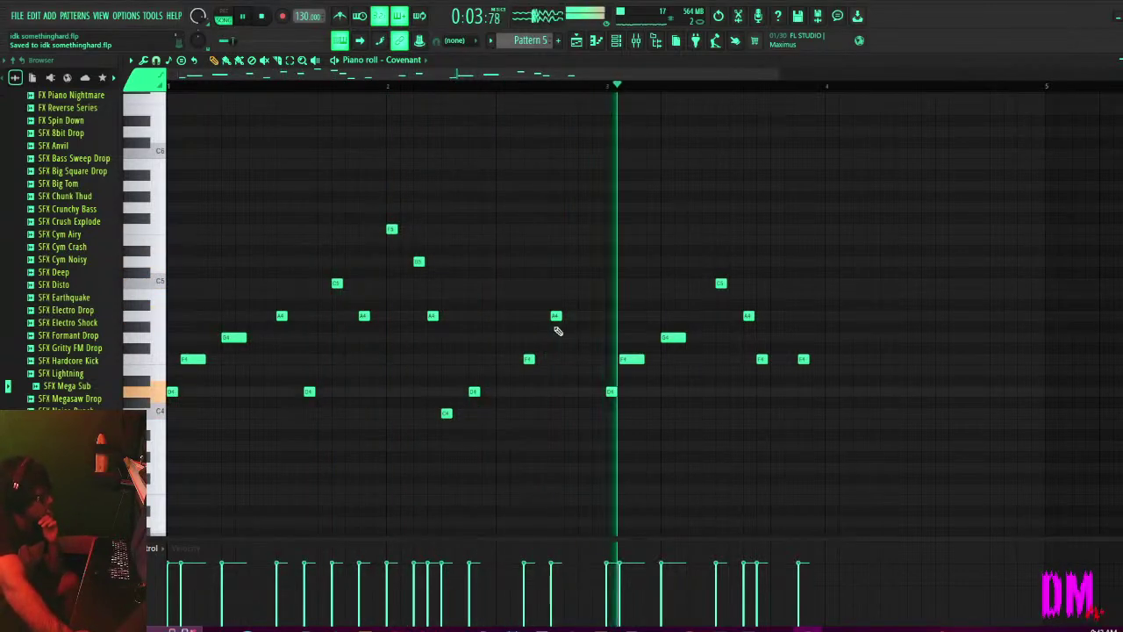
# Copy the whole bar 2 phrase into bar 4, save the project and play the melody.
pyautogui.press('space')
pyautogui.press('space')
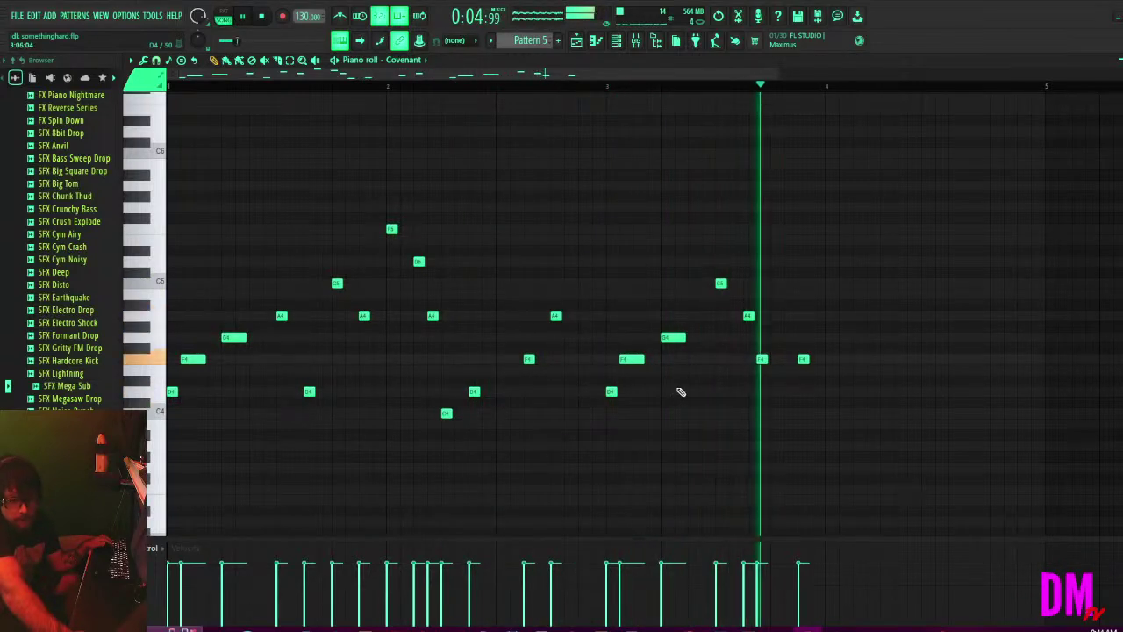
pyautogui.press('space')
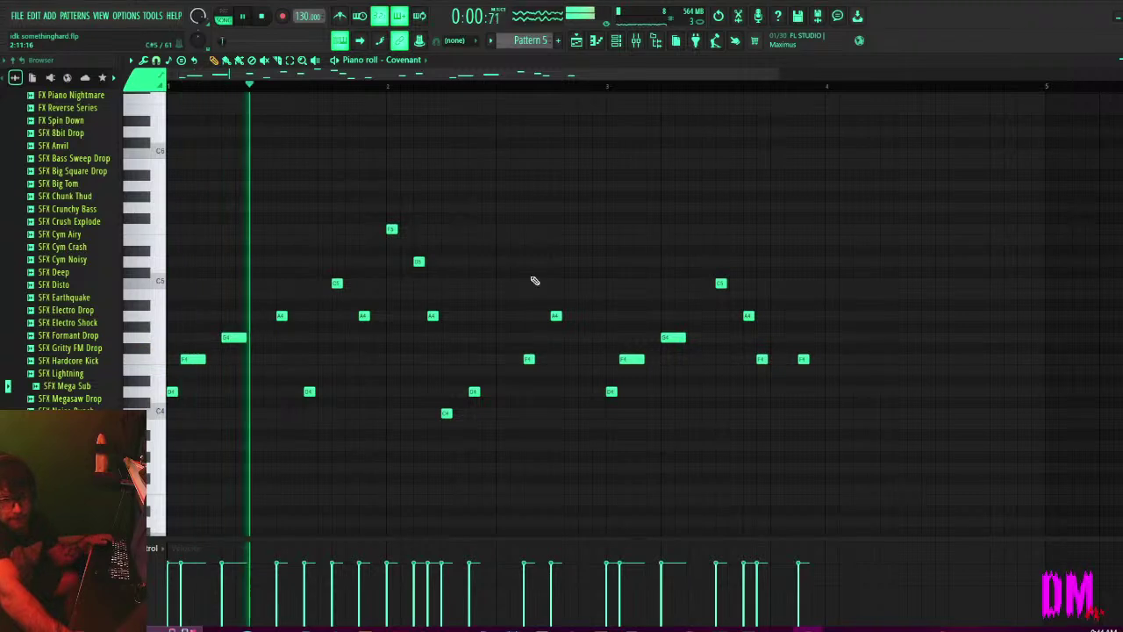
pyautogui.moveTo(388, 214); pyautogui.dragTo(571, 430)
pyautogui.moveTo(443, 413); pyautogui.dragTo(879, 419)
pyautogui.press('space')
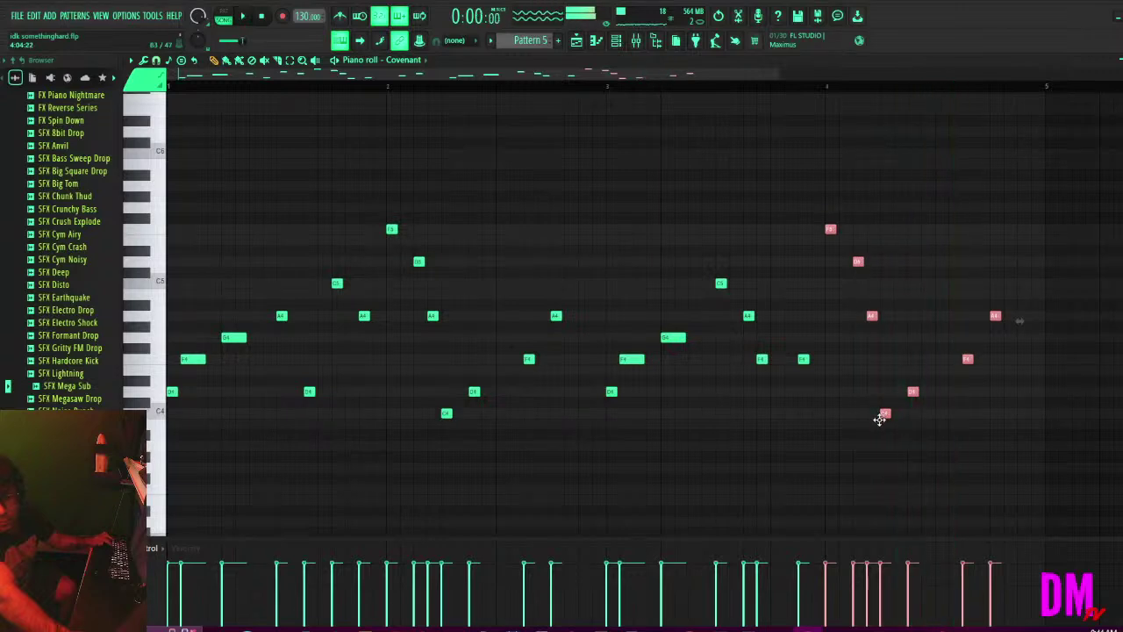
pyautogui.hotkey('ctrl', 's')
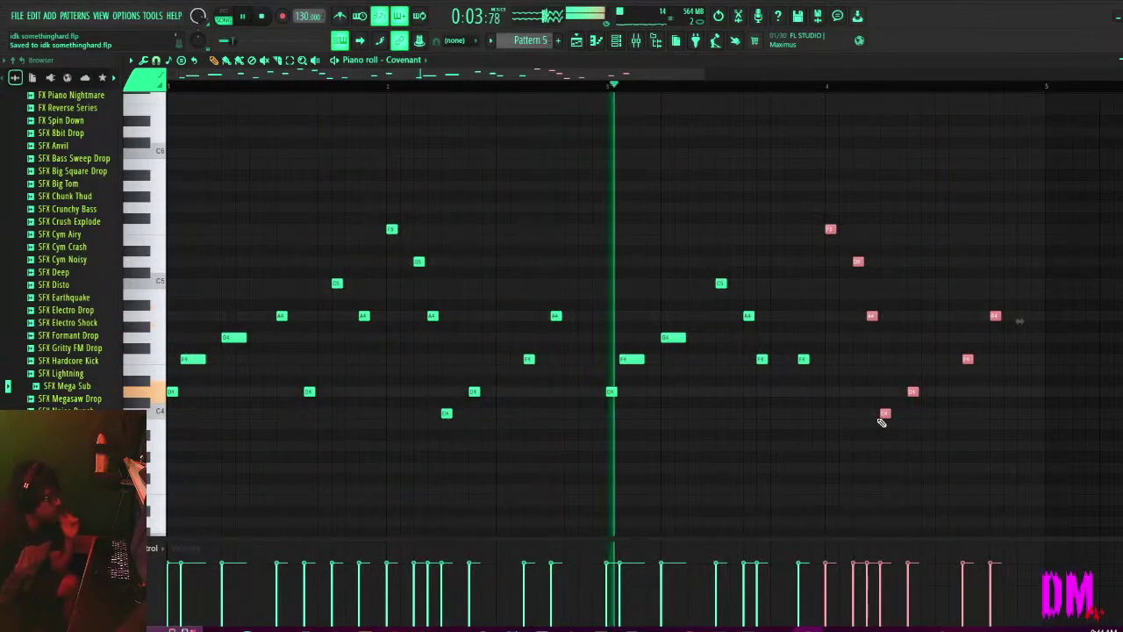
pyautogui.press('space')
pyautogui.press('space')
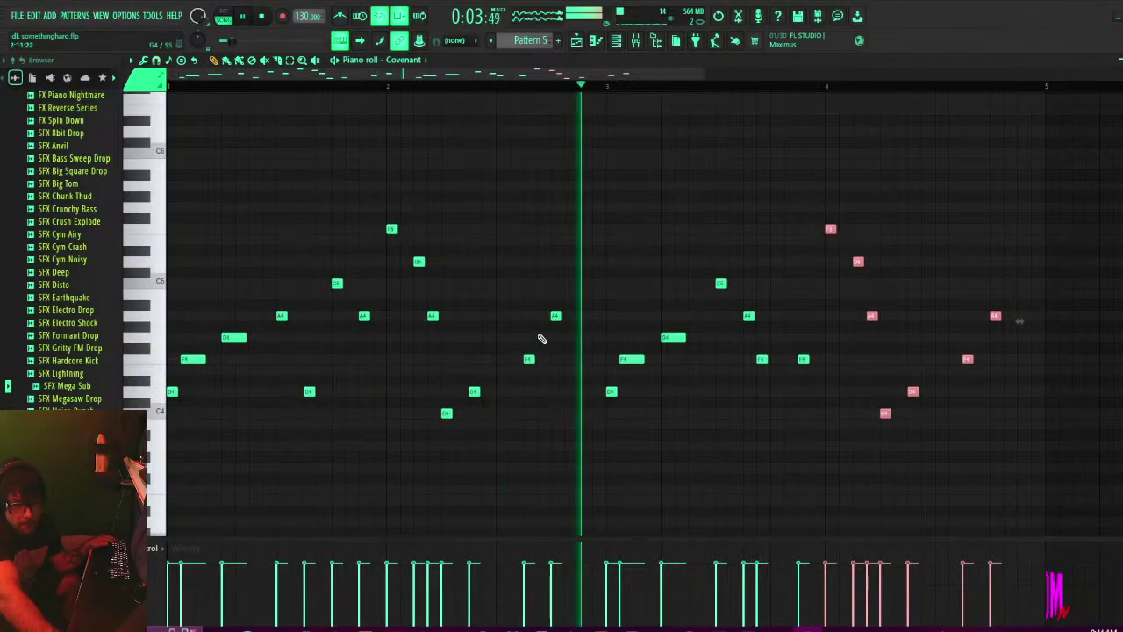
# Try shifting the last four notes of bar 2 two steps later, play the result and move them back.
pyautogui.moveTo(559, 292); pyautogui.dragTo(473, 416)
pyautogui.press('space')
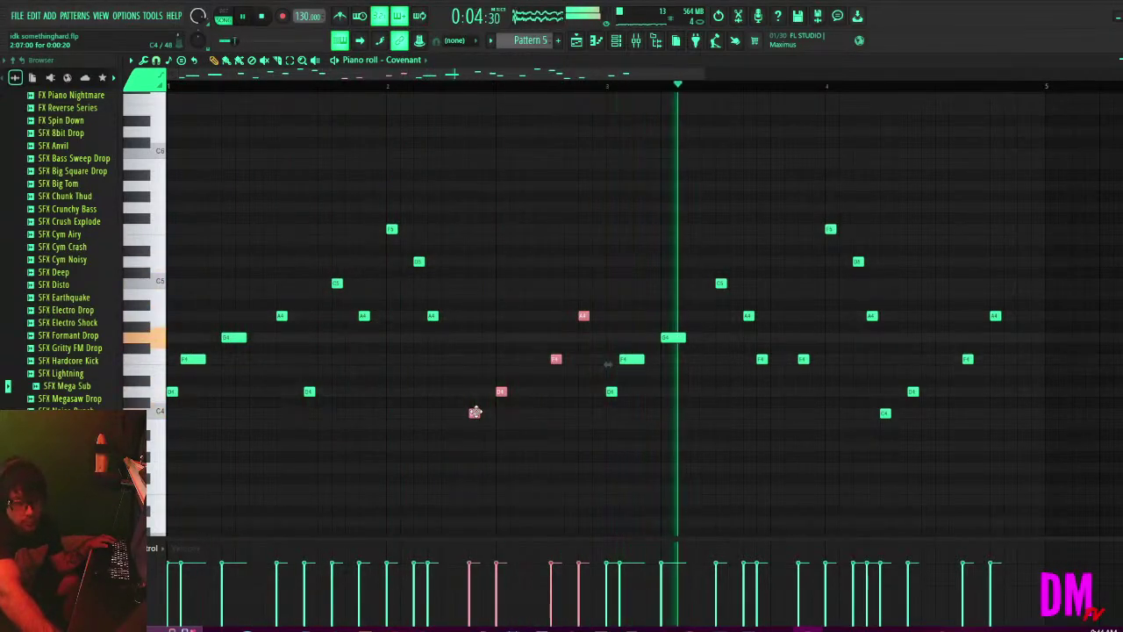
pyautogui.hotkey('shift', 'Left')
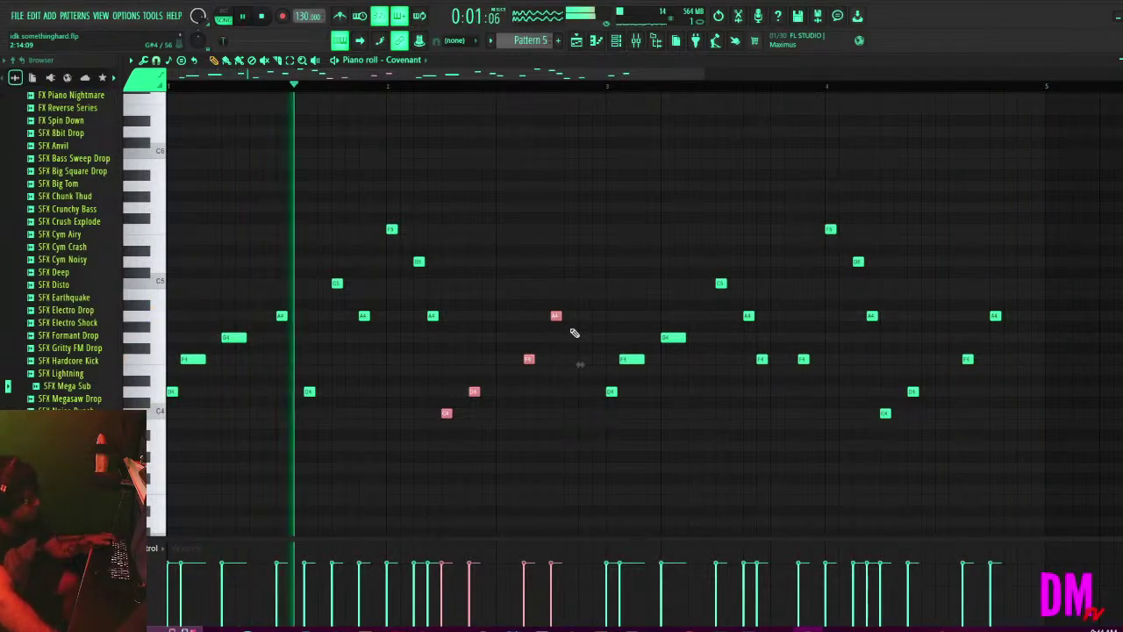
# Try raising the last four notes of bar 4 by nearly two octaves, play the result and save the project.
pyautogui.hotkey('ctrl', 's')
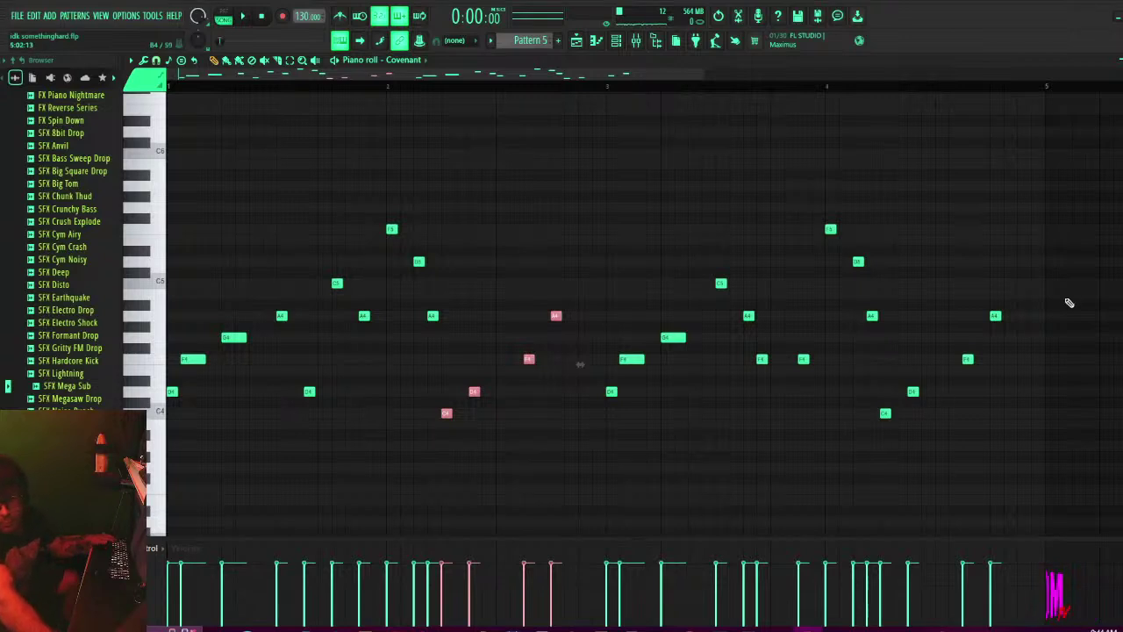
pyautogui.moveTo(1023, 268); pyautogui.dragTo(884, 426)
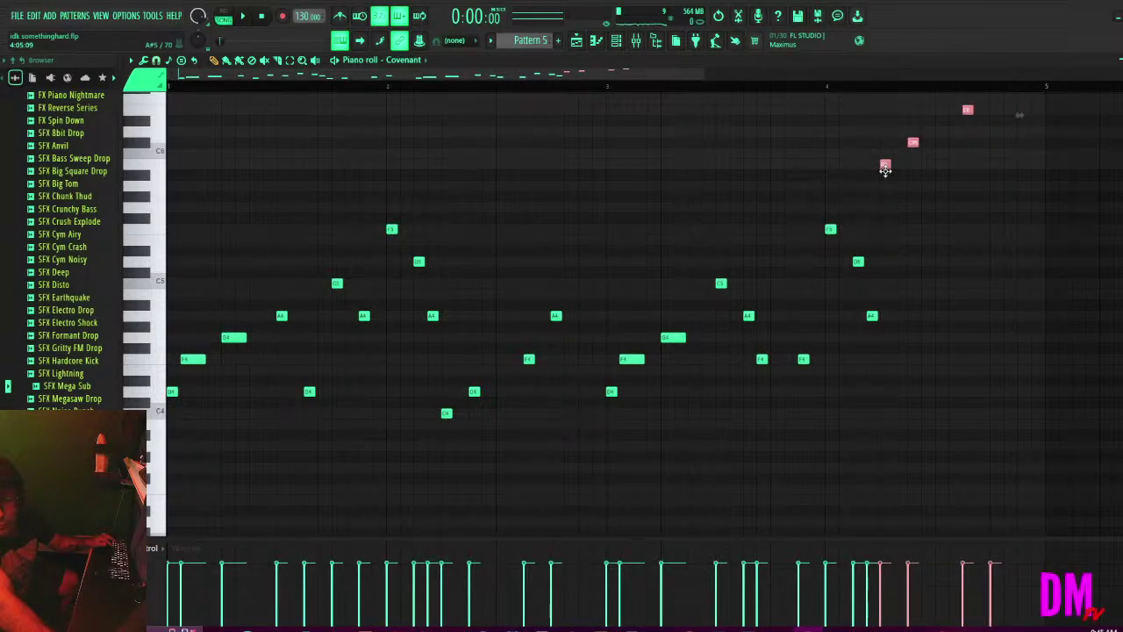
pyautogui.press('space')
pyautogui.keyDown('ctrl'); pyautogui.scroll(-2, 902, 261); pyautogui.keyUp('ctrl')
pyautogui.scroll(2, 884, 283)
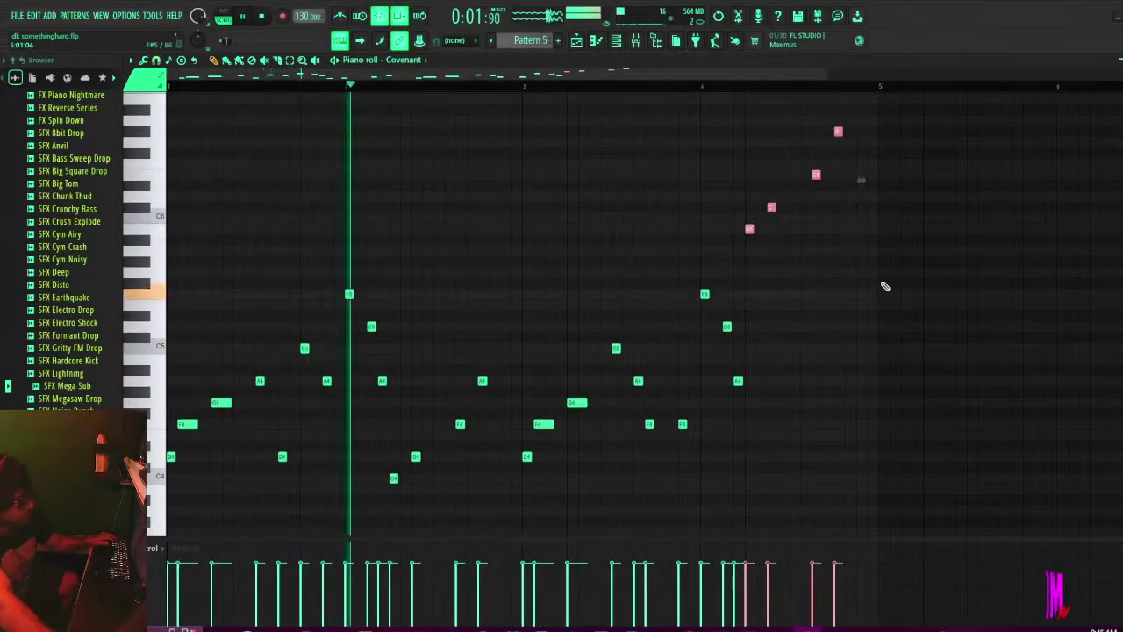
pyautogui.hotkey('ctrl', 's')
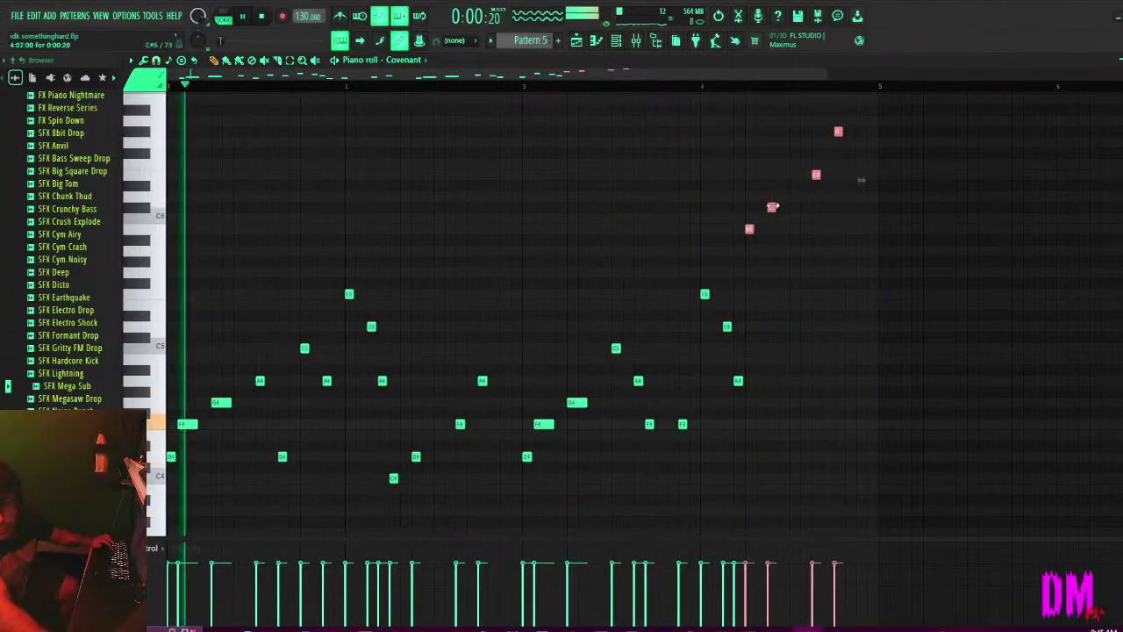
# Delete the four raised notes at the end of bar 4.
pyautogui.rightClick(749, 229)
pyautogui.rightClick(772, 207)
pyautogui.rightClick(816, 174)
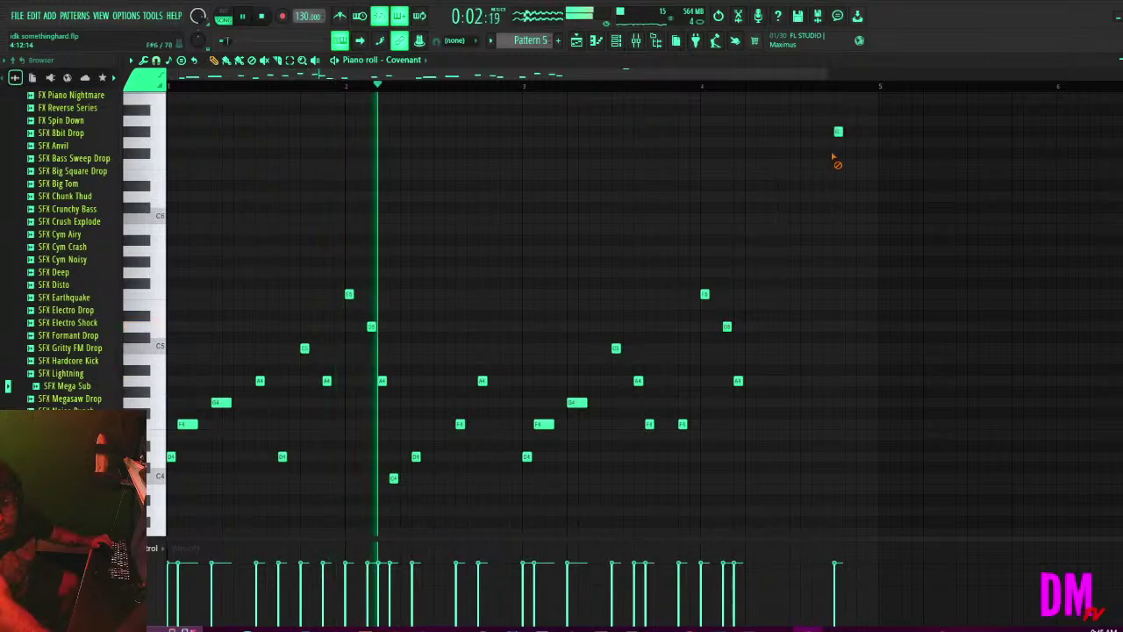
pyautogui.rightClick(837, 131)
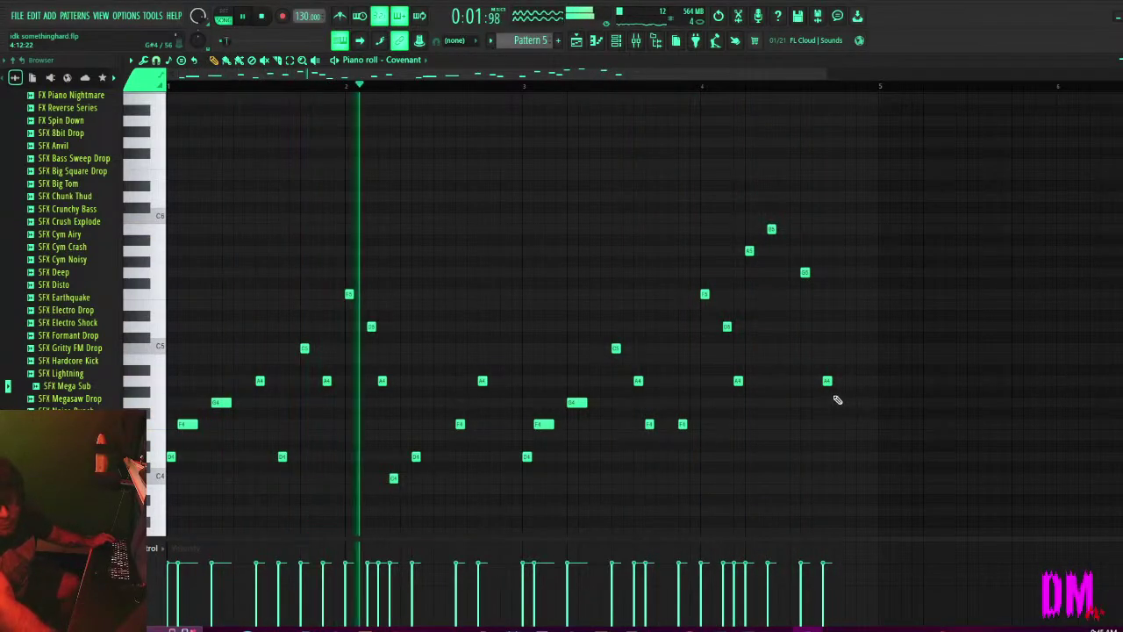
# Try ending bar 4 with G5 on step 5 and A5 on step 7, and remove the trial notes.
pyautogui.rightClick(829, 381)
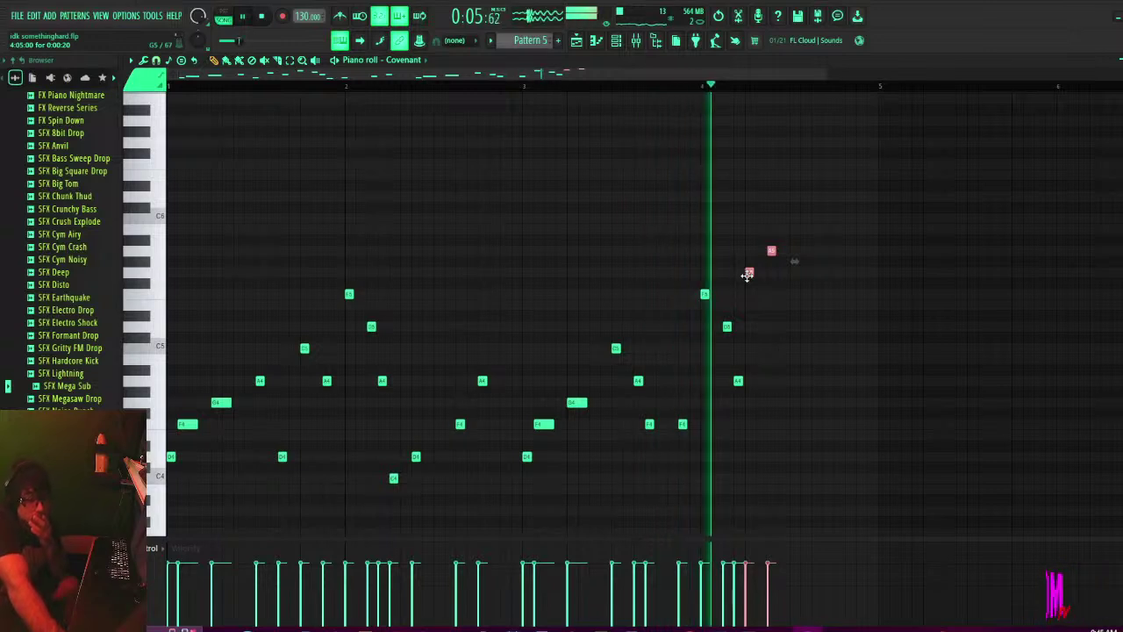
pyautogui.click(772, 252)
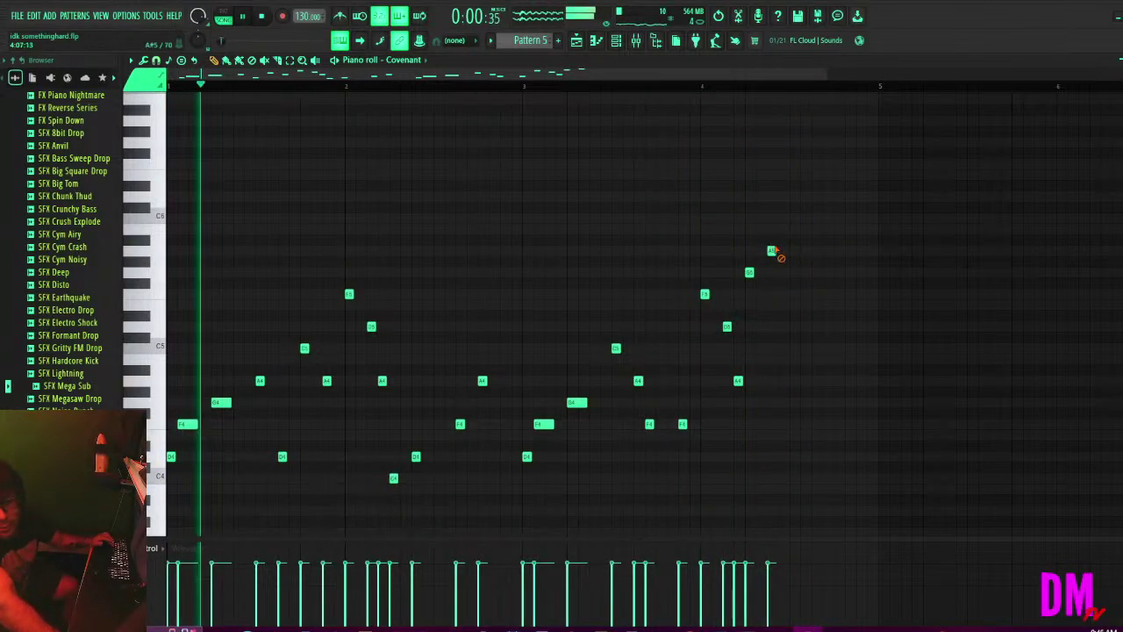
pyautogui.rightClick(772, 251)
pyautogui.rightClick(748, 272)
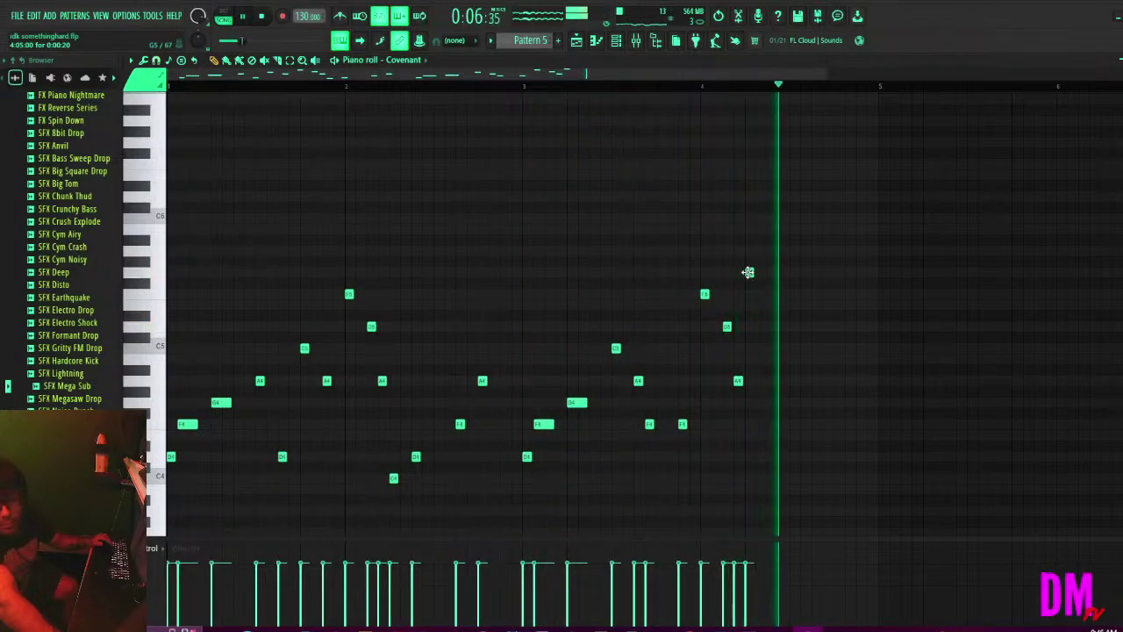
# Place a short G5 on step 7, A5 on step 10 and F5 on step 13 of bar 4, and play the melody.
pyautogui.press('space')
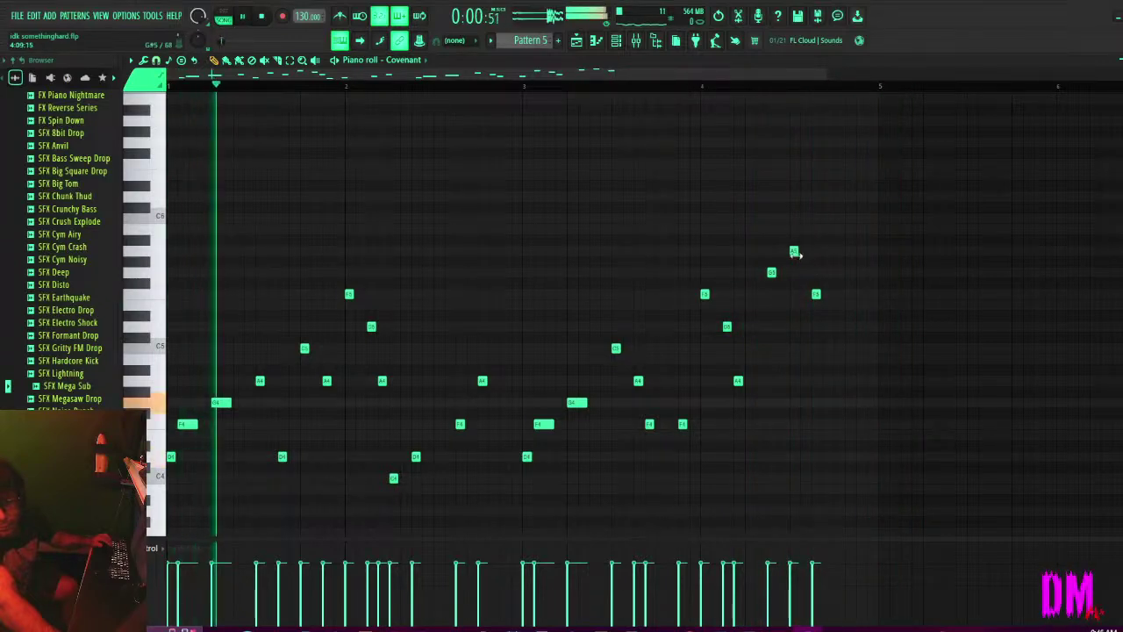
pyautogui.moveTo(794, 251); pyautogui.dragTo(805, 254)
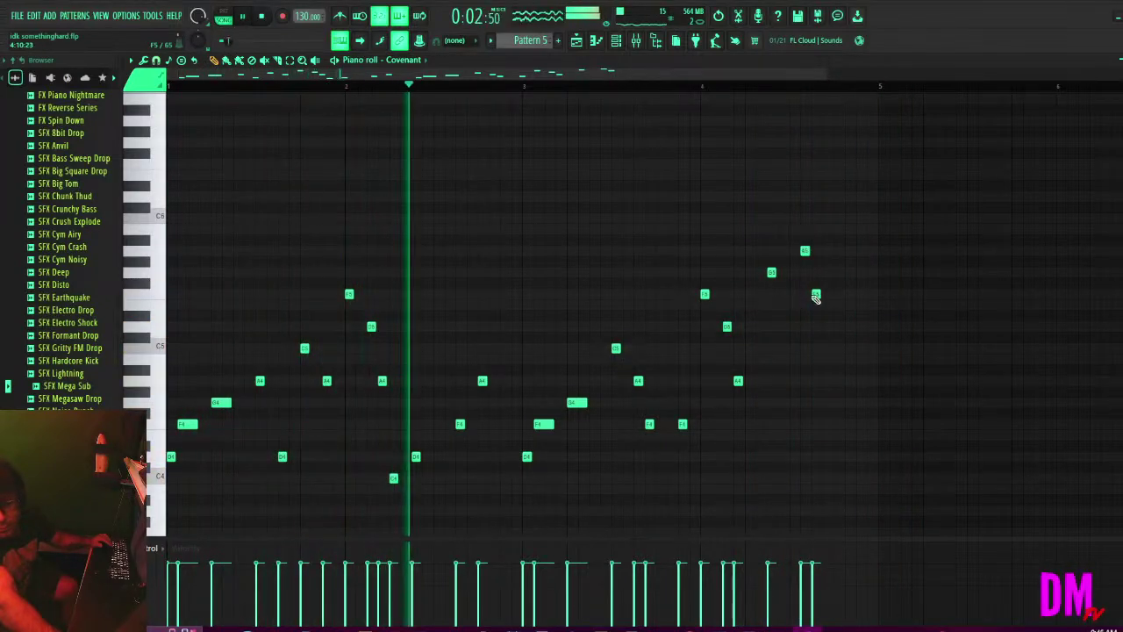
pyautogui.moveTo(818, 294); pyautogui.dragTo(839, 294)
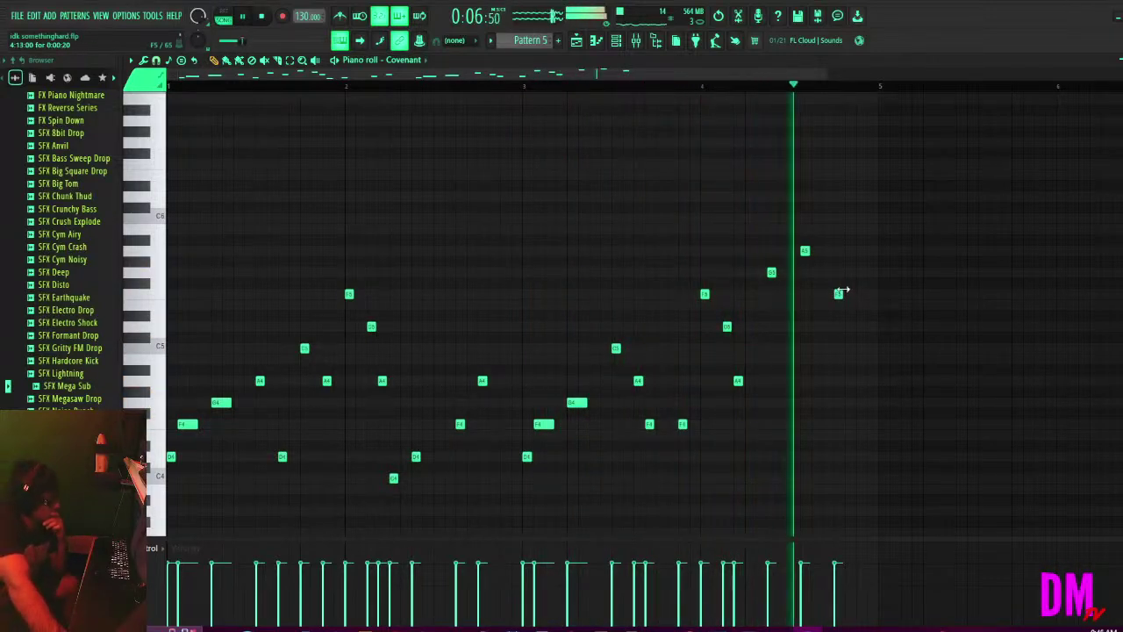
pyautogui.press('space')
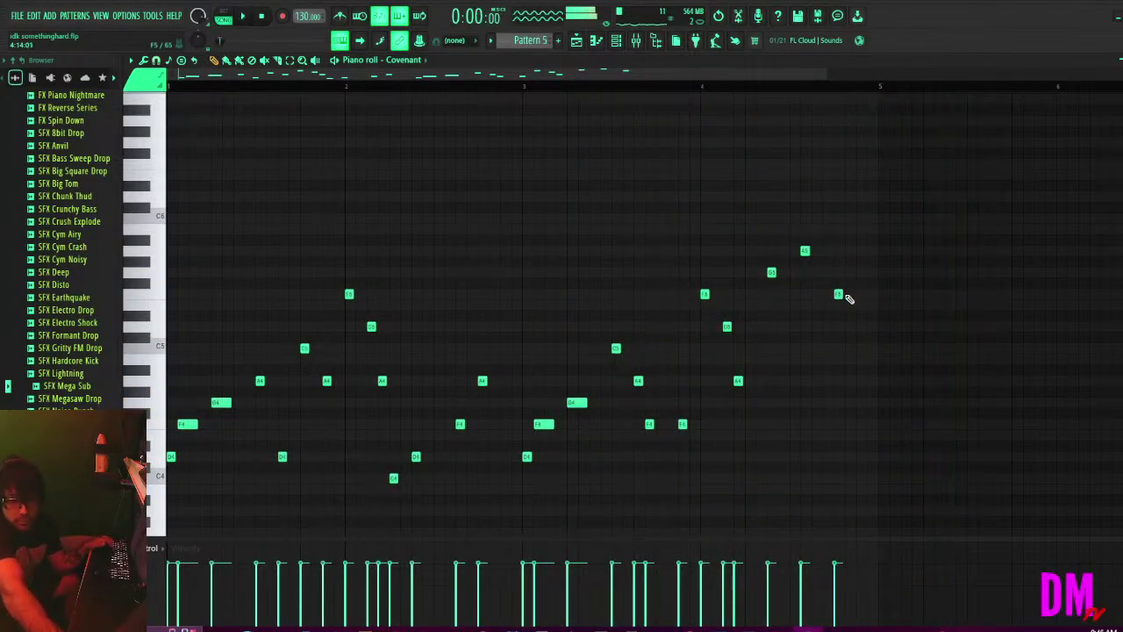
pyautogui.press('space')
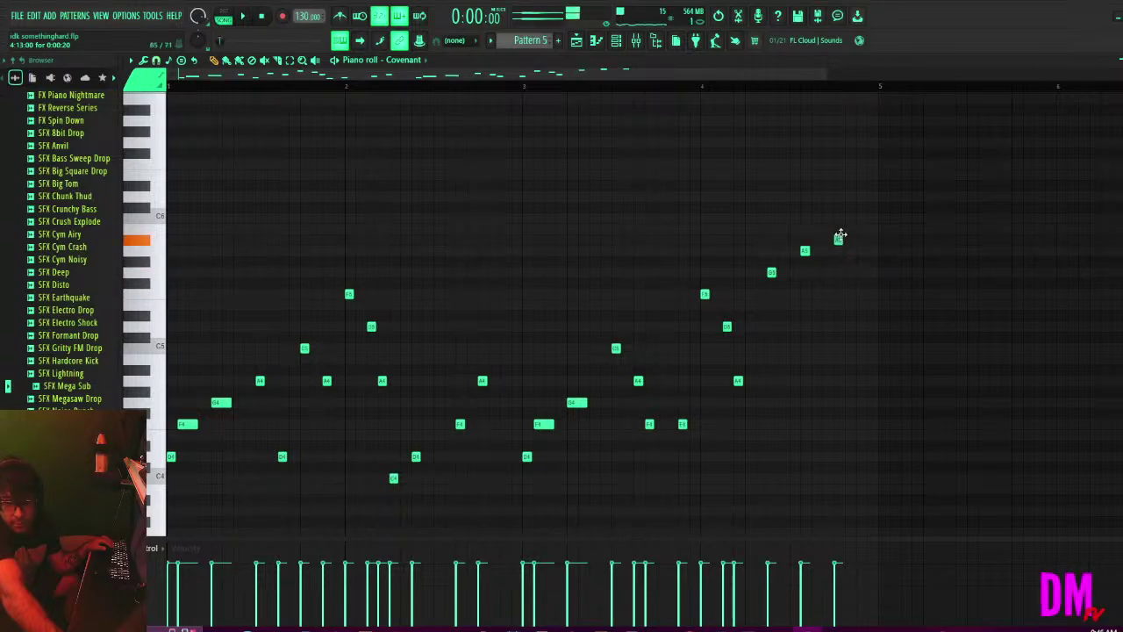
# Try raising the last note of bar 4 to B5, play the melody and move the note back down.
pyautogui.press('space')
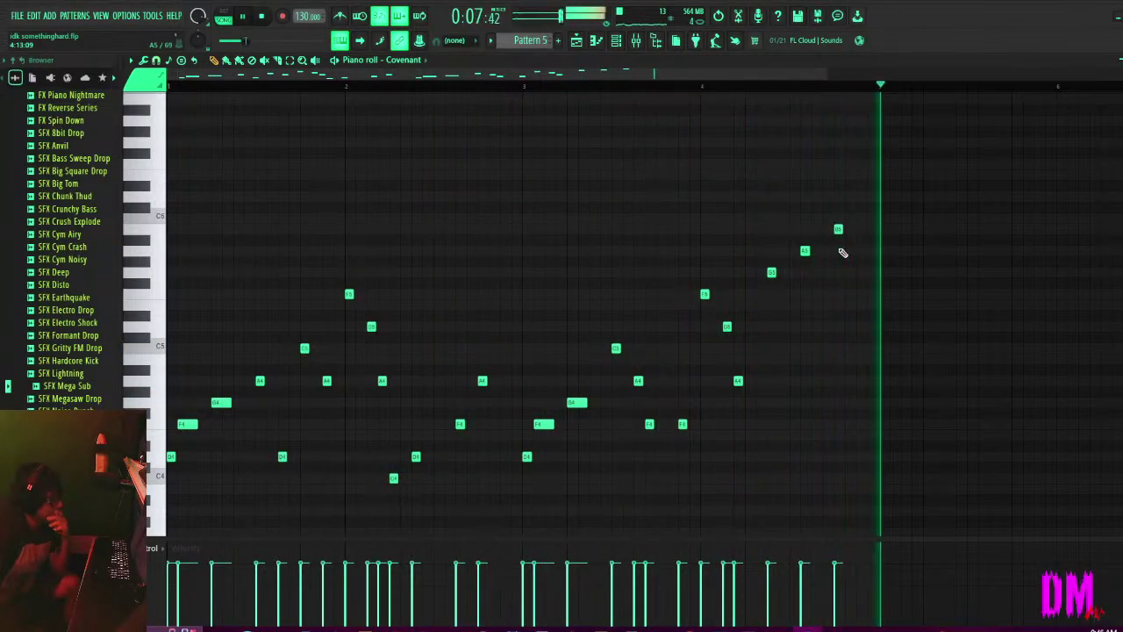
pyautogui.press('space')
pyautogui.press('space')
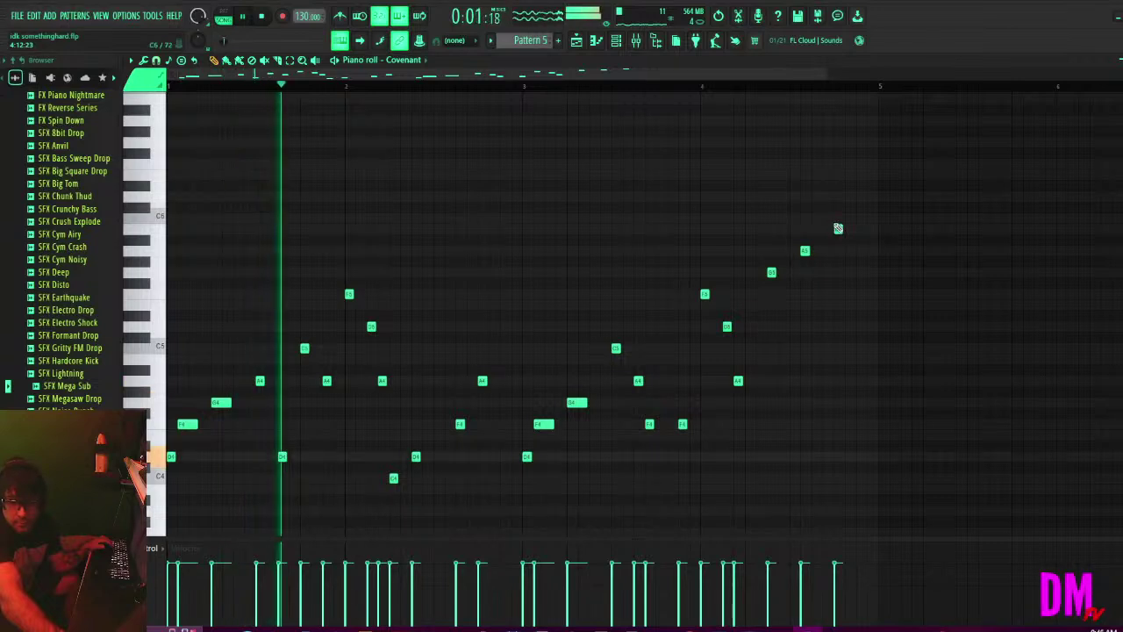
pyautogui.moveTo(838, 229); pyautogui.dragTo(840, 306)
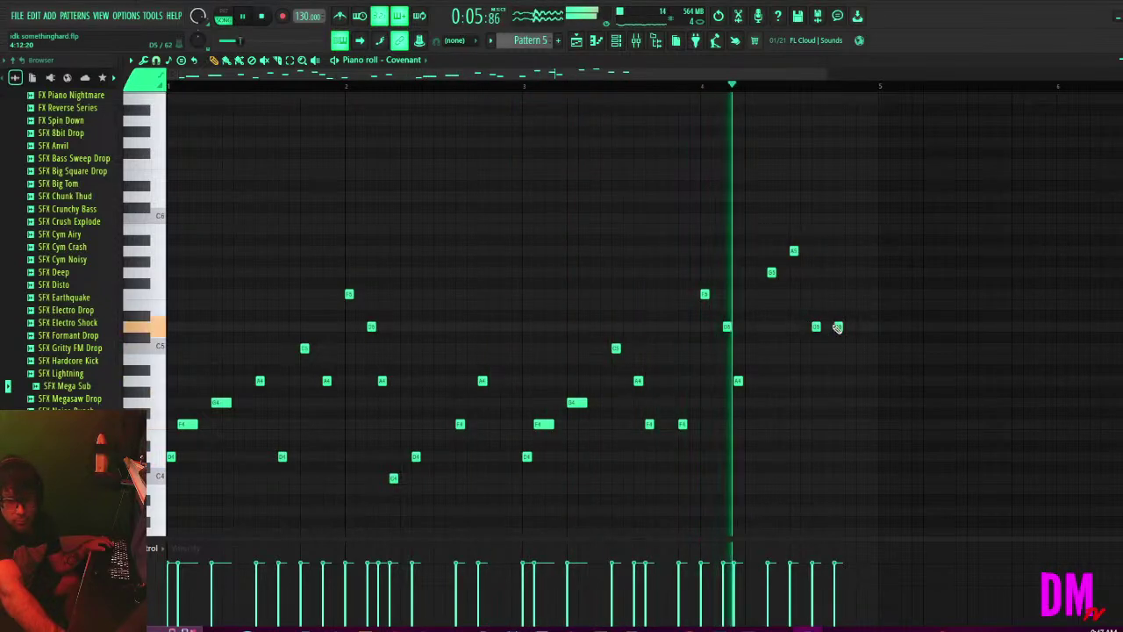
# Put D5 on step 11 and B5 on step 13 of bar 4, removing the D5 and A4 from step 13, and save the project.
pyautogui.click(815, 325)
pyautogui.rightClick(837, 326)
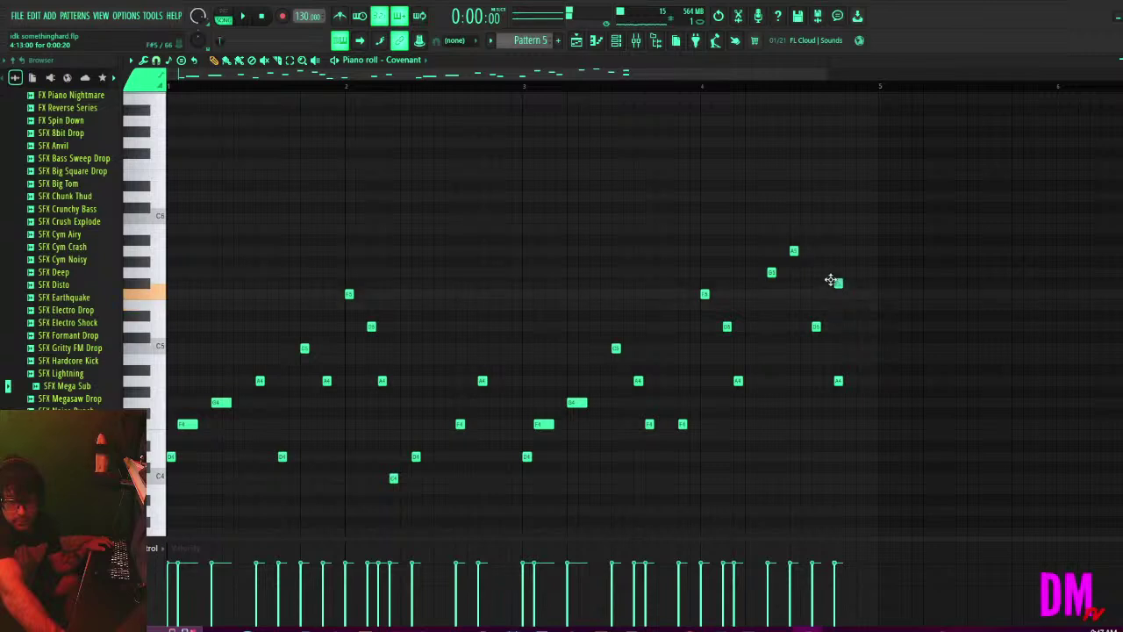
pyautogui.rightClick(838, 380)
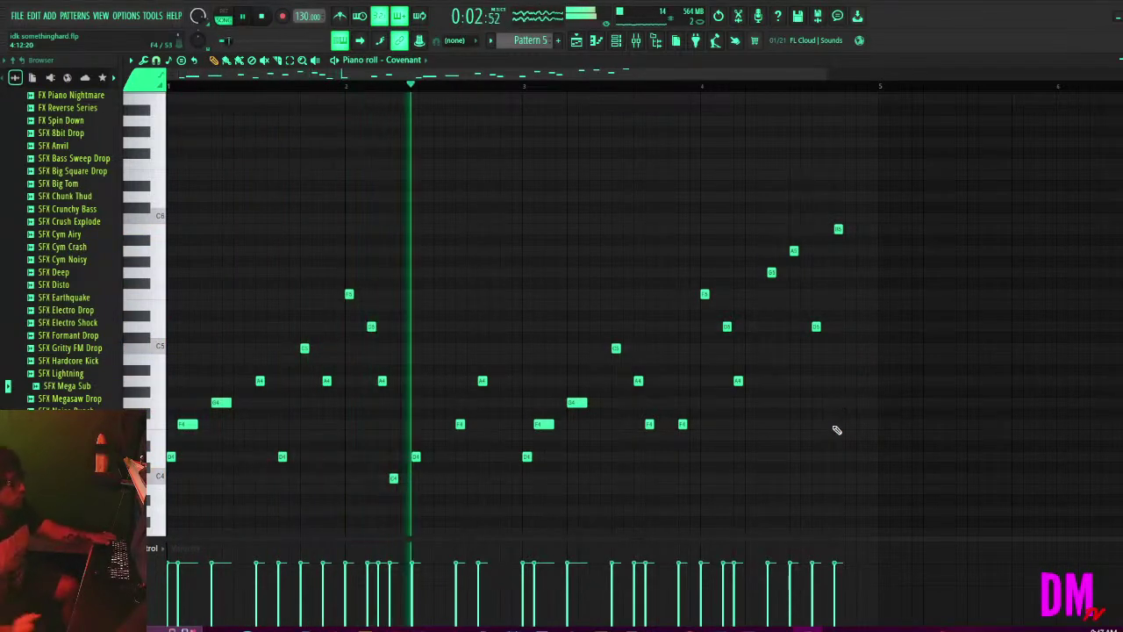
pyautogui.hotkey('ctrl', 's')
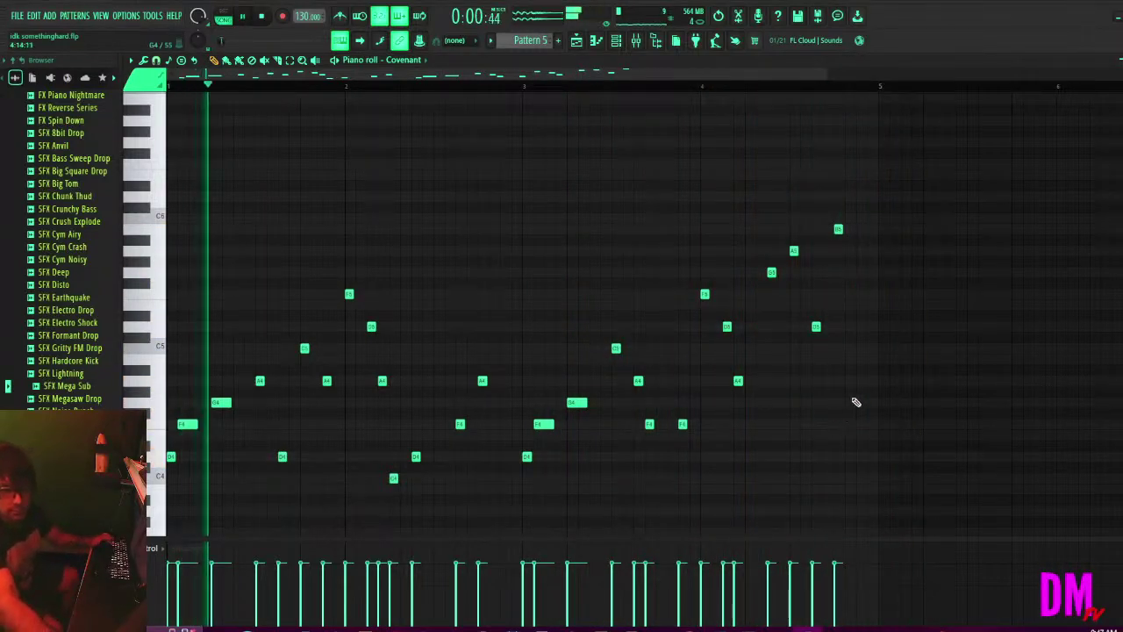
# Delete the B5 ending bar 4, shift the A5 and D5 before it to steps 11 and 13, and save the project.
pyautogui.rightClick(838, 229)
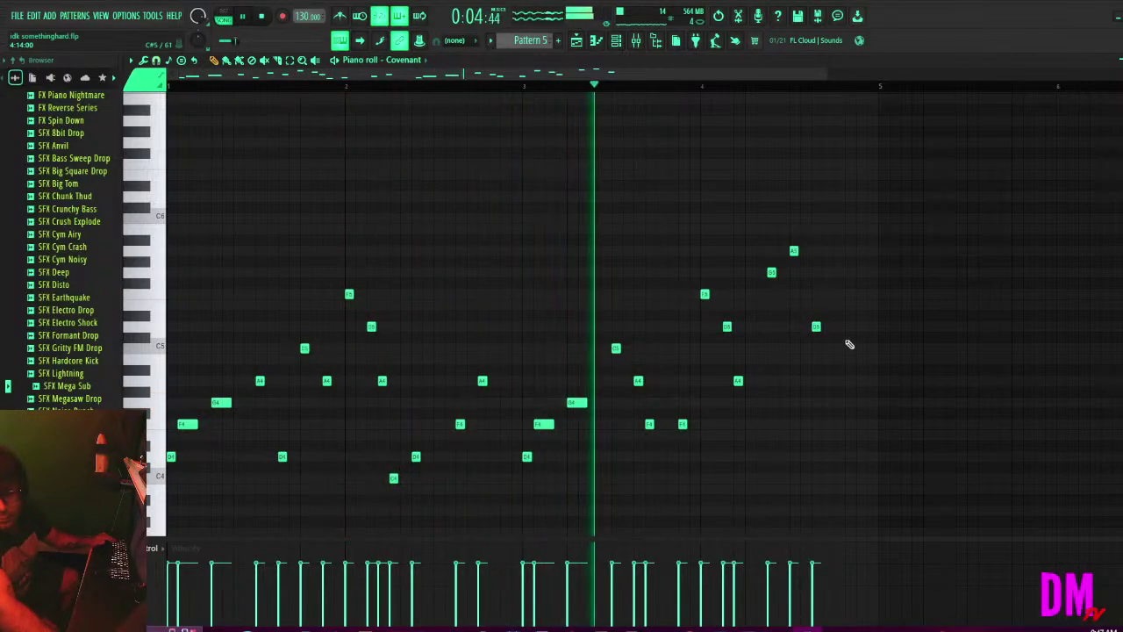
pyautogui.moveTo(846, 342); pyautogui.dragTo(816, 250)
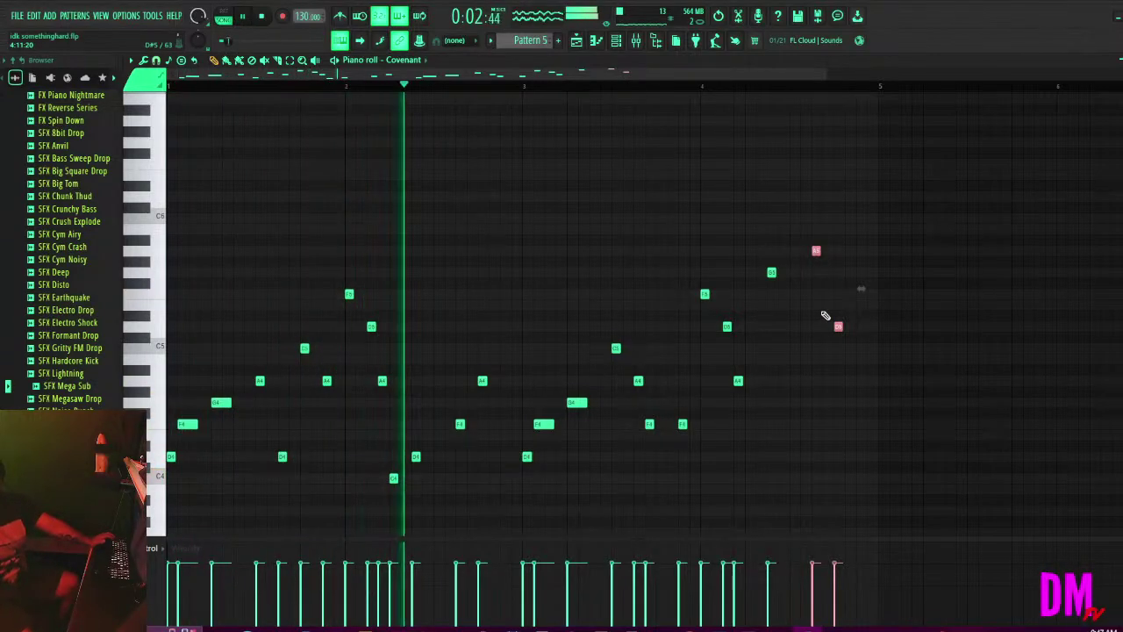
pyautogui.hotkey('ctrl', 's')
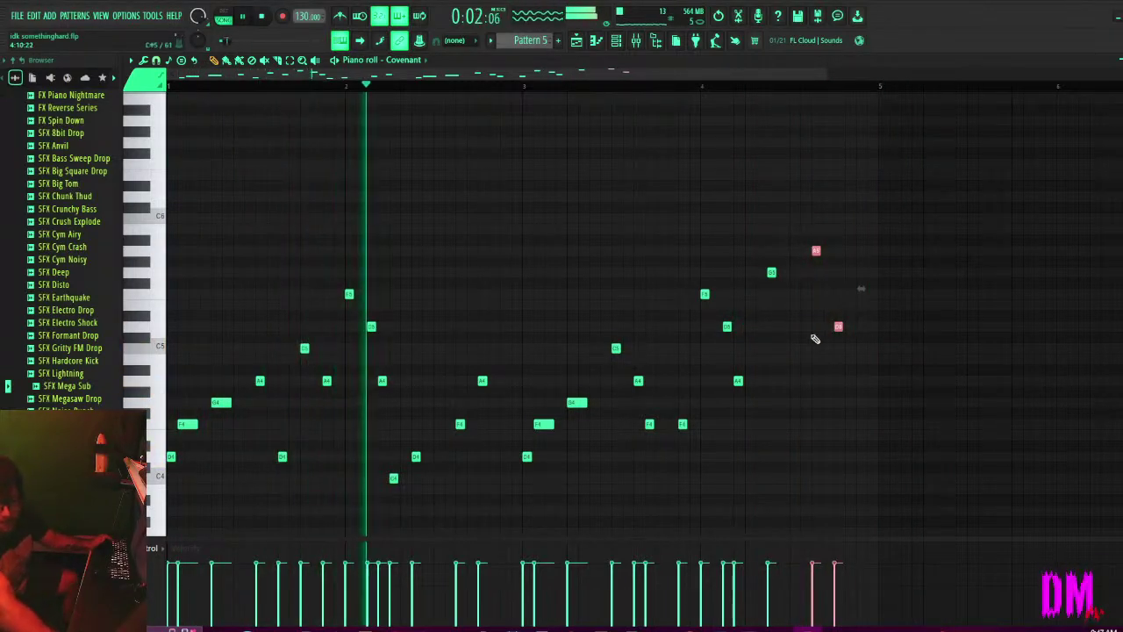
# Lengthen the A4 on step 15 of bar 1, F4 on step 15 of bar 3 and G5 on step 7 of bar 4 to match the existing long notes.
pyautogui.press('space')
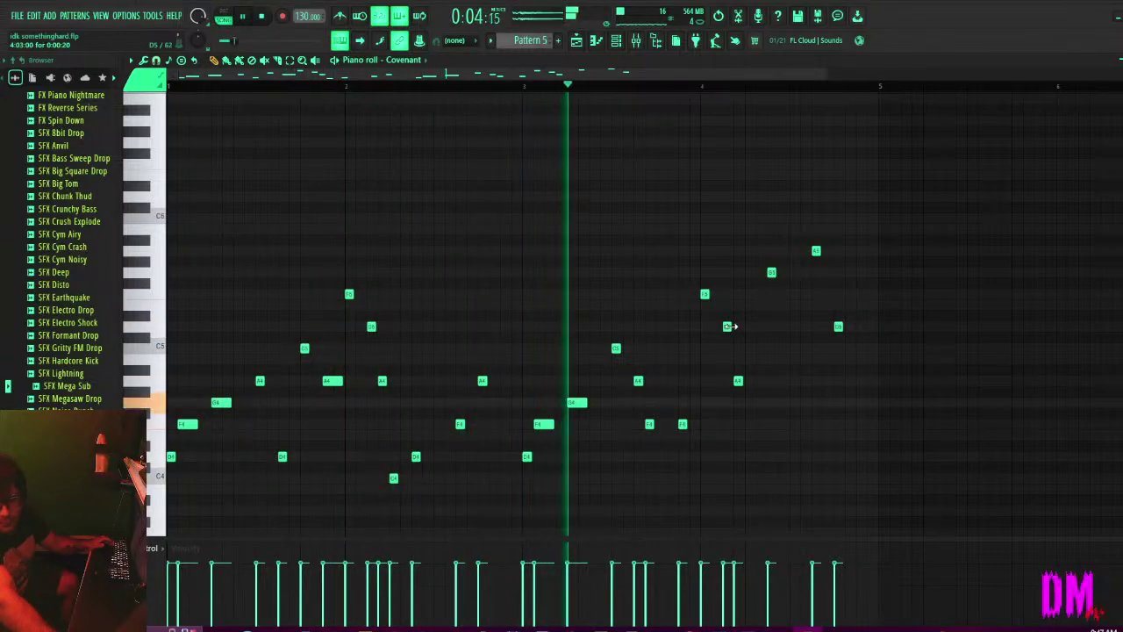
pyautogui.press('space')
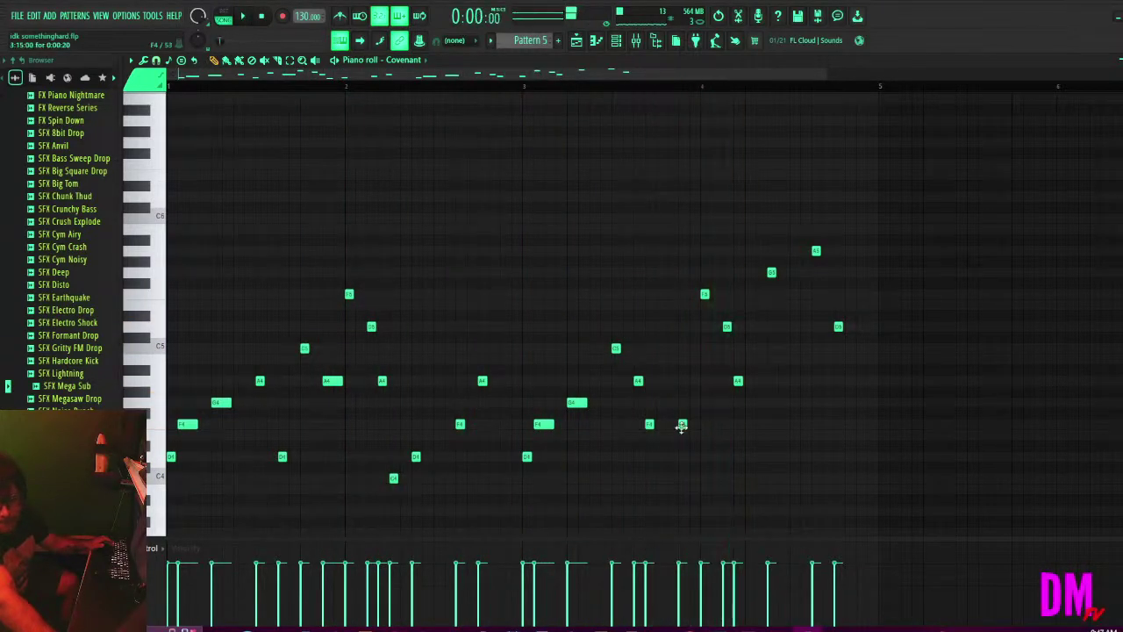
pyautogui.press('space')
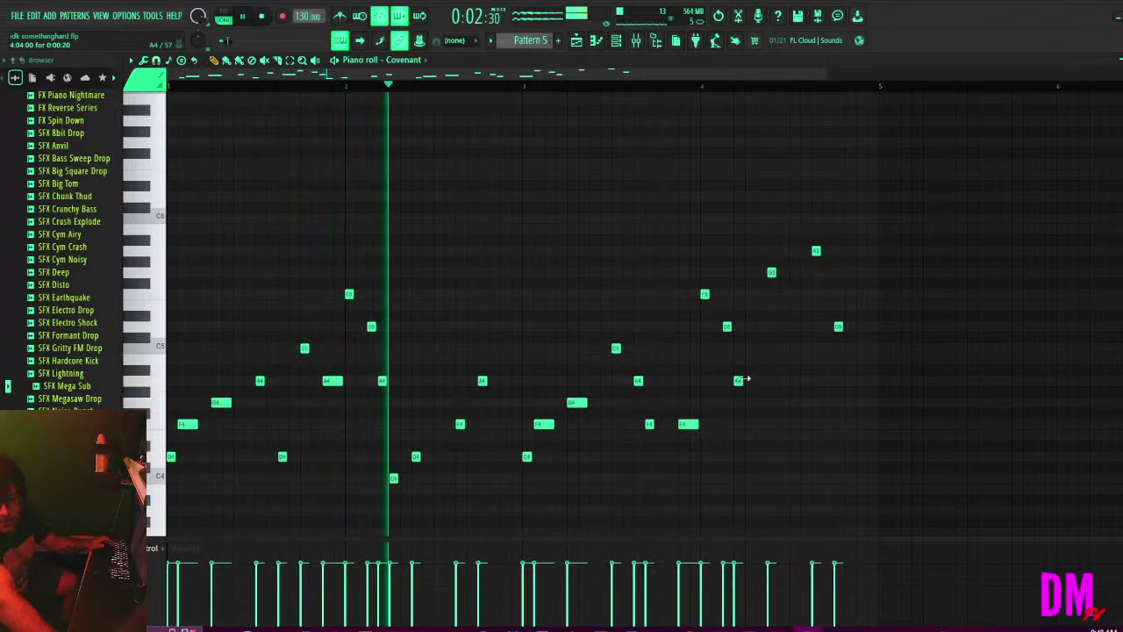
pyautogui.click(772, 272)
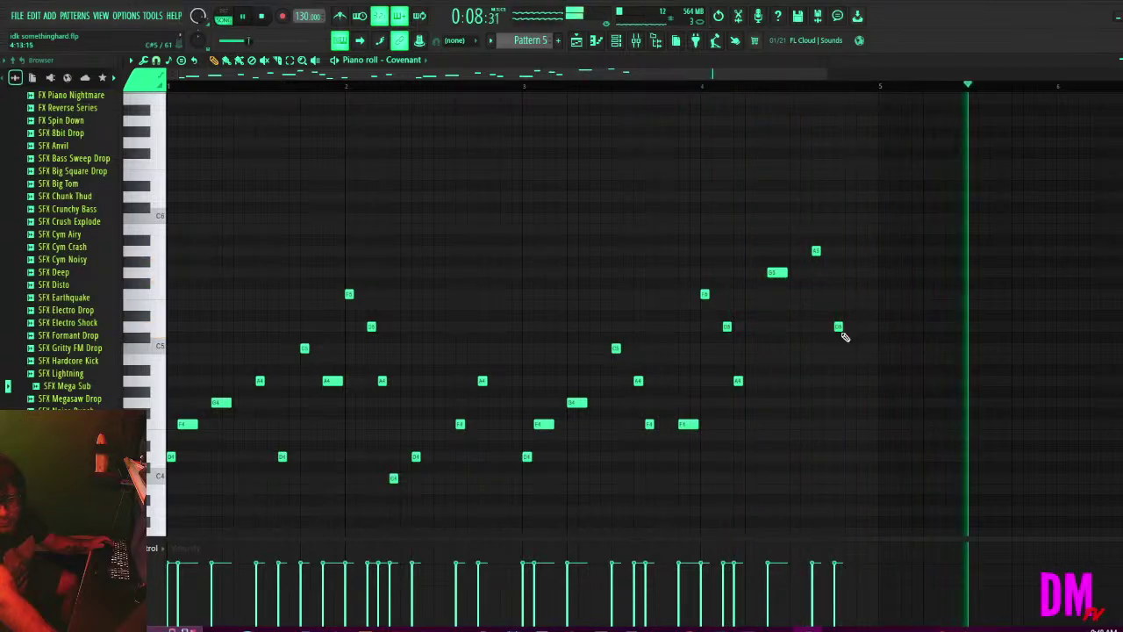
# Add Pattern 5 clips to Track 4 of the Playlist at bars 5, 9 and 13.
pyautogui.click(576, 40)
pyautogui.moveTo(455, 212); pyautogui.dragTo(441, 214)
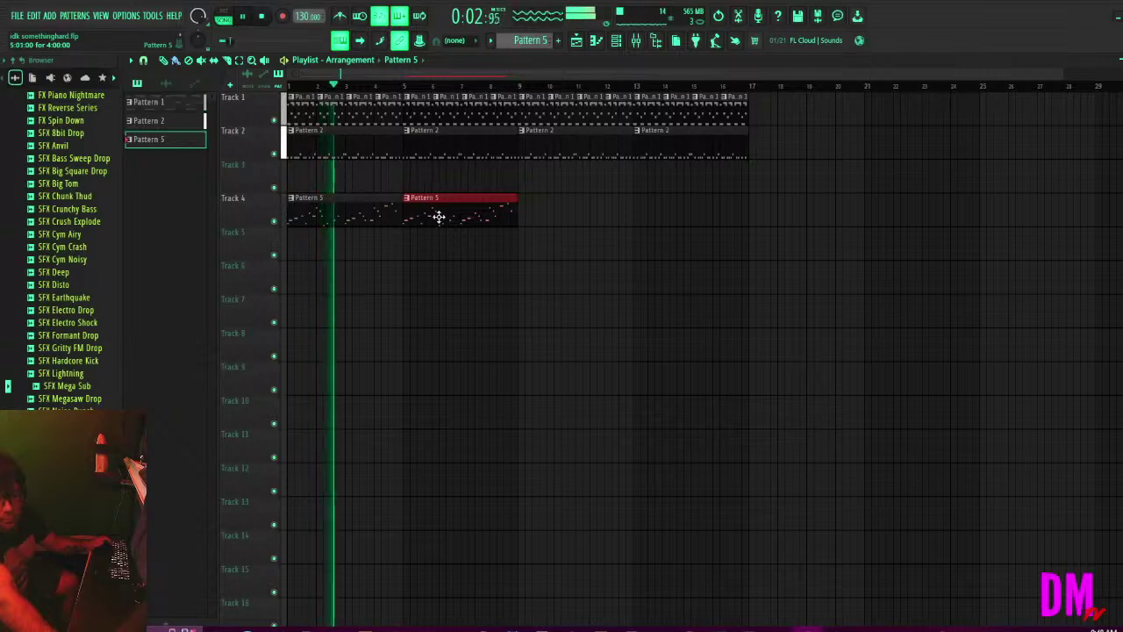
pyautogui.click(523, 215)
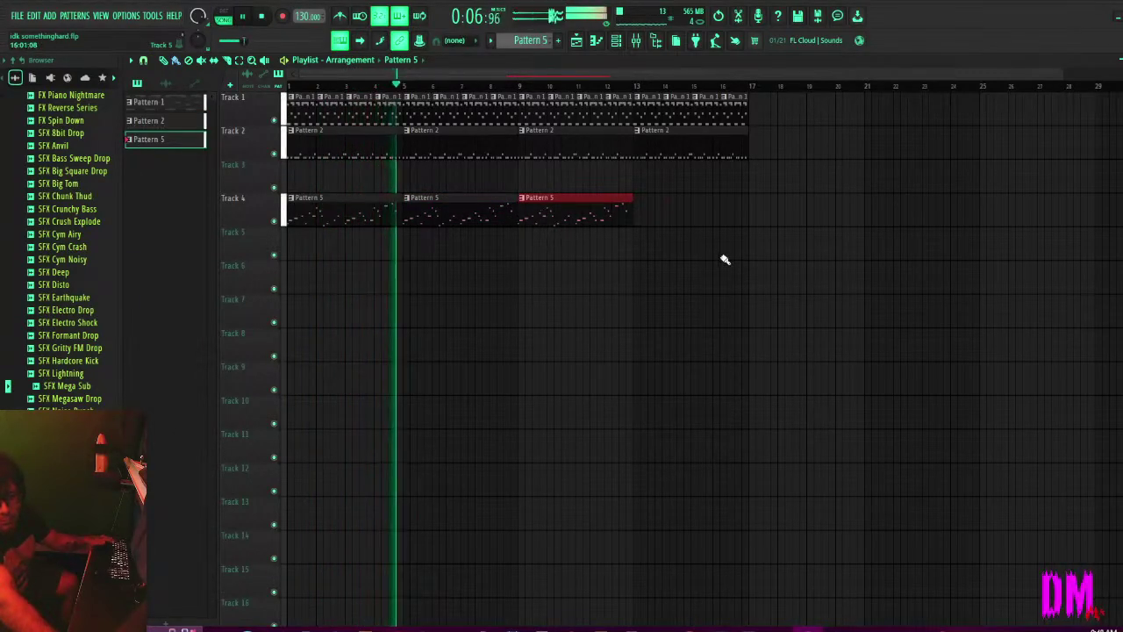
pyautogui.moveTo(664, 214)
pyautogui.mouseDown()
pyautogui.moveTo(682, 213)
pyautogui.moveTo(653, 211)
pyautogui.mouseUp()
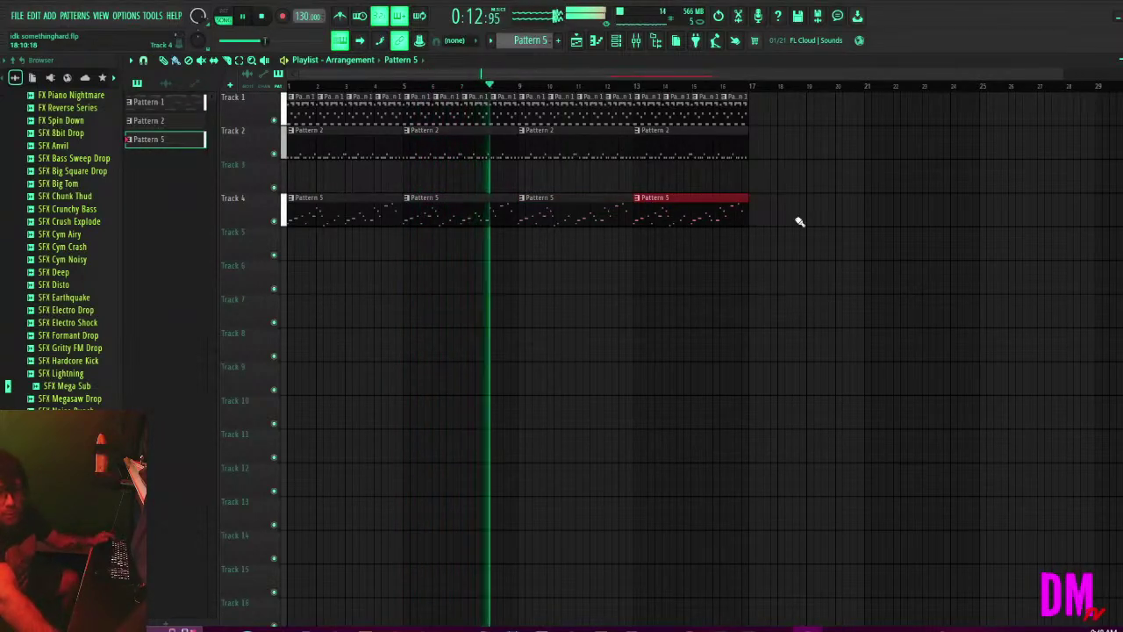
# Move the four Pattern 5 clips from Track 4 up to Track 3 and save the project.
pyautogui.moveTo(795, 258); pyautogui.dragTo(307, 183)
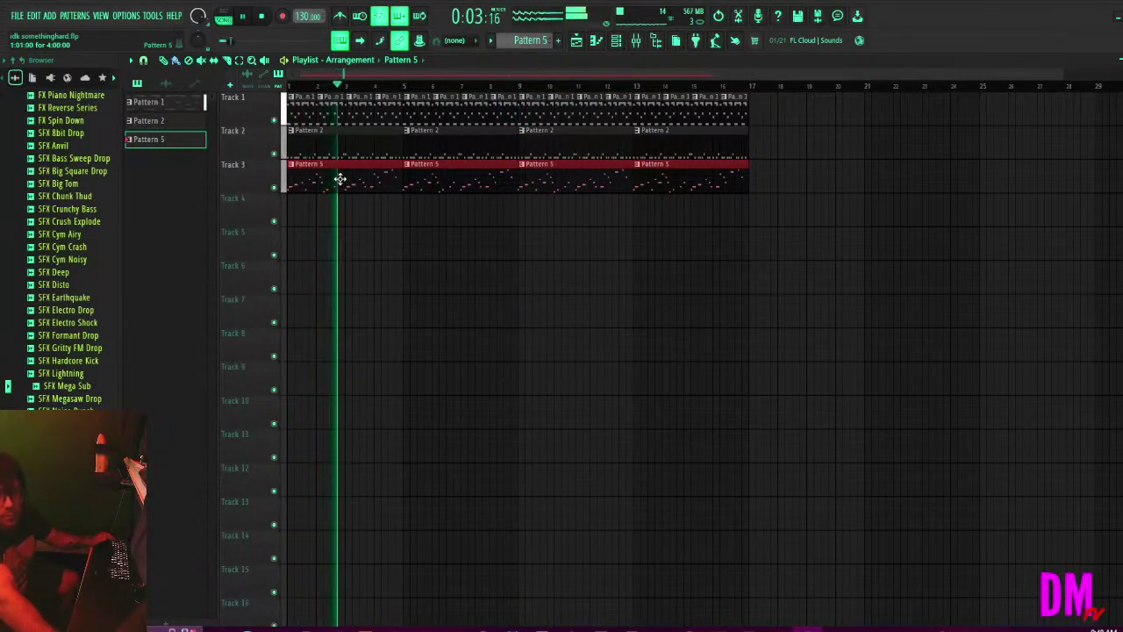
pyautogui.hotkey('ctrl', 's')
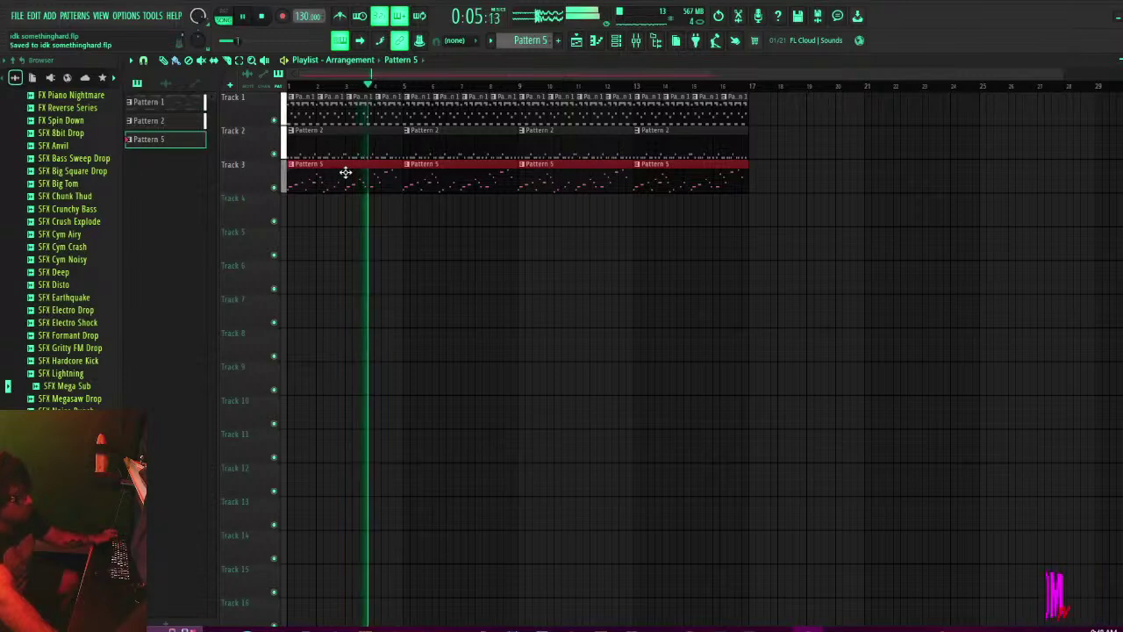
# Delete the first two Pattern 5 clips on Track 3 and place them again at bars 1 and 5.
pyautogui.rightClick(343, 171)
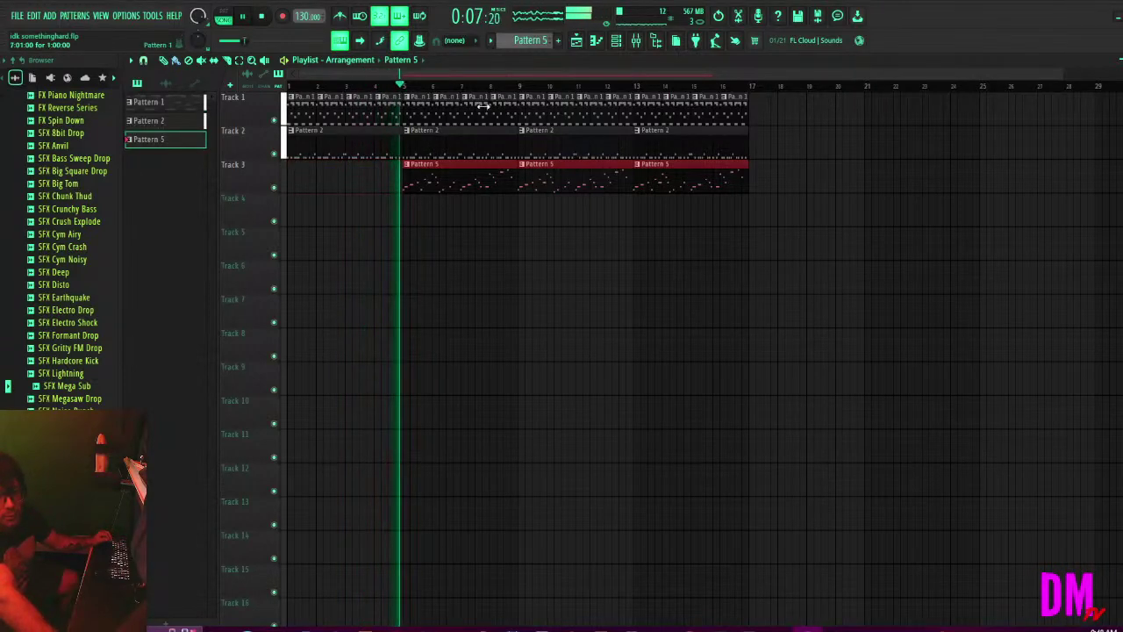
pyautogui.rightClick(472, 185)
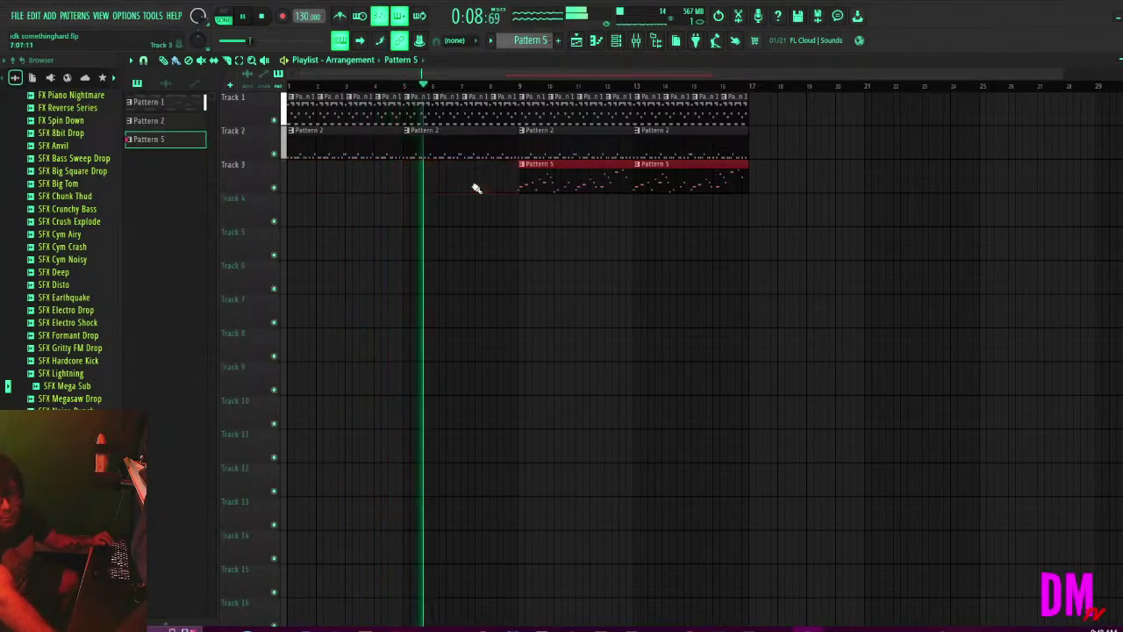
pyautogui.click(297, 179)
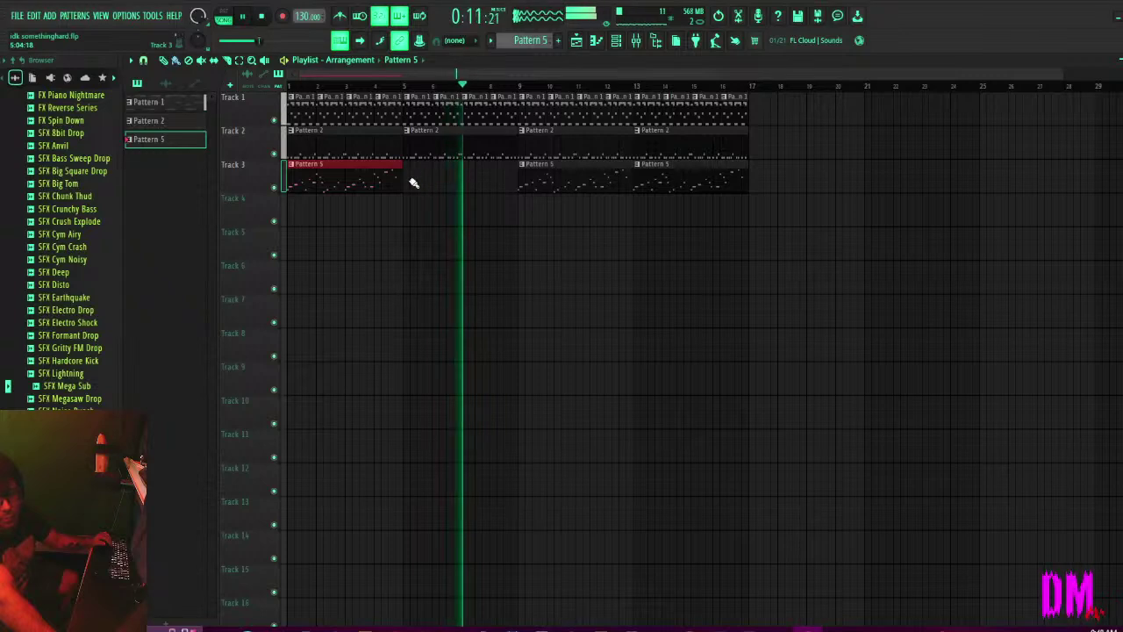
pyautogui.click(413, 216)
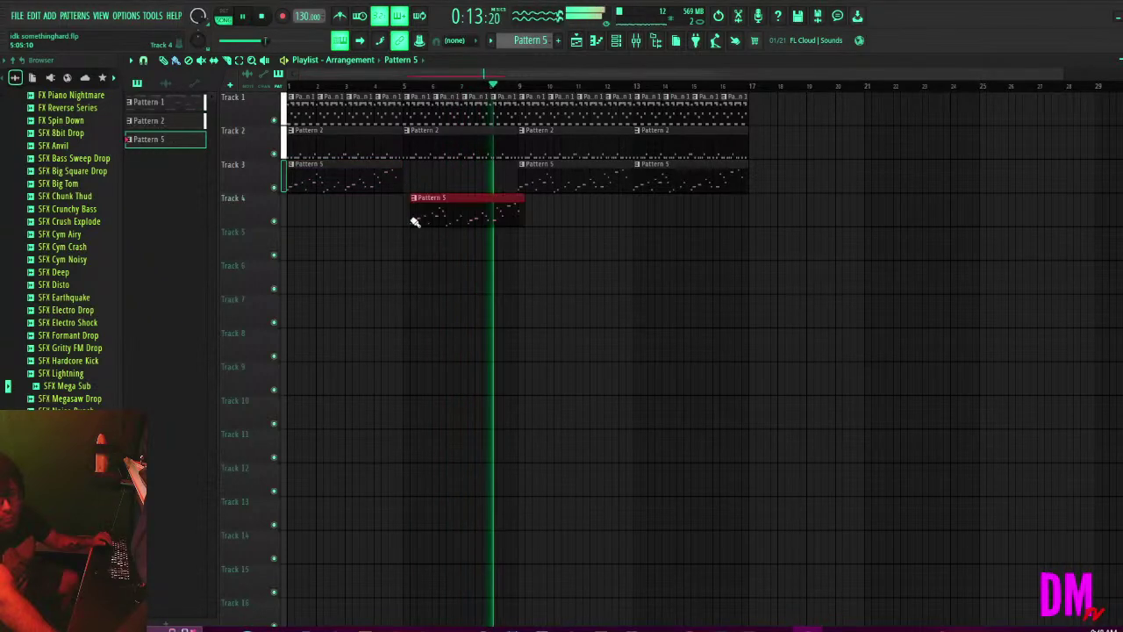
pyautogui.moveTo(424, 213); pyautogui.dragTo(416, 182)
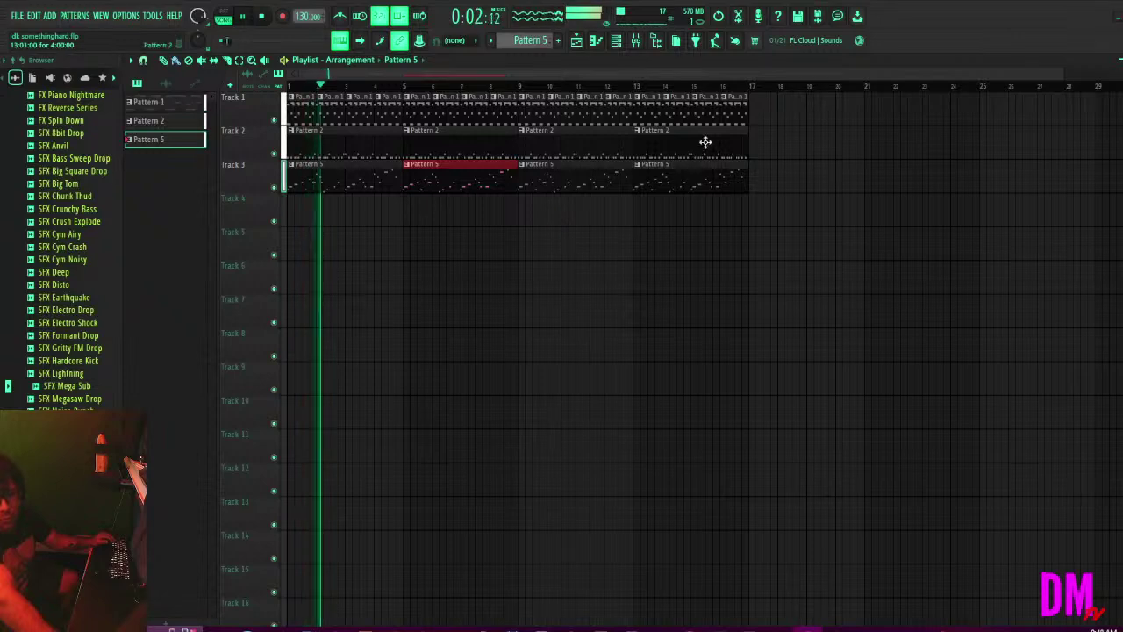
# Add two more Pattern 5 clips on Track 3 at bars 17 and 21.
pyautogui.click(742, 87)
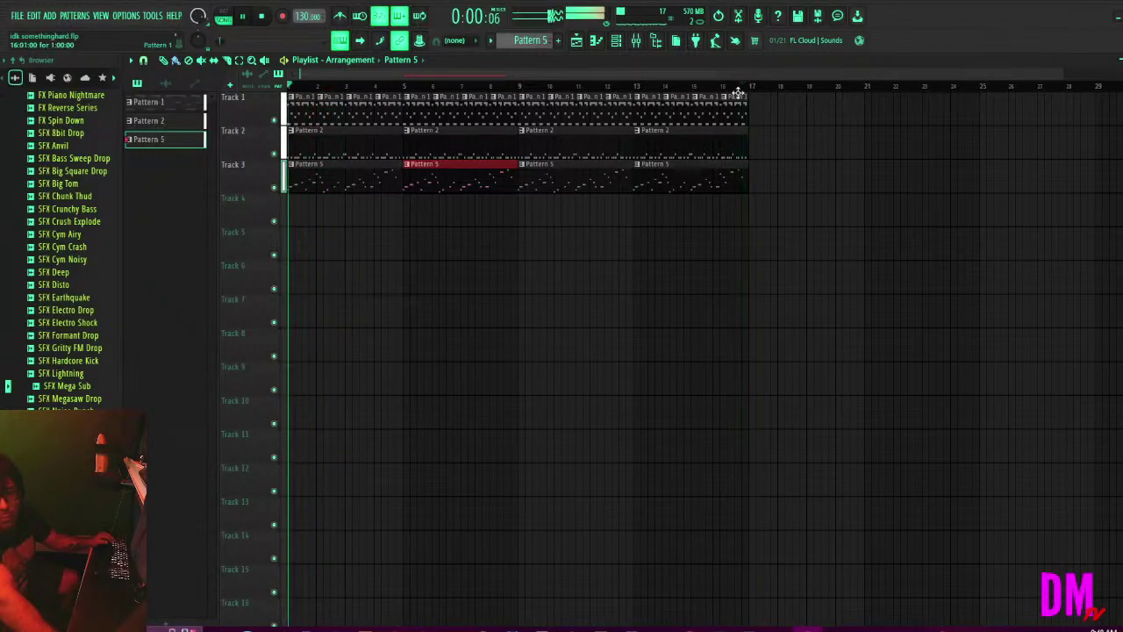
pyautogui.moveTo(764, 201); pyautogui.dragTo(815, 178)
pyautogui.press('space')
pyautogui.press('space')
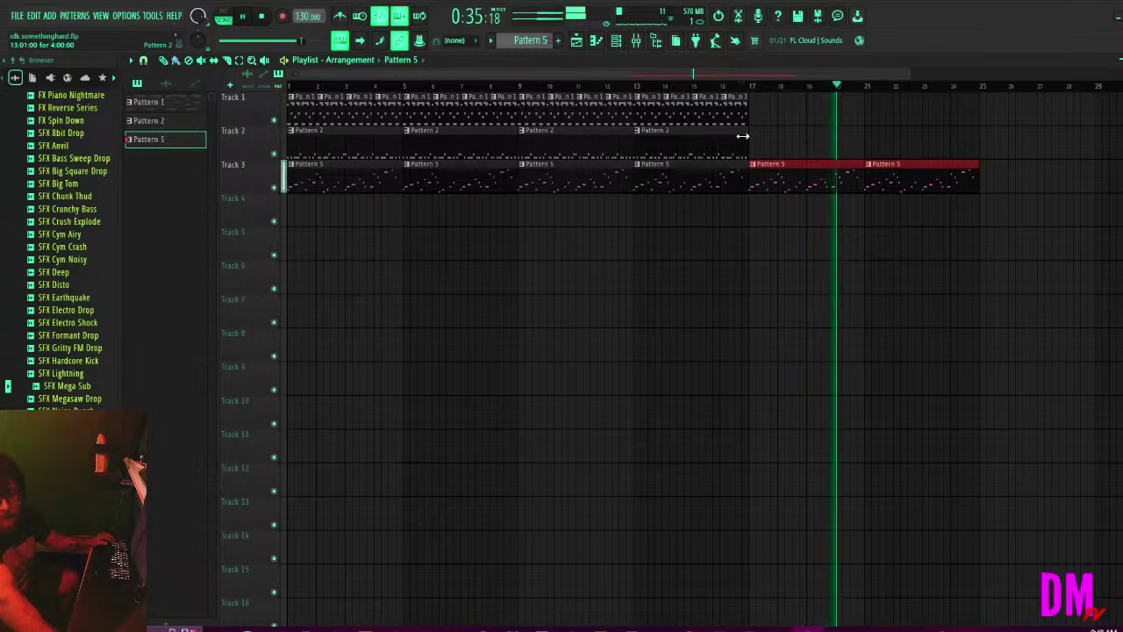
# Remove the Pattern 1 clip at bar 16 and repeat the Pattern 1, Pattern 2 and Pattern 5 clips on Tracks 1 to 3 from bar 25.
pyautogui.scroll(-3, 865, 284)
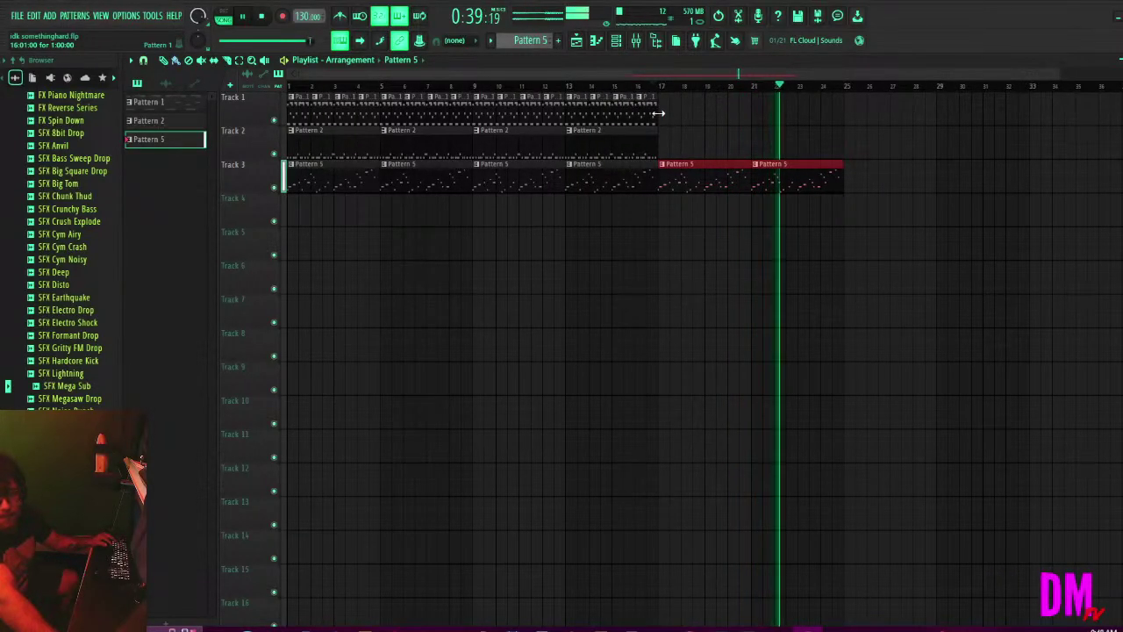
pyautogui.moveTo(656, 119); pyautogui.dragTo(853, 117)
pyautogui.click(651, 88)
pyautogui.click(605, 88)
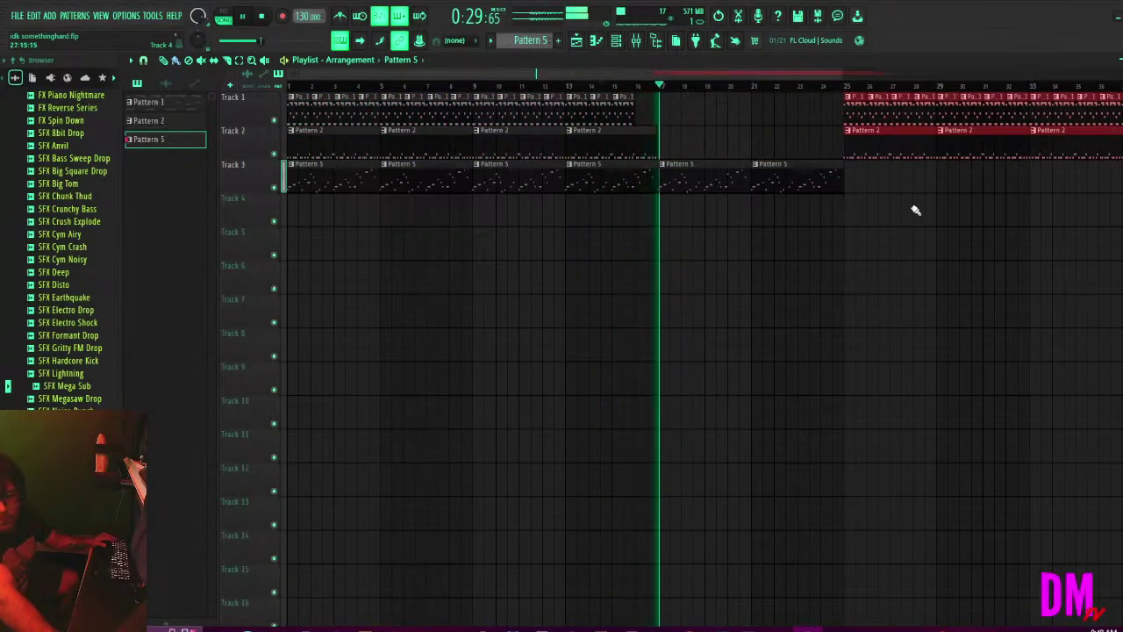
pyautogui.moveTo(894, 220); pyautogui.dragTo(883, 181)
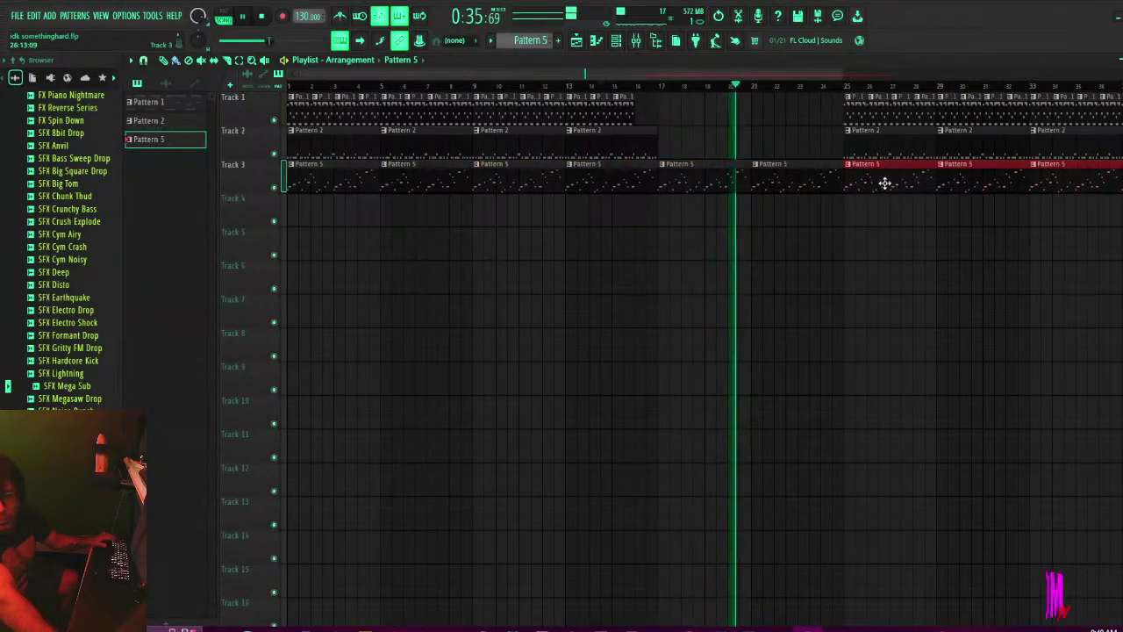
pyautogui.scroll(-2, 880, 188)
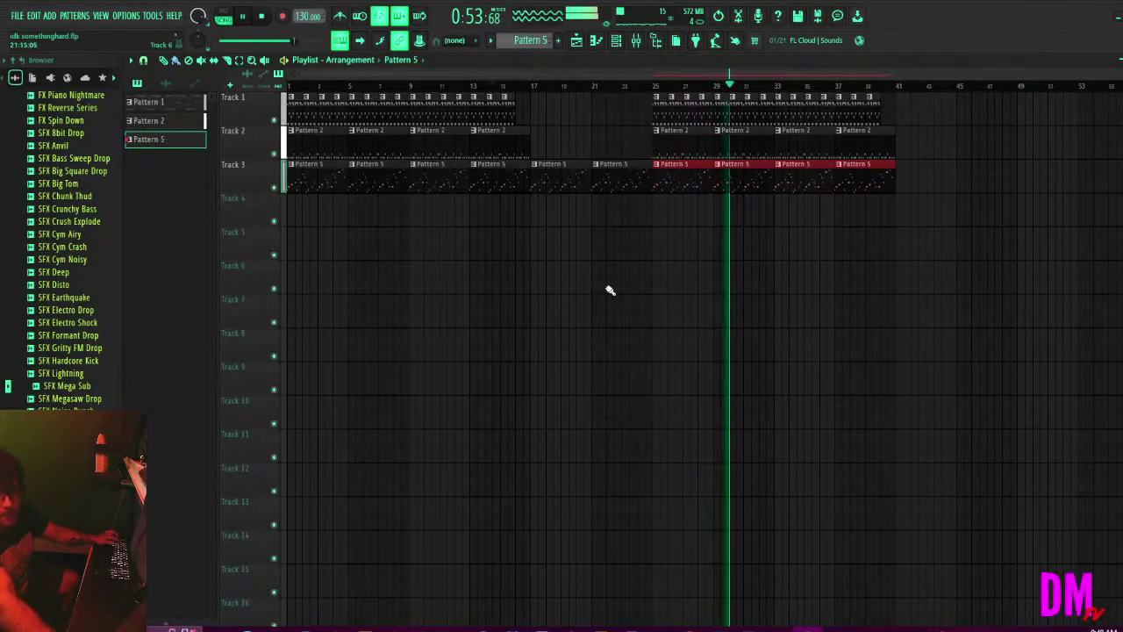
pyautogui.click(637, 41)
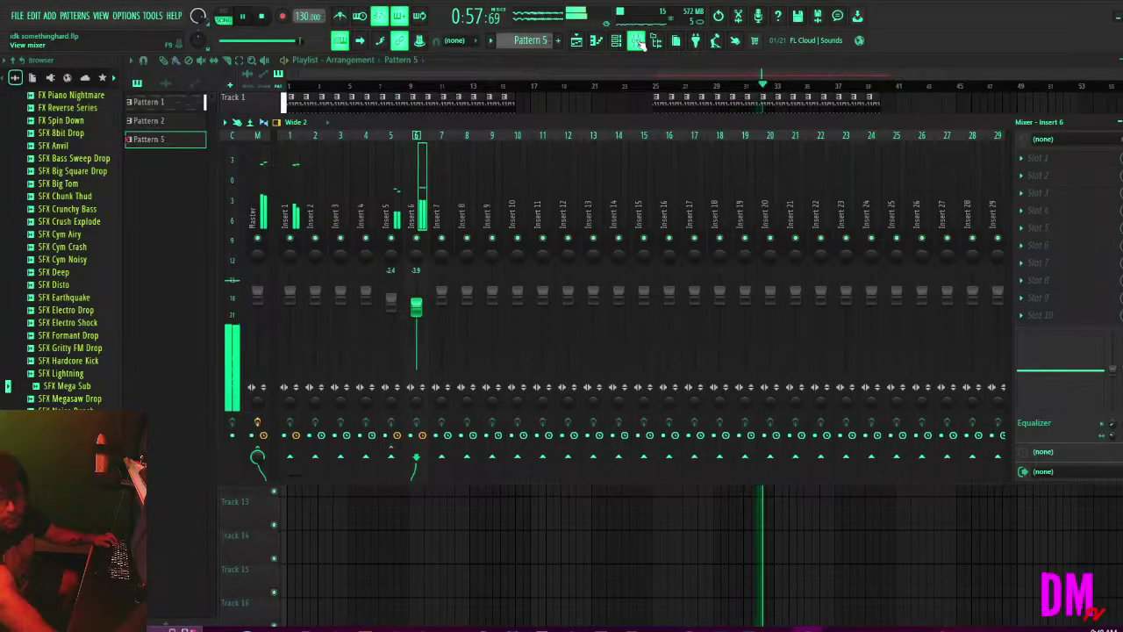
pyautogui.click(694, 74)
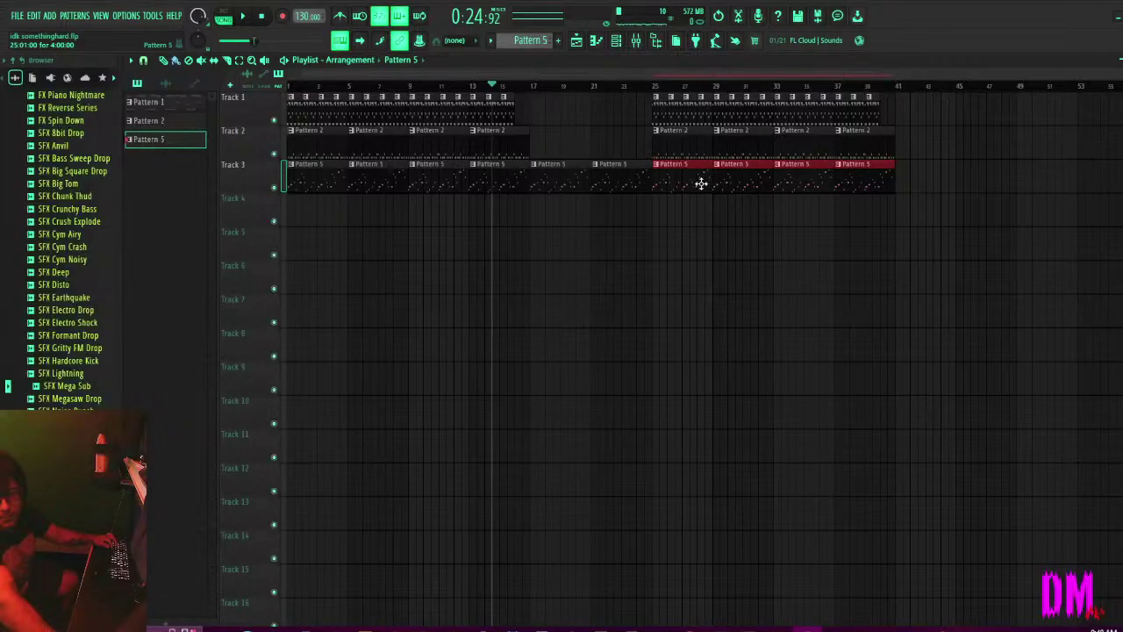
# Open Pattern 5 in the piano roll and lower the second-to-last note in bar 4 to F5.
pyautogui.doubleClick(516, 178)
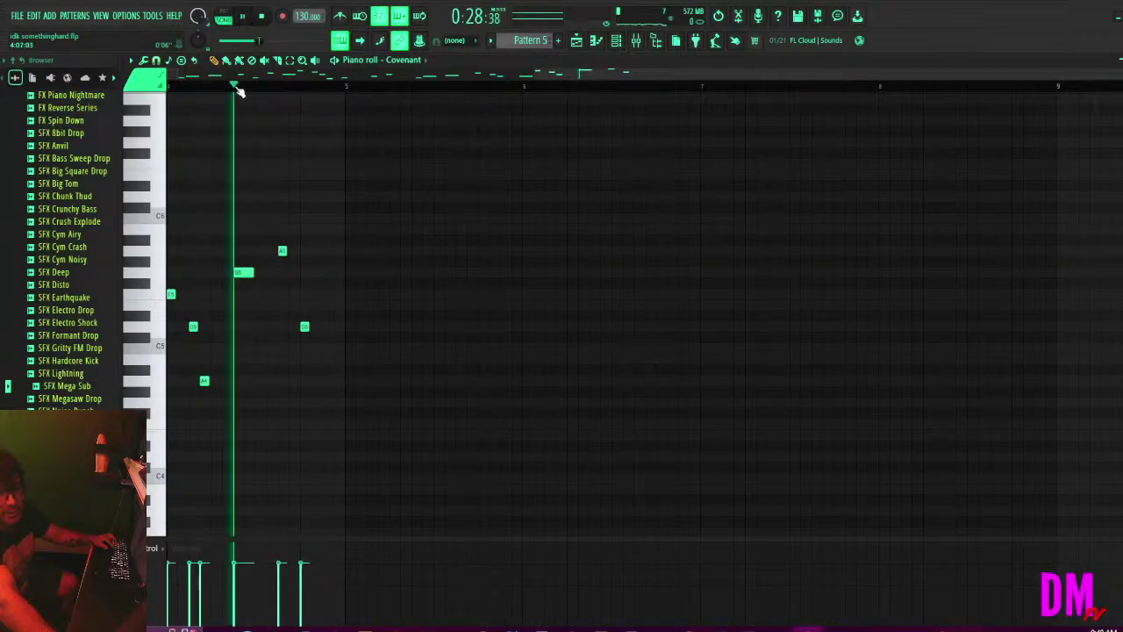
pyautogui.press('space')
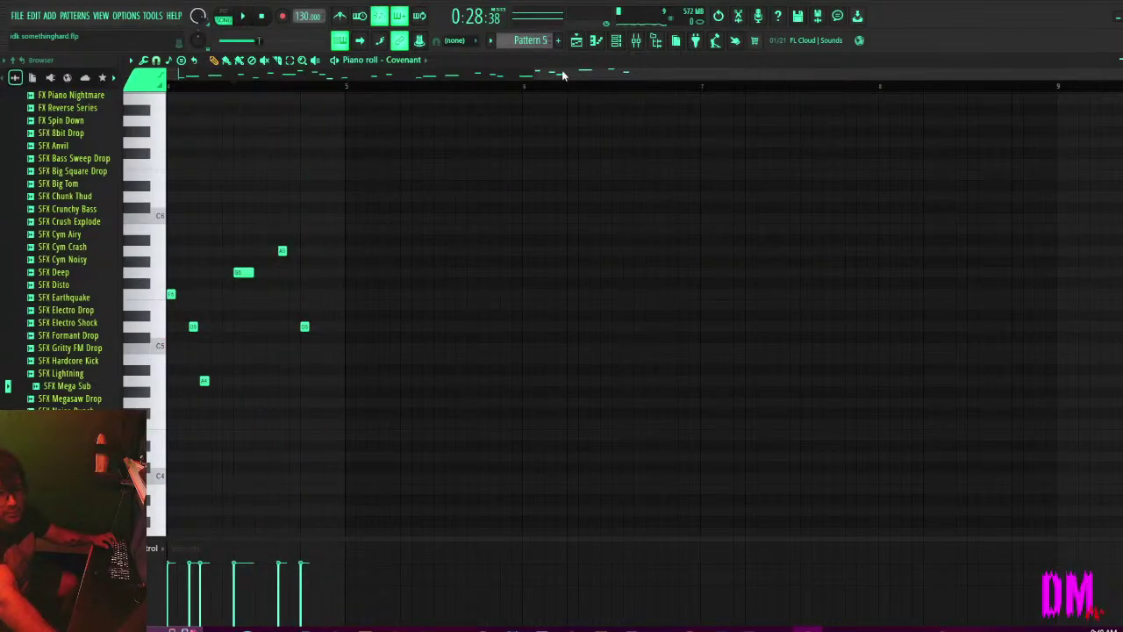
pyautogui.hscroll(-4, 453, 98)
pyautogui.press('space')
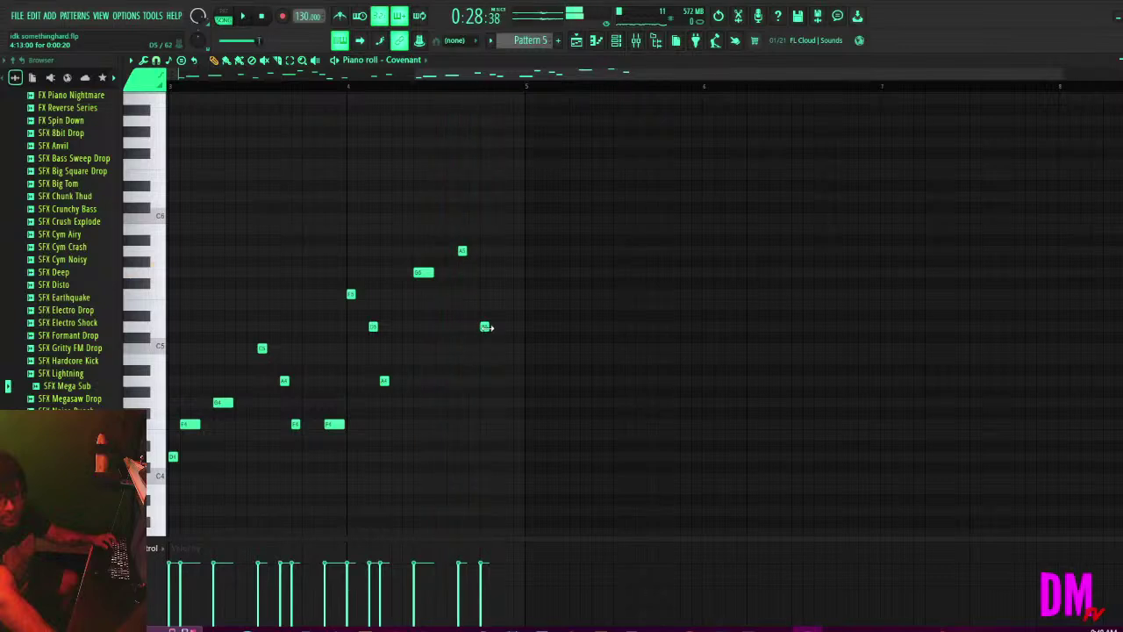
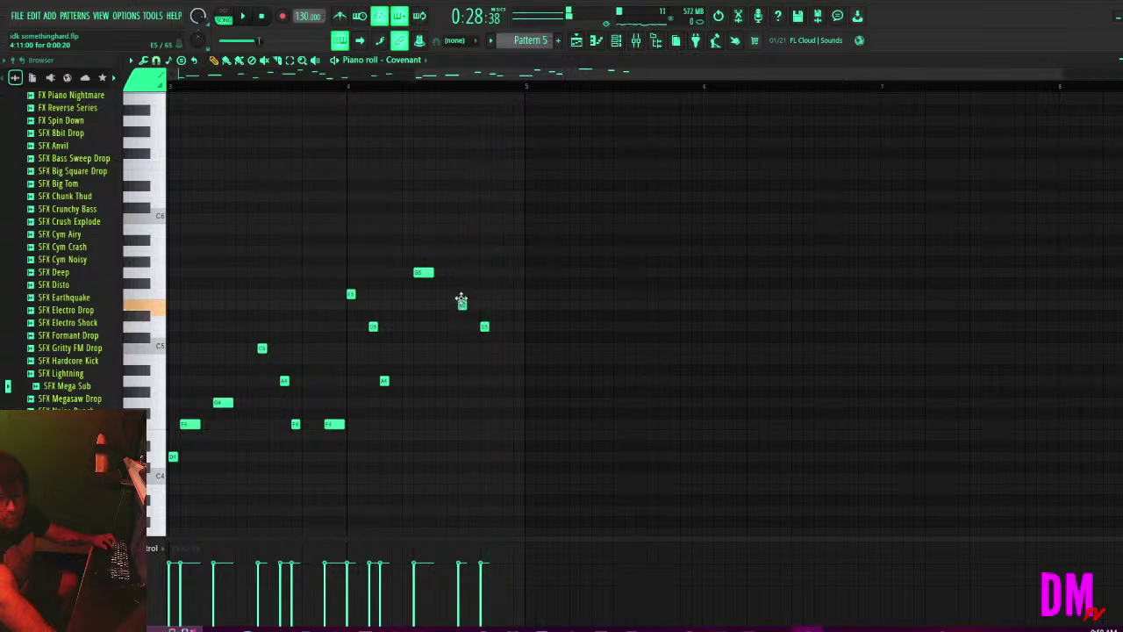
pyautogui.click(463, 294)
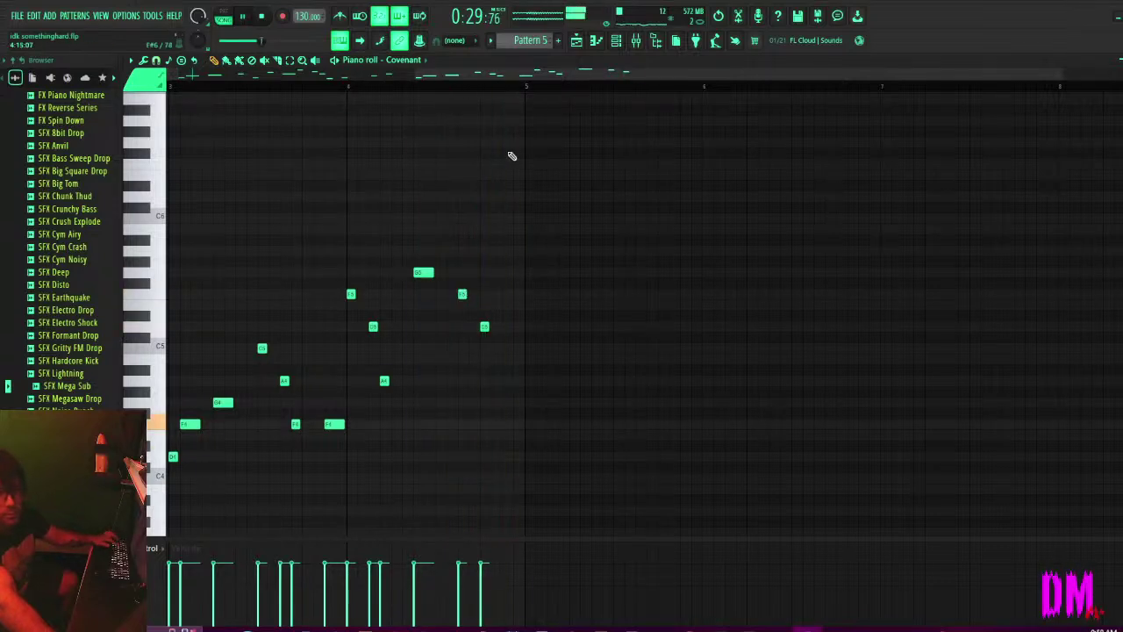
# Play the arrangement from bar 25 and try removing the Pattern 5 clip at bar 29 on Track 3.
pyautogui.click(578, 41)
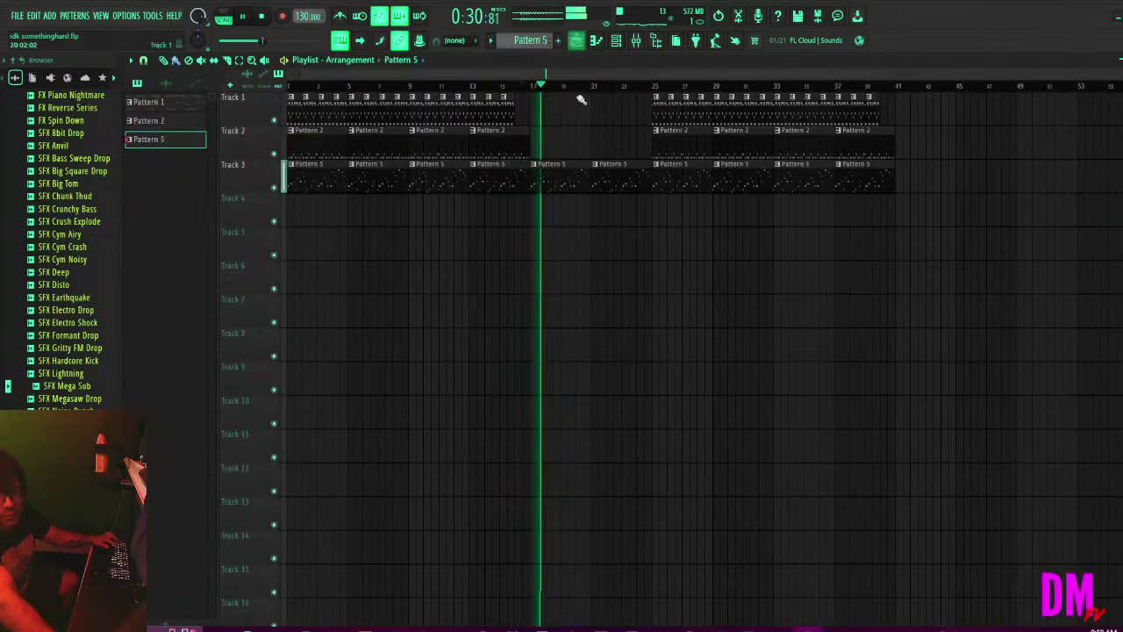
pyautogui.click(650, 87)
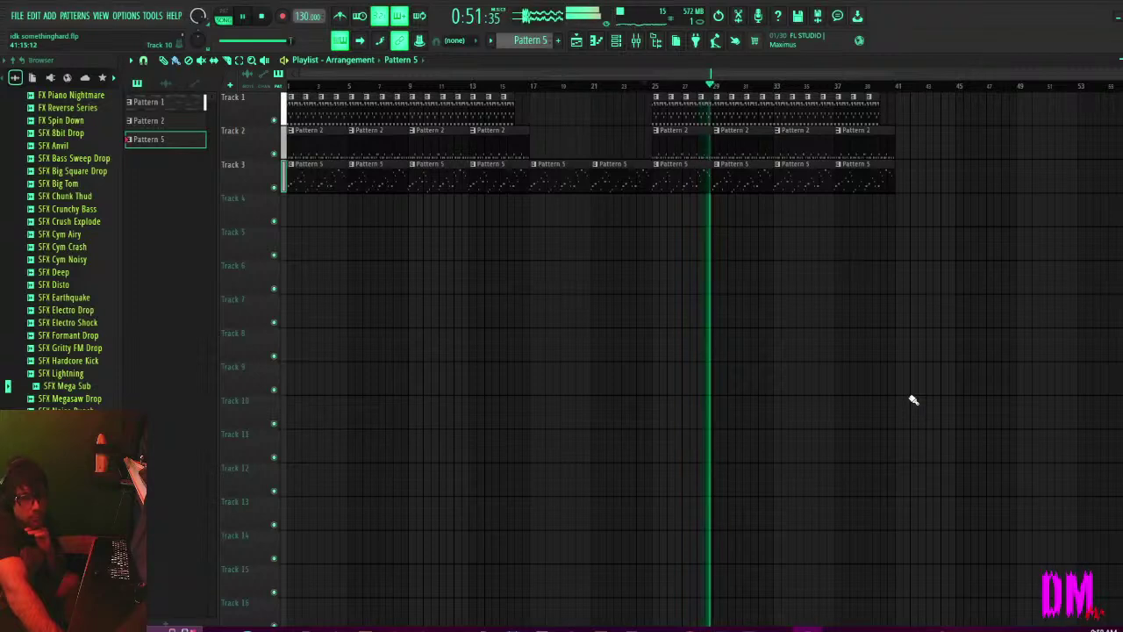
pyautogui.rightClick(741, 182)
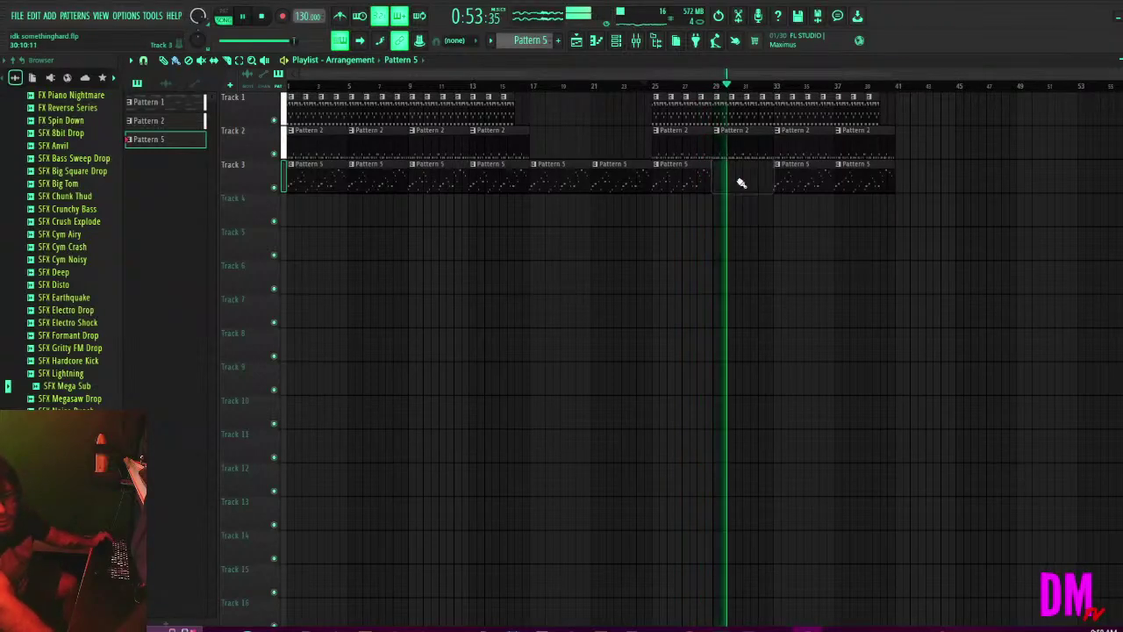
# Duplicate all of Pattern 5's notes from bars 1–4 into bars 5–8 in the piano roll.
pyautogui.doubleClick(742, 180)
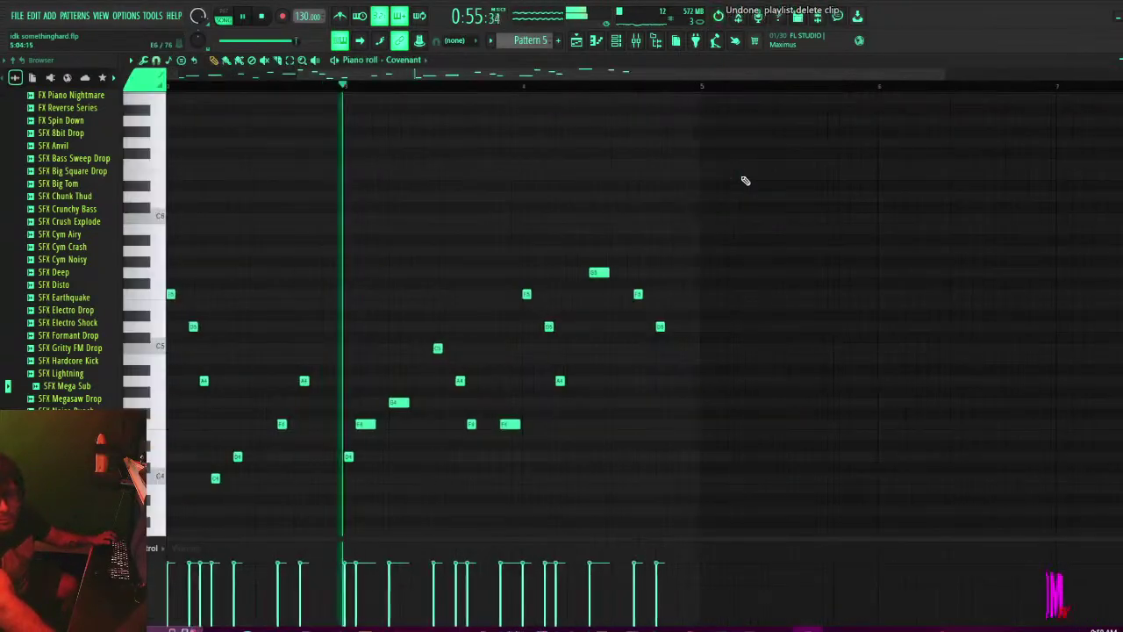
pyautogui.moveTo(709, 514); pyautogui.dragTo(168, 258)
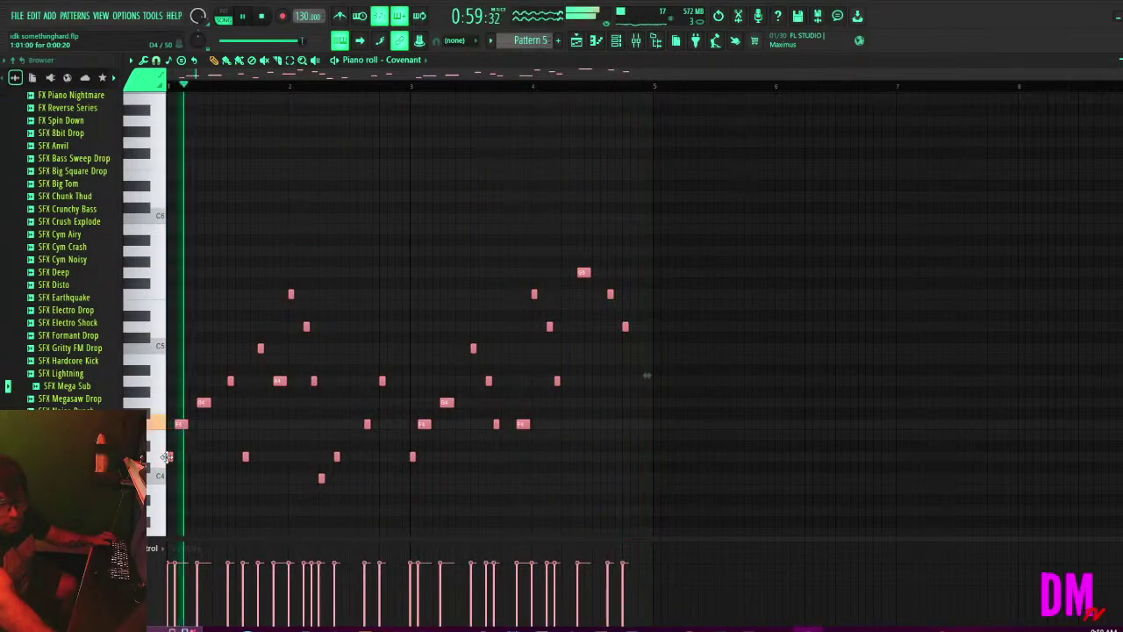
pyautogui.moveTo(167, 456); pyautogui.dragTo(658, 454)
# Raise the second-to-last note of the copied melody in bar 8 to A5.
pyautogui.hscroll(5, 785, 471)
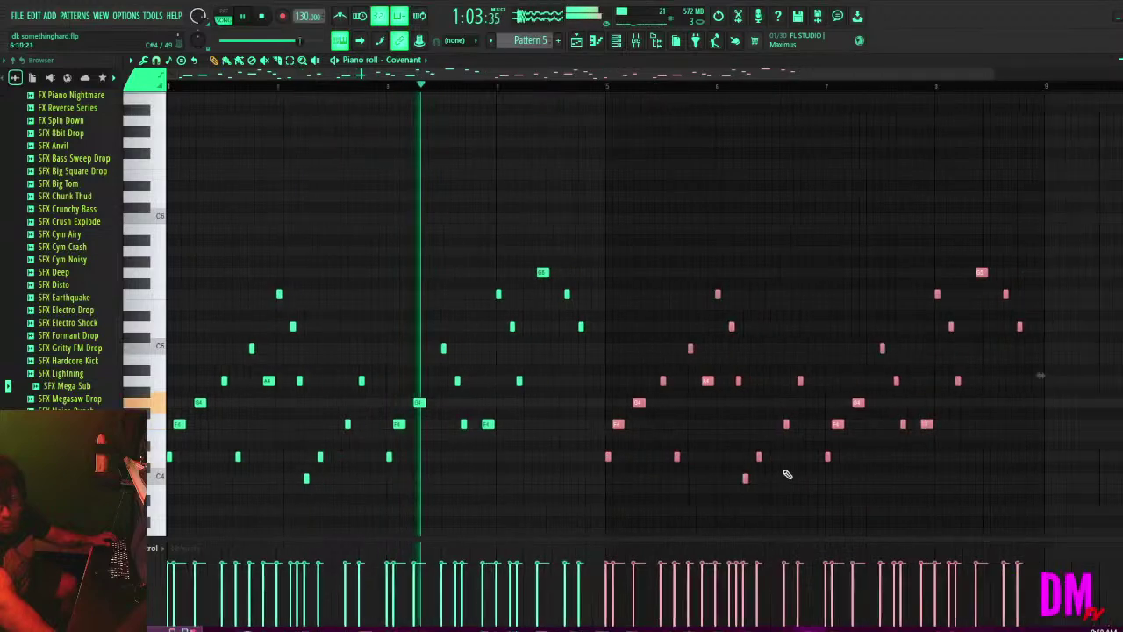
pyautogui.scroll(2, 857, 341)
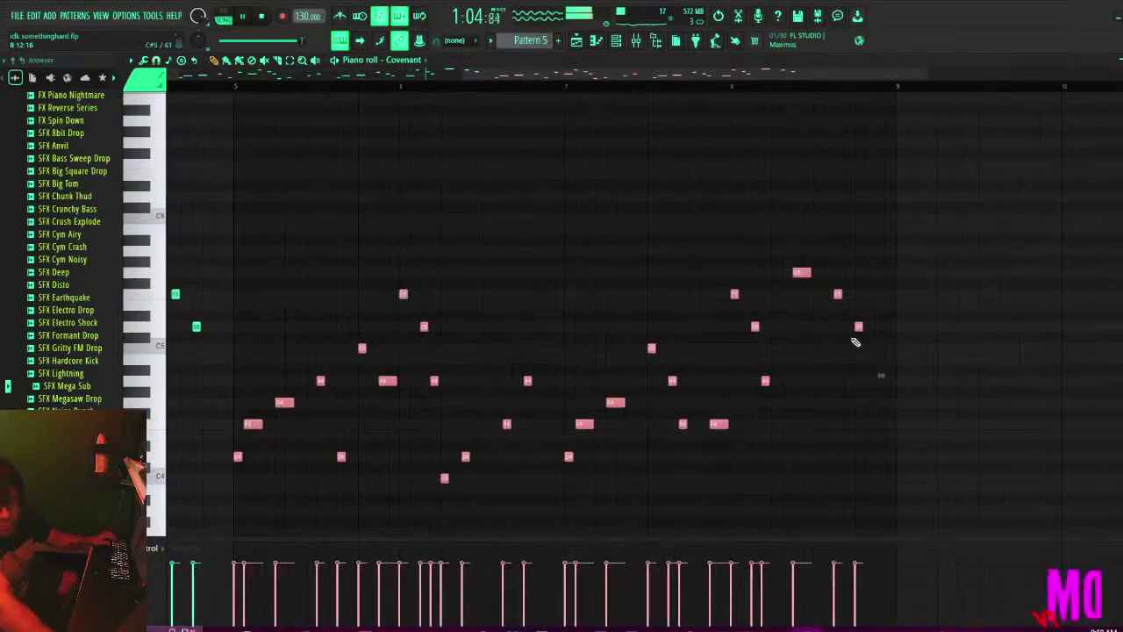
pyautogui.click(847, 273)
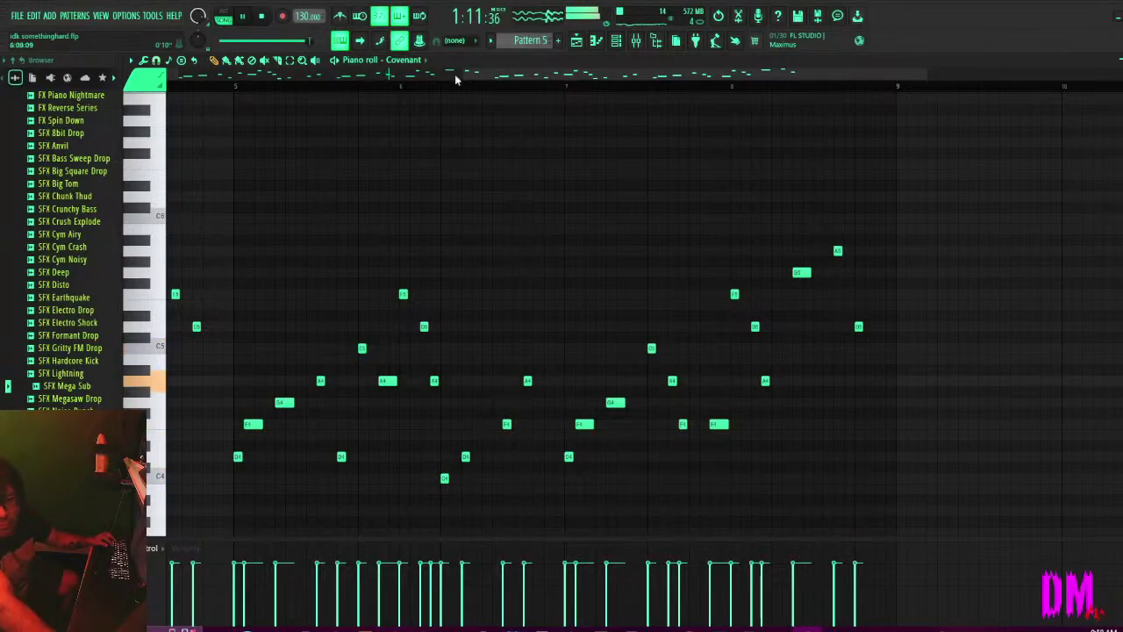
# Return to the playlist and listen to the end of the extended Pattern 5 from about bar 44.
pyautogui.click(575, 42)
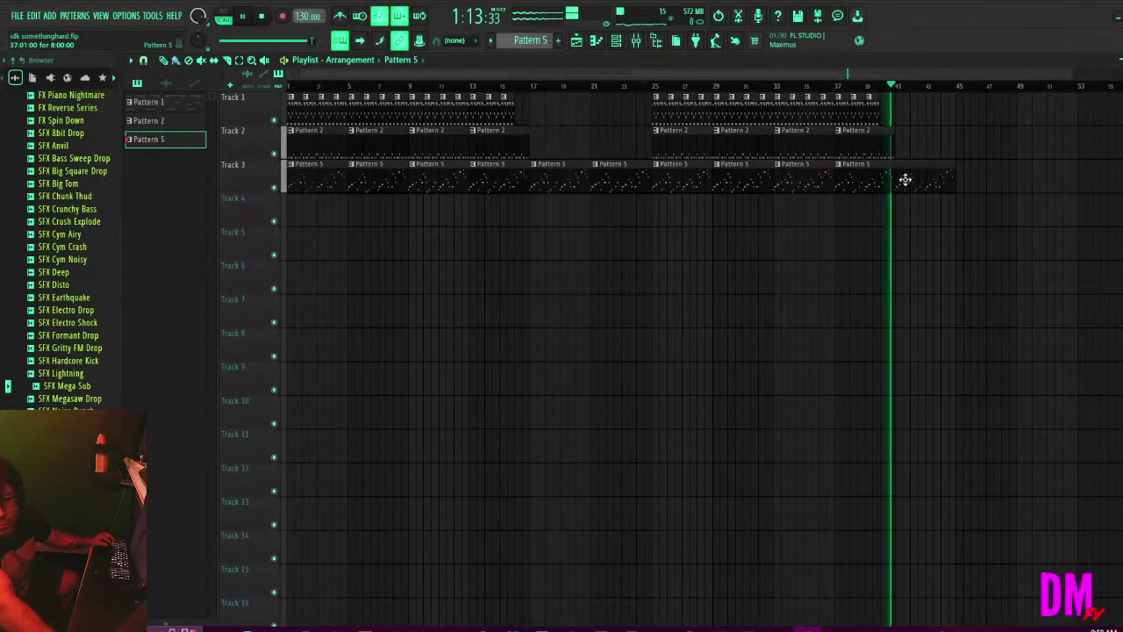
pyautogui.click(951, 90)
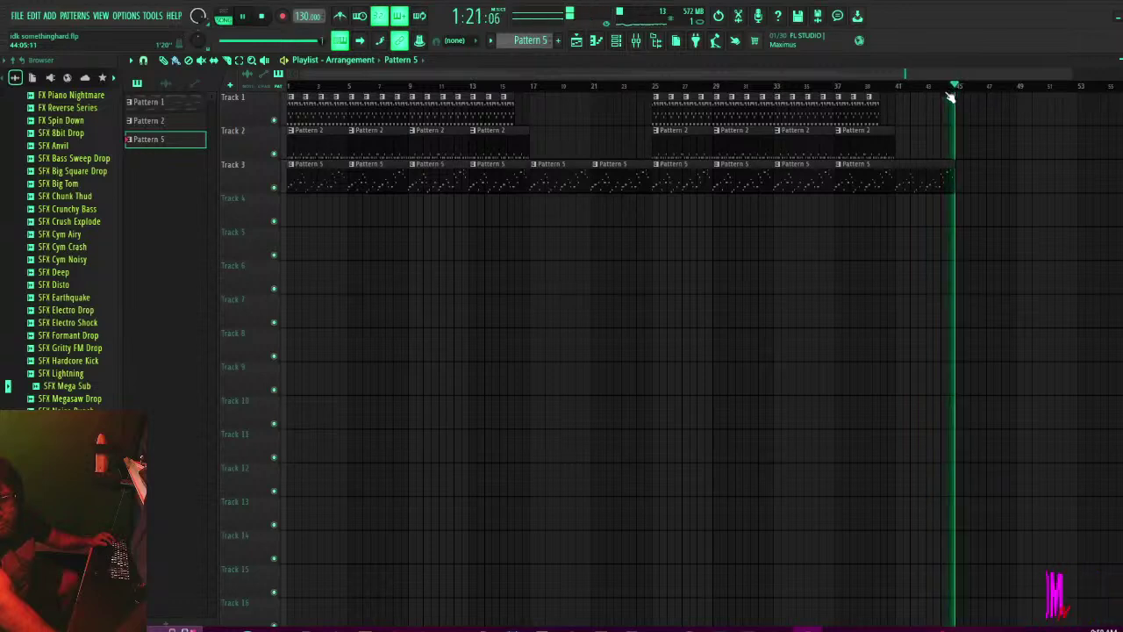
pyautogui.press('space')
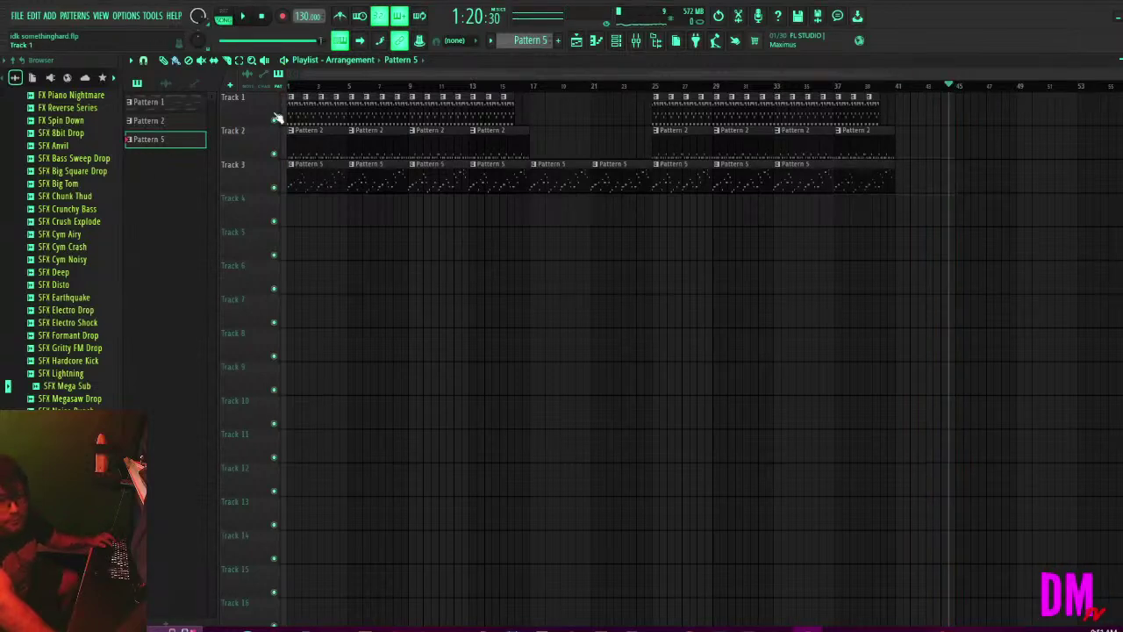
# Remove the overlapping Pattern 5 clips on Track 3, leaving eight-bar clips starting at bars 1, 9, 17, 25 and 33.
pyautogui.press('space')
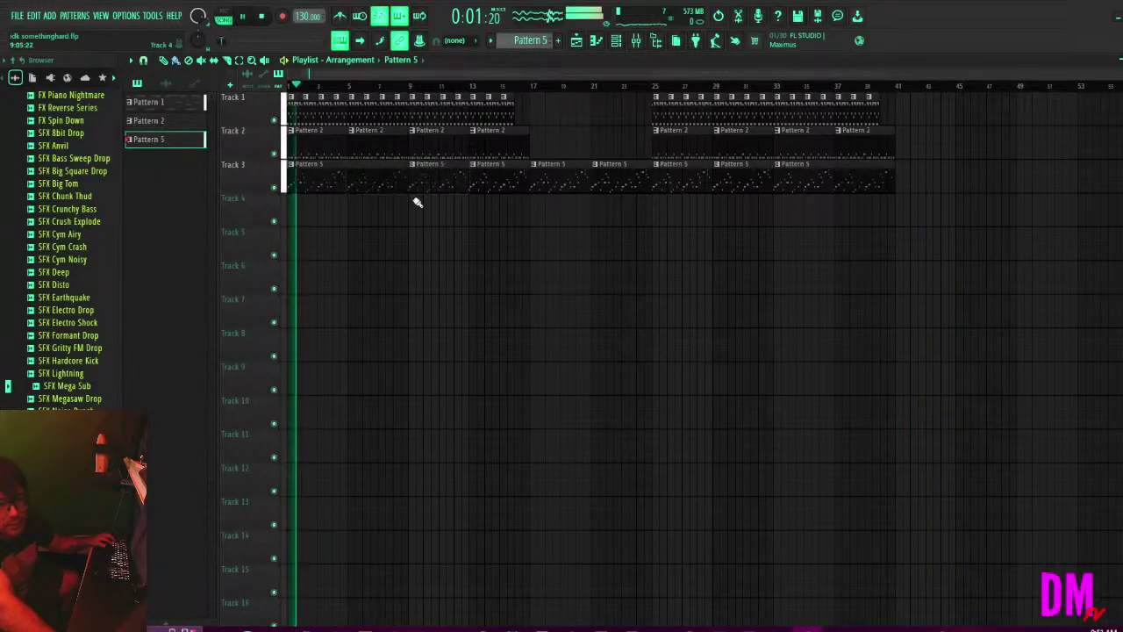
pyautogui.rightClick(653, 180)
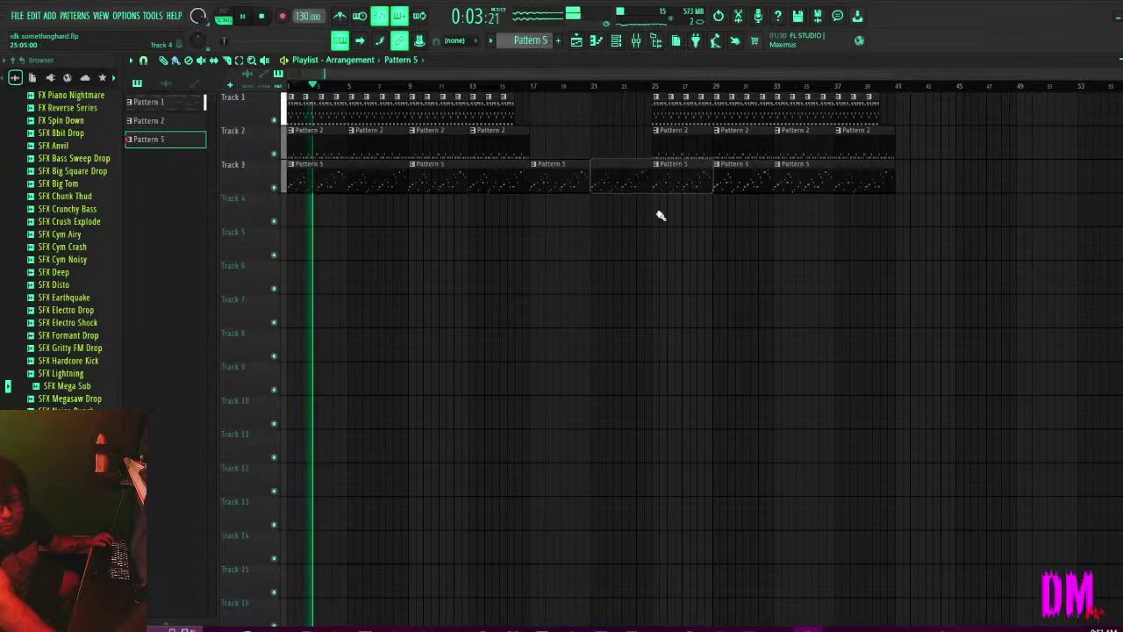
pyautogui.rightClick(804, 175)
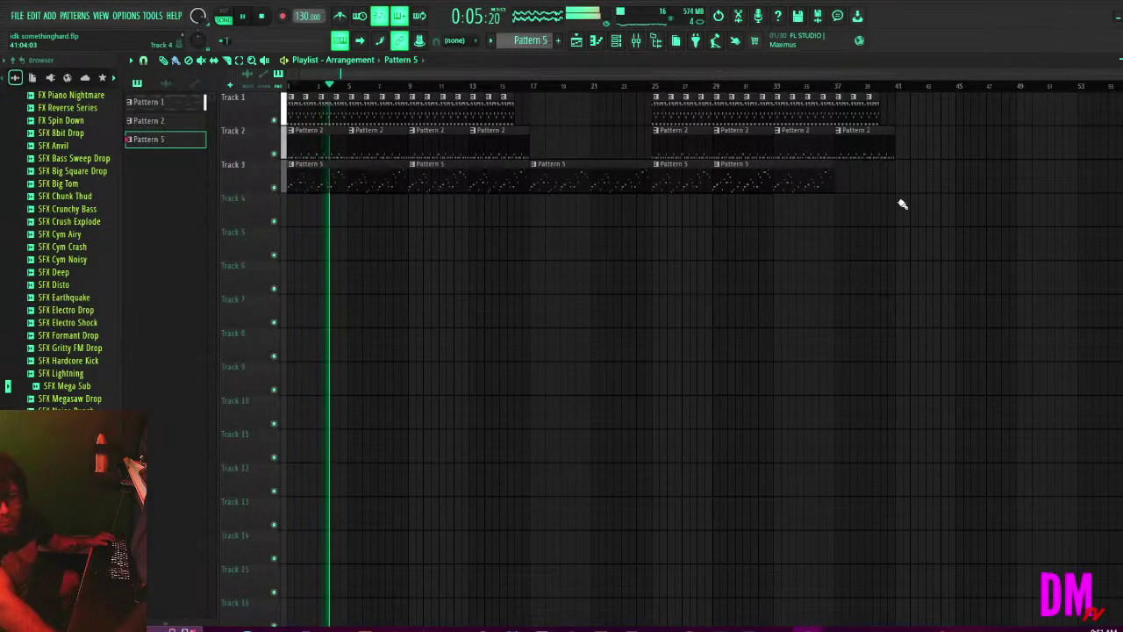
pyautogui.moveTo(802, 173); pyautogui.dragTo(842, 177)
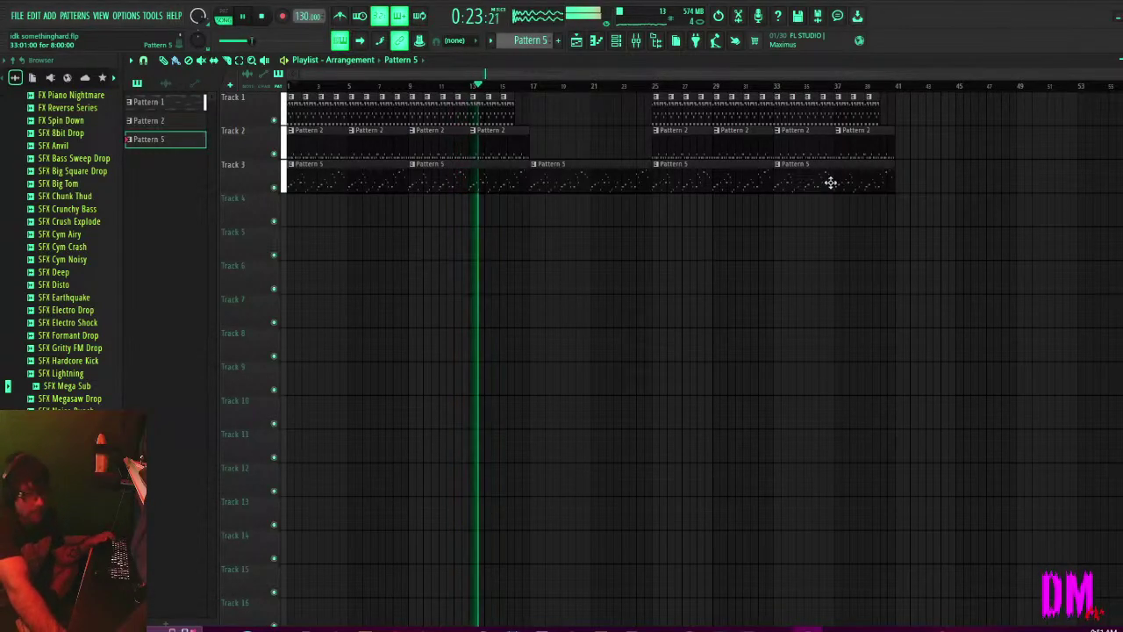
# Create an automation clip for the master filter cutoff of the Covenant channel's FLEX instrument.
pyautogui.click(626, 41)
pyautogui.click(616, 42)
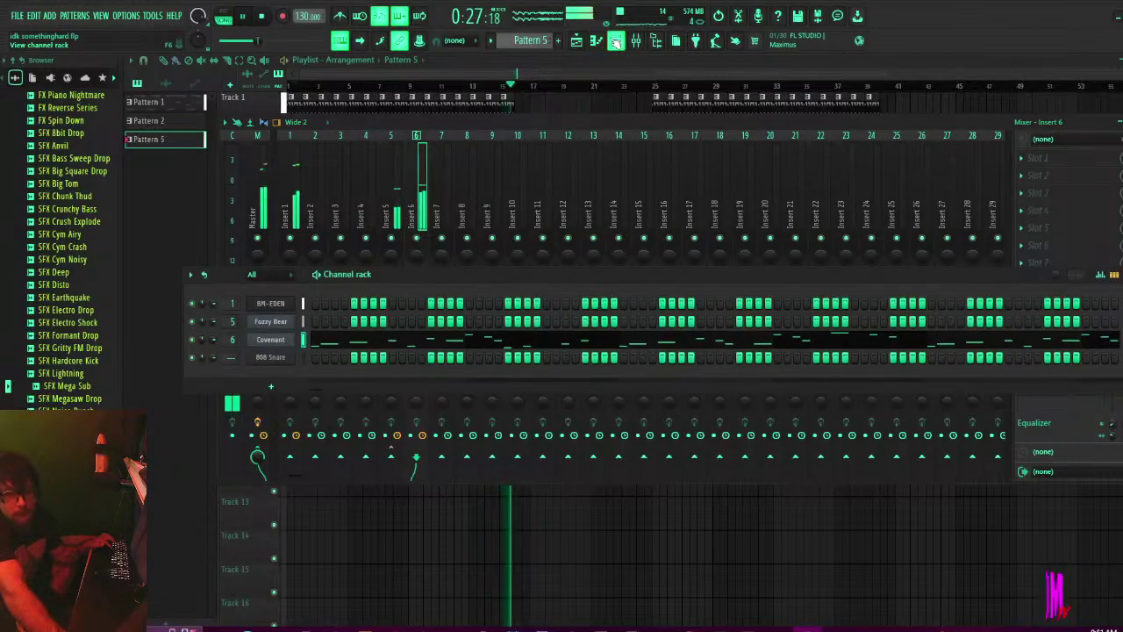
pyautogui.click(267, 340)
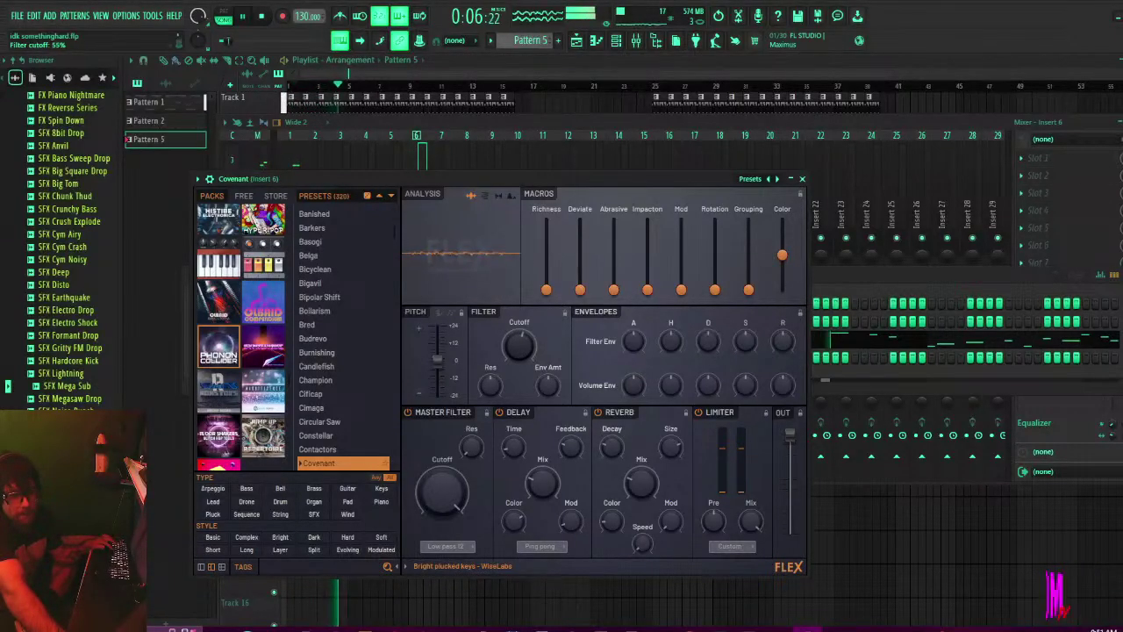
pyautogui.rightClick(434, 499)
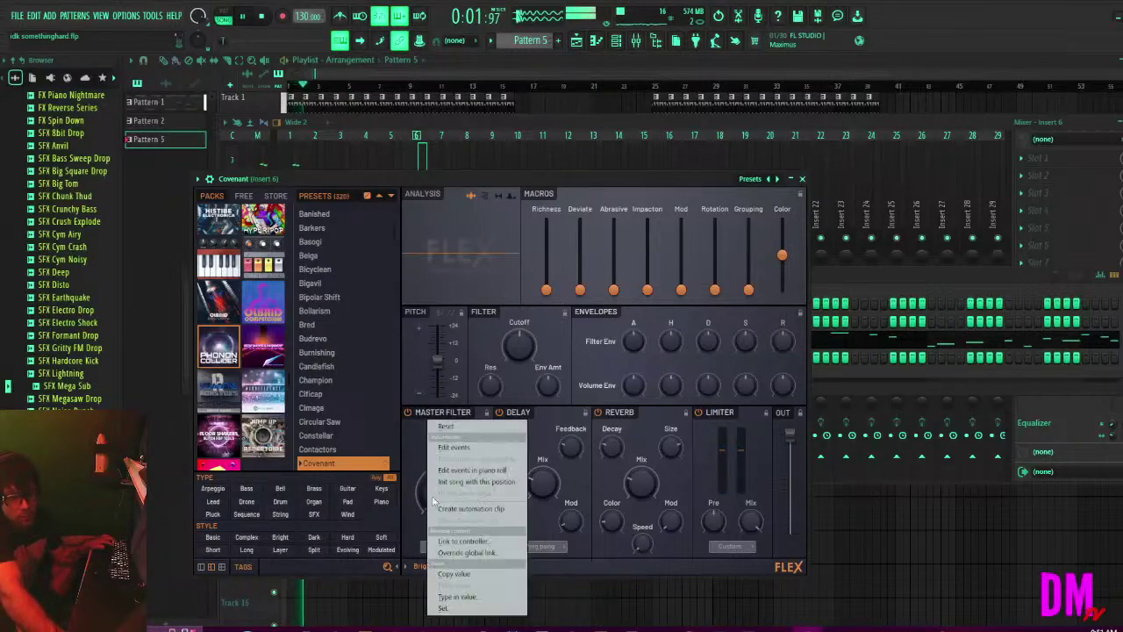
pyautogui.click(471, 509)
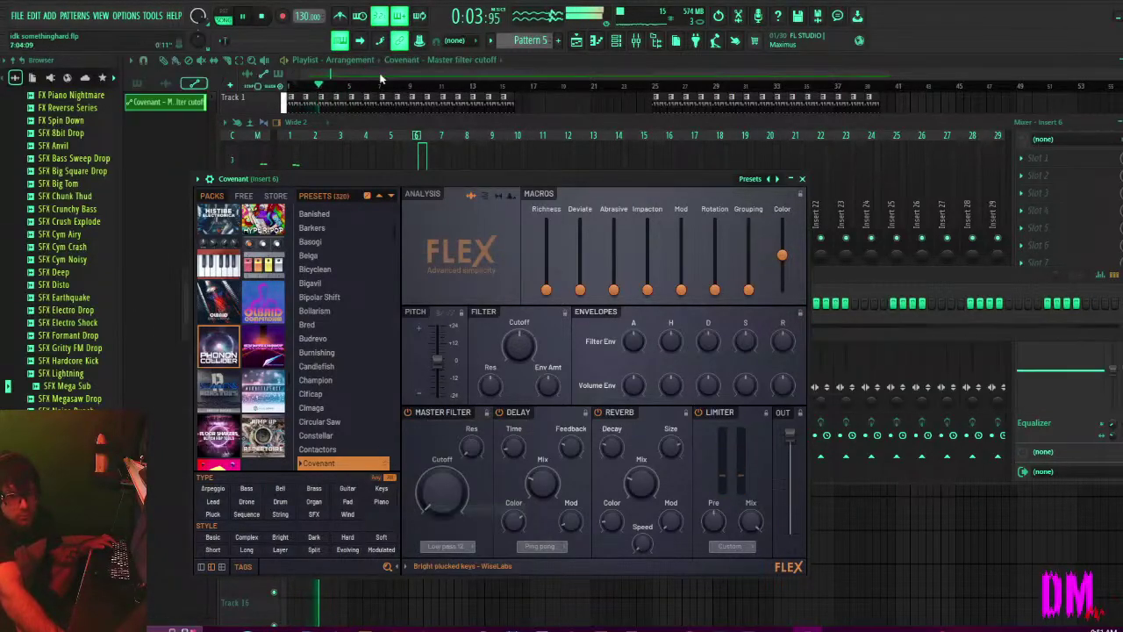
# Move the Covenant master filter cutoff clip on Track 4 so it starts at bar 1, and replay the song.
pyautogui.click(386, 69)
pyautogui.press('space')
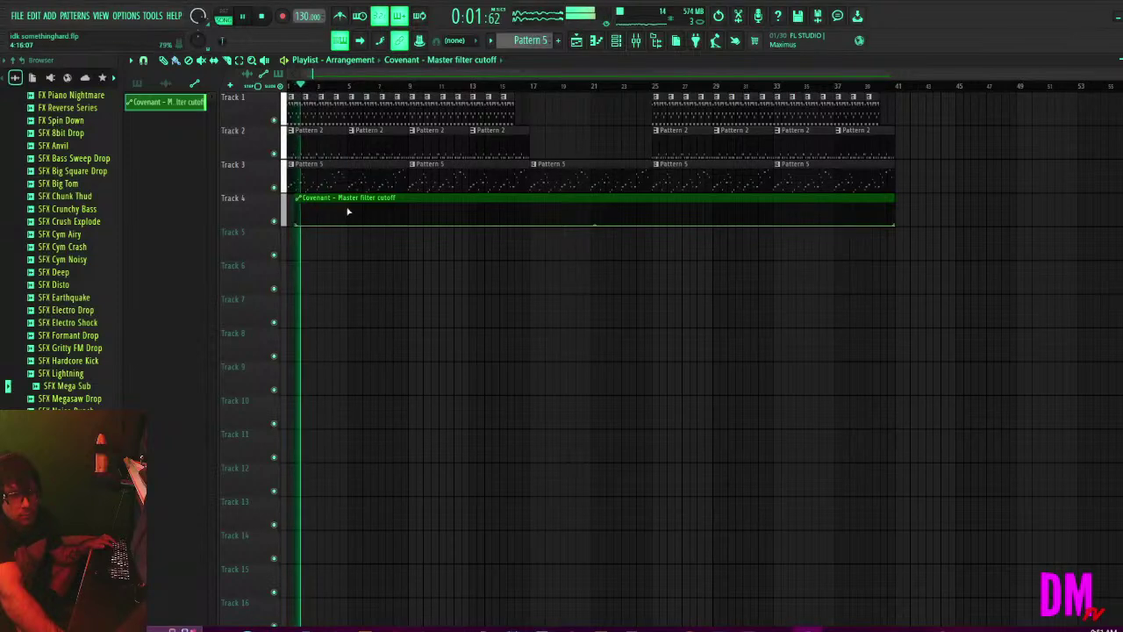
pyautogui.moveTo(346, 198); pyautogui.dragTo(269, 195)
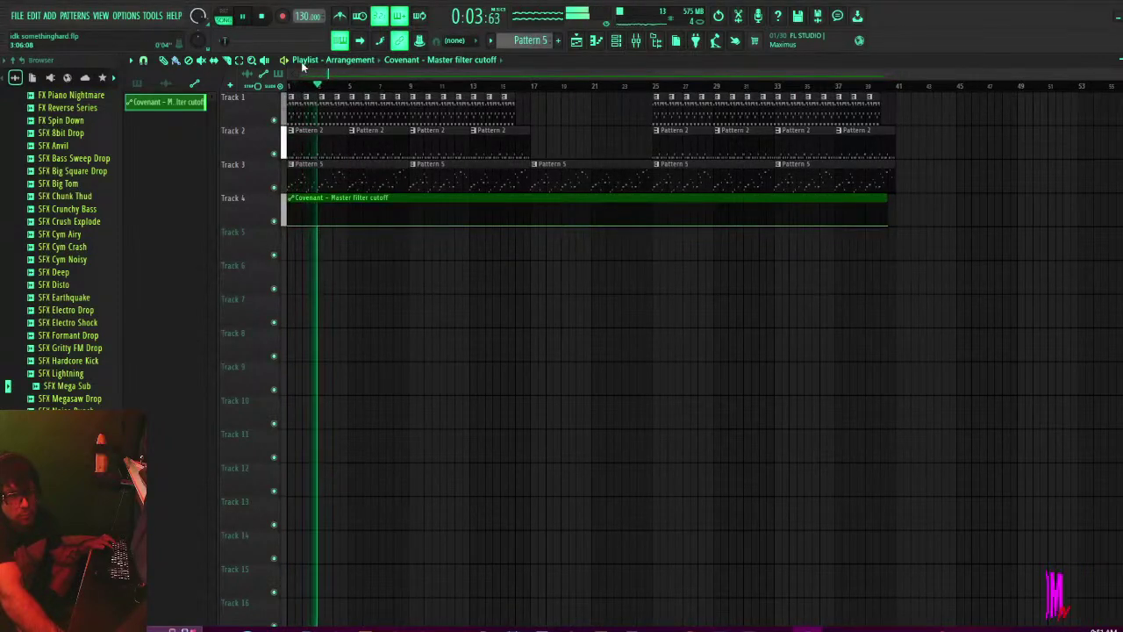
pyautogui.press('space')
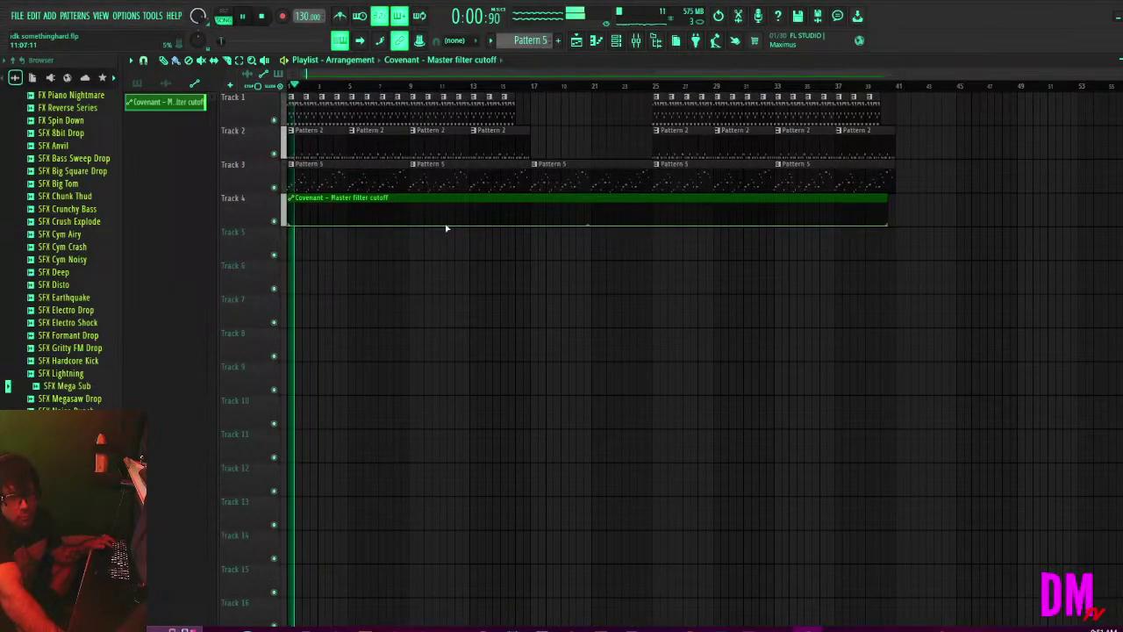
# Shape the Covenant cutoff automation to rise from bar 1 to about bar 15 and stay level until bar 17.
pyautogui.moveTo(520, 212)
pyautogui.mouseDown()
pyautogui.moveTo(519, 195)
pyautogui.moveTo(516, 204)
pyautogui.mouseUp()
pyautogui.rightClick(530, 221)
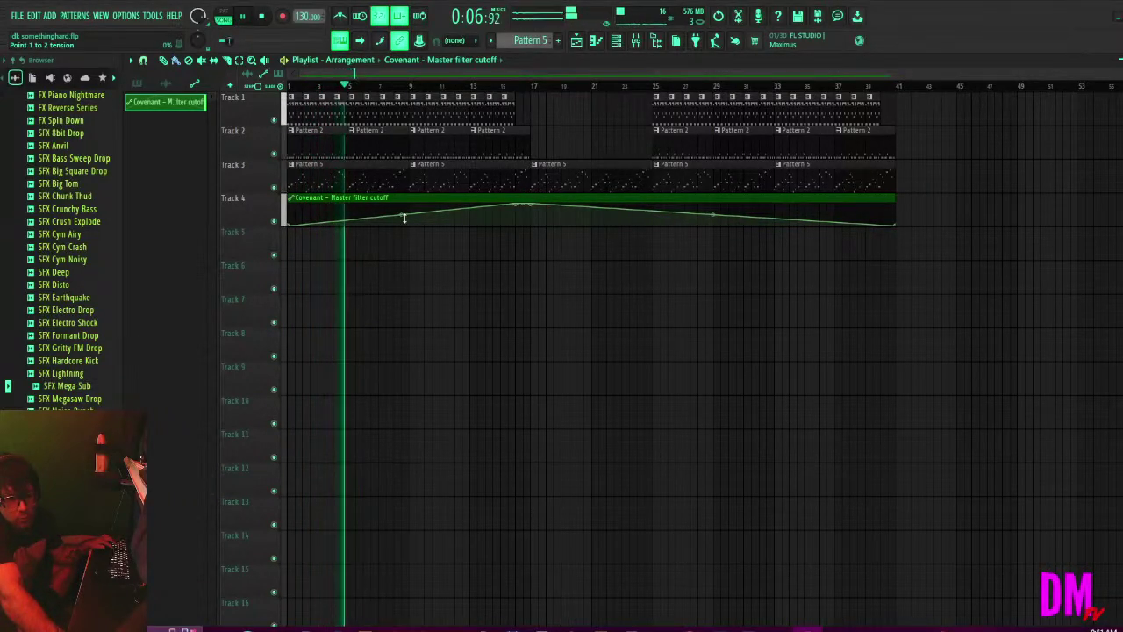
pyautogui.moveTo(518, 202)
pyautogui.mouseDown()
pyautogui.moveTo(501, 201)
pyautogui.moveTo(526, 204)
pyautogui.mouseUp()
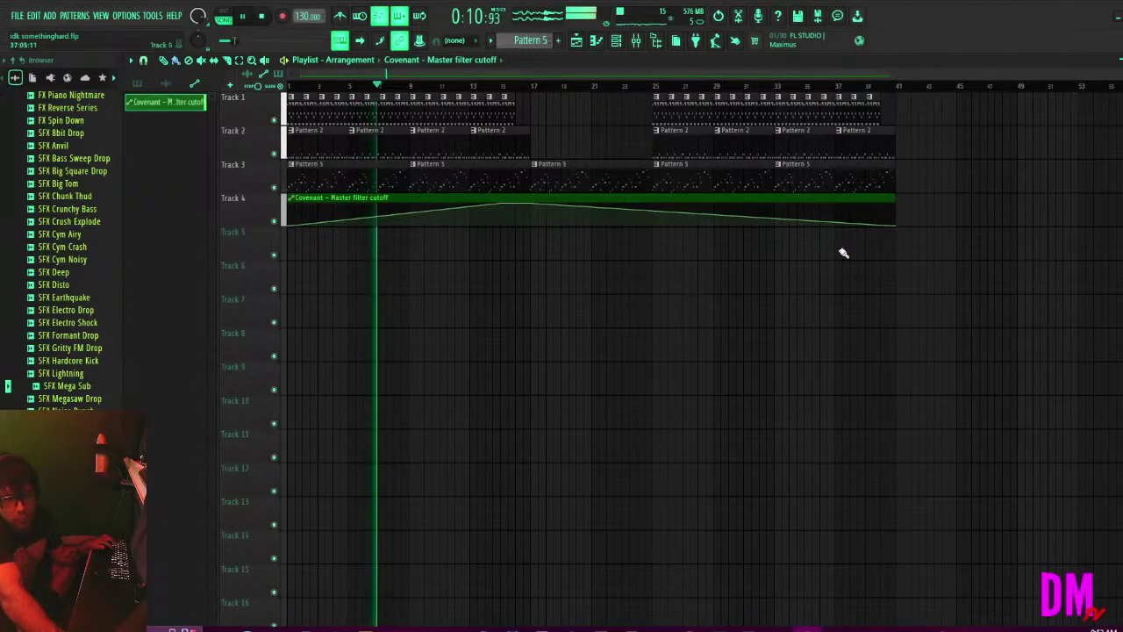
# Hold the Covenant cutoff high until about bar 24, curve it steeply down to zero at bar 25, and save the project.
pyautogui.moveTo(887, 225)
pyautogui.mouseDown()
pyautogui.moveTo(895, 219)
pyautogui.moveTo(664, 211)
pyautogui.moveTo(609, 189)
pyautogui.moveTo(632, 170)
pyautogui.moveTo(884, 202)
pyautogui.mouseUp()
pyautogui.moveTo(647, 196); pyautogui.dragTo(656, 258)
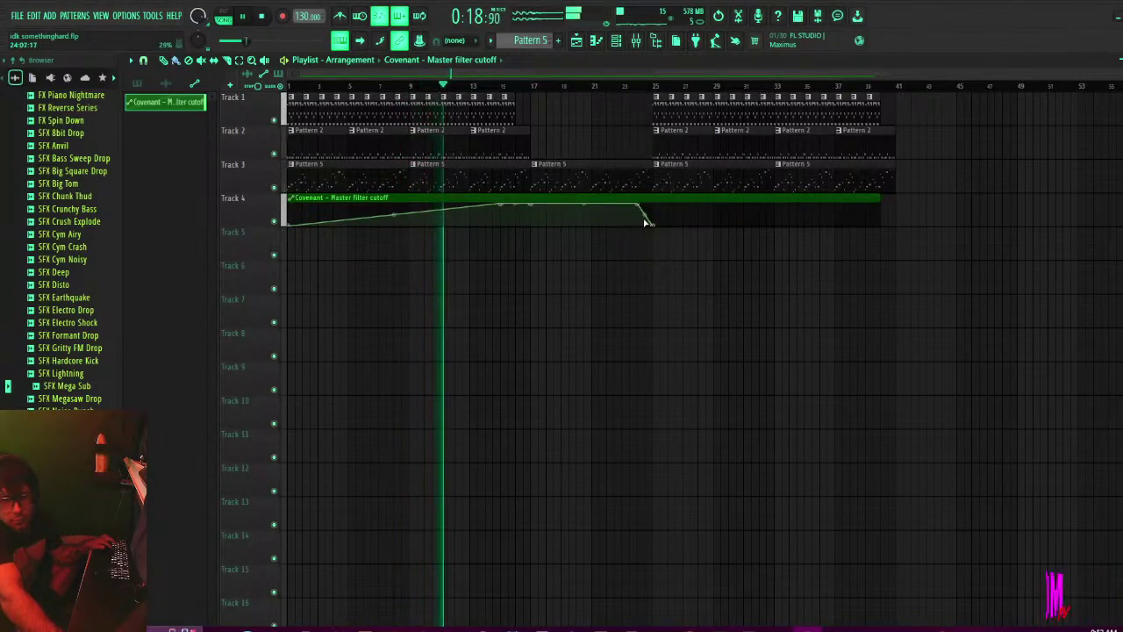
pyautogui.moveTo(644, 216); pyautogui.dragTo(651, 185)
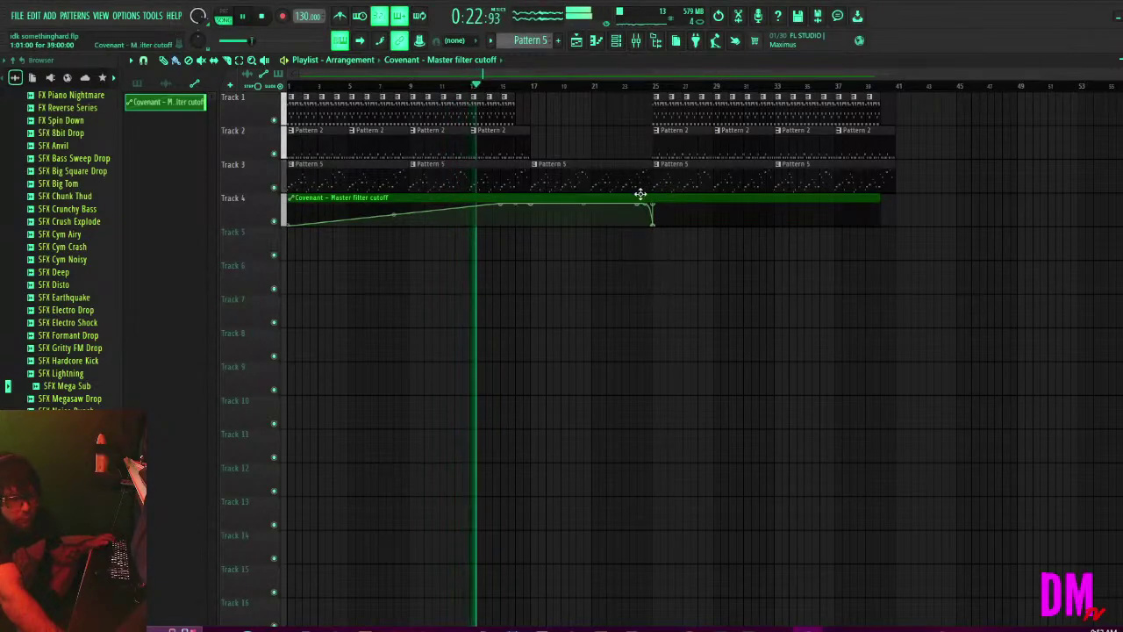
pyautogui.hotkey('ctrl', 's')
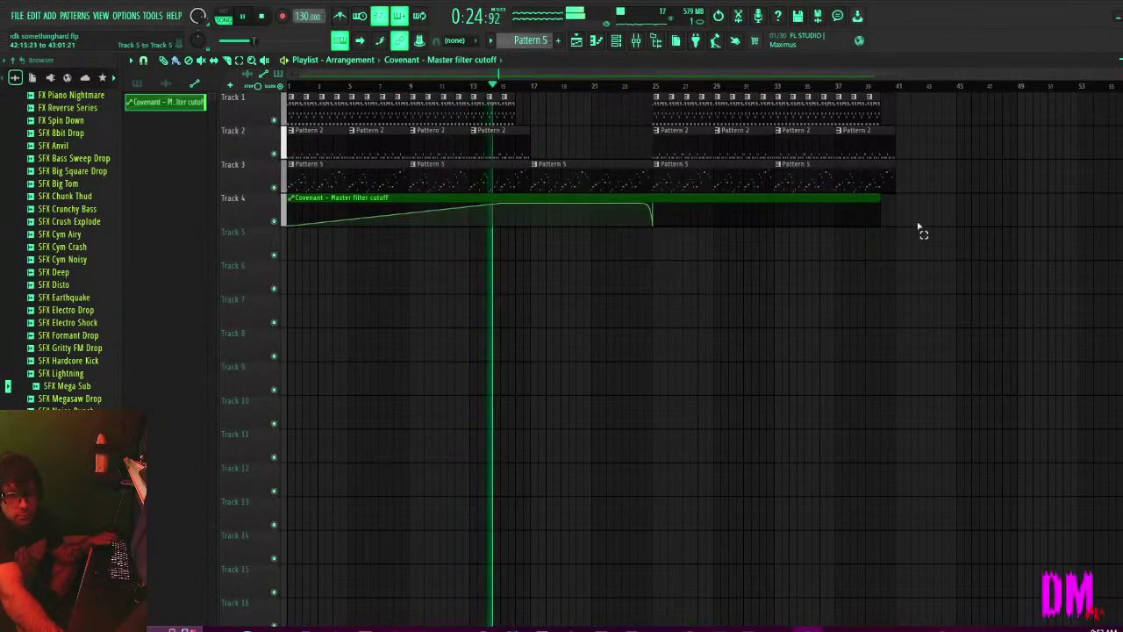
# Move the Pattern 5 and Covenant cutoff clips down one track, and fill Track 2's gap with Pattern 2 at bars 17 and 21.
pyautogui.moveTo(921, 255); pyautogui.dragTo(310, 225)
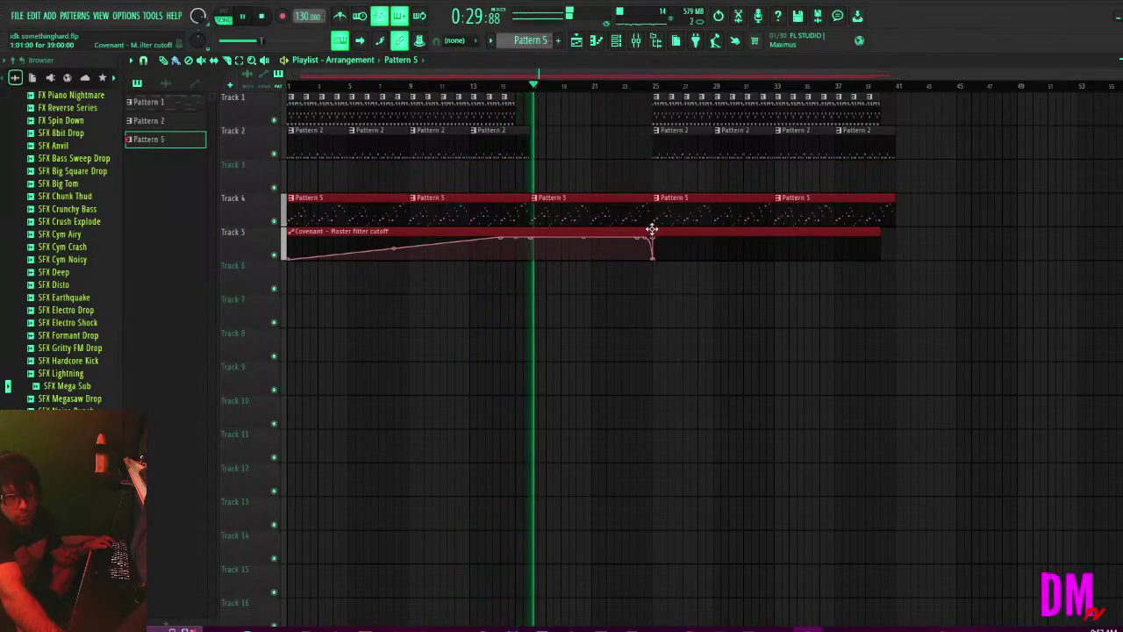
pyautogui.click(616, 41)
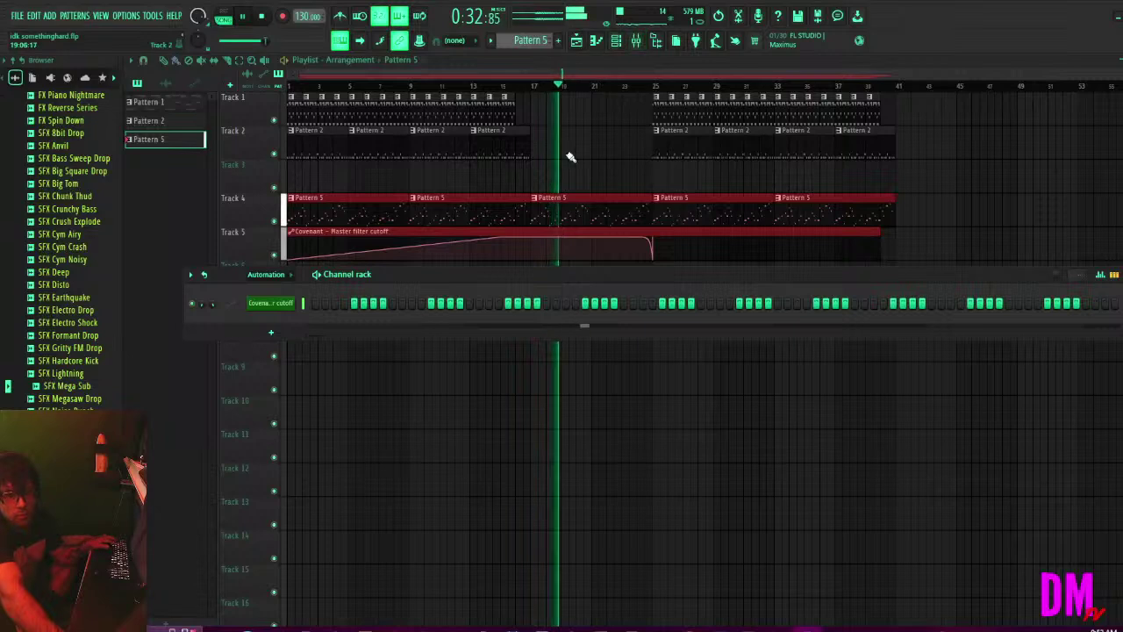
pyautogui.moveTo(490, 154); pyautogui.dragTo(609, 155)
# Show the Unsorted channels in the channel rack and make Pattern 2 the active pattern.
pyautogui.click(616, 41)
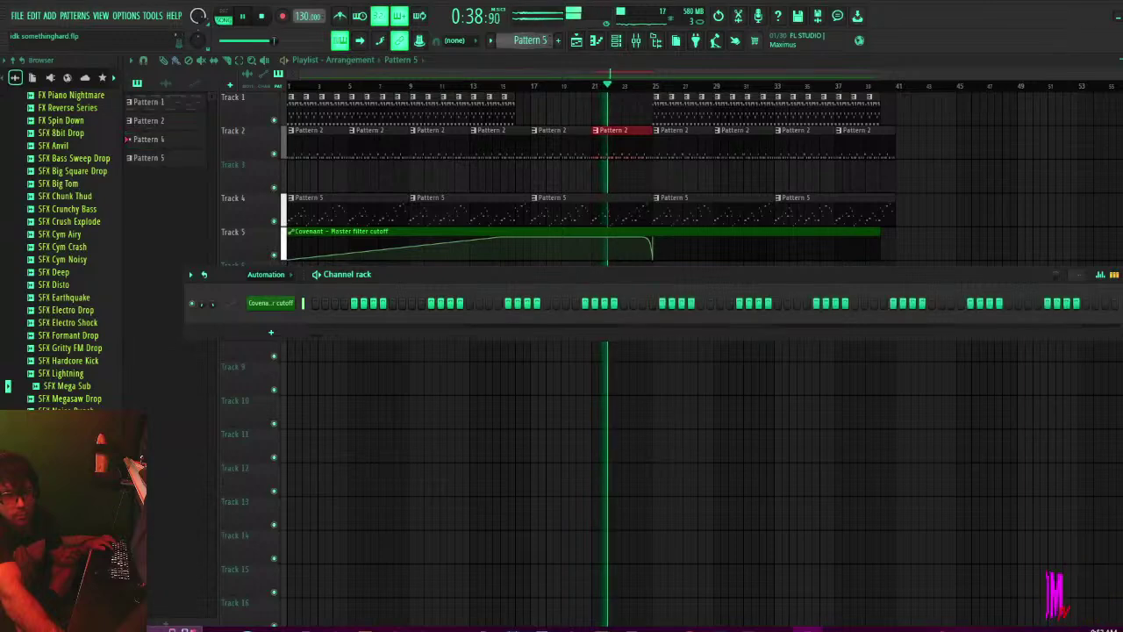
pyautogui.click(261, 274)
pyautogui.press('F4')
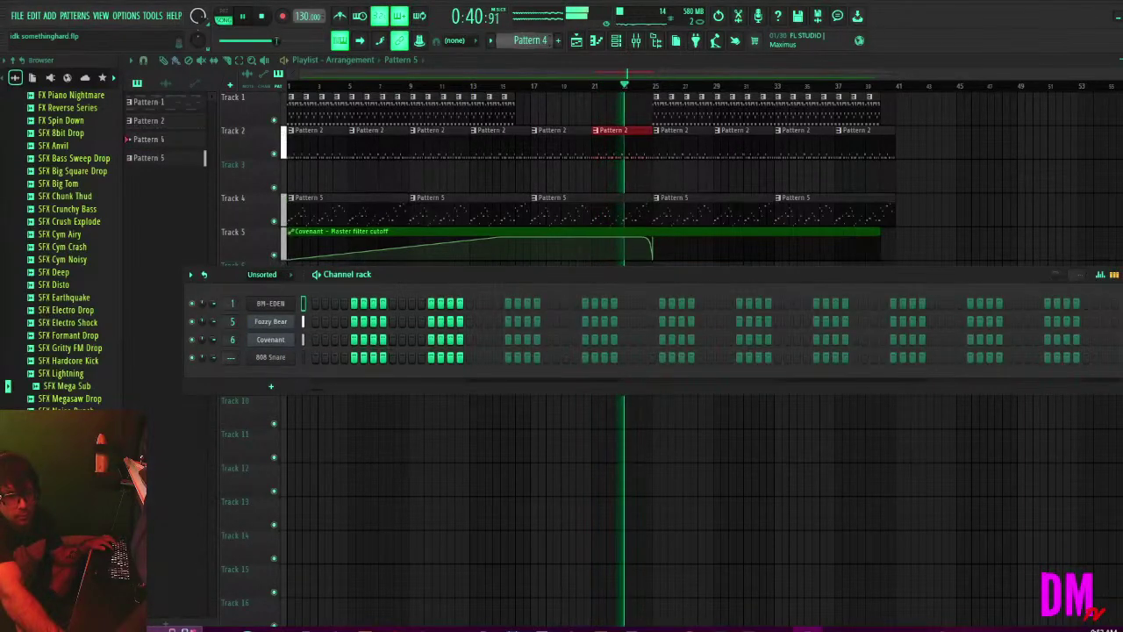
pyautogui.click(147, 102)
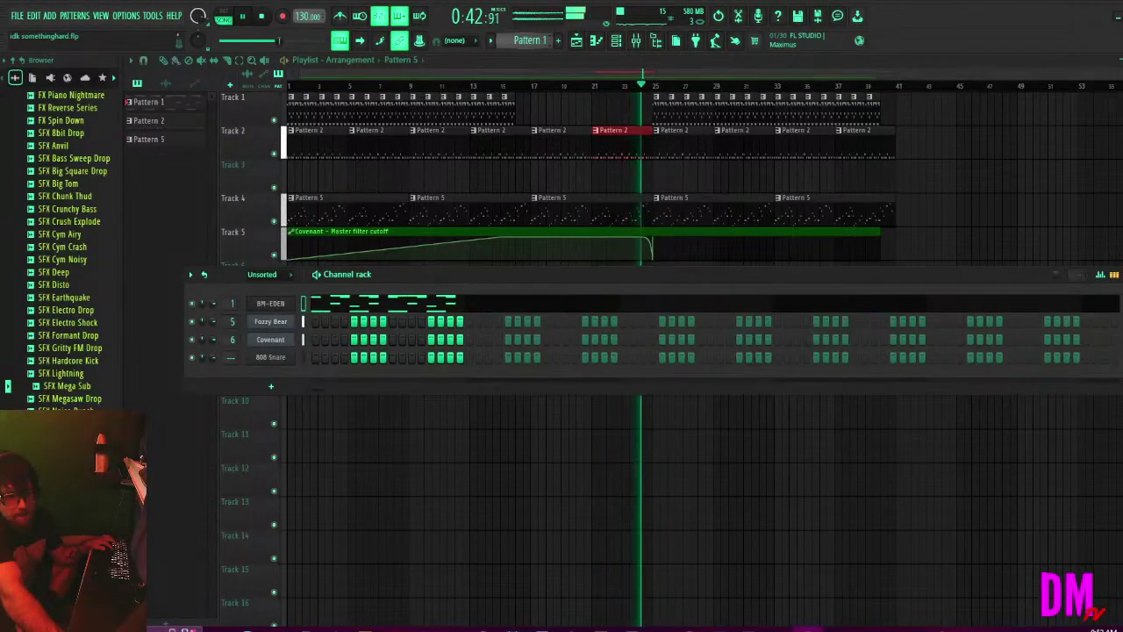
pyautogui.scroll(-1, 537, 41)
pyautogui.scroll(-1, 536, 41)
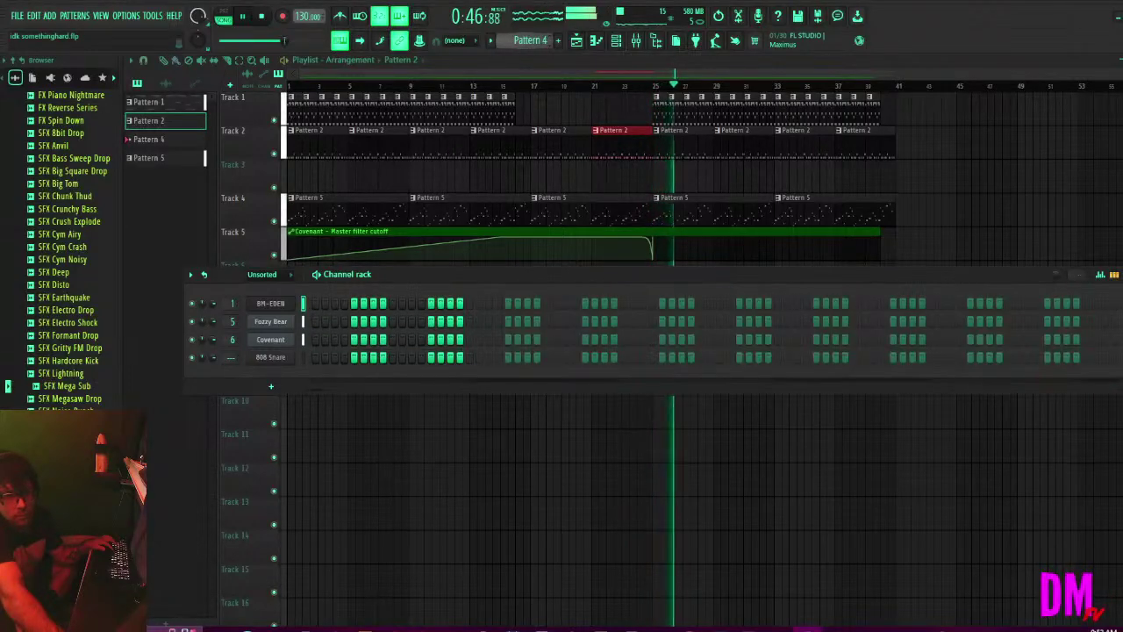
pyautogui.scroll(-1, 537, 40)
pyautogui.scroll(2, 537, 40)
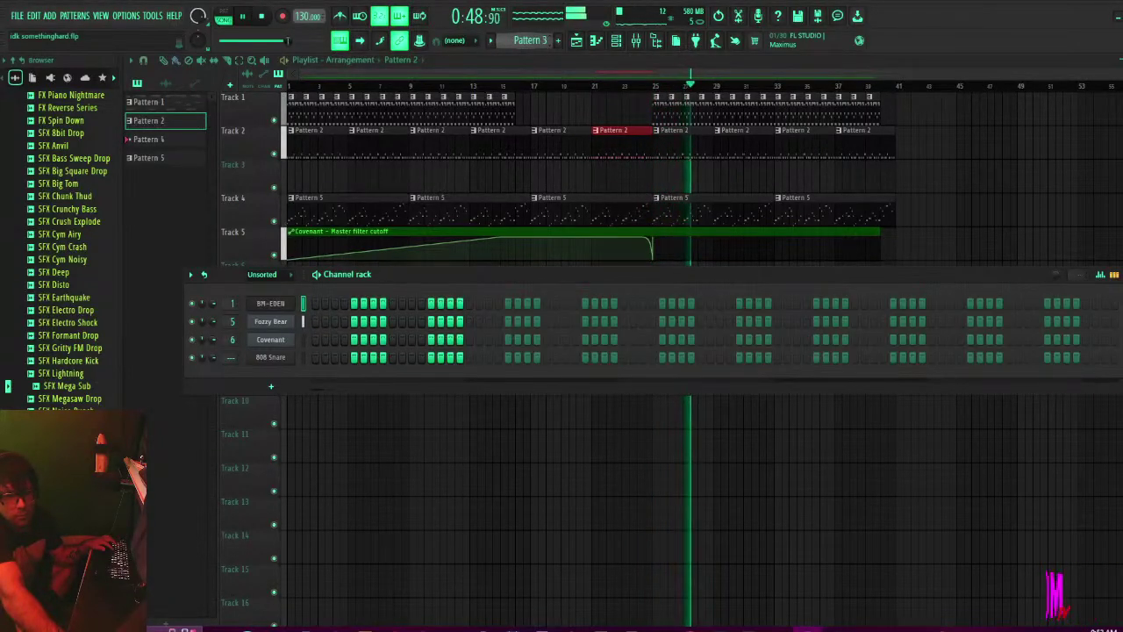
pyautogui.scroll(1, 530, 40)
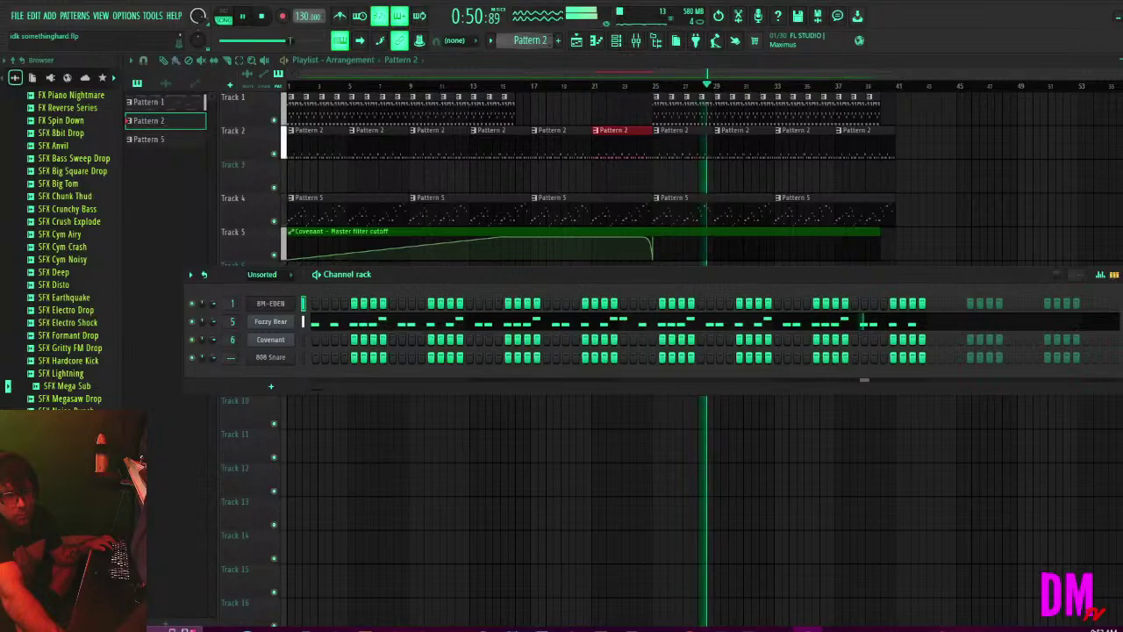
# Set the Fozzy Bear master filter cutoff to 50%, create an automation clip for it, and replay the song in the playlist.
pyautogui.press('space')
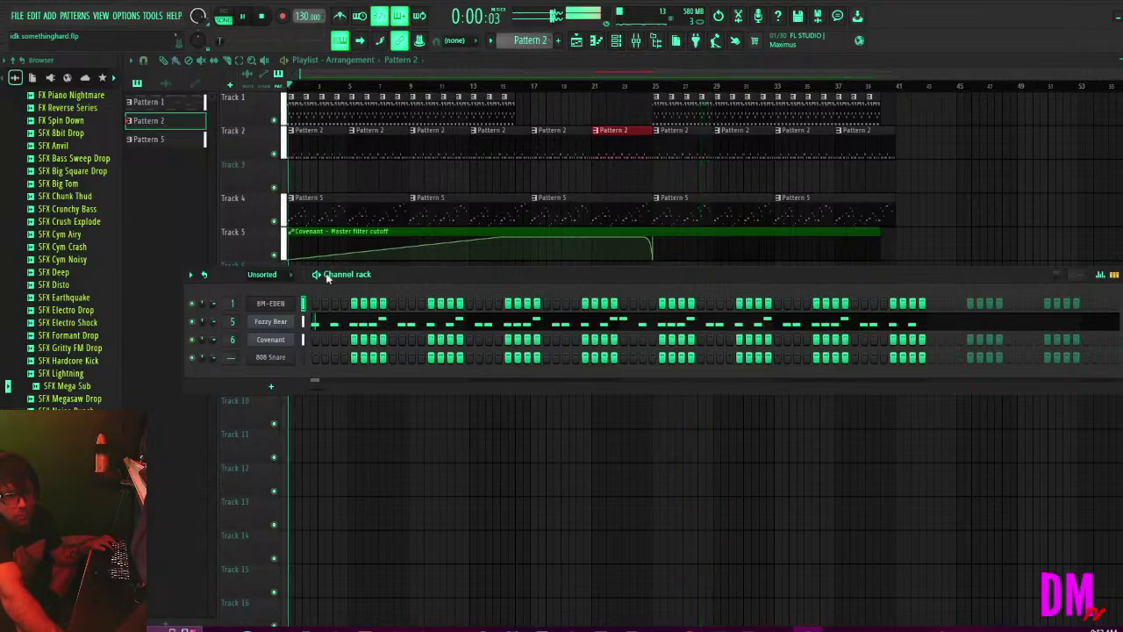
pyautogui.click(268, 323)
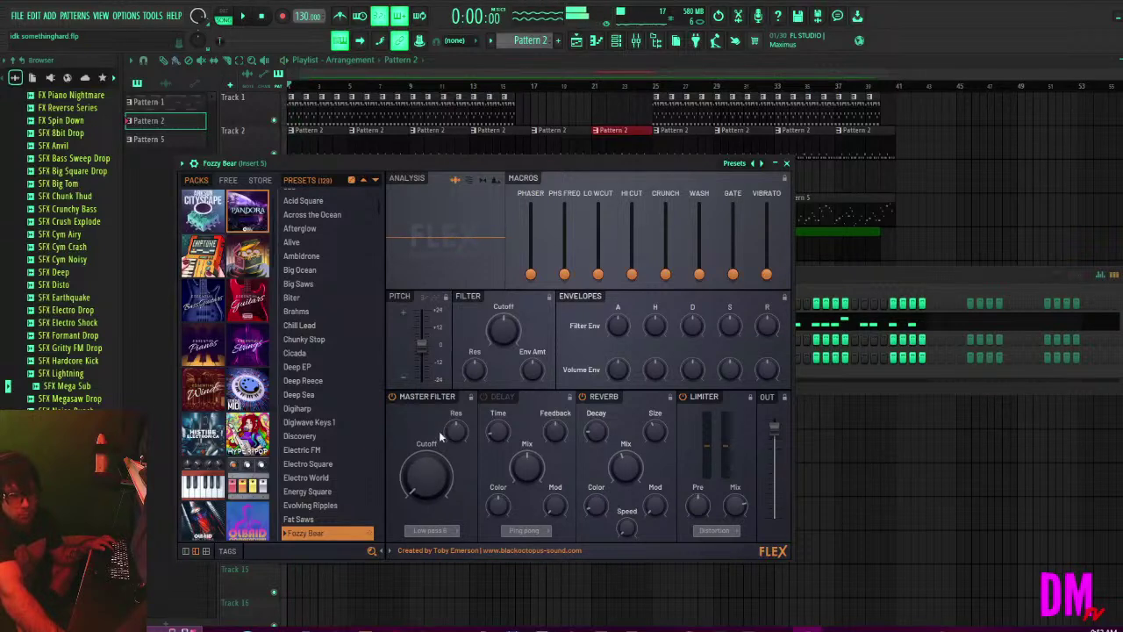
pyautogui.press('space')
pyautogui.moveTo(422, 467); pyautogui.dragTo(421, 449)
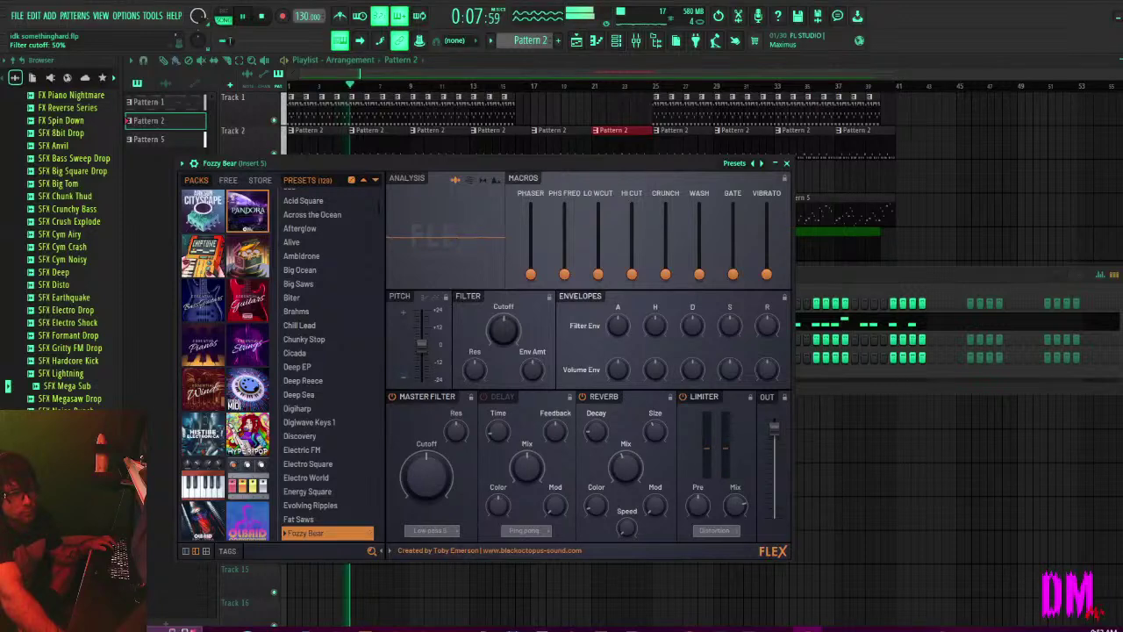
pyautogui.rightClick(422, 493)
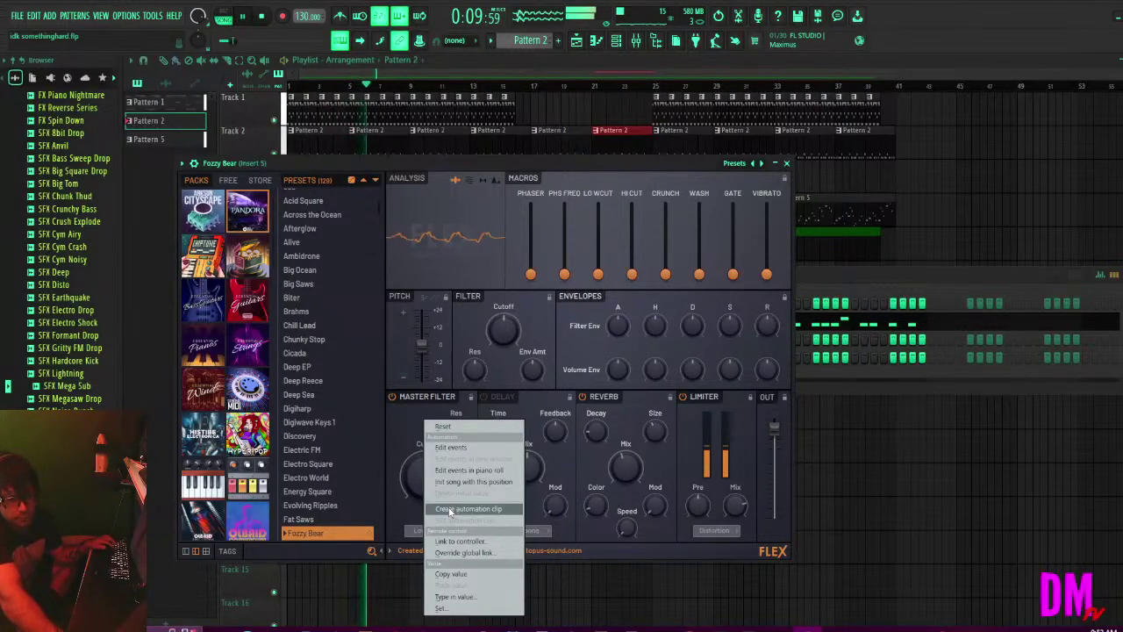
pyautogui.click(452, 510)
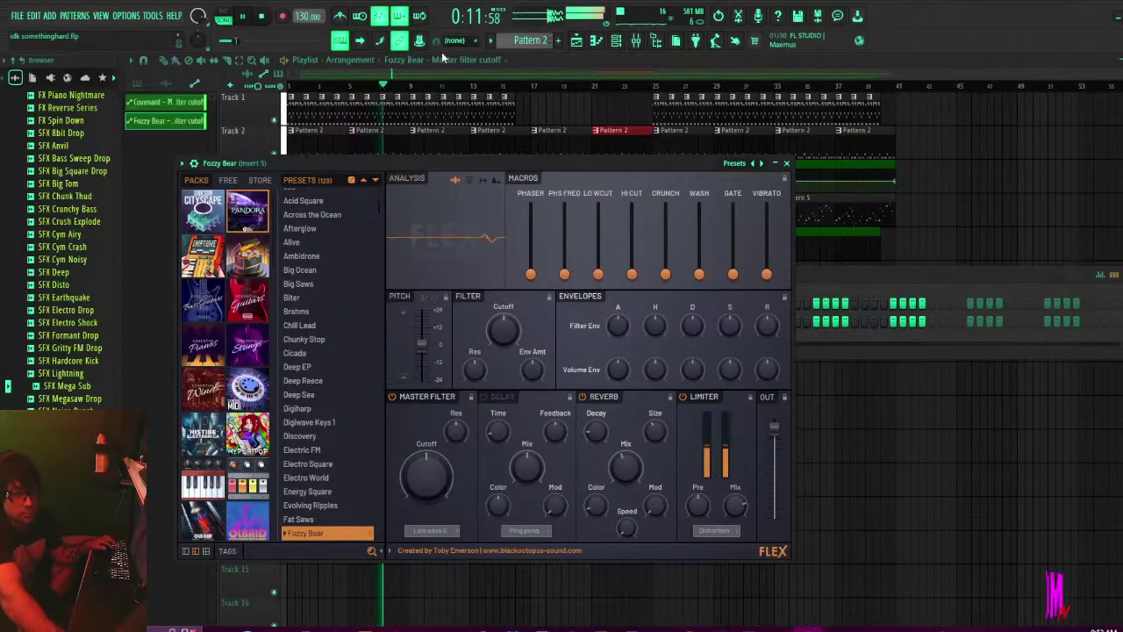
pyautogui.click(443, 57)
pyautogui.press('space')
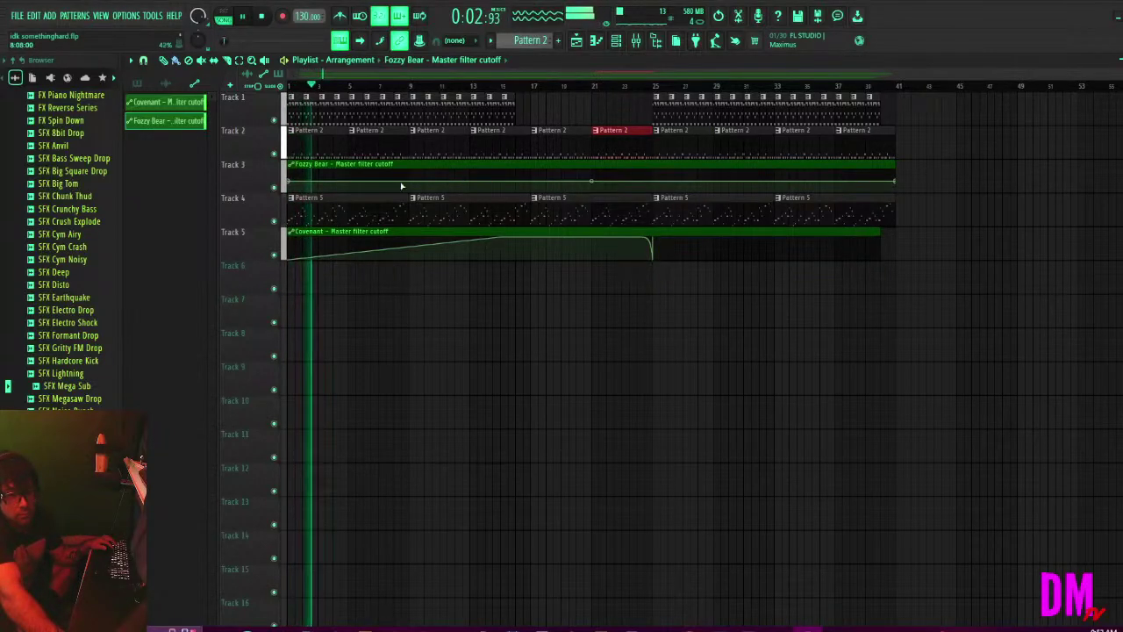
# Add a raised point at bar 9 to the Fozzy Bear cutoff automation and delete the stray point near bar 5.
pyautogui.moveTo(402, 183); pyautogui.dragTo(413, 167)
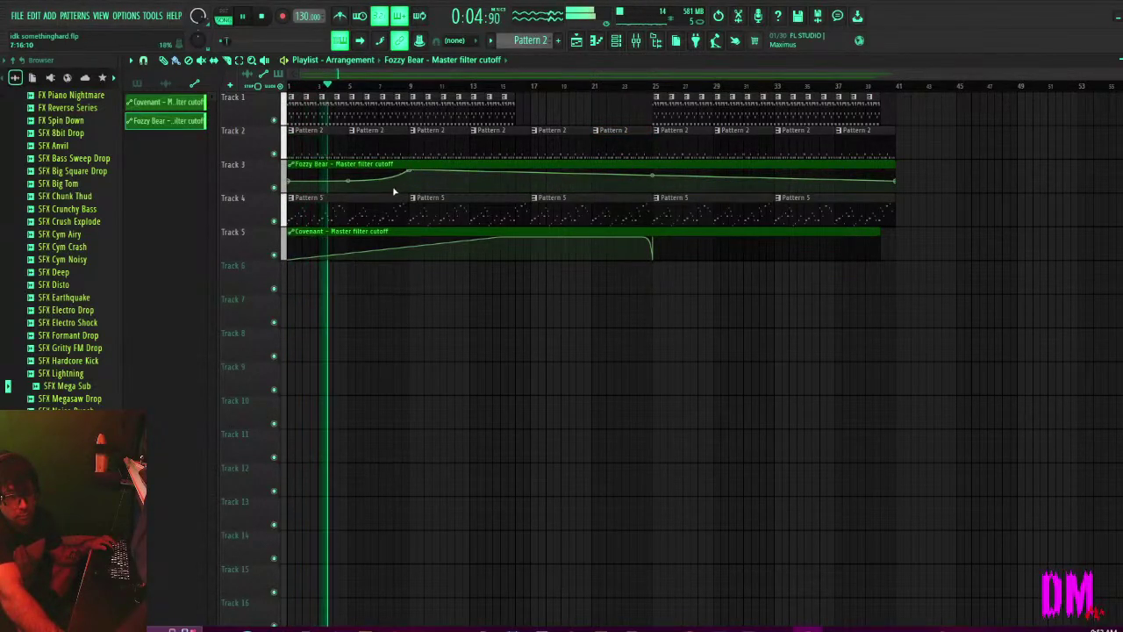
pyautogui.rightClick(344, 183)
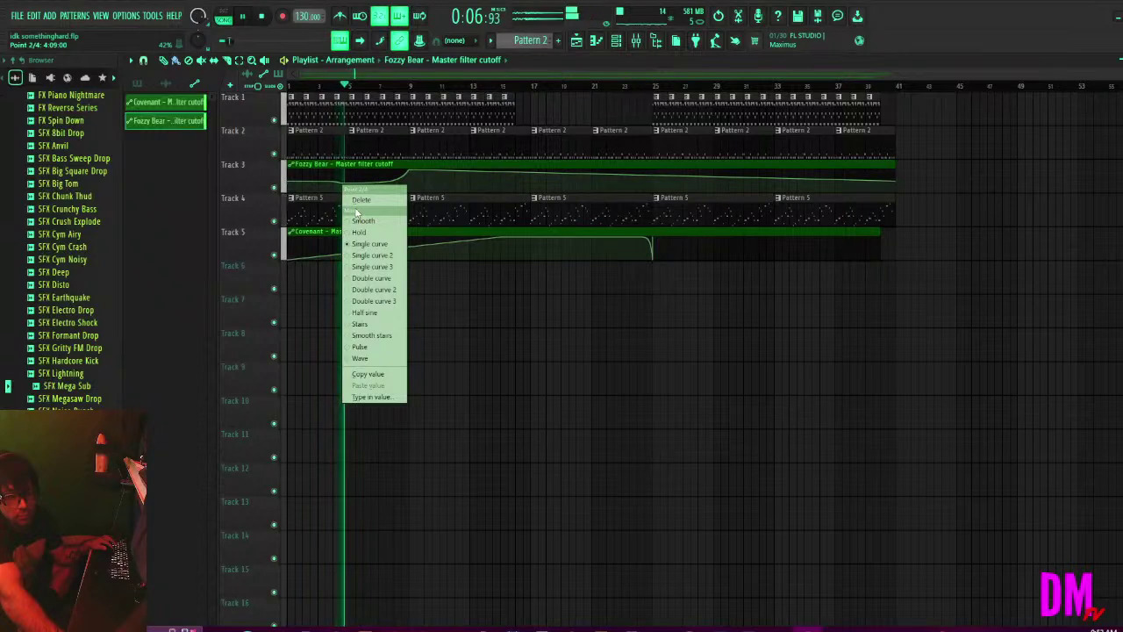
pyautogui.click(356, 212)
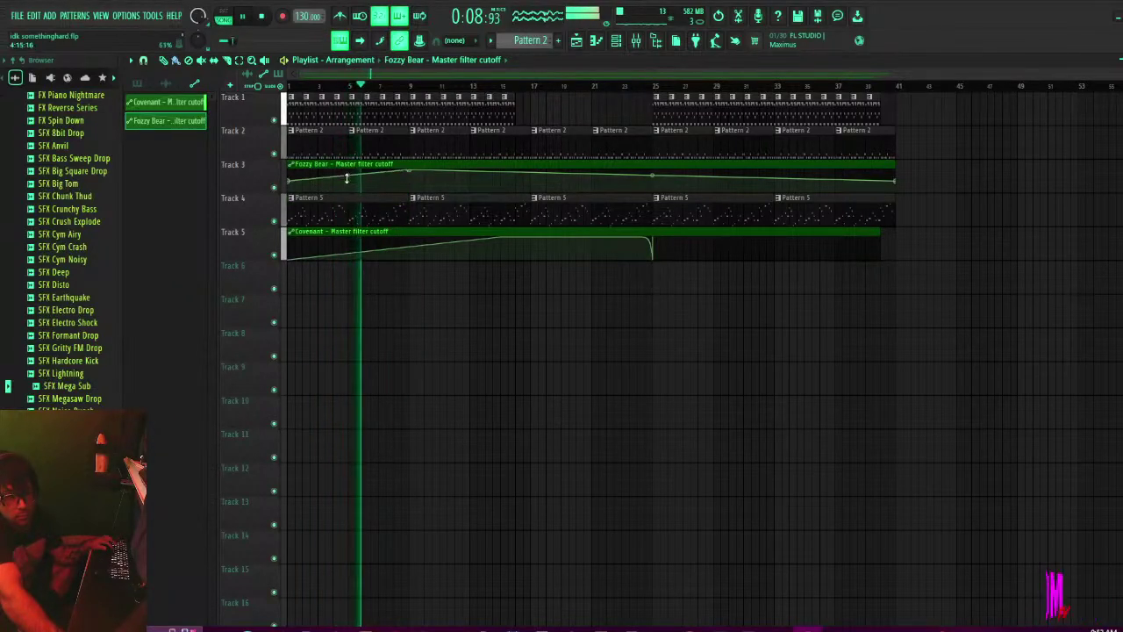
# Dip the Fozzy Bear cutoff at bar 17, curve it back up by about bar 24, hold it to bar 25, and keep the clip 40 bars long.
pyautogui.moveTo(652, 176); pyautogui.dragTo(529, 181)
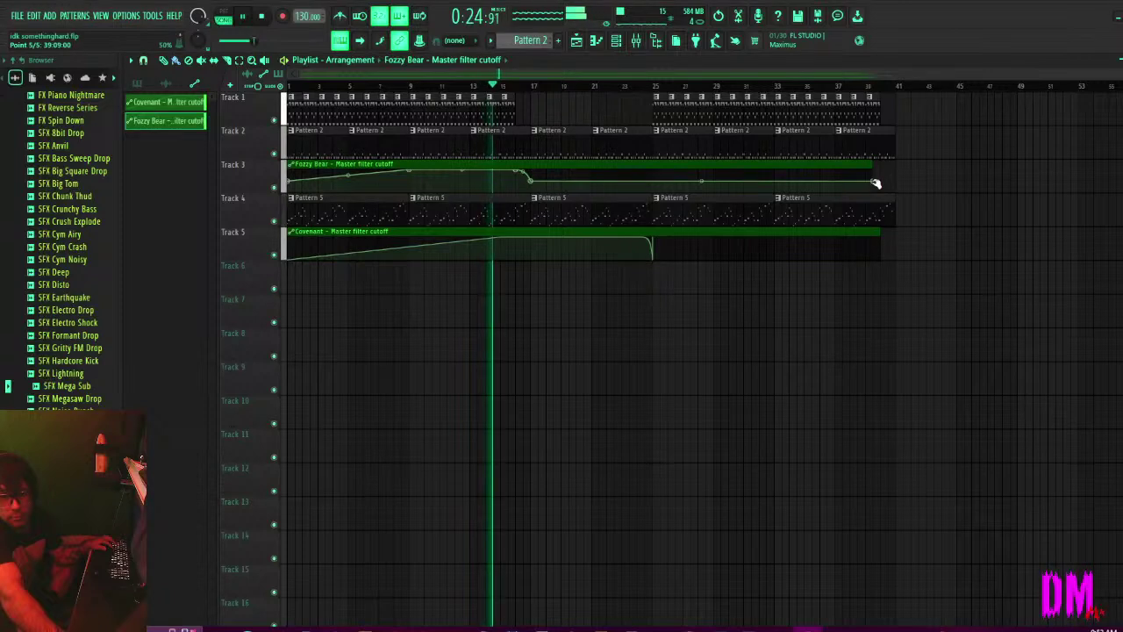
pyautogui.moveTo(875, 183); pyautogui.dragTo(638, 151)
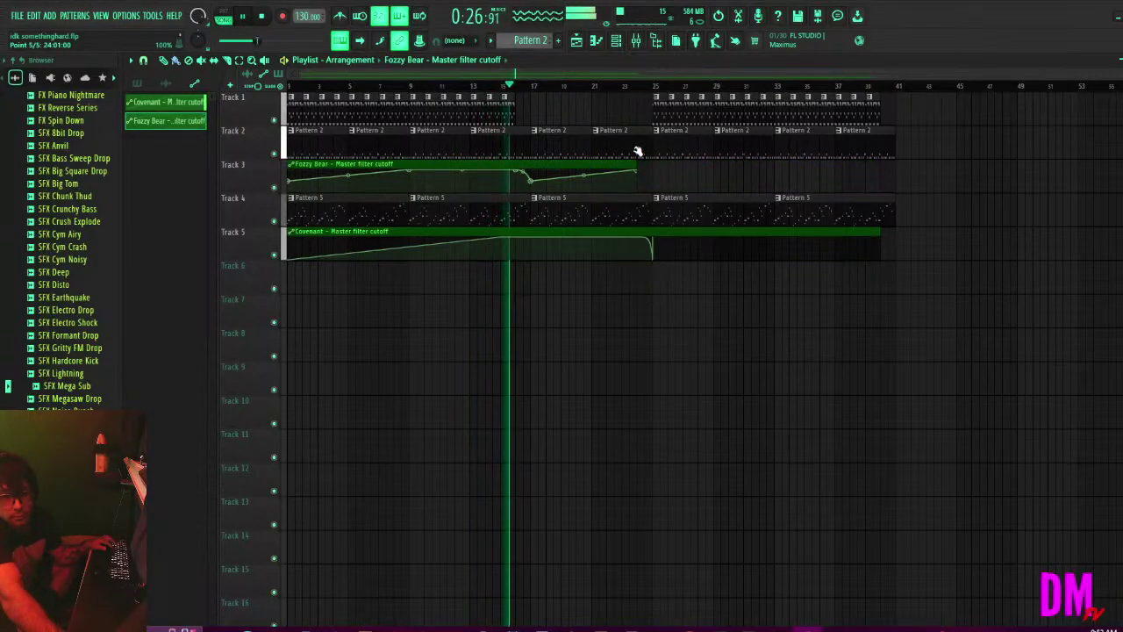
pyautogui.moveTo(635, 172); pyautogui.dragTo(892, 178)
pyautogui.moveTo(639, 170); pyautogui.dragTo(654, 170)
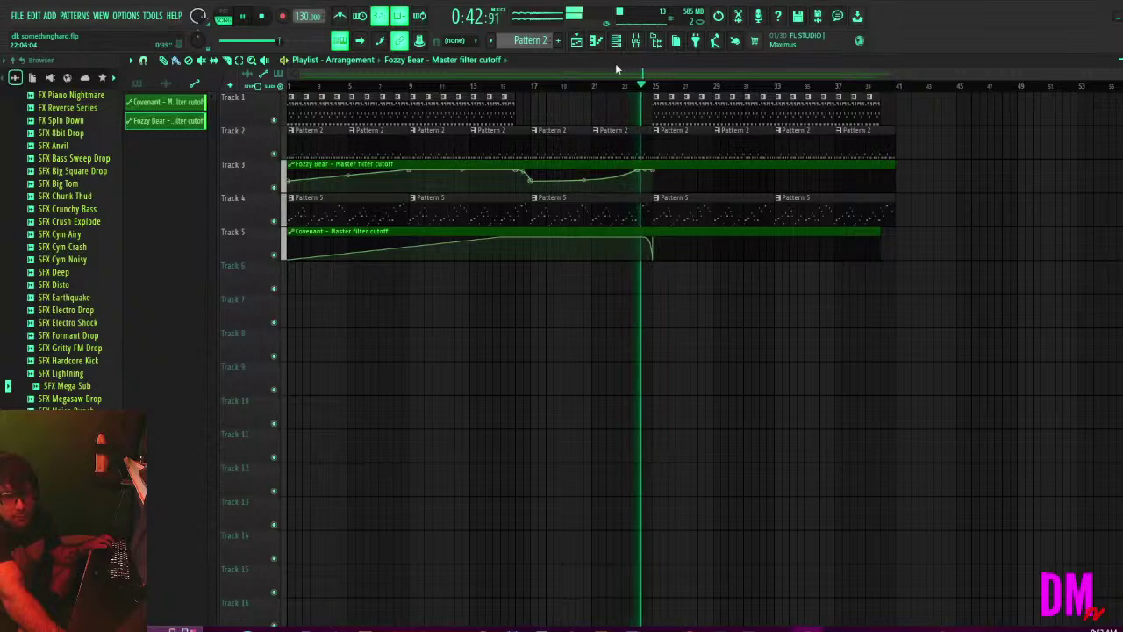
# Listen to the arrangement from about bar 16 and check the mixer levels before returning to the playlist.
pyautogui.click(518, 86)
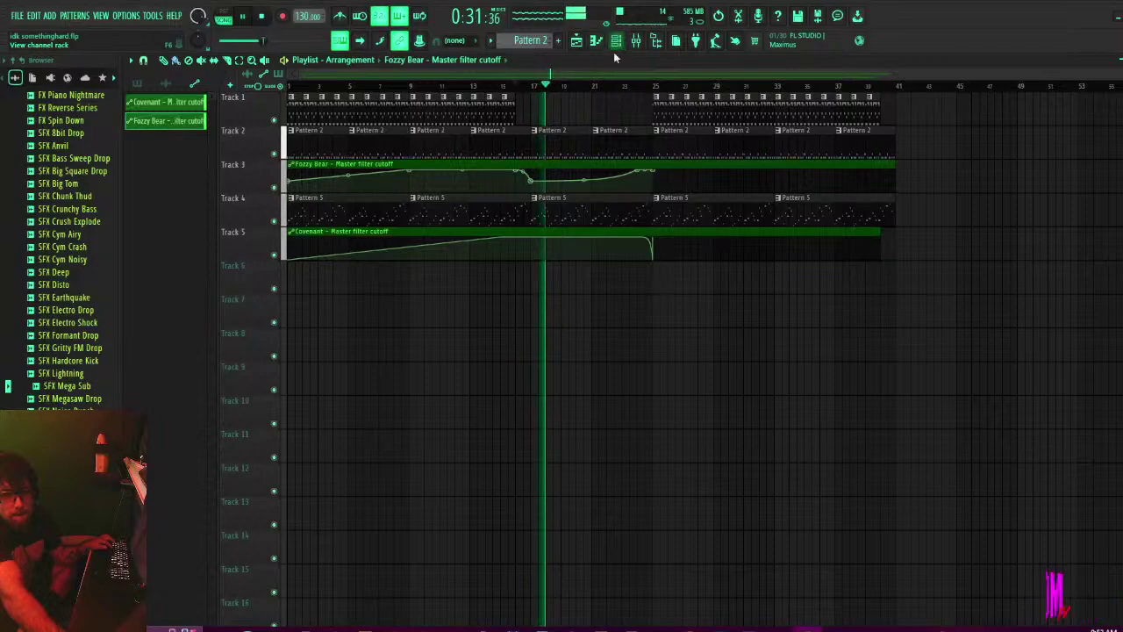
pyautogui.click(619, 44)
pyautogui.click(637, 43)
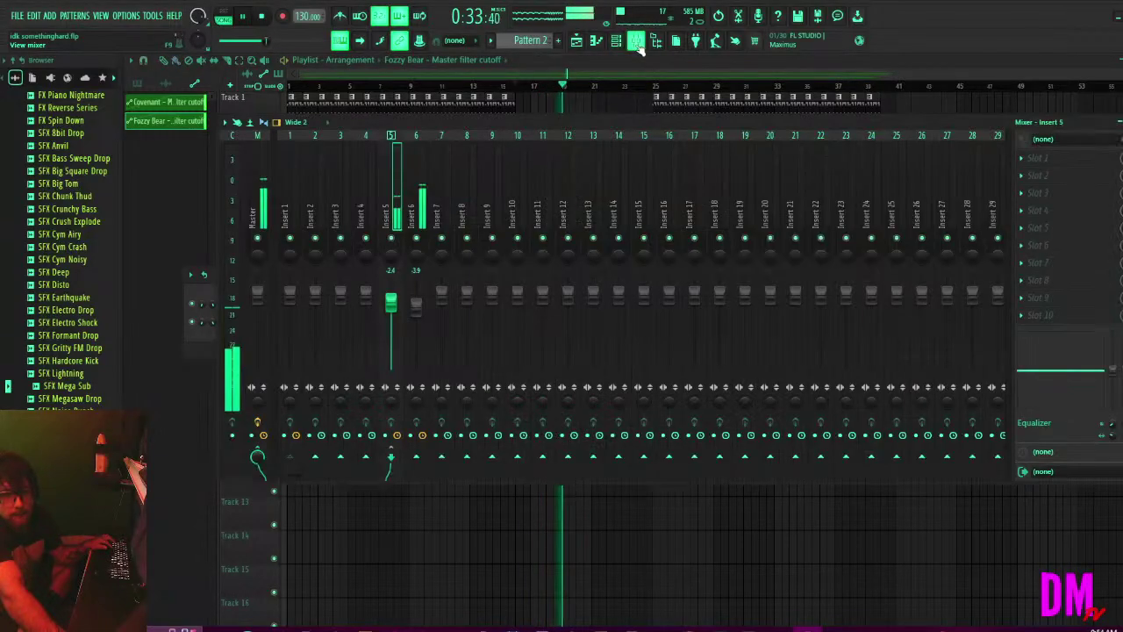
pyautogui.click(616, 41)
pyautogui.click(577, 41)
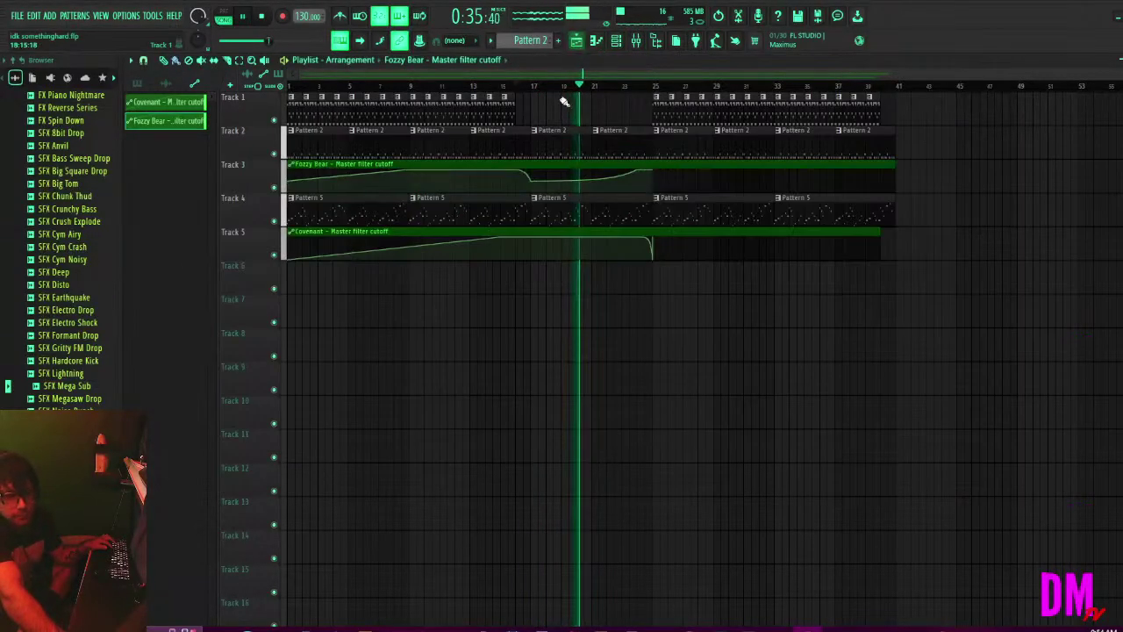
# Review Patterns 1, 2 and 5 in the channel rack while the arrangement plays.
pyautogui.click(577, 41)
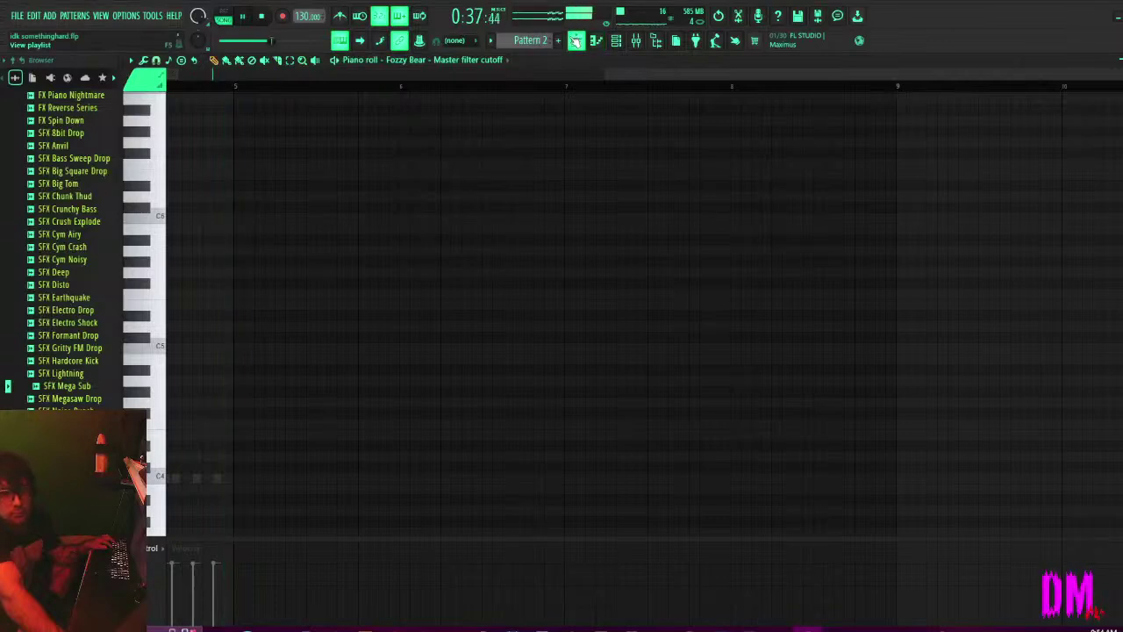
pyautogui.click(575, 41)
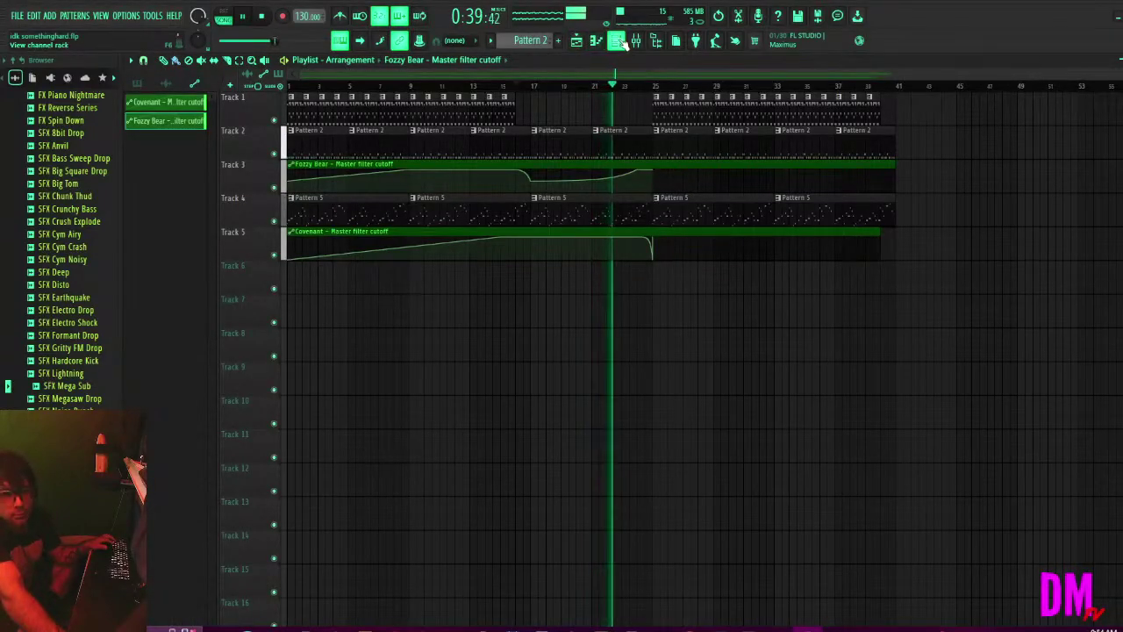
pyautogui.click(598, 42)
pyautogui.press('KP_Add')
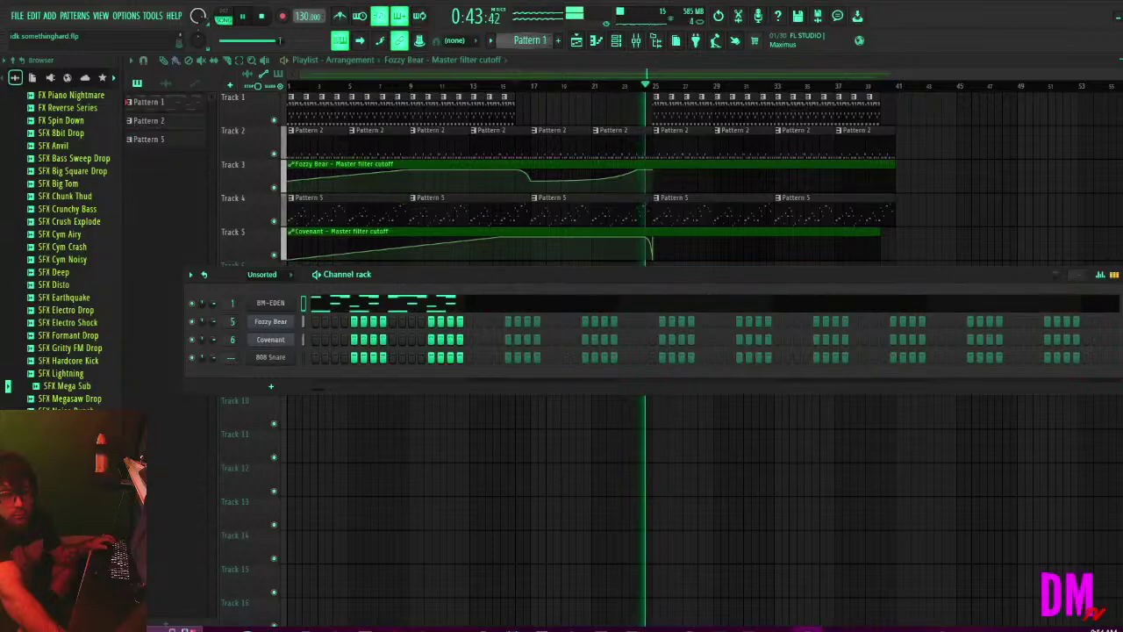
pyautogui.press('KP_Subtract')
pyautogui.press('KP_Add')
pyautogui.press('KP_Add')
pyautogui.press('KP_Add')
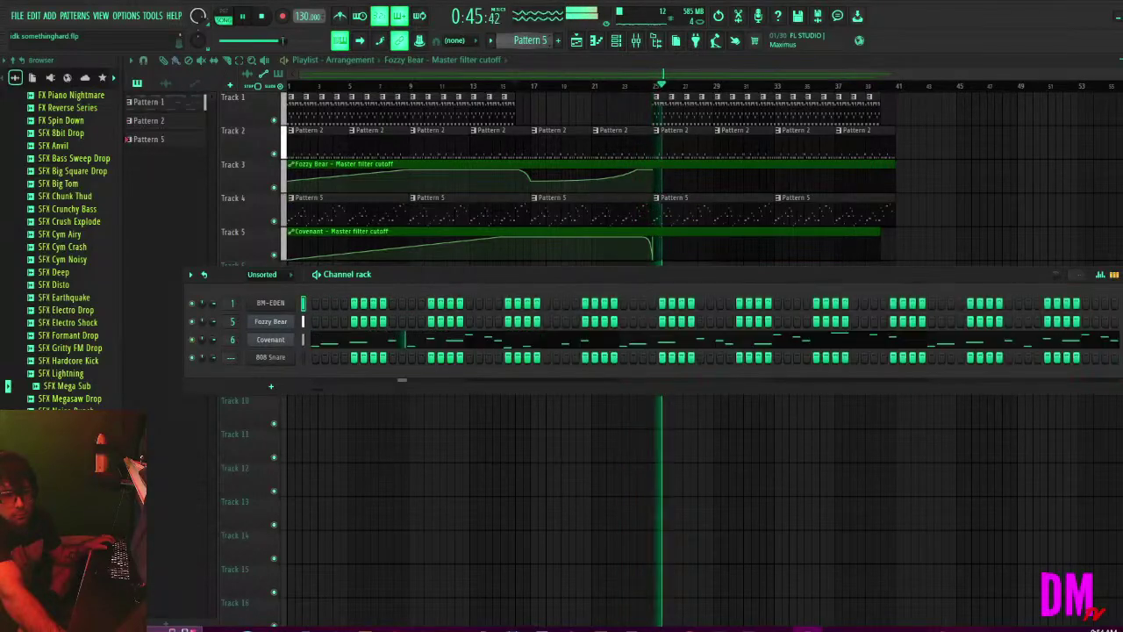
# Open the Covenant instrument and examine its FLEX settings alongside Pattern 5 during playback.
pyautogui.click(273, 342)
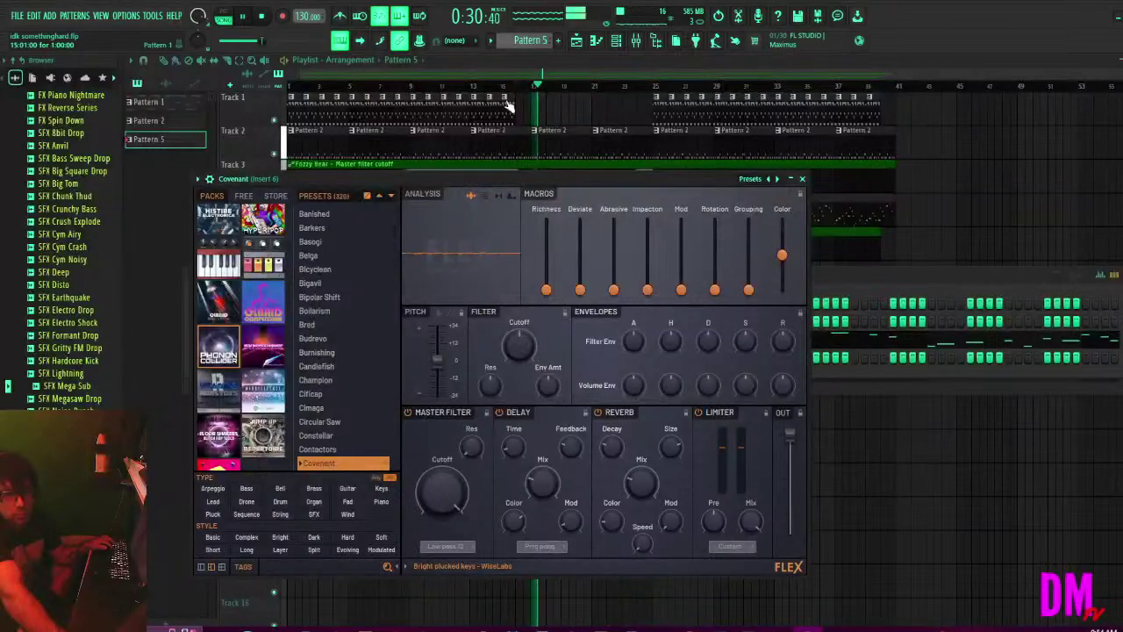
pyautogui.click(619, 42)
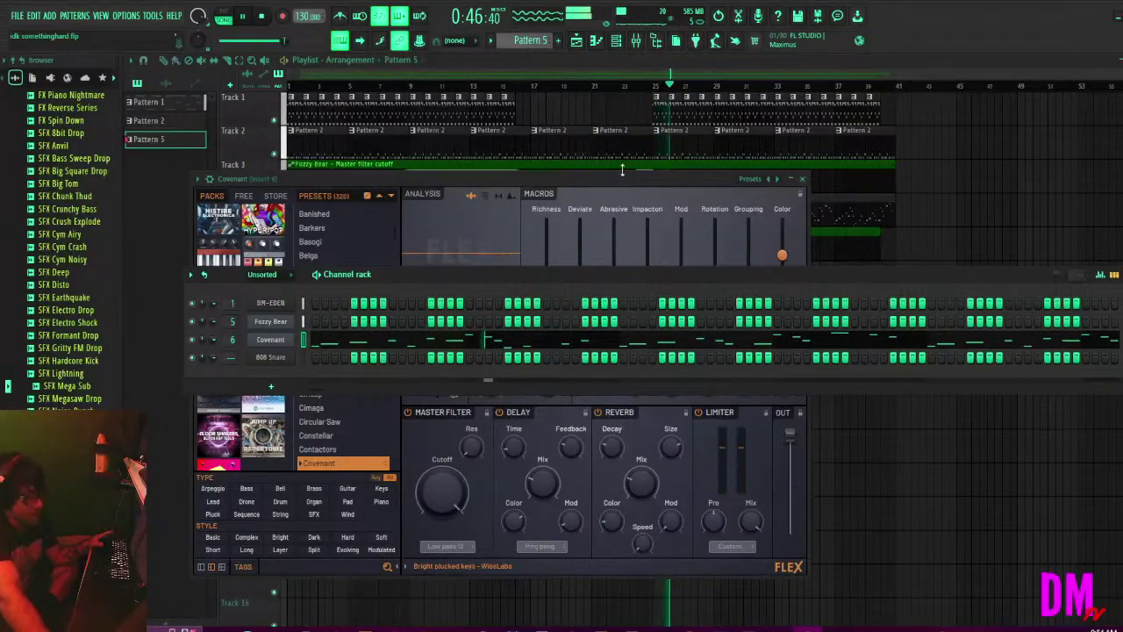
pyautogui.click(556, 188)
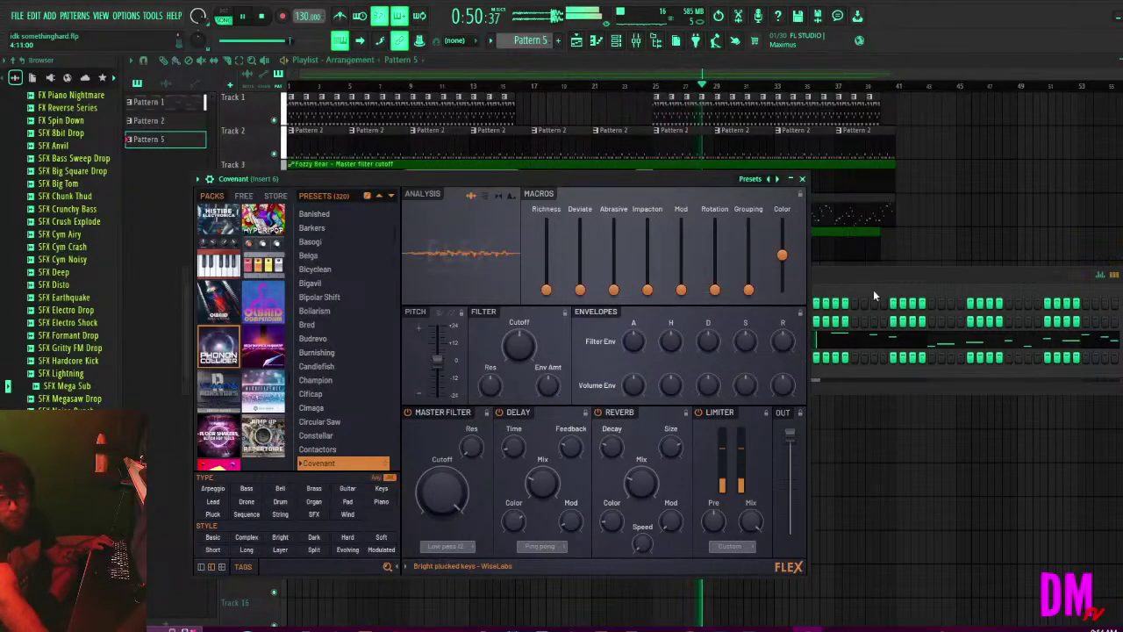
pyautogui.click(842, 289)
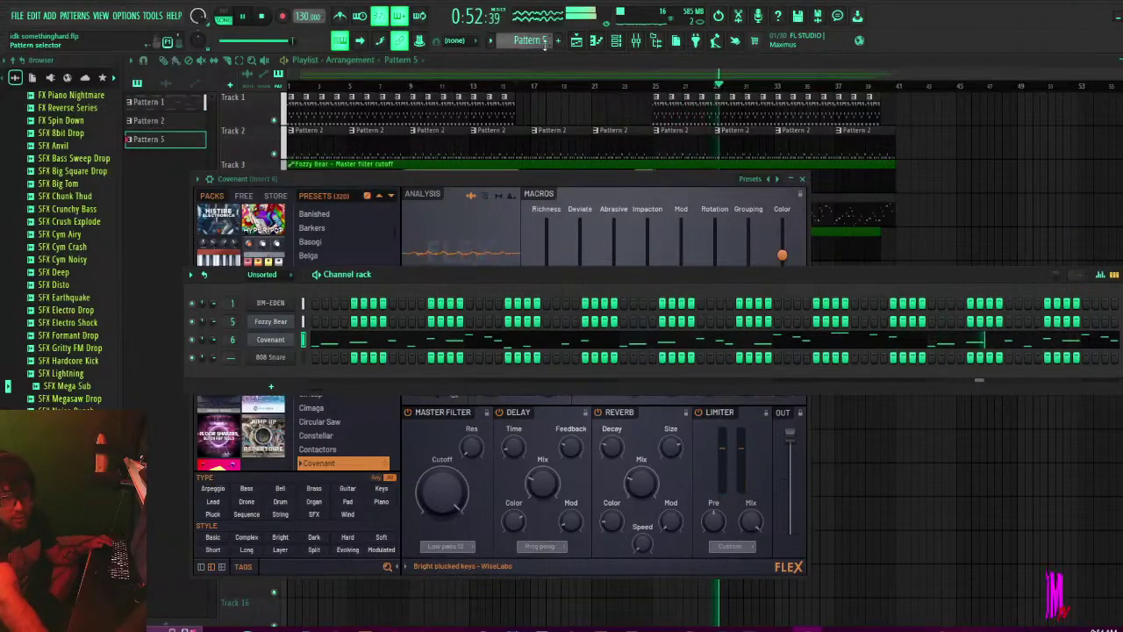
# Create an automation clip for the Fozzy Bear filter cutoff in Pattern 2 and place it at bar 1 on Track 6.
pyautogui.press('F4')
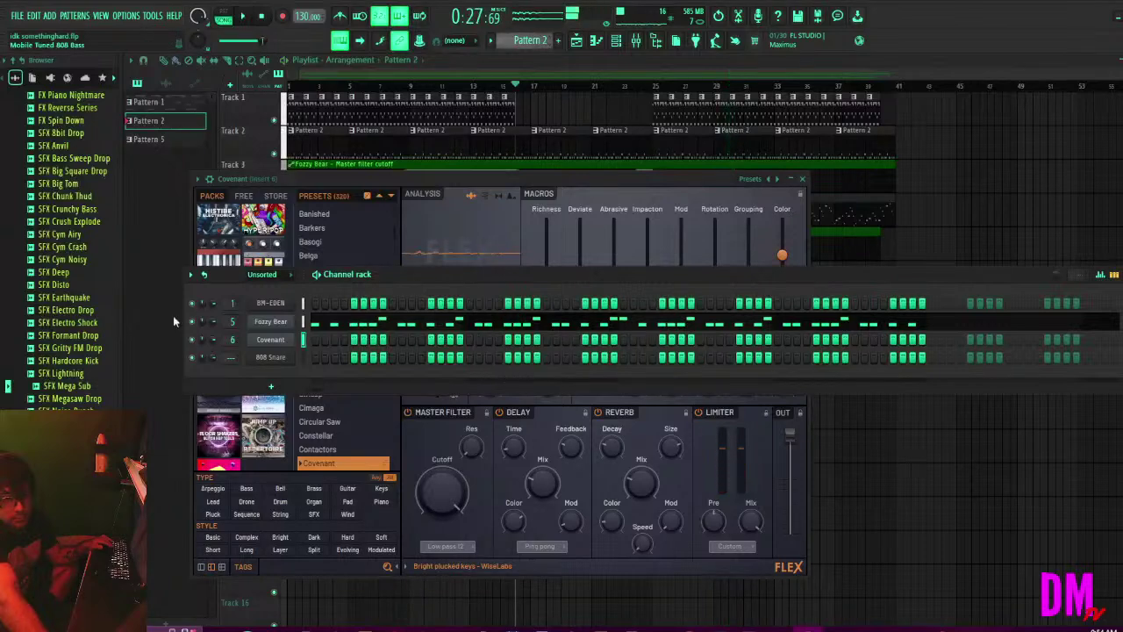
pyautogui.click(282, 324)
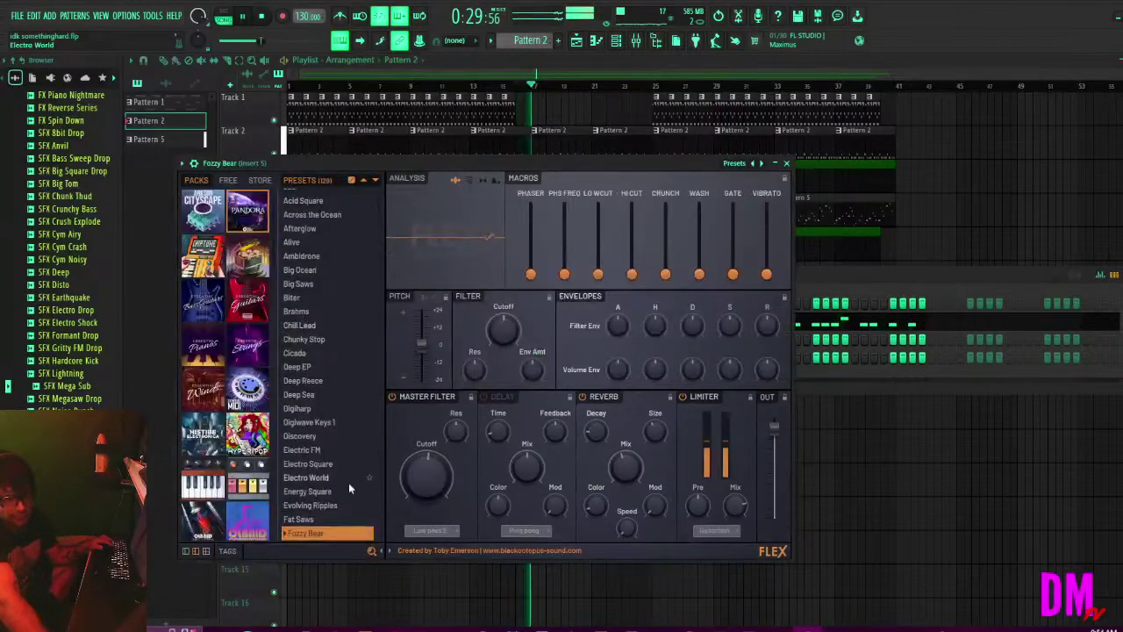
pyautogui.rightClick(506, 332)
pyautogui.click(541, 432)
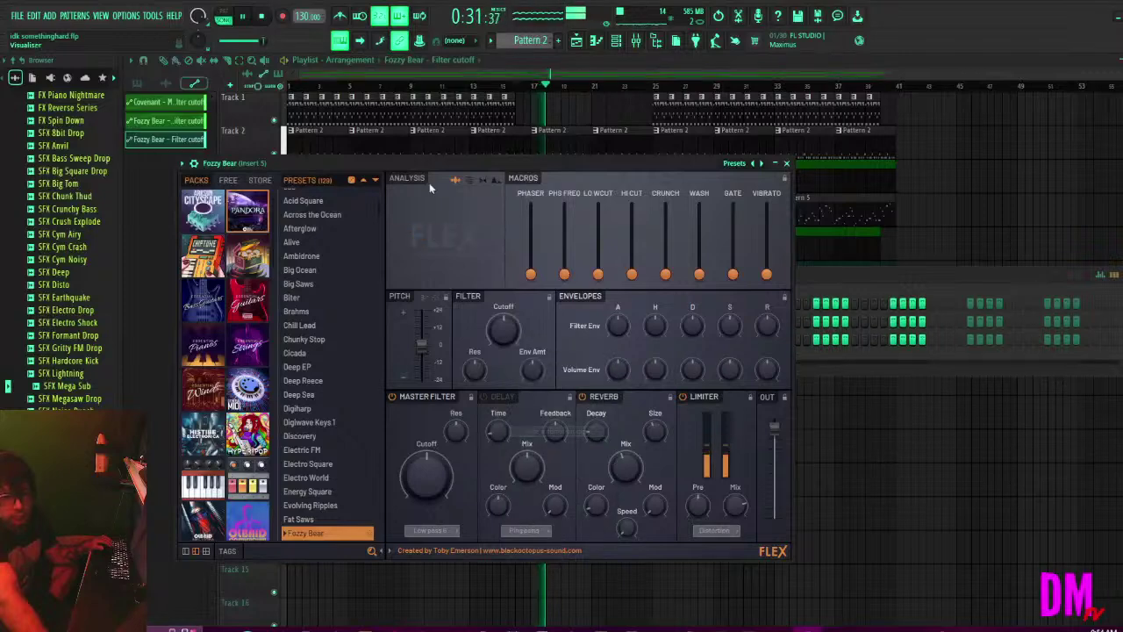
pyautogui.click(462, 79)
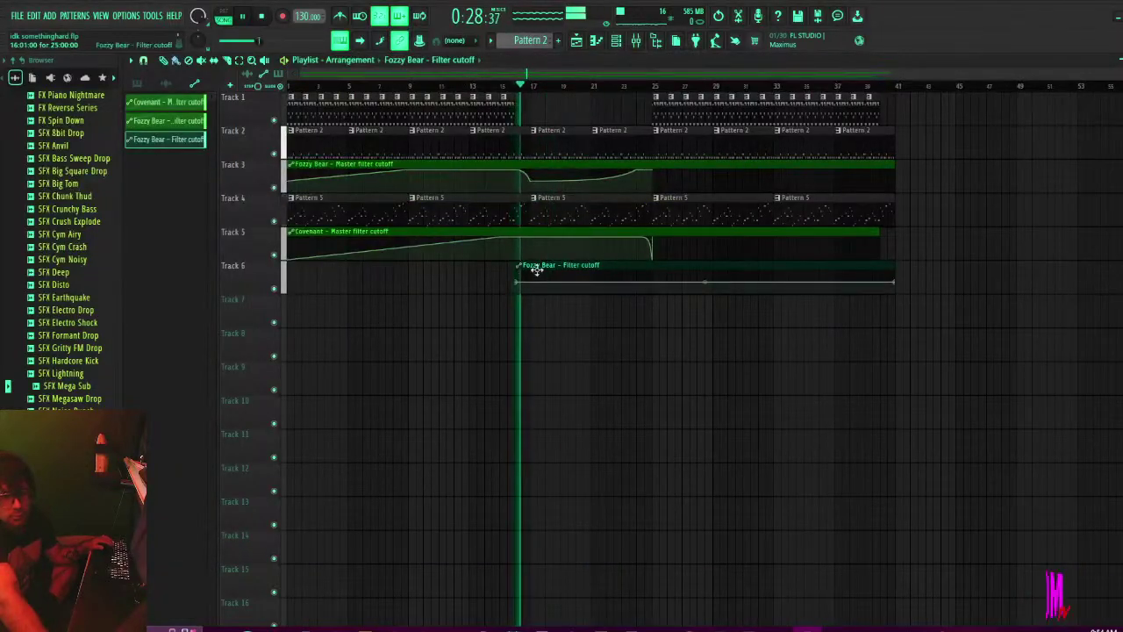
pyautogui.moveTo(543, 274); pyautogui.dragTo(276, 265)
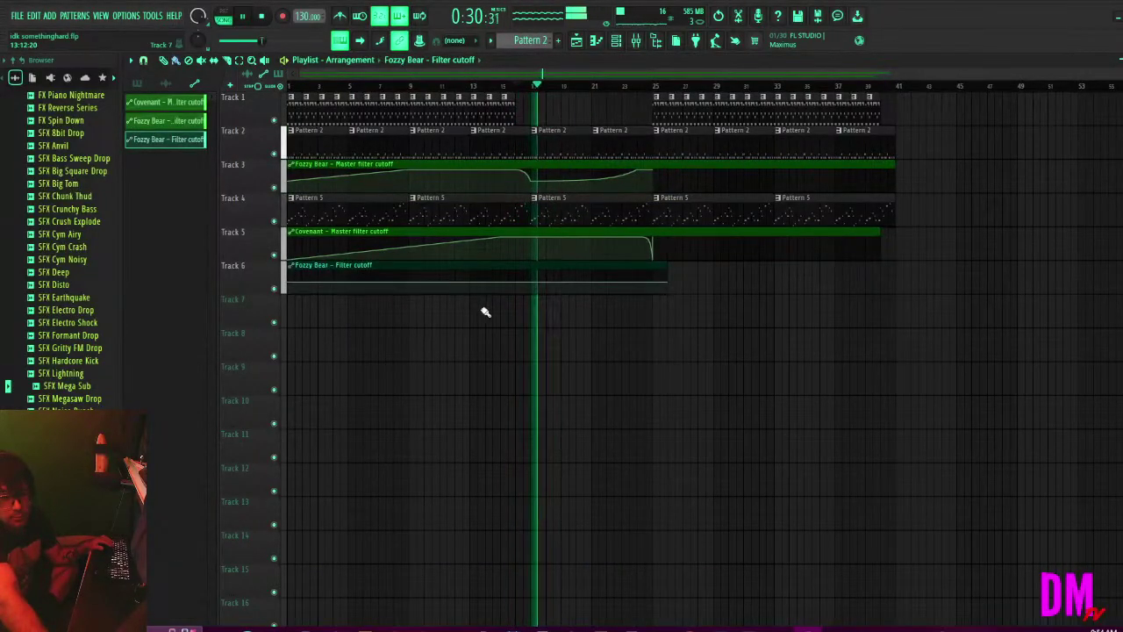
# Add a point at bar 13 to the Fozzy Bear filter cutoff clip, matching the start point's value of 50%.
pyautogui.rightClick(472, 281)
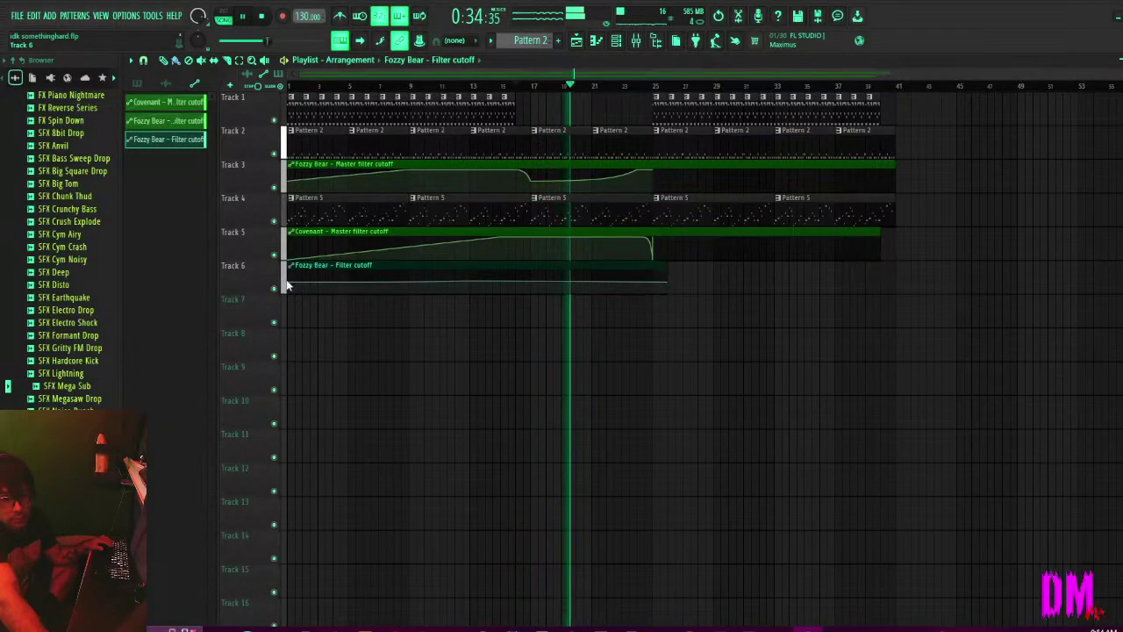
pyautogui.rightClick(293, 284)
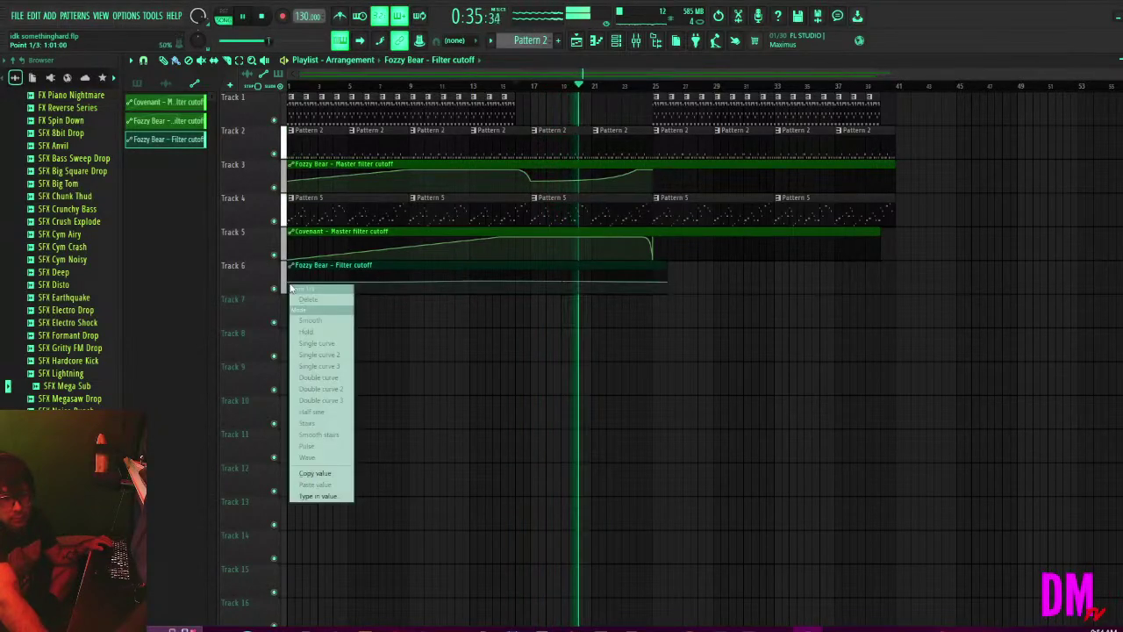
pyautogui.click(319, 474)
pyautogui.rightClick(474, 283)
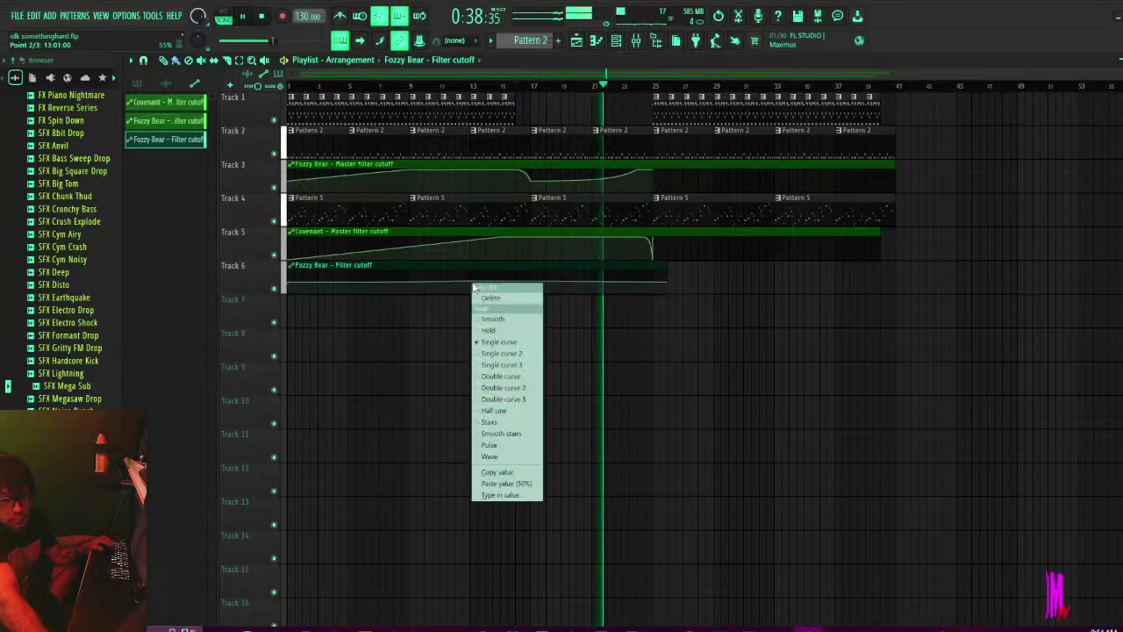
pyautogui.click(507, 483)
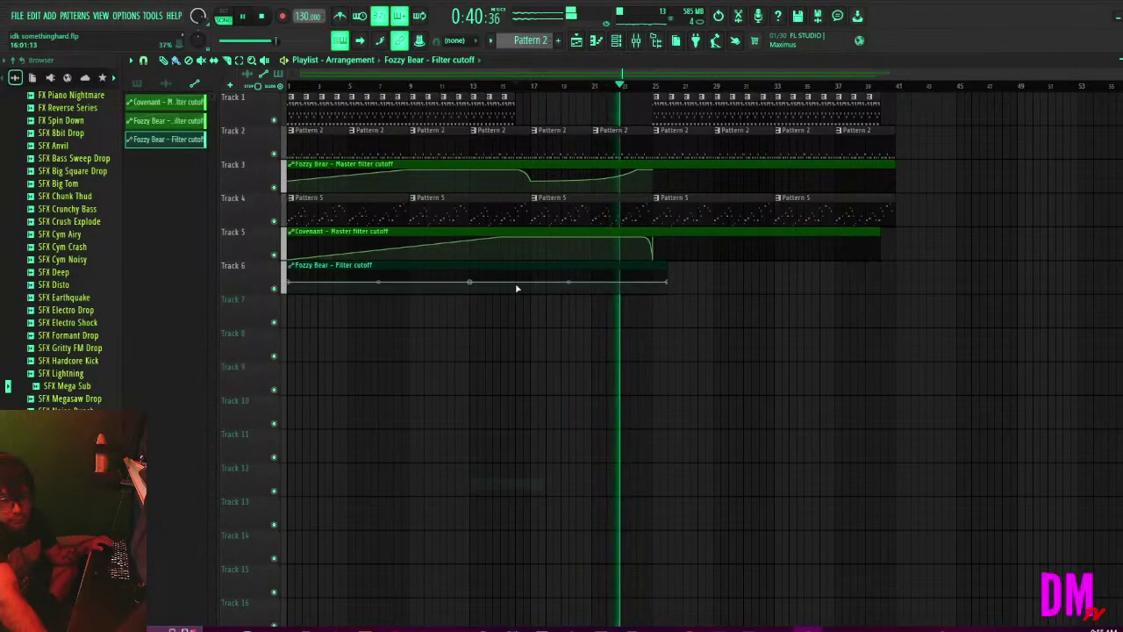
# Add a raised point at about bar 15 to the filter cutoff clip, end the clip at bar 25, and delete the stray point near bar 14.
pyautogui.moveTo(527, 281); pyautogui.dragTo(507, 270)
pyautogui.press('space')
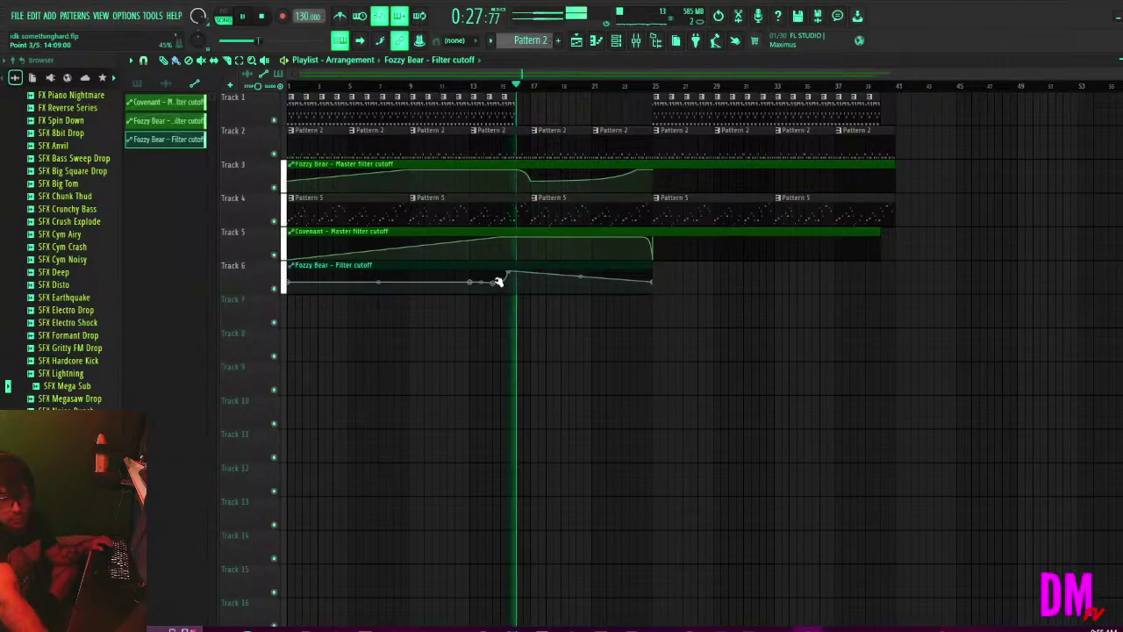
pyautogui.rightClick(495, 282)
pyautogui.click(511, 300)
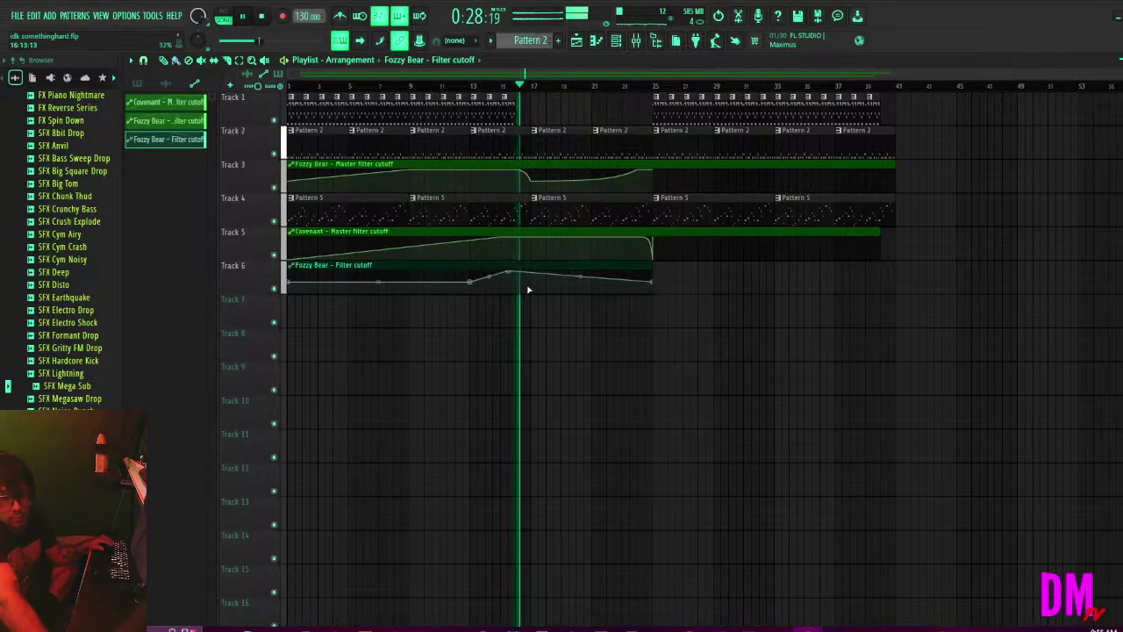
# Hold the filter cutoff peak until about bar 16, then add a drop point at bar 17 set to 50%.
pyautogui.click(531, 282)
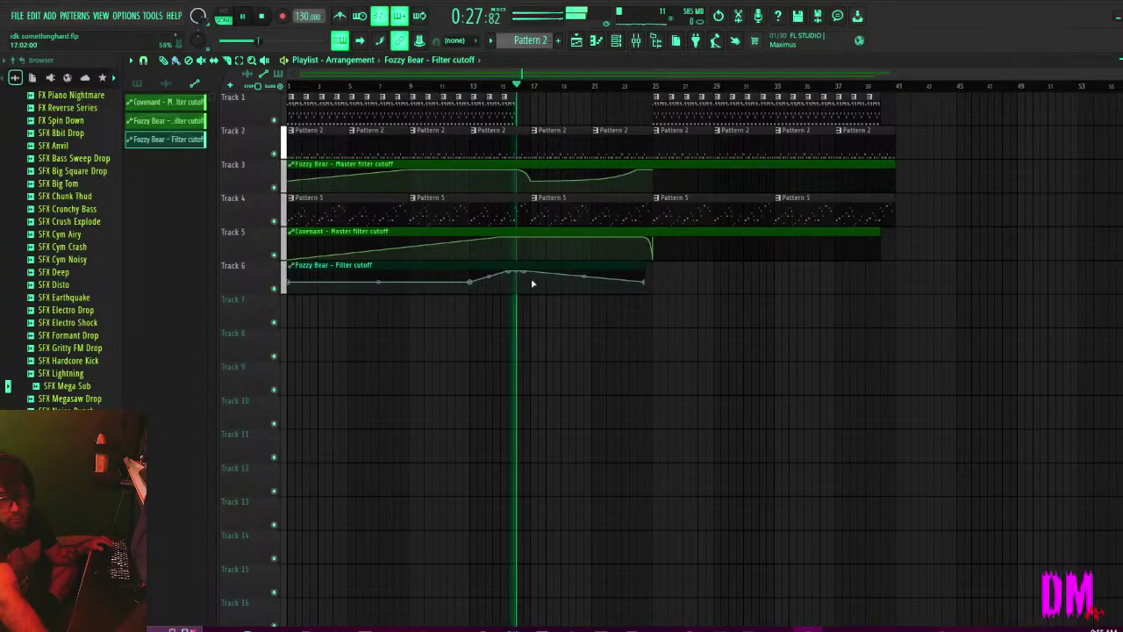
pyautogui.moveTo(533, 284); pyautogui.dragTo(531, 287)
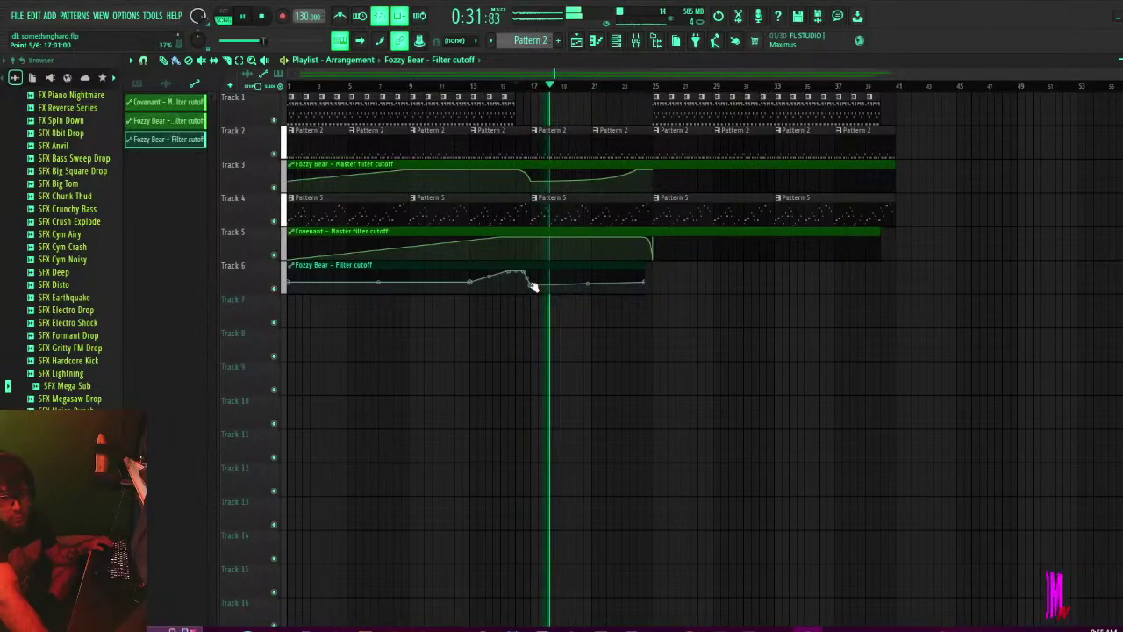
pyautogui.rightClick(531, 288)
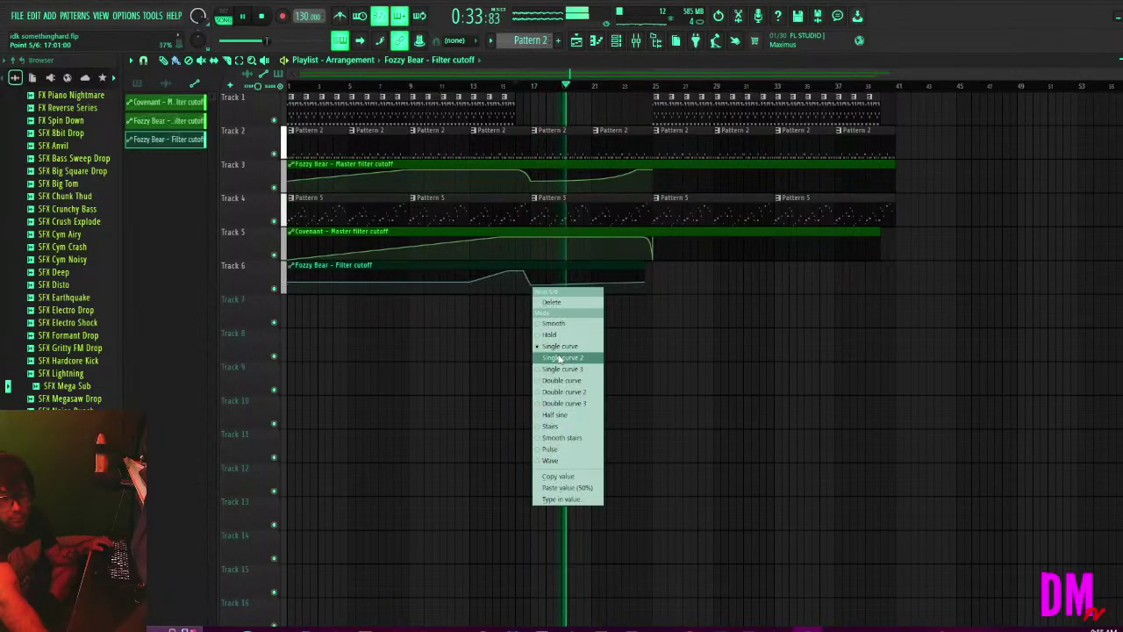
pyautogui.click(562, 488)
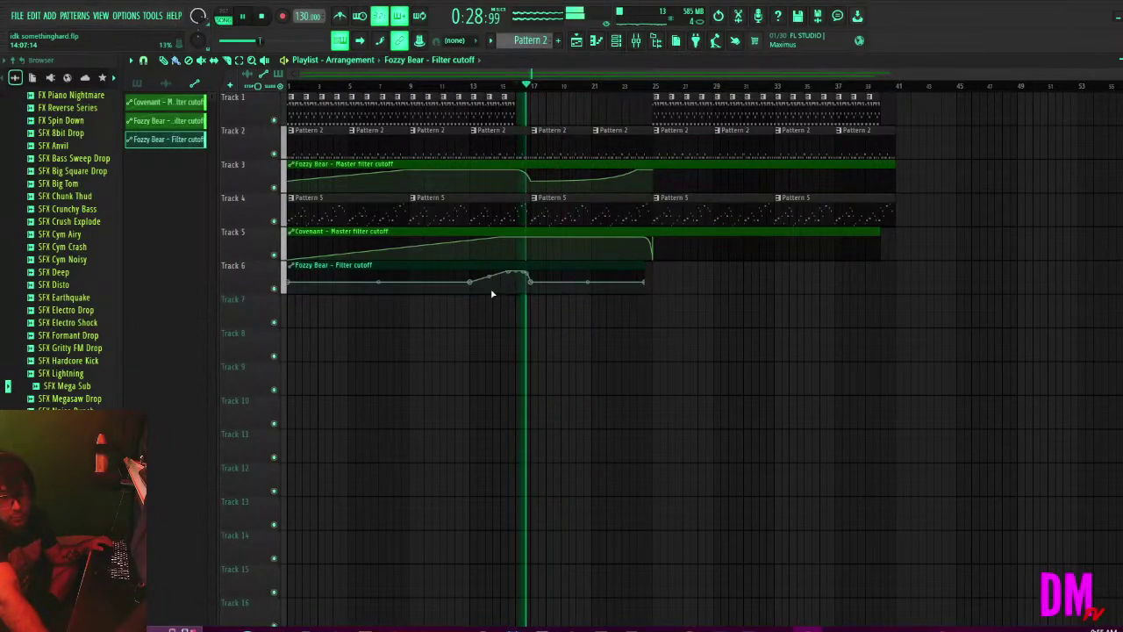
# Curve the filter cutoff rise after bar 13, extend the peak to bar 17, and set the drop point there to 50%.
pyautogui.moveTo(517, 86); pyautogui.dragTo(484, 88)
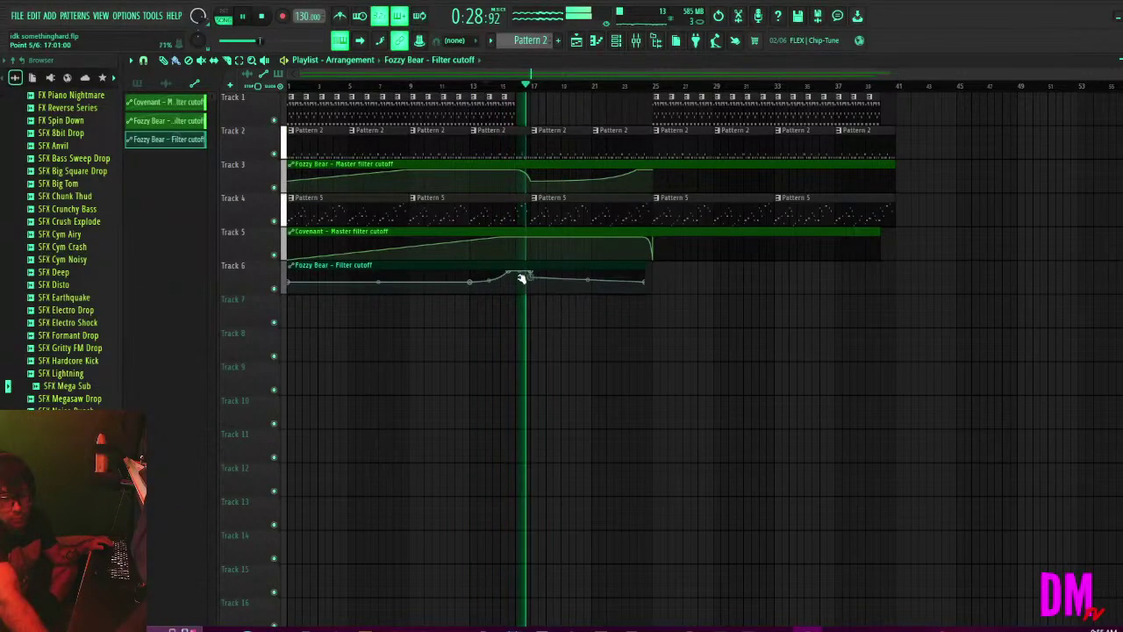
pyautogui.rightClick(531, 282)
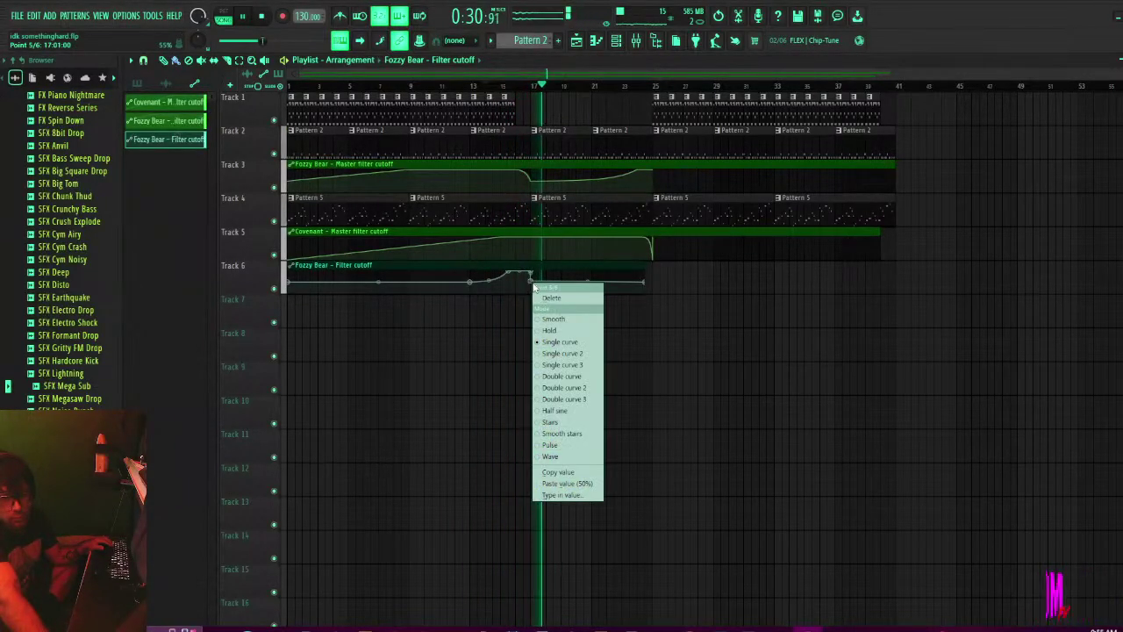
pyautogui.click(583, 484)
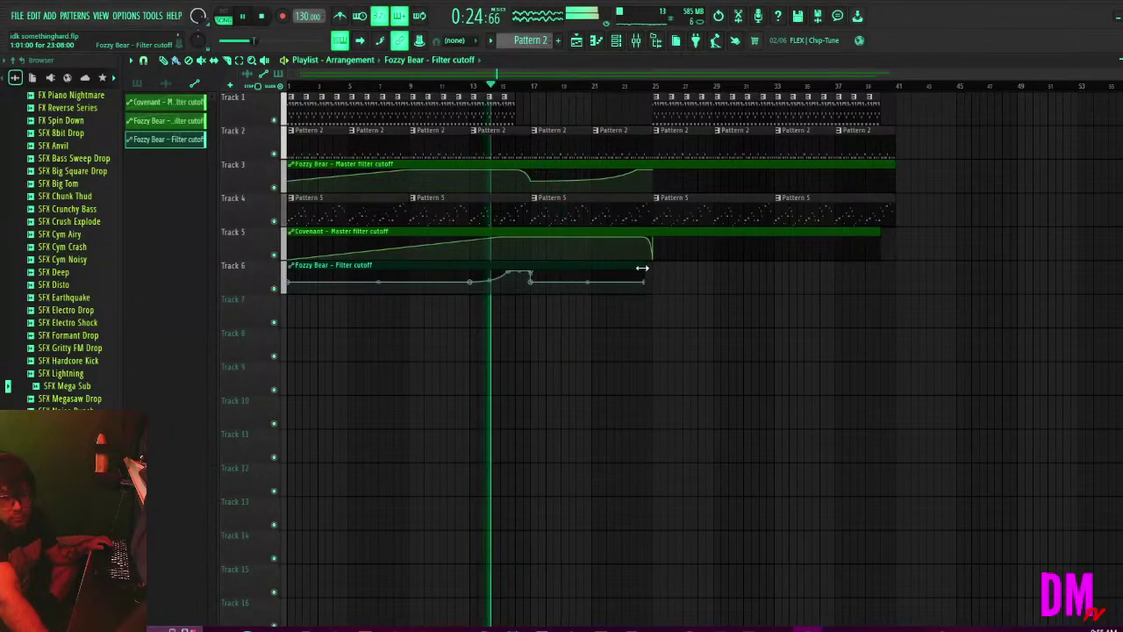
# Extend the filter cutoff clip to 40 bars and move its bar 13 point to bar 5 with a value of 50%.
pyautogui.moveTo(642, 268); pyautogui.dragTo(889, 259)
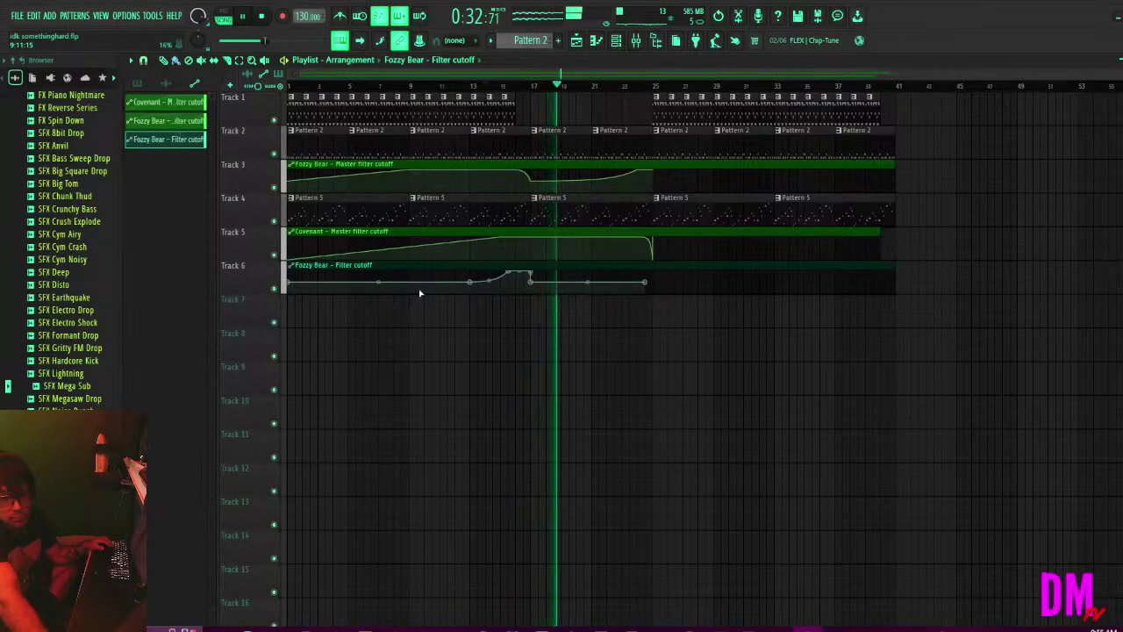
pyautogui.moveTo(469, 283); pyautogui.dragTo(351, 282)
pyautogui.rightClick(351, 283)
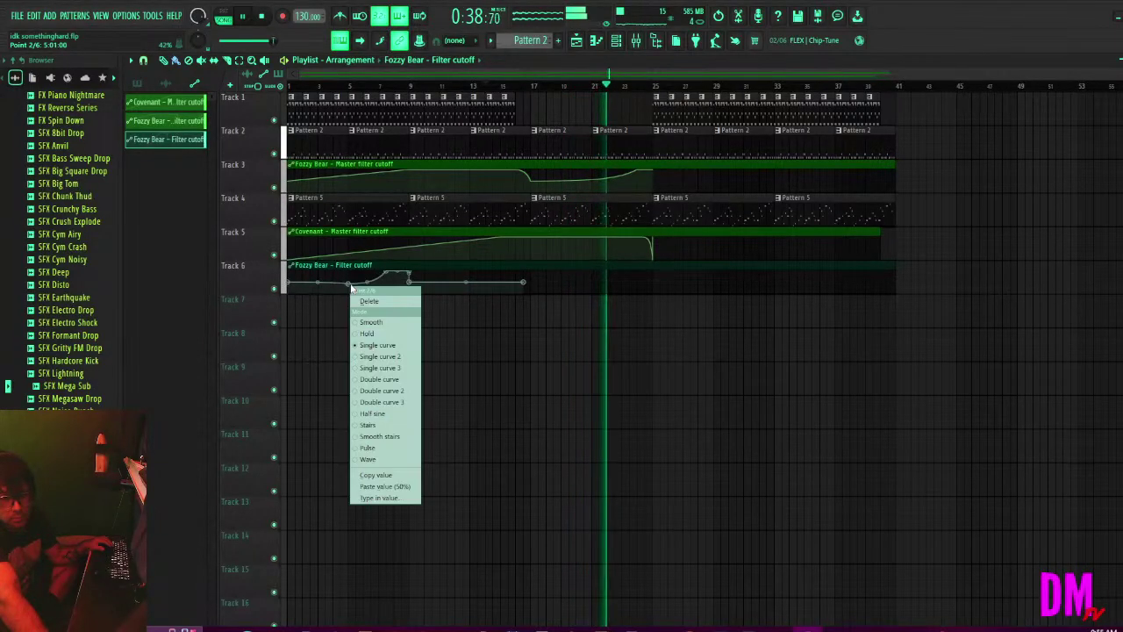
pyautogui.click(384, 488)
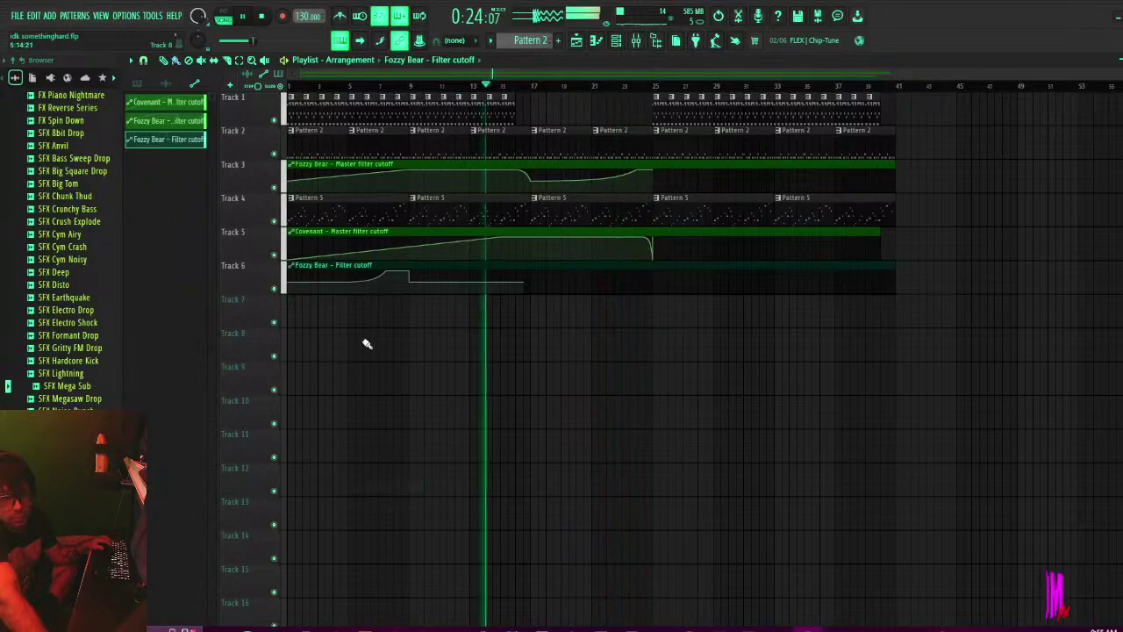
# Delete the trailing points of the filter cutoff clip, slice it at bar 9, and remove the part after the cut.
pyautogui.rightClick(526, 285)
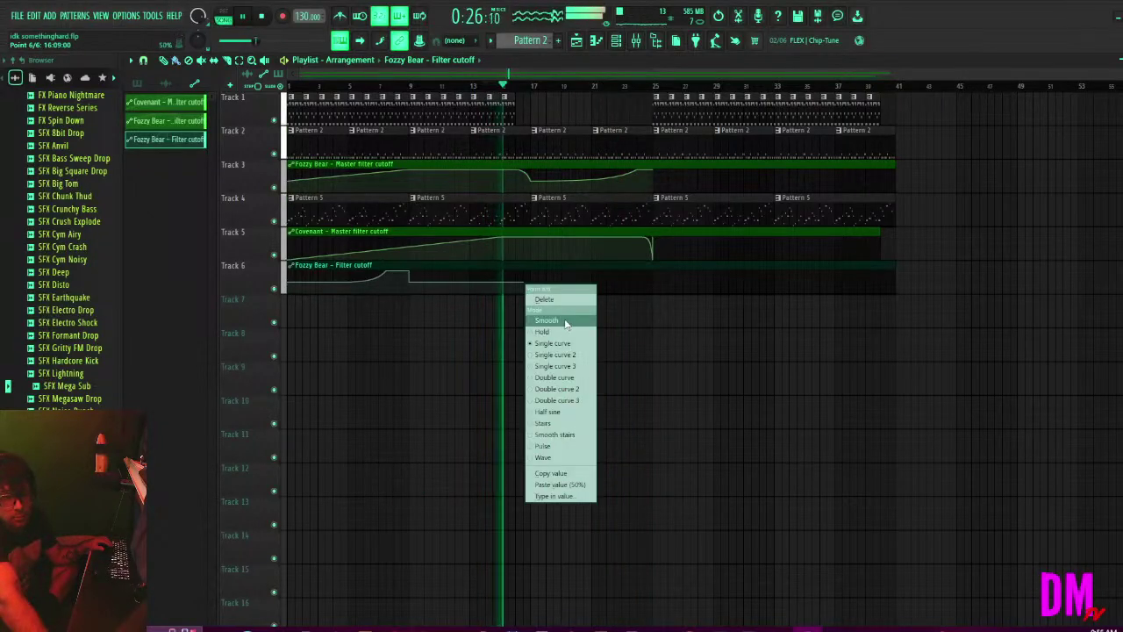
pyautogui.click(542, 299)
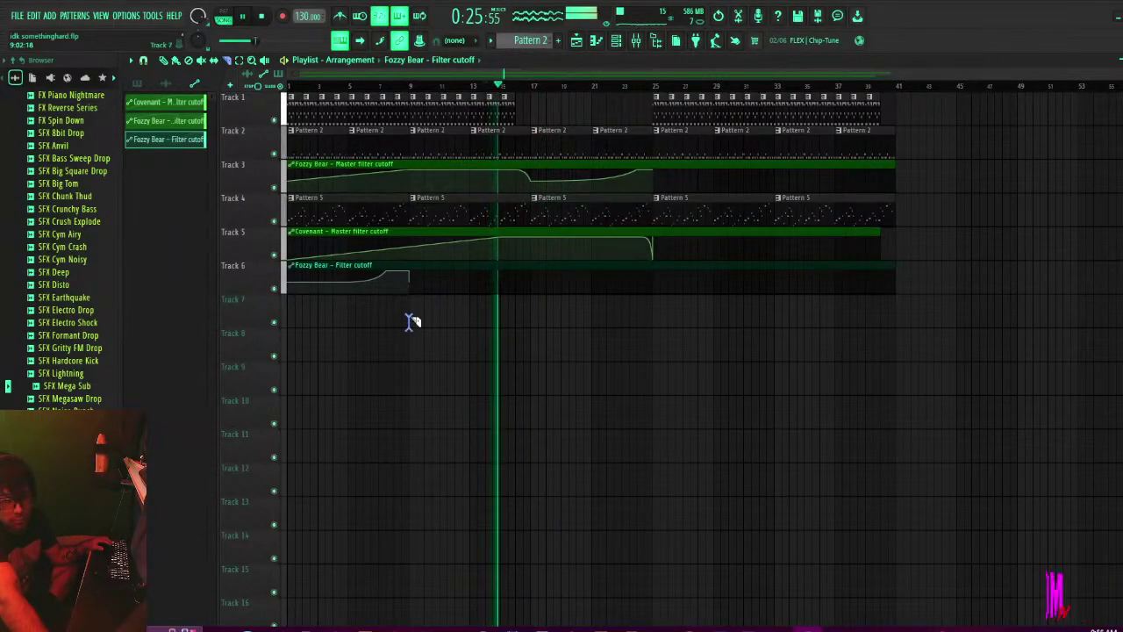
pyautogui.click(409, 274)
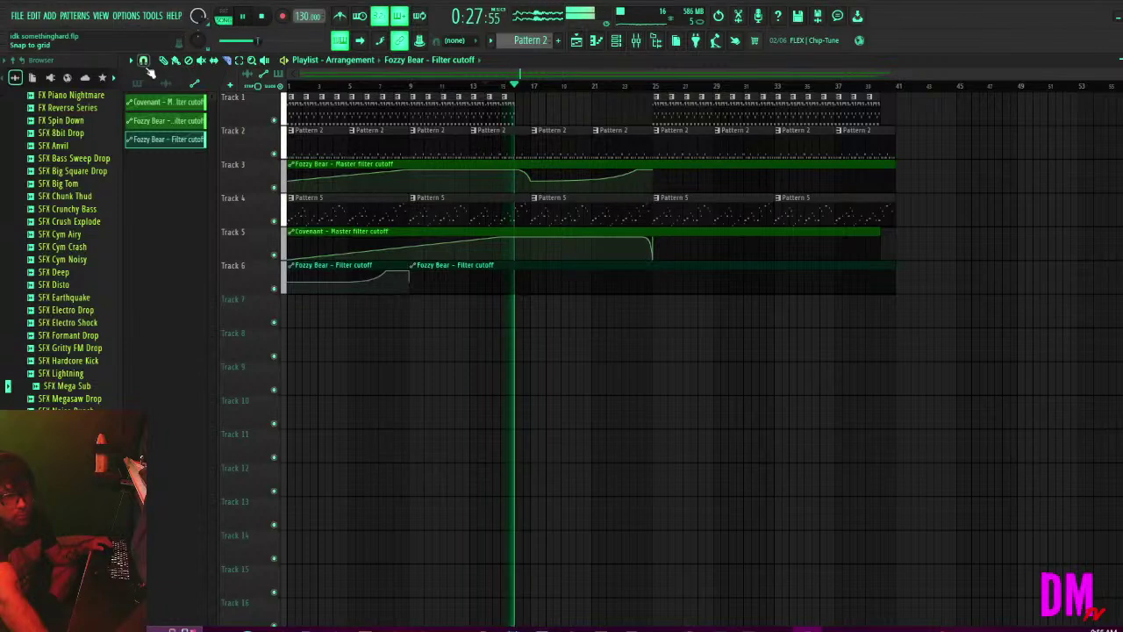
pyautogui.rightClick(546, 272)
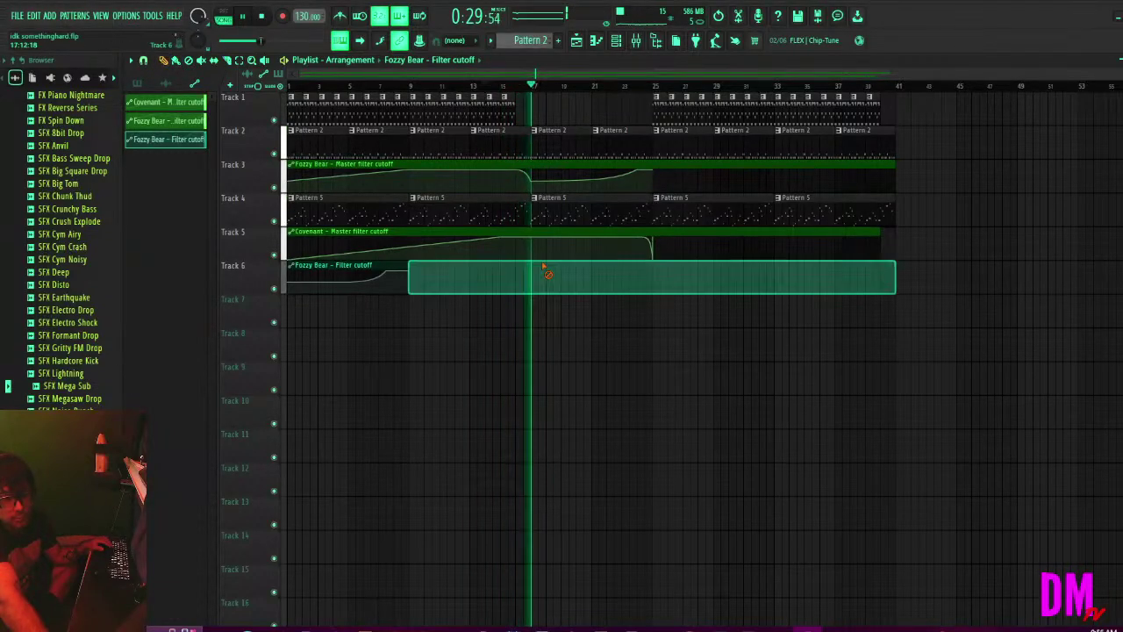
# Copy the eight-bar Fozzy Bear filter cutoff clip on track 6 so the copy starts at bar 9.
pyautogui.click(373, 273)
pyautogui.moveTo(358, 270); pyautogui.dragTo(481, 272)
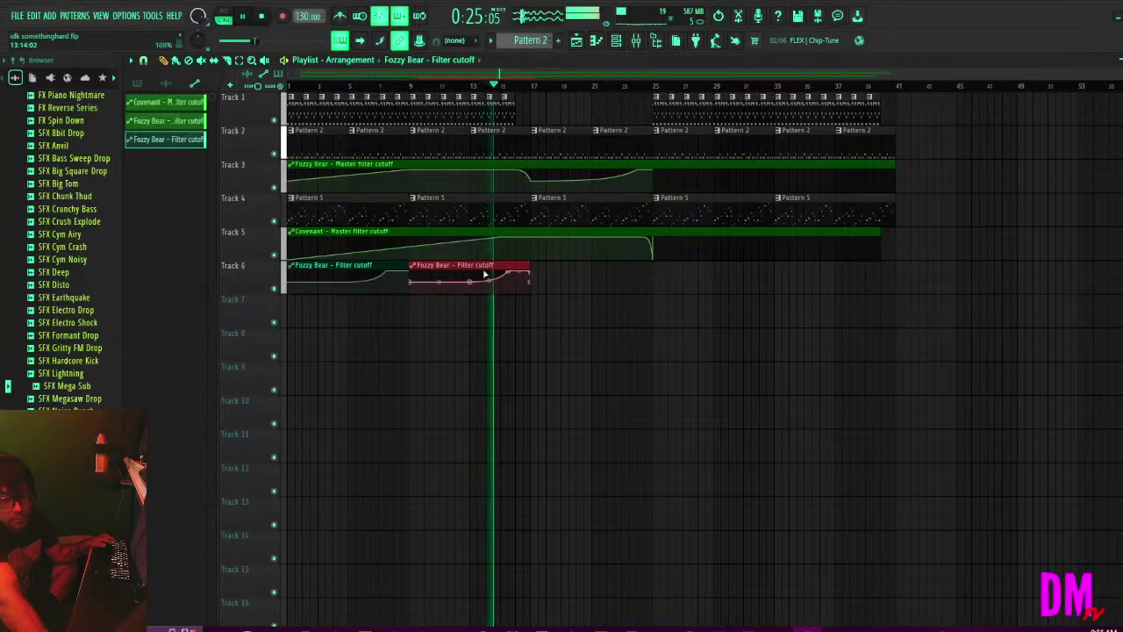
# Try shifting the copied filter cutoff clip on track 6 to start at bar 11.
pyautogui.moveTo(594, 291); pyautogui.dragTo(356, 268)
pyautogui.press('space')
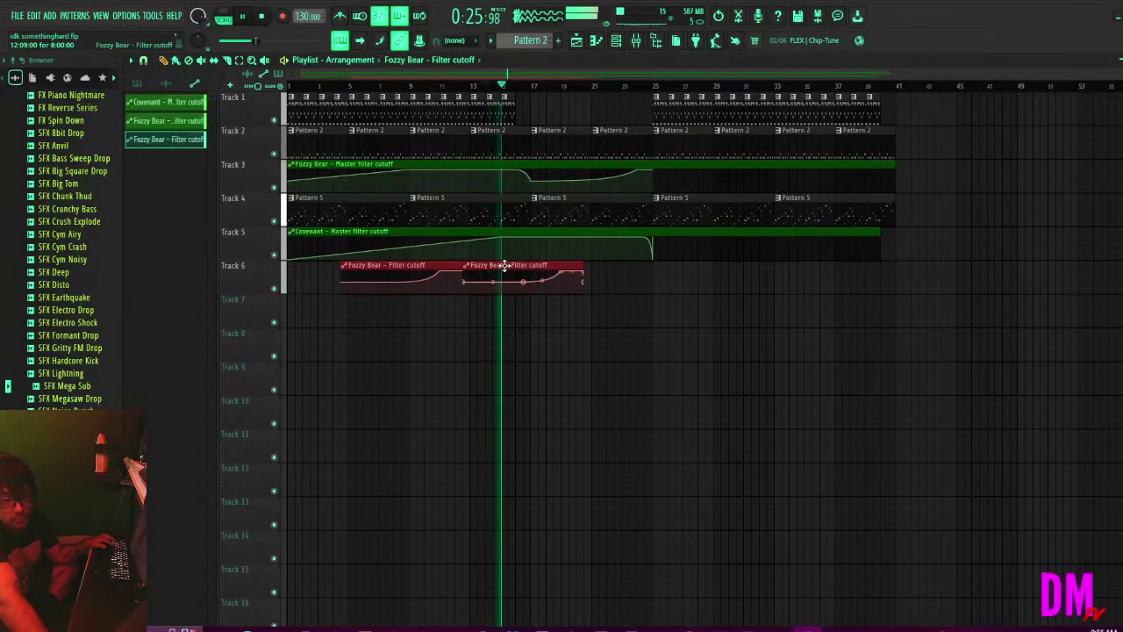
pyautogui.press('space')
pyautogui.press('space')
pyautogui.click(411, 85)
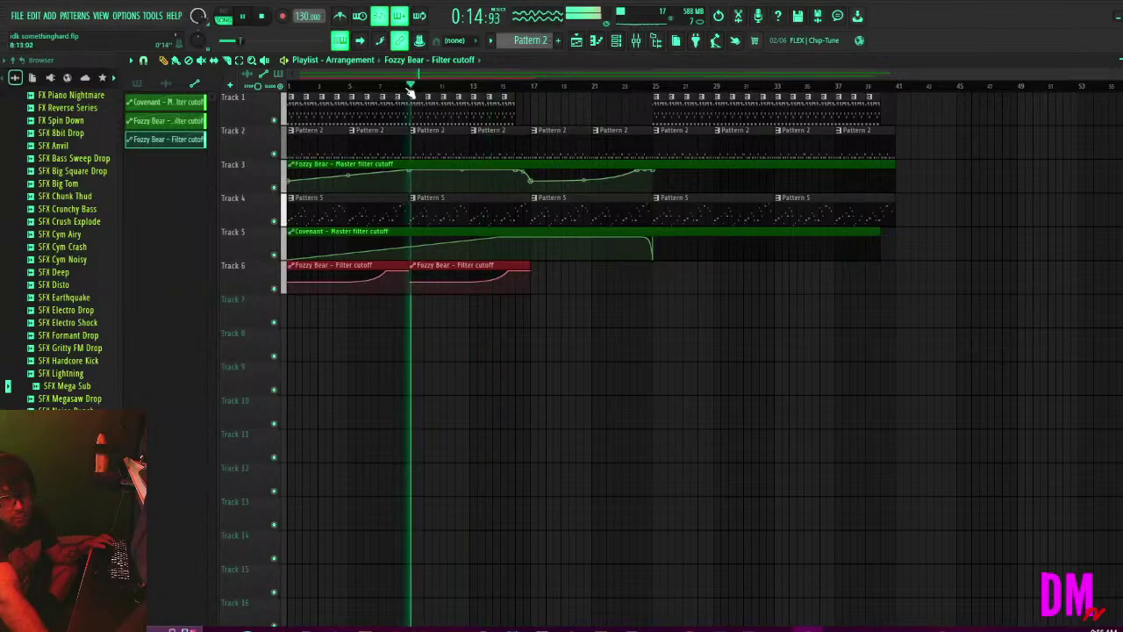
pyautogui.keyDown('ctrl'); pyautogui.click(408, 313); pyautogui.keyUp('ctrl')
pyautogui.moveTo(408, 313)
pyautogui.mouseDown()
pyautogui.moveTo(414, 263)
pyautogui.moveTo(426, 295)
pyautogui.moveTo(462, 270)
pyautogui.mouseUp()
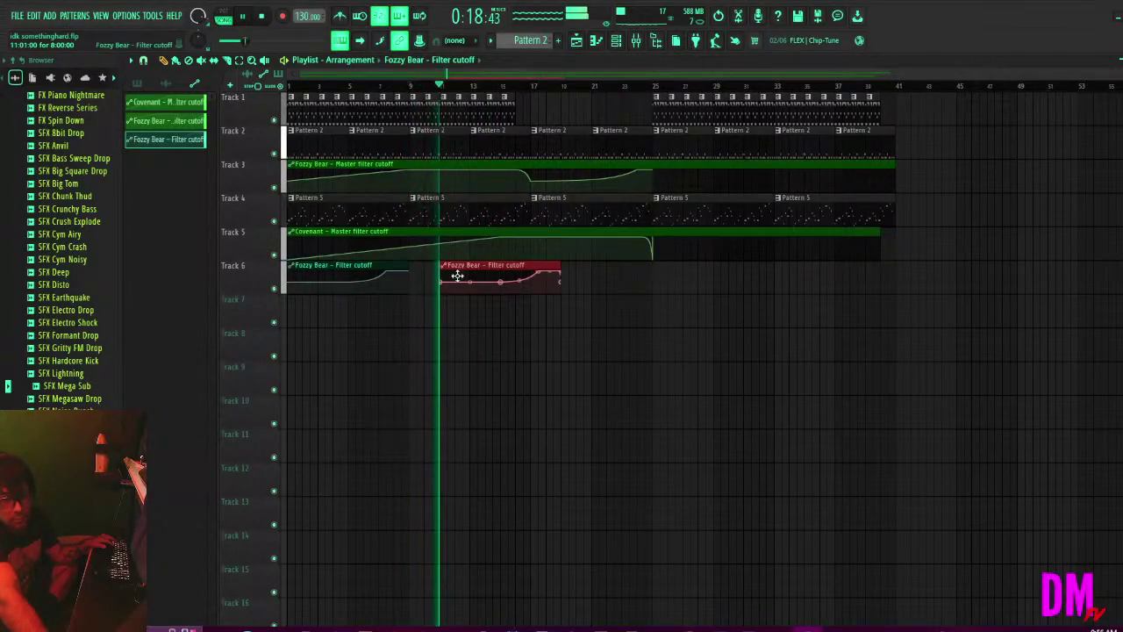
pyautogui.click(413, 266)
pyautogui.rightClick(424, 265)
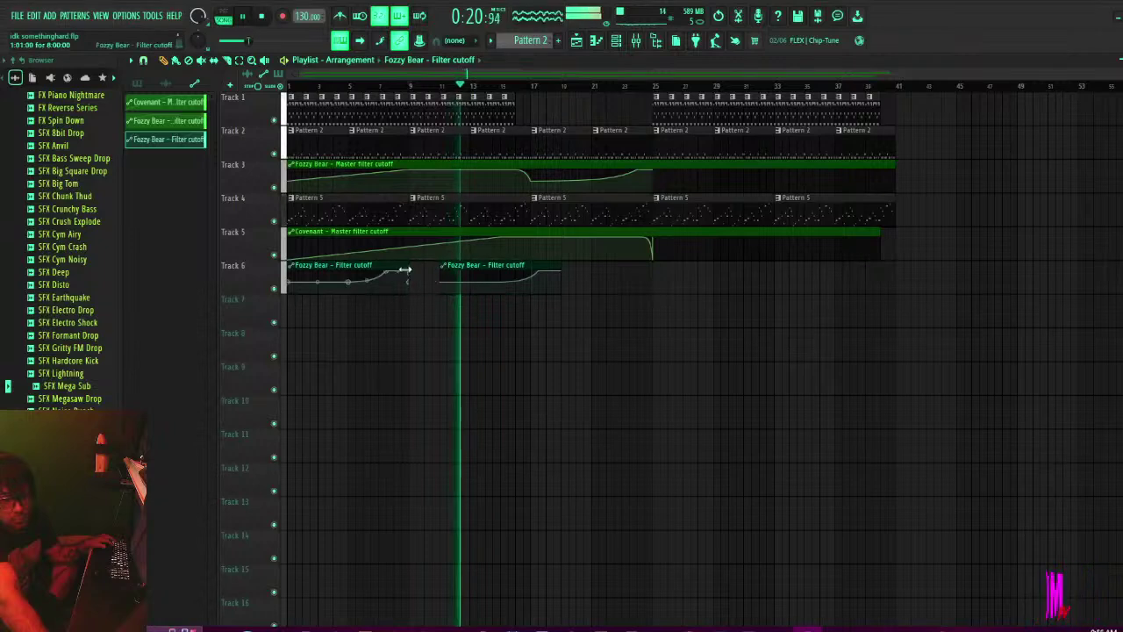
# Move the Pattern 5, Covenant and filter cutoff clips down one track, with the second filter cutoff clip starting at bar 9.
pyautogui.moveTo(856, 358); pyautogui.dragTo(331, 253)
pyautogui.moveTo(561, 428); pyautogui.dragTo(463, 313)
pyautogui.click(465, 313)
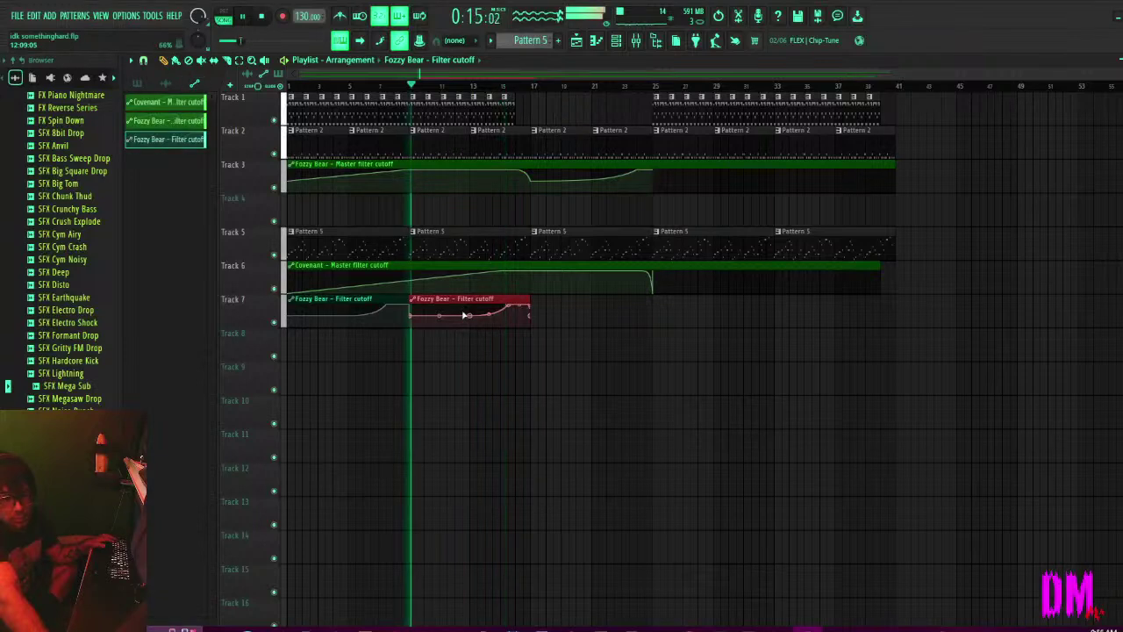
# Duplicate the pair of filter cutoff clips on track 7 from bar 17 onward and remove the extra clip starting at bar 41.
pyautogui.moveTo(582, 356); pyautogui.dragTo(602, 307)
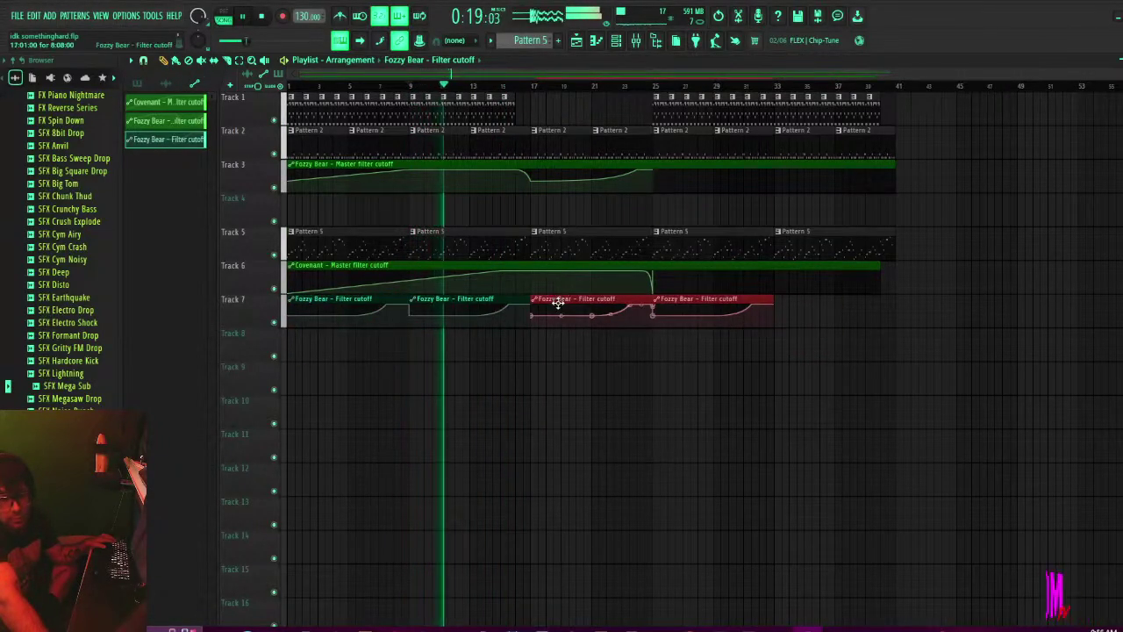
pyautogui.hotkey('ctrl', 'b')
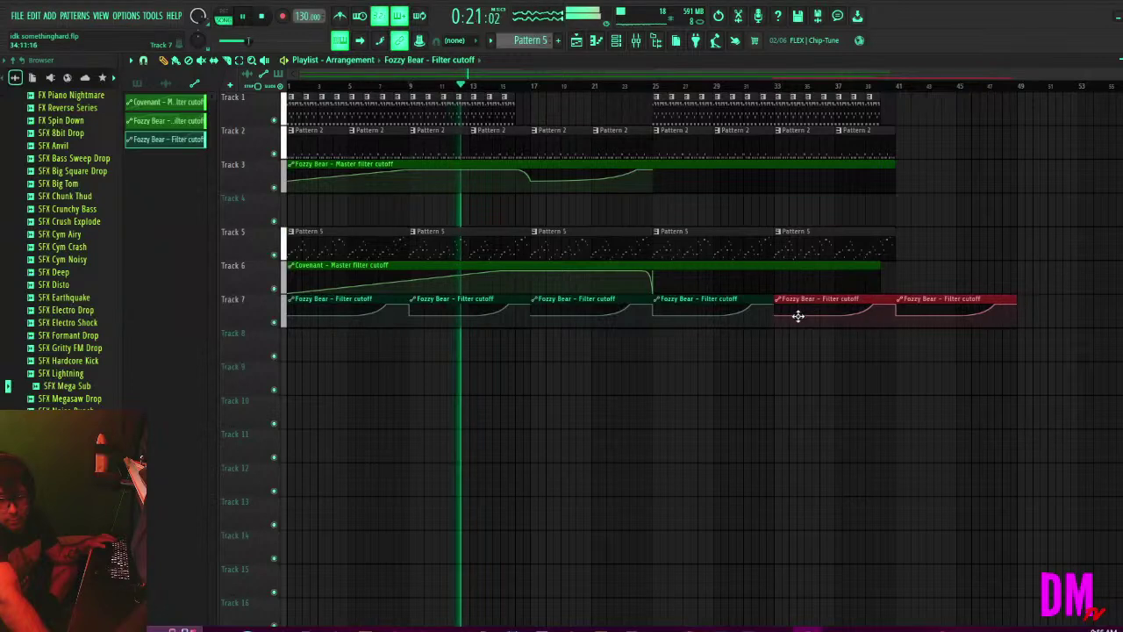
pyautogui.rightClick(947, 309)
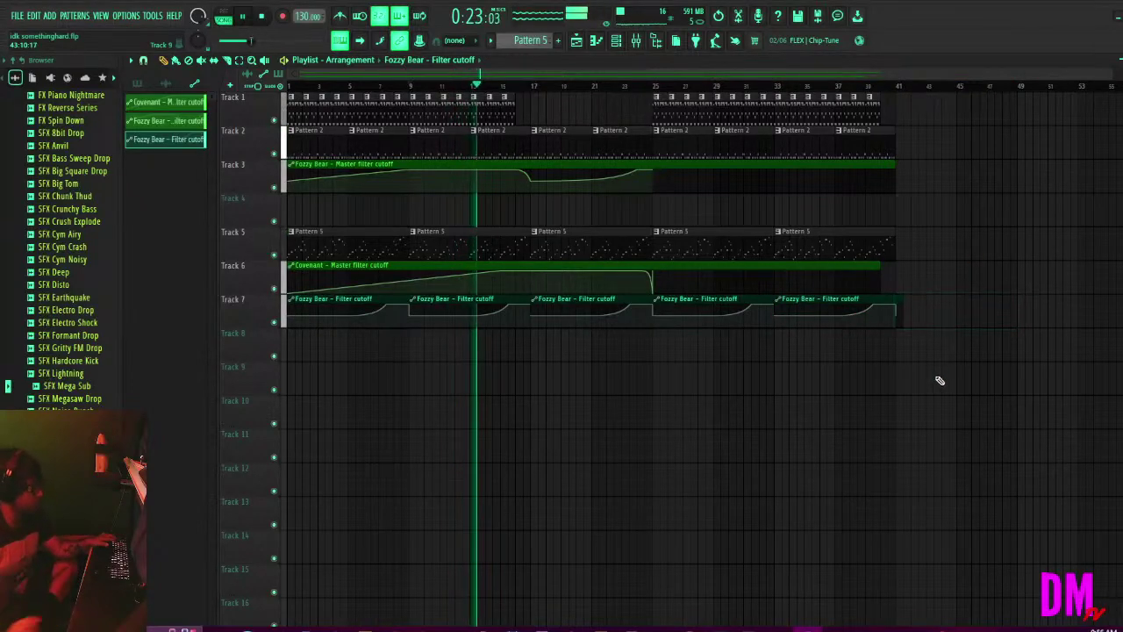
# Save the project and bend the Covenant master filter cutoff rise downward so it climbs more gradually at first.
pyautogui.hotkey('ctrl', 's')
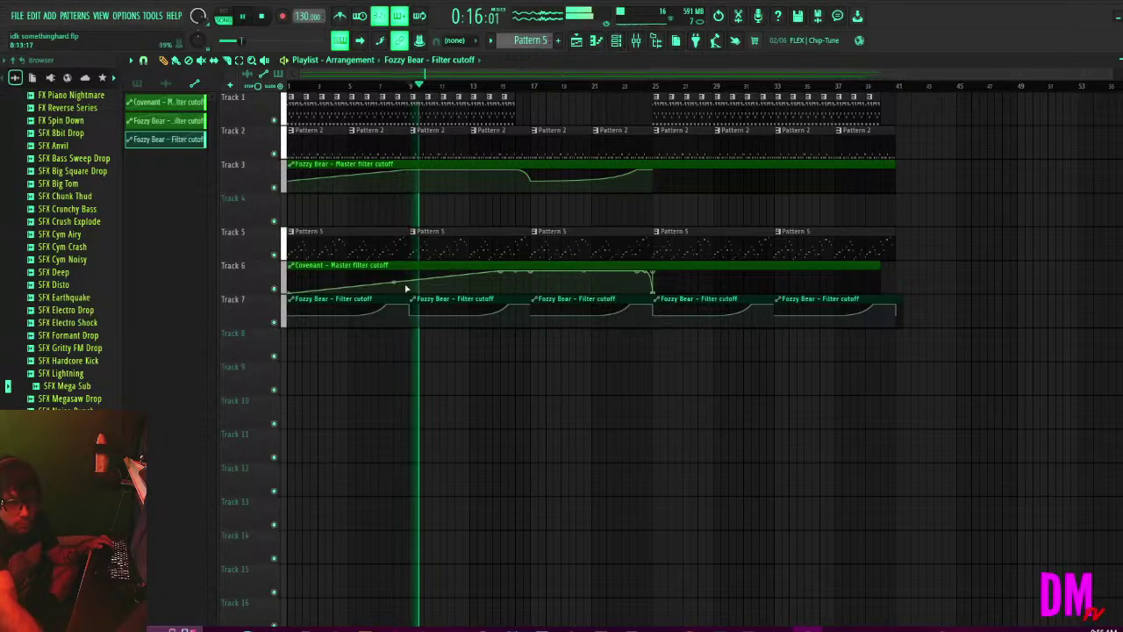
pyautogui.moveTo(395, 281); pyautogui.dragTo(394, 294)
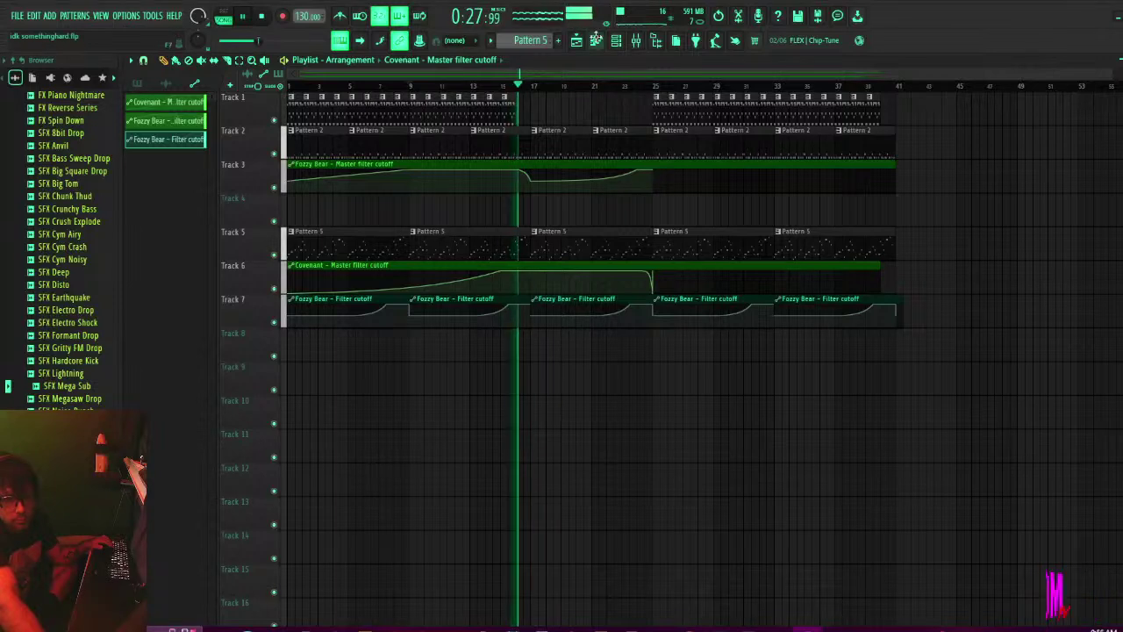
# Route mixer Insert 1 to Insert 6 and return to the playlist.
pyautogui.click(627, 46)
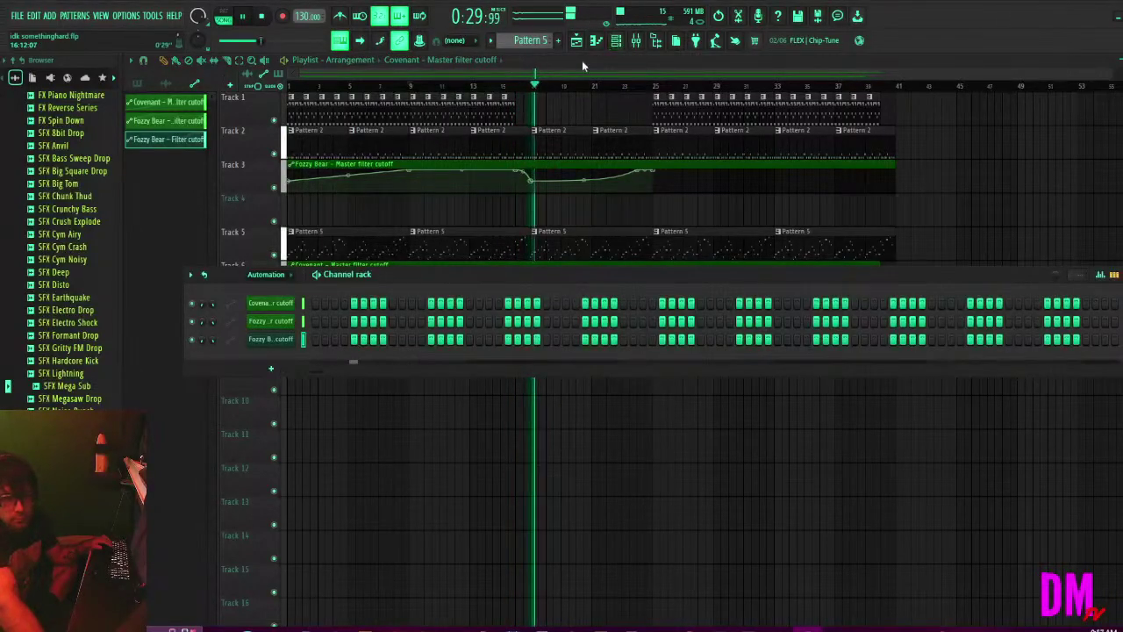
pyautogui.click(635, 42)
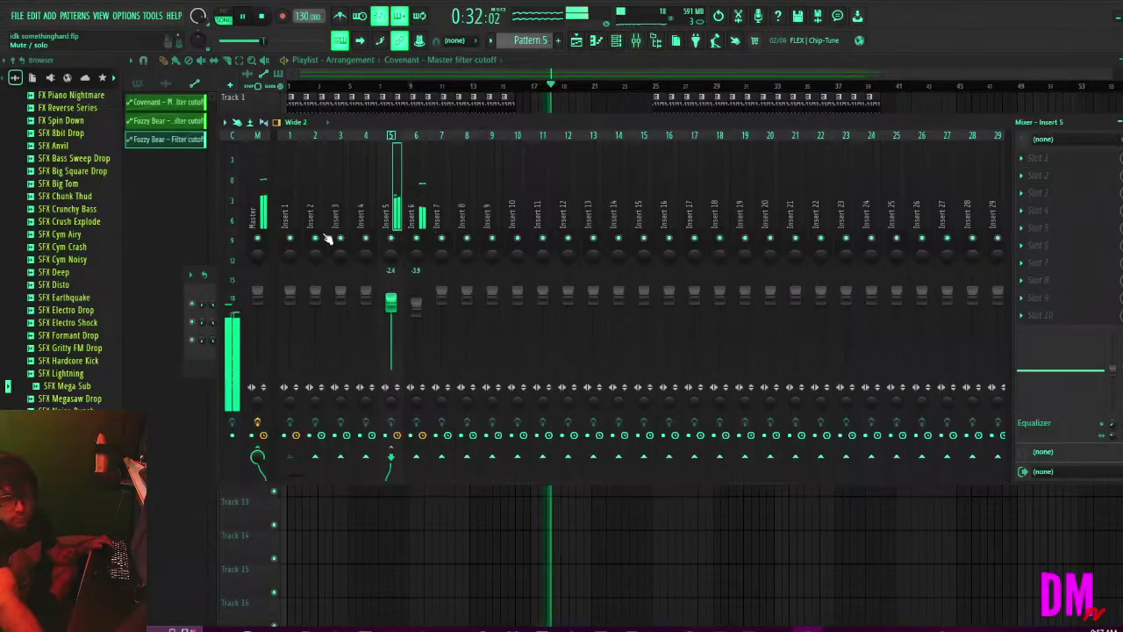
pyautogui.click(285, 219)
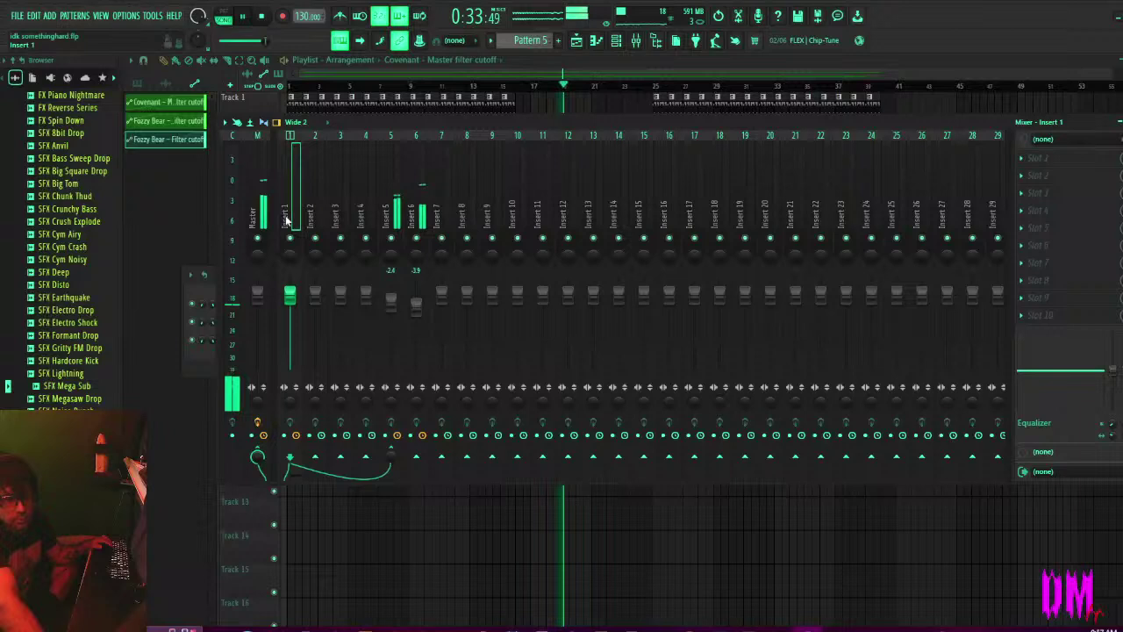
pyautogui.click(416, 457)
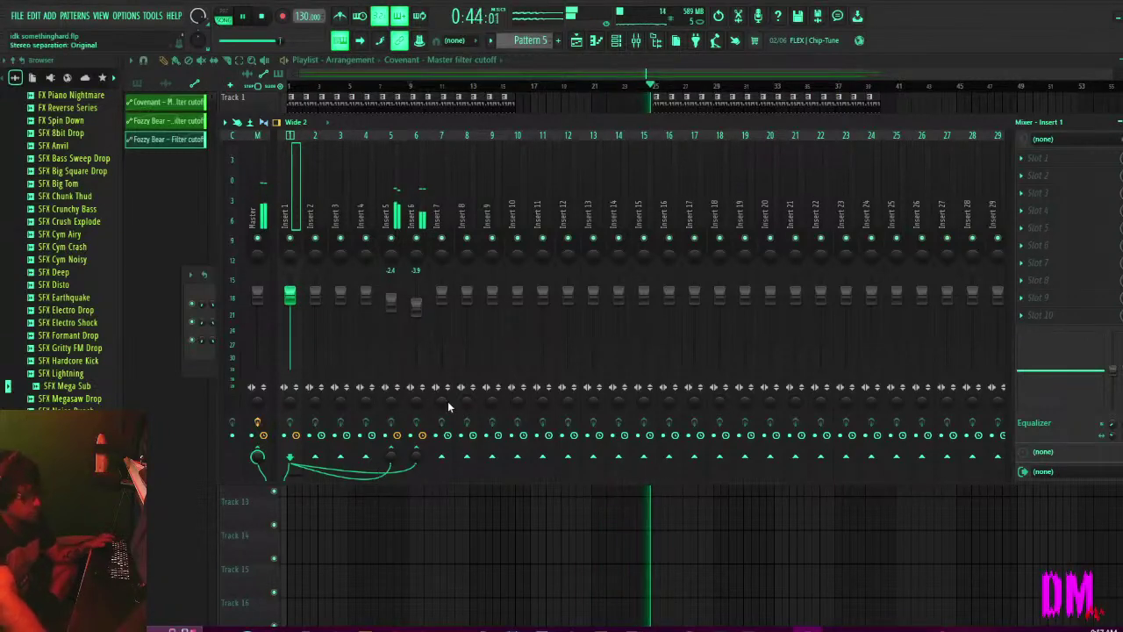
pyautogui.click(545, 78)
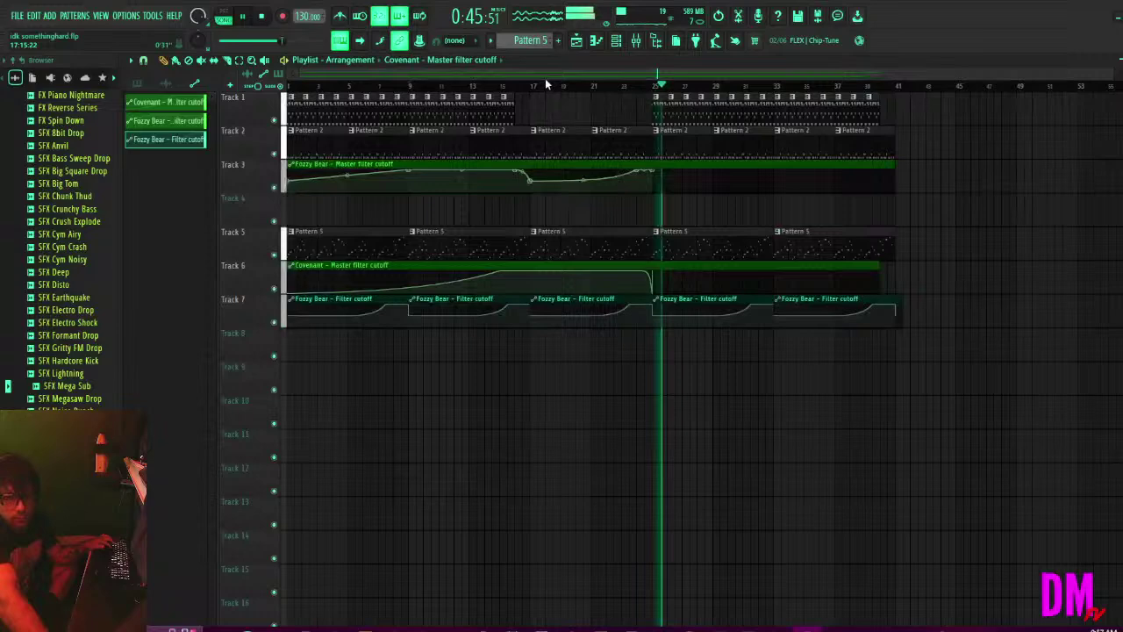
# Open the Covenant instrument from the channel rack and adjust its reverb mix to about 50%.
pyautogui.click(655, 40)
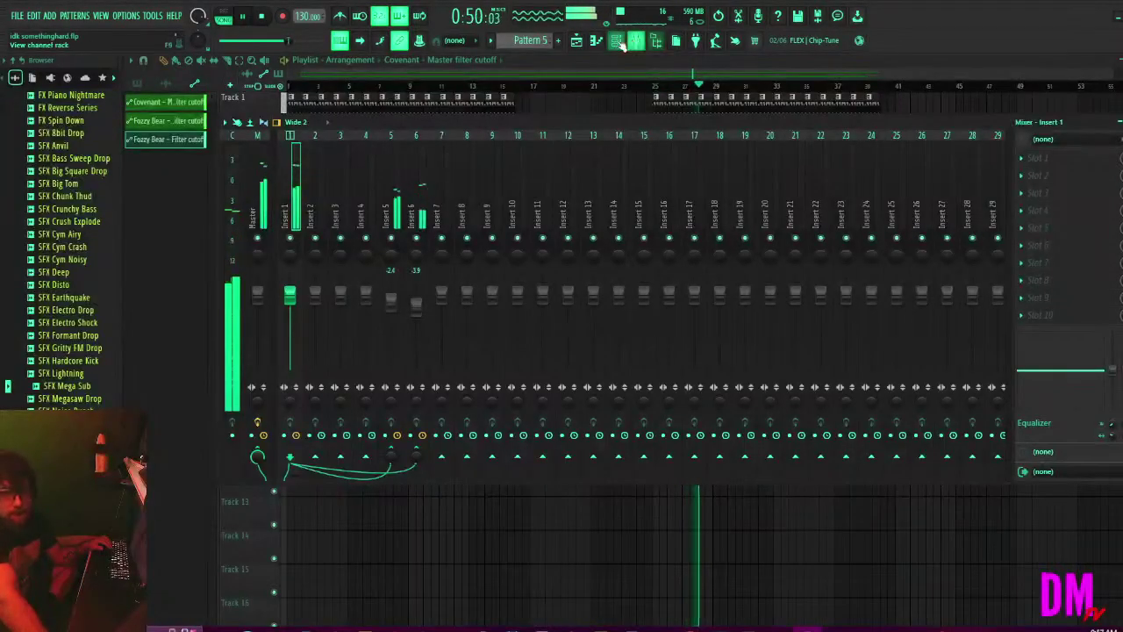
pyautogui.click(618, 41)
pyautogui.click(617, 41)
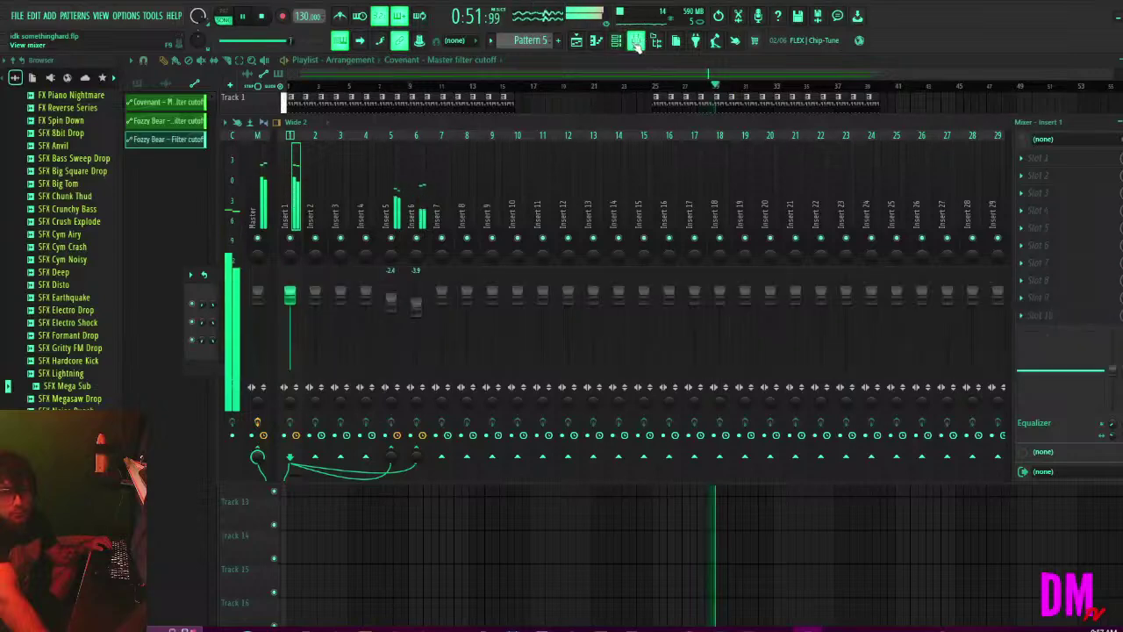
pyautogui.click(586, 42)
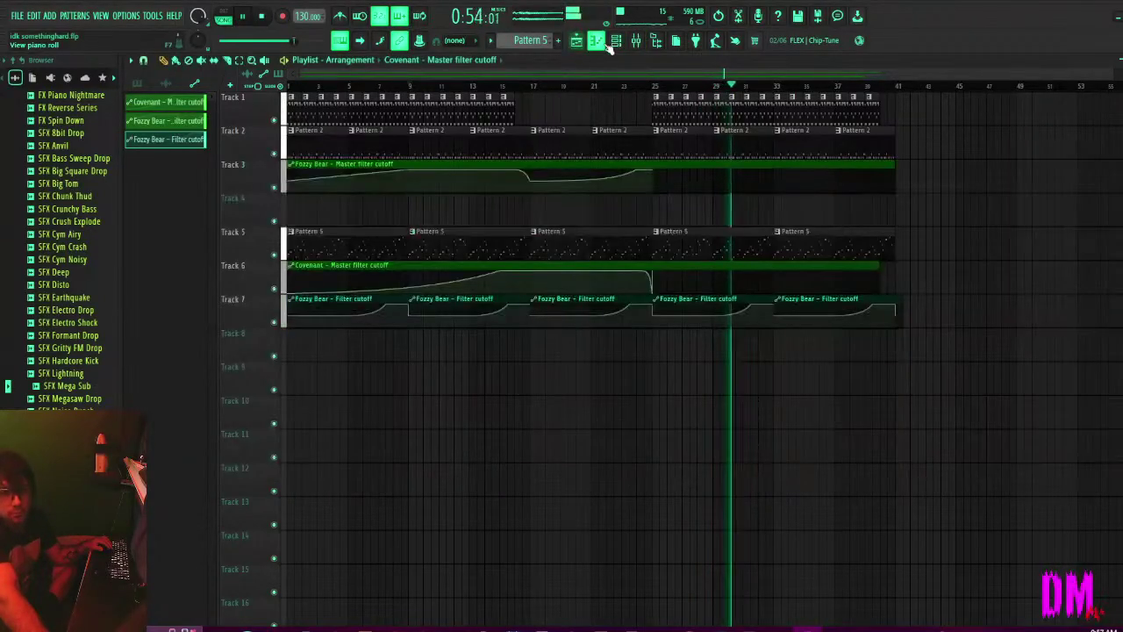
pyautogui.click(597, 42)
pyautogui.click(618, 42)
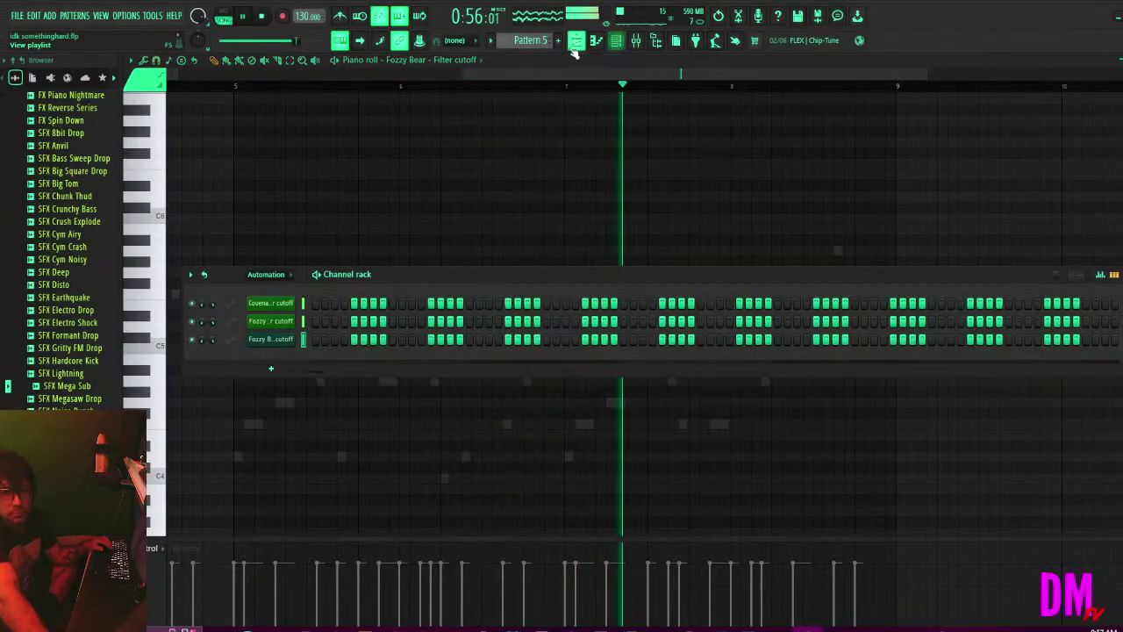
pyautogui.click(579, 41)
pyautogui.click(595, 41)
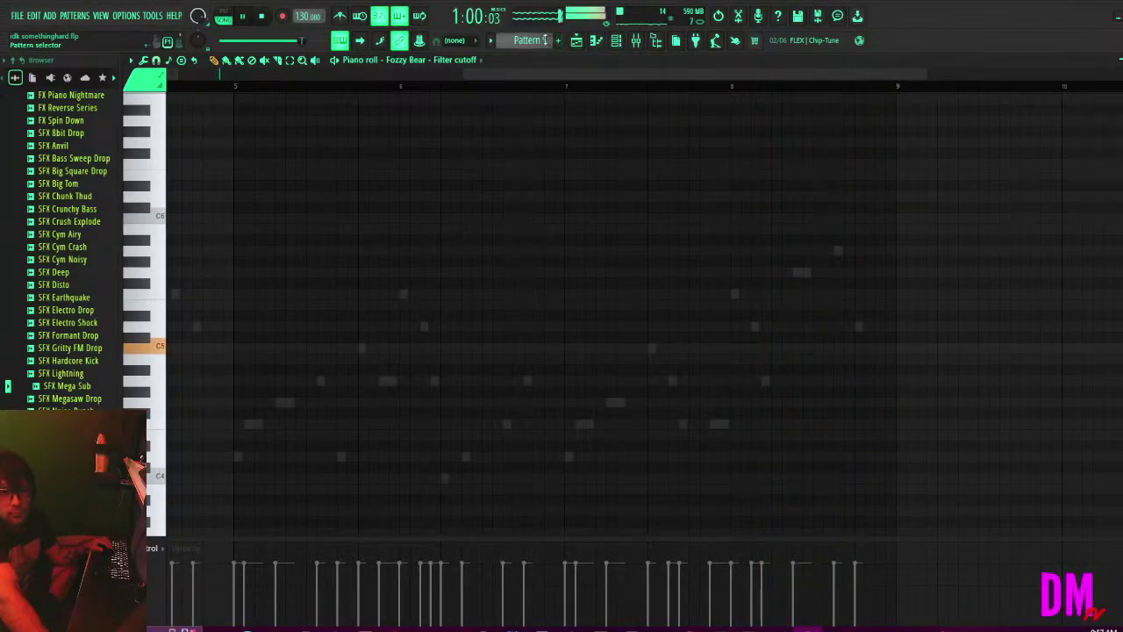
pyautogui.click(616, 41)
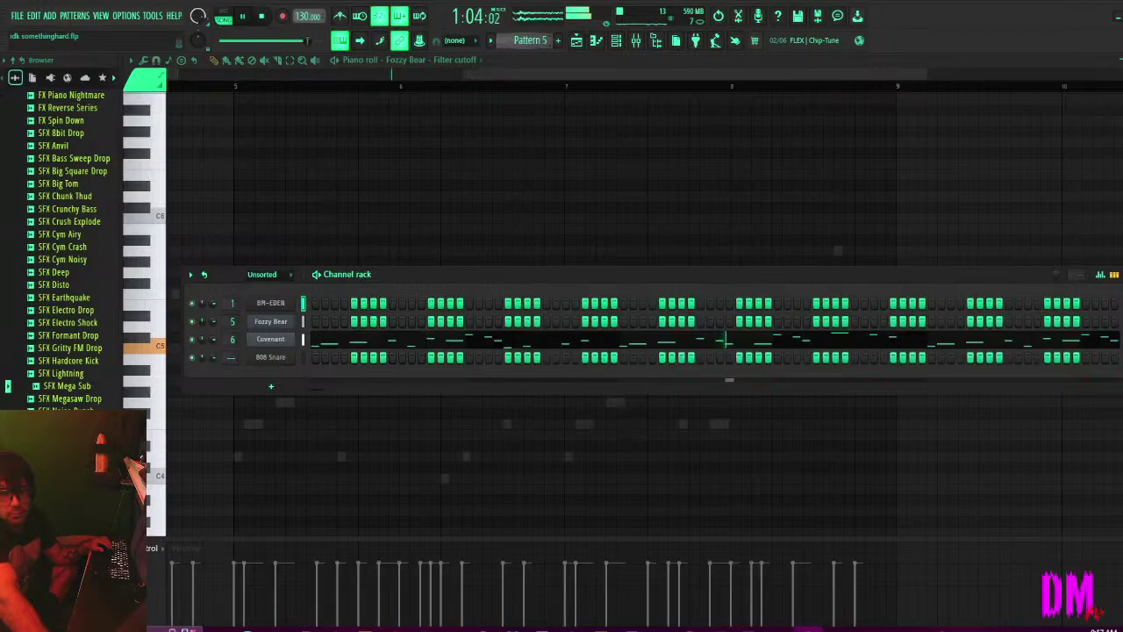
pyautogui.click(274, 339)
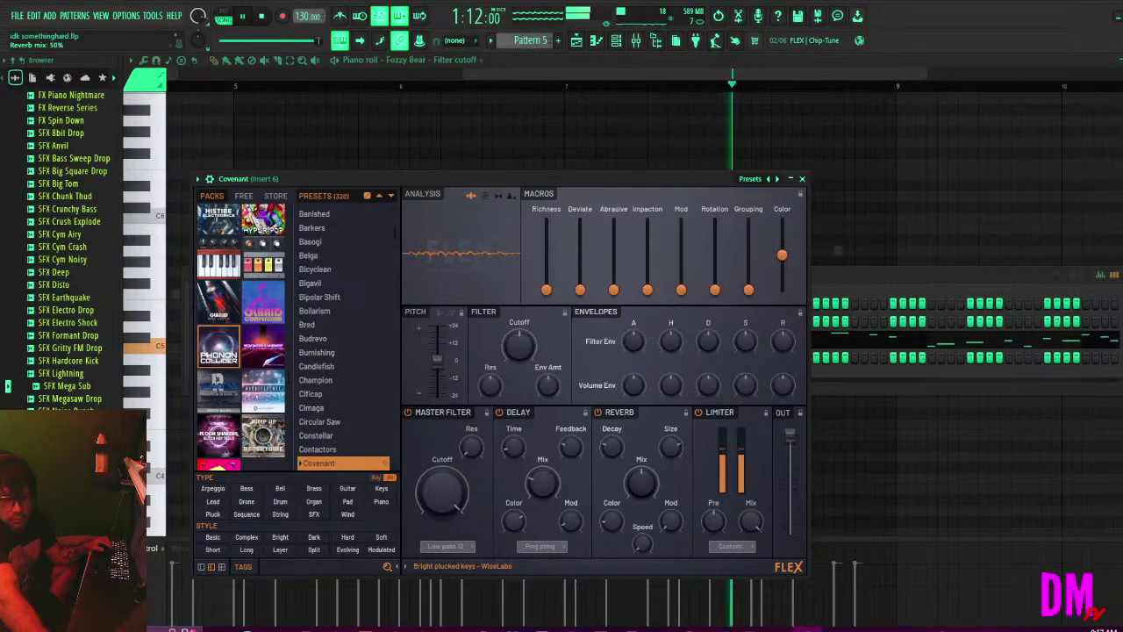
pyautogui.moveTo(640, 481); pyautogui.dragTo(637, 480)
pyautogui.press('space')
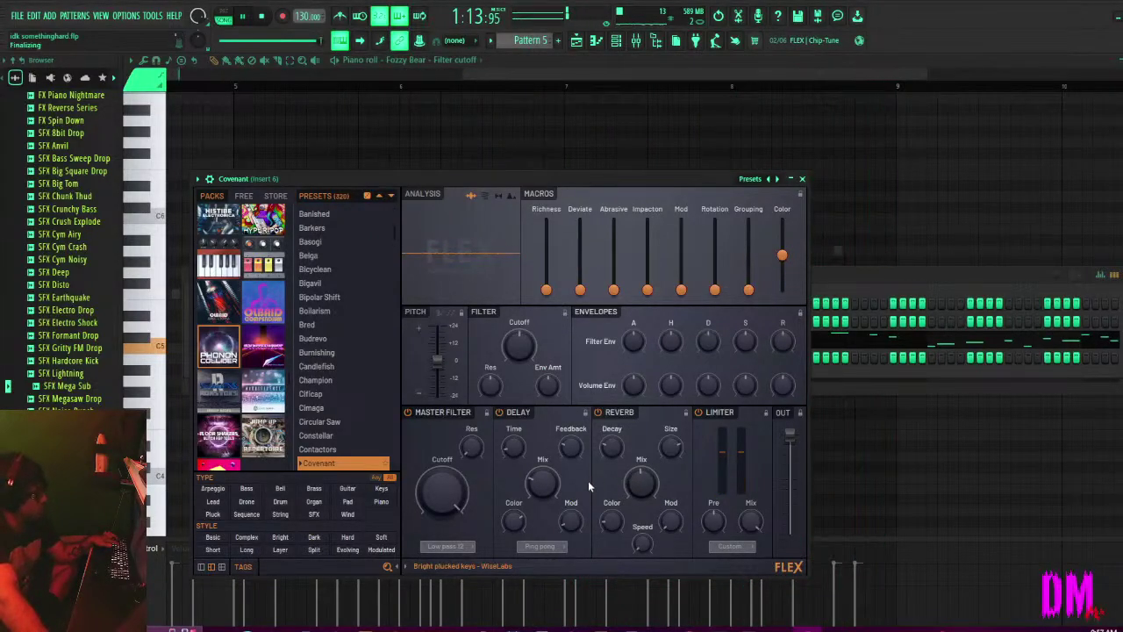
# Move the five Fozzy Bear filter cutoff clips in the playlist from track 7 up to empty track 4.
pyautogui.click(577, 43)
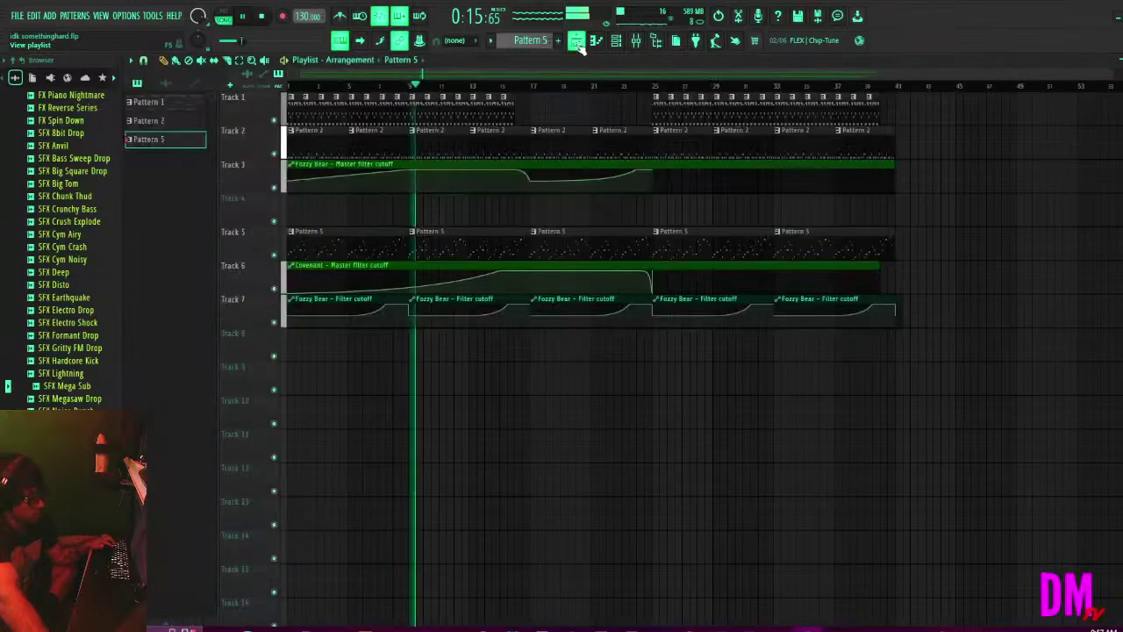
pyautogui.click(647, 85)
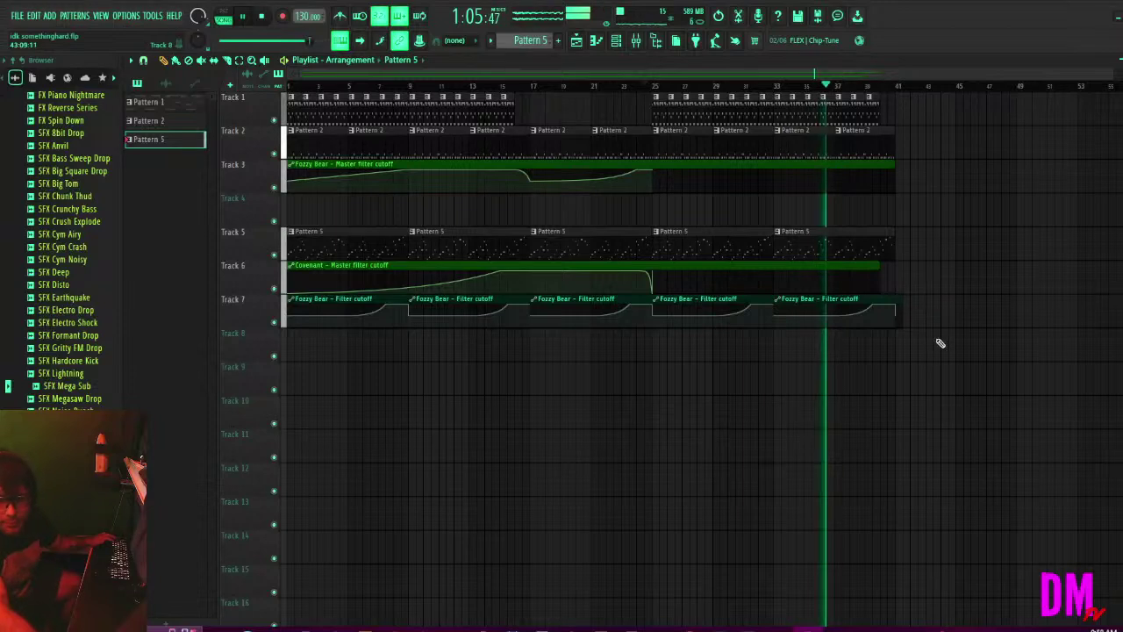
pyautogui.moveTo(937, 342); pyautogui.dragTo(296, 189)
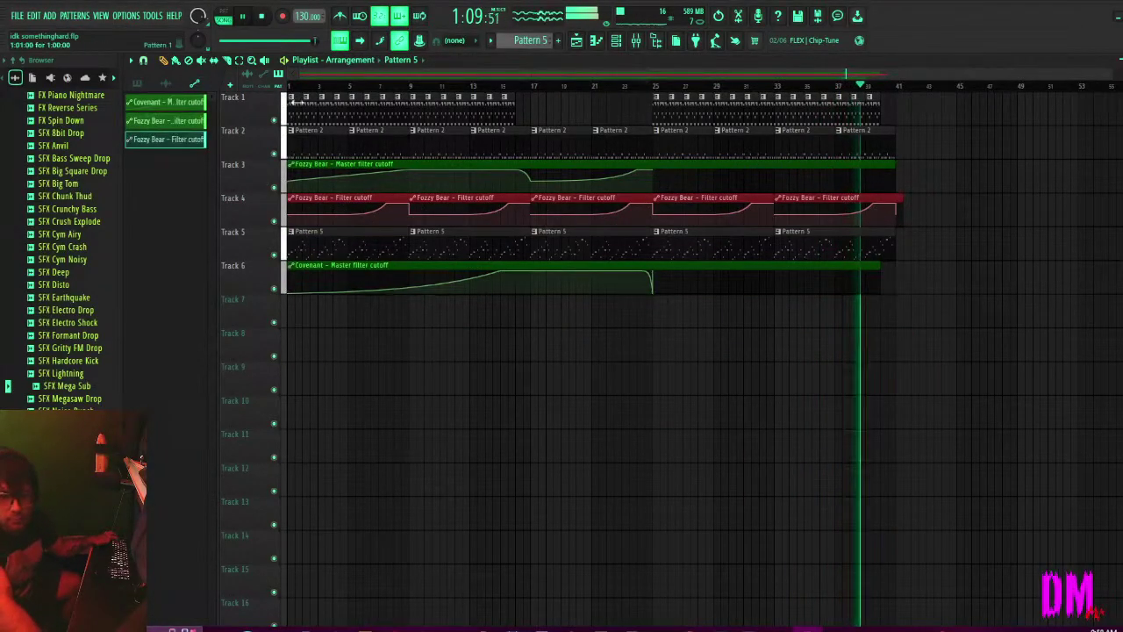
pyautogui.scroll(-1, 557, 237)
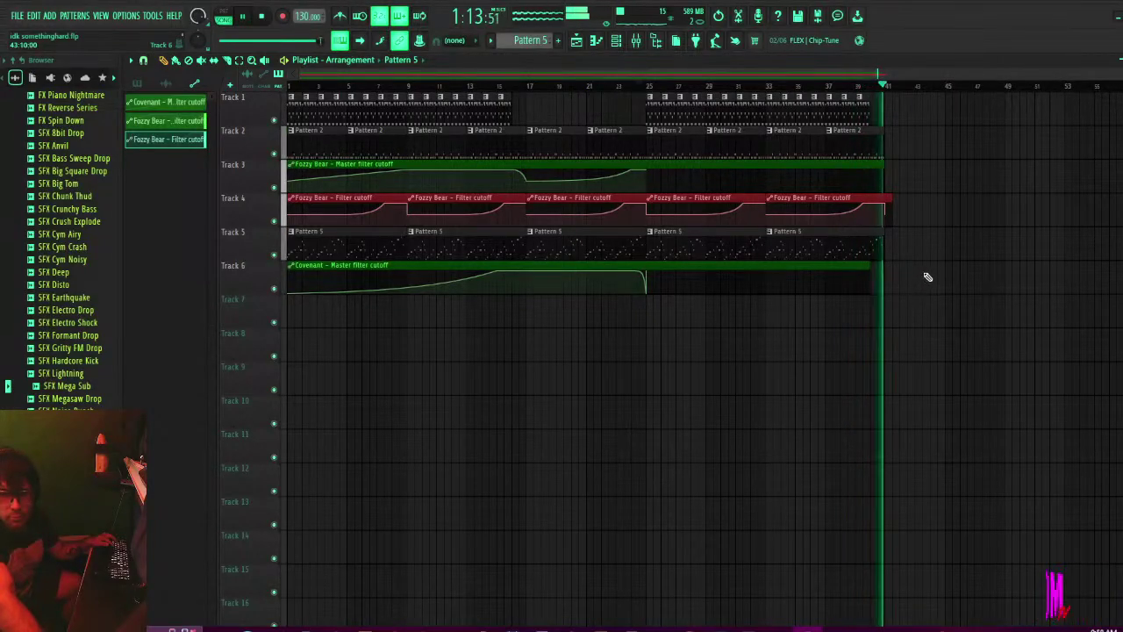
# Raise the mixer levels to 2.8 dB on Insert 1, -1.6 dB on Insert 5 and -2.3 dB on Insert 6.
pyautogui.click(617, 41)
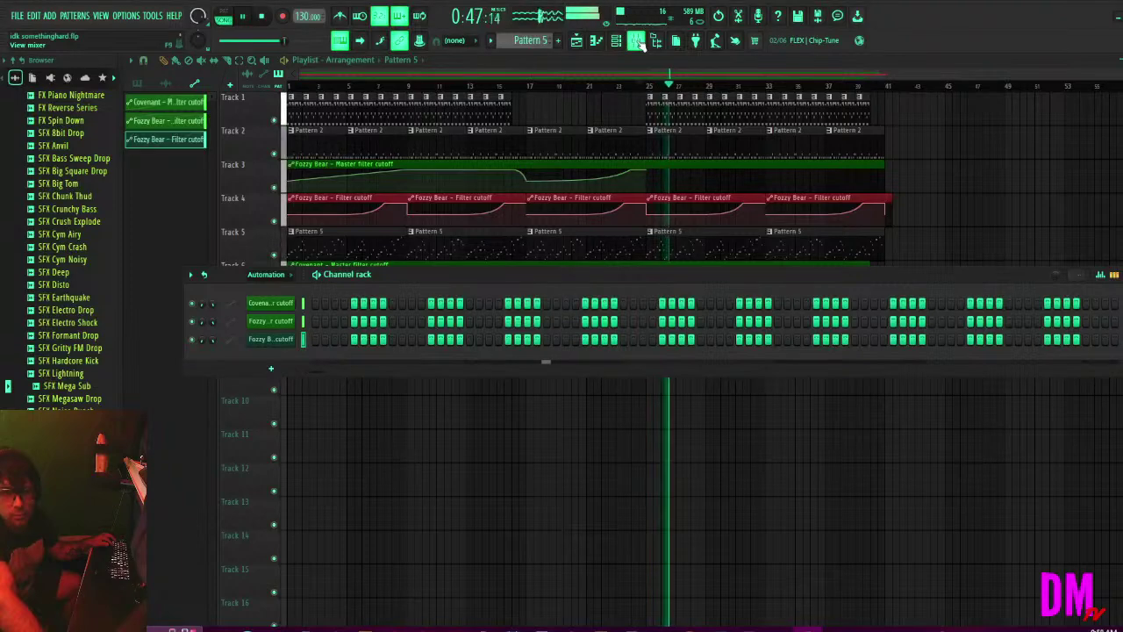
pyautogui.click(638, 41)
pyautogui.click(307, 205)
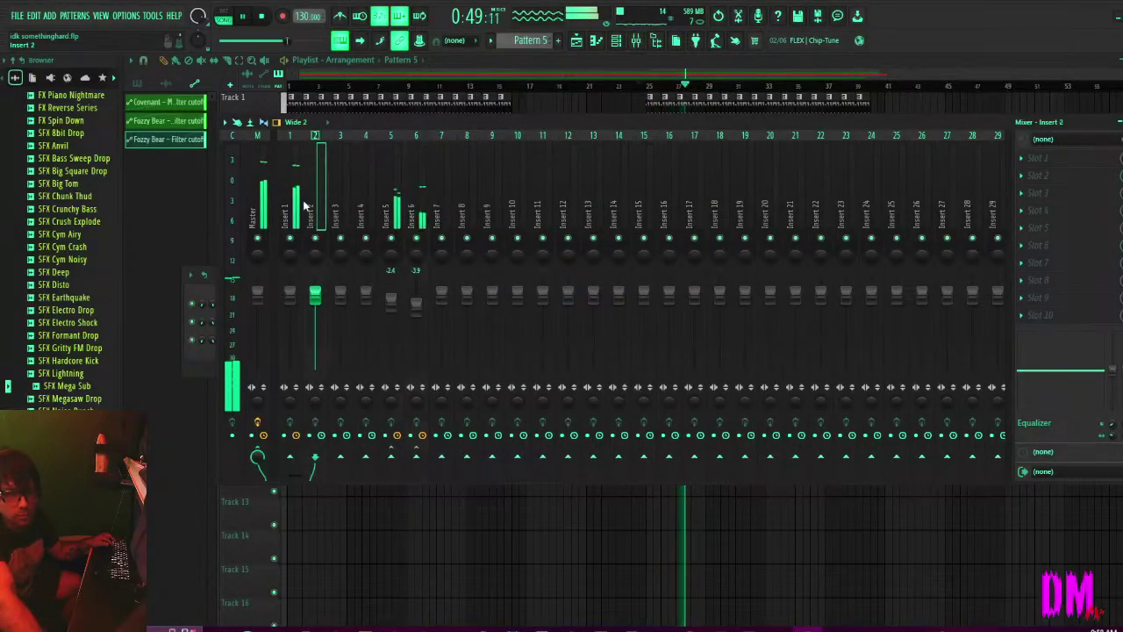
pyautogui.click(295, 202)
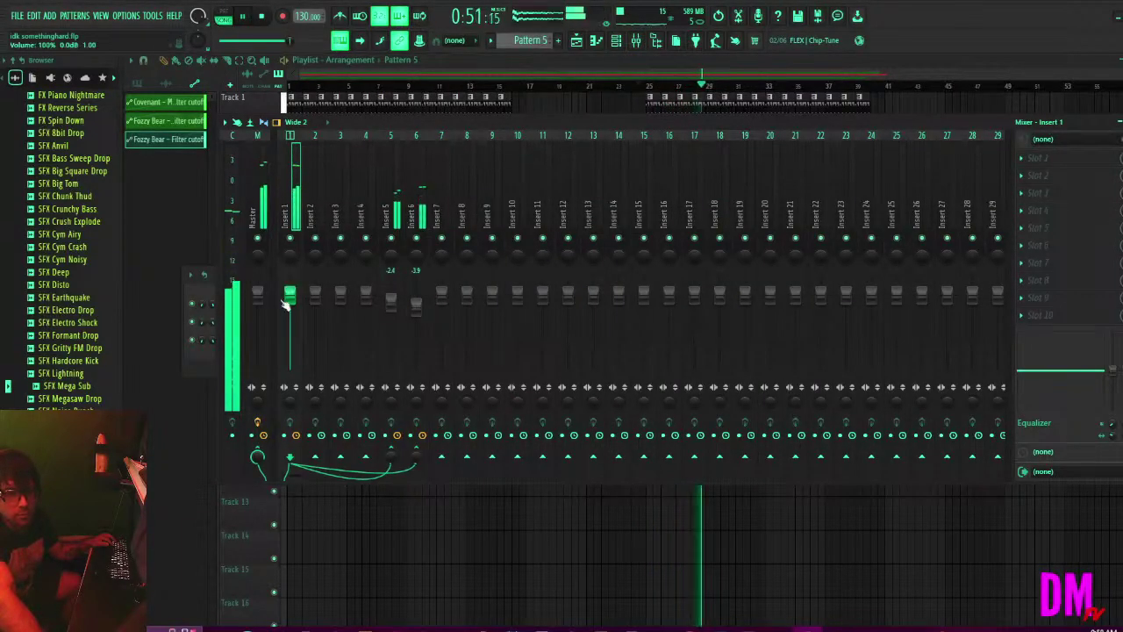
pyautogui.moveTo(291, 298); pyautogui.dragTo(290, 287)
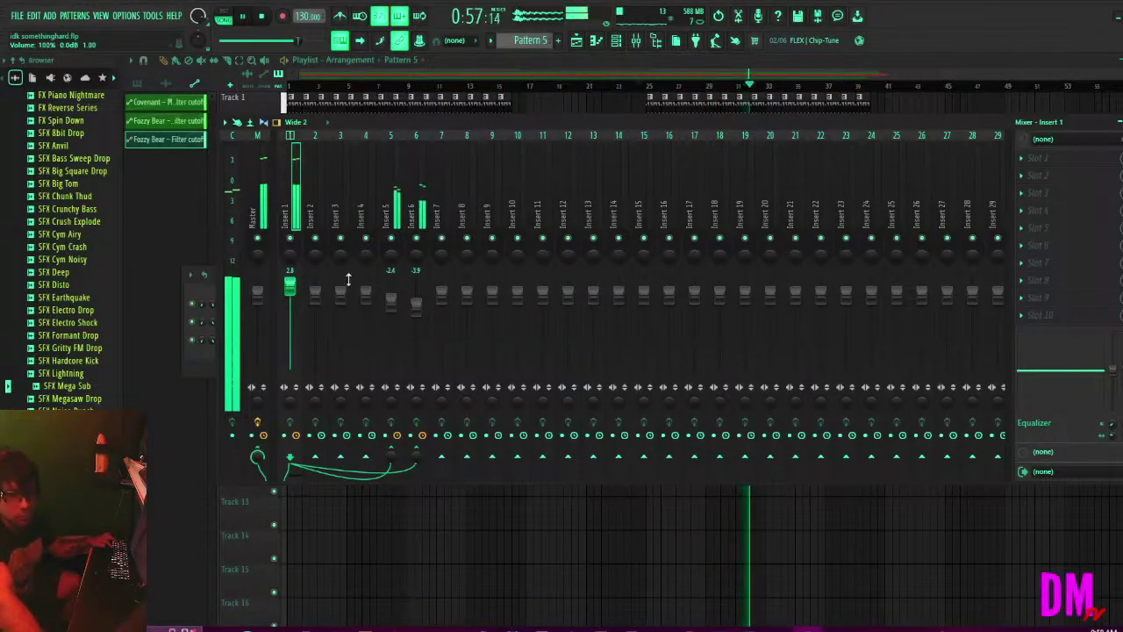
pyautogui.moveTo(391, 303); pyautogui.dragTo(416, 298)
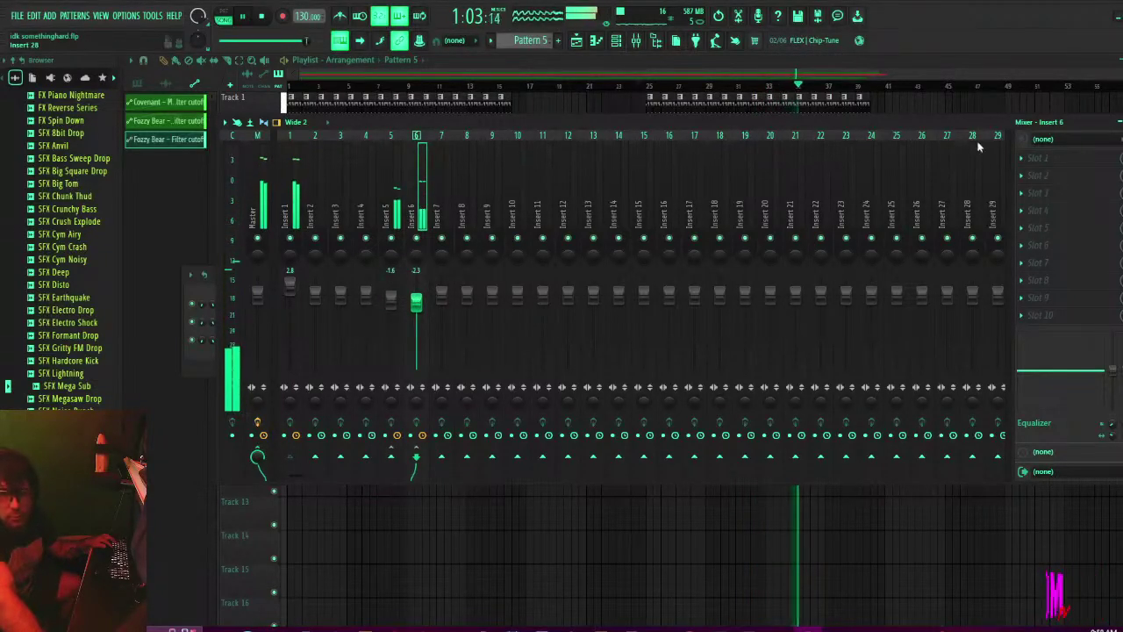
# Load Fruity Parametric EQ 2 into the first effect slot of mixer Insert 6.
pyautogui.click(1025, 200)
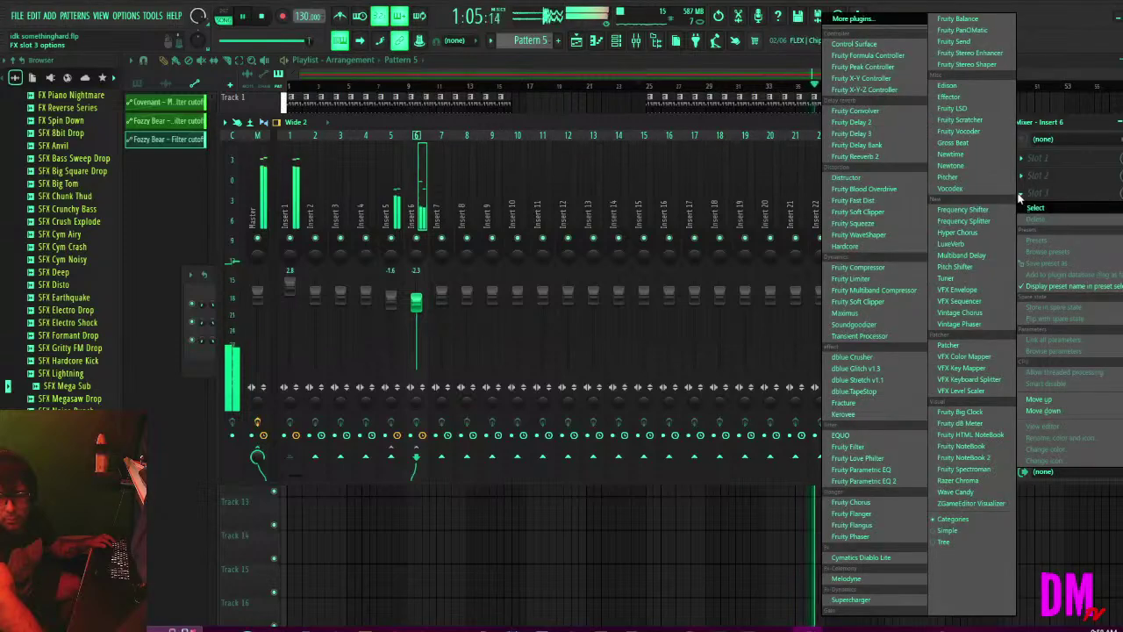
pyautogui.click(1082, 125)
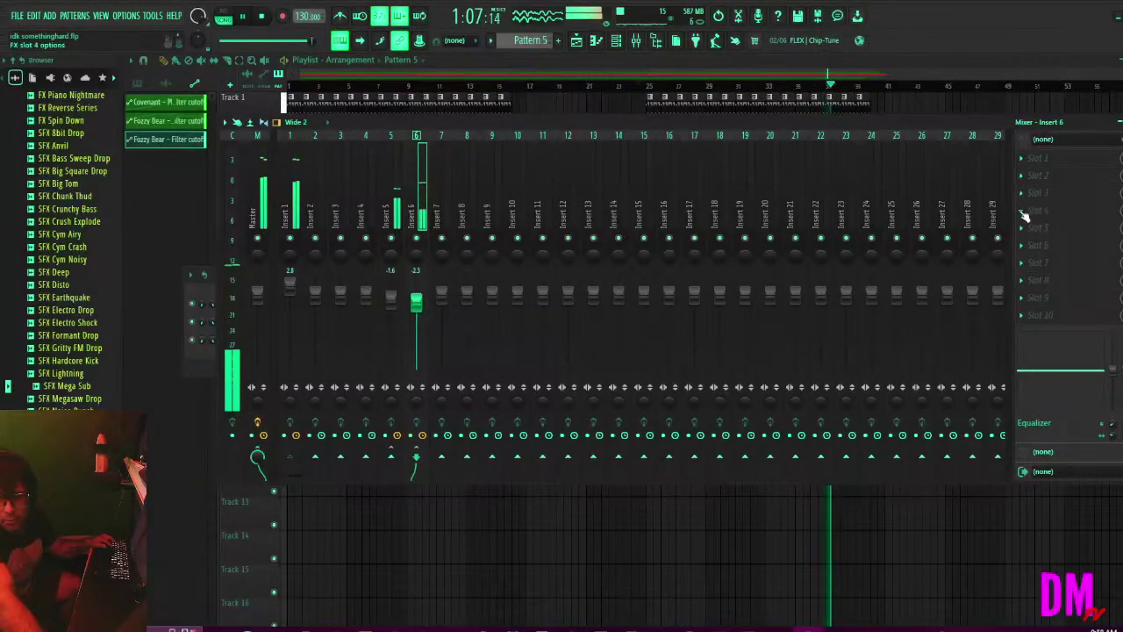
pyautogui.click(1025, 160)
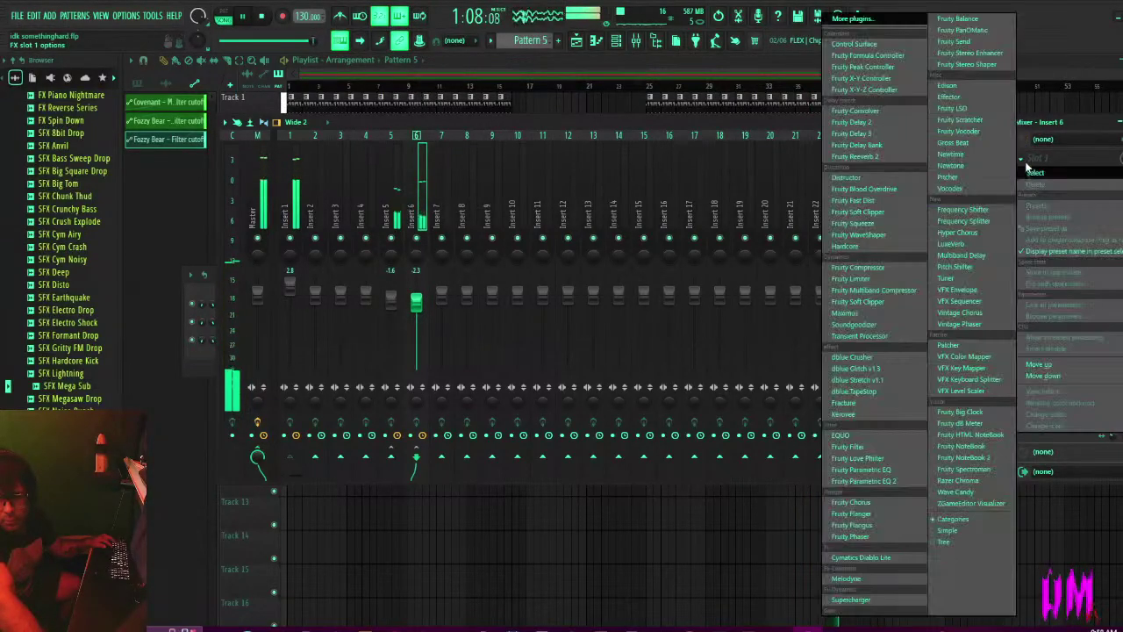
pyautogui.click(886, 481)
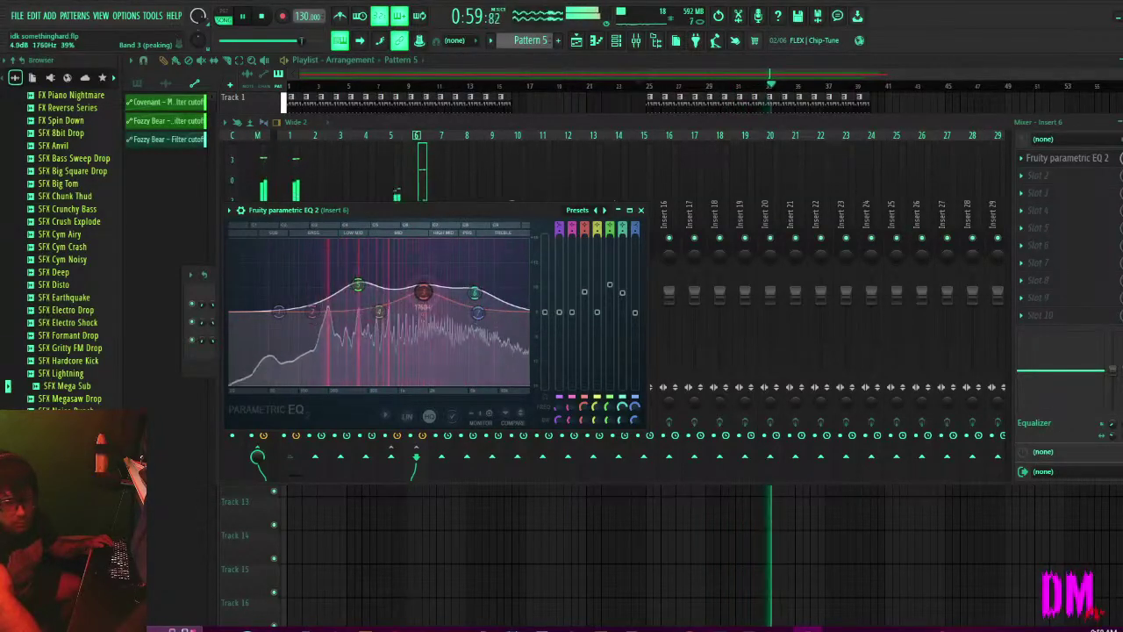
# Shape the Insert 6 EQ: cut the lows with band 1 at about -18 dB, lower bands 4 and 5, and set band 3 to 5.2 dB at 1451 Hz.
pyautogui.moveTo(279, 312); pyautogui.dragTo(292, 383)
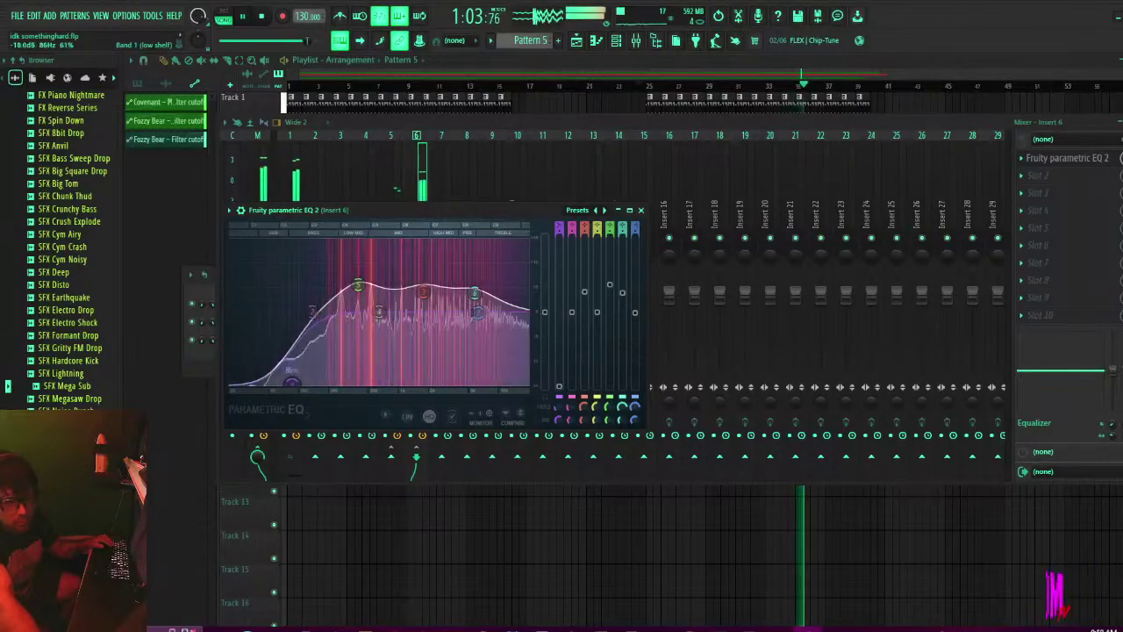
pyautogui.moveTo(358, 286); pyautogui.dragTo(352, 284)
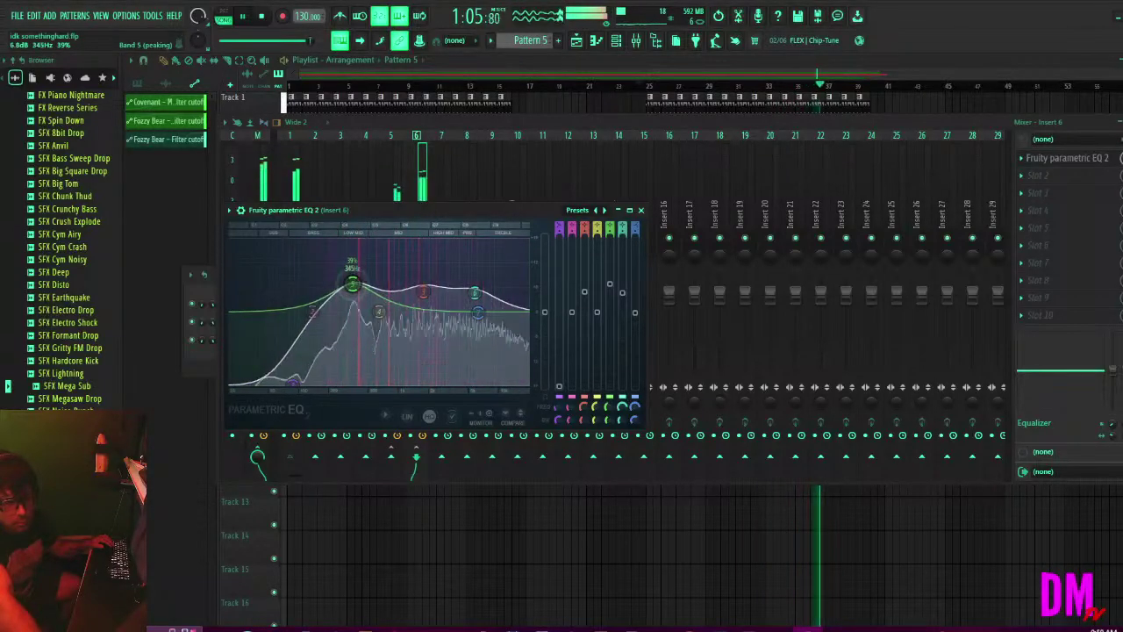
pyautogui.moveTo(292, 383); pyautogui.dragTo(341, 305)
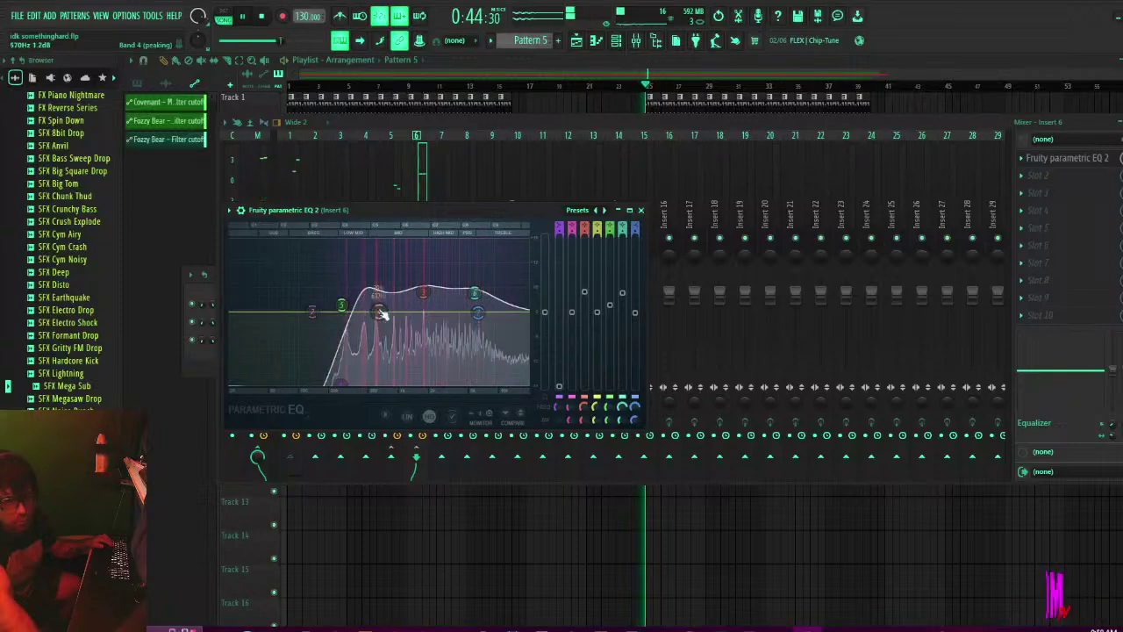
pyautogui.scroll(-3, 339, 392)
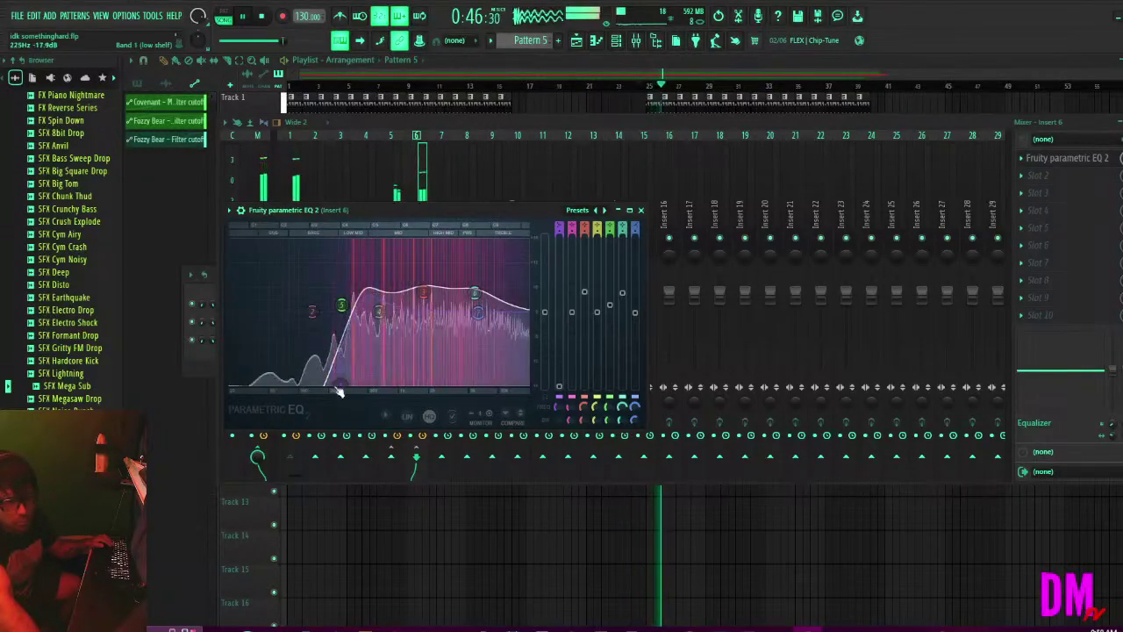
pyautogui.moveTo(339, 391); pyautogui.dragTo(290, 386)
pyautogui.moveTo(379, 311); pyautogui.dragTo(415, 290)
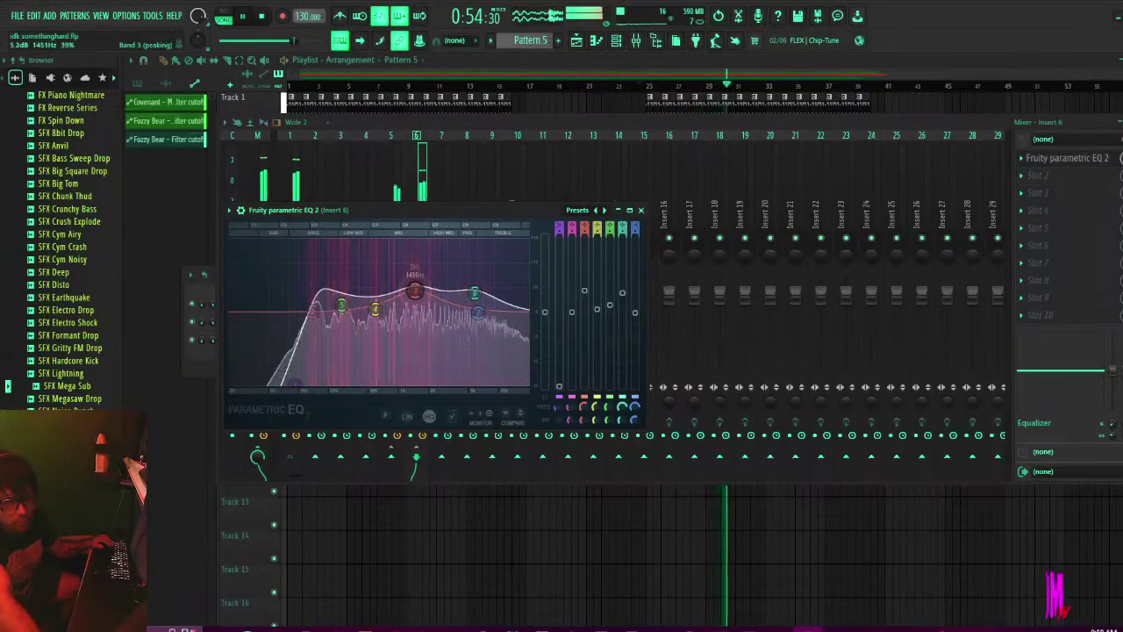
# Add Fruity Compressor to slot 2 of Insert 6 with a -8.9 dB threshold and 4.2:1 ratio, and raise the insert level to -0.7 dB.
pyautogui.click(1056, 177)
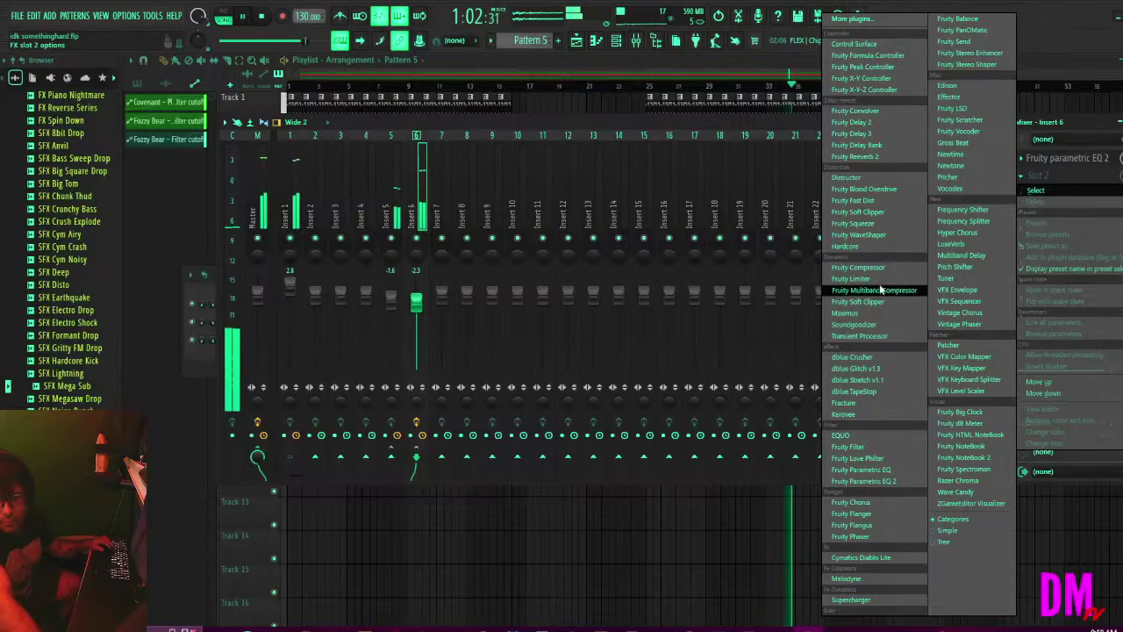
pyautogui.click(858, 267)
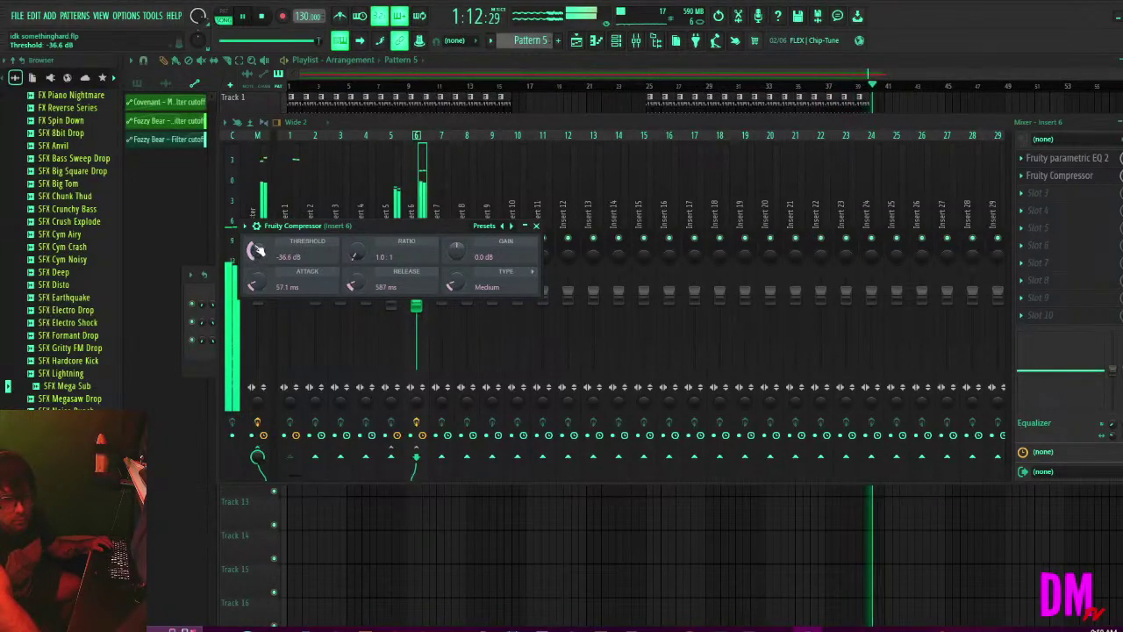
pyautogui.moveTo(351, 256); pyautogui.dragTo(352, 246)
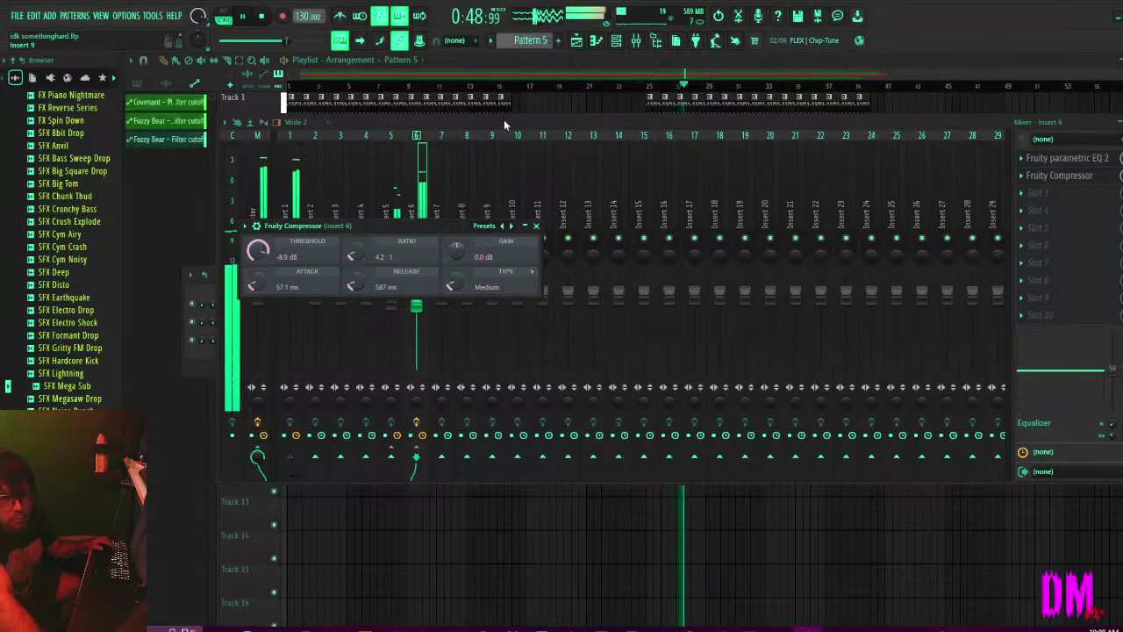
pyautogui.click(536, 226)
pyautogui.scroll(-1, 416, 295)
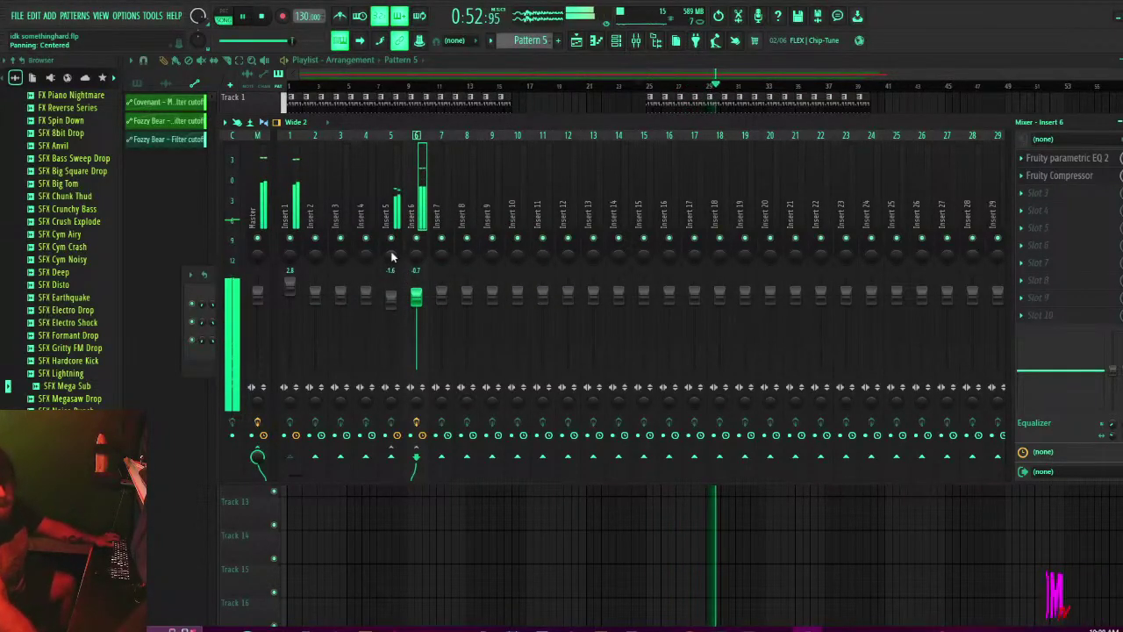
# Try Fruity Chorus in slot 3 of Insert 6 and audition its presets from 50 Detune through Poly Chorus.
pyautogui.click(1037, 193)
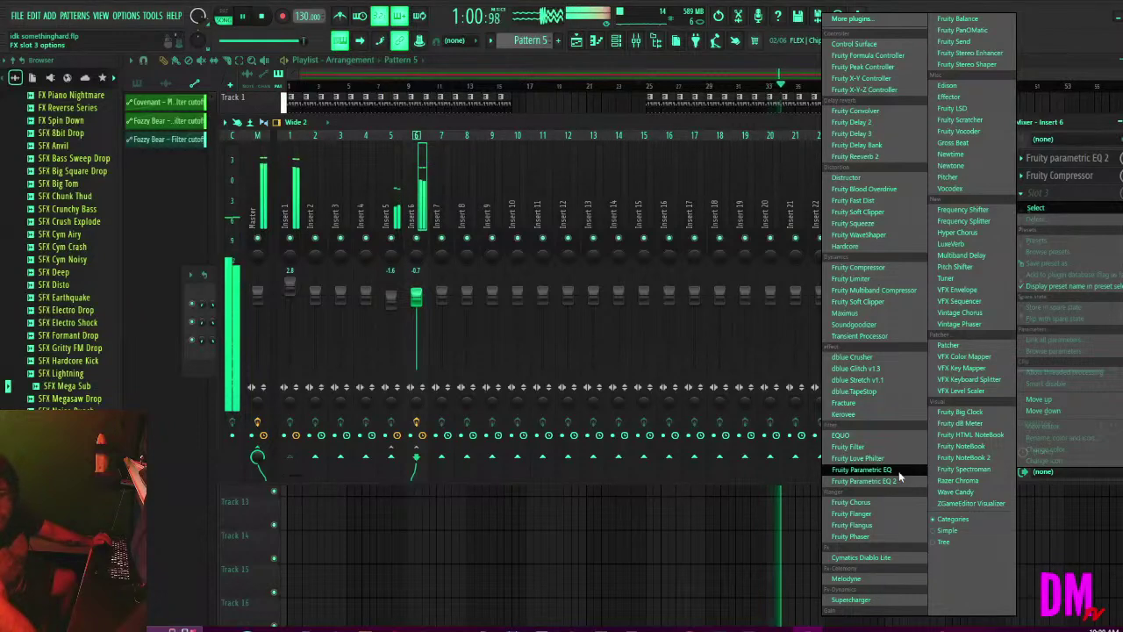
pyautogui.click(888, 501)
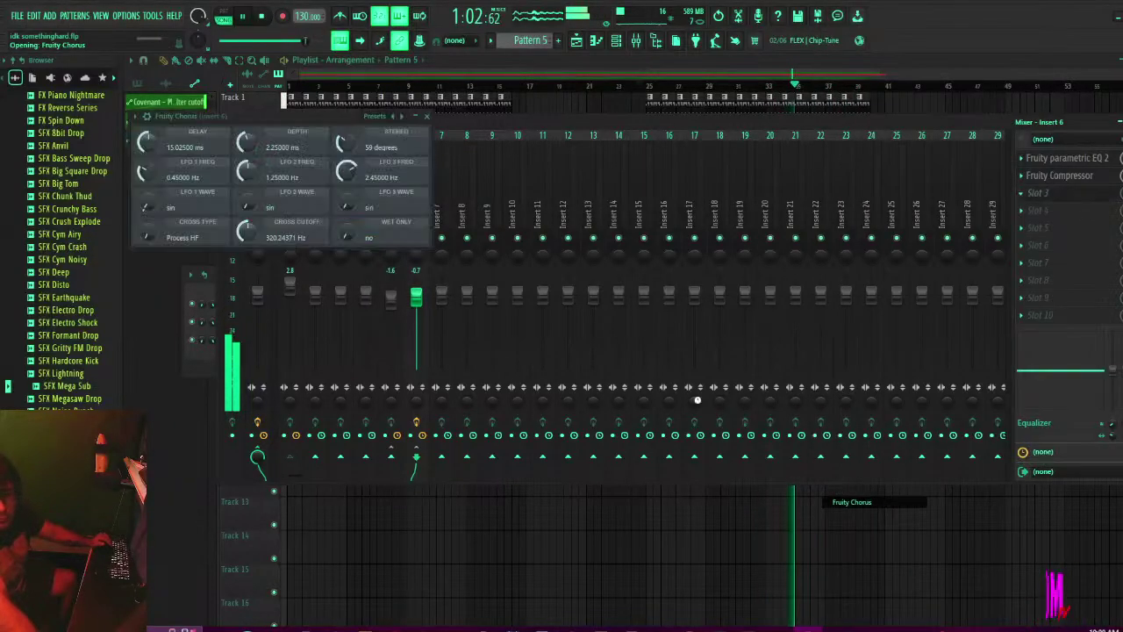
pyautogui.click(402, 116)
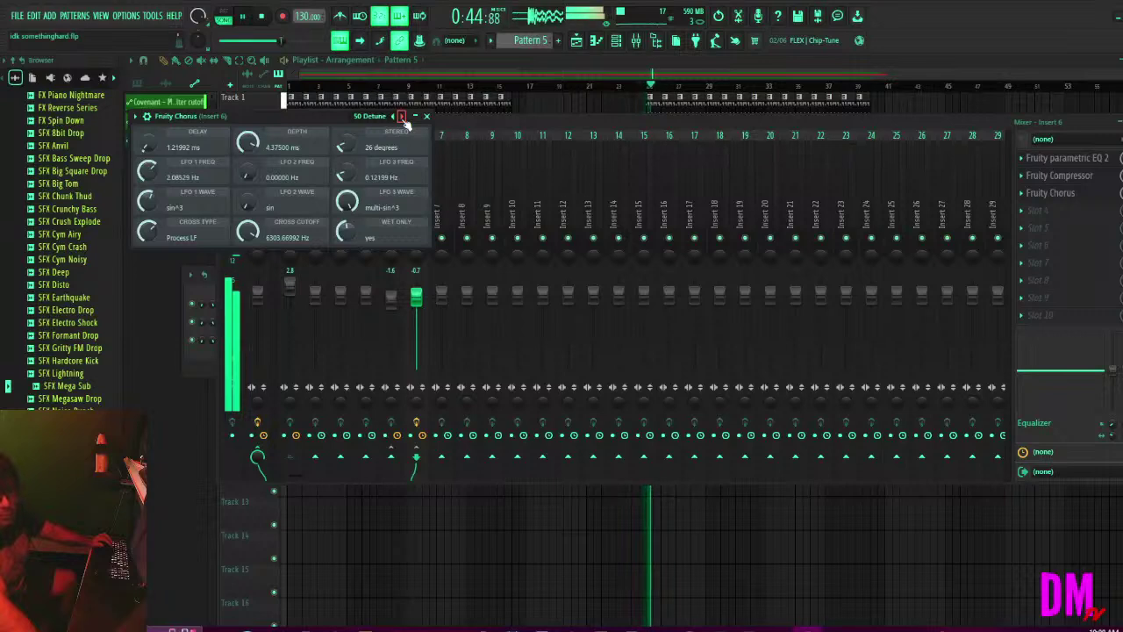
pyautogui.click(402, 117)
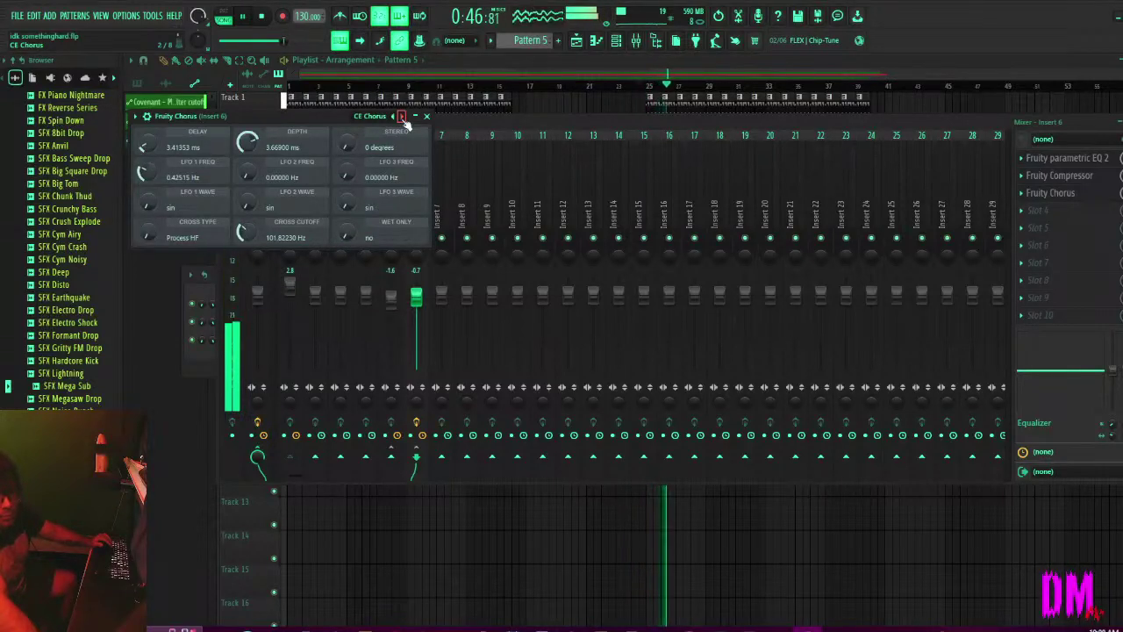
pyautogui.click(402, 116)
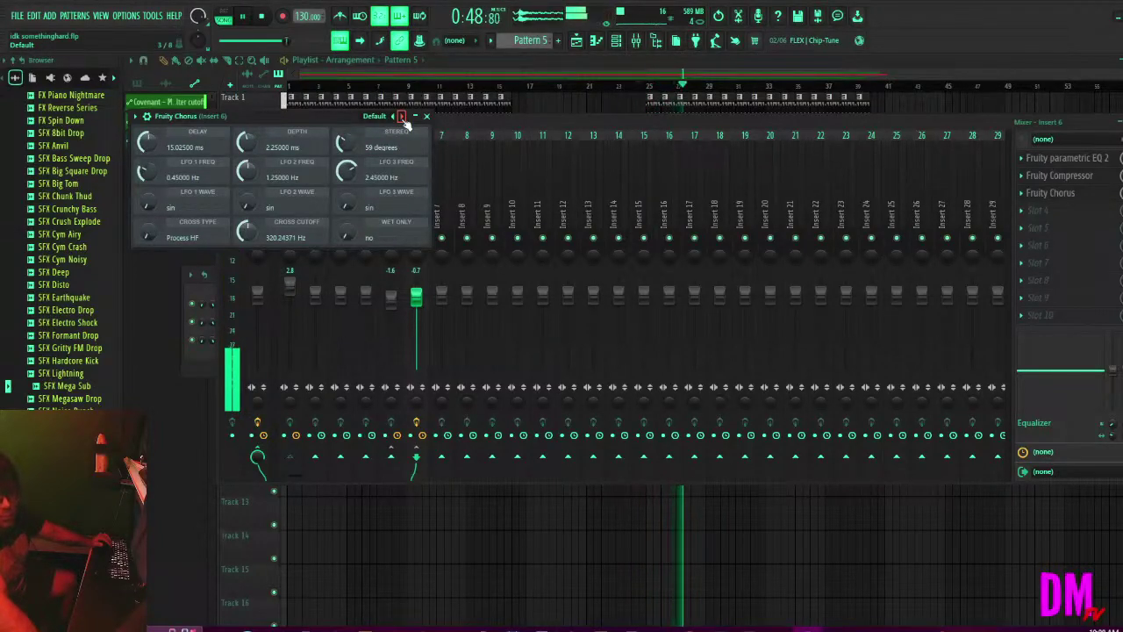
pyautogui.click(401, 116)
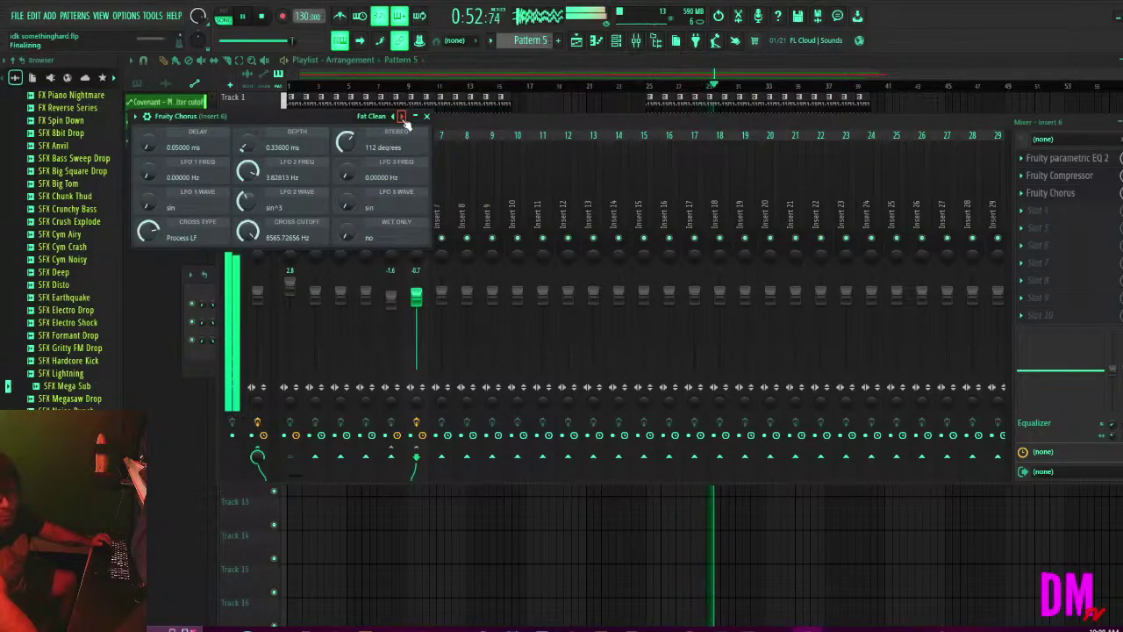
pyautogui.click(402, 117)
pyautogui.click(402, 117)
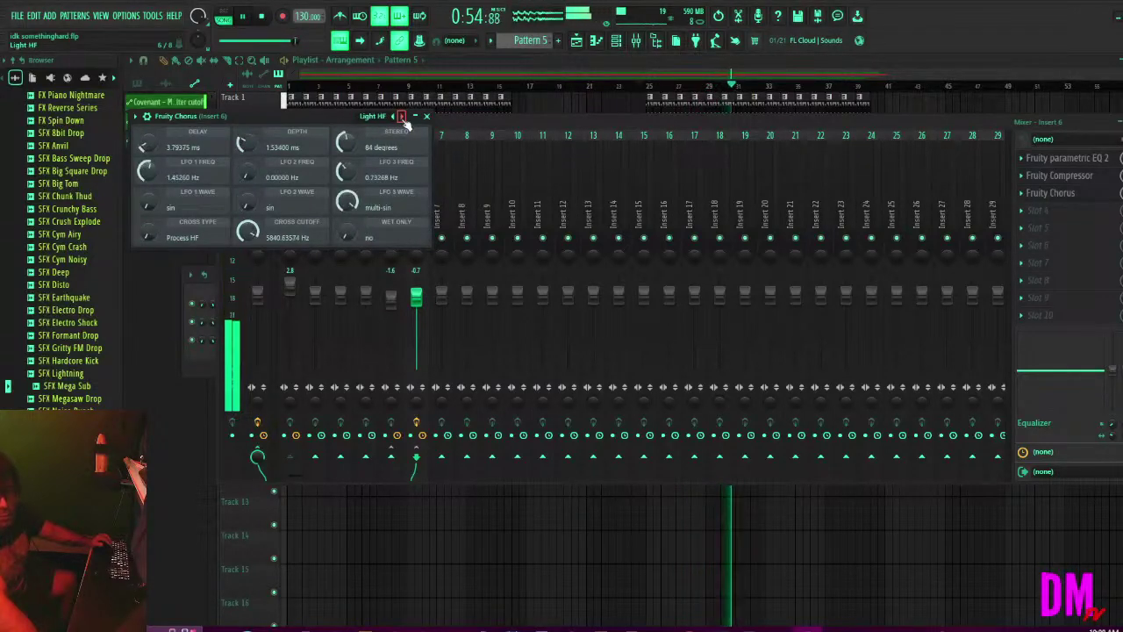
pyautogui.click(402, 116)
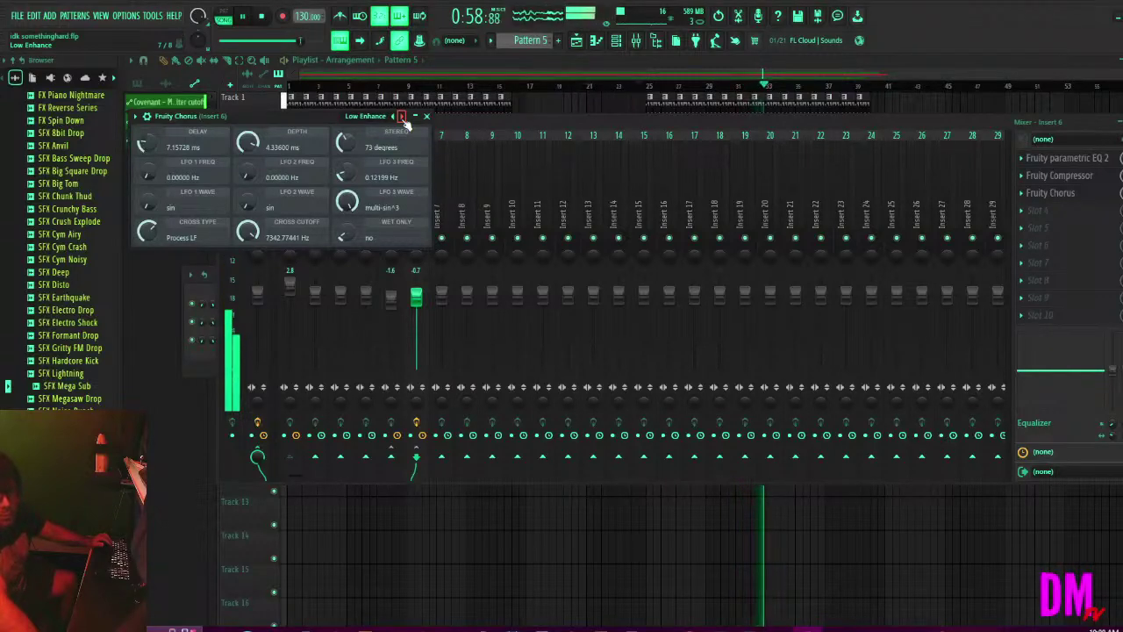
pyautogui.click(402, 117)
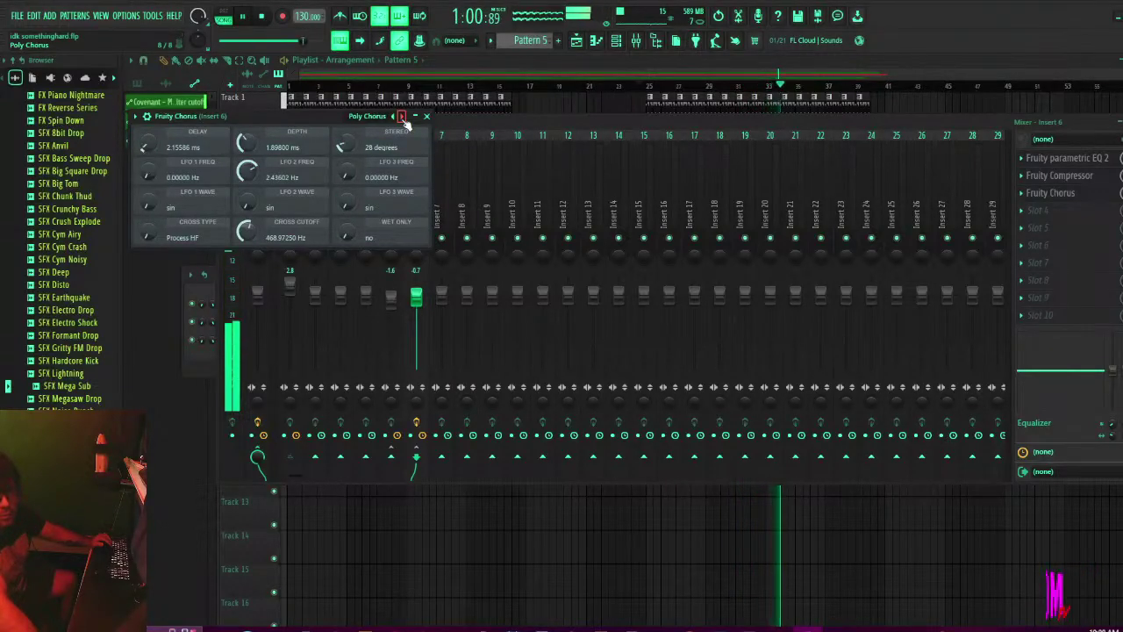
# Replace Fruity Chorus on Insert 6 with Soundgoodizer, compare its modes, and keep mode A with a reduced amount.
pyautogui.click(1029, 195)
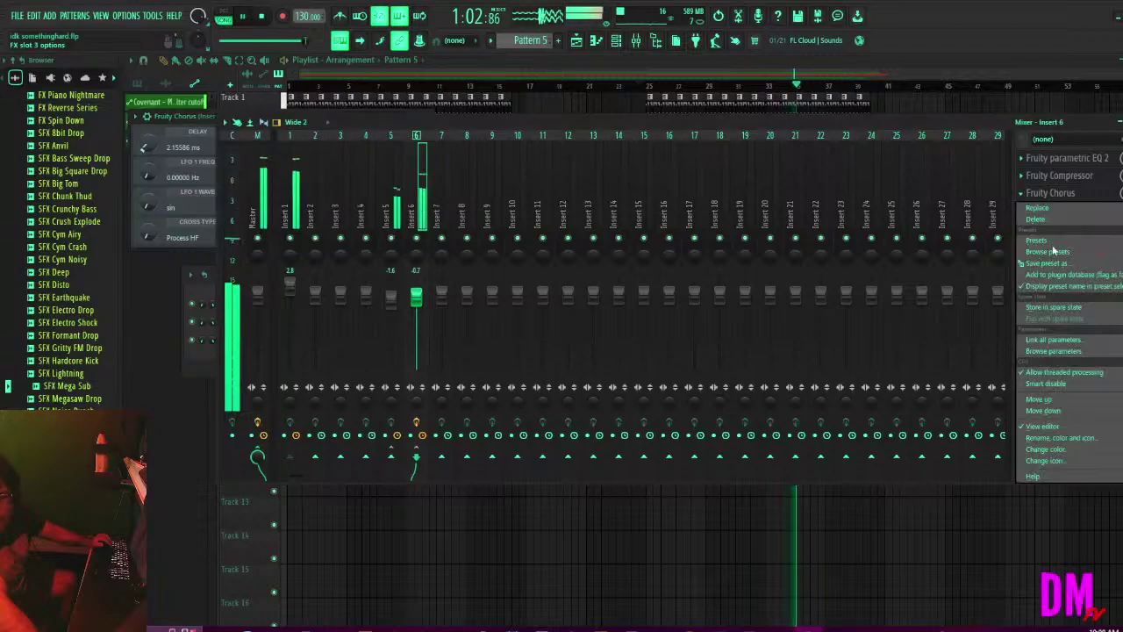
pyautogui.moveTo(1055, 212)
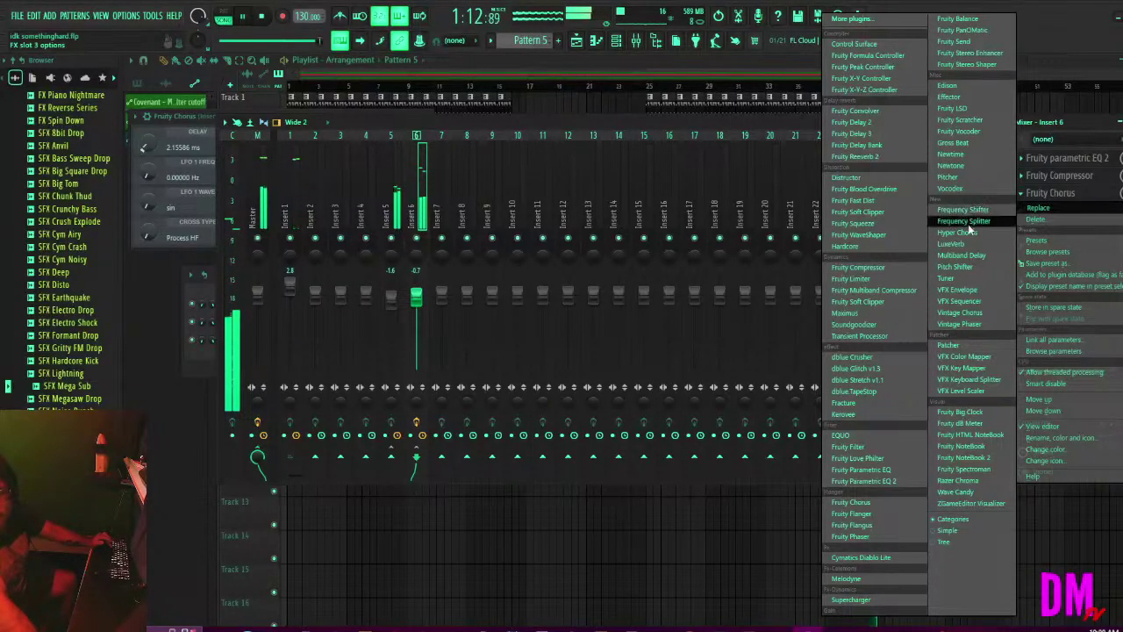
pyautogui.click(878, 323)
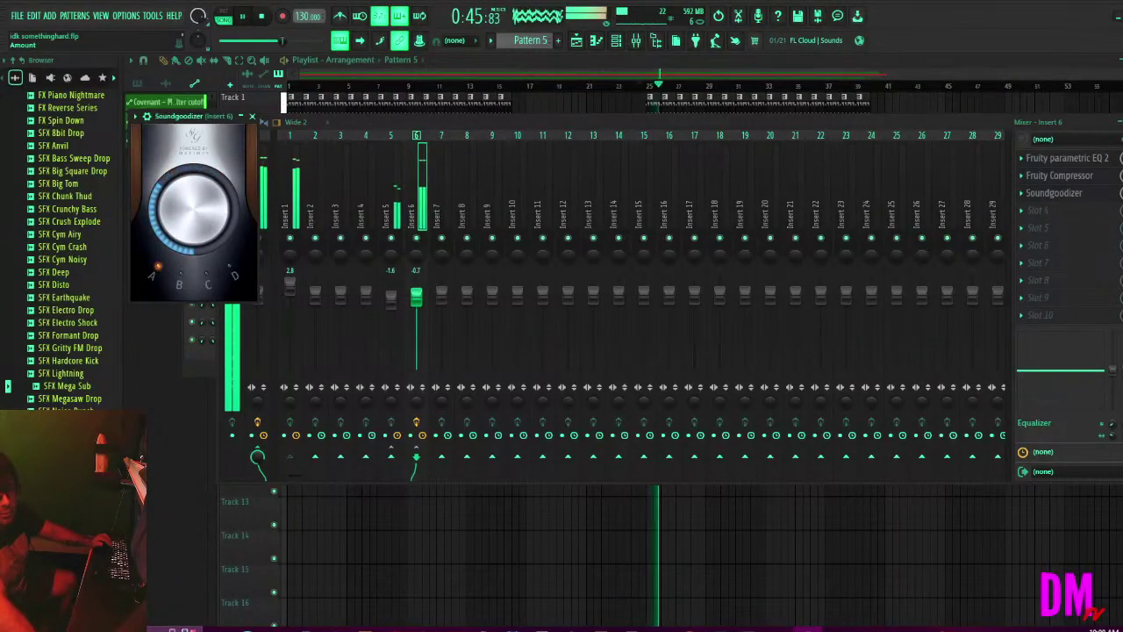
pyautogui.click(182, 283)
pyautogui.click(231, 278)
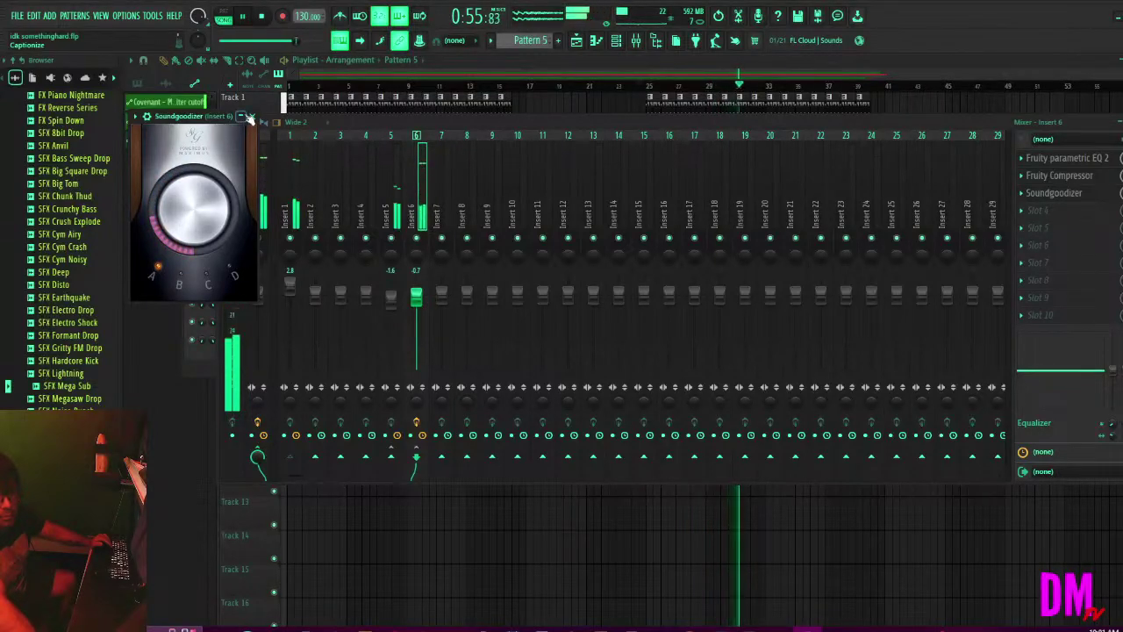
pyautogui.click(252, 116)
# Lower the Insert 6 level to -2.2 dB, checking playback from bar 25, and save the project.
pyautogui.moveTo(416, 295); pyautogui.dragTo(421, 305)
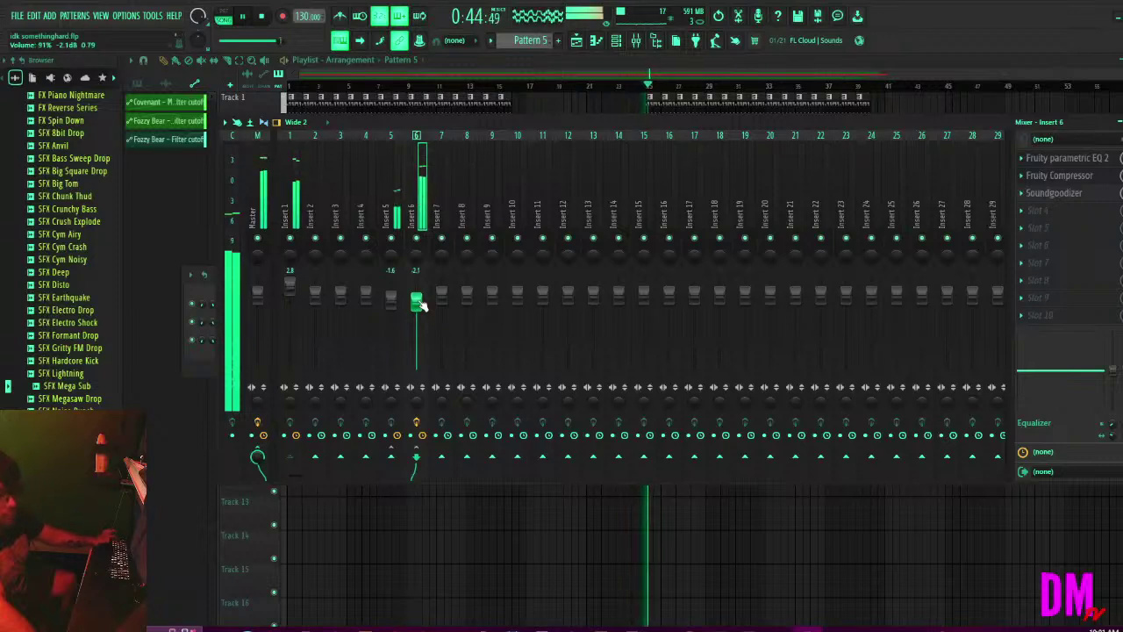
pyautogui.moveTo(416, 301); pyautogui.dragTo(416, 302)
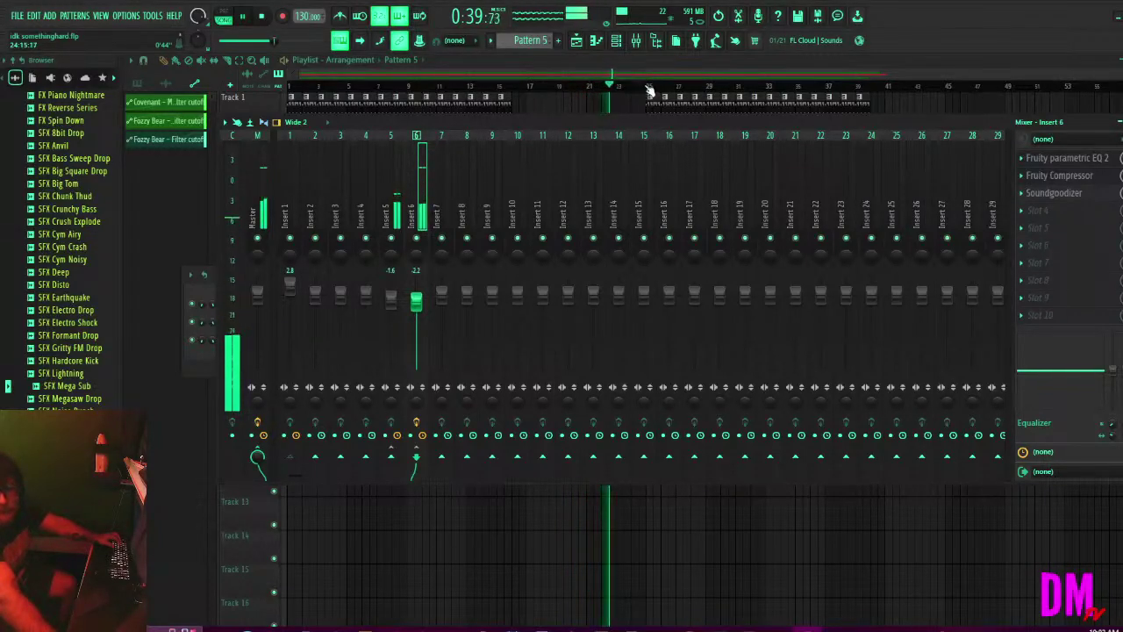
pyautogui.click(649, 90)
pyautogui.click(636, 40)
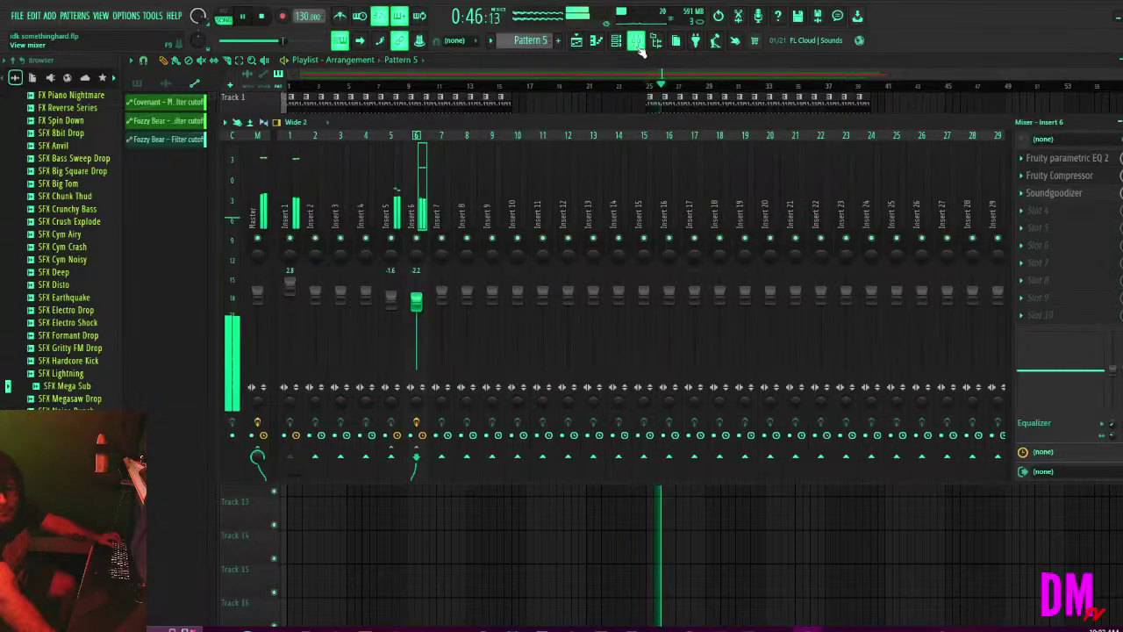
pyautogui.hotkey('ctrl', 's')
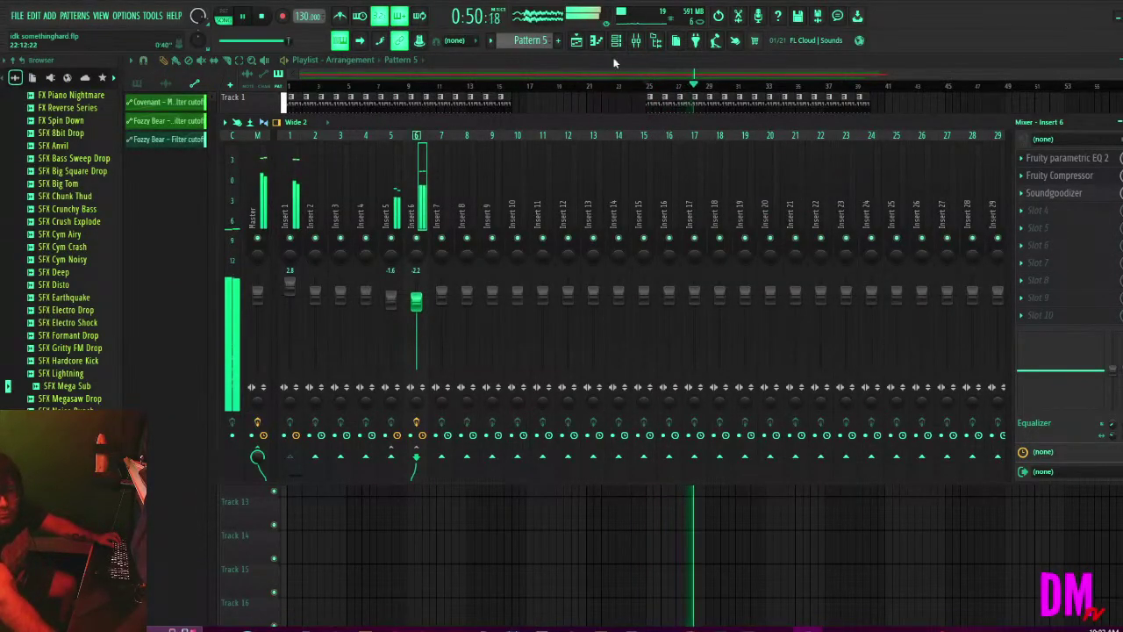
# Open the BM-EDEN instrument from the Unsorted channels of Pattern 1 and adjust the decay of bass drum 1.
pyautogui.click(617, 41)
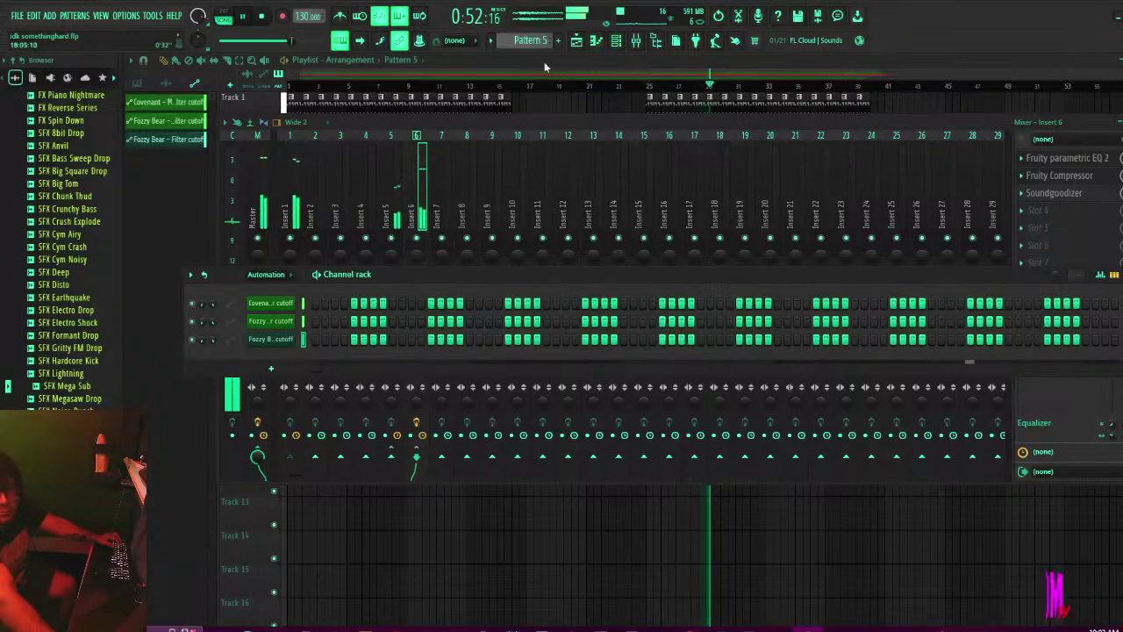
pyautogui.scroll(2, 530, 40)
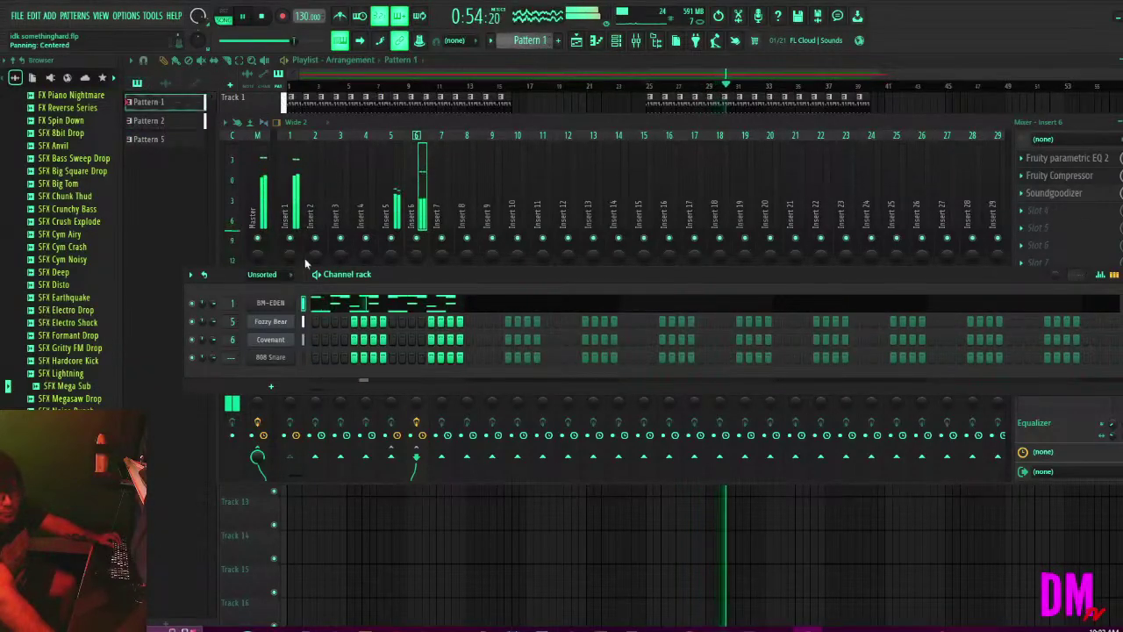
pyautogui.click(274, 306)
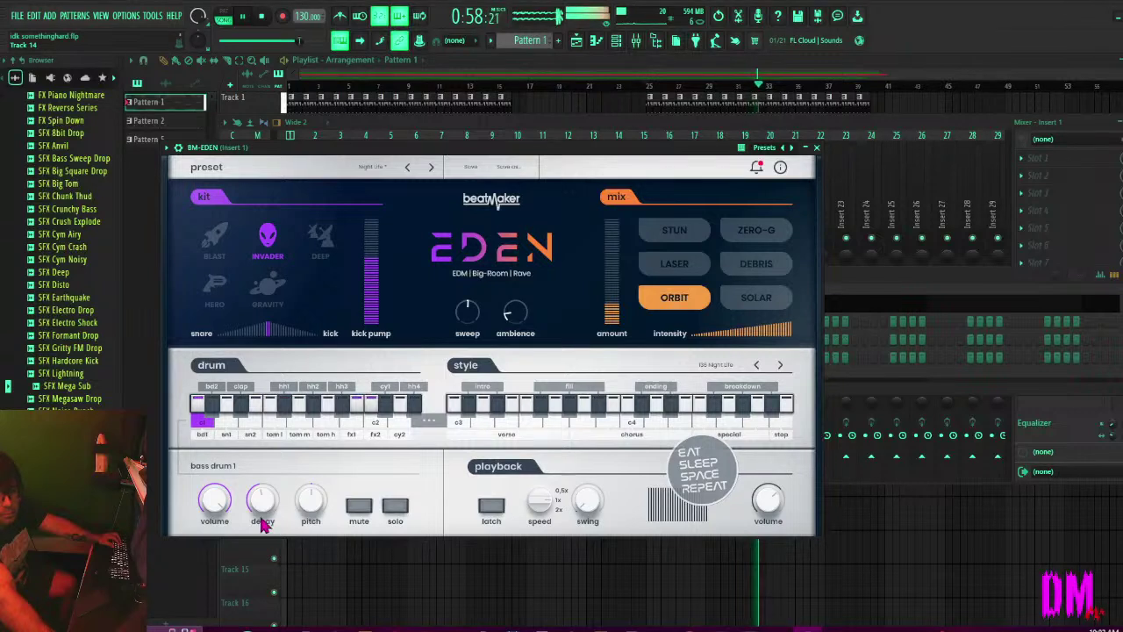
pyautogui.moveTo(264, 524); pyautogui.dragTo(226, 516)
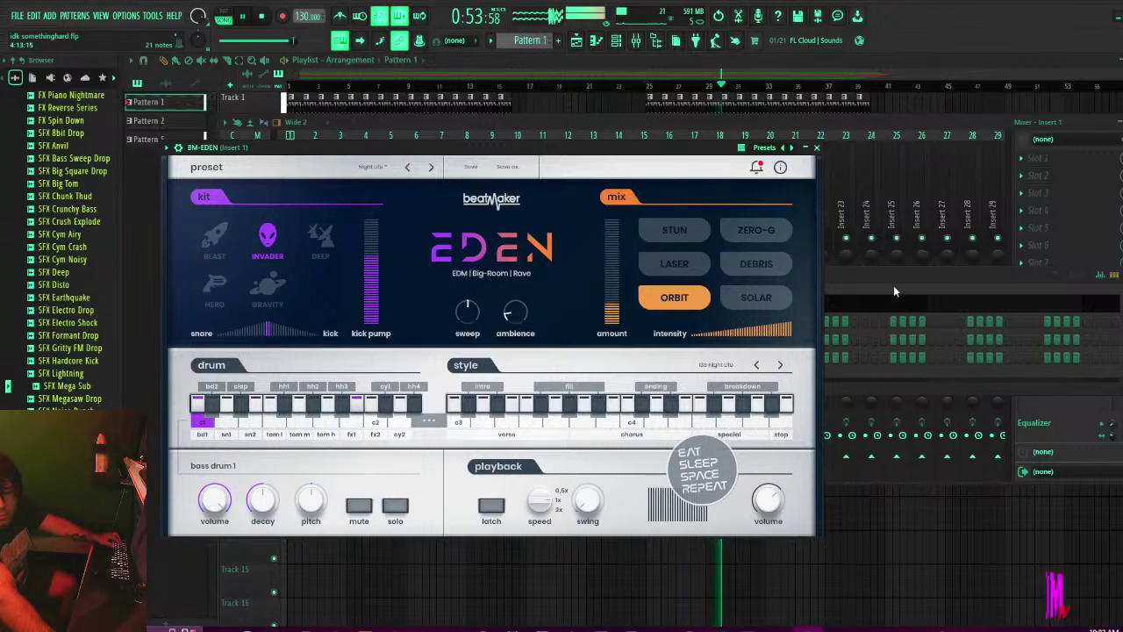
# Return to the mixer and lower the Insert 6 level to -3.9 dB.
pyautogui.press('F6')
pyautogui.press('F9')
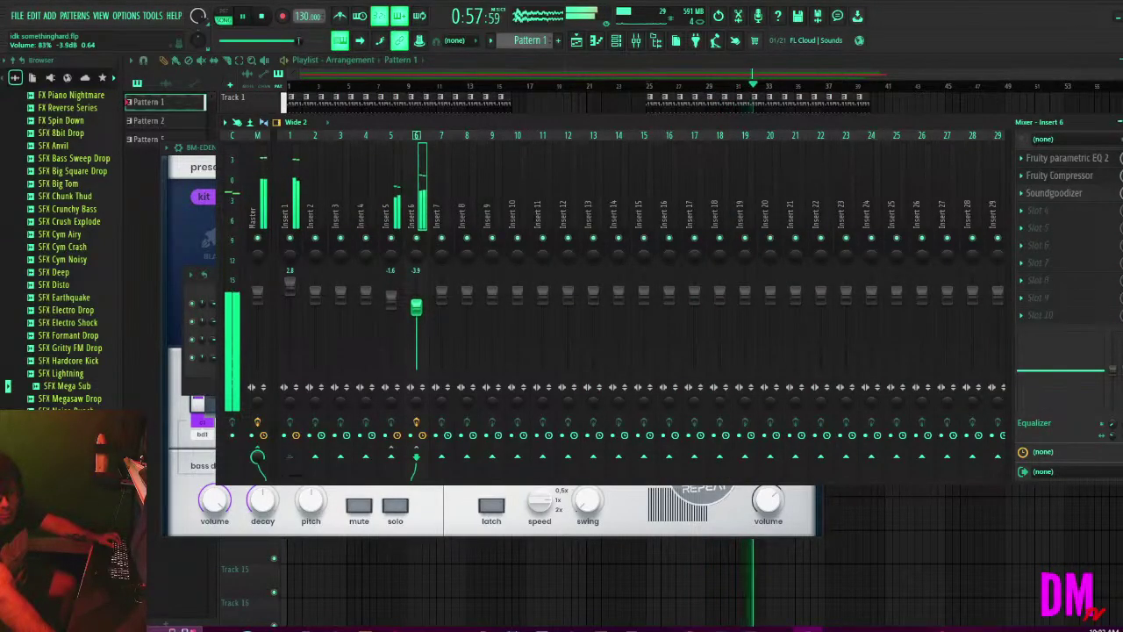
# Raise the Insert 5 level to -0.7 dB and add Fruity Parametric EQ 2 to its first effect slot.
pyautogui.moveTo(415, 311); pyautogui.dragTo(391, 297)
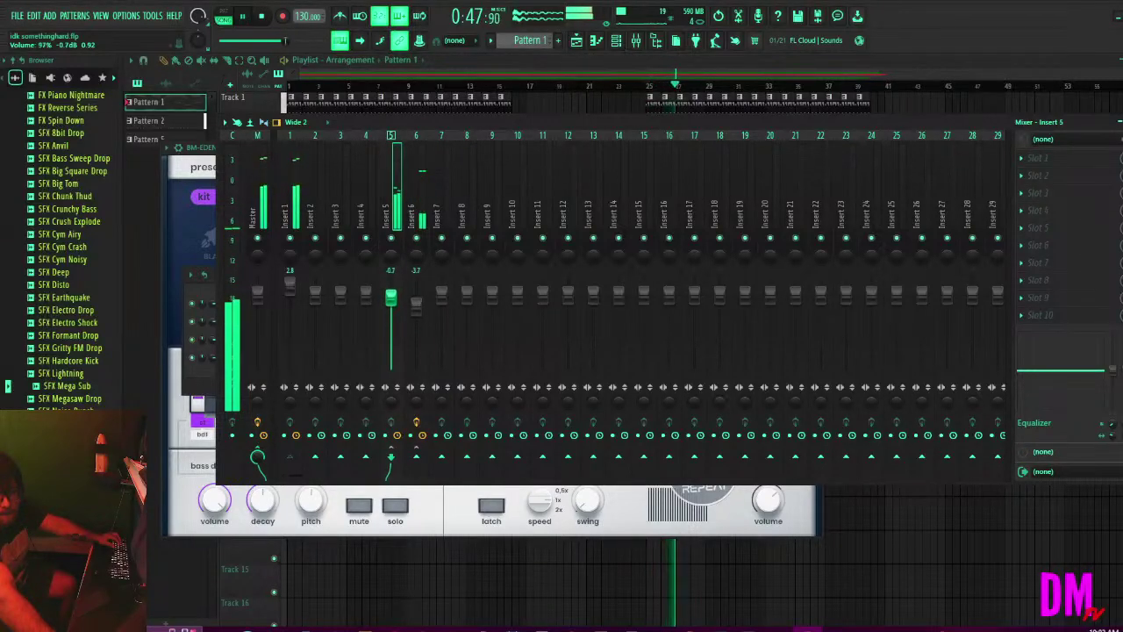
pyautogui.click(1023, 157)
pyautogui.moveTo(1036, 172)
pyautogui.click(896, 481)
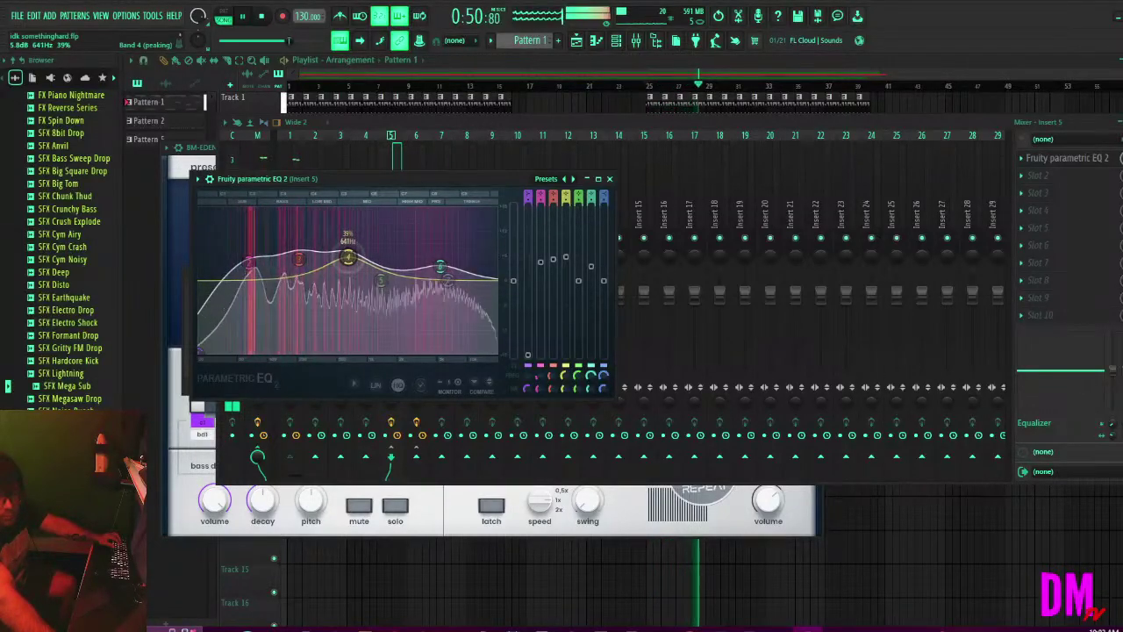
# Shape the Insert 5 EQ by boosting the upper mids with band 5, lowering band 7, and tightening the low cut and bass bands.
pyautogui.moveTo(398, 278); pyautogui.dragTo(392, 296)
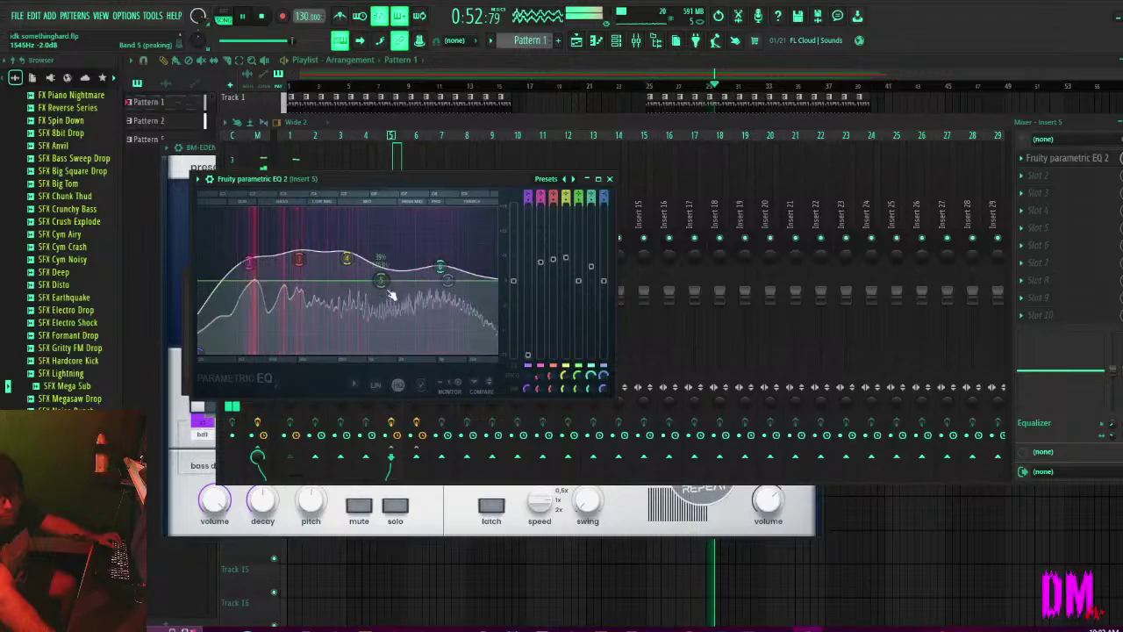
pyautogui.moveTo(418, 258); pyautogui.dragTo(418, 262)
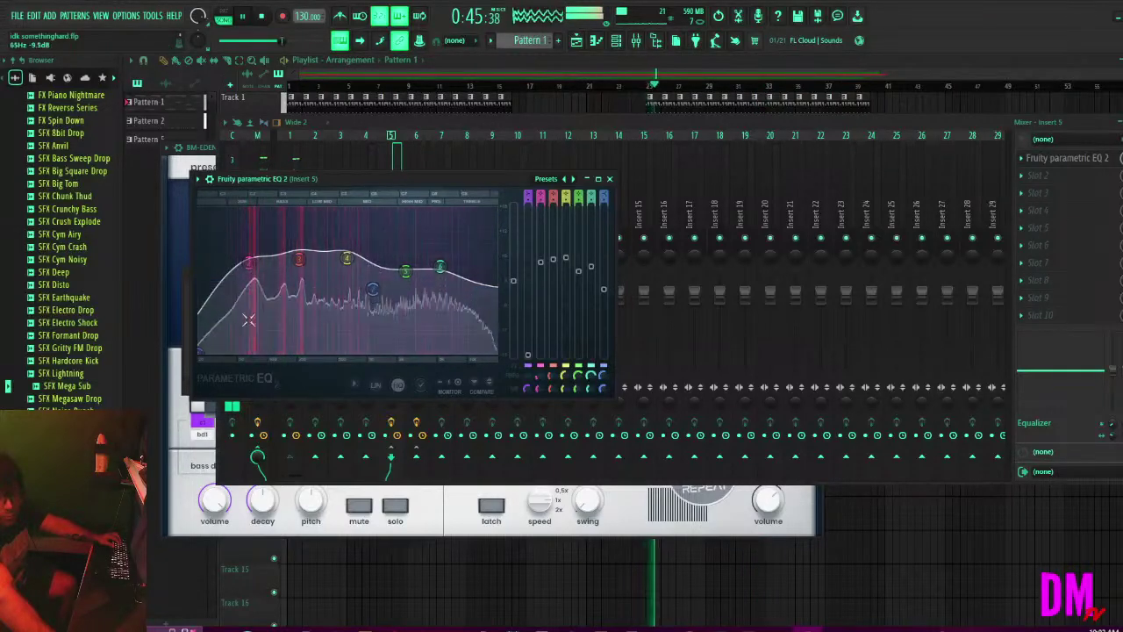
pyautogui.moveTo(250, 263); pyautogui.dragTo(227, 352)
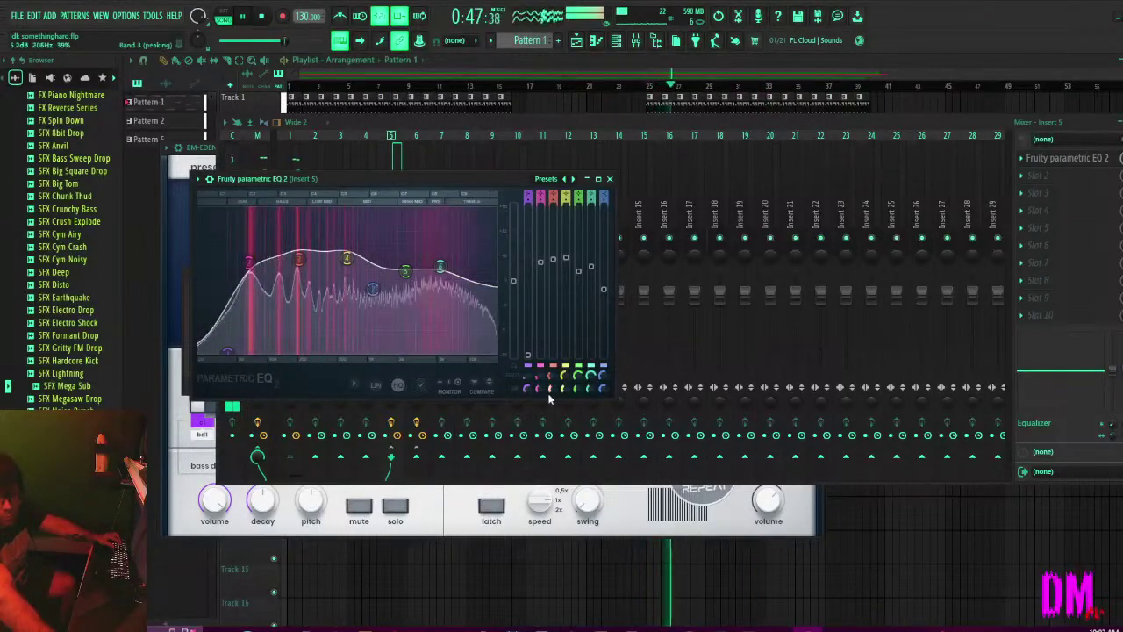
pyautogui.moveTo(249, 263); pyautogui.dragTo(245, 276)
pyautogui.moveTo(226, 352); pyautogui.dragTo(241, 326)
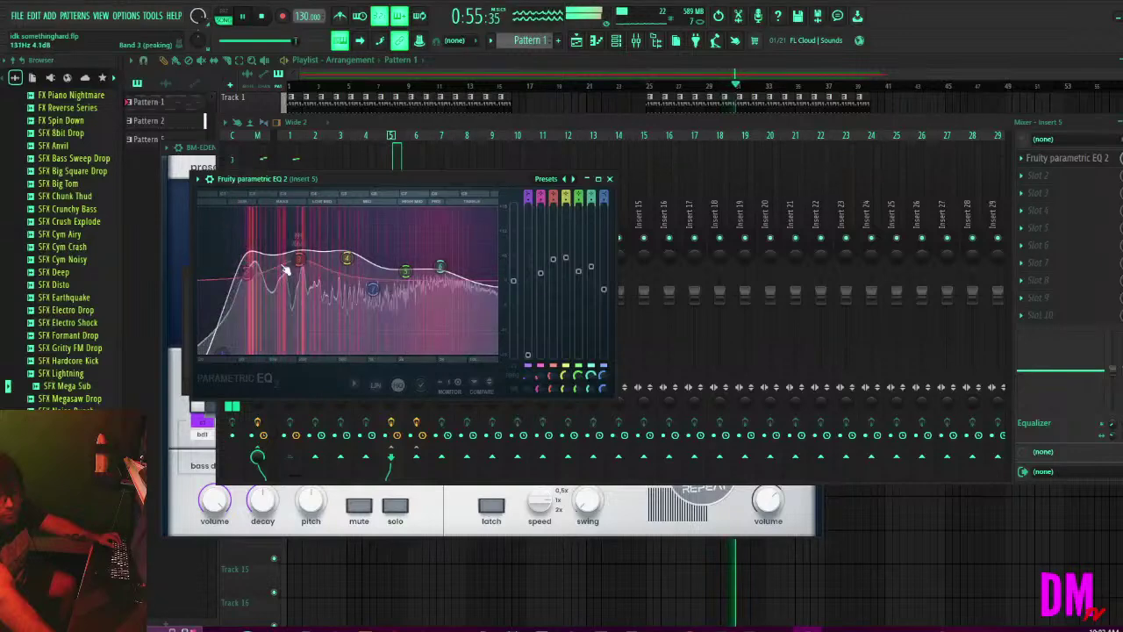
pyautogui.moveTo(295, 248); pyautogui.dragTo(299, 249)
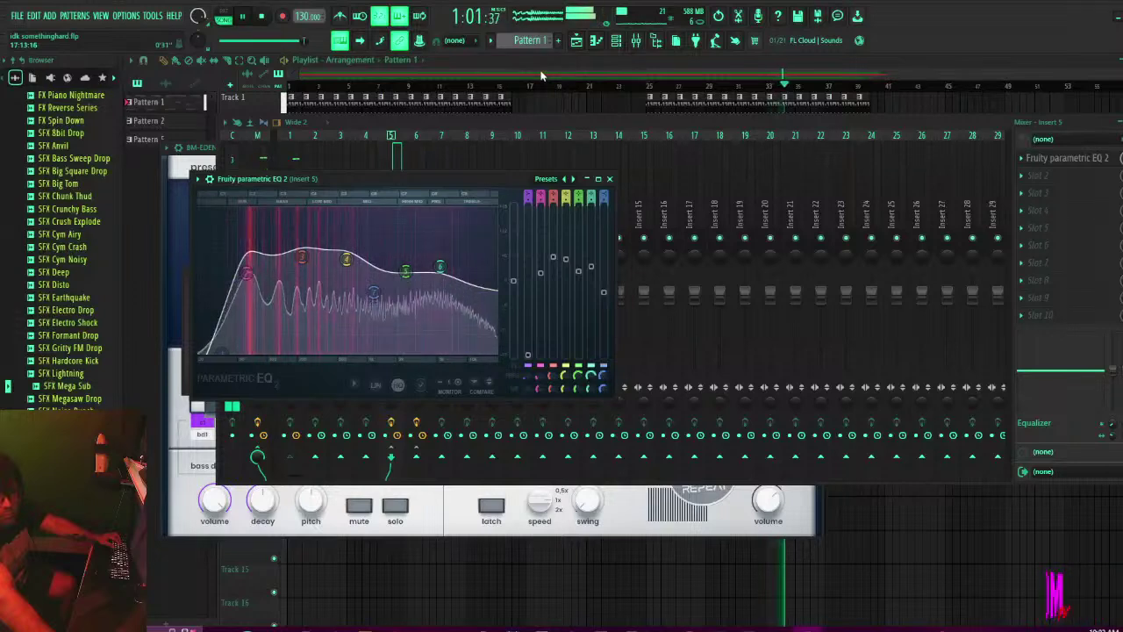
# Lower the Insert 5 level to -3.4 dB and return to the playlist.
pyautogui.click(531, 129)
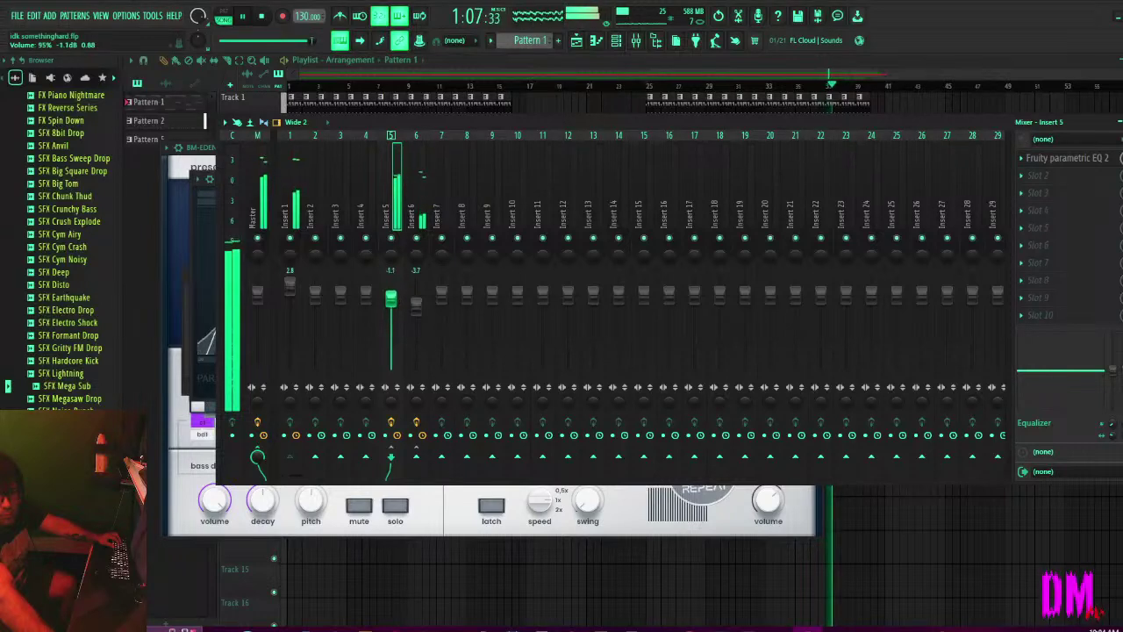
pyautogui.moveTo(395, 303); pyautogui.dragTo(395, 312)
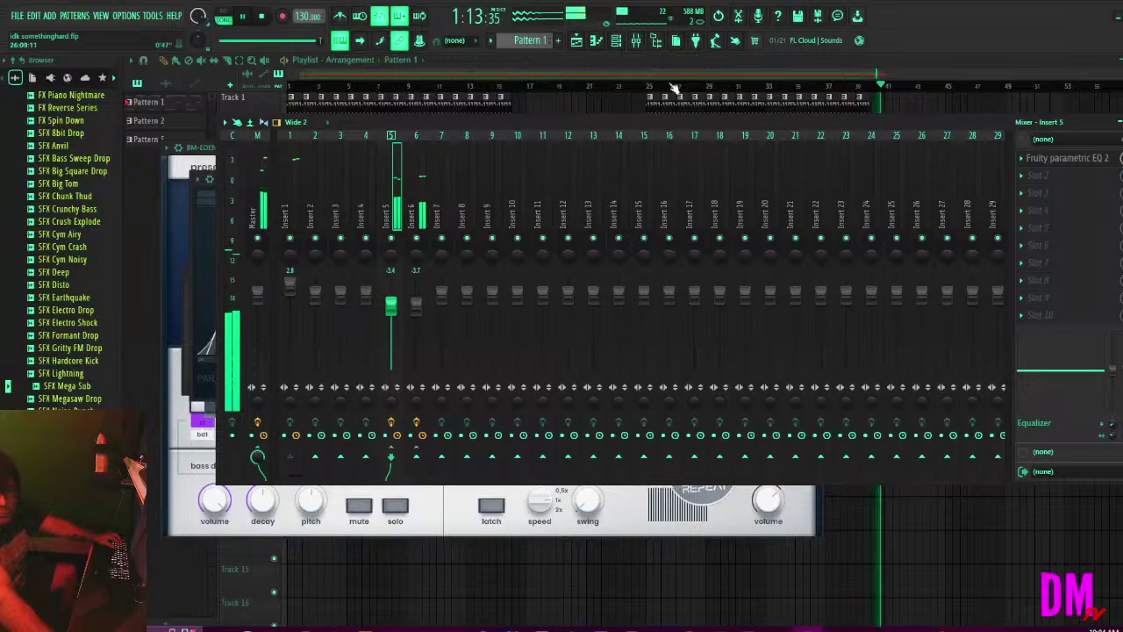
pyautogui.press('F9')
# Play the arrangement from the beginning and from around bar 9 to check the mix.
pyautogui.press('space')
pyautogui.click(433, 91)
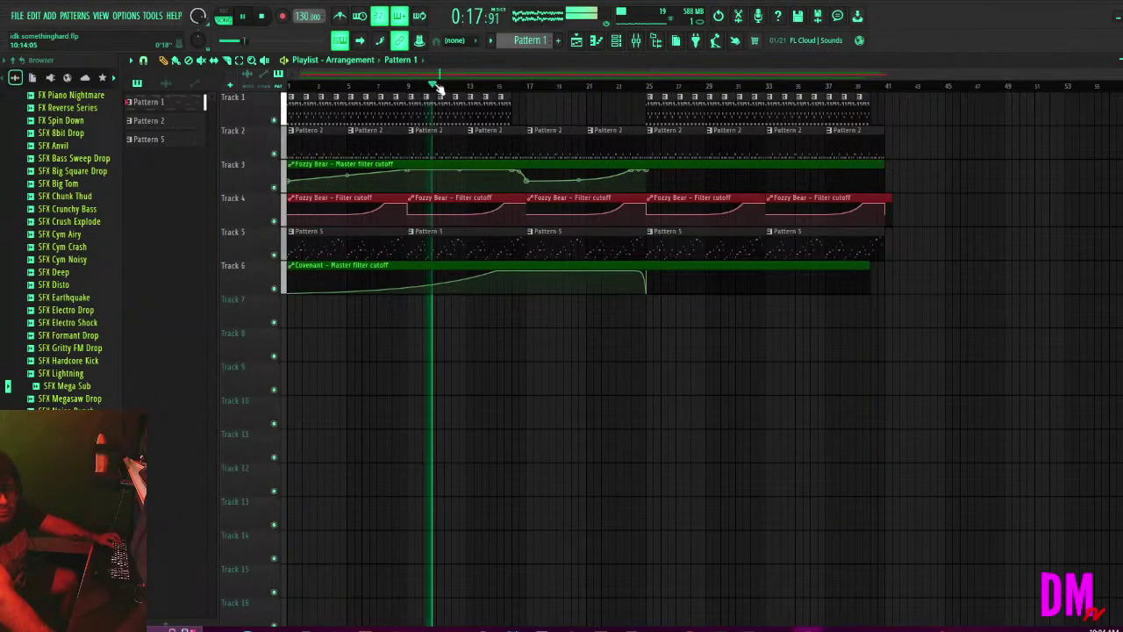
pyautogui.press('space')
pyautogui.press('space')
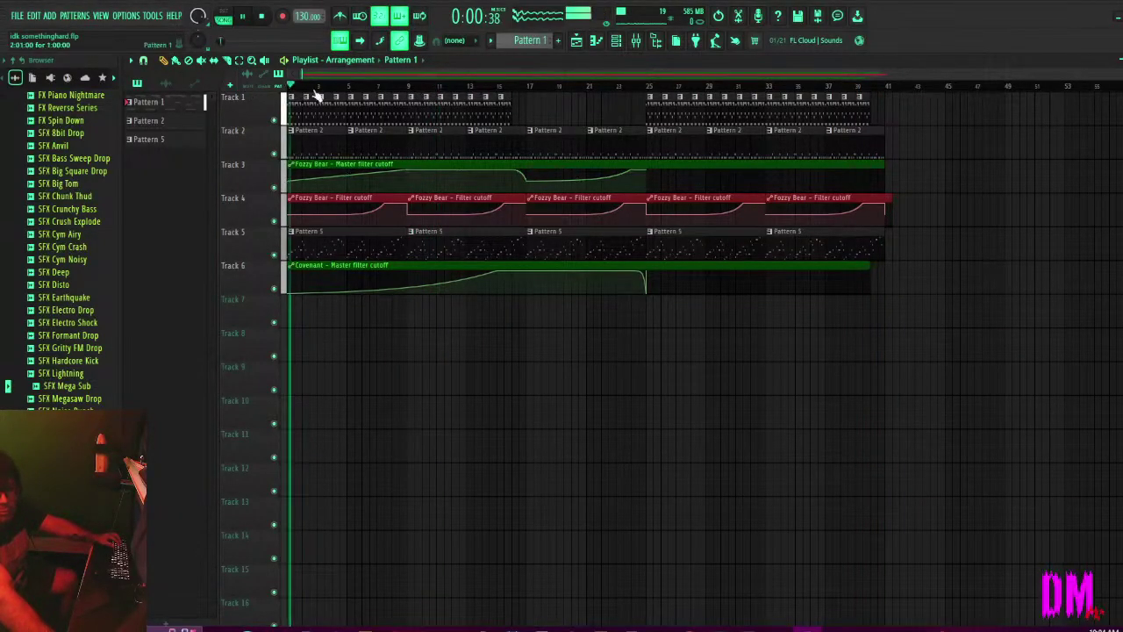
pyautogui.click(401, 87)
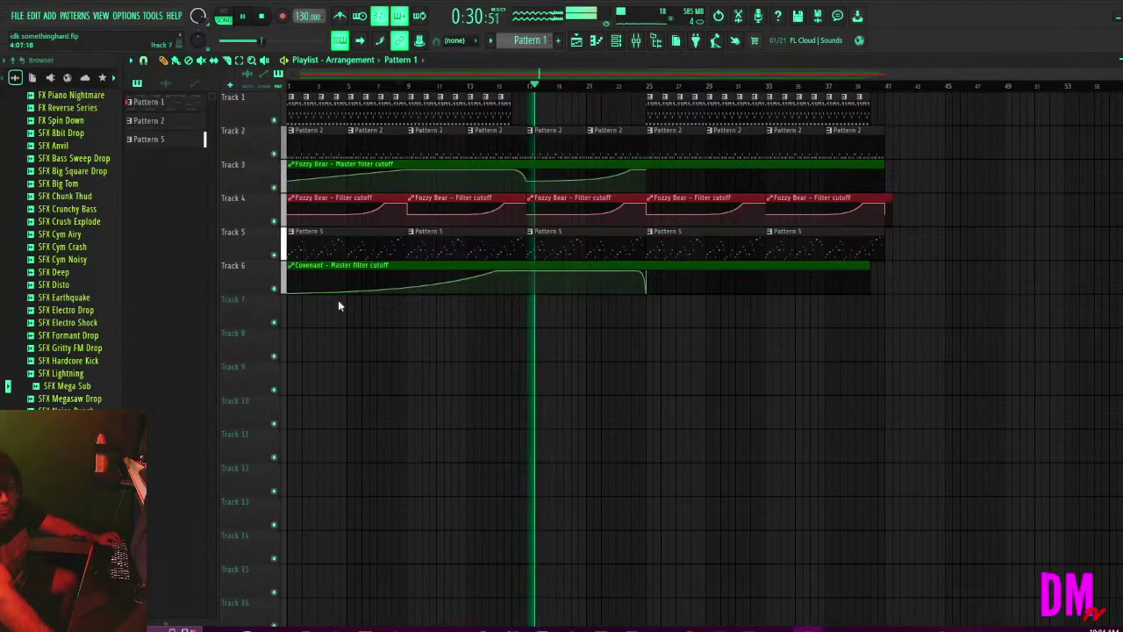
# Browse the Cymbals samples of the Drums pack and audition Blang Crash, 707 Ride, 909 Crash and 909 Ride.
pyautogui.scroll(10, 53, 333)
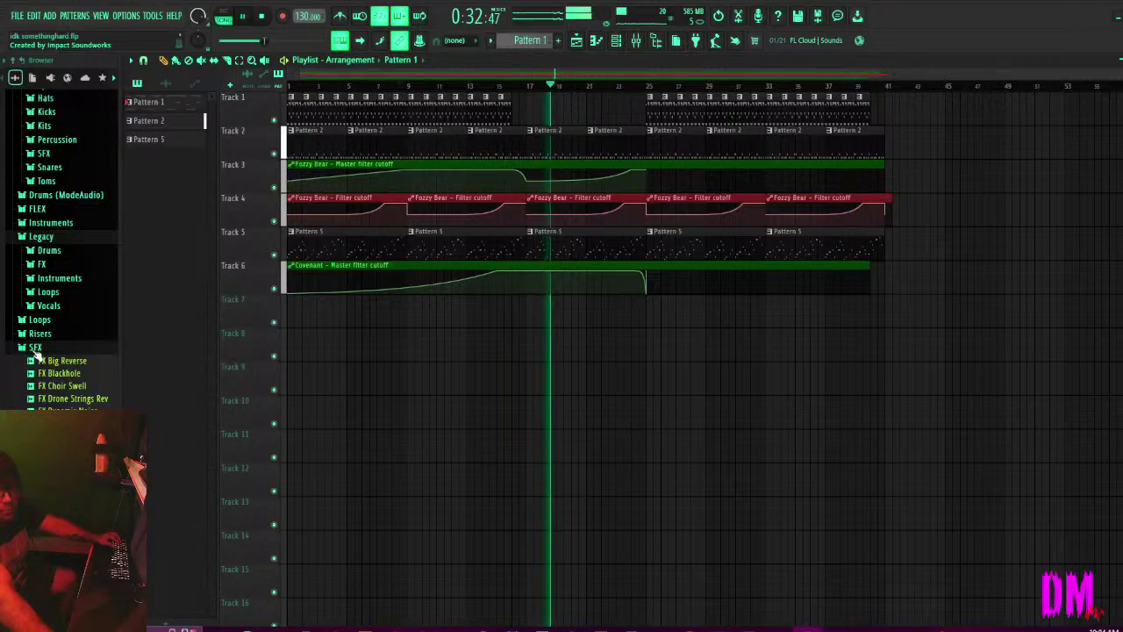
pyautogui.click(35, 348)
pyautogui.scroll(5, 45, 351)
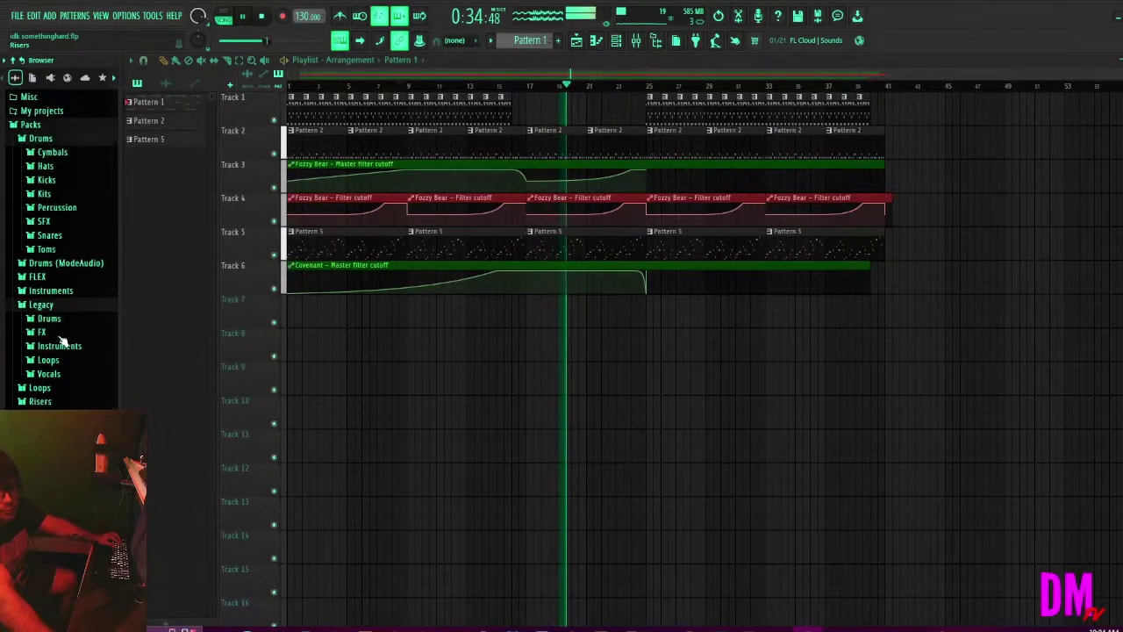
pyautogui.click(50, 238)
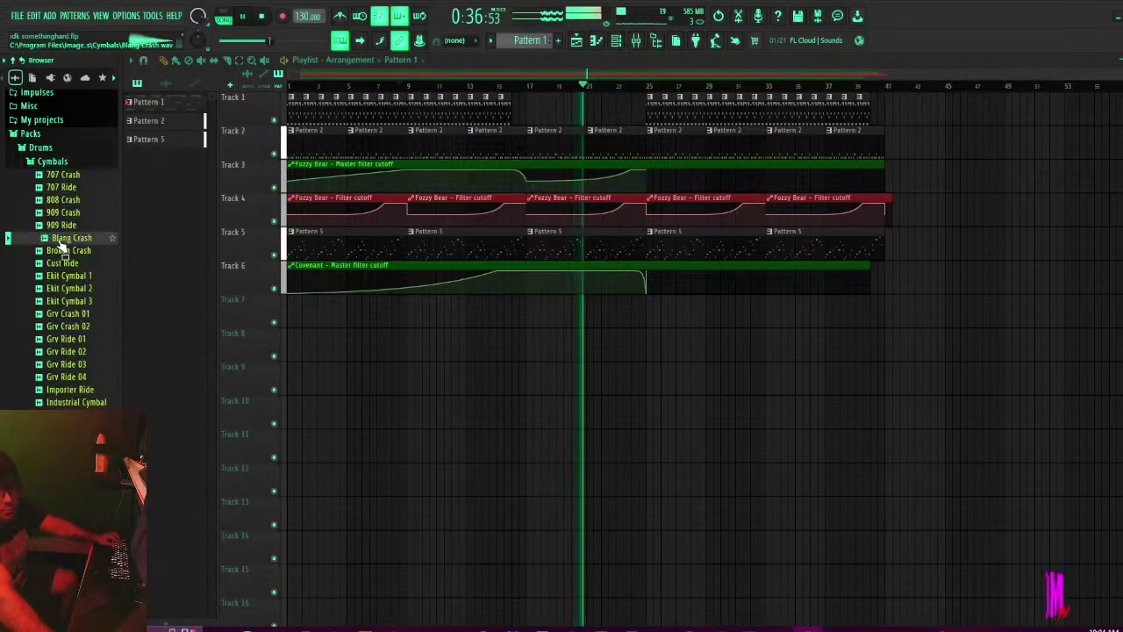
pyautogui.click(71, 188)
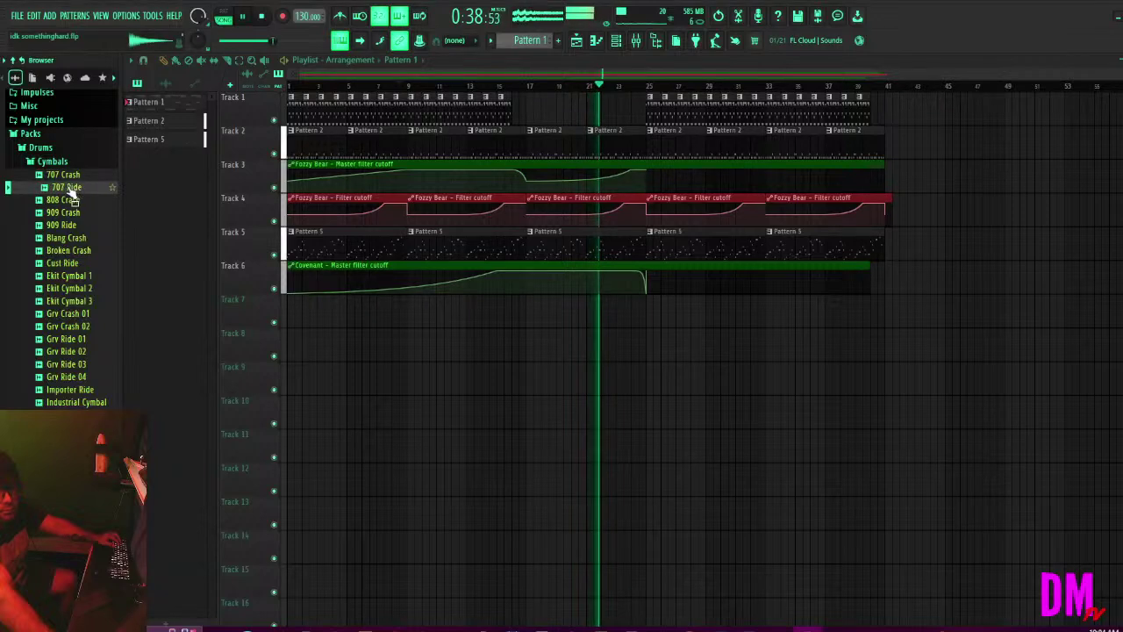
pyautogui.click(58, 213)
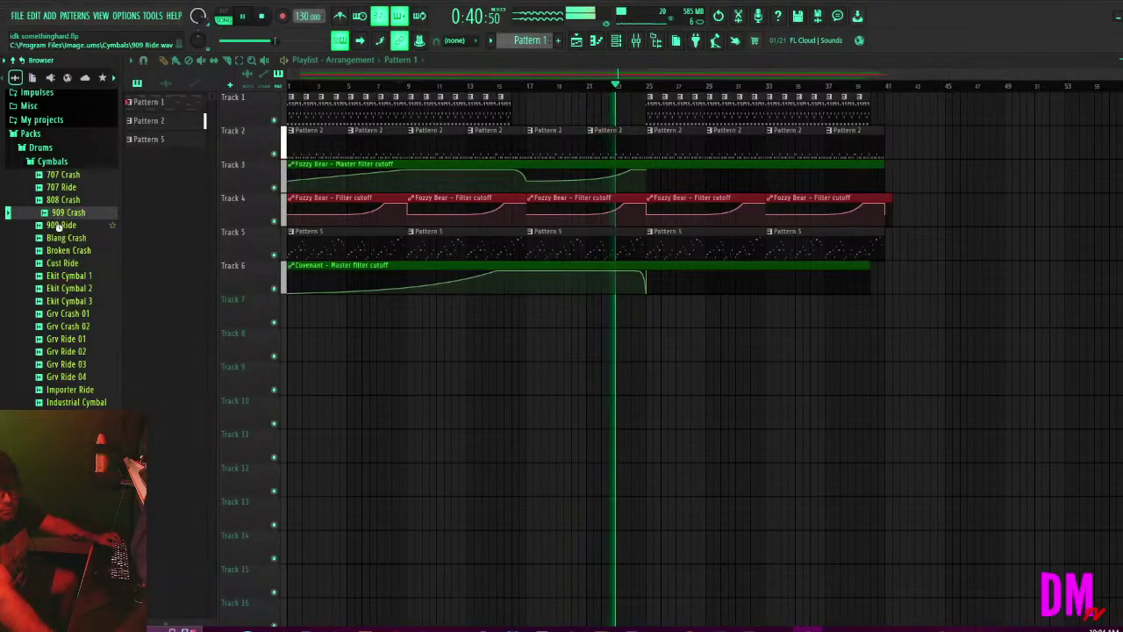
pyautogui.click(60, 225)
# Place the Broken Crash sample on Track 7 at bar 17 and play the arrangement from there.
pyautogui.click(58, 250)
pyautogui.moveTo(68, 253); pyautogui.dragTo(530, 311)
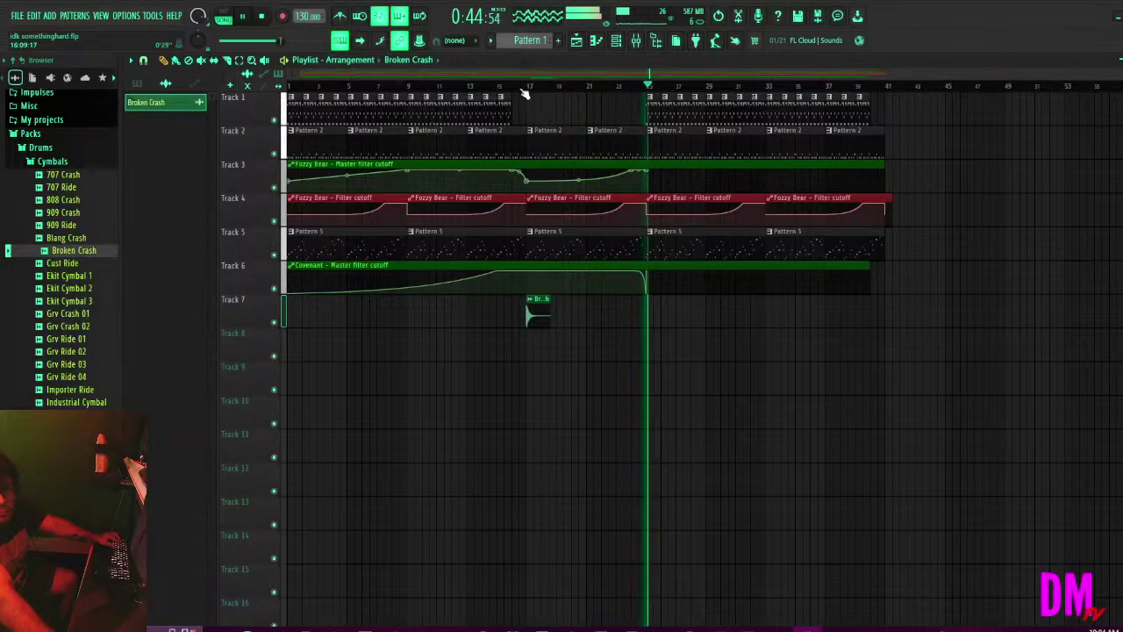
pyautogui.click(529, 85)
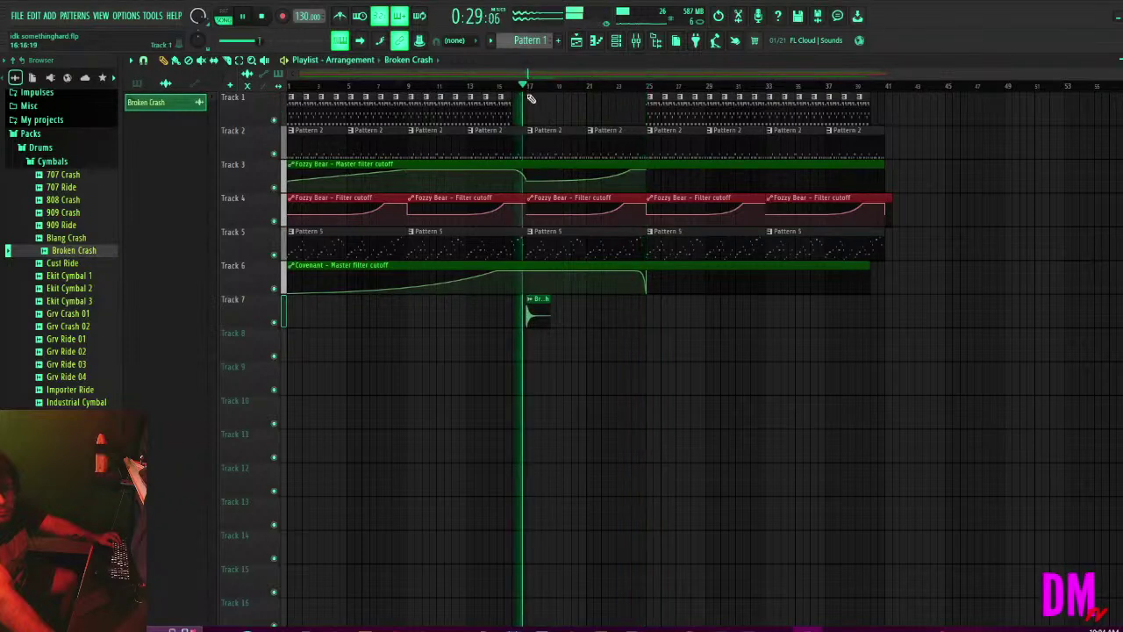
# Route the Broken Crash audio clip to the free mixer track Insert 8 and replay from bar 17.
pyautogui.doubleClick(539, 319)
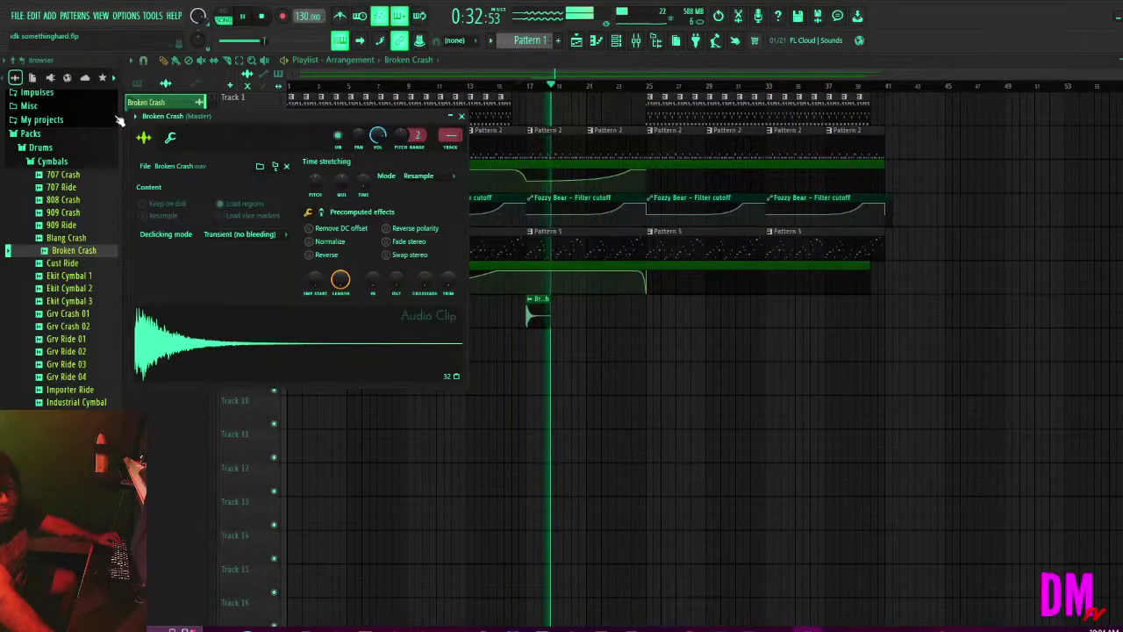
pyautogui.click(135, 117)
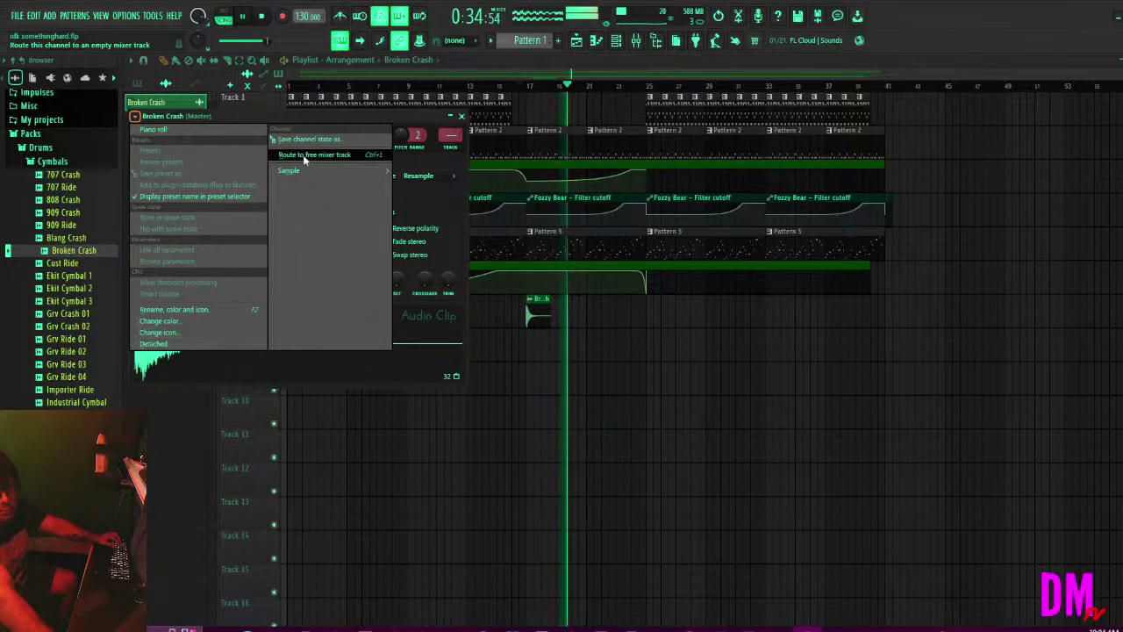
pyautogui.click(443, 120)
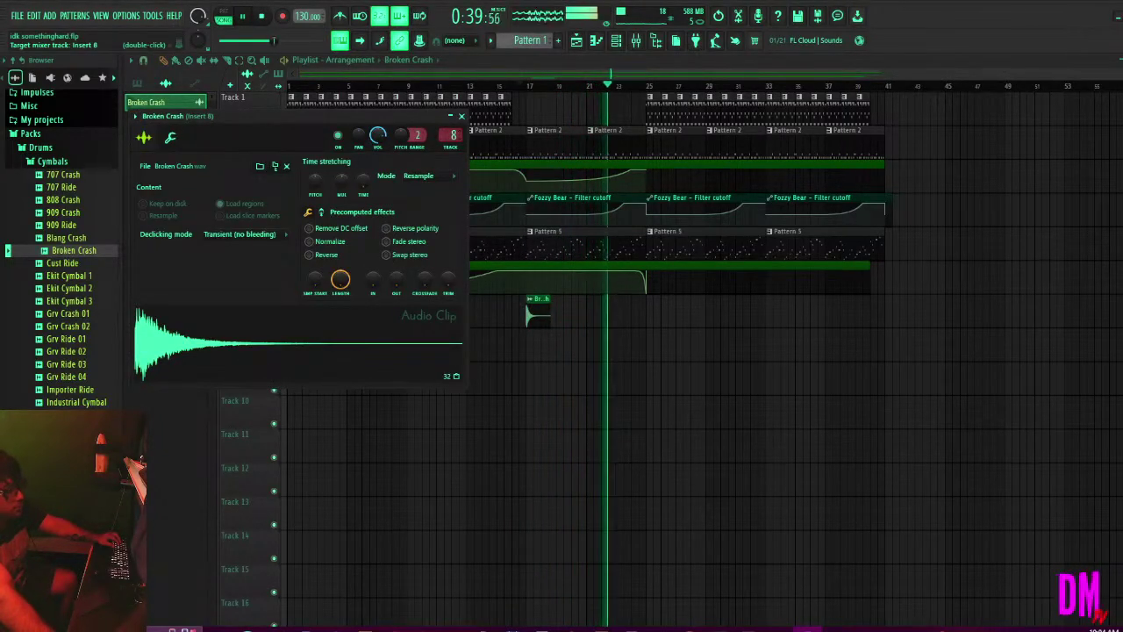
pyautogui.press('space')
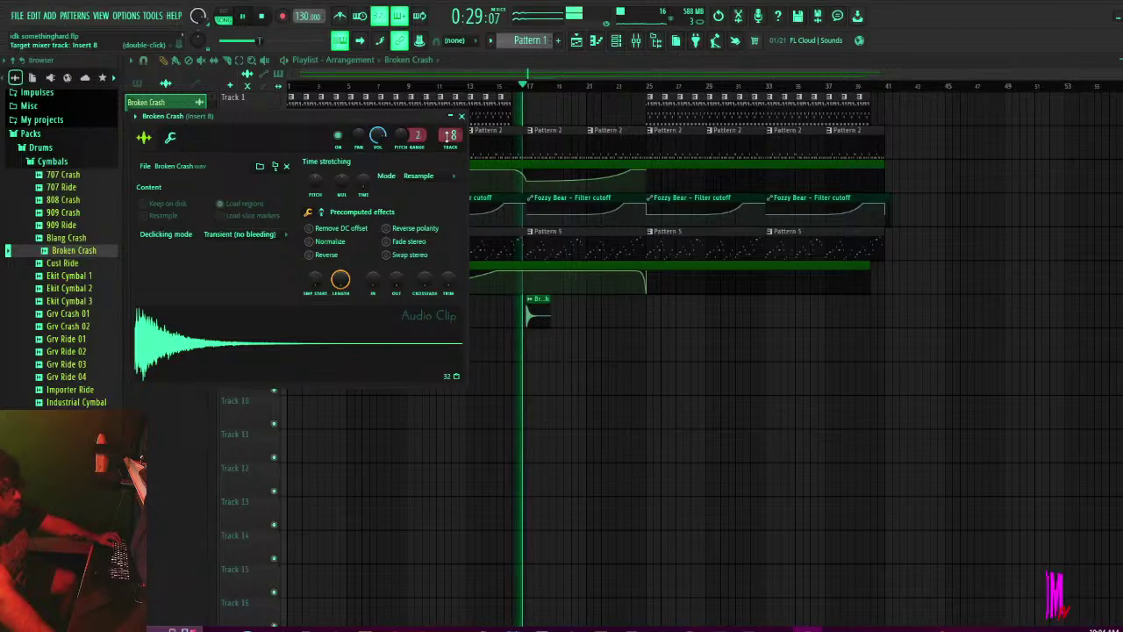
# Lower the Insert 8 level to -12.1 dB for the crash and return to the playlist.
pyautogui.click(626, 44)
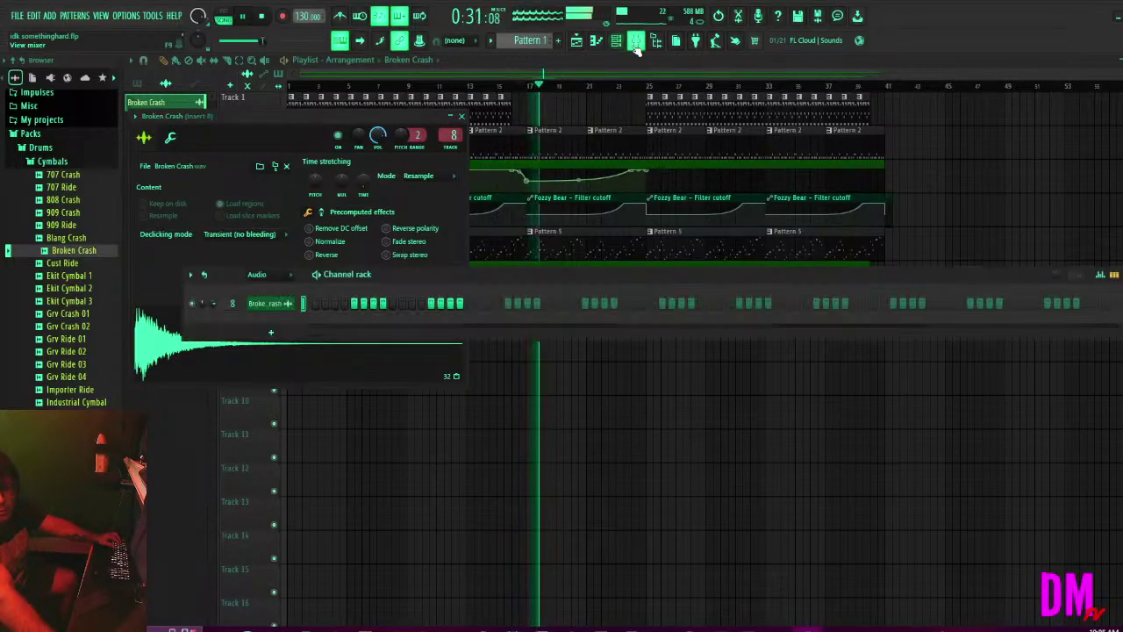
pyautogui.click(636, 40)
pyautogui.moveTo(466, 294); pyautogui.dragTo(466, 310)
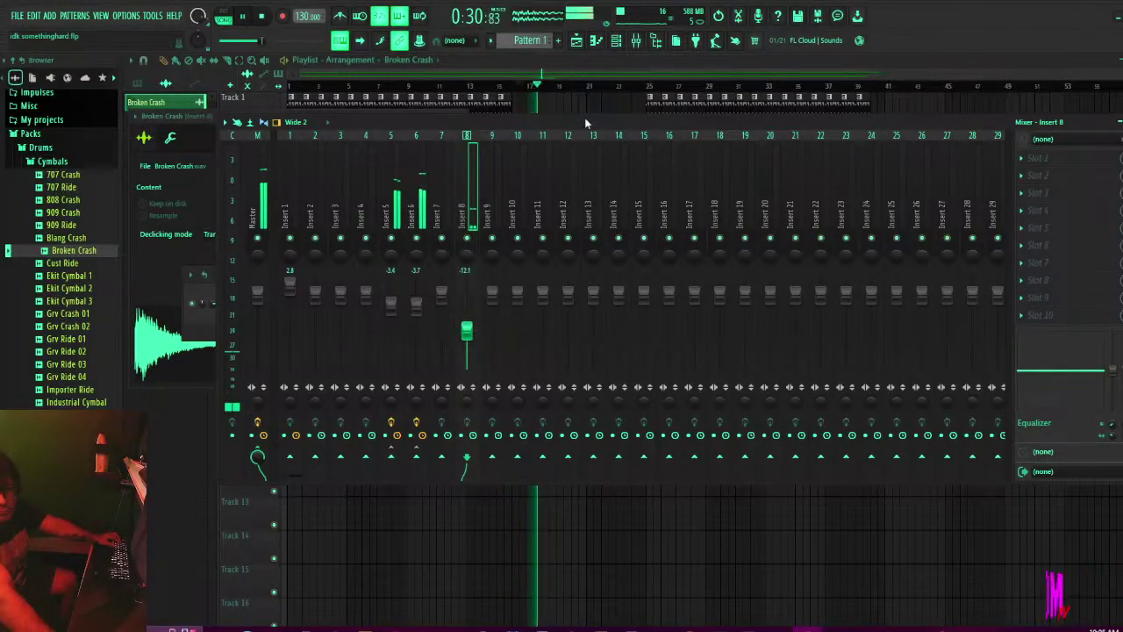
pyautogui.click(574, 74)
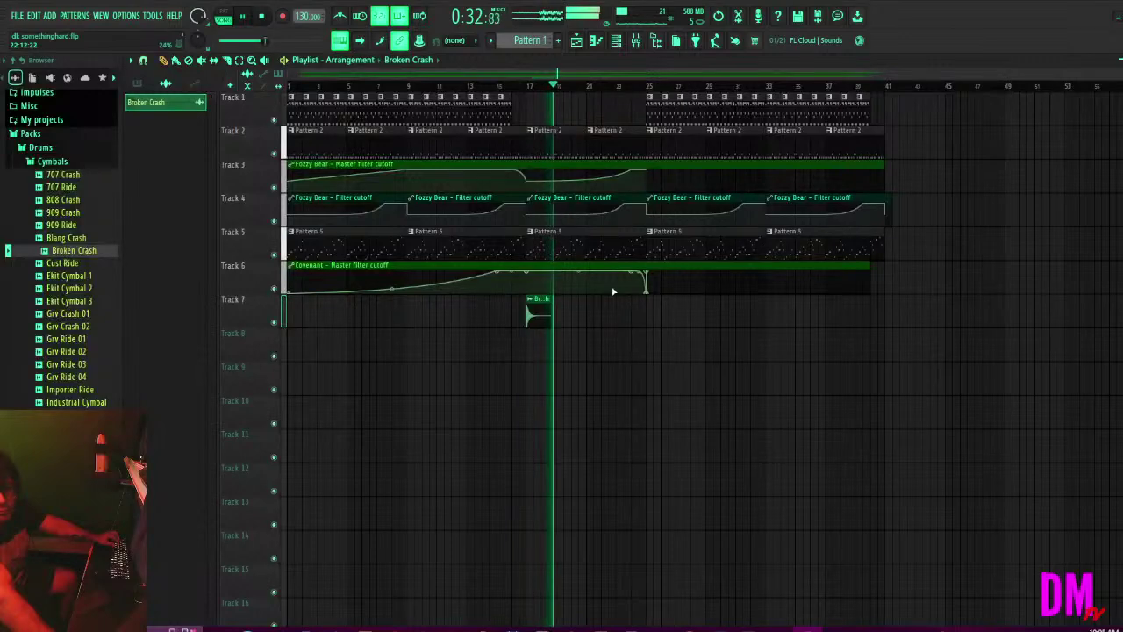
# Move the Broken Crash clip from Track 7 up to Track 1, keeping it at bar 17.
pyautogui.moveTo(538, 312); pyautogui.dragTo(537, 82)
pyautogui.keyDown('ctrl'); pyautogui.scroll(5, 553, 127); pyautogui.keyUp('ctrl')
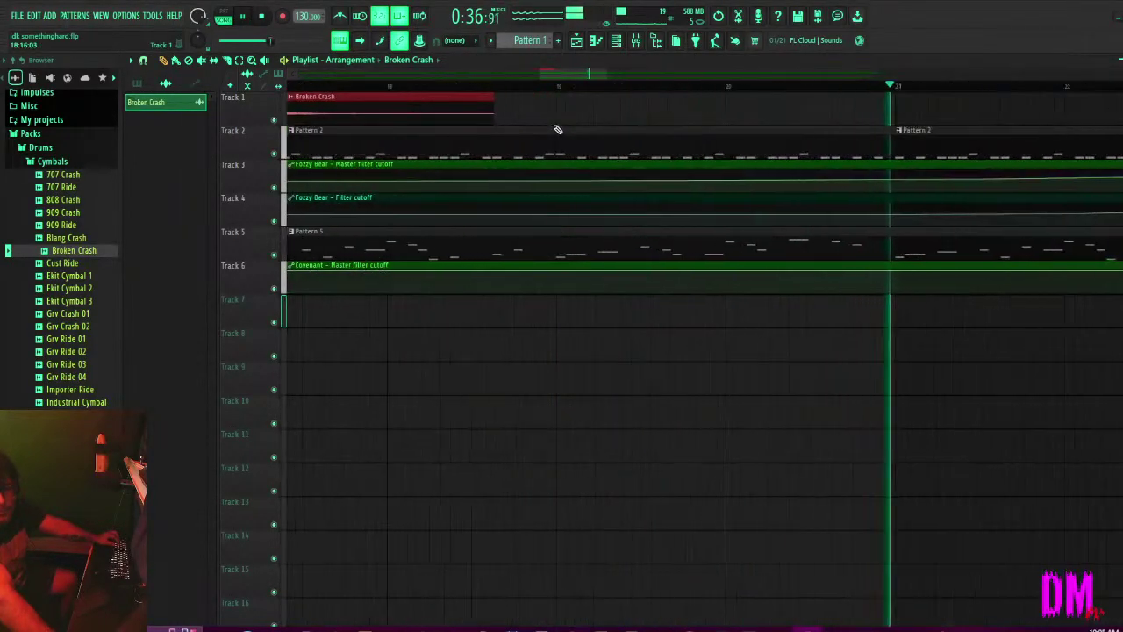
pyautogui.keyDown('ctrl'); pyautogui.scroll(-6, 556, 130); pyautogui.keyUp('ctrl')
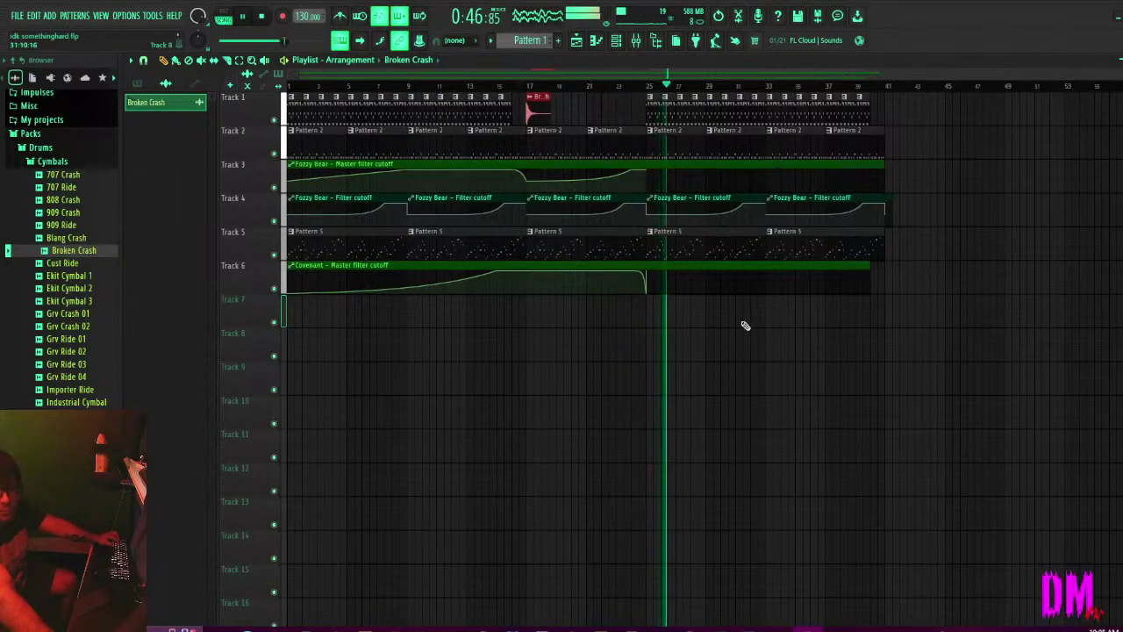
# Switch the master output monitor from oscilloscope to spectrogram.
pyautogui.rightClick(533, 17)
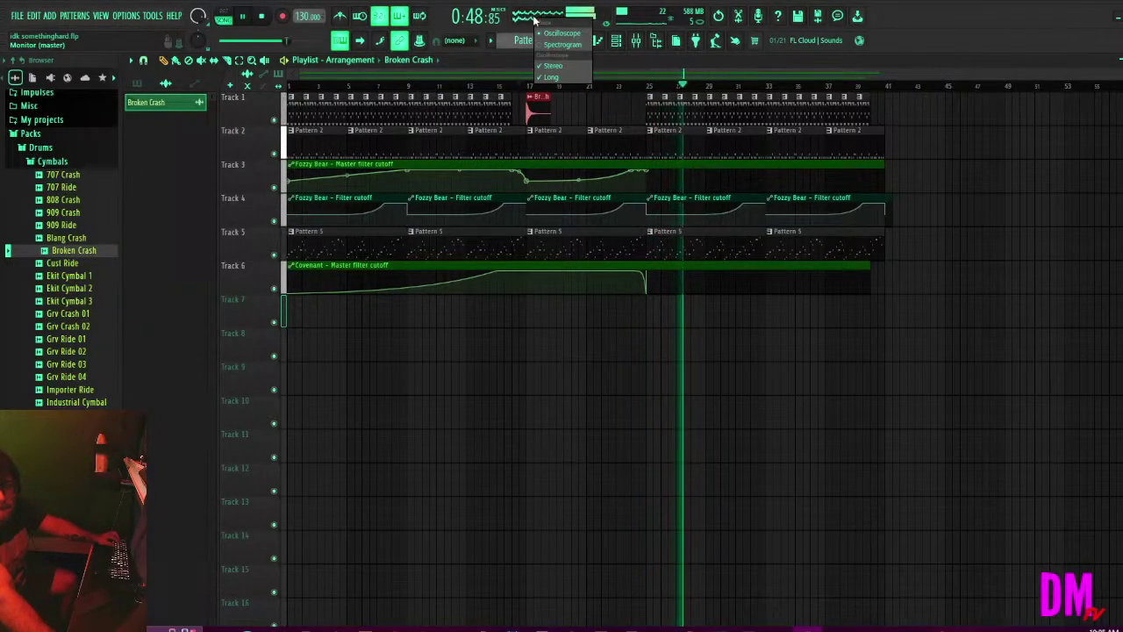
pyautogui.click(553, 45)
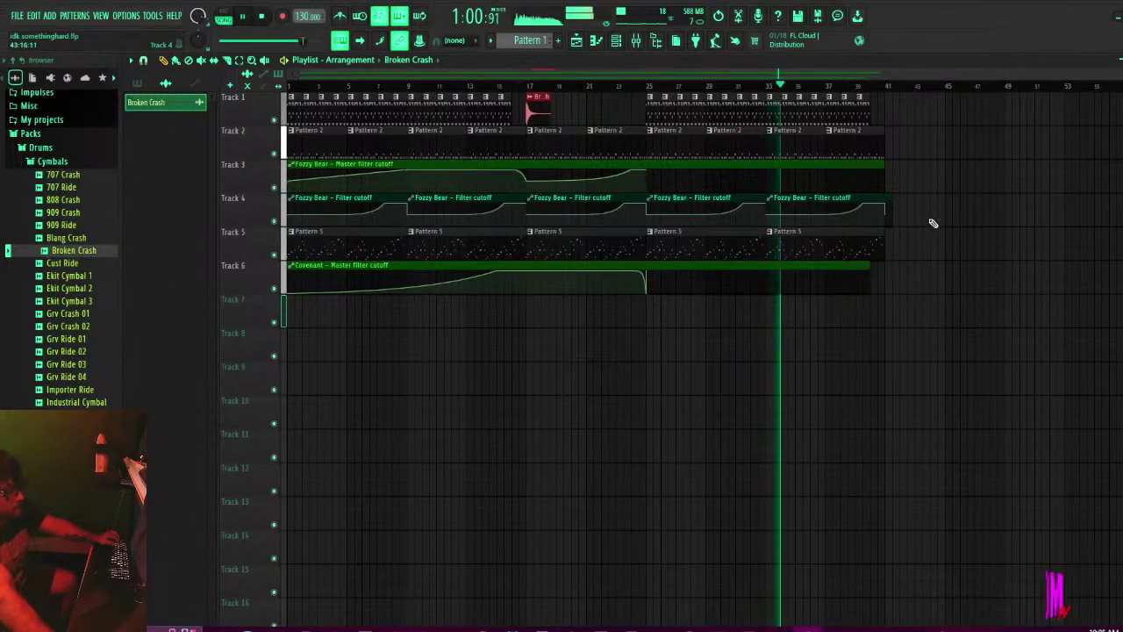
# Extend the Covenant master filter cutoff clip on Track 6 to bar 41, matching the end of the clips above.
pyautogui.scroll(1, 772, 316)
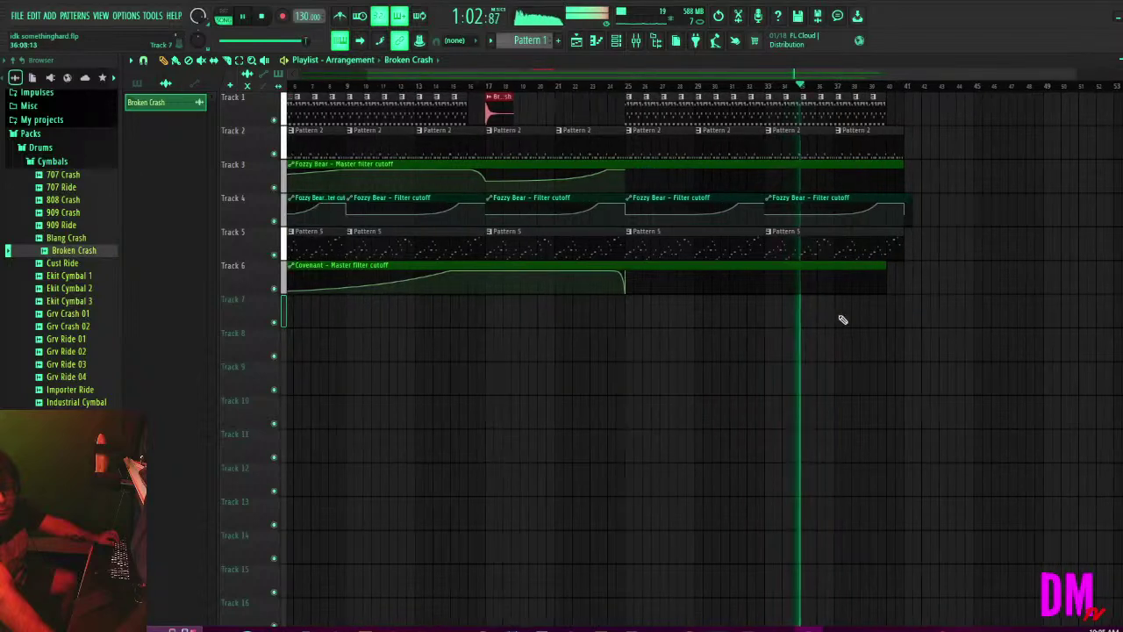
pyautogui.moveTo(889, 272)
pyautogui.mouseDown()
pyautogui.moveTo(908, 273)
pyautogui.moveTo(897, 274)
pyautogui.mouseUp()
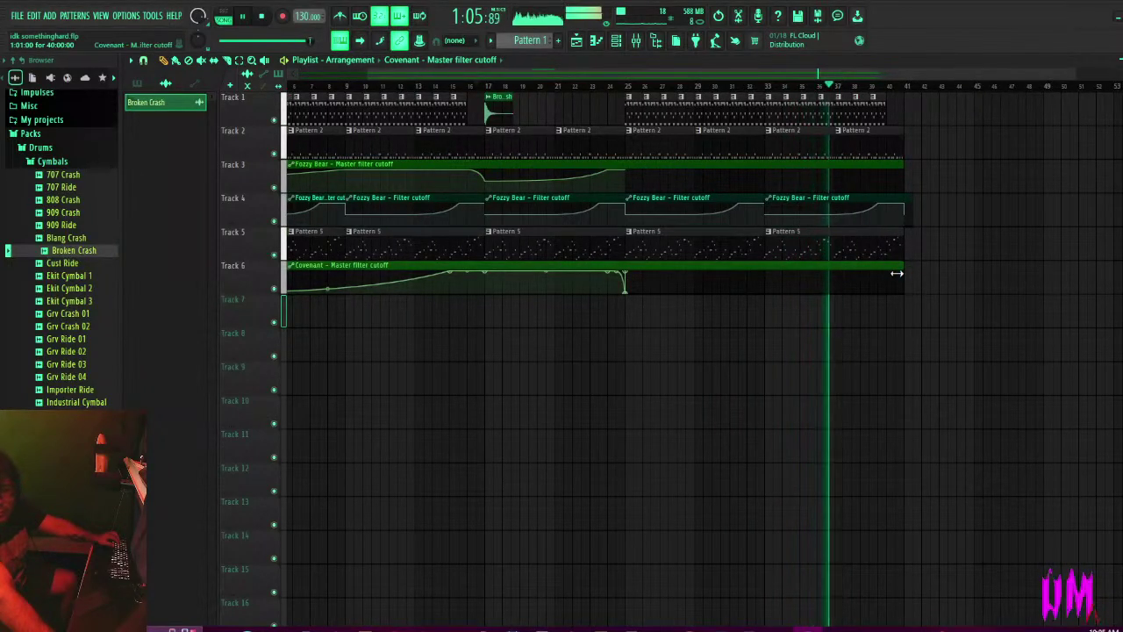
# Open the Covenant notes of Pattern 5 and move the late A4 note in bar 6 one step earlier.
pyautogui.doubleClick(822, 251)
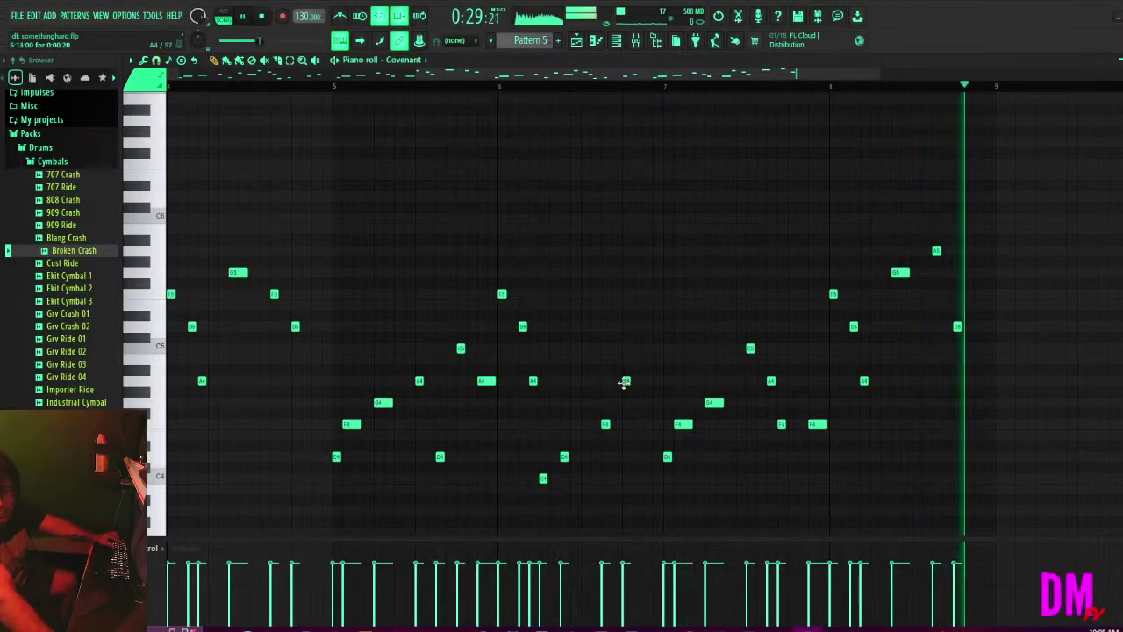
pyautogui.moveTo(624, 381); pyautogui.dragTo(616, 382)
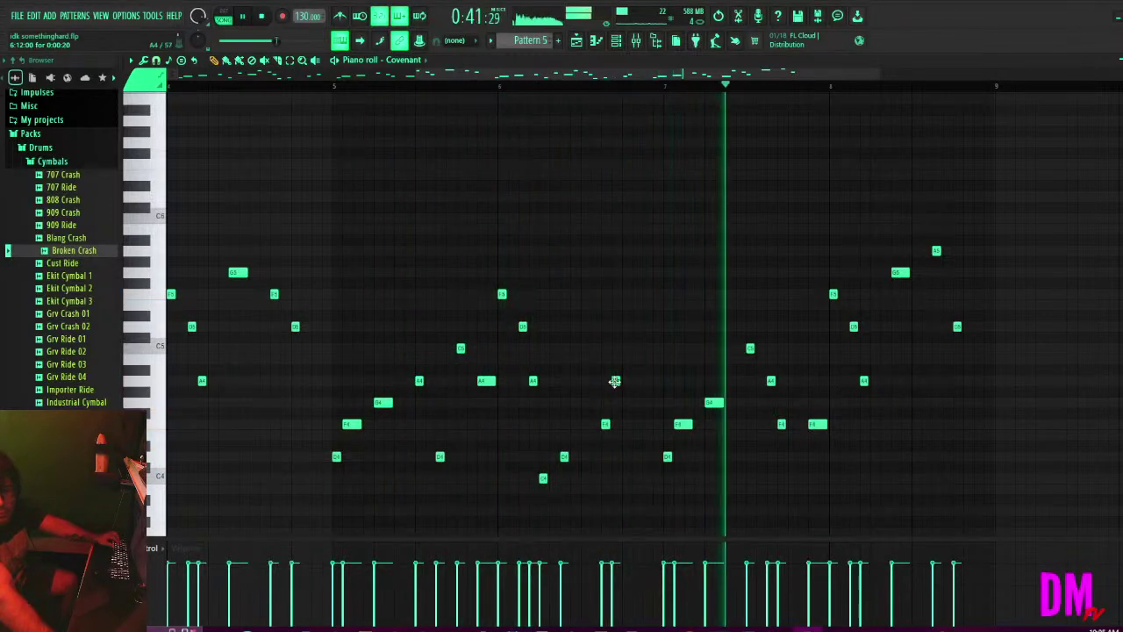
pyautogui.hscroll(-2, 347, 79)
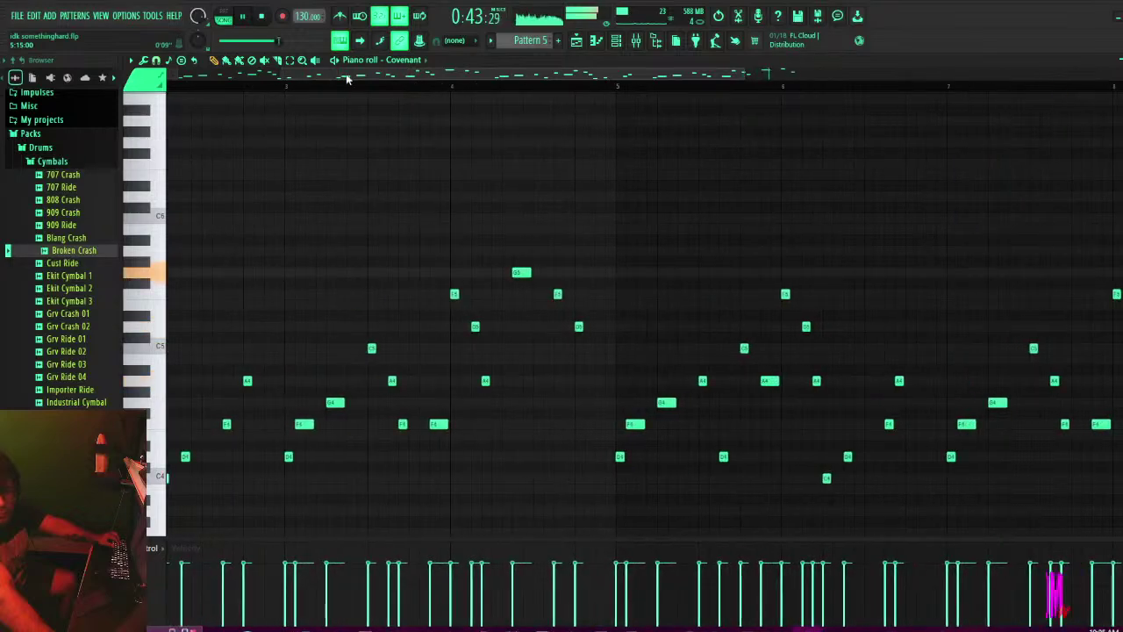
# Check the Covenant notes of Pattern 5 from the start, save the project and return to the playlist.
pyautogui.hscroll(-2, 348, 79)
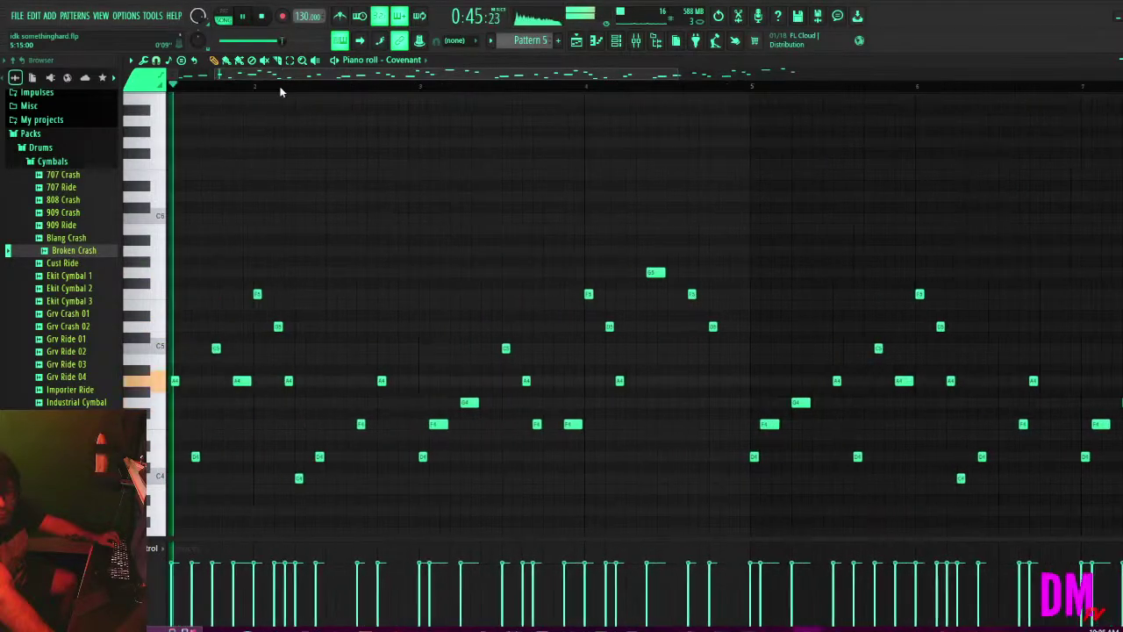
pyautogui.moveTo(384, 387); pyautogui.dragTo(374, 381)
pyautogui.scroll(-3, 424, 414)
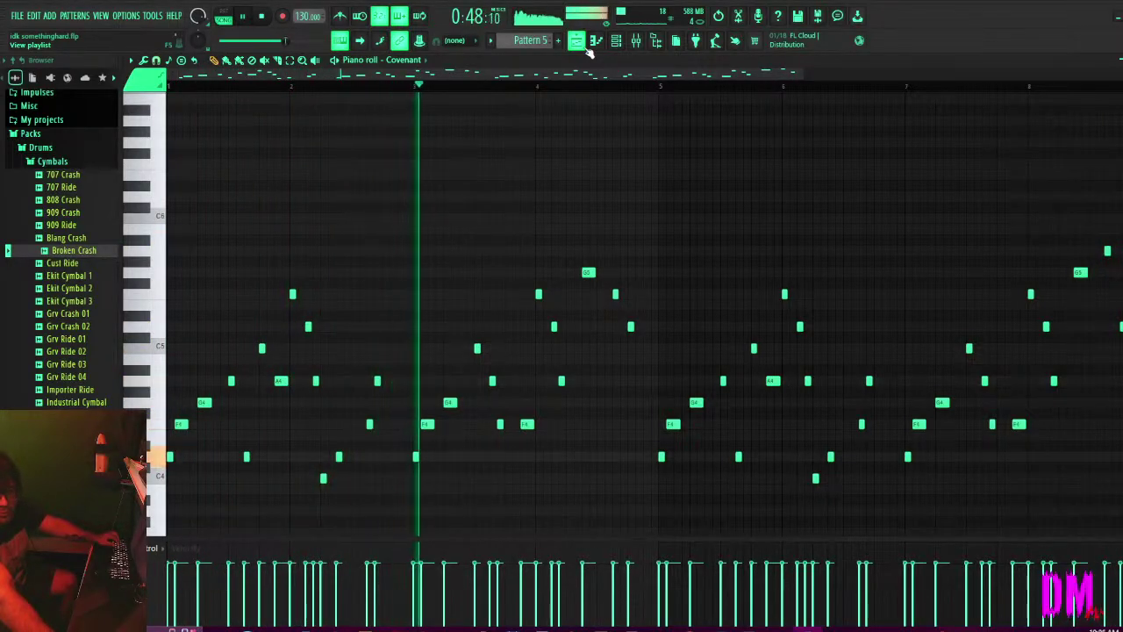
pyautogui.hotkey('ctrl', 's')
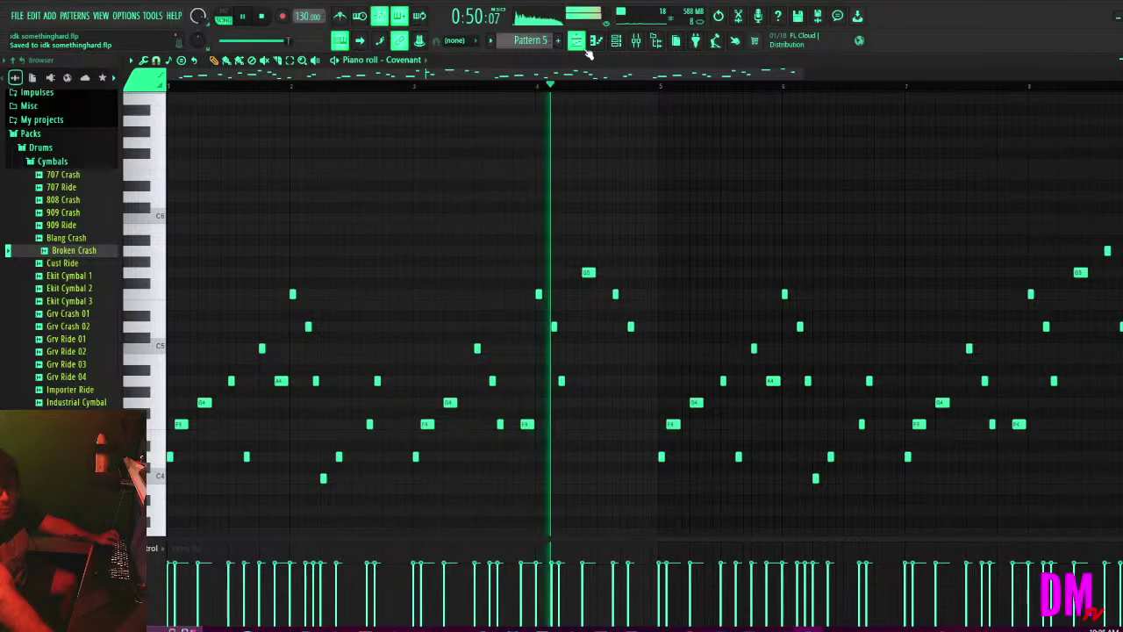
pyautogui.click(578, 41)
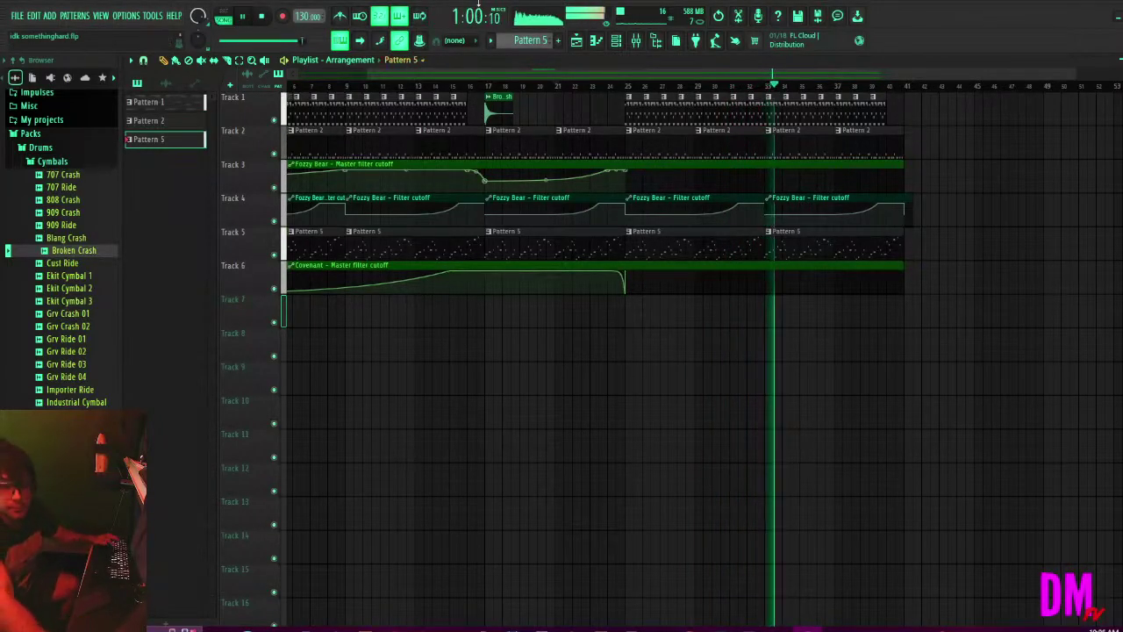
# Stop playback and delete the upper point at the end of the rise in the Fozzy Bear filter cutoff automation on Track 4.
pyautogui.press('space')
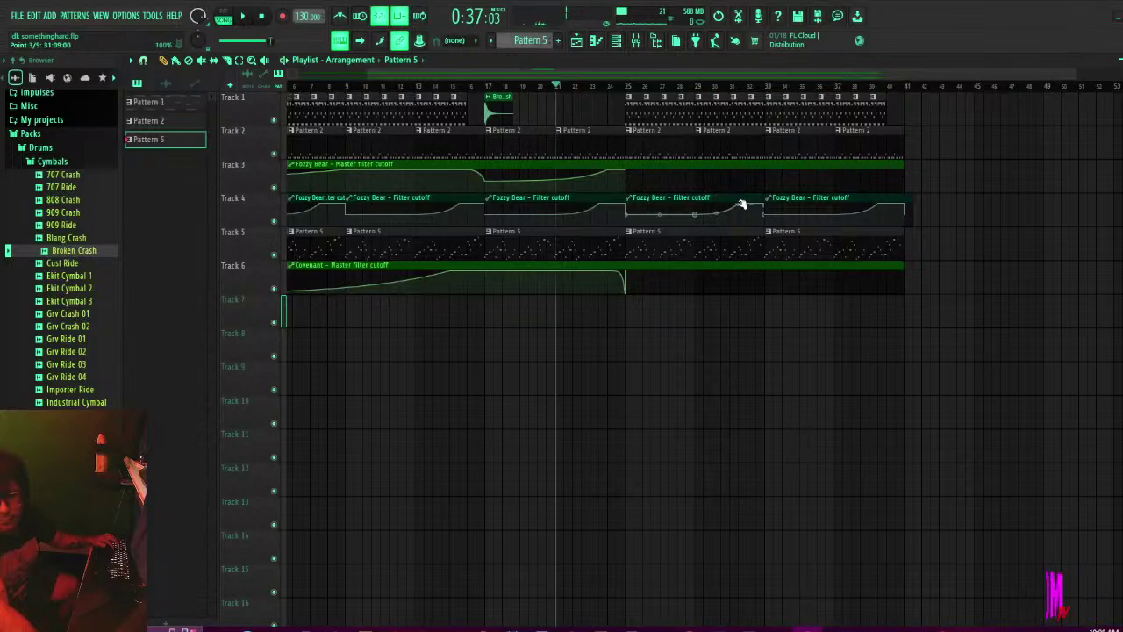
pyautogui.rightClick(741, 204)
pyautogui.click(758, 220)
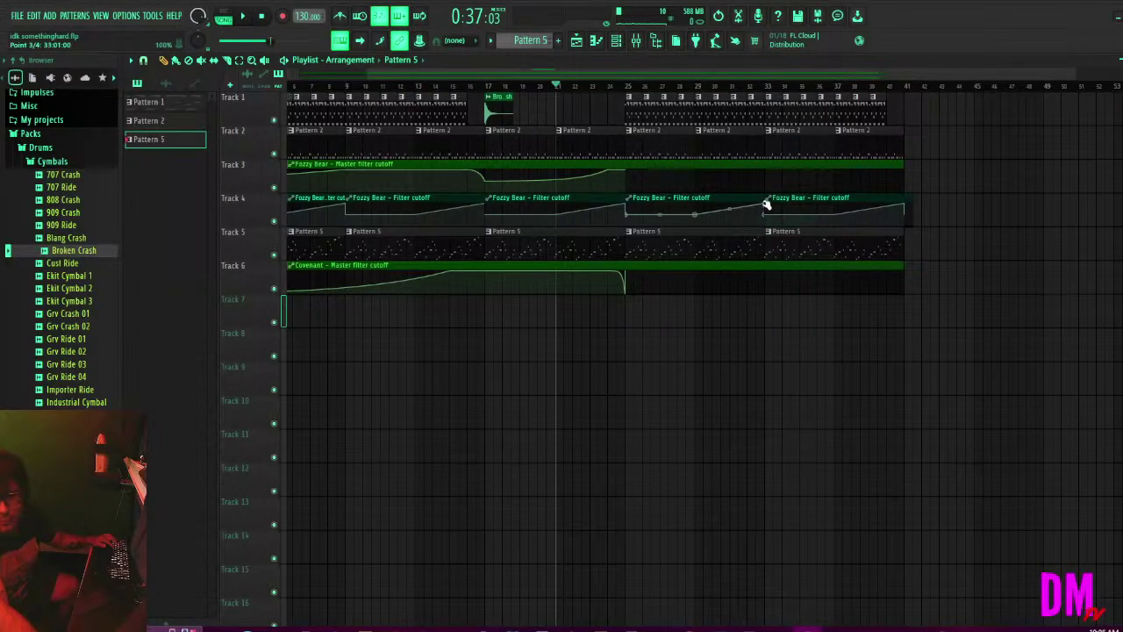
# Delete the repeated Fozzy Bear filter cutoff clips from bar 9 onward on Track 4, keeping only the first clip.
pyautogui.rightClick(762, 206)
pyautogui.rightClick(767, 207)
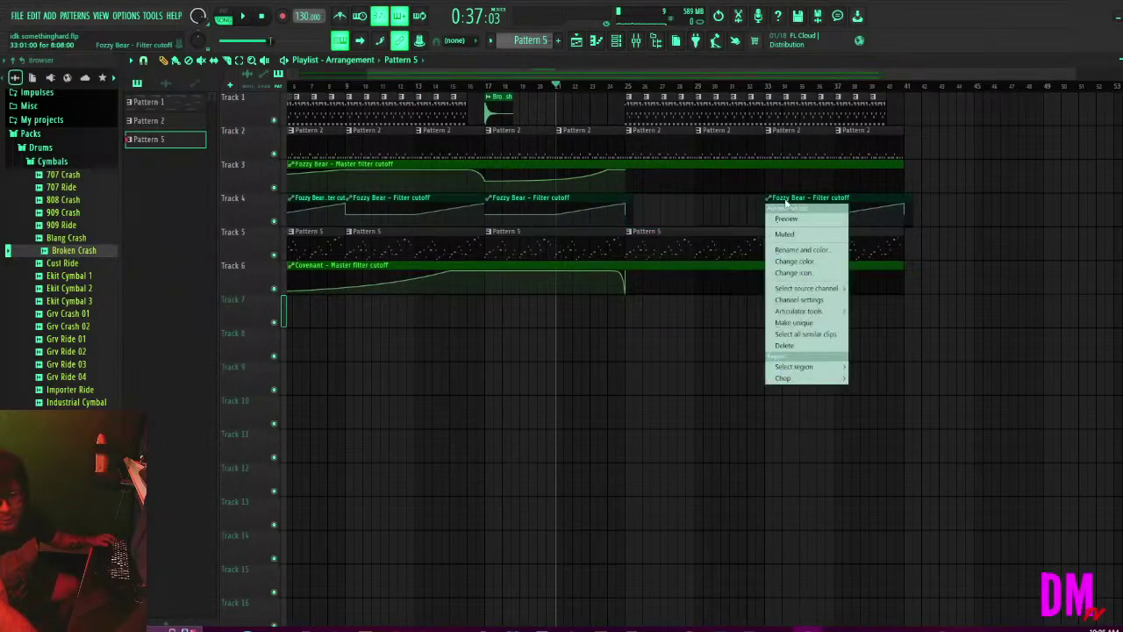
pyautogui.click(861, 207)
pyautogui.rightClick(826, 214)
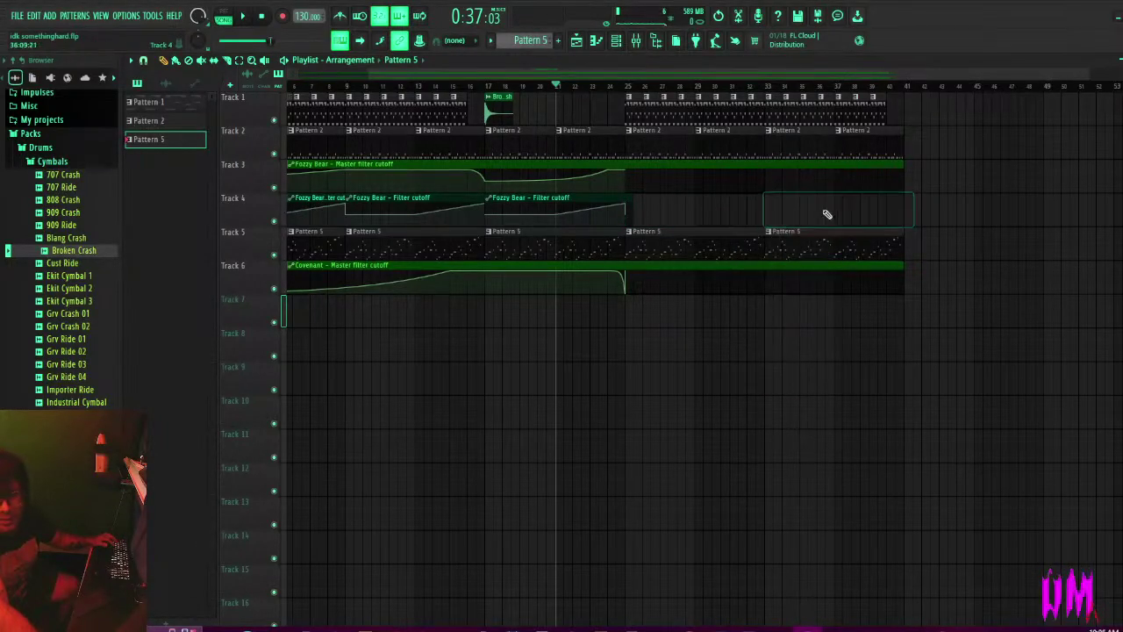
pyautogui.rightClick(624, 210)
pyautogui.press('space')
pyautogui.rightClick(412, 211)
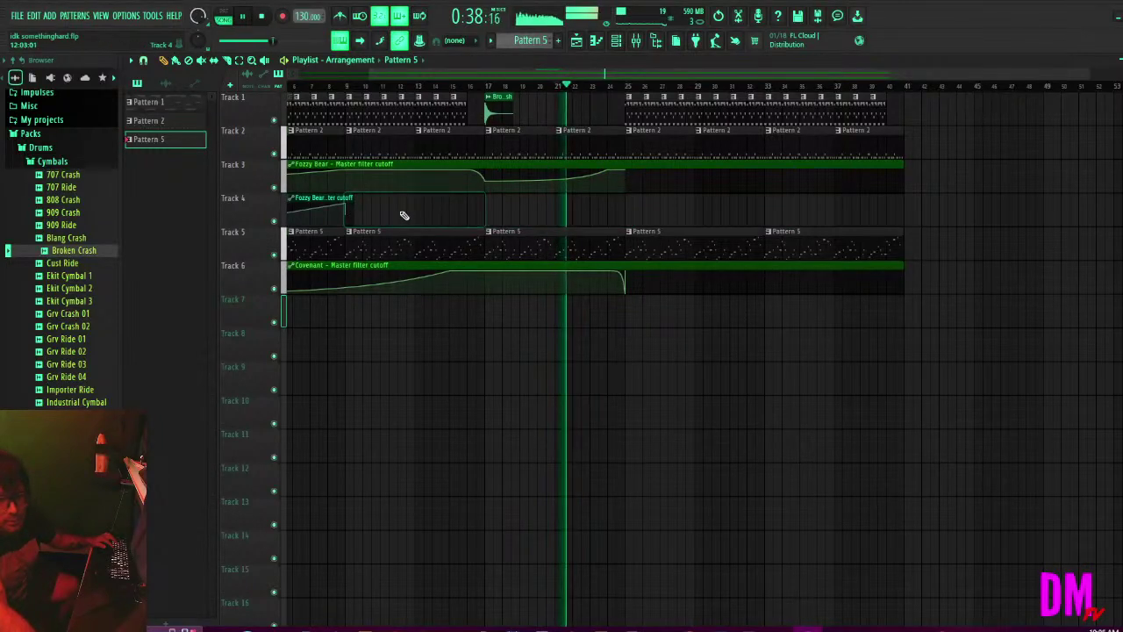
# Delete the raised point at bar 9 in the remaining Fozzy Bear filter cutoff clip and extend the clip to bar 41.
pyautogui.rightClick(347, 207)
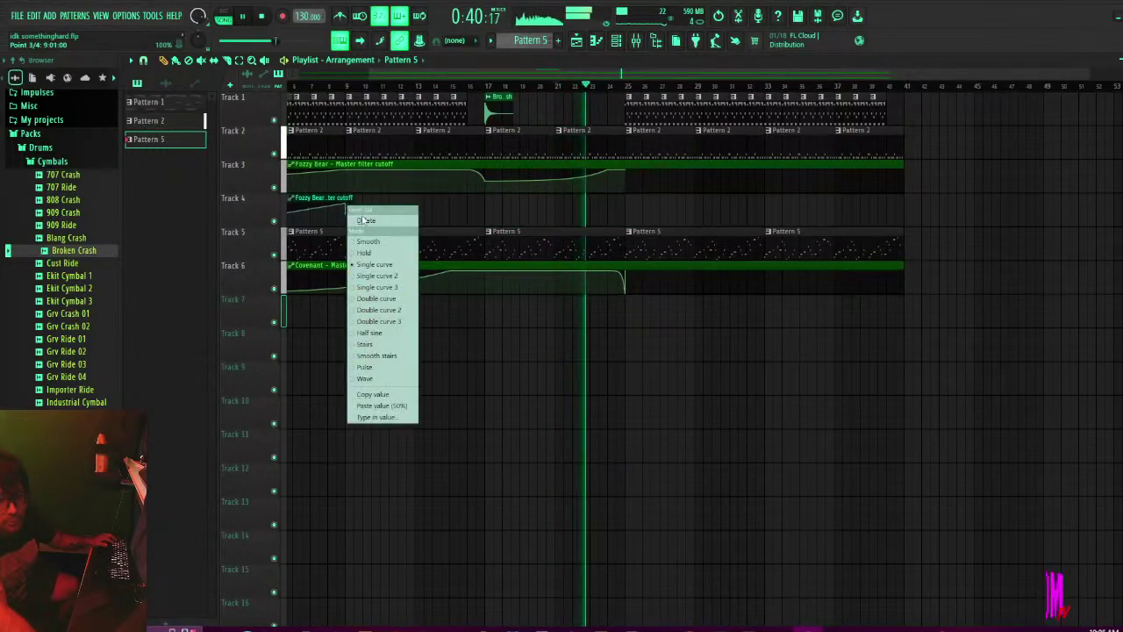
pyautogui.click(365, 219)
pyautogui.click(539, 73)
pyautogui.scroll(2, 540, 74)
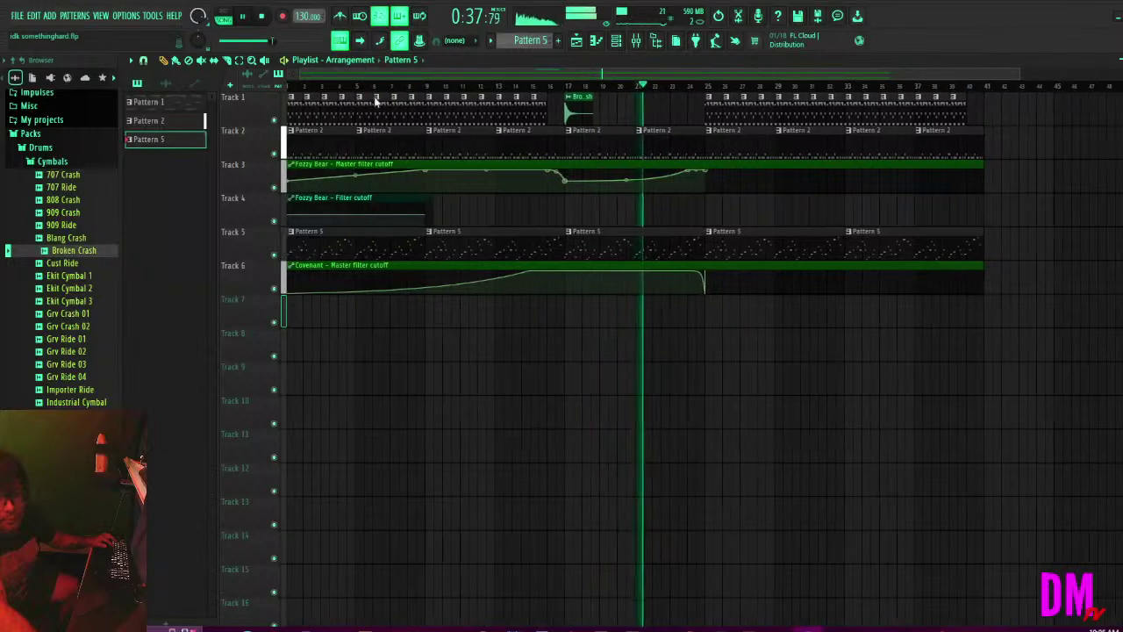
pyautogui.click(293, 93)
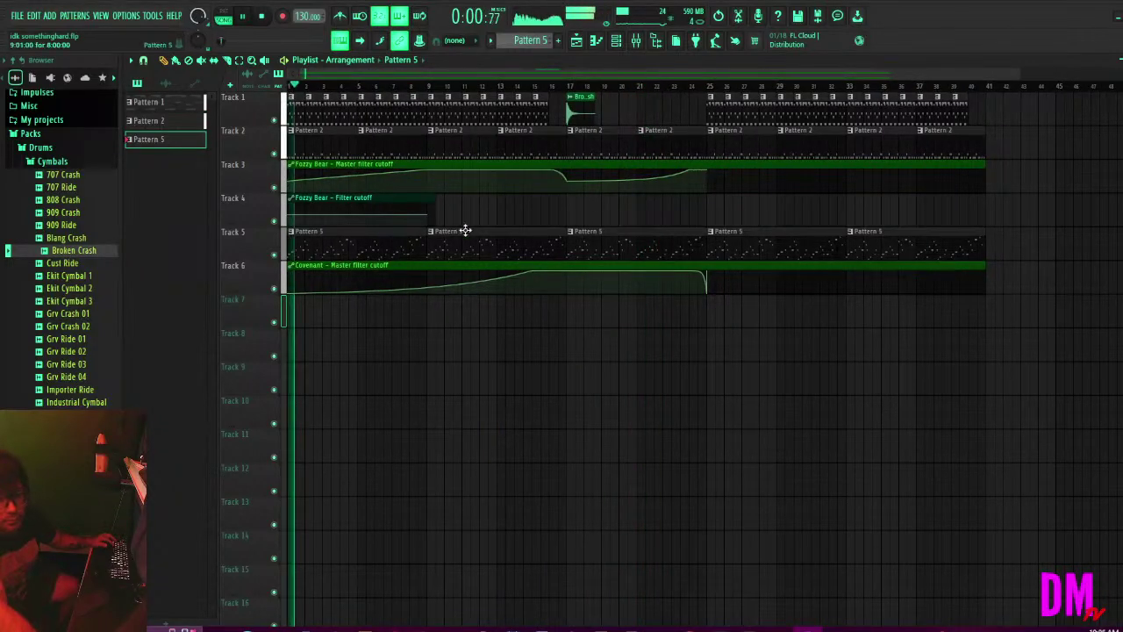
pyautogui.moveTo(434, 198); pyautogui.dragTo(991, 209)
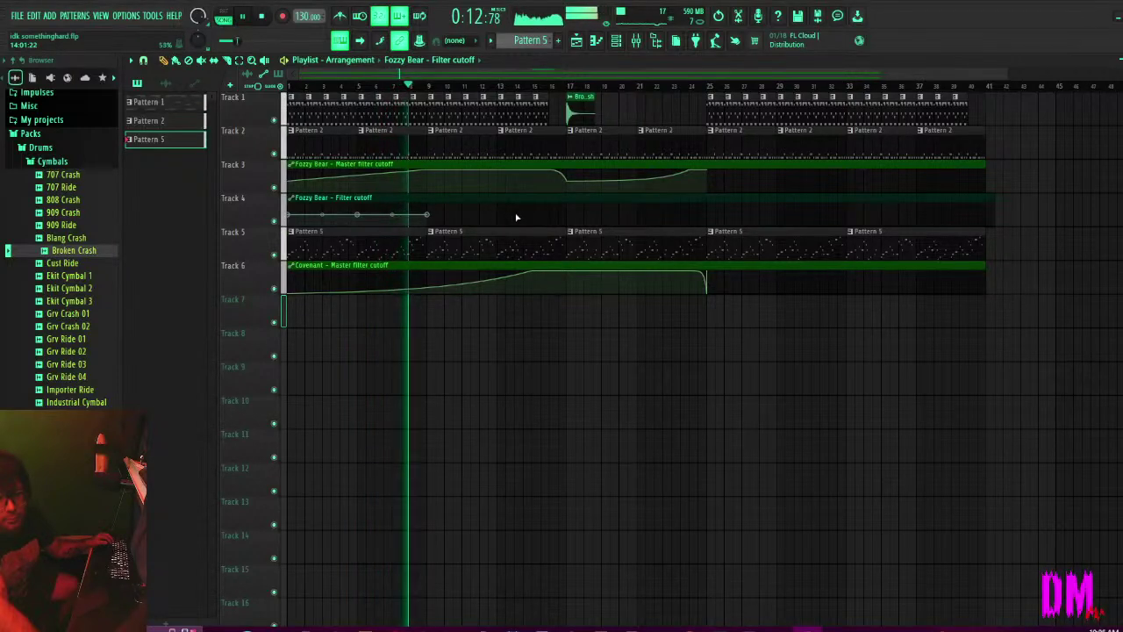
# Shape the Track 4 filter cutoff curve to stay flat until about bar 15, rise until bar 17, and drop back to 50% there.
pyautogui.rightClick(542, 218)
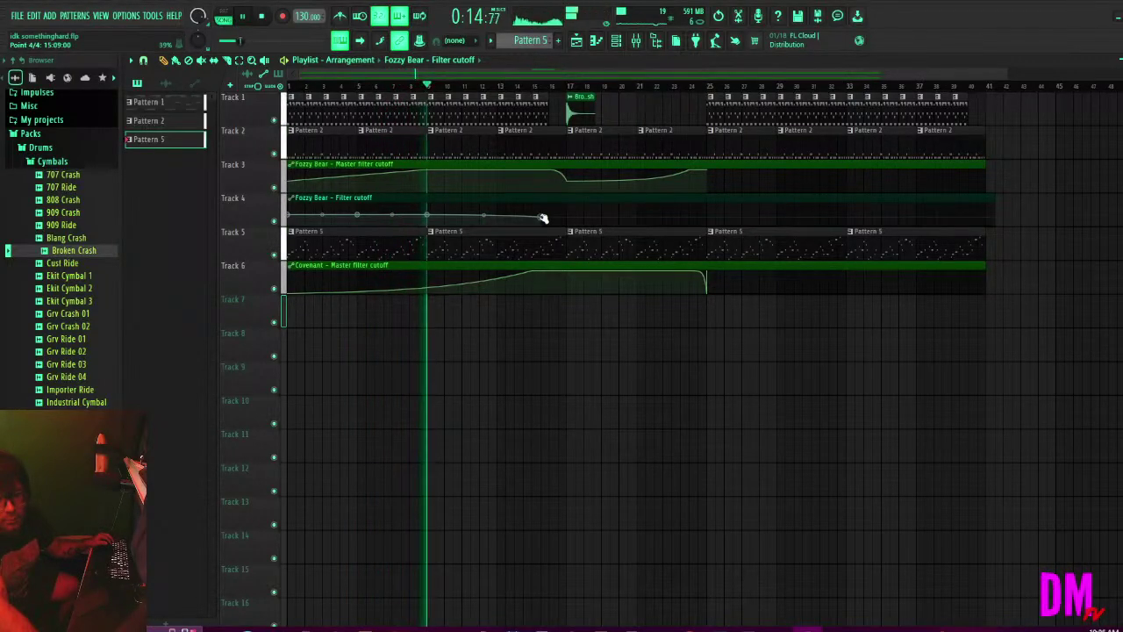
pyautogui.rightClick(542, 218)
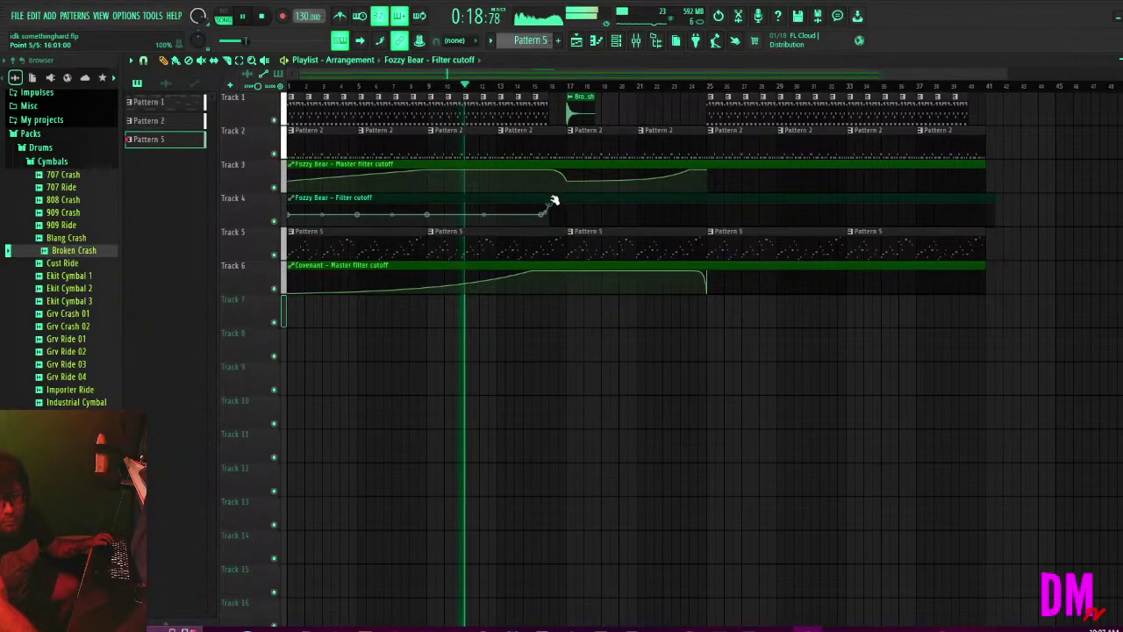
pyautogui.moveTo(570, 202); pyautogui.dragTo(577, 214)
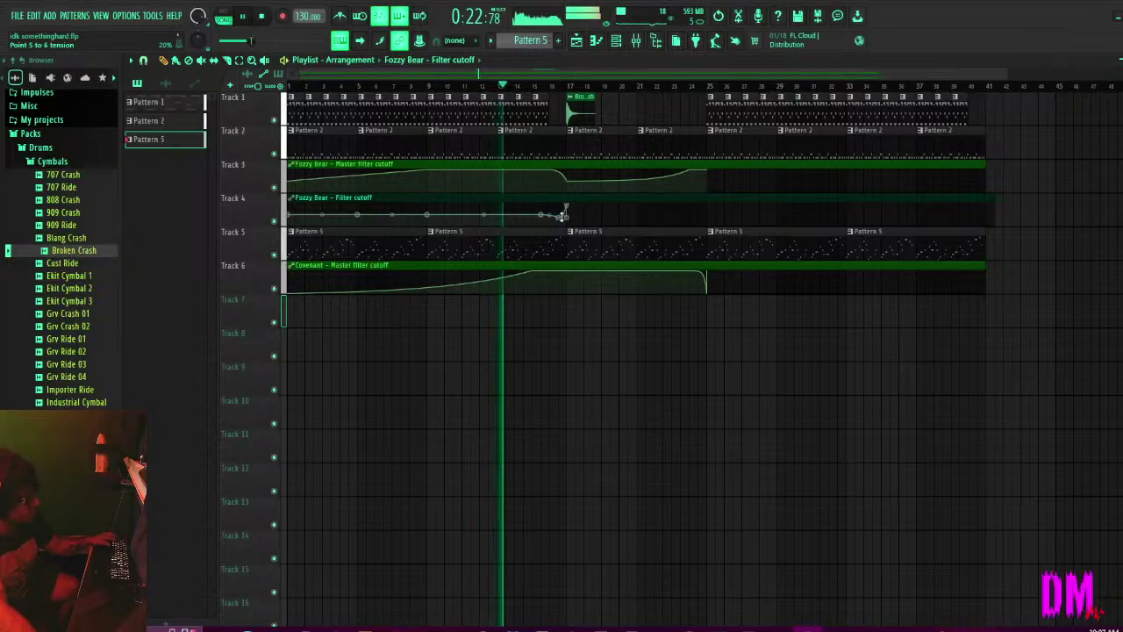
pyautogui.hotkey('ctrl', 'z')
pyautogui.rightClick(566, 219)
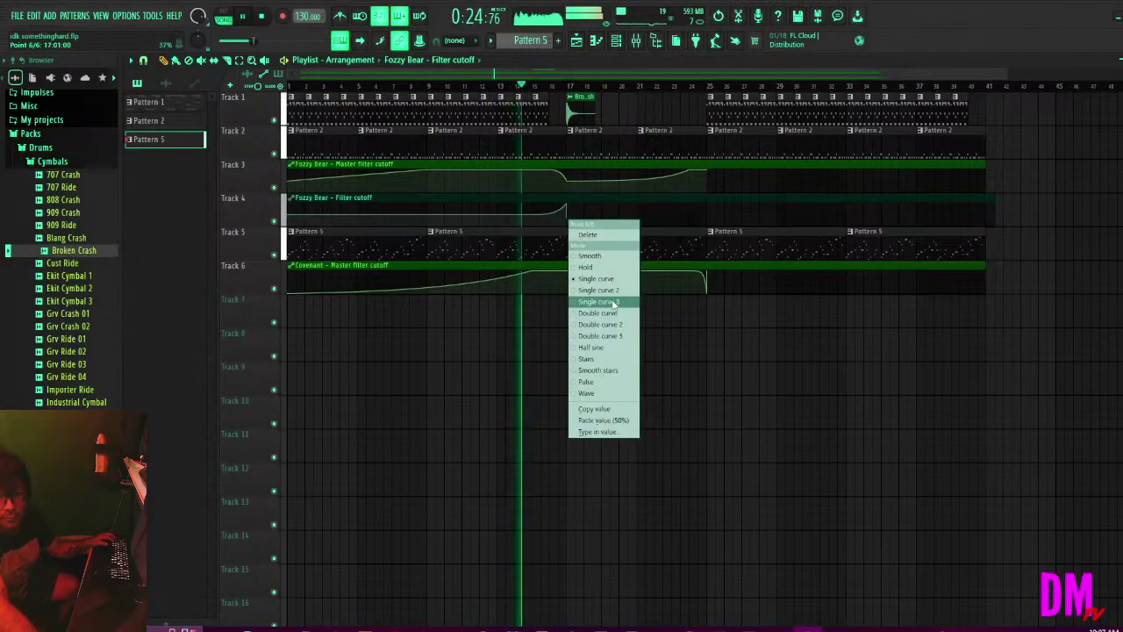
pyautogui.click(597, 421)
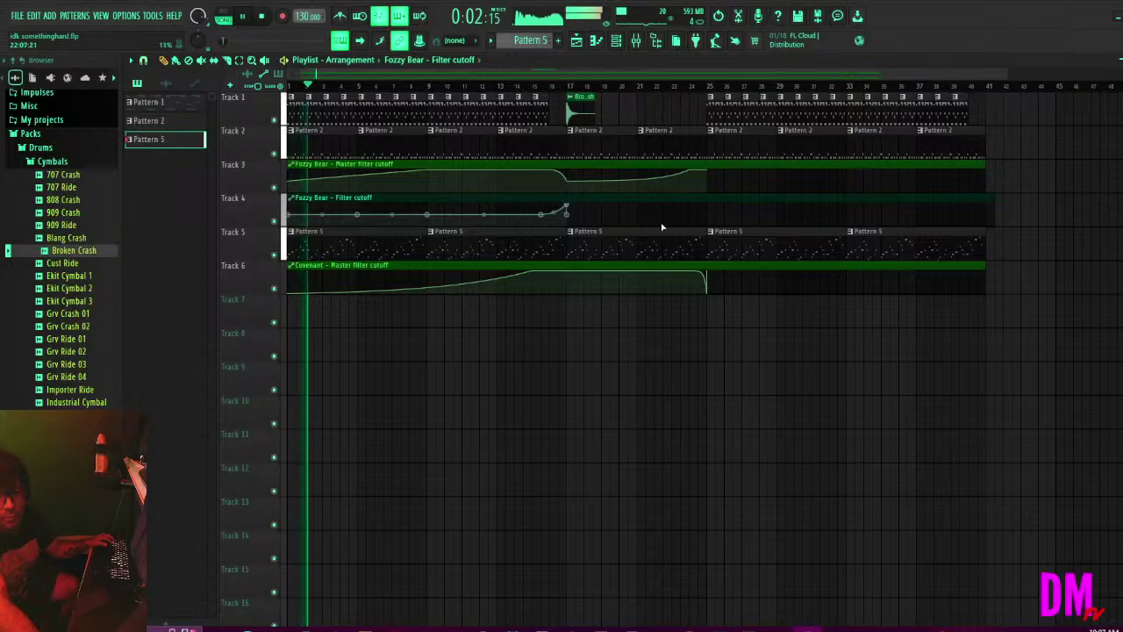
# Play the transition into bar 17 from around bar 14 and save the project.
pyautogui.click(527, 85)
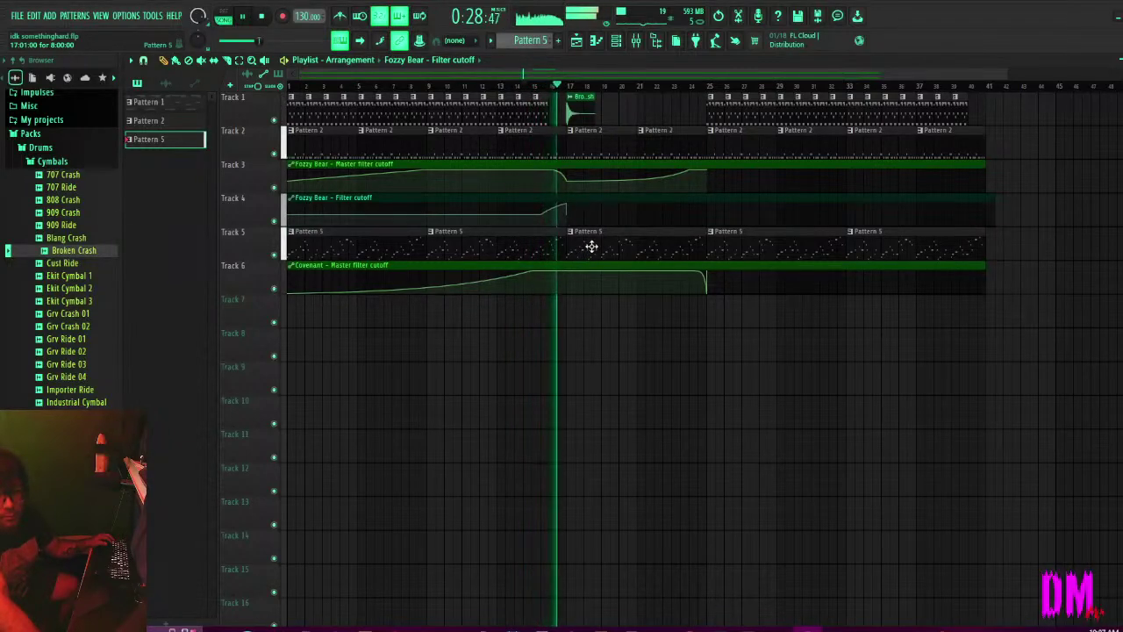
pyautogui.hotkey('ctrl', 's')
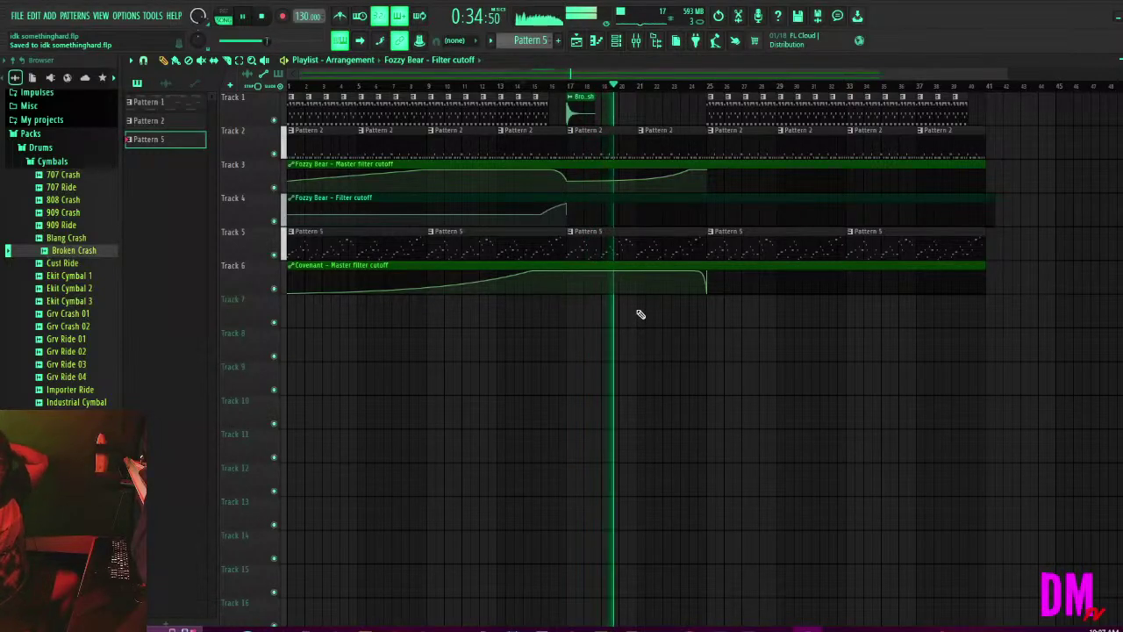
pyautogui.click(521, 85)
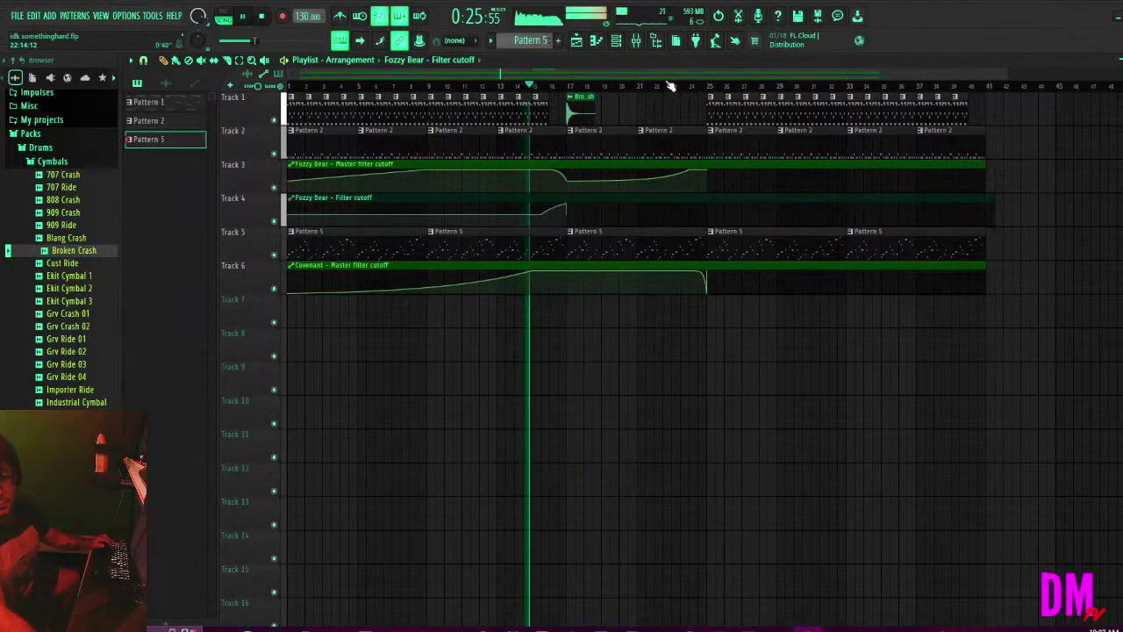
# Find the Broken Crash's mixer track, Insert 7, and lower its level to -12.3 dB.
pyautogui.click(637, 42)
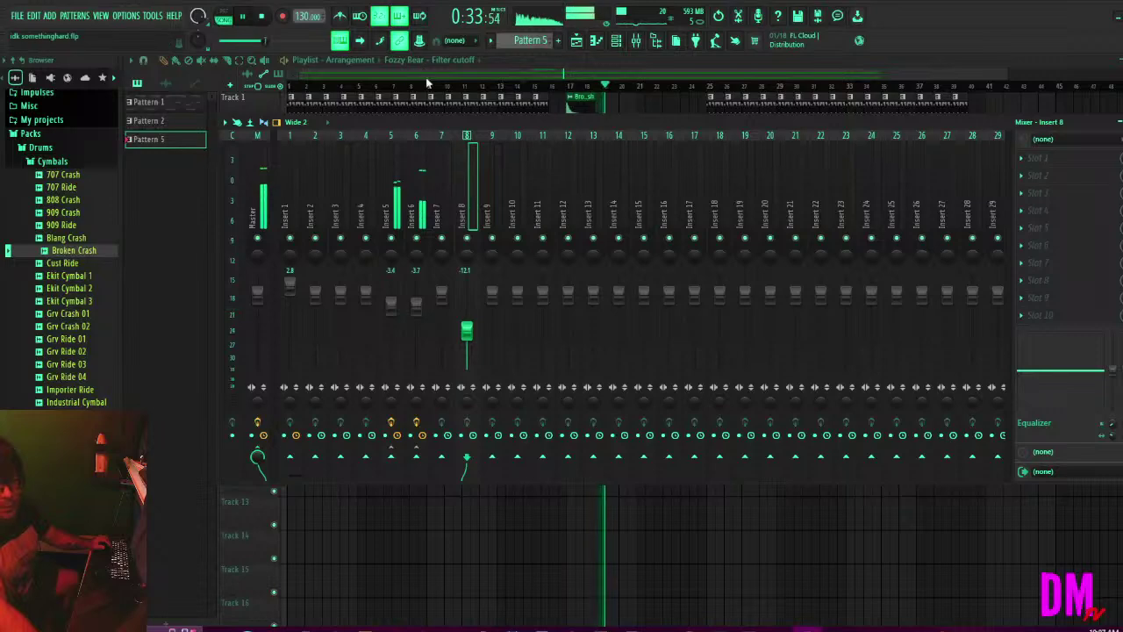
pyautogui.doubleClick(572, 103)
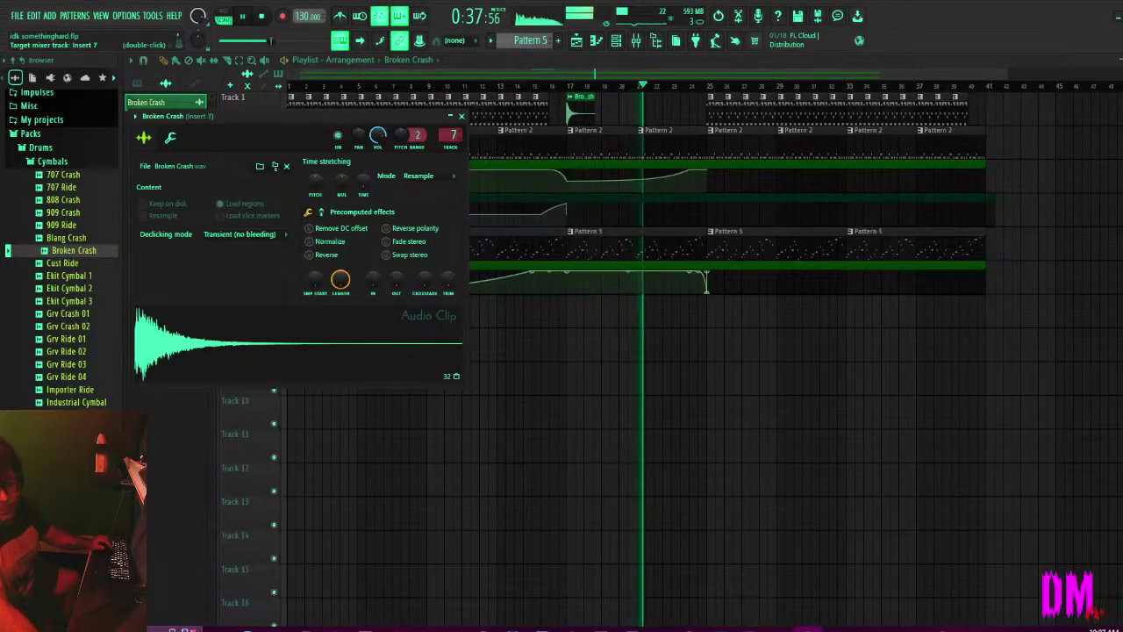
pyautogui.press('F9')
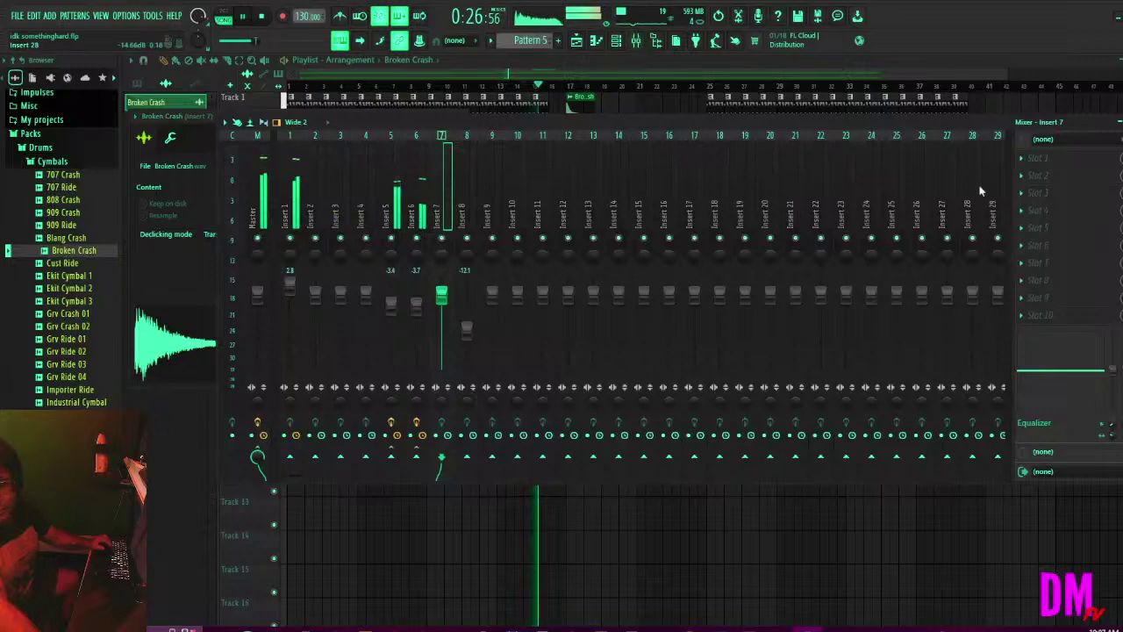
pyautogui.click(1025, 159)
pyautogui.moveTo(1033, 172)
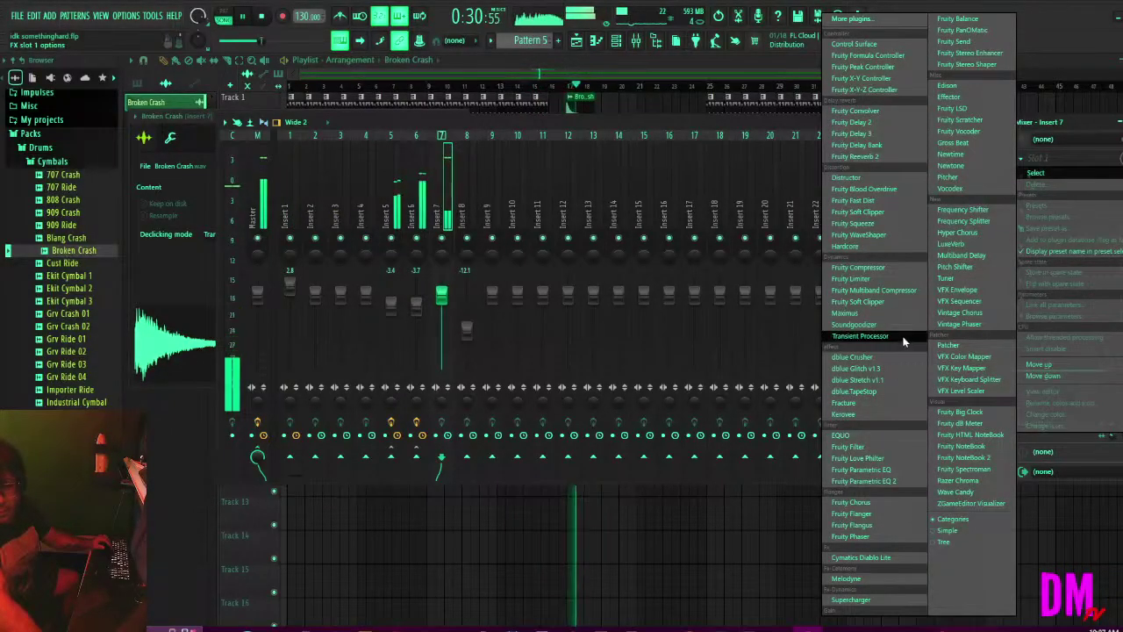
pyautogui.click(439, 317)
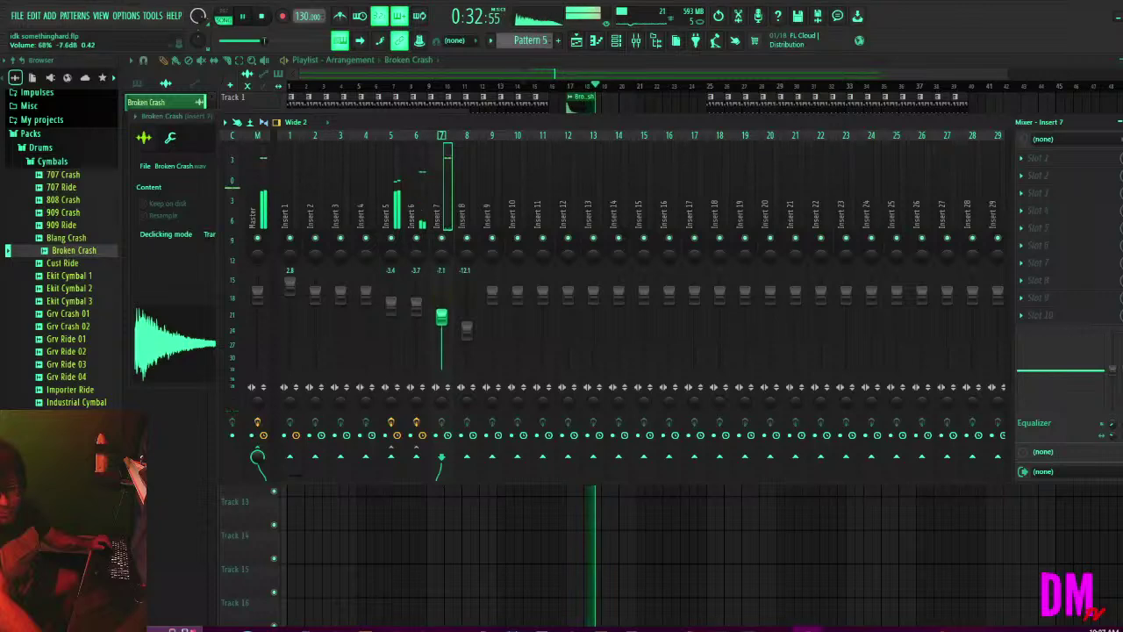
# Add Fruity Delay 2 to the first effect slot of Insert 7 and play the crash transition in the playlist.
pyautogui.click(1020, 165)
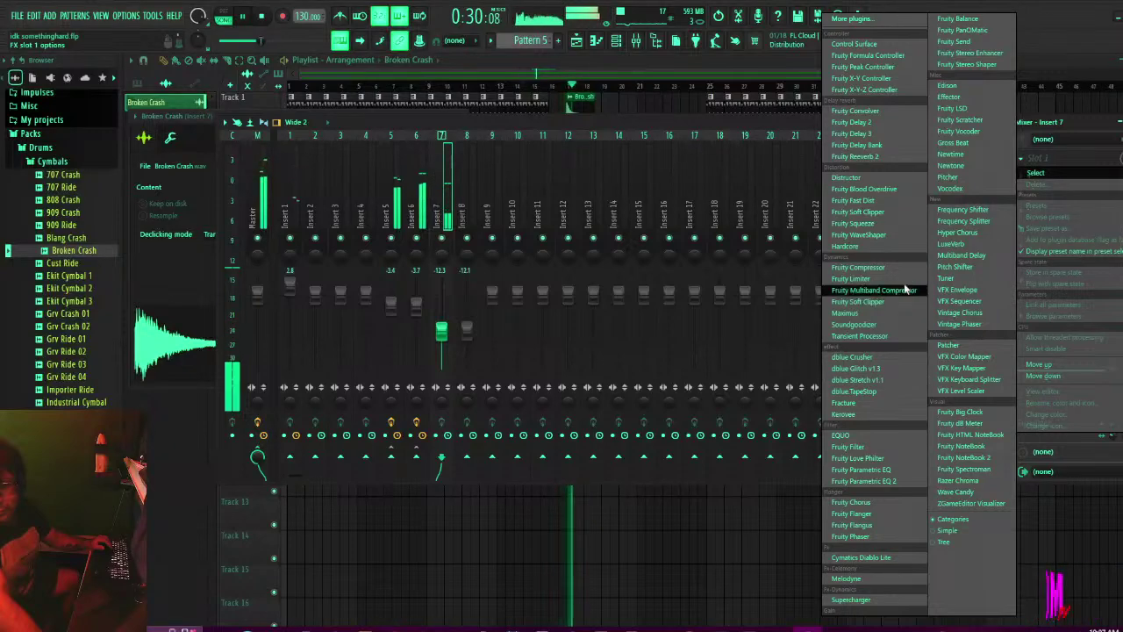
pyautogui.click(904, 124)
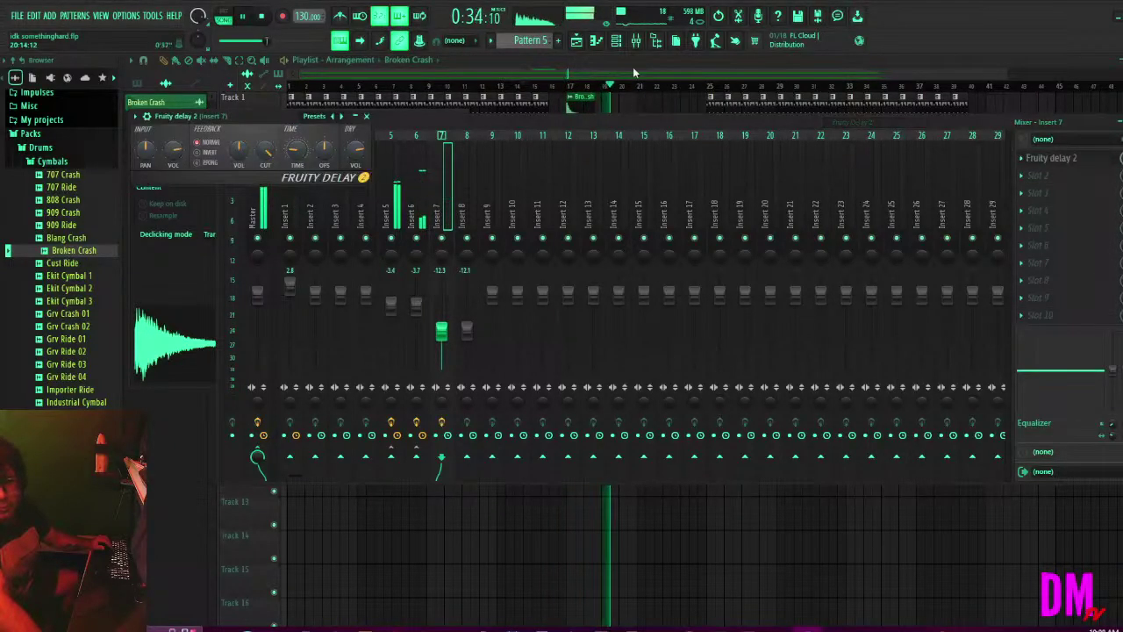
pyautogui.click(632, 67)
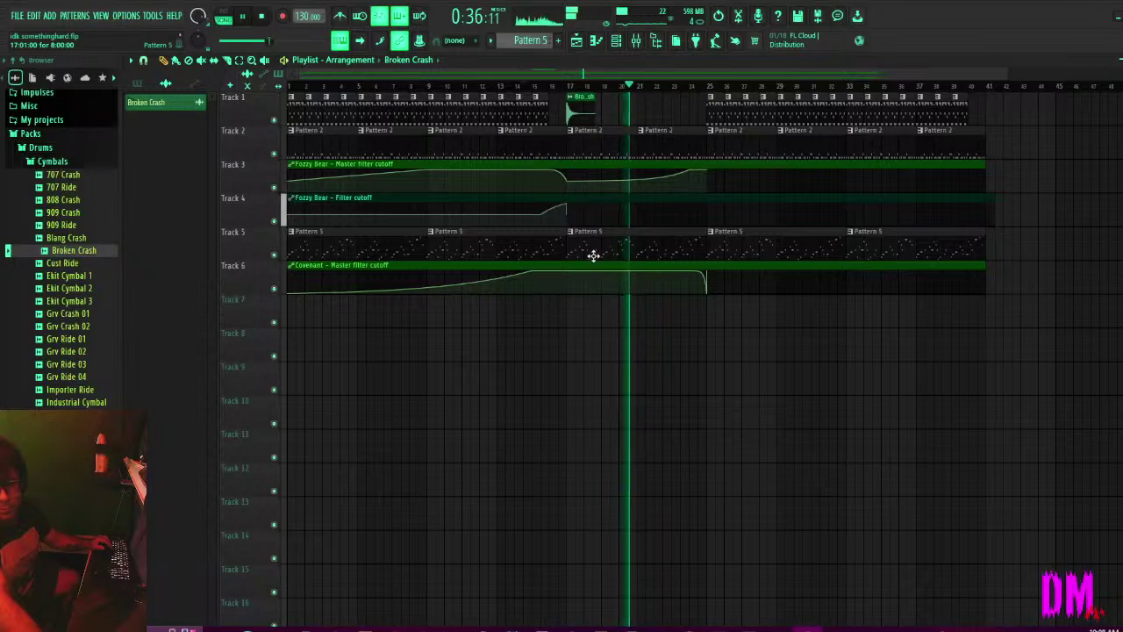
pyautogui.press('space')
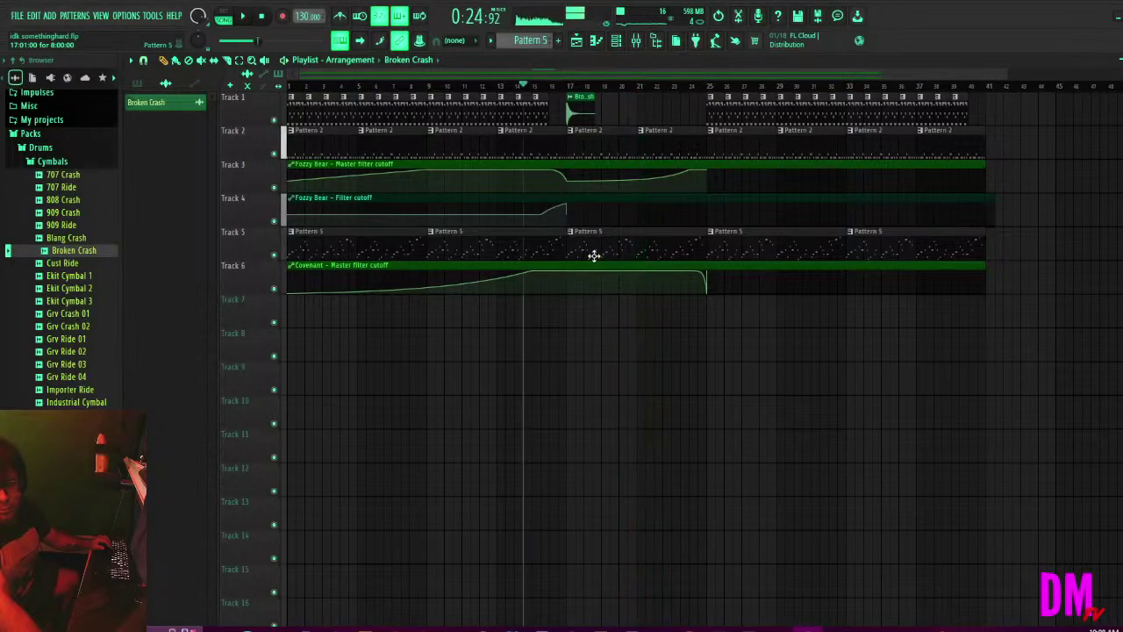
pyautogui.press('space')
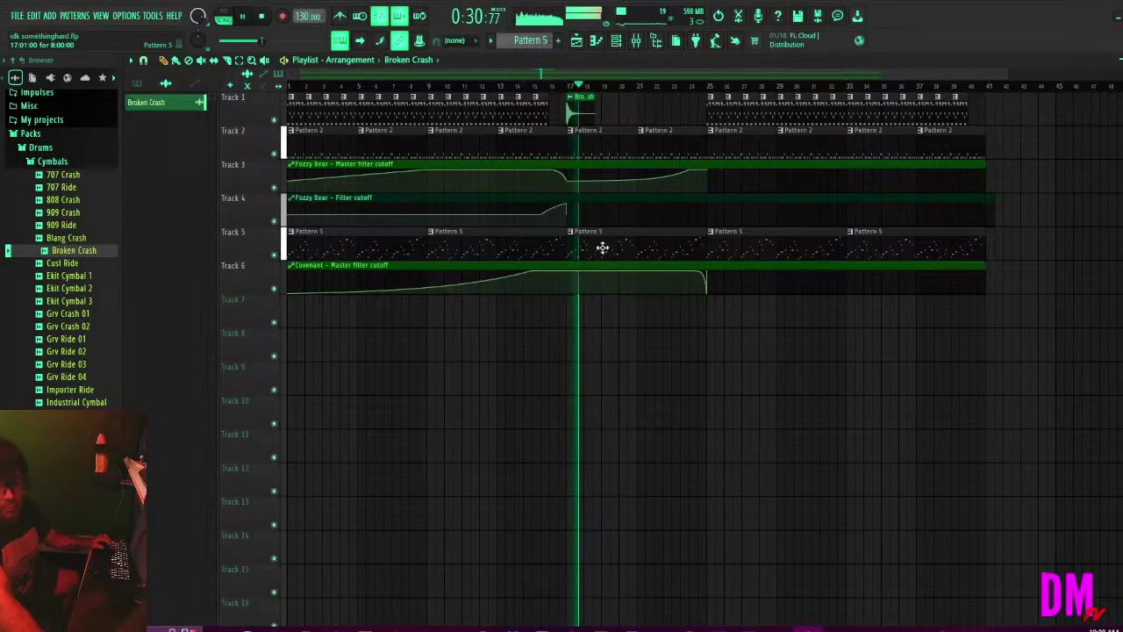
# Open the Covenant notes of Pattern 5, move the highest note in bar 8 down to F4 and play back the ending.
pyautogui.doubleClick(604, 250)
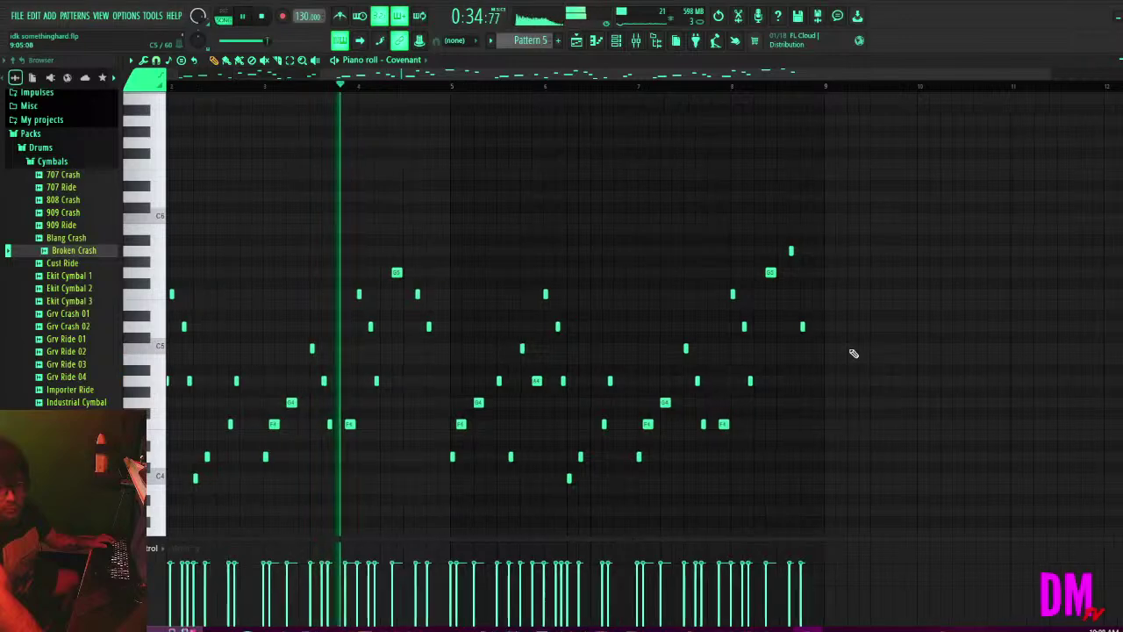
pyautogui.scroll(2, 852, 353)
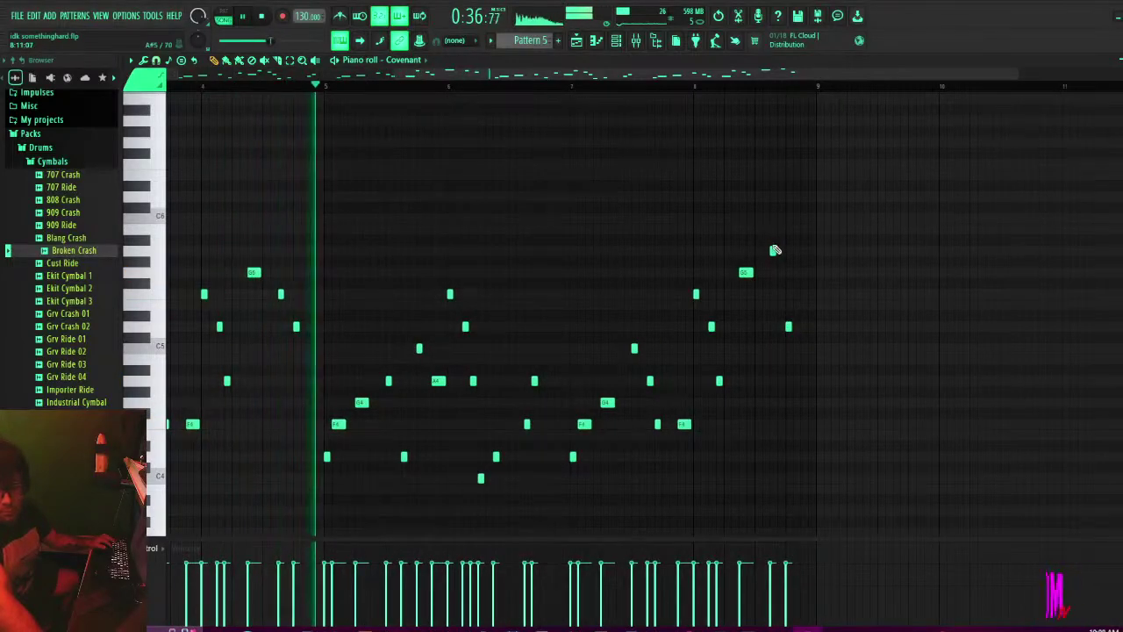
pyautogui.click(772, 381)
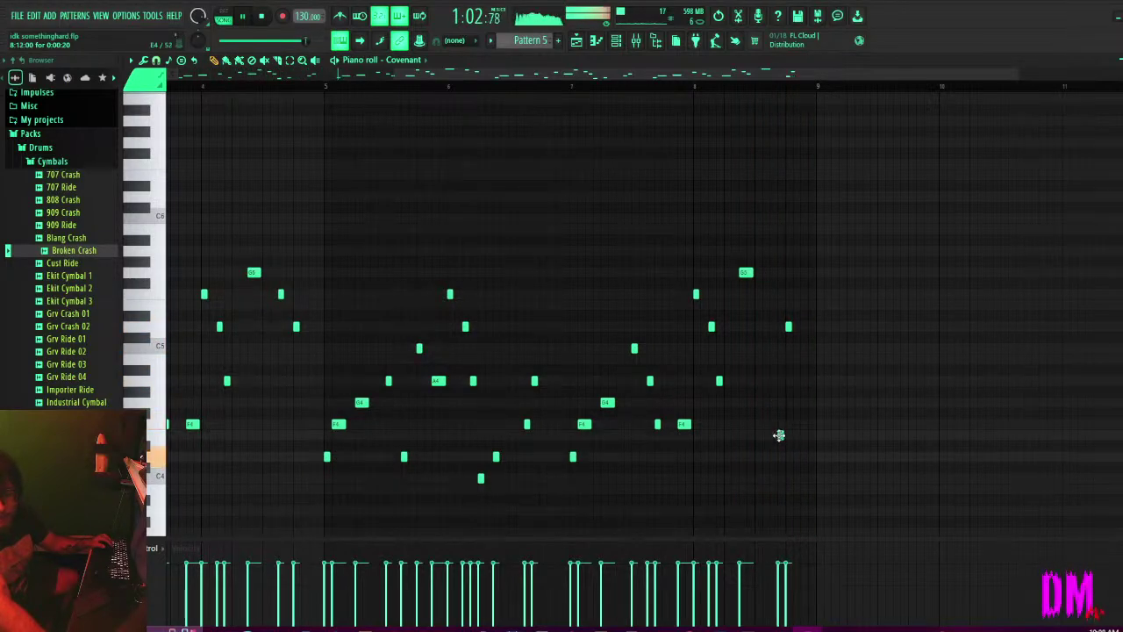
pyautogui.click(651, 87)
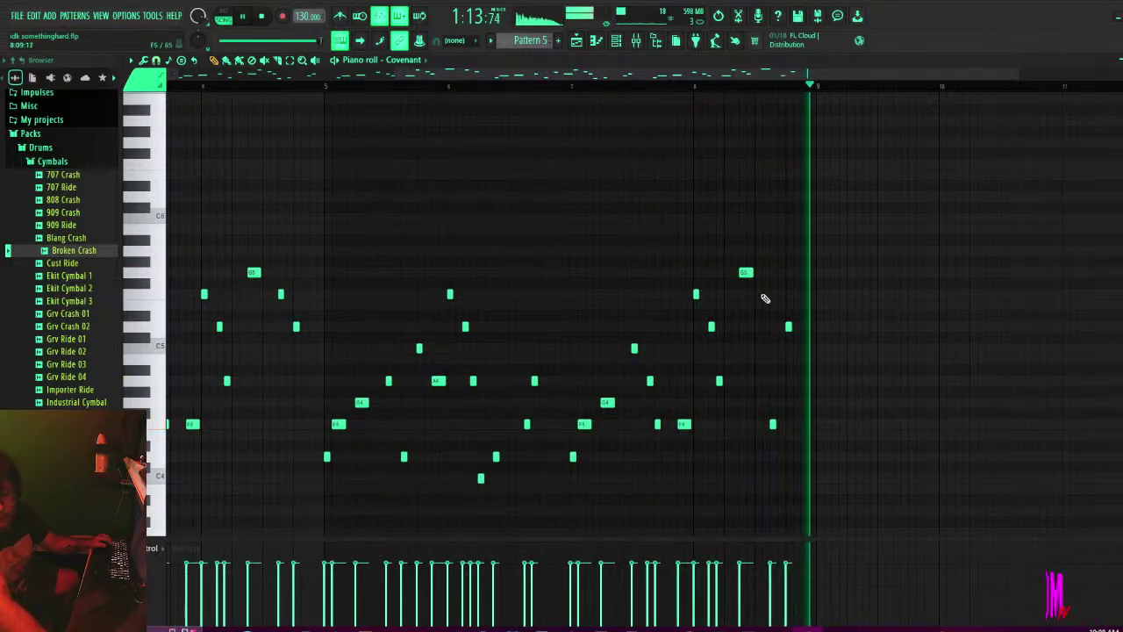
# Play the arrangement from around bar 25, view the channel rack and mixer levels, and save the project.
pyautogui.scroll(-1, 760, 316)
pyautogui.scroll(-1, 759, 322)
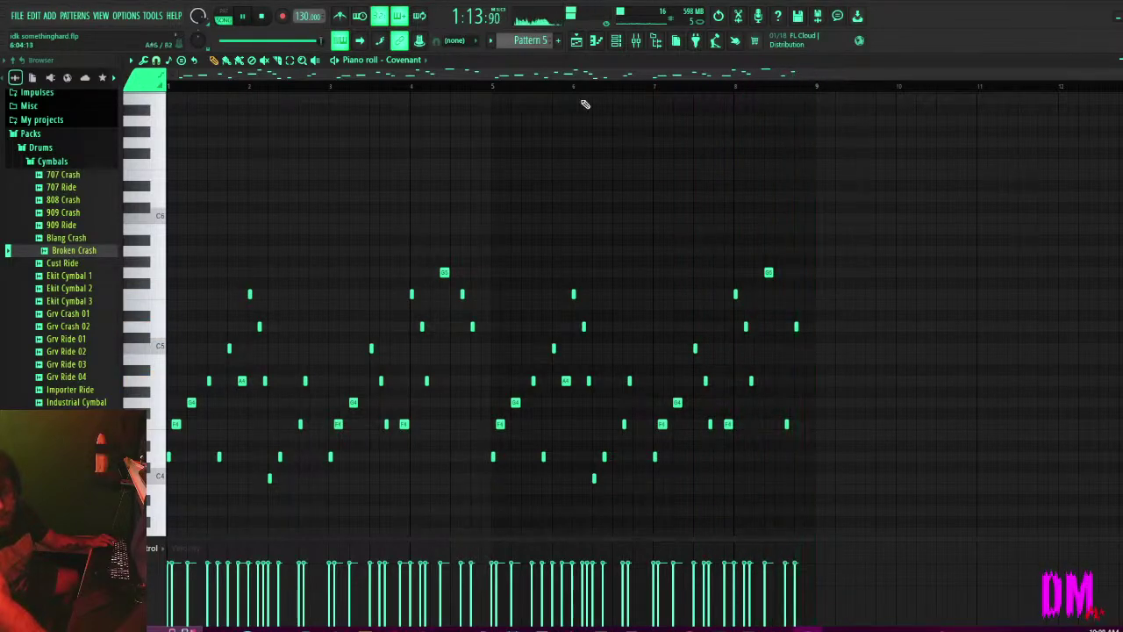
pyautogui.click(575, 43)
pyautogui.click(709, 91)
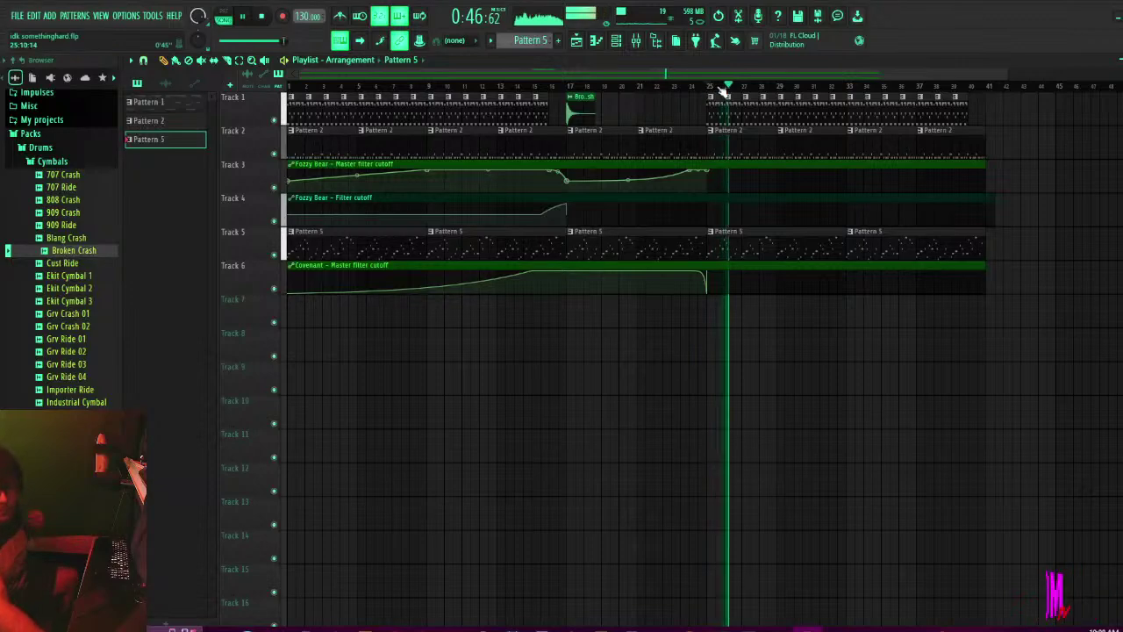
pyautogui.click(622, 42)
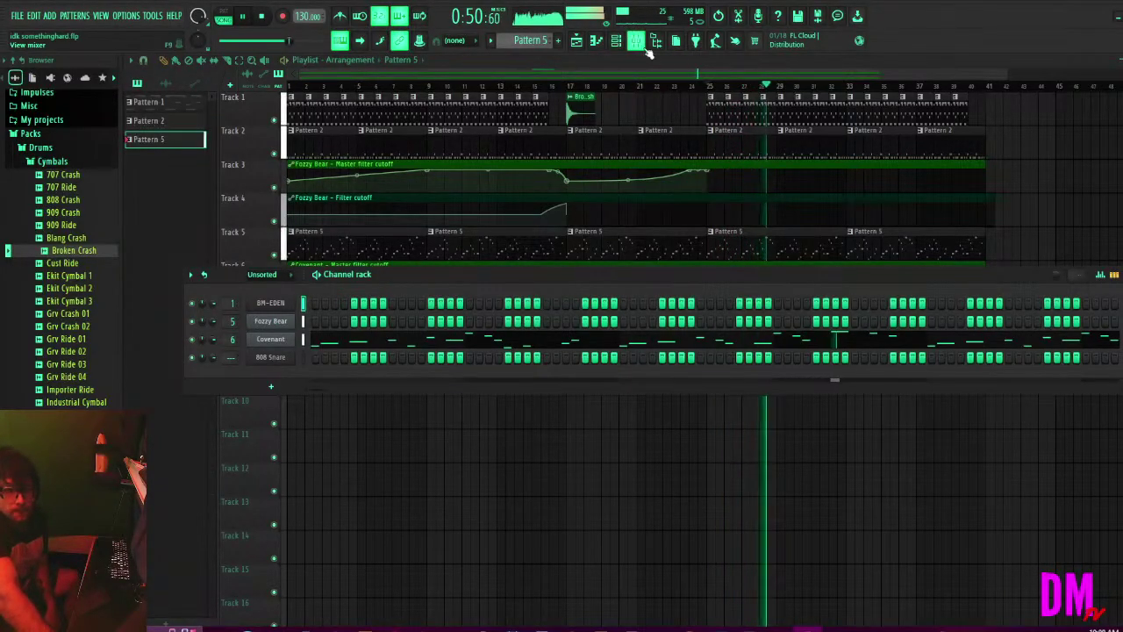
pyautogui.click(638, 43)
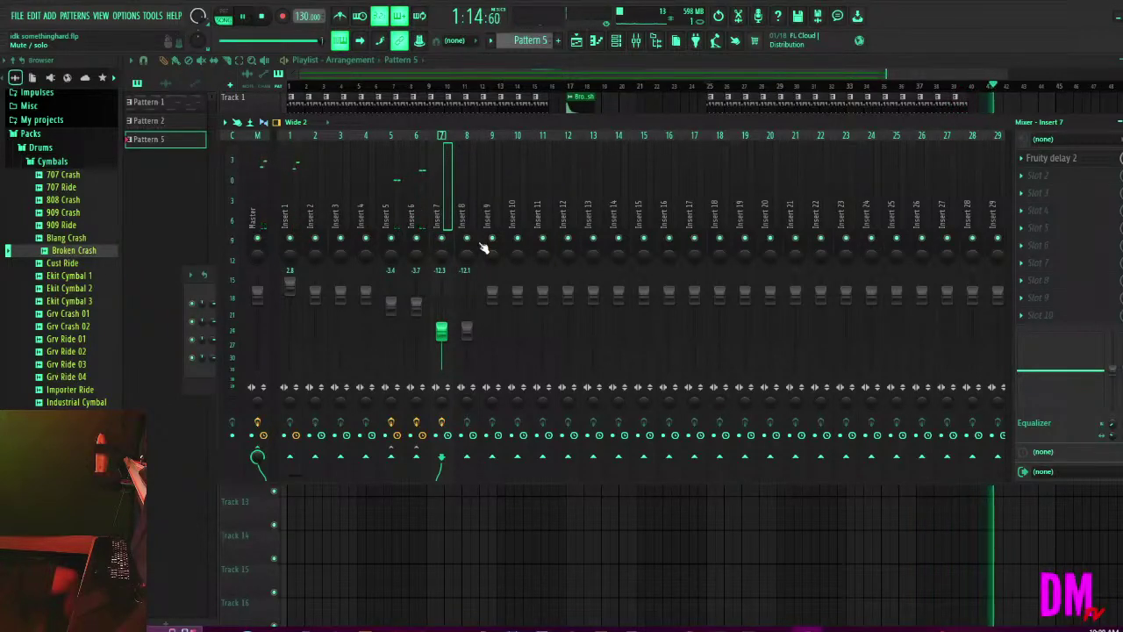
pyautogui.hotkey('ctrl', 's')
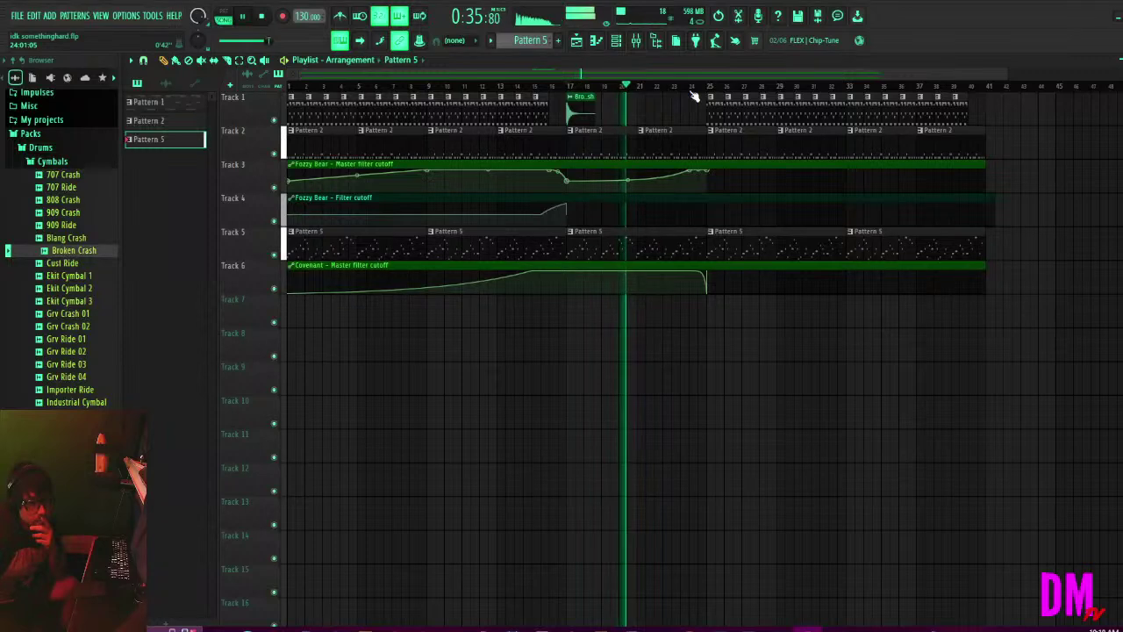
# Replay the playlist from bar 17 and examine the Broken Crash clip's sample settings and waveform.
pyautogui.press('space')
pyautogui.press('space')
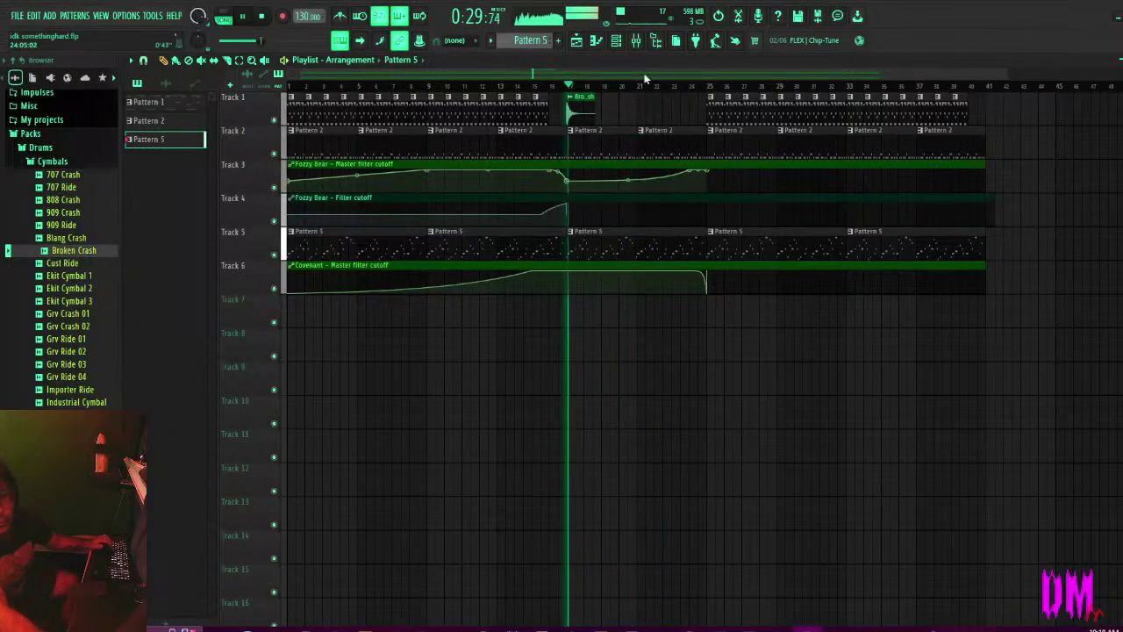
pyautogui.doubleClick(579, 105)
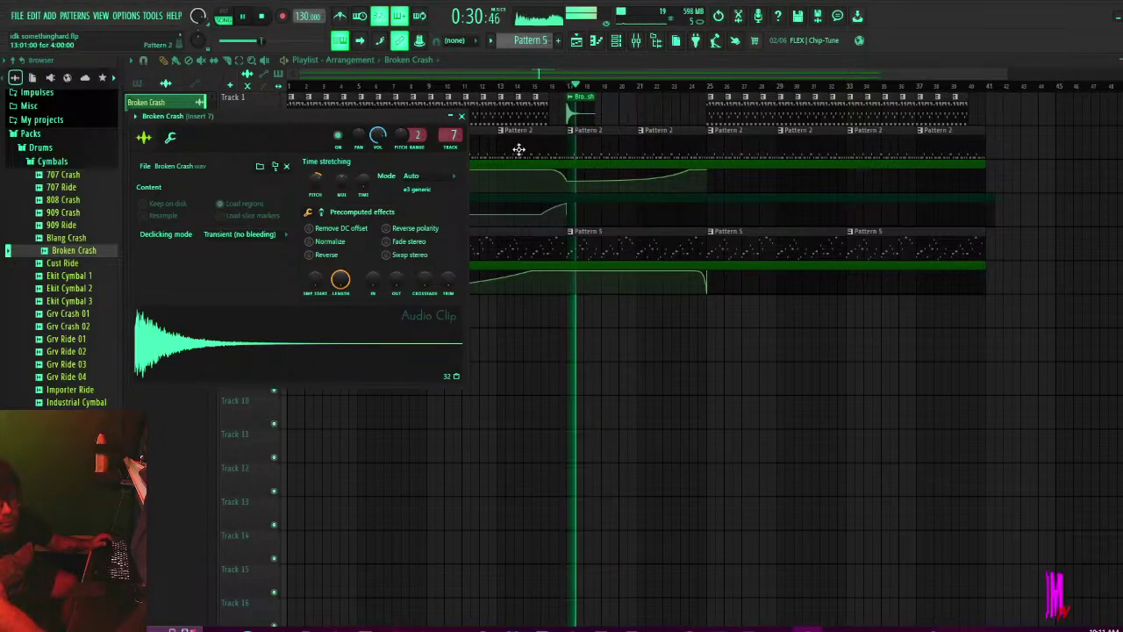
pyautogui.scroll(5, 554, 119)
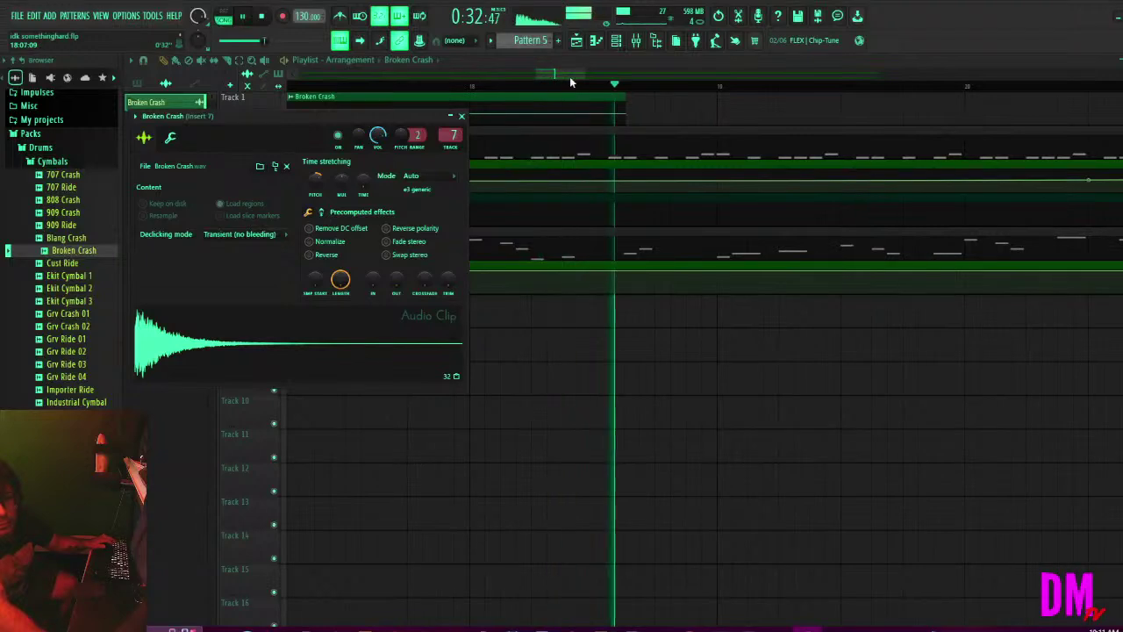
pyautogui.click(461, 116)
# Set the playlist snap to none while checking the Broken Crash clip's end, switch snapping back on and save the project.
pyautogui.click(144, 61)
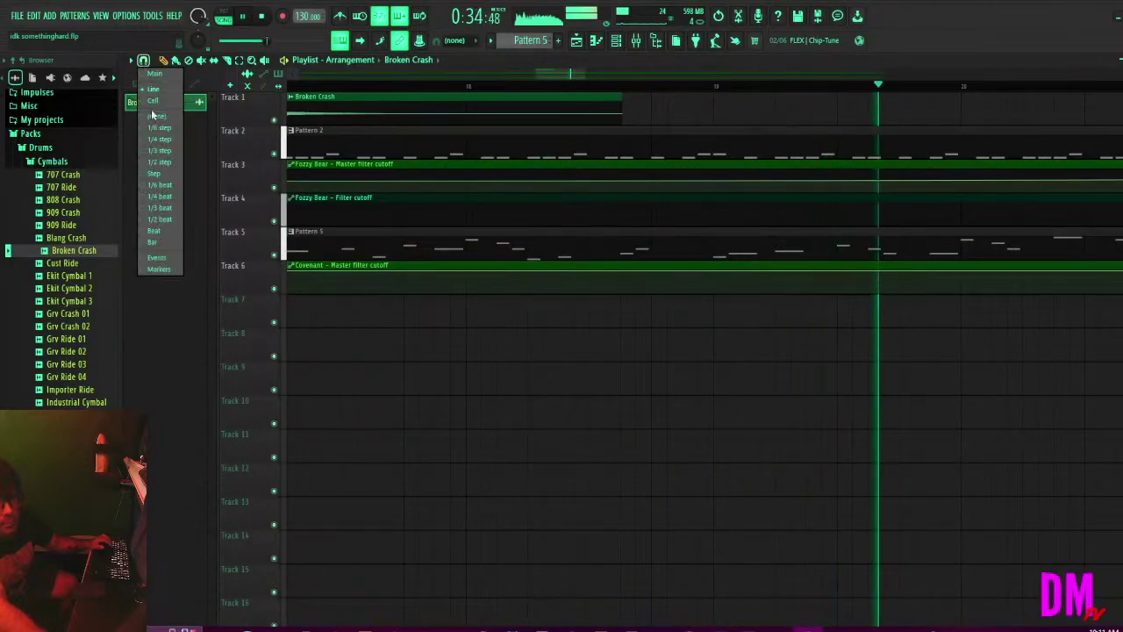
pyautogui.click(151, 109)
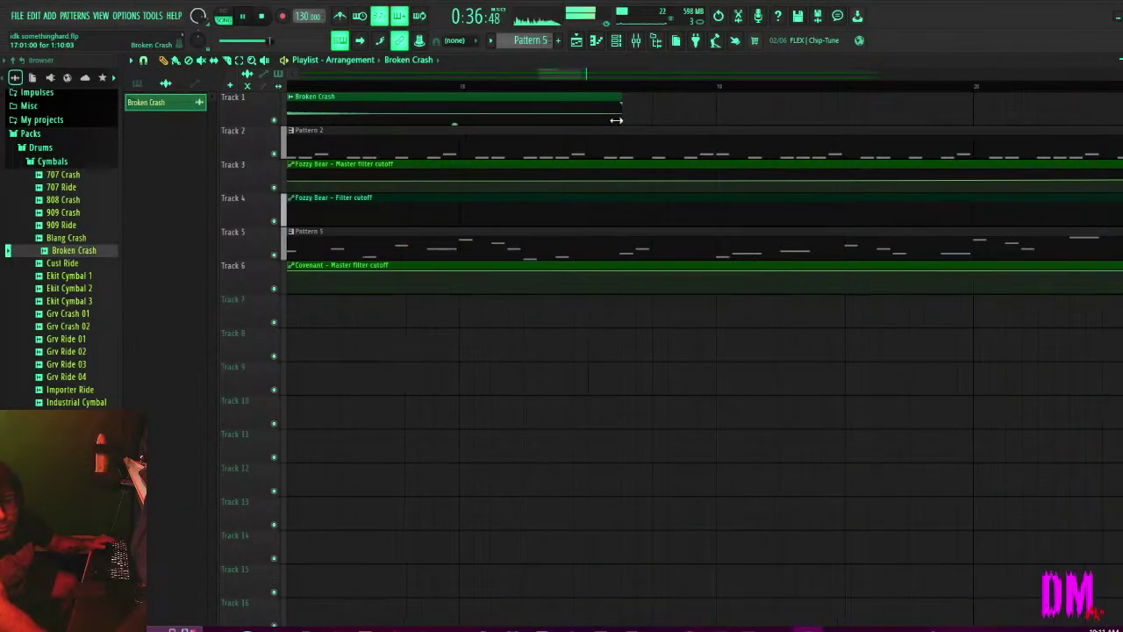
pyautogui.scroll(3, 602, 123)
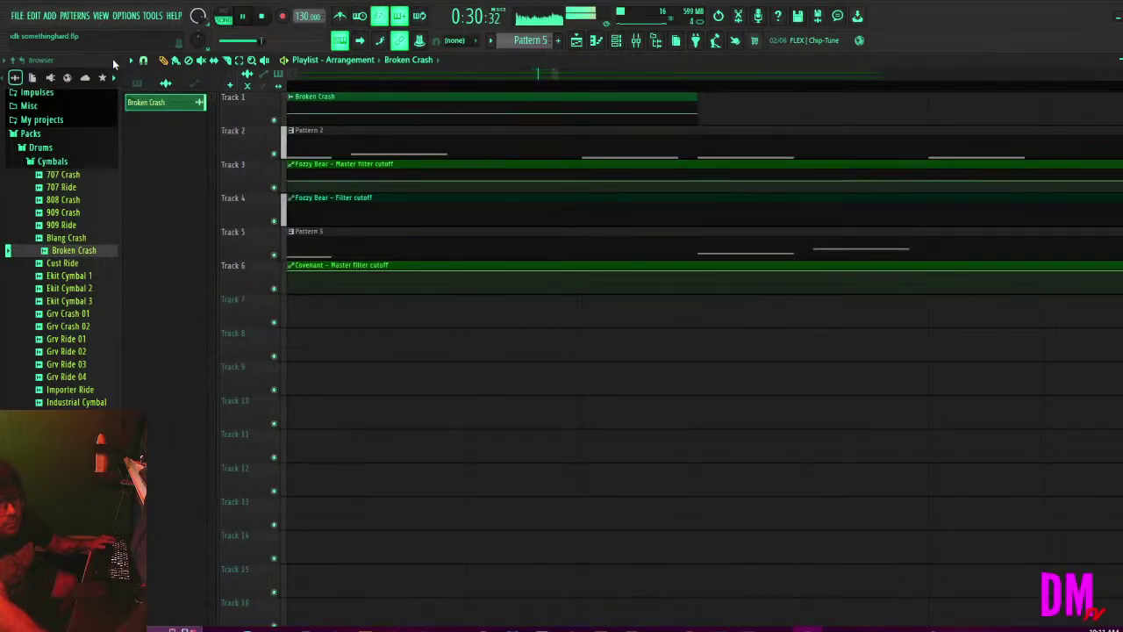
pyautogui.click(146, 62)
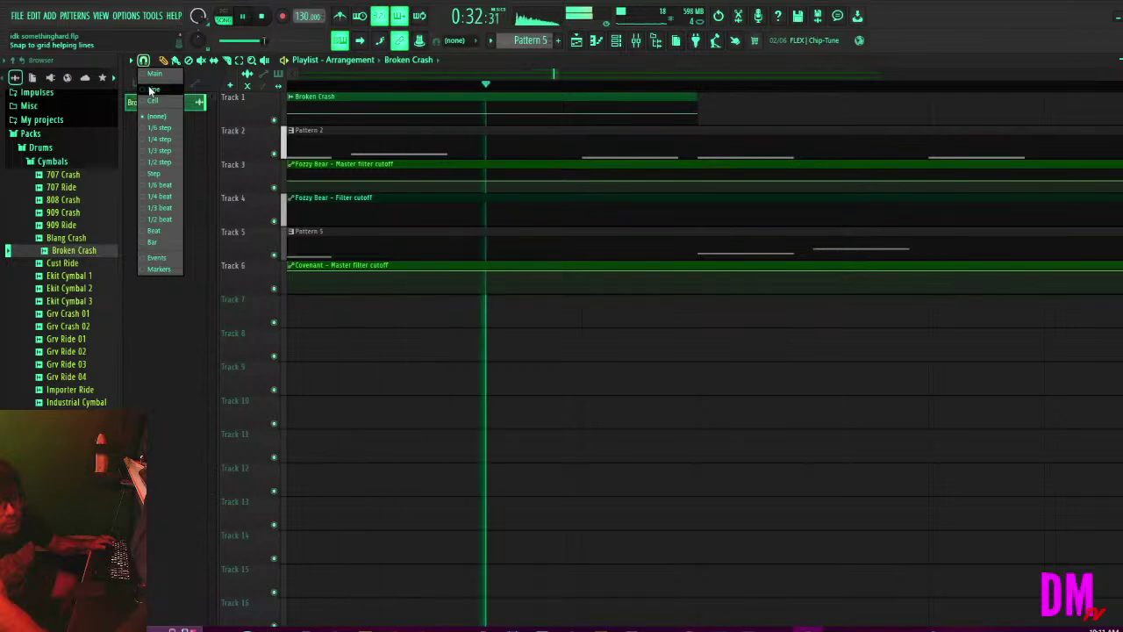
pyautogui.click(180, 127)
pyautogui.scroll(-5, 452, 388)
pyautogui.hotkey('ctrl', 's')
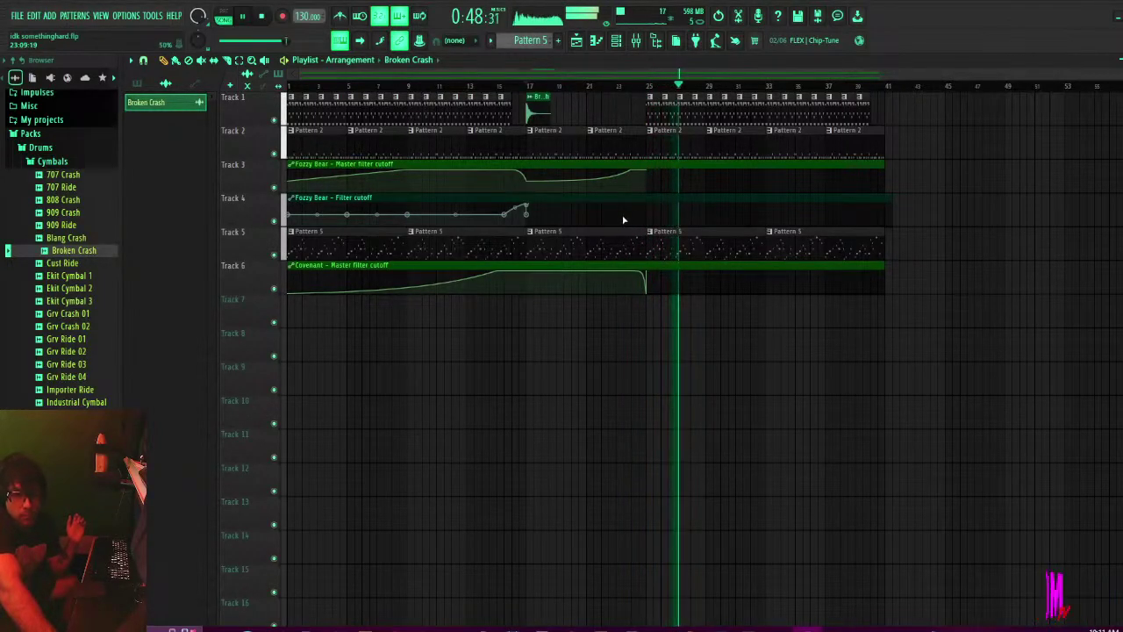
# Start the Fozzy Bear filter cutoff rise earlier, at bar 15, keeping its peak at bar 17.
pyautogui.scroll(1, 601, 231)
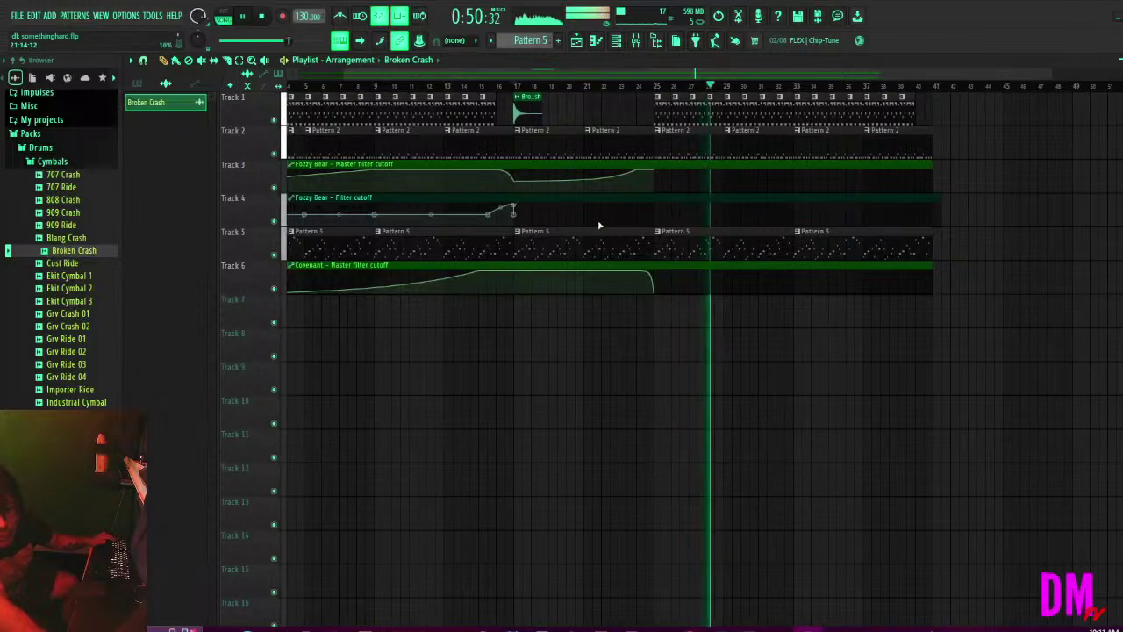
pyautogui.scroll(1, 623, 226)
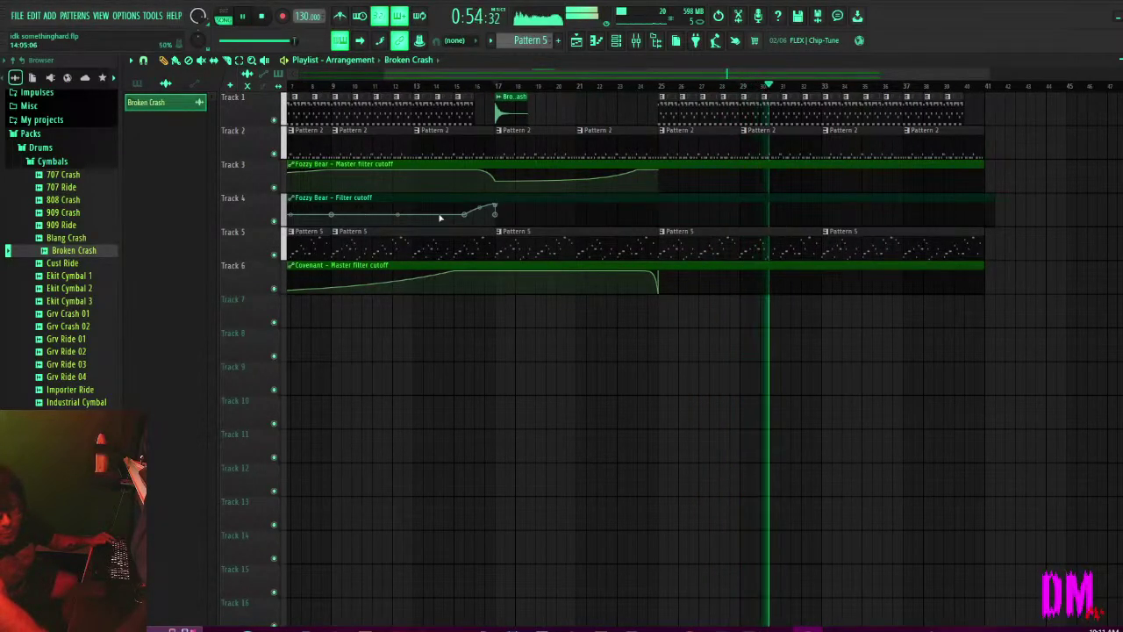
pyautogui.moveTo(466, 215); pyautogui.dragTo(454, 214)
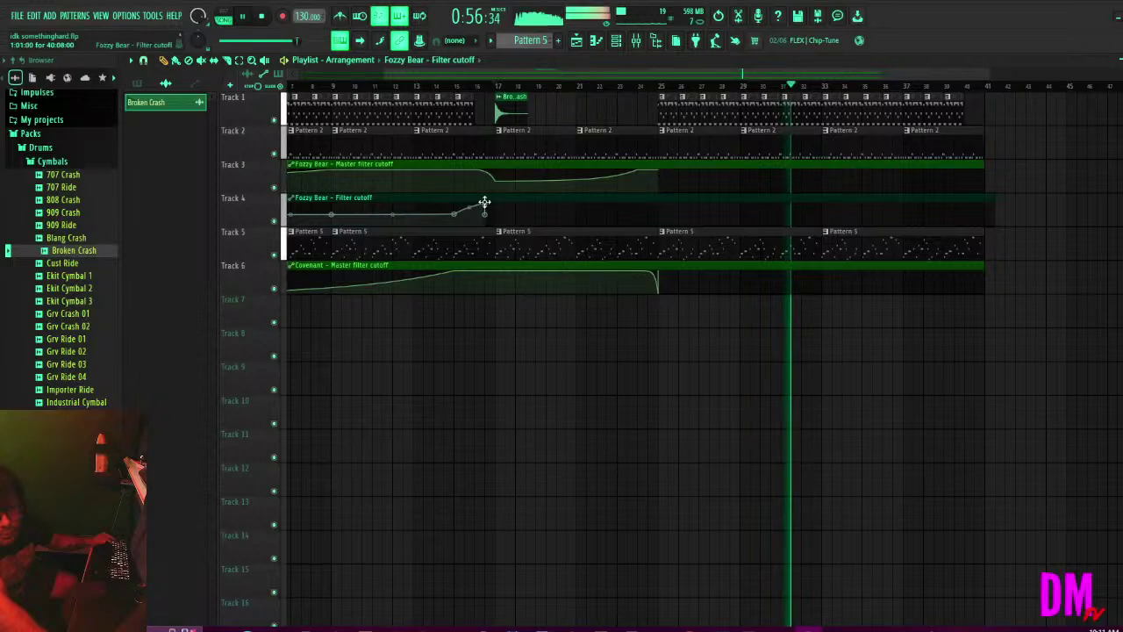
pyautogui.moveTo(489, 205)
pyautogui.mouseDown()
pyautogui.moveTo(499, 200)
pyautogui.moveTo(493, 208)
pyautogui.mouseUp()
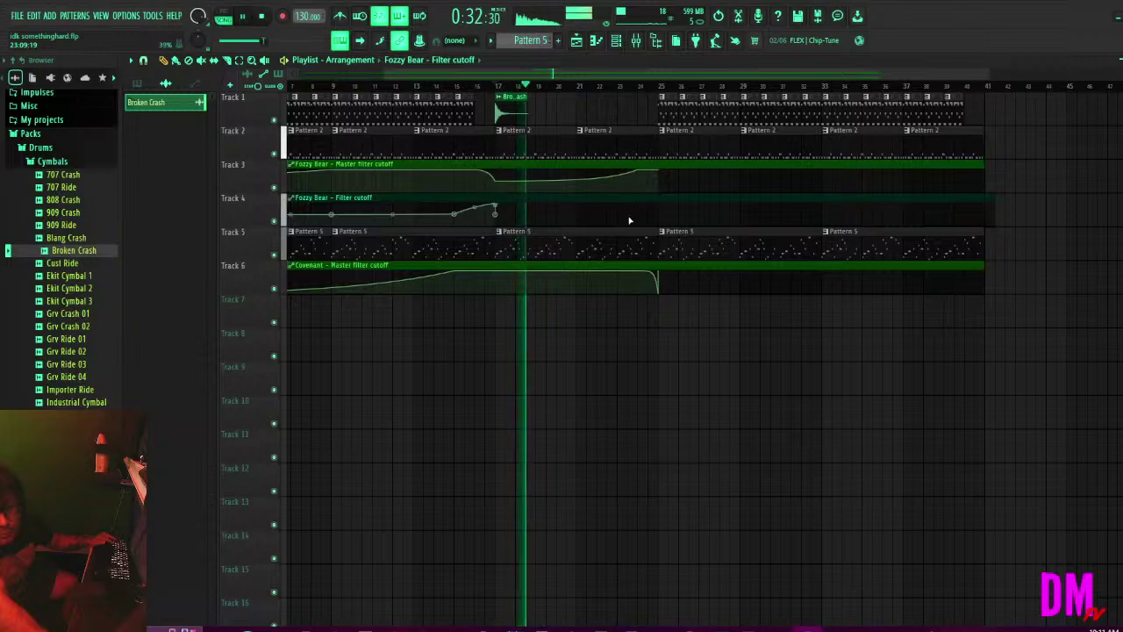
# Add a Fozzy Bear filter cutoff automation point at bar 23 and paste the 50% value into it.
pyautogui.rightClick(618, 218)
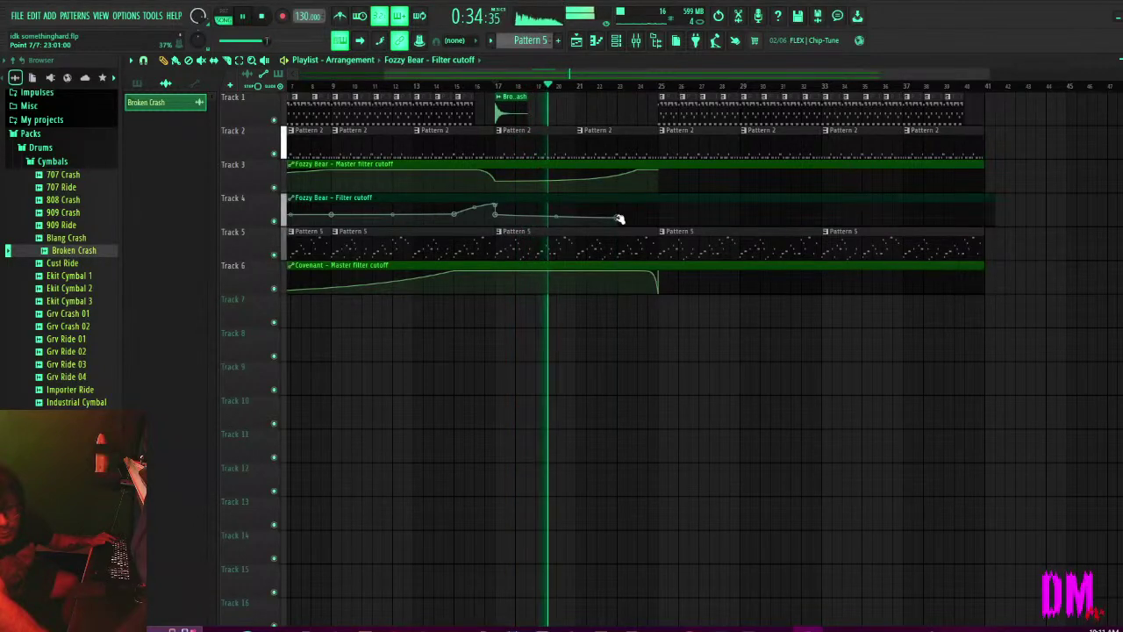
pyautogui.rightClick(618, 218)
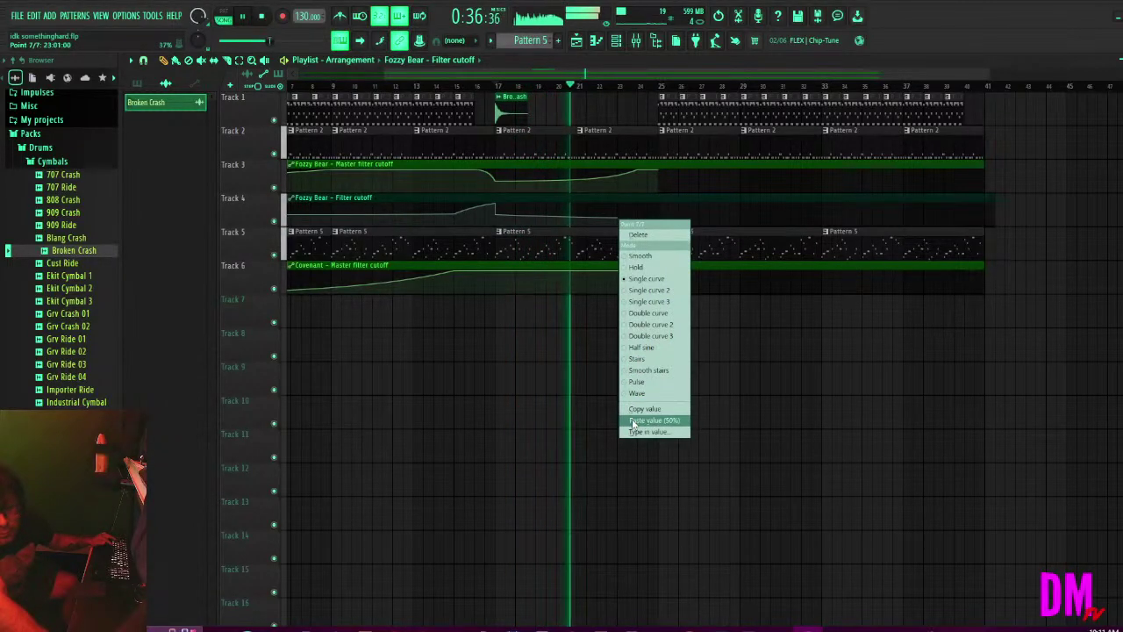
pyautogui.click(654, 419)
# Raise the Fozzy Bear filter cutoff to a peak at bar 25 and add a drop there with the pasted 50% value.
pyautogui.rightClick(659, 216)
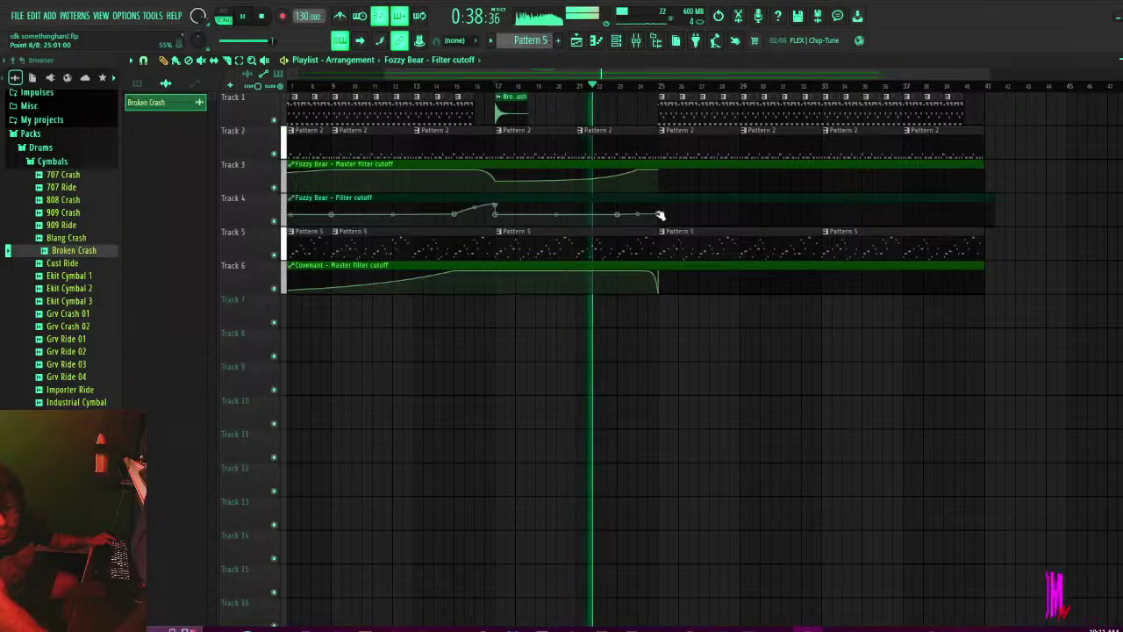
pyautogui.moveTo(659, 216); pyautogui.dragTo(660, 202)
pyautogui.rightClick(658, 218)
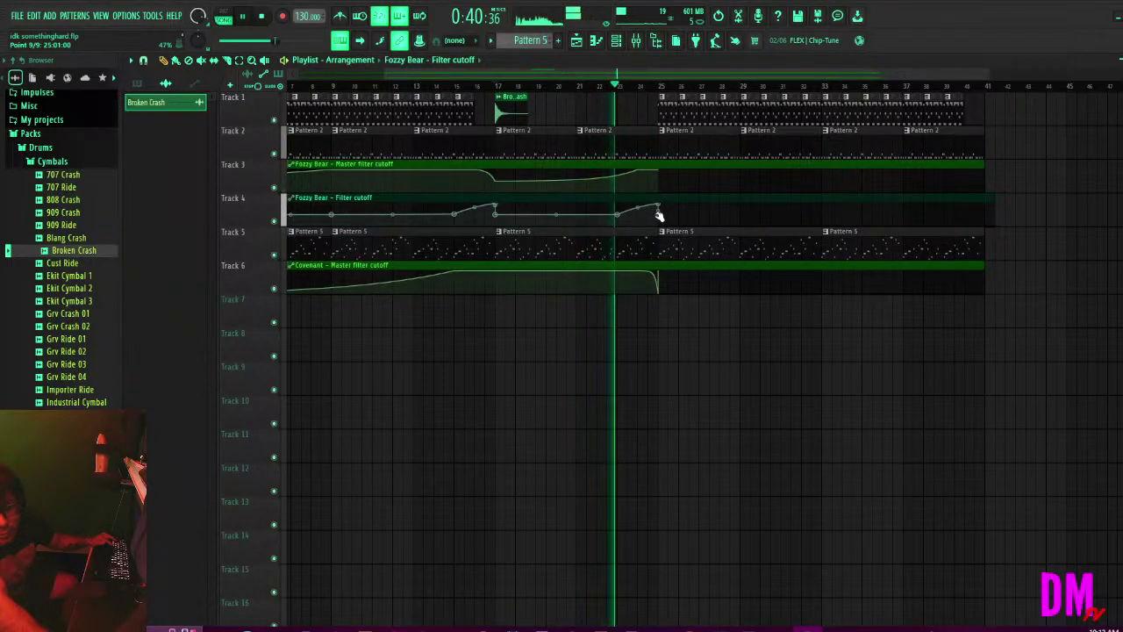
pyautogui.rightClick(659, 218)
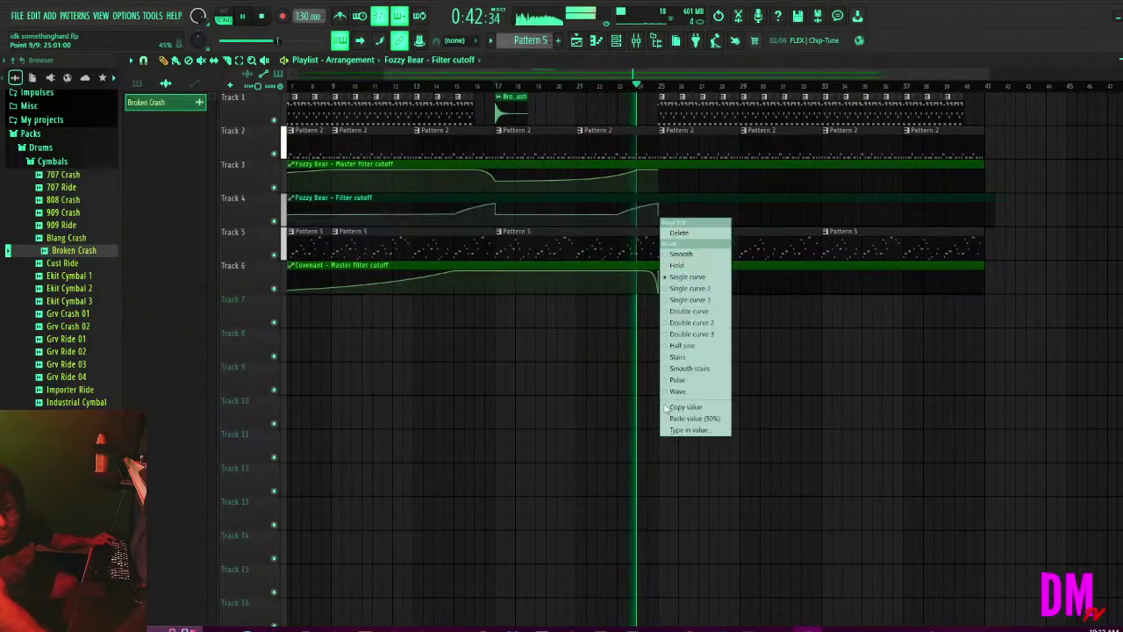
pyautogui.click(678, 419)
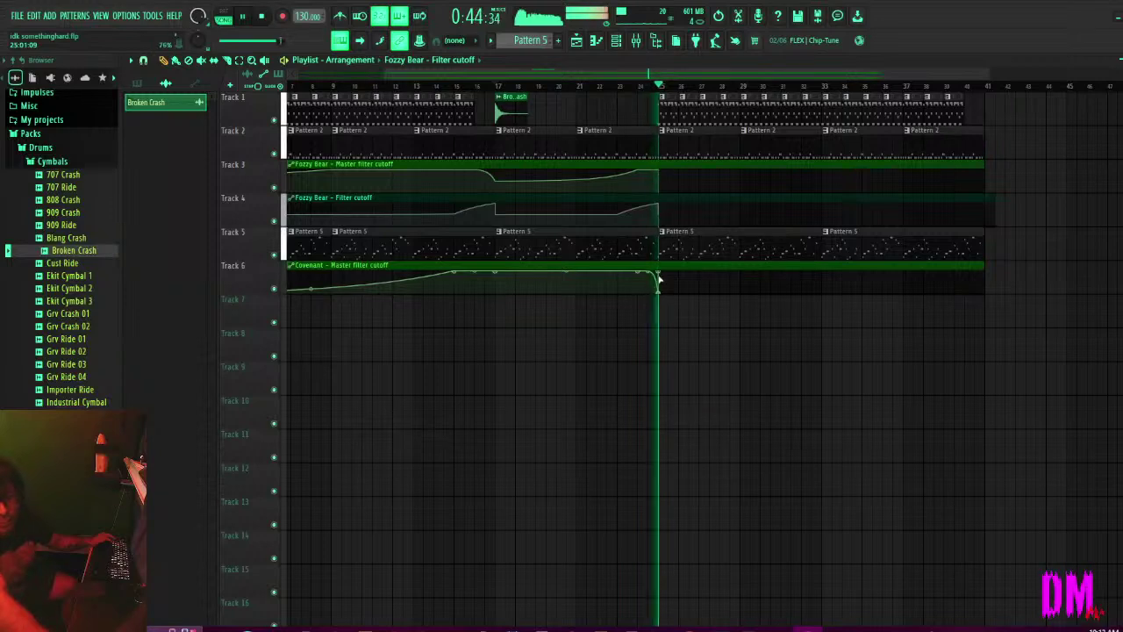
# Save the project and restart playback from bar 17 to hear the new filter automation.
pyautogui.hotkey('ctrl', 's')
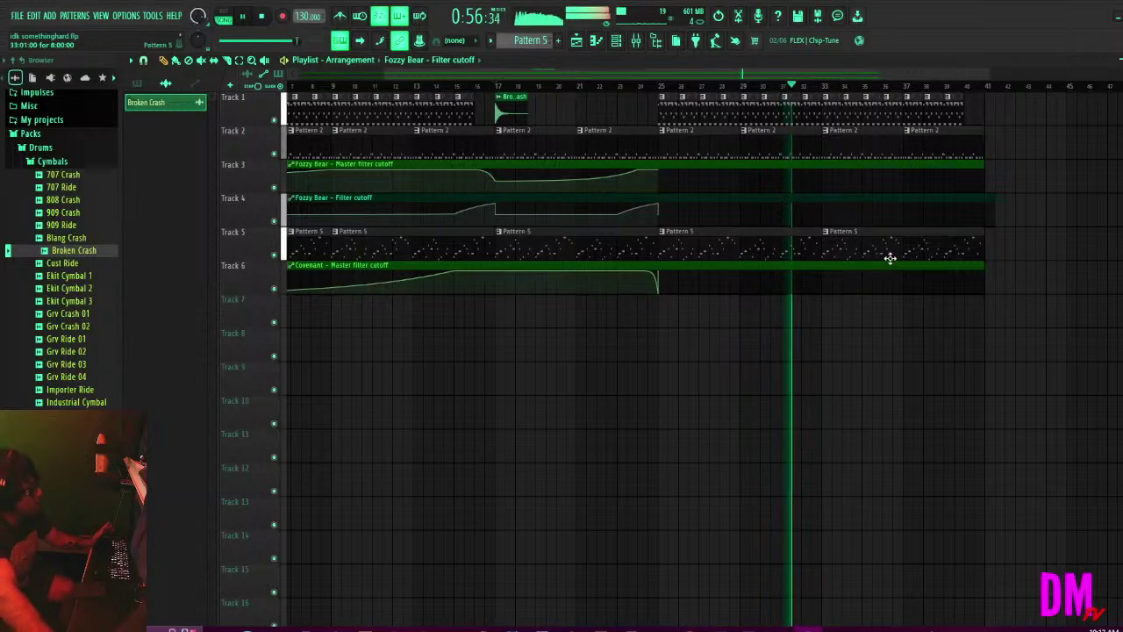
pyautogui.hotkey('ctrl', 's')
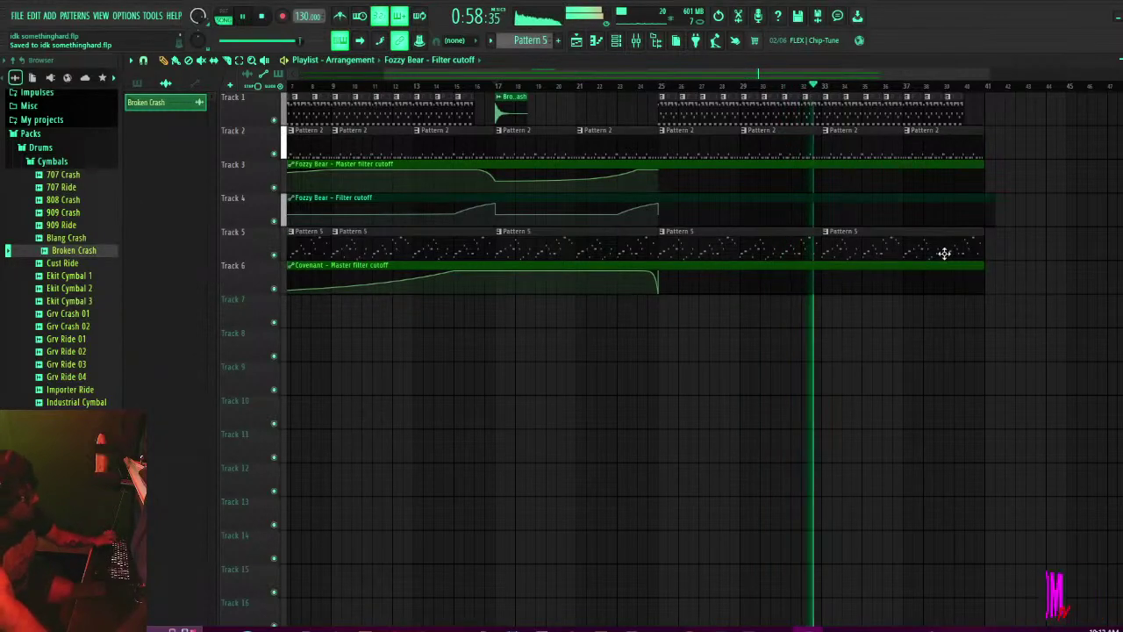
pyautogui.press('space')
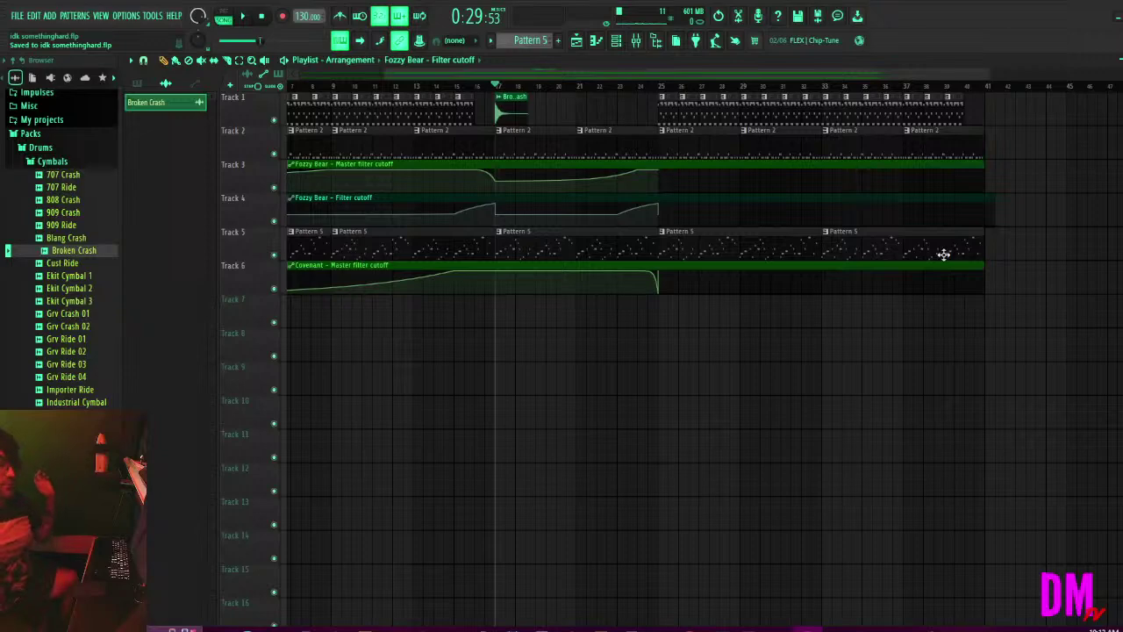
pyautogui.press('space')
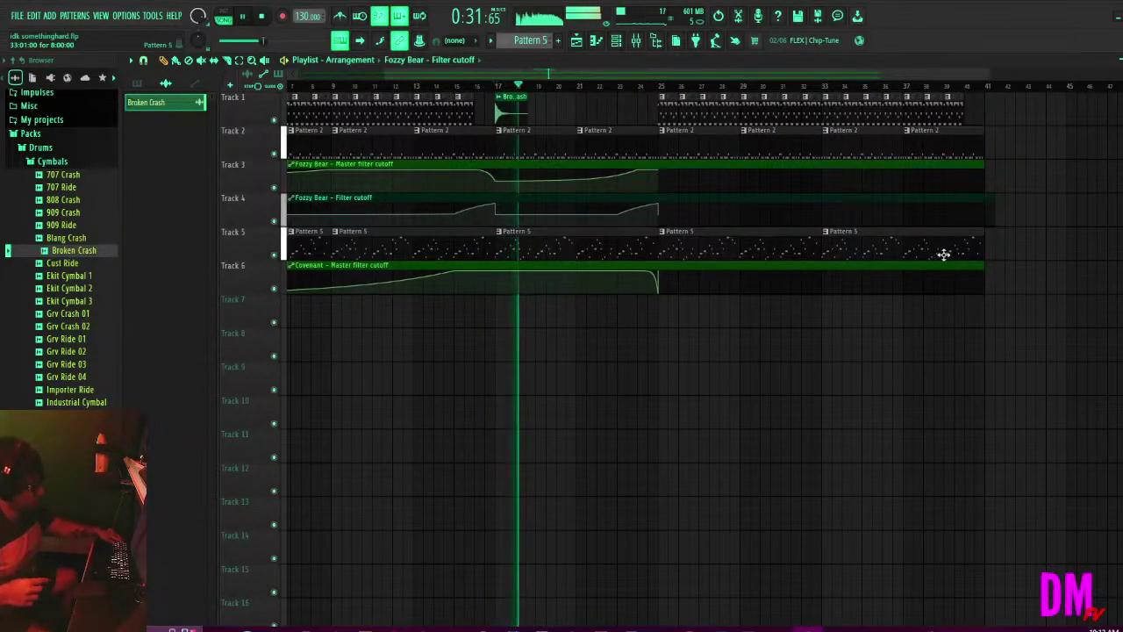
# Duplicate the clips of bars 25 to 40 on Tracks 1, 2 and 5 so the copies start at bar 41.
pyautogui.scroll(-3, 943, 255)
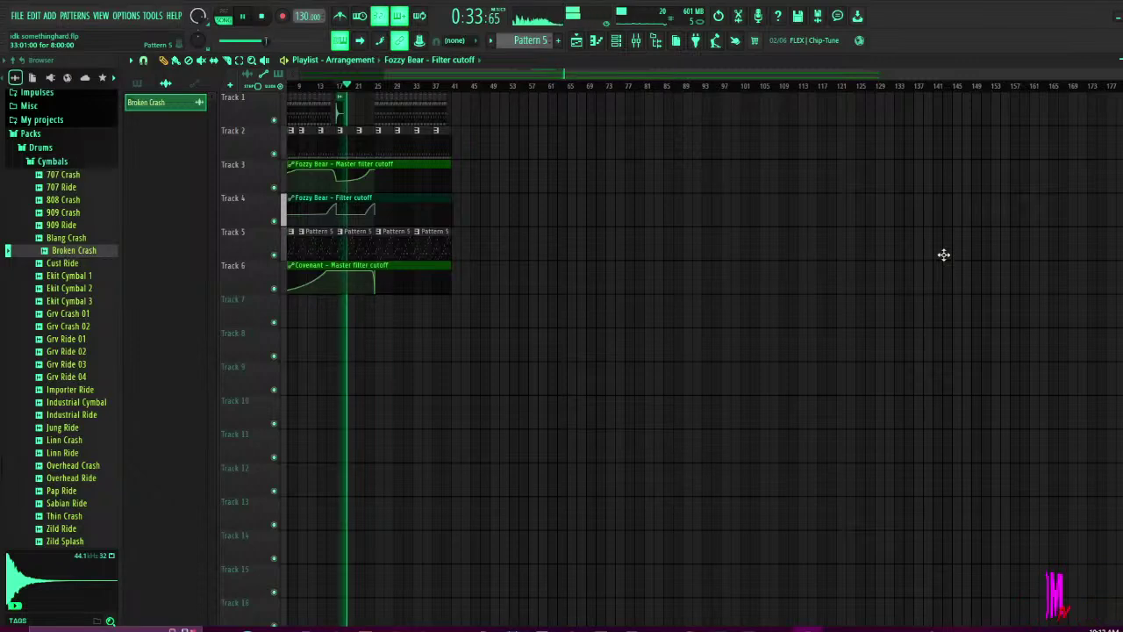
pyautogui.hscroll(-2, 315, 79)
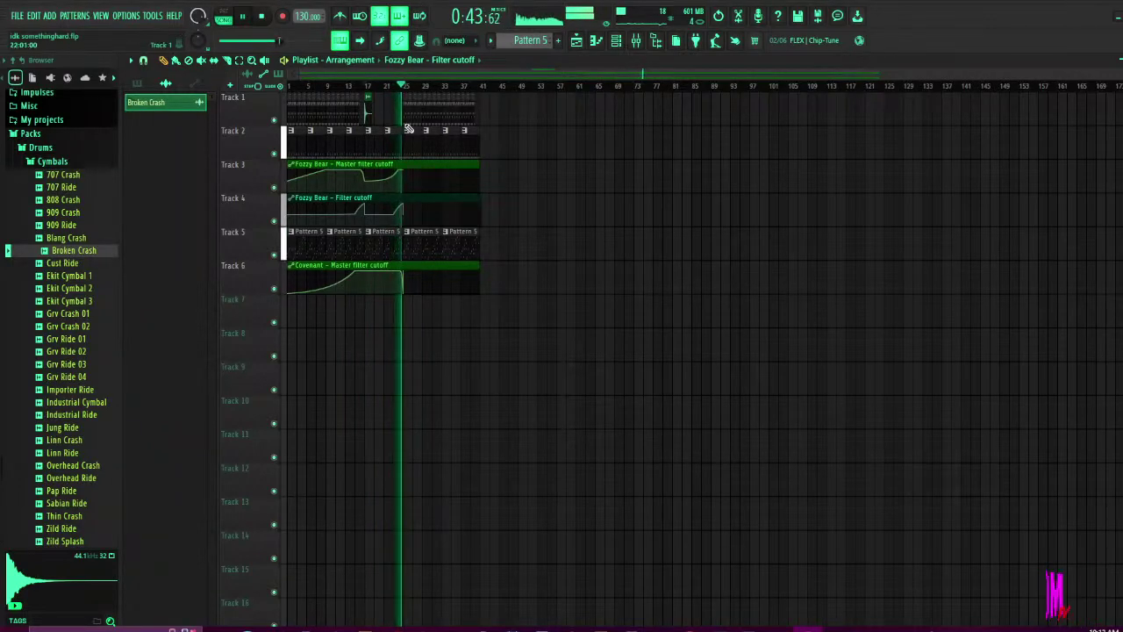
pyautogui.moveTo(489, 144); pyautogui.dragTo(465, 105)
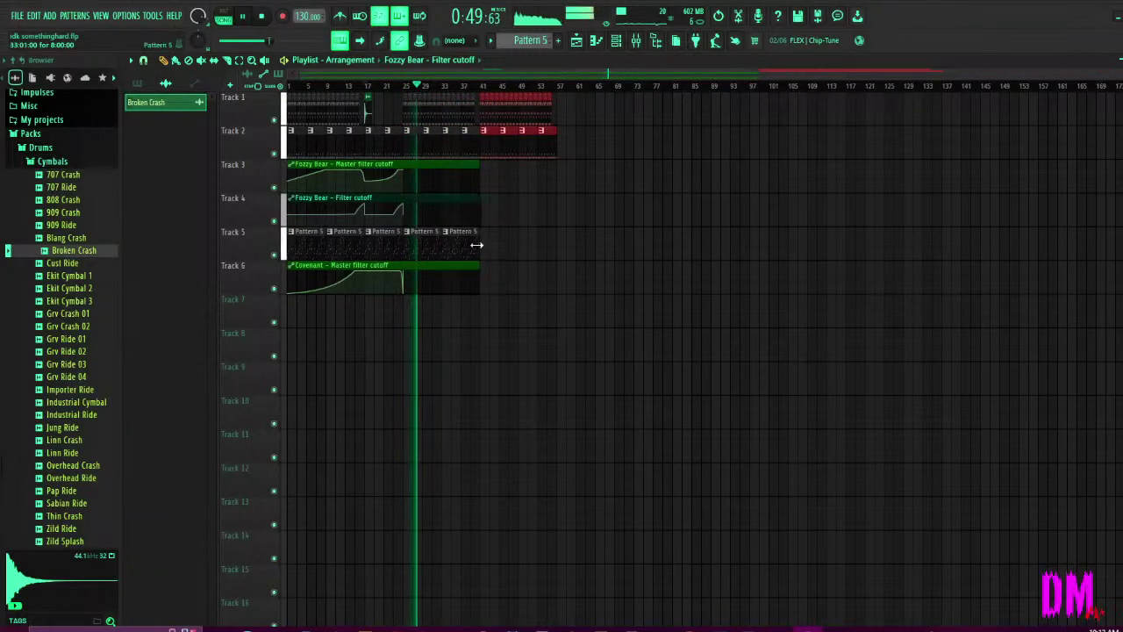
pyautogui.moveTo(501, 228); pyautogui.dragTo(430, 251)
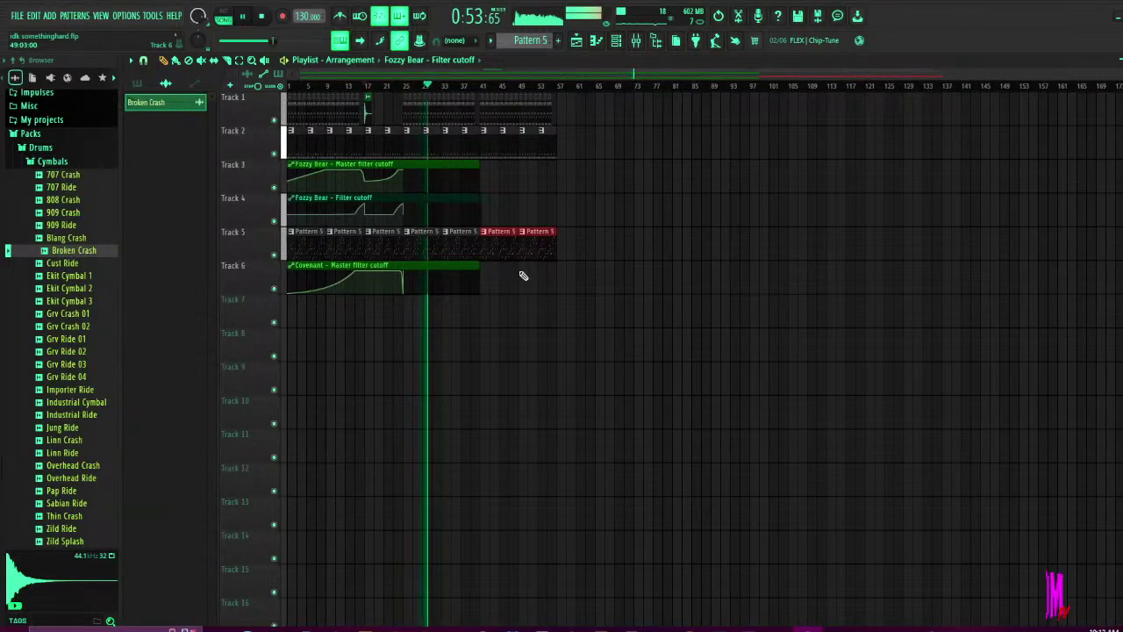
# Play the extended ending from about bar 54 and the transition from about bar 39, and stop playback.
pyautogui.click(543, 85)
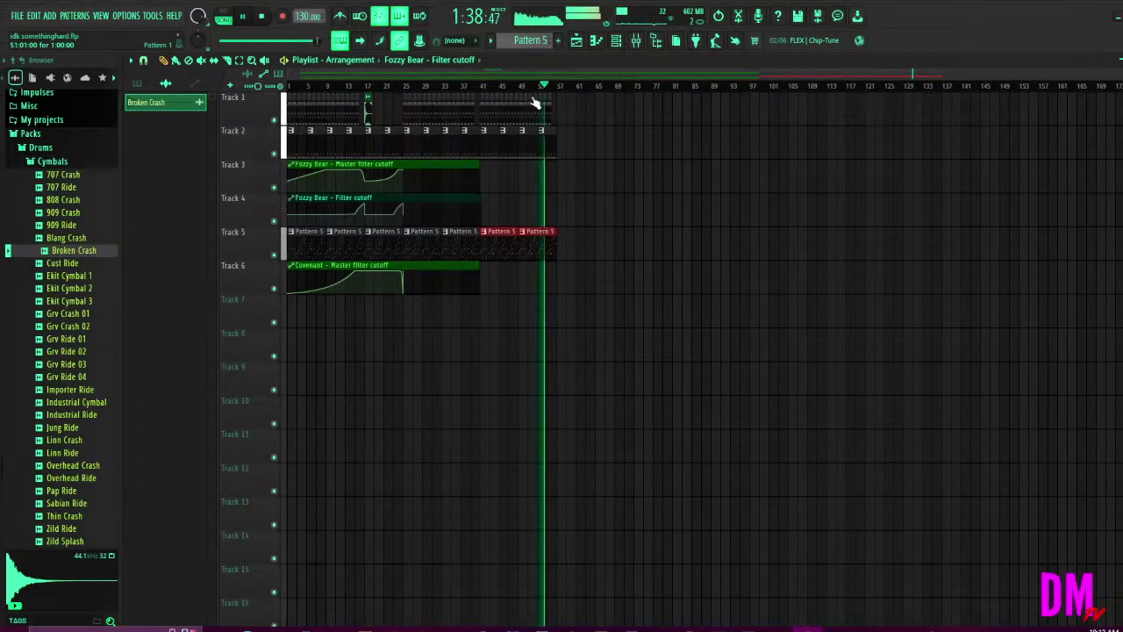
pyautogui.click(472, 87)
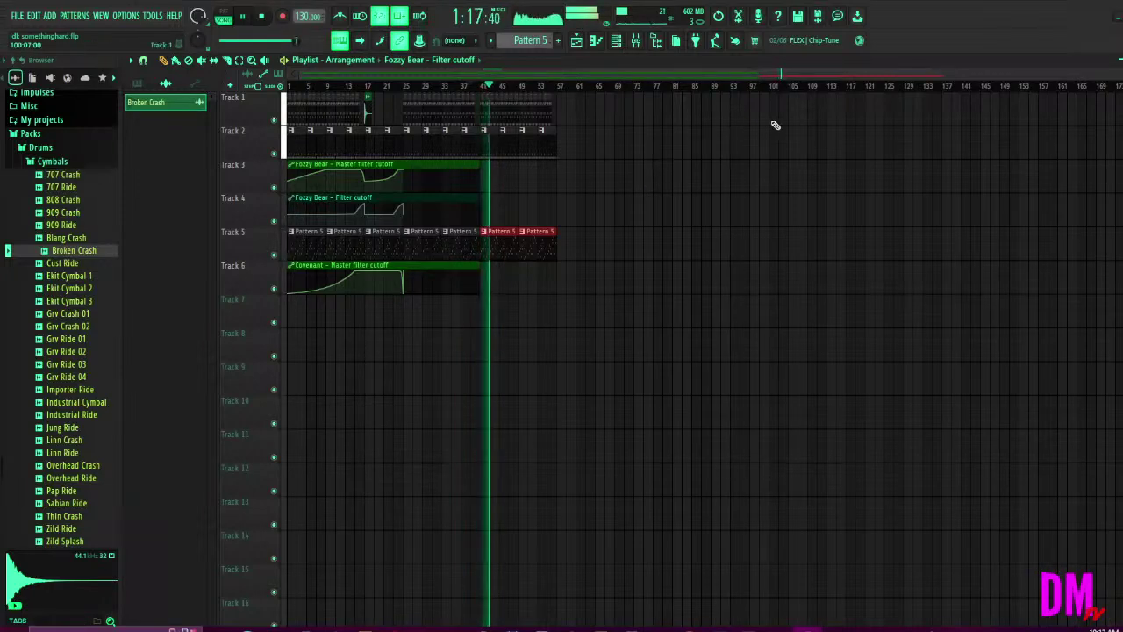
pyautogui.press('space')
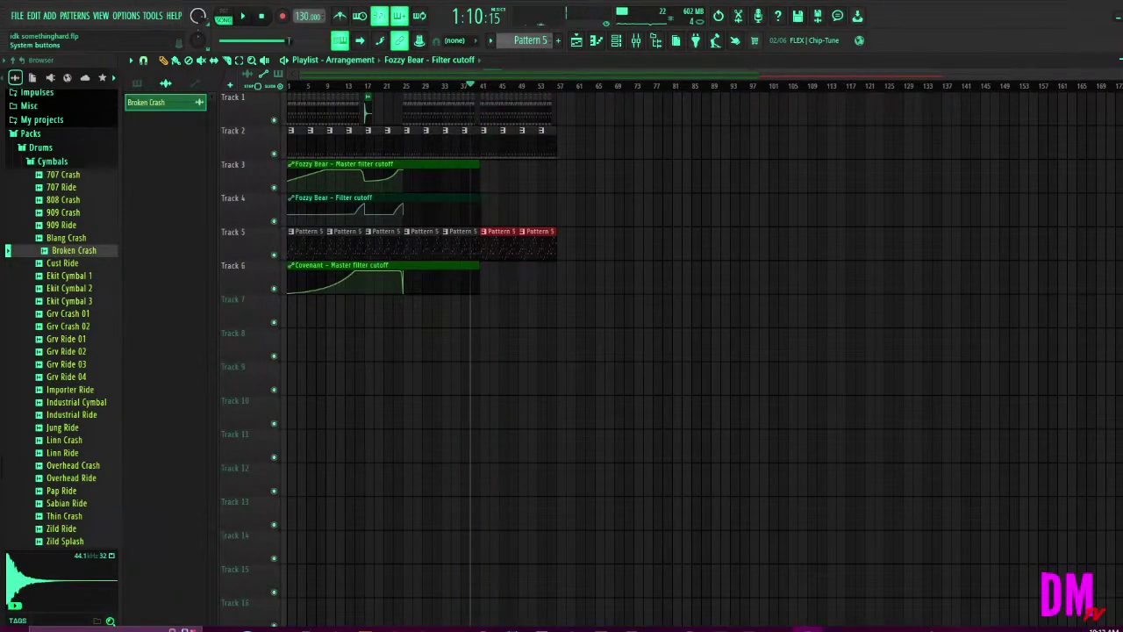